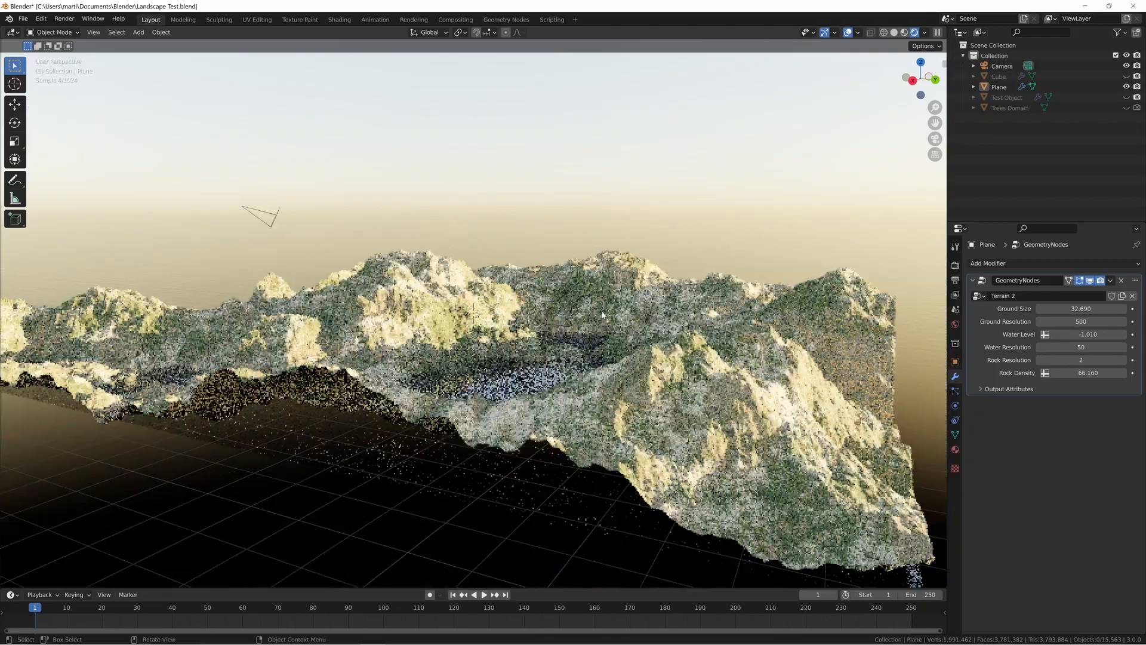
- Adjust the Terrain 2 modifier to Ground Size 31, Ground Resolution 50 and Water Level -1.17
middle_click_drag(509, 315, 502, 329)
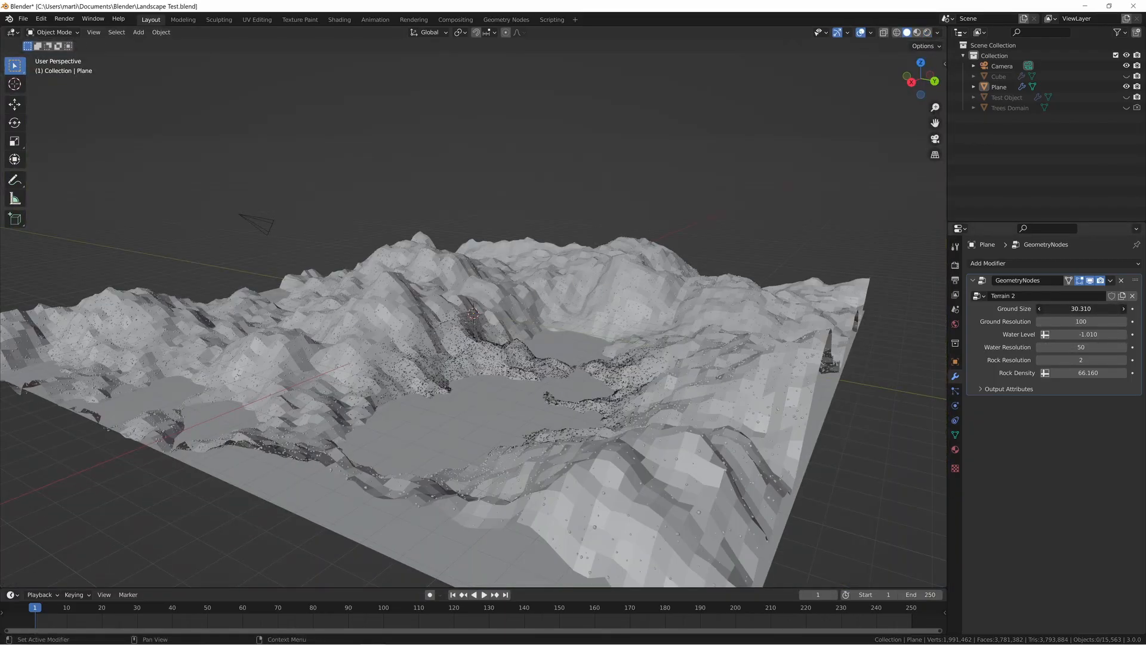
left_click_drag(1081, 309, 1123, 308)
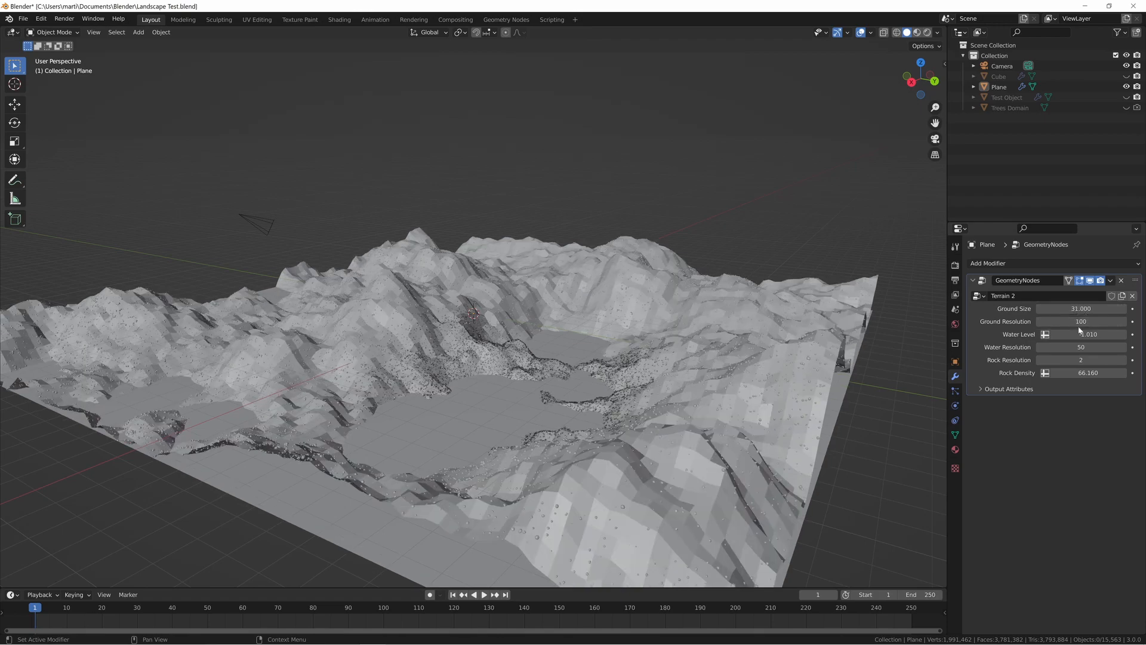
left_click(1081, 323)
type("50")
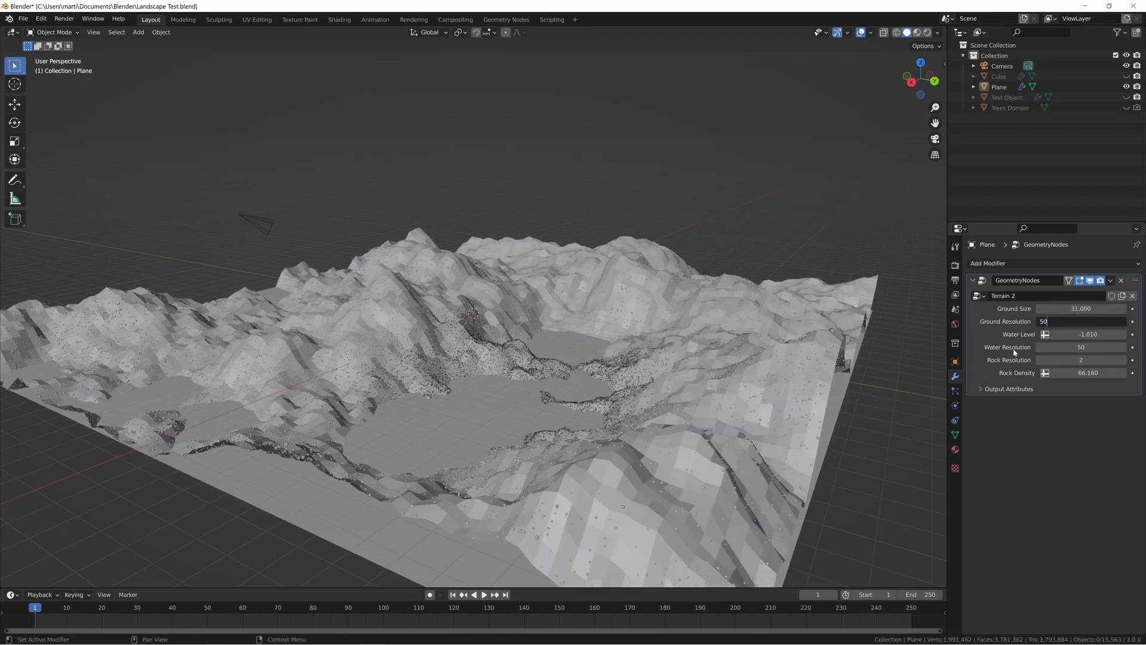
key("Return")
middle_click_drag(460, 395, 442, 398)
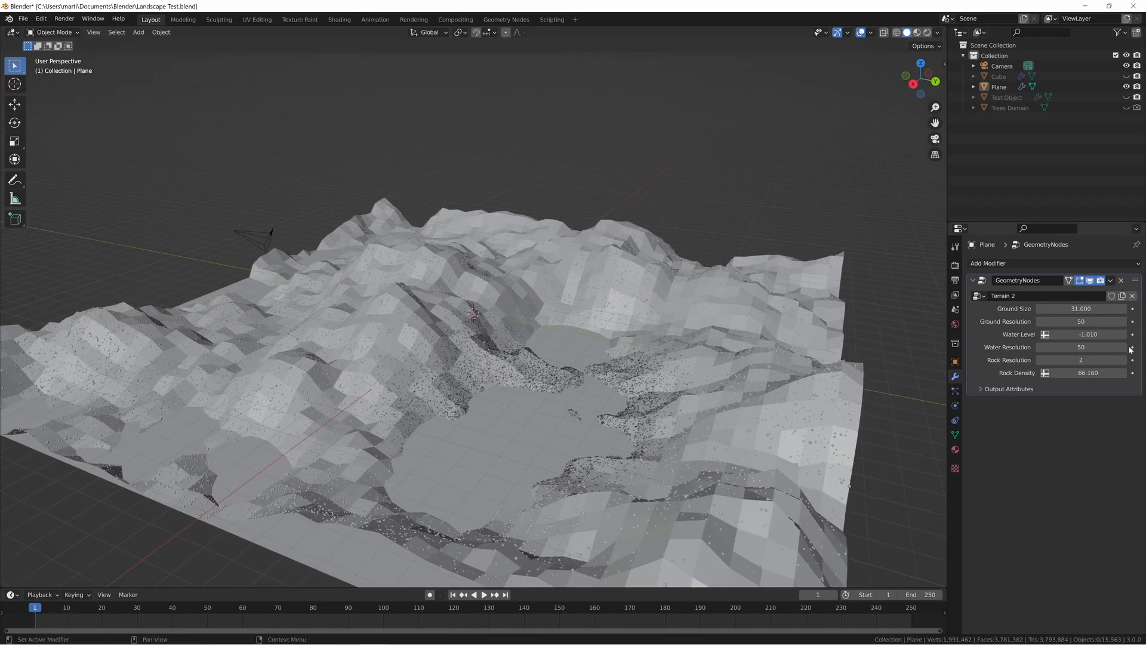
mouse_move(1088, 335)
left_mouse_down()
mouse_move(1100, 334)
mouse_move(1080, 334)
left_mouse_up()
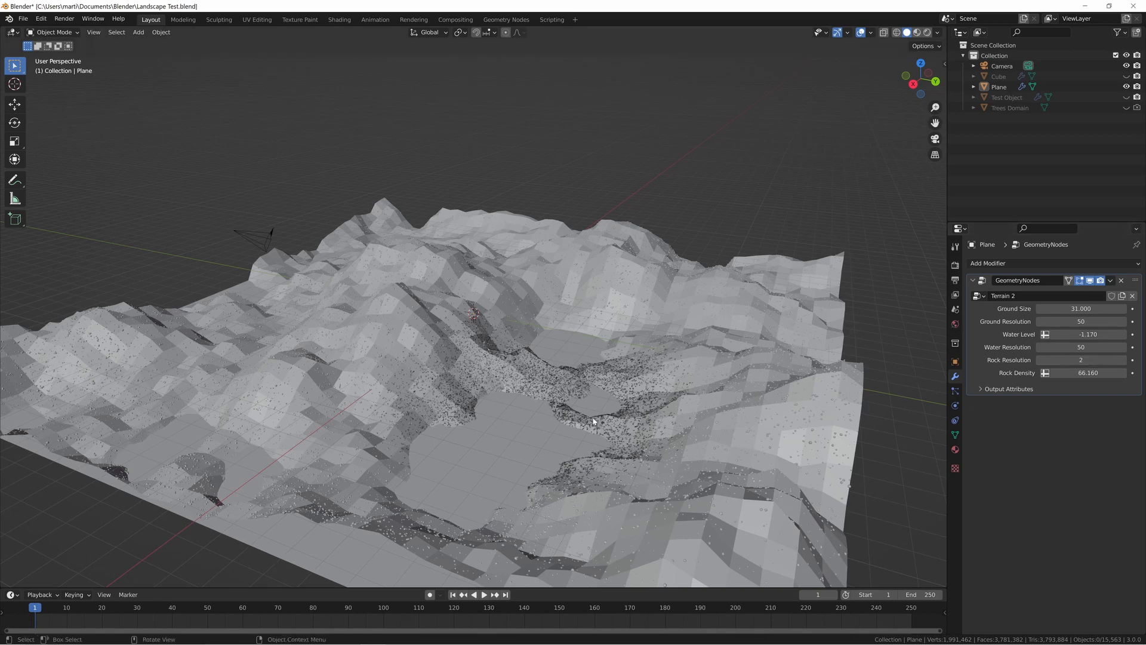
middle_click_drag(526, 430, 563, 434)
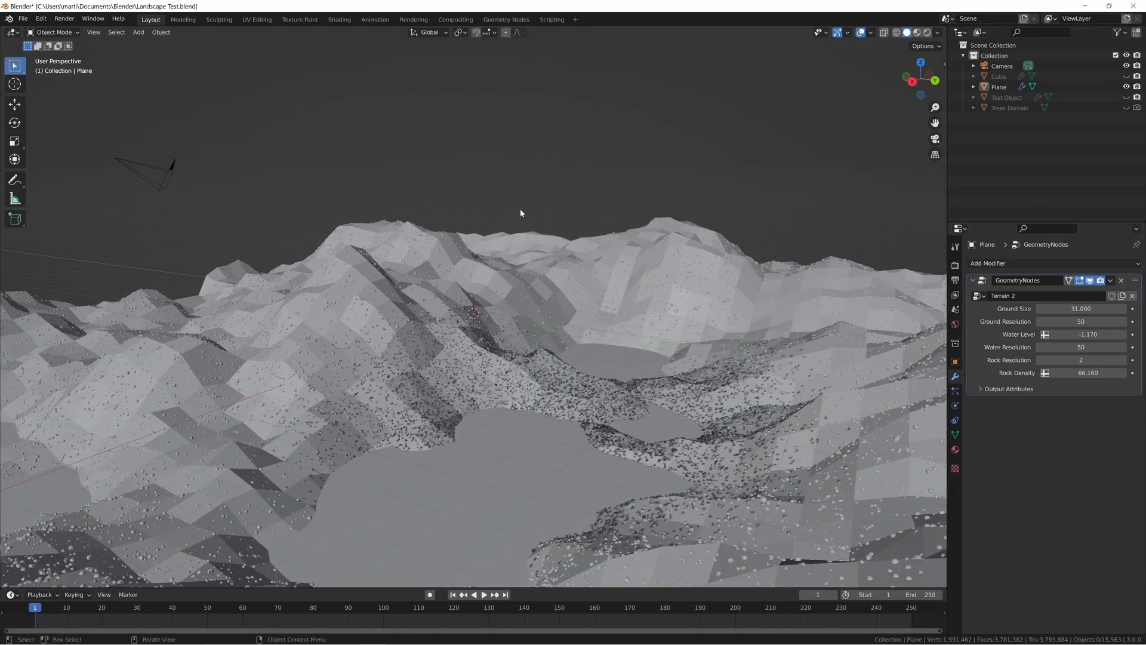
- Create a new General file without saving the landscape changes, and delete all of its default objects
key("ctrl+n")
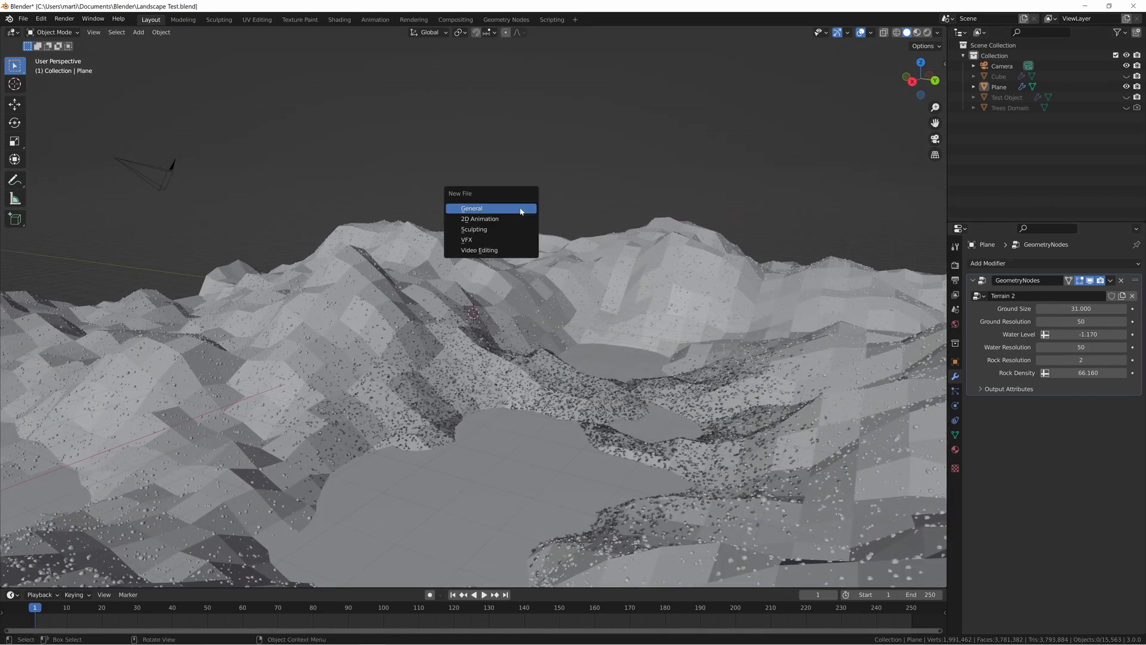
left_click(481, 209)
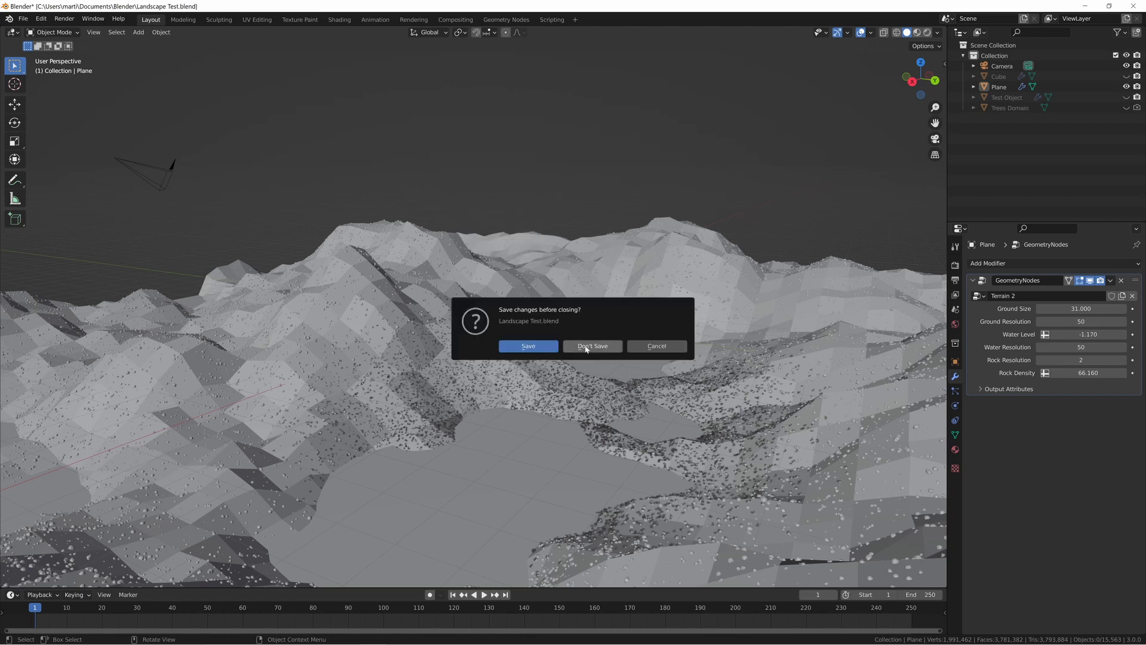
left_click(587, 347)
middle_click_drag(437, 258, 473, 267)
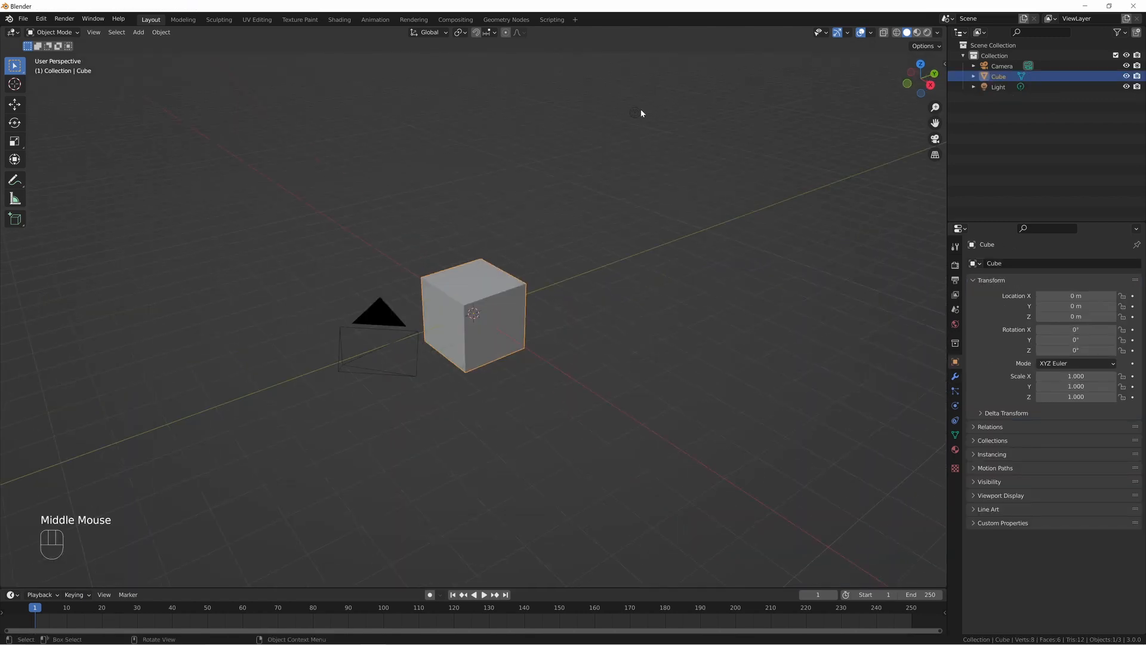
key("a")
key("x")
left_click(574, 197)
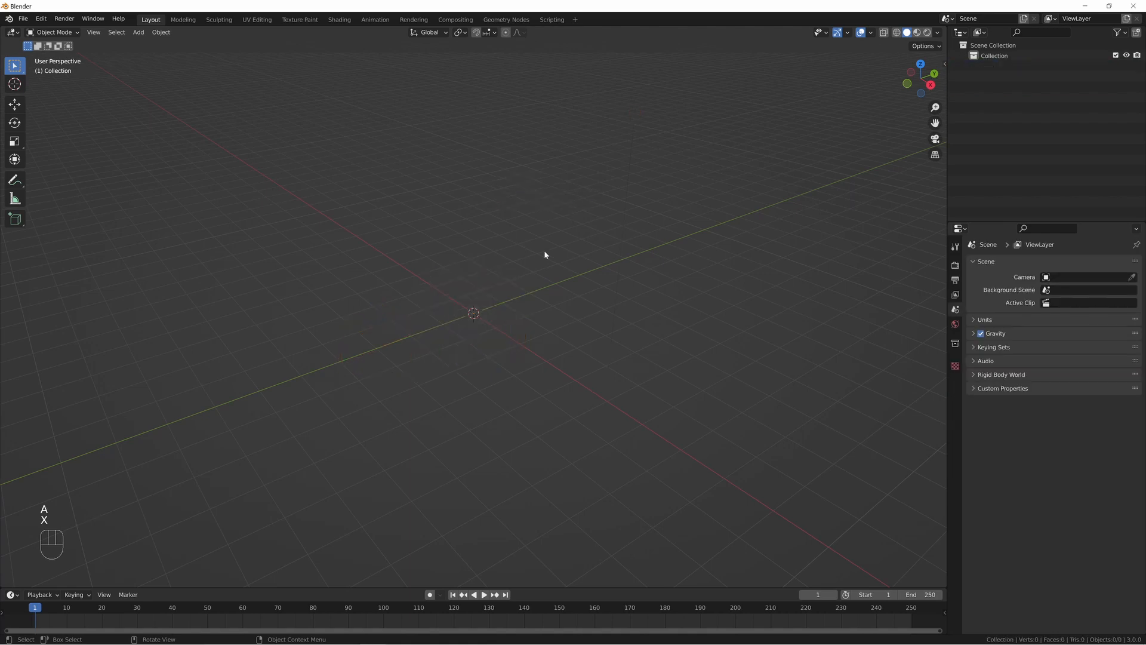
- Add a plane mesh at the origin of the empty scene
middle_click_drag(545, 253, 556, 248)
key("shift+a")
mouse_move(557, 247)
left_click(617, 245)
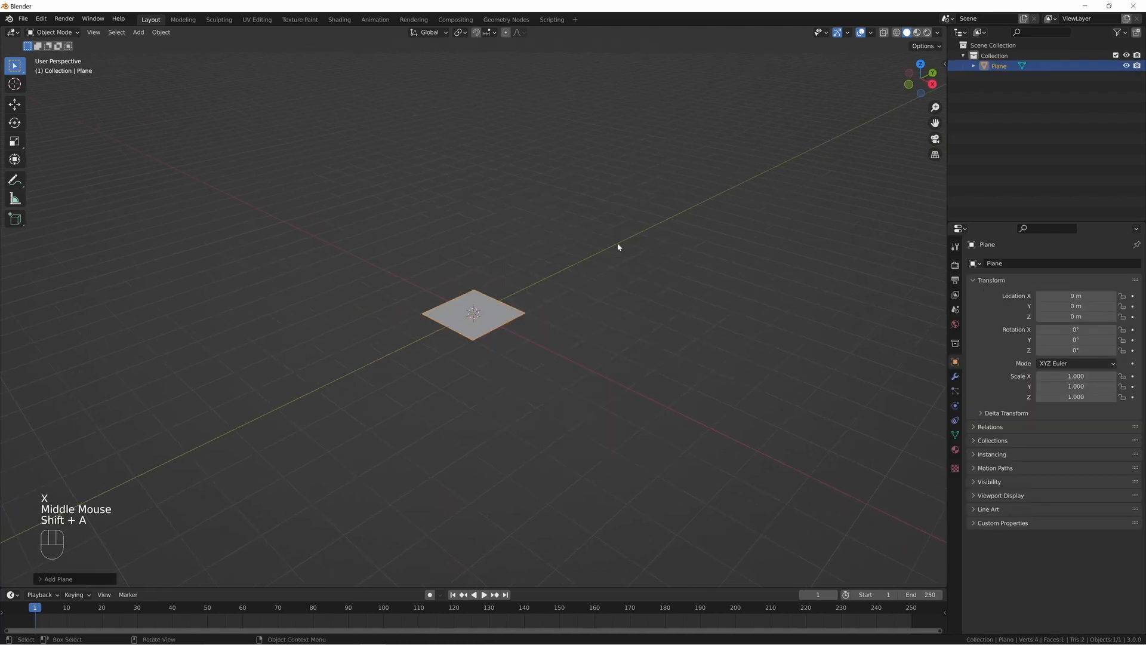
- Switch to the Geometry Nodes workspace and create a new geometry node tree on the plane
left_click(495, 20)
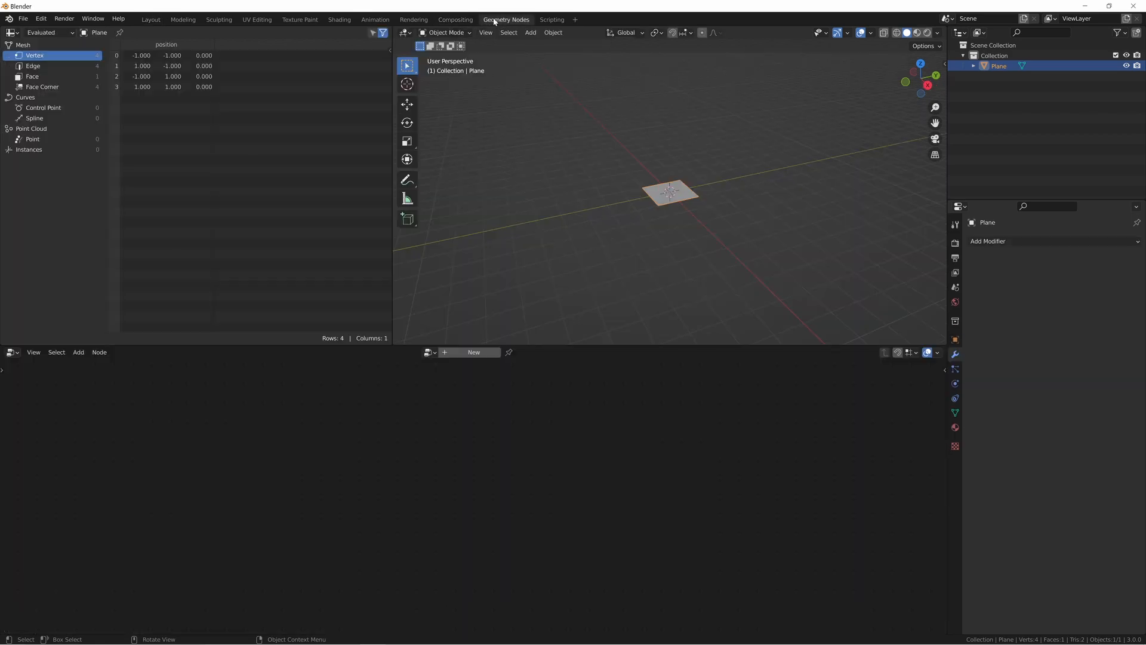
middle_click_drag(719, 220, 705, 216)
middle_click_drag(705, 216, 703, 215)
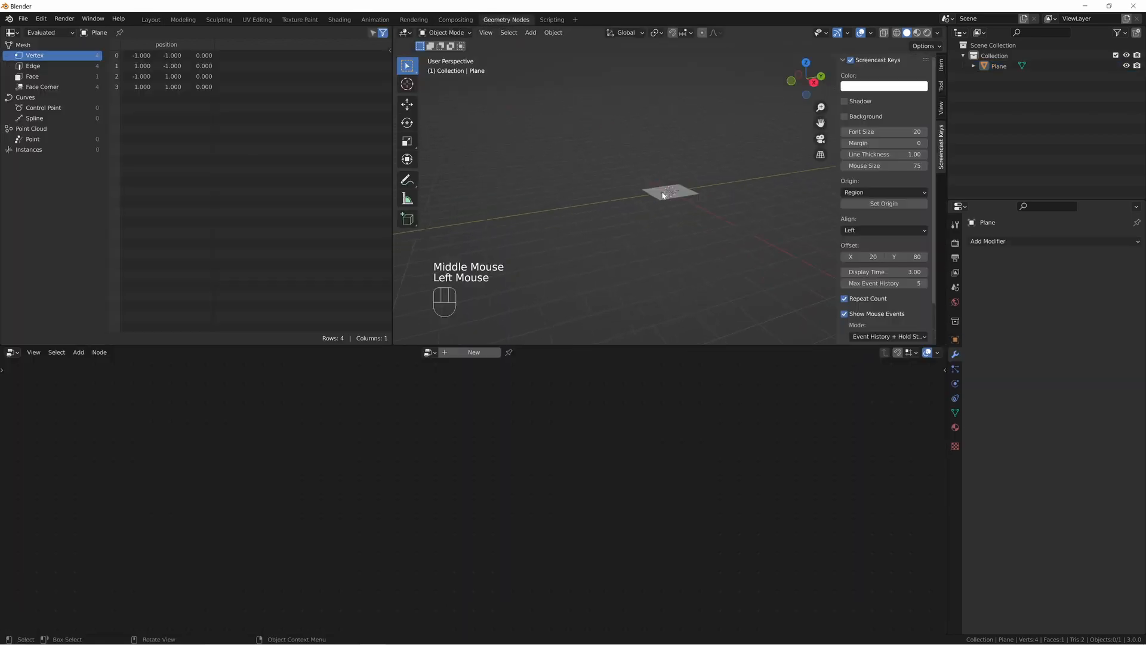
left_click(662, 193)
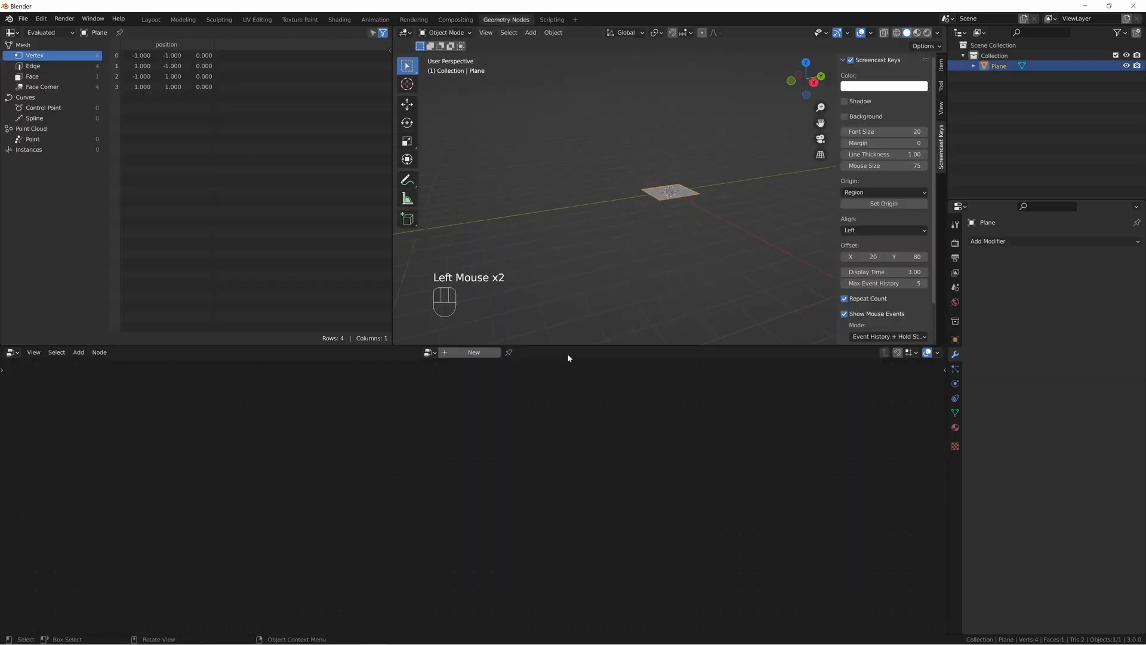
left_click(468, 354)
middle_click_drag(496, 451, 546, 463)
- Delete the Group Input node and add a Grid node with its Mesh output connected to the Group Output
left_click(213, 499)
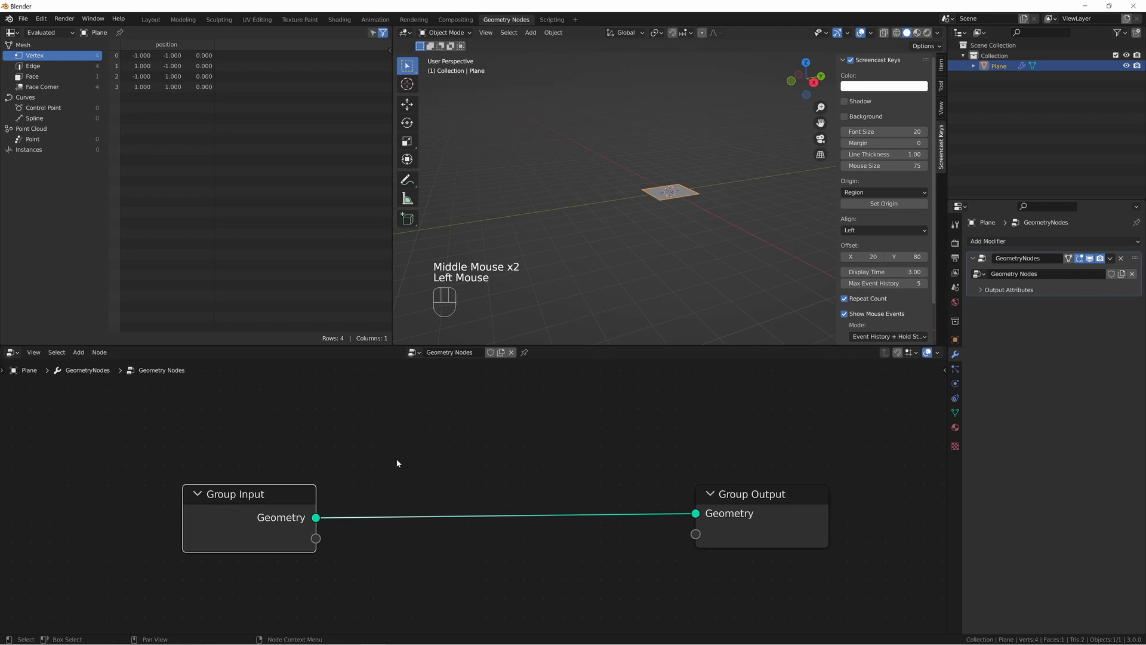
key("x")
key("shift+a")
key("s")
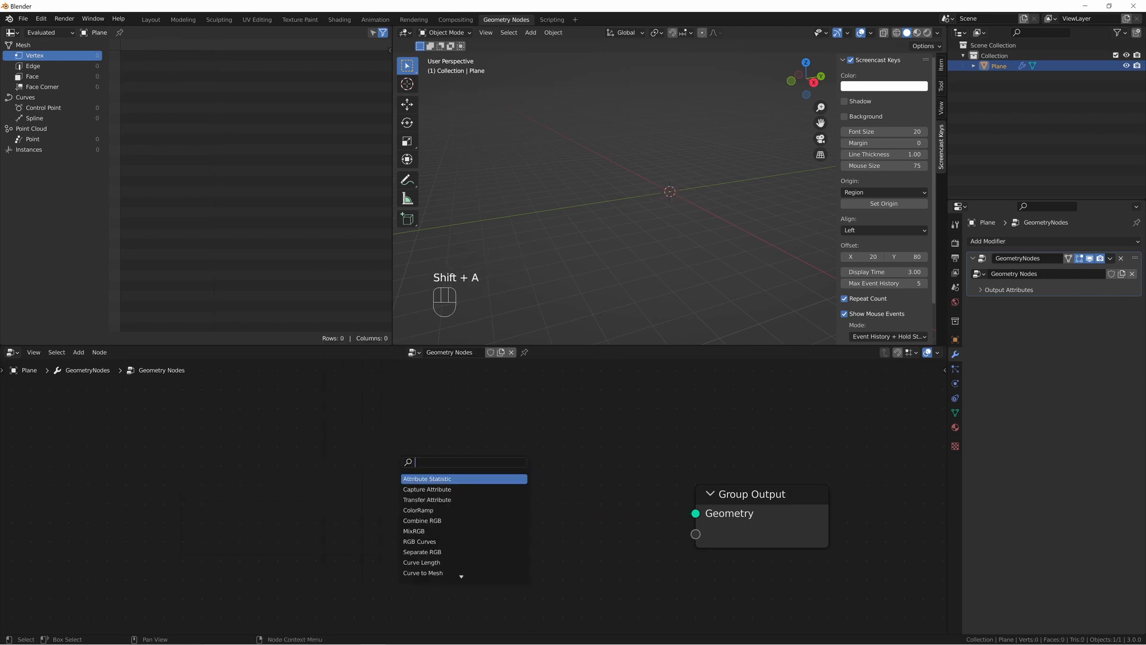
type("grid")
key("Return")
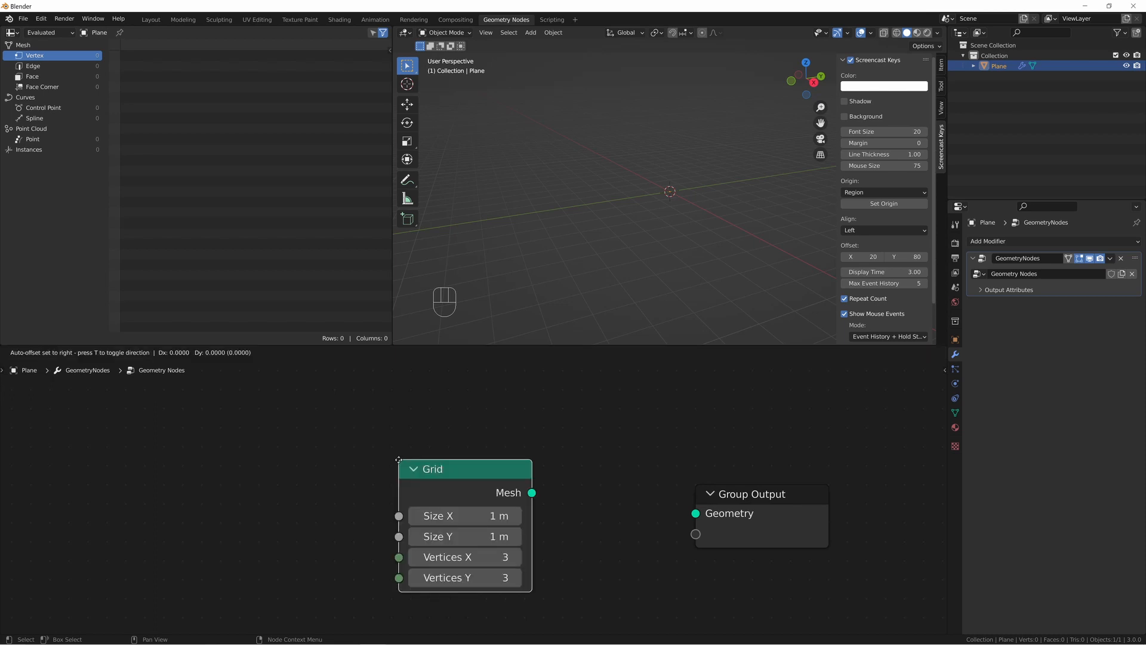
left_click(128, 461)
left_click(220, 495, "alt+shift")
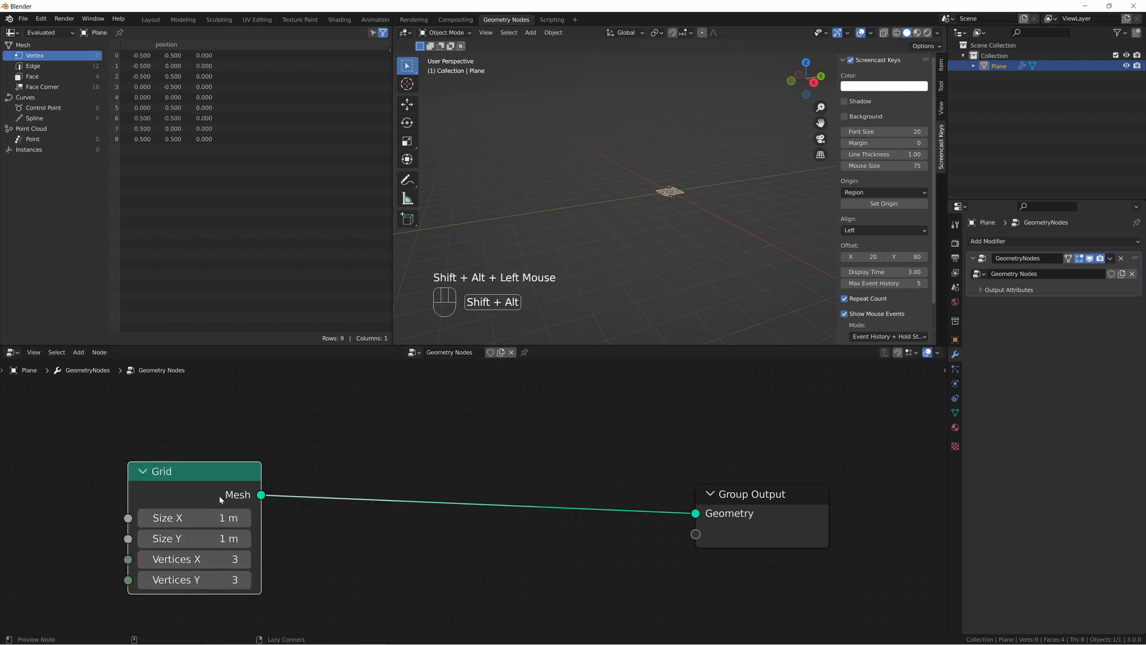
- Bring back a Group Input node beside the Grid node and add four new inputs to the node group
middle_click_drag(357, 449, 424, 451)
middle_click_drag(657, 227, 659, 221)
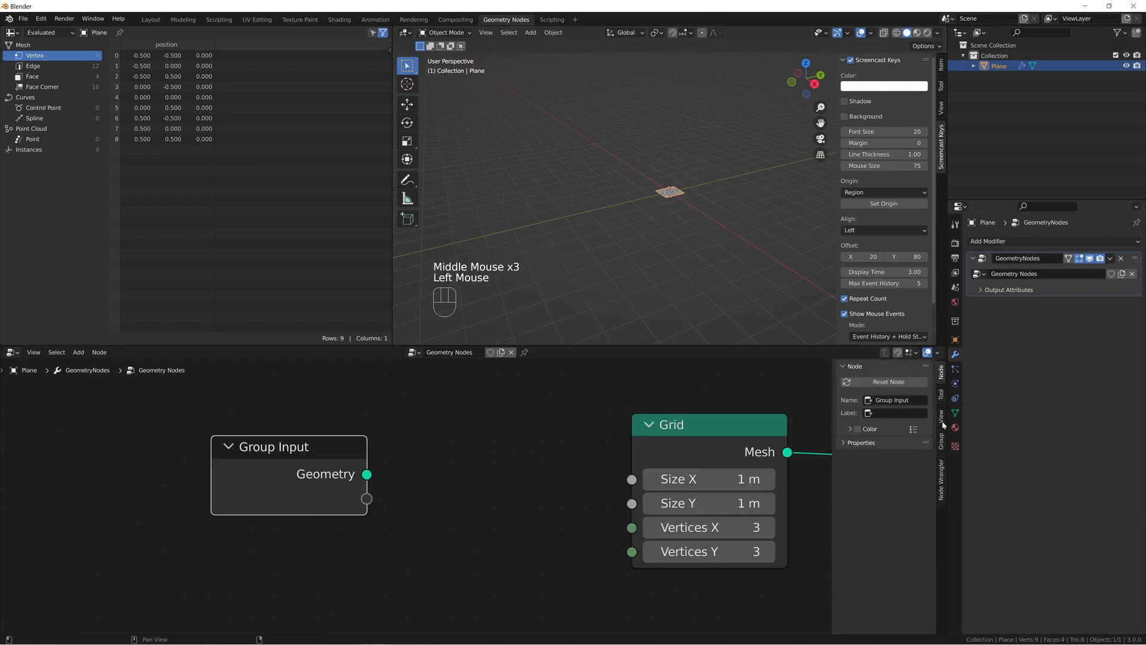
left_click(943, 418)
left_click(943, 395)
left_click(942, 441)
left_click(923, 383)
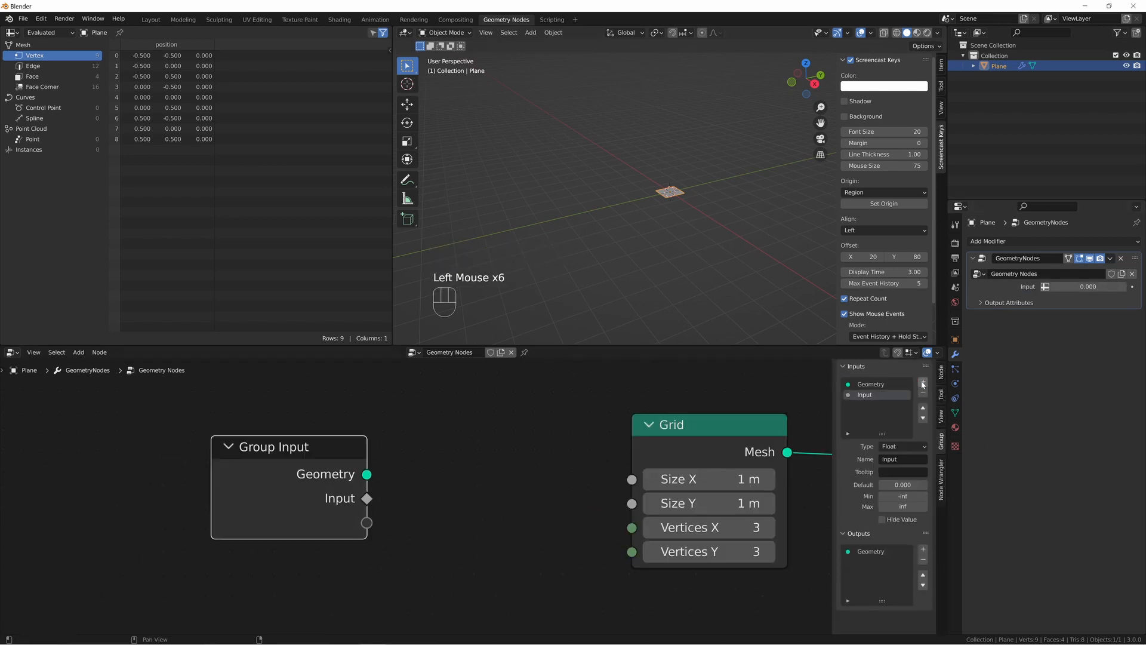
left_click(923, 382)
left_click(923, 382)
left_click(923, 383)
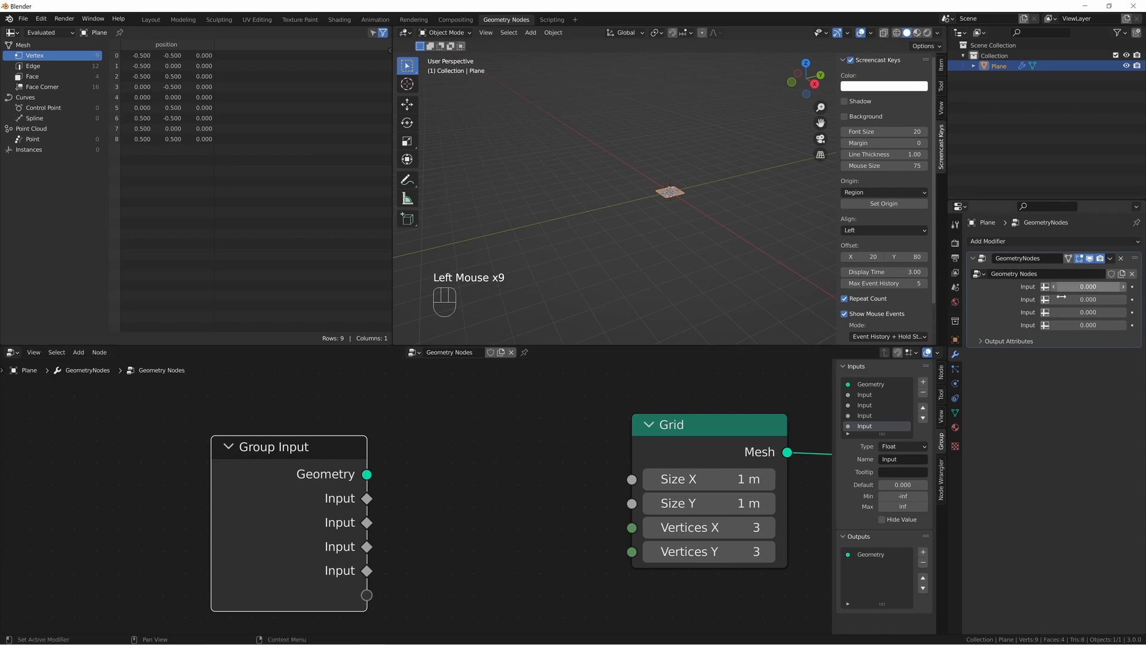
- Rename the first new group input as Ground Size
left_click(877, 395)
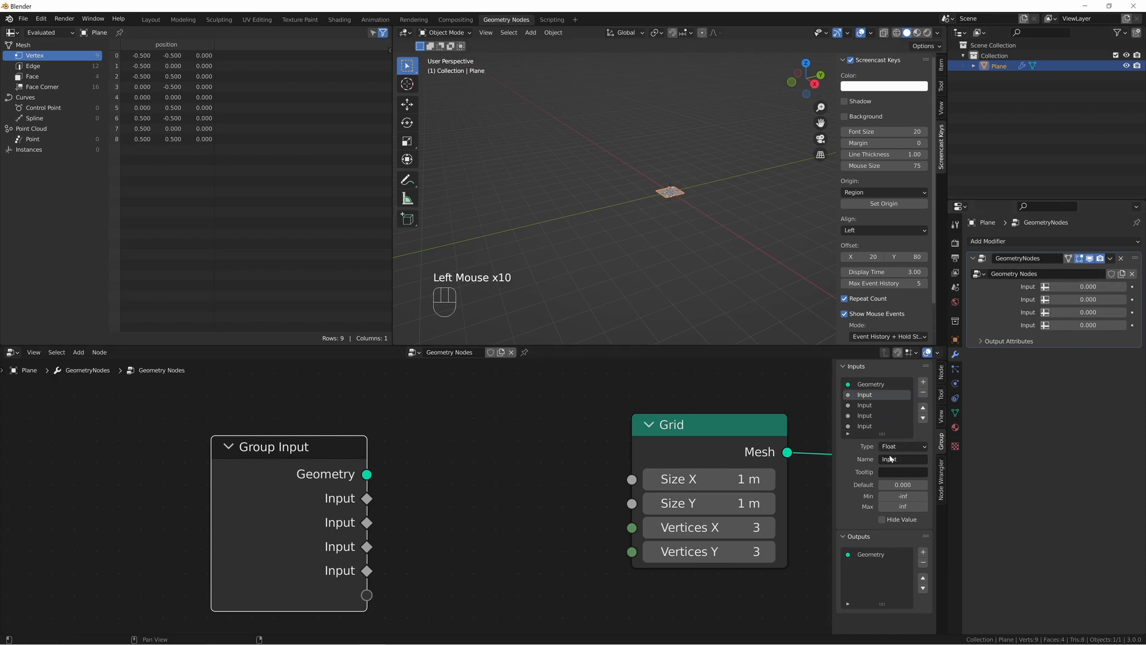
left_click(890, 458)
type("Ground Size")
key("Return")
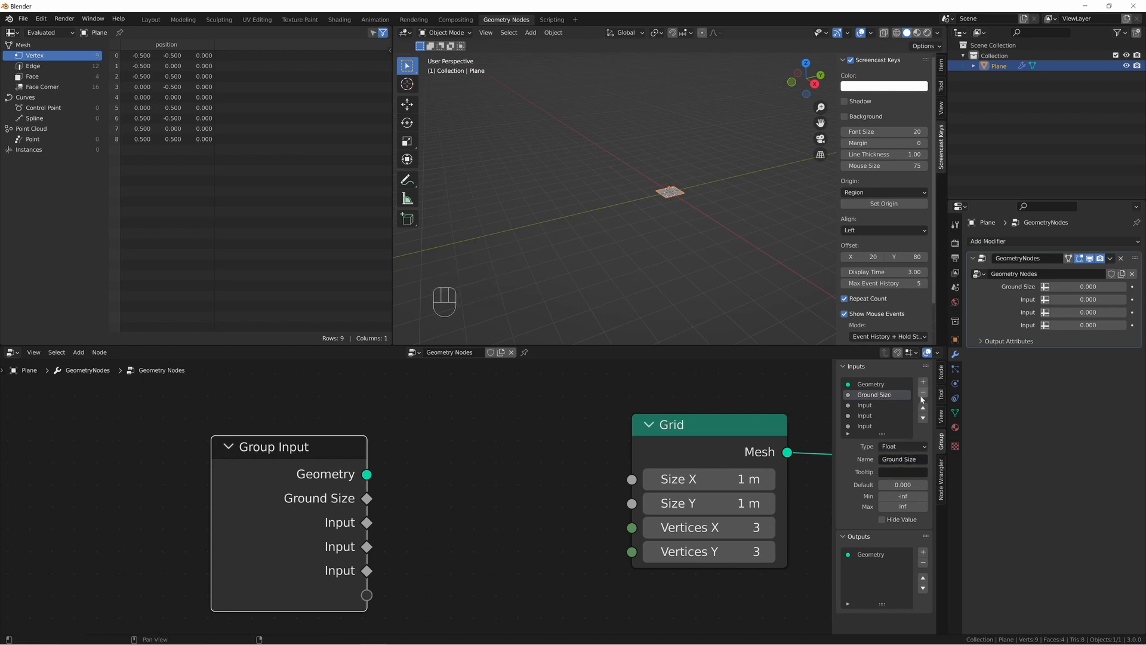
- Rename the second new group input as Ground Resolution and set its type to Integer
left_click(866, 406)
left_click(890, 458)
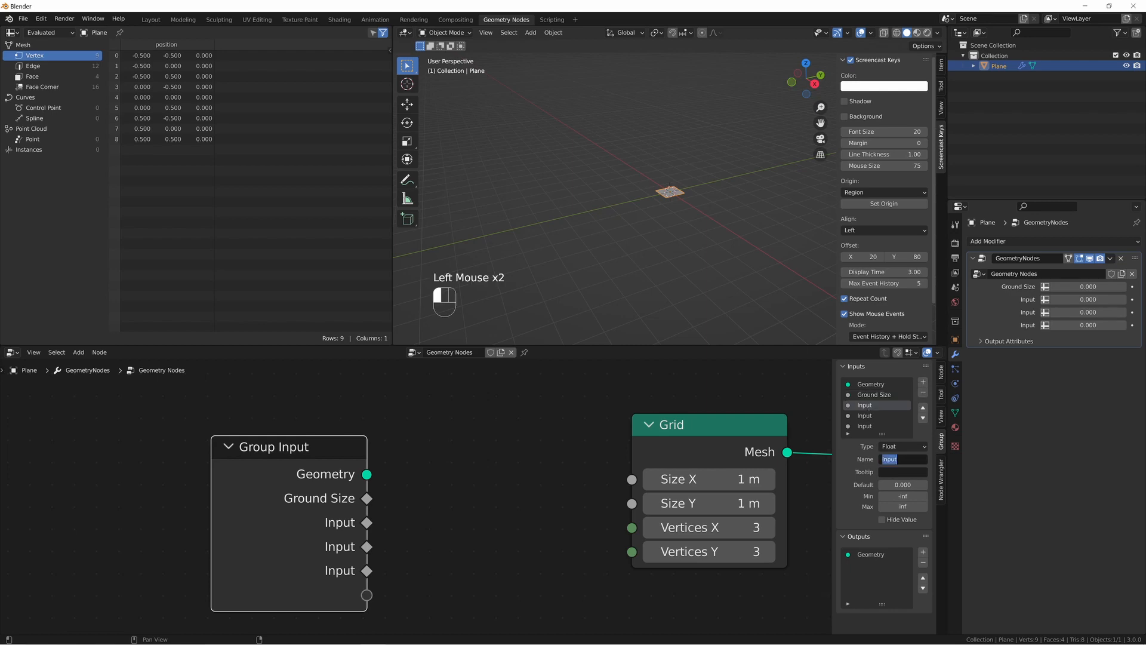
type("Ground Resolut")
type("ion")
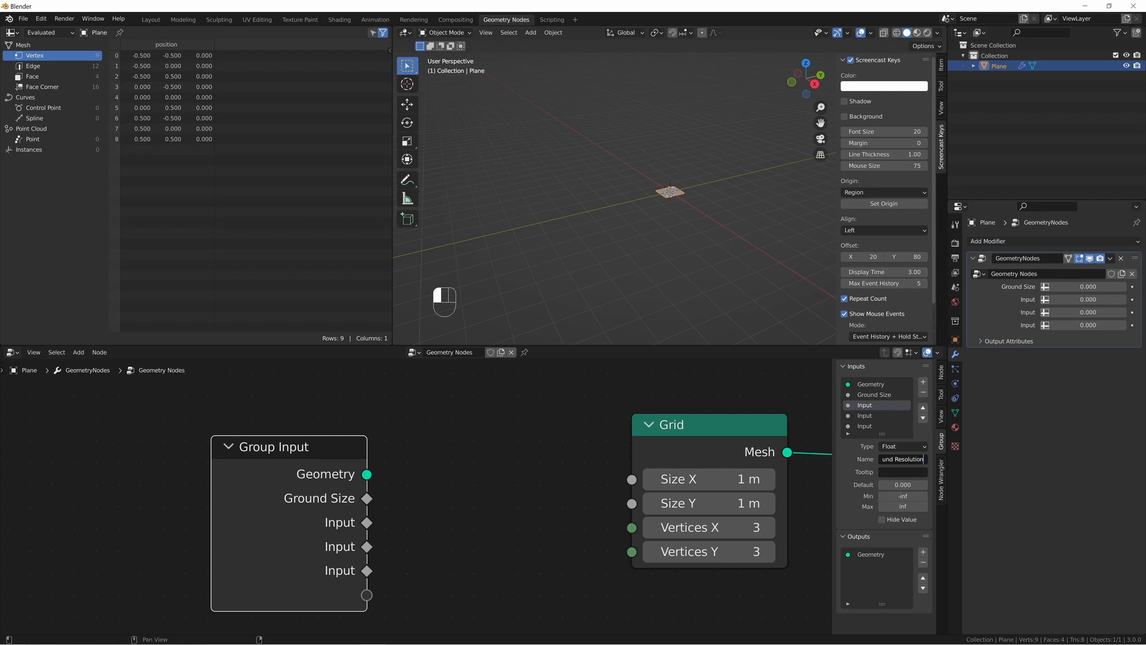
left_click(791, 429)
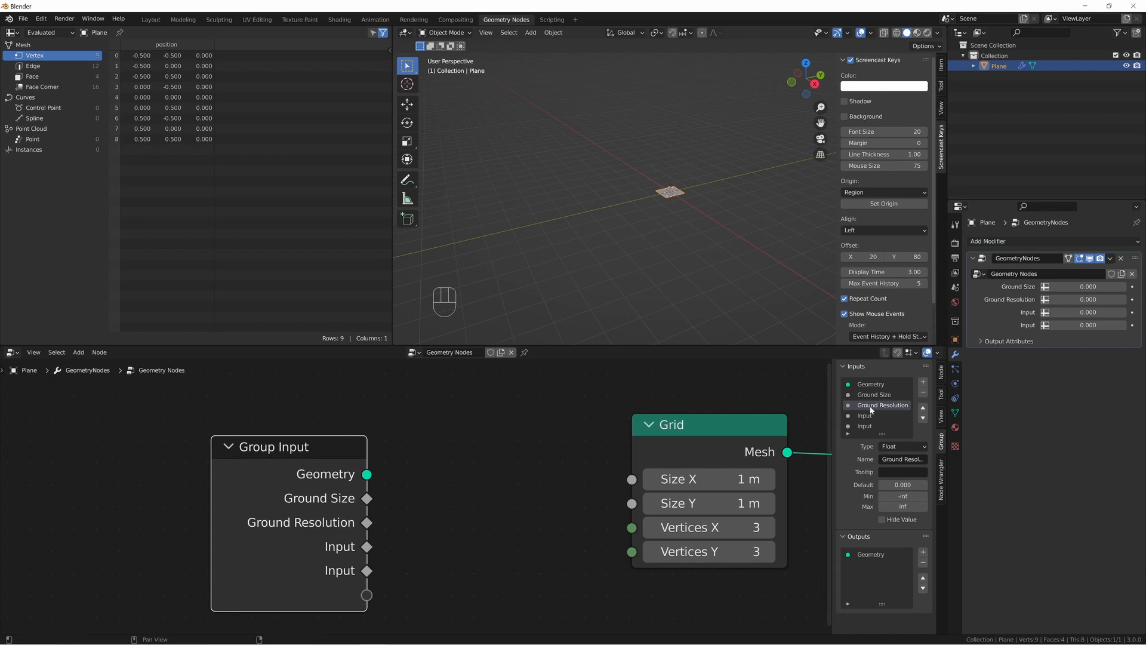
left_click(905, 448)
left_click(905, 504)
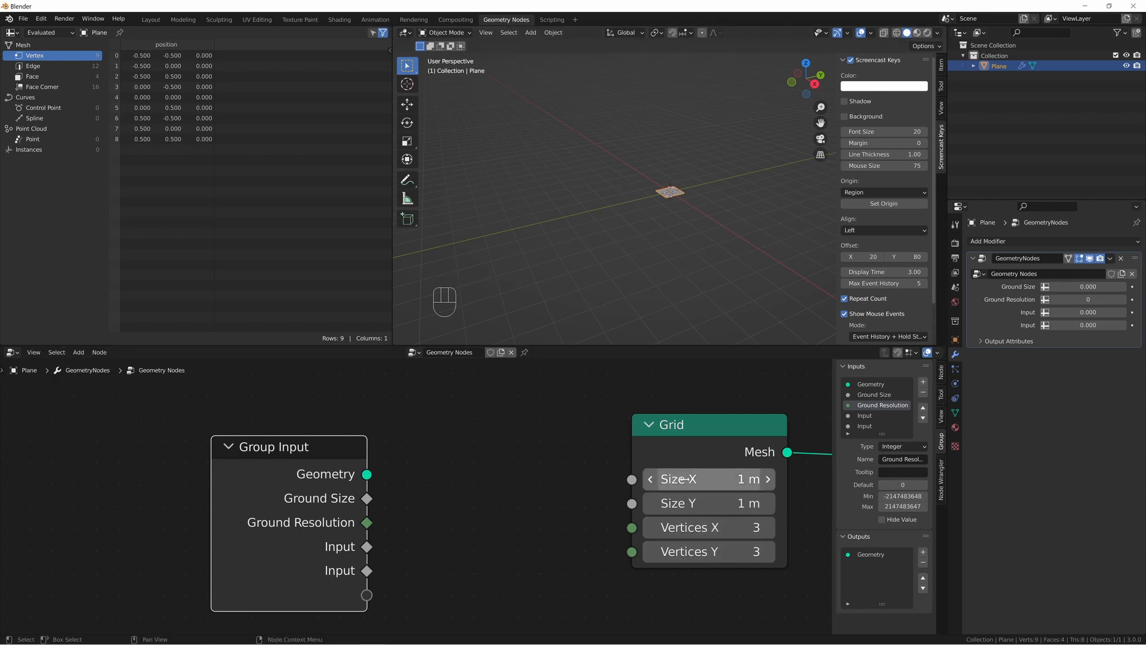
- Set the Grid node's X and Y sizes to 7.6 m and both vertex counts to 8, with the viewport in wireframe
left_click_drag(679, 478, 770, 504)
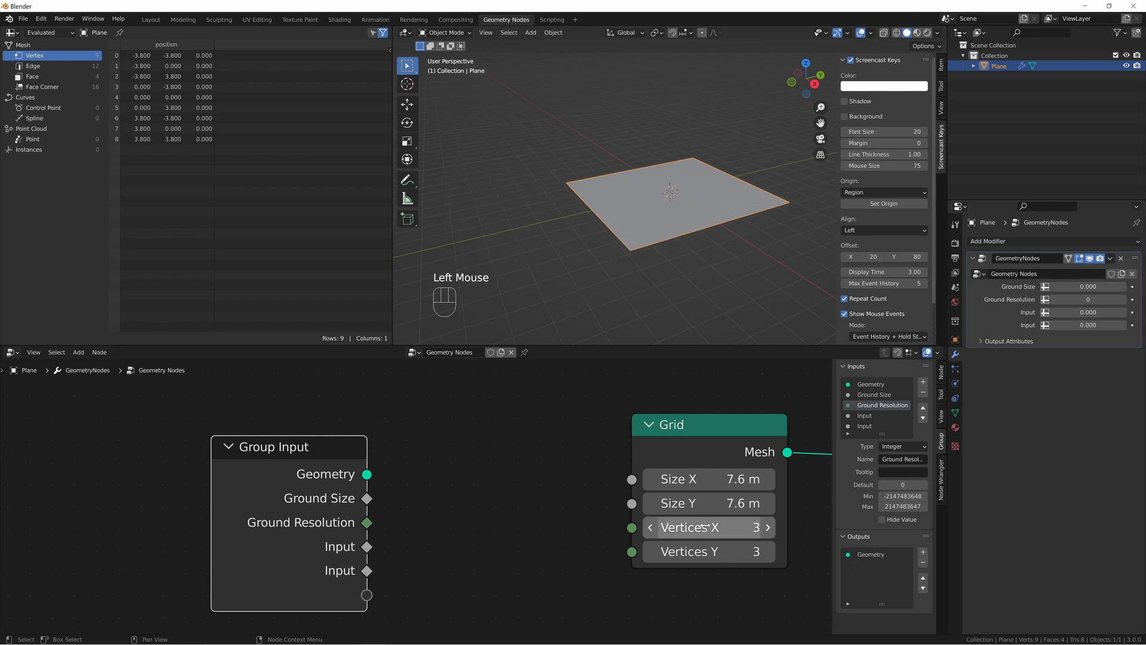
left_click(897, 32)
mouse_move(600, 249)
middle_mouse_down()
mouse_move(627, 225)
mouse_move(639, 242)
middle_mouse_up()
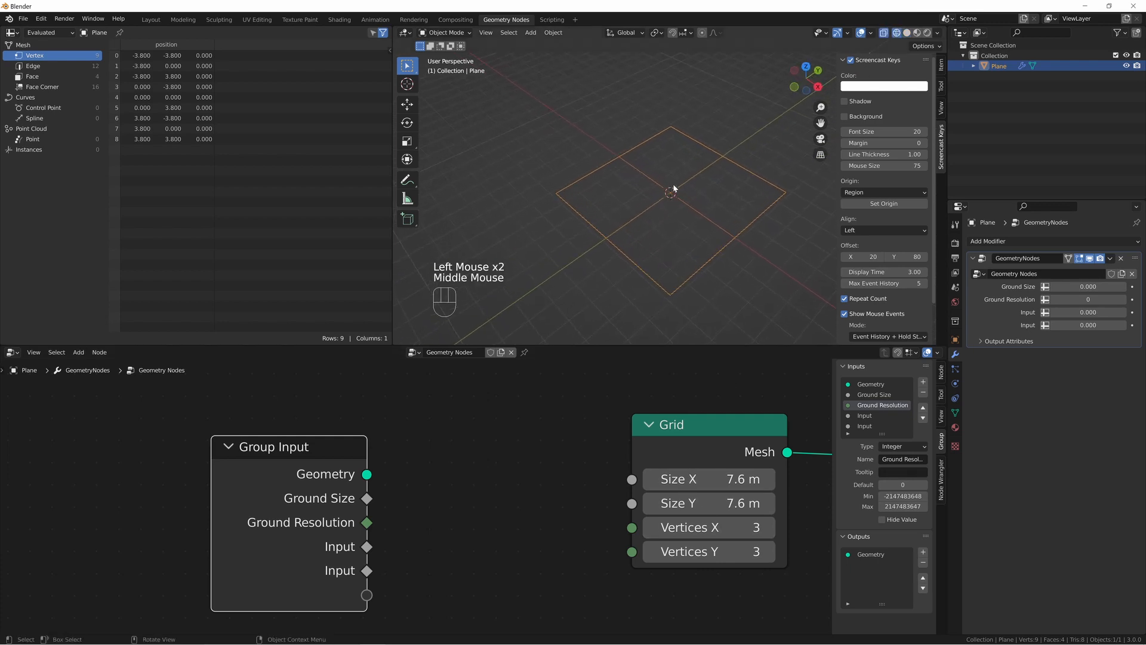
left_click_drag(691, 529, 714, 552)
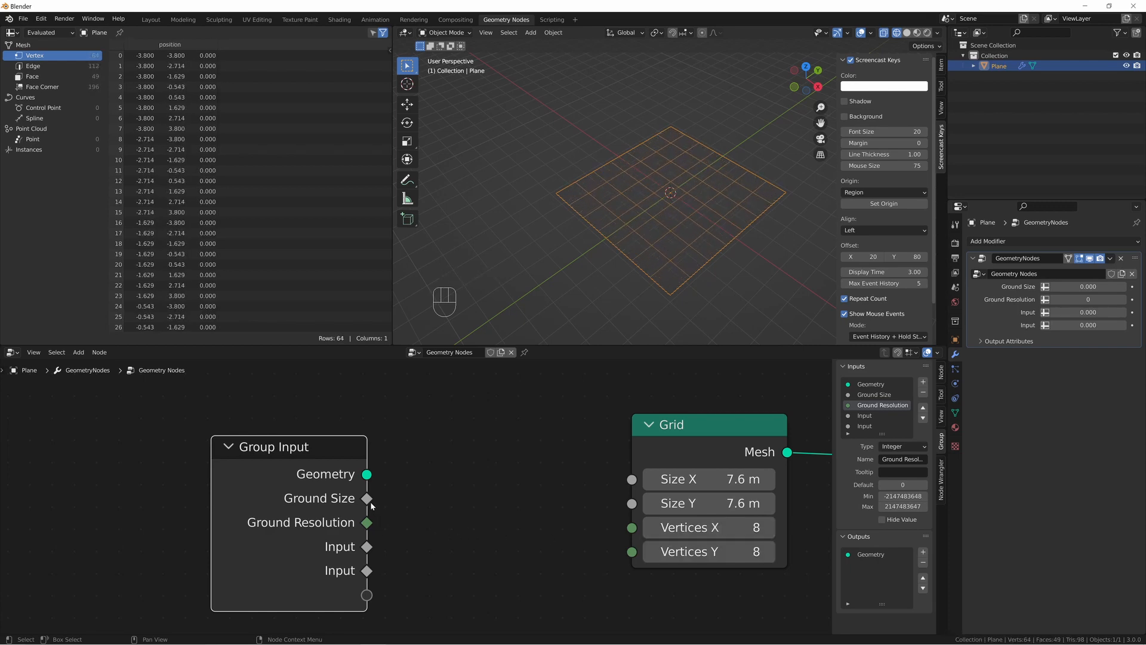
- Connect Ground Resolution to the Grid node's Vertices X and Vertices Y, and set the modifier's Ground Resolution to 18
left_click_drag(367, 525, 632, 552)
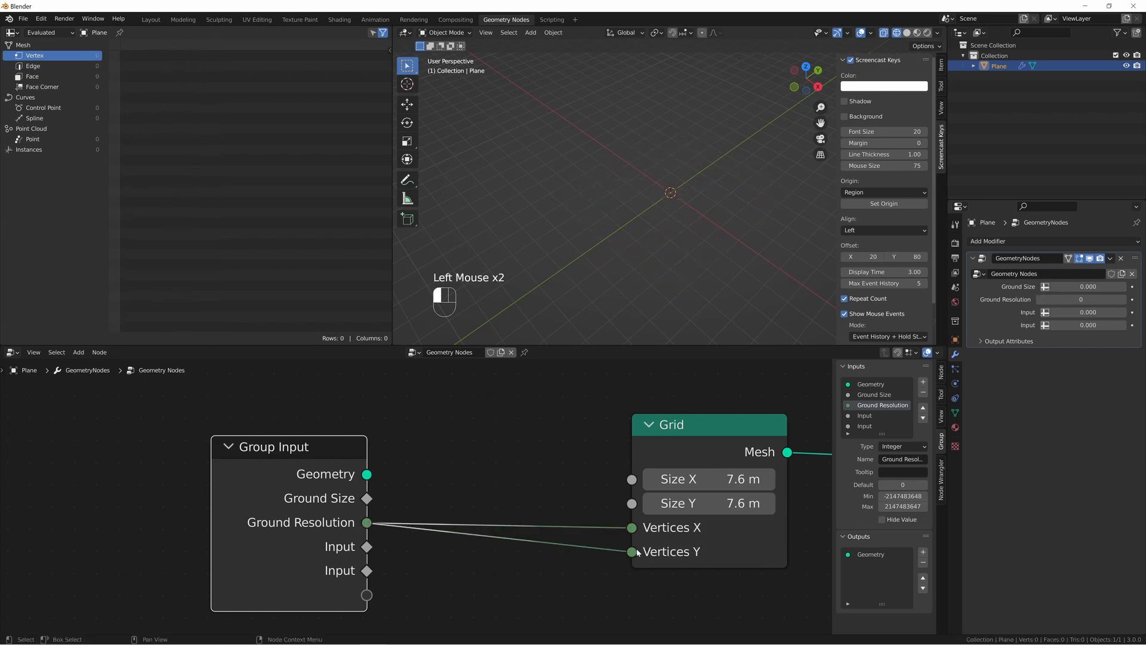
left_click_drag(1100, 302, 1128, 301)
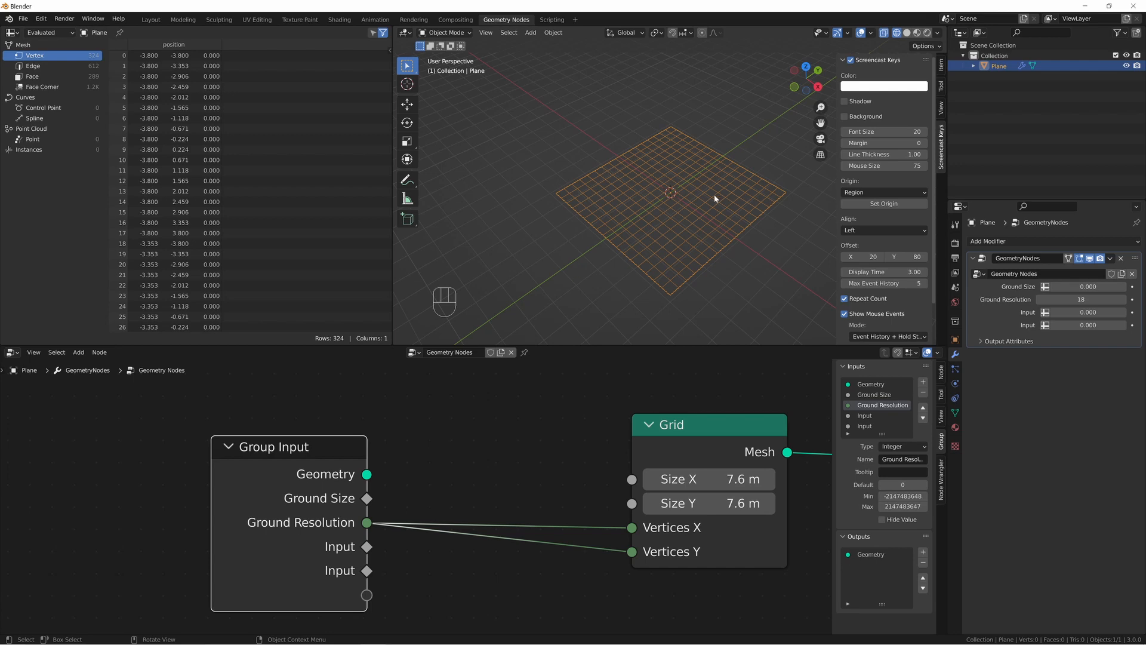
middle_click_drag(714, 195, 657, 227)
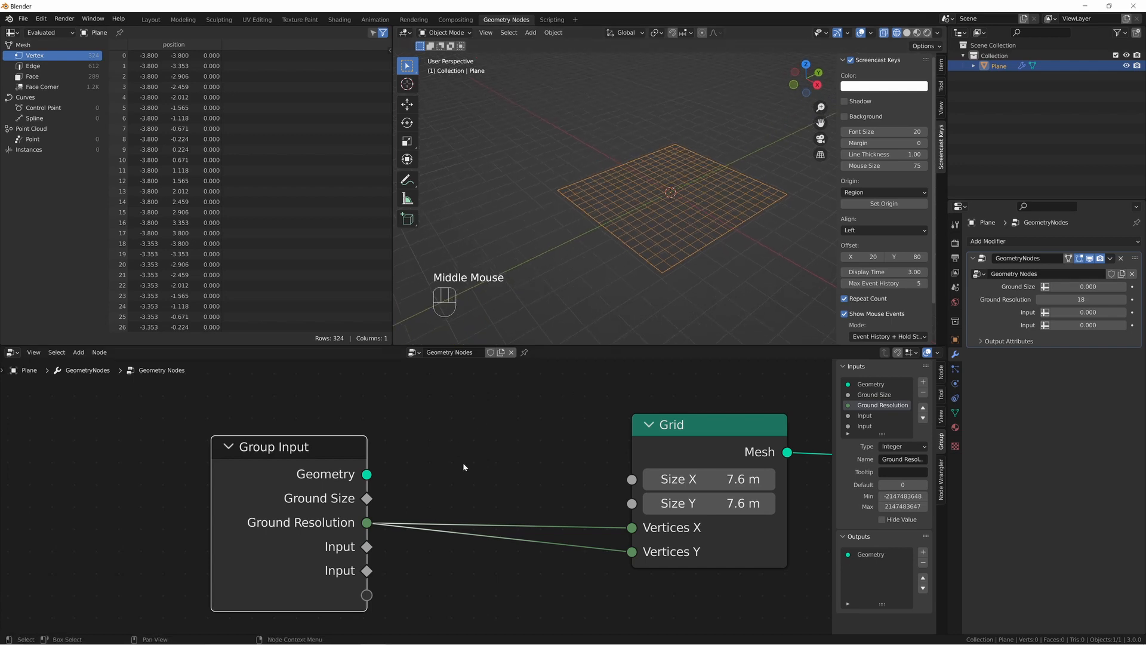
- Connect the Ground Size input to both Size X and Size Y of the Grid node
middle_click_drag(382, 474, 381, 461)
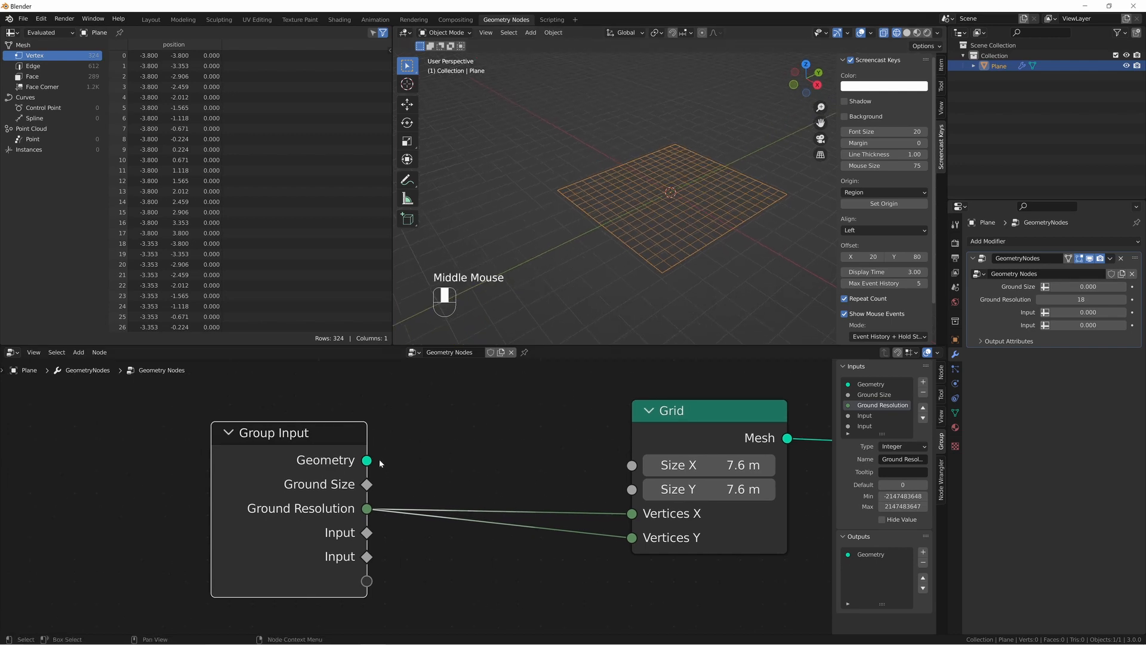
left_click_drag(367, 484, 631, 466)
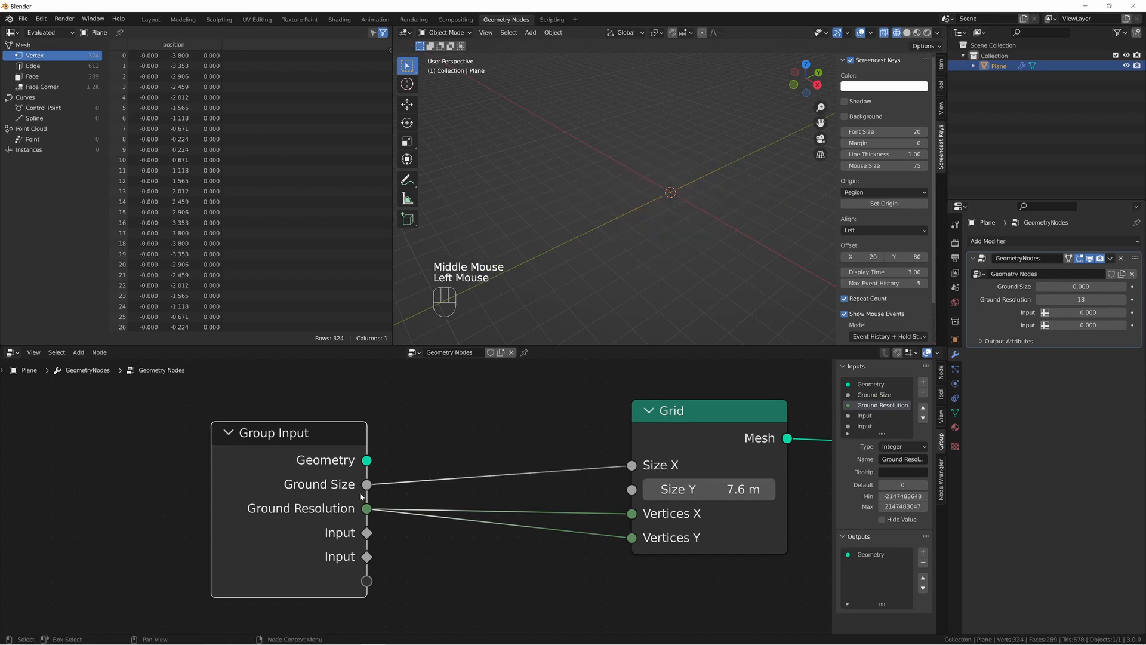
left_click_drag(366, 485, 632, 489)
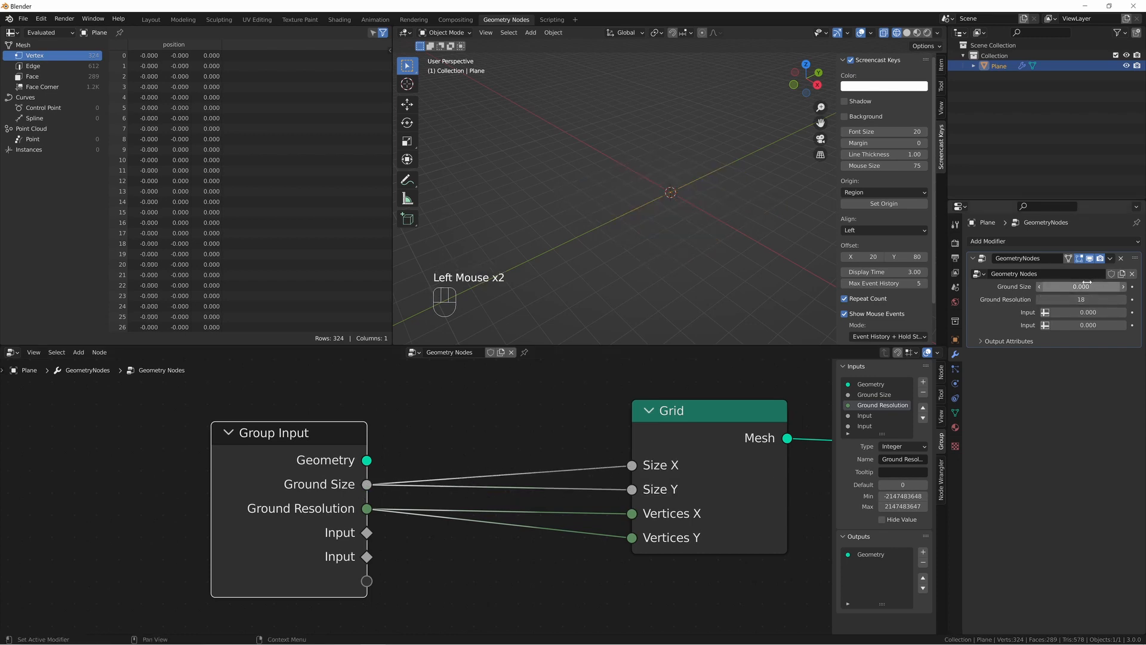
- Set the modifier's Ground Size to 13.11 and its Ground Resolution to 11
left_click_drag(1086, 286, 1134, 286)
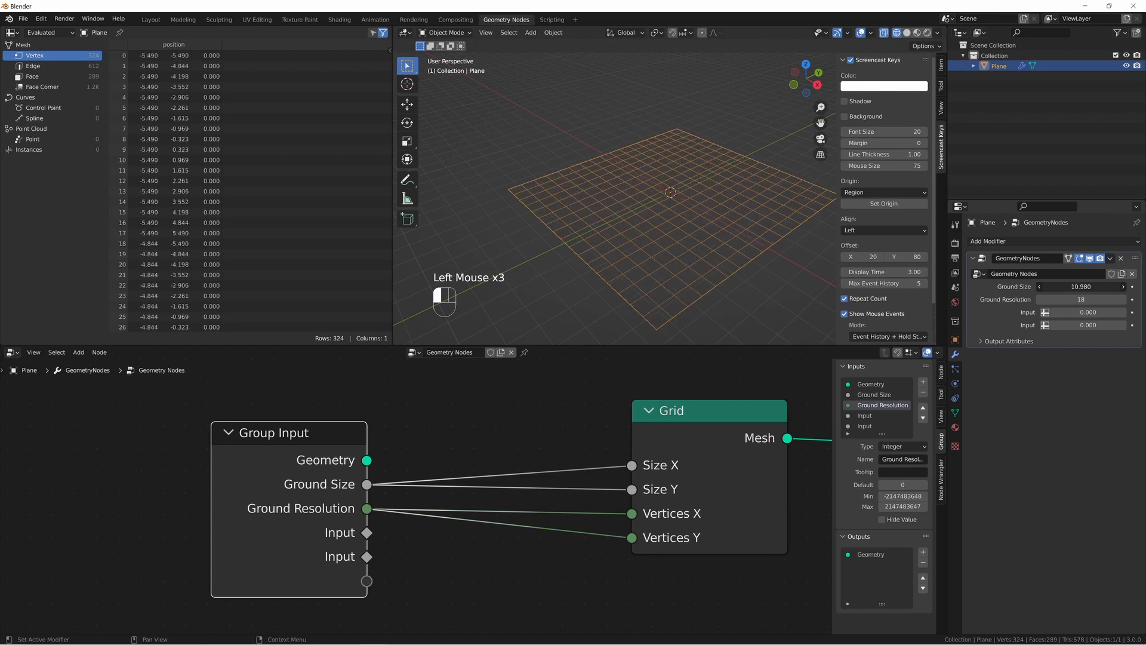
mouse_move(1043, 290)
left_mouse_down()
mouse_move(1111, 289)
mouse_move(1009, 299)
mouse_move(1034, 299)
left_mouse_up()
middle_click_drag(472, 420, 376, 402)
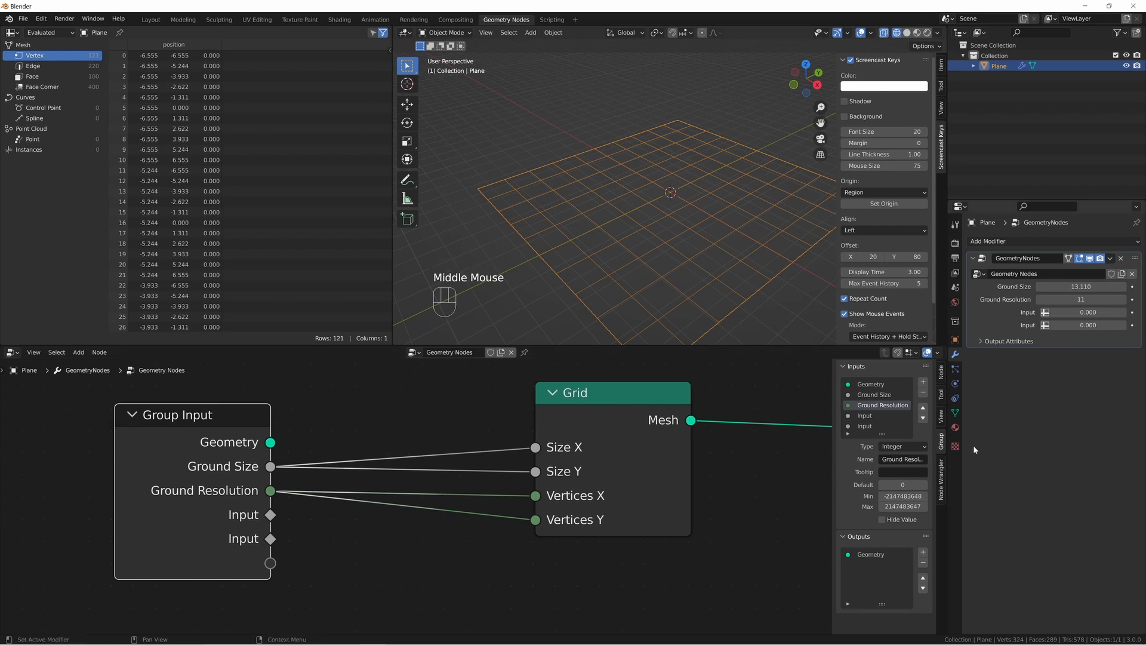
- Rename the unnamed group input just below Ground Resolution as Water level
left_click(866, 416)
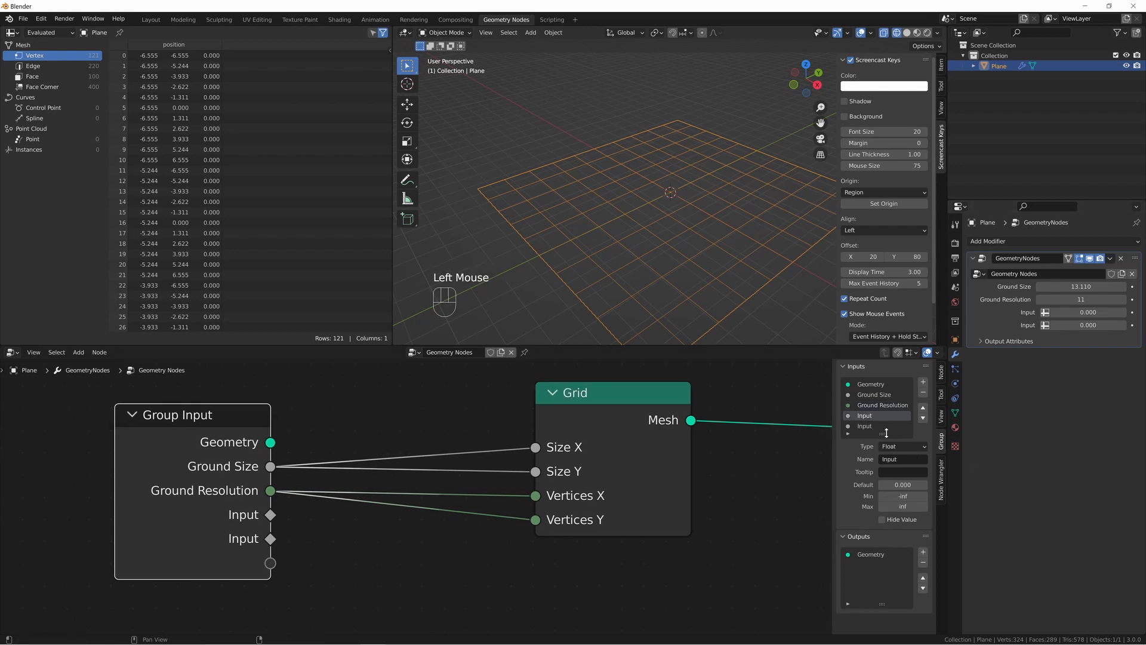
double_click(896, 459)
type("Water level")
left_click(889, 464)
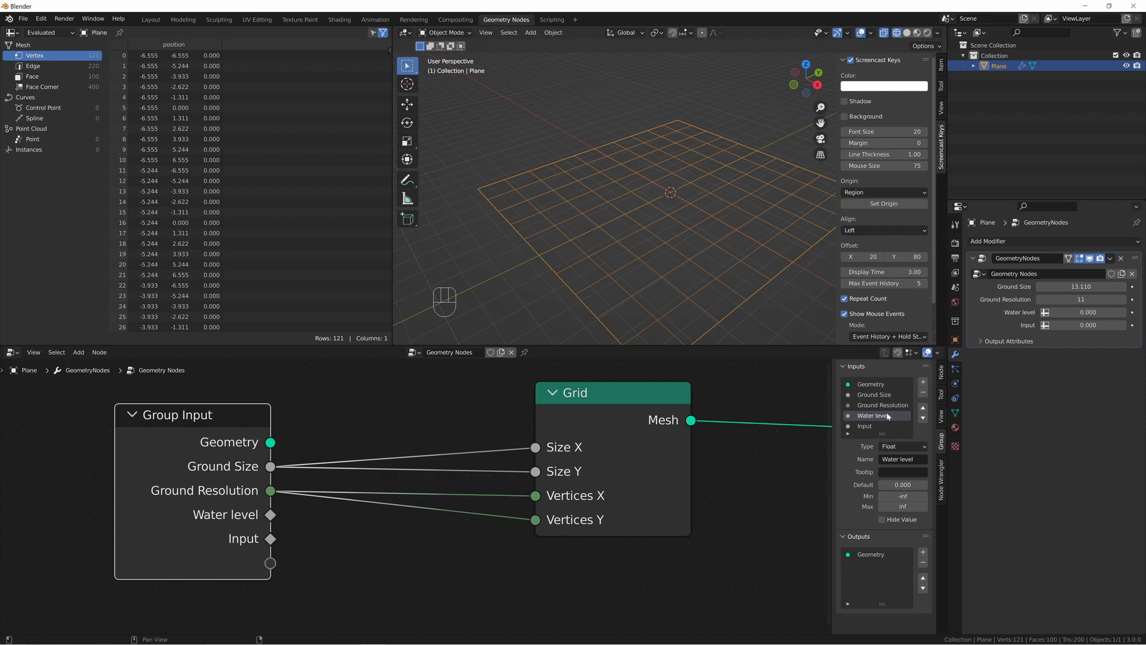
- Rename the last unnamed group input as Water Resolution and set its type to Integer
left_click(868, 426)
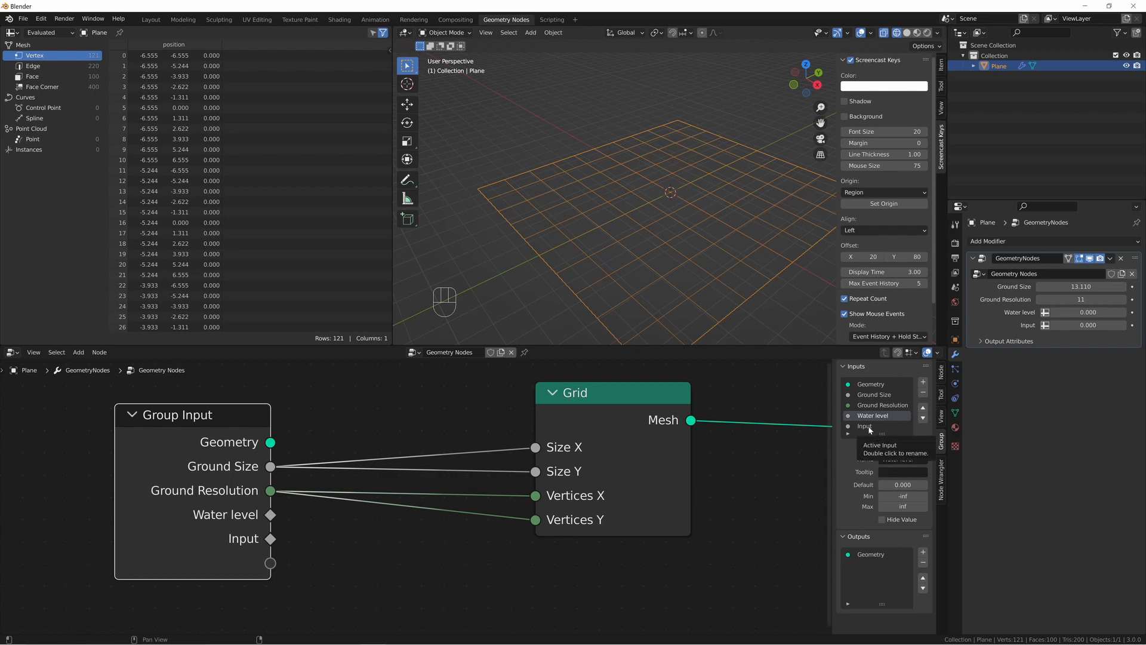
double_click(896, 463)
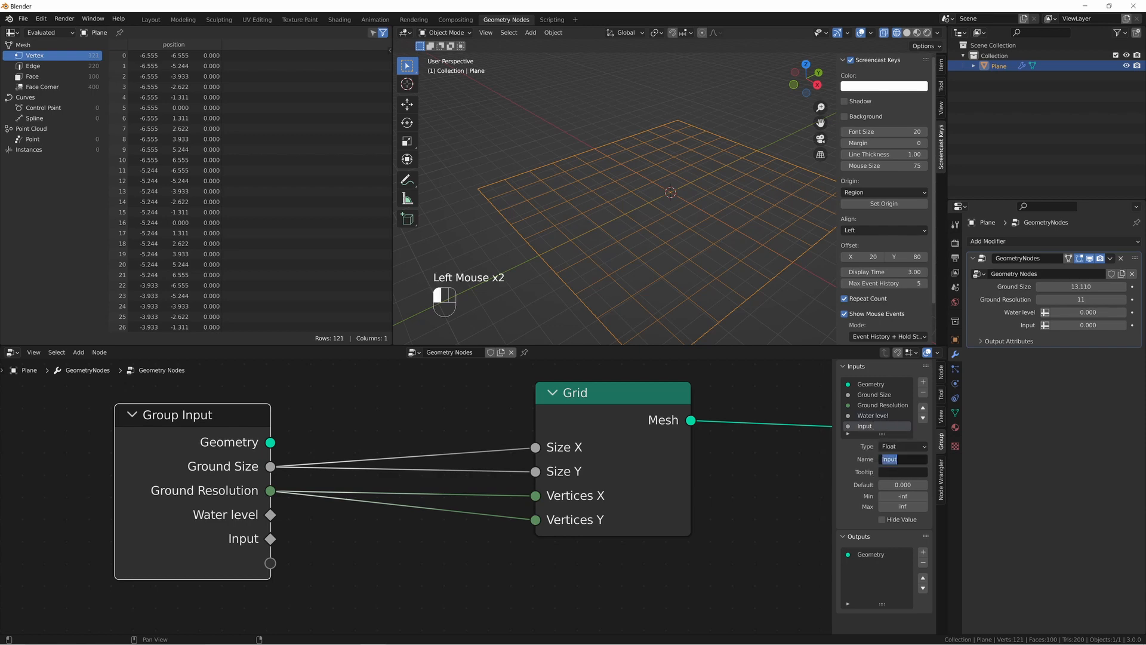
type("Water Resolution")
key("Return")
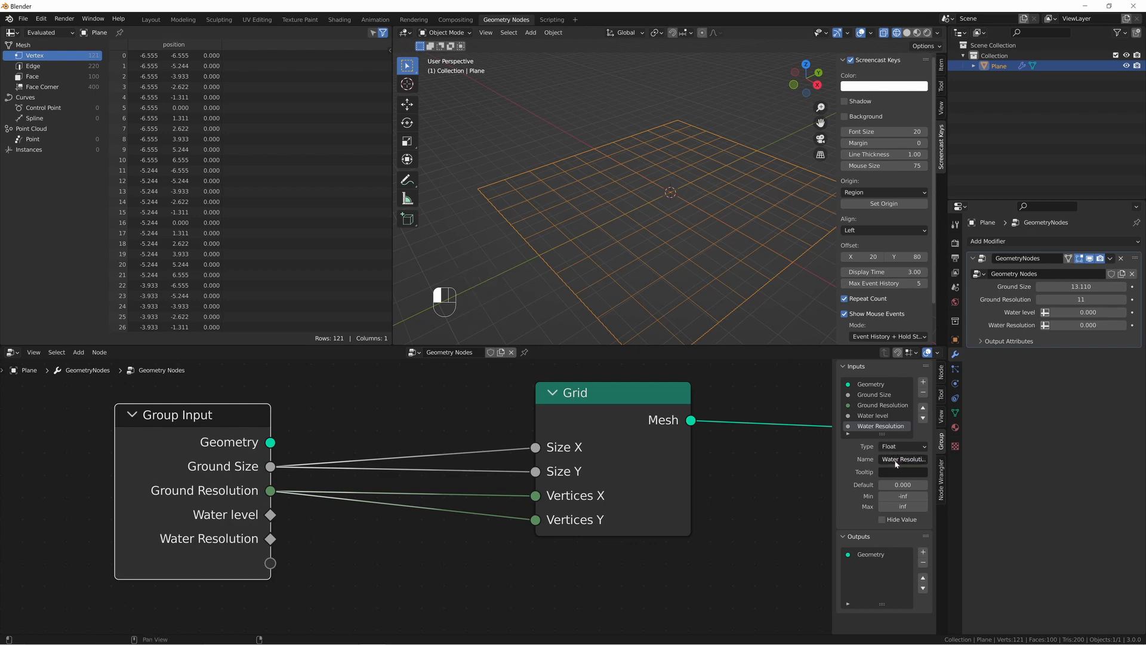
left_click(903, 447)
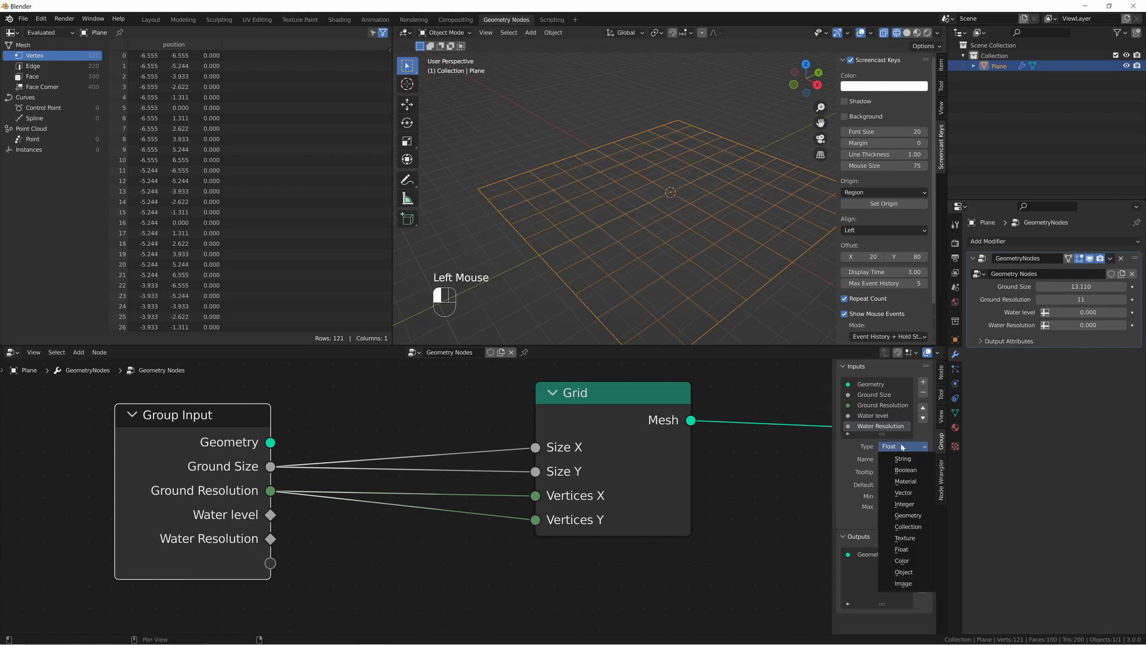
left_click(906, 504)
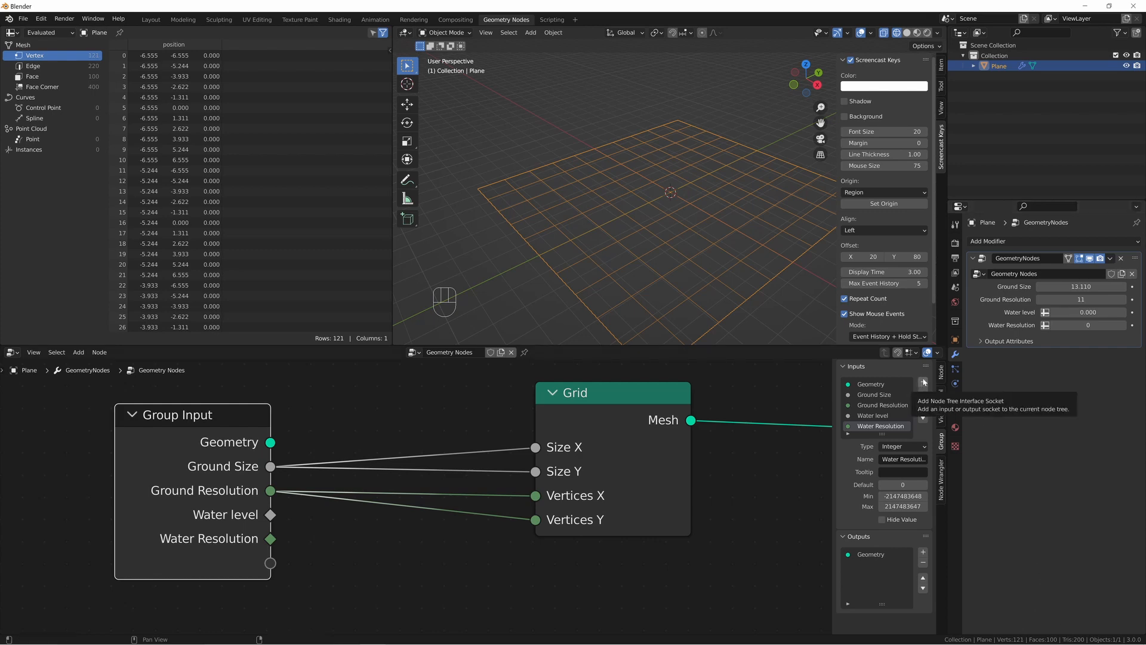
- Add another Integer group input after Water Resolution and name it Rock Resolution
left_click(923, 382)
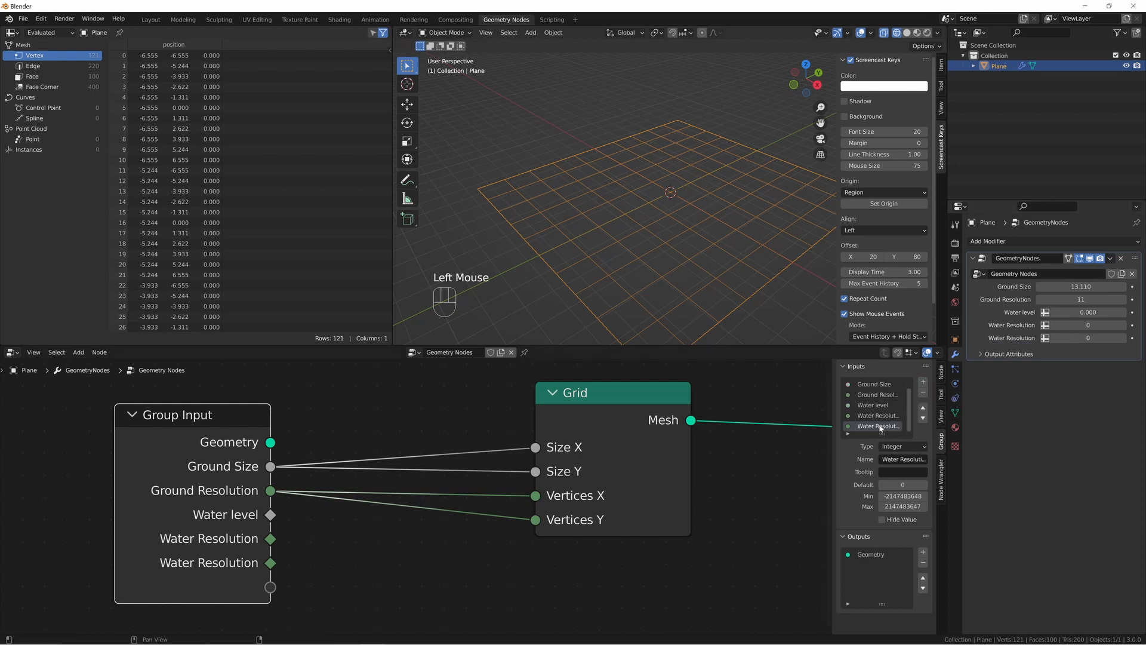
double_click(900, 459)
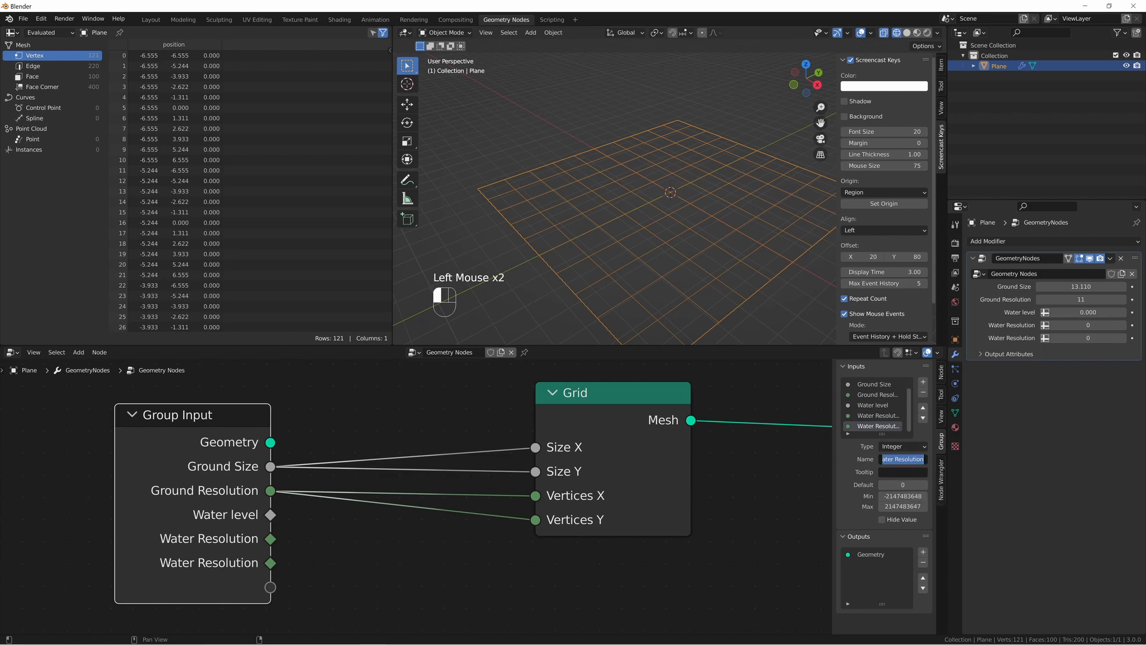
type("Rock Resolution")
key("Return")
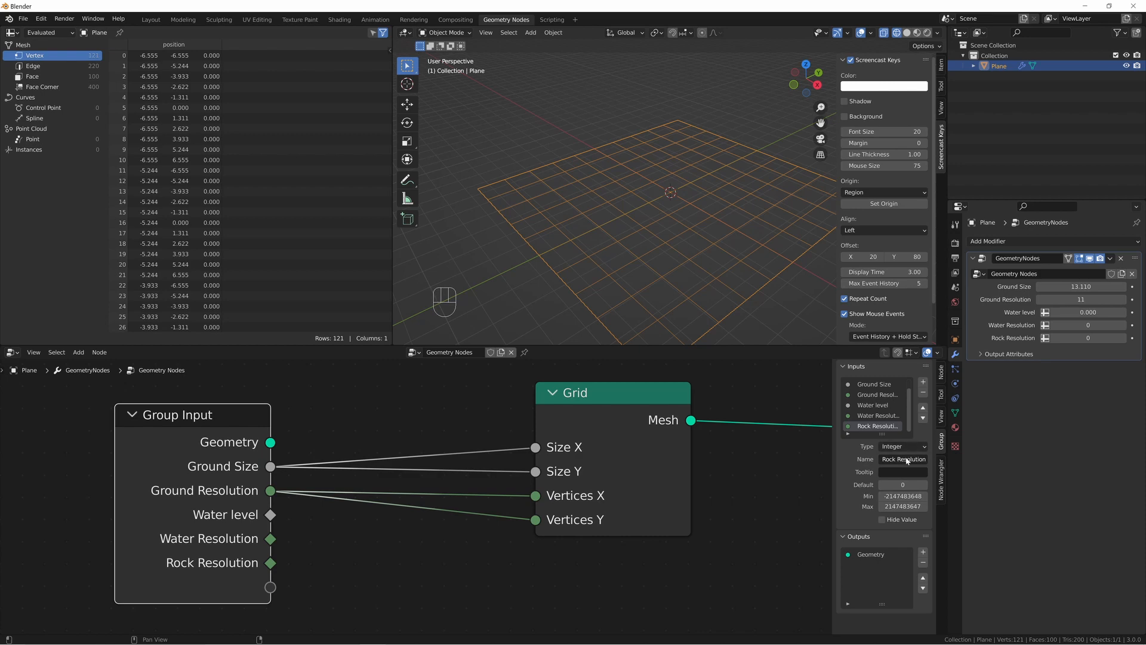
left_click(910, 448)
- Inspect the ground grid in solid shading and return the viewport to wireframe
middle_click_drag(449, 455, 368, 455)
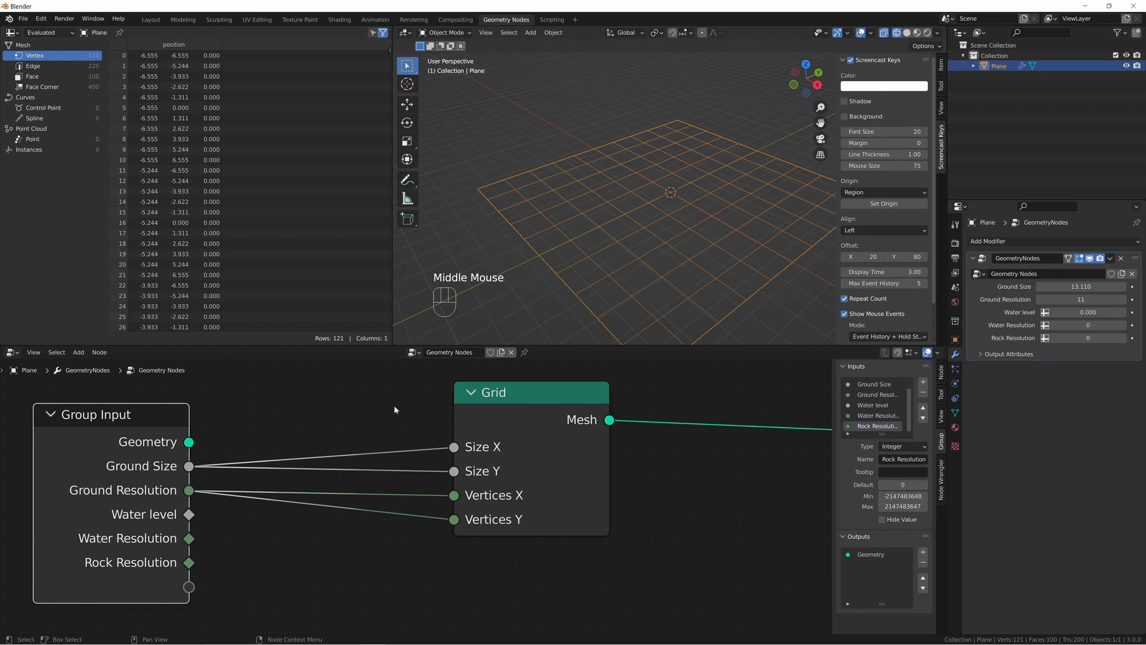
left_click(907, 32)
middle_click_drag(750, 169, 519, 304)
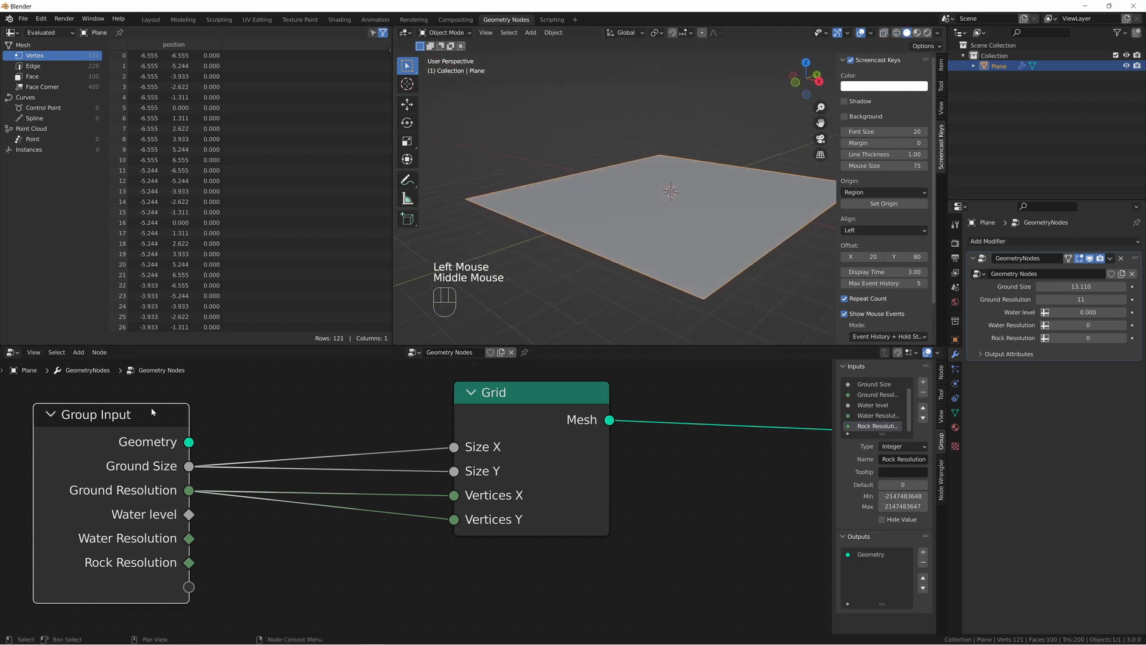
mouse_move(335, 474)
middle_mouse_down()
mouse_move(282, 472)
mouse_move(321, 456)
middle_mouse_up()
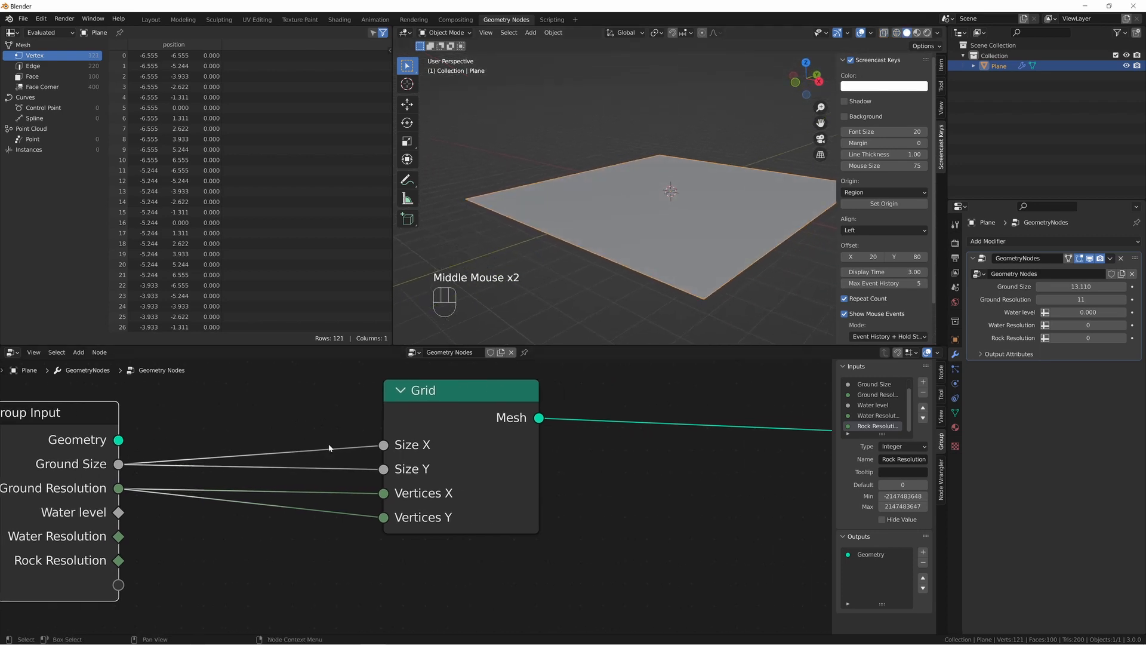
middle_click_drag(545, 484, 328, 483)
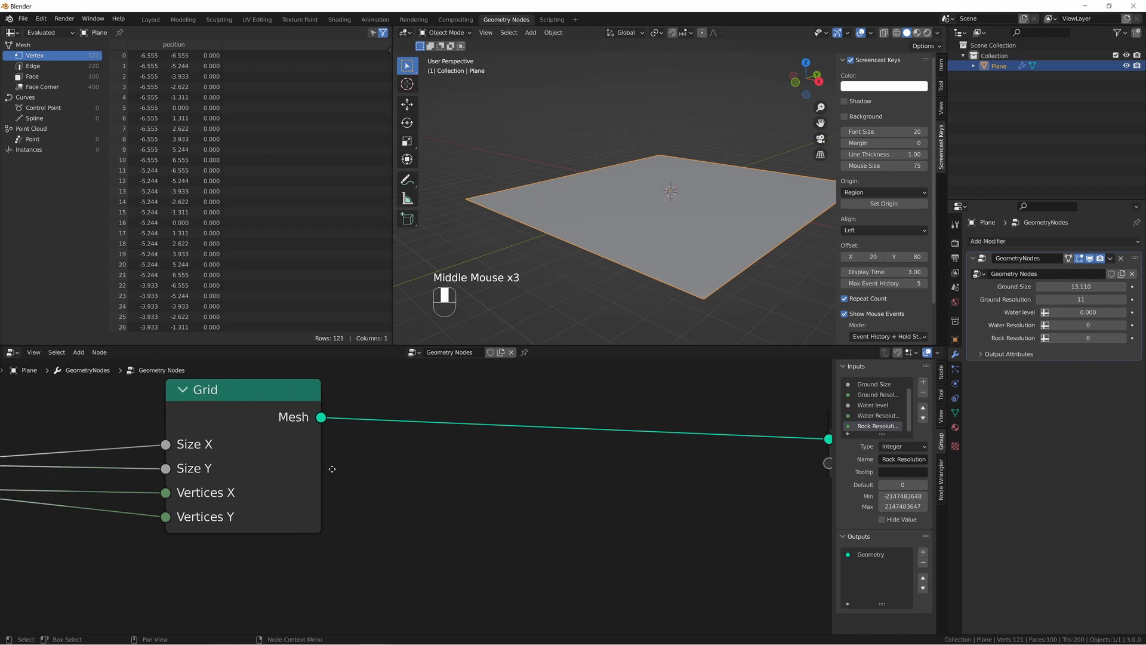
left_click(897, 32)
middle_click_drag(603, 219, 668, 286)
- Move the Group Output node farther from the Grid node to make room between them
middle_click_drag(566, 414, 493, 421)
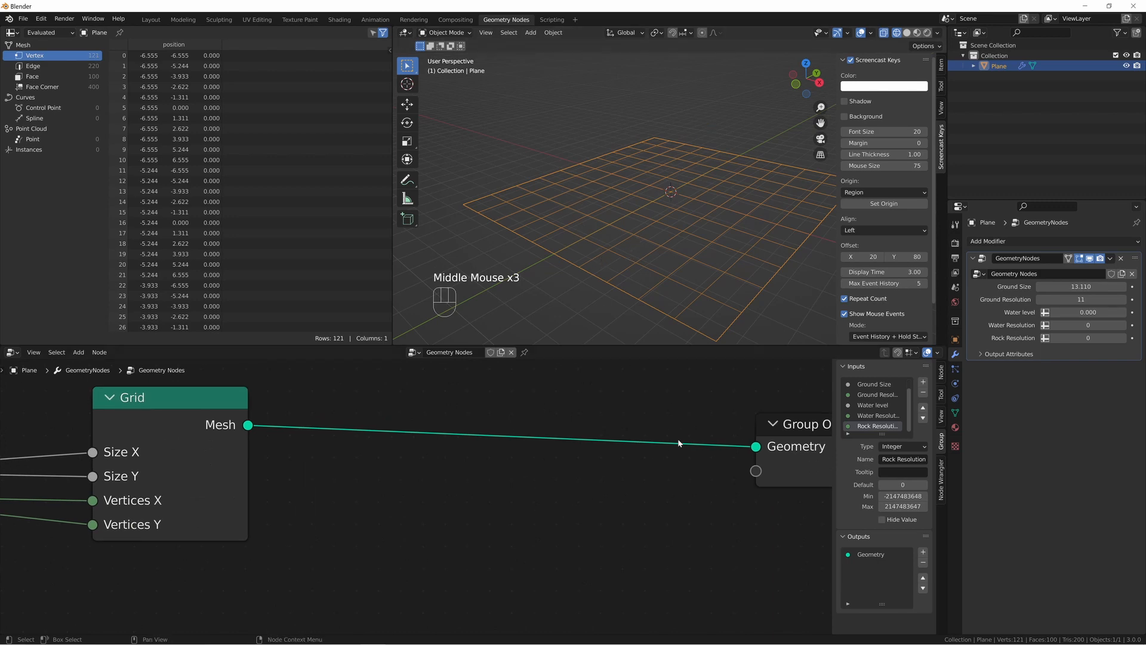
left_click_drag(782, 428, 855, 400)
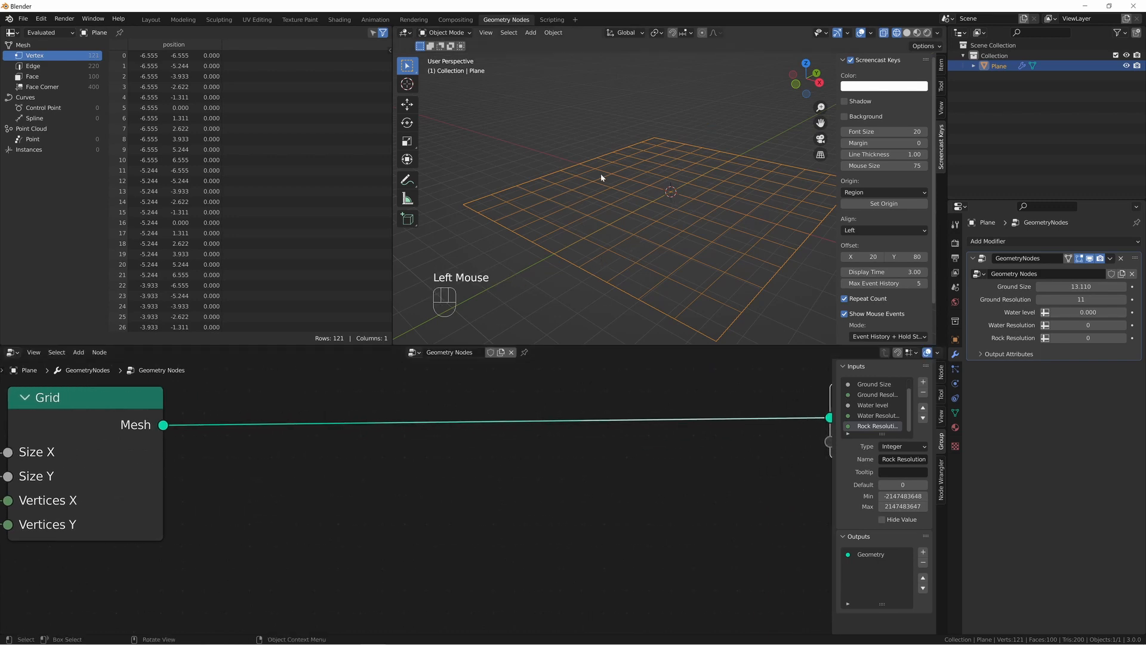
- Sketch a mountain profile over the grid and a short wavy stroke with the Annotate tool, and undo both strokes
middle_click_drag(773, 221, 497, 205)
middle_click(660, 238)
left_click(407, 181)
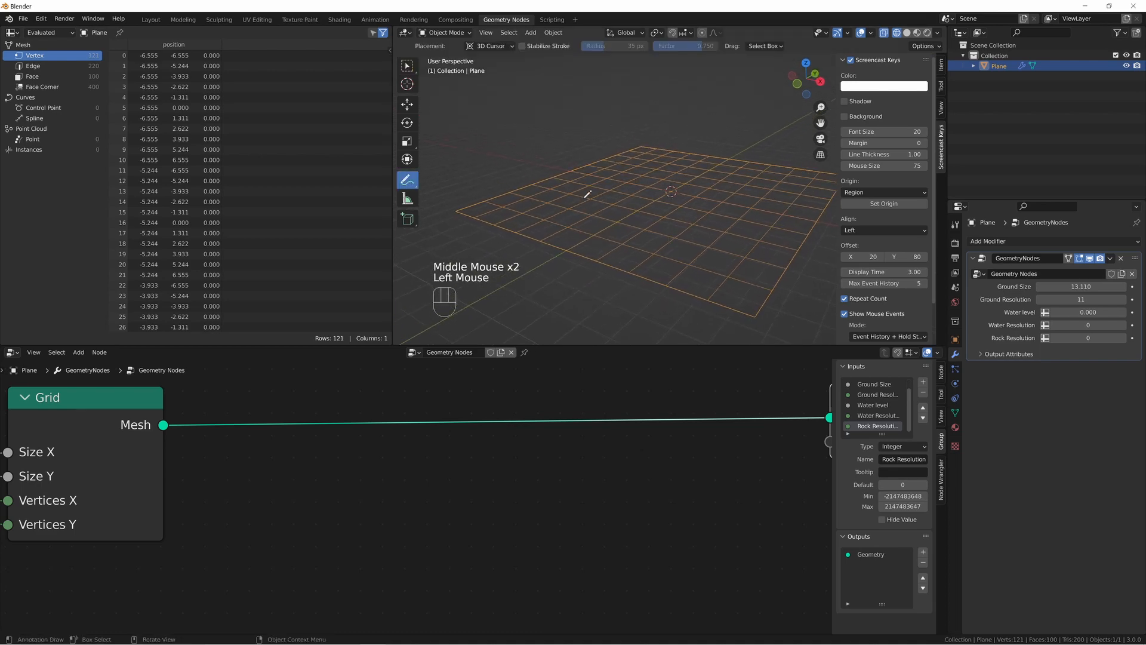
left_click(590, 198)
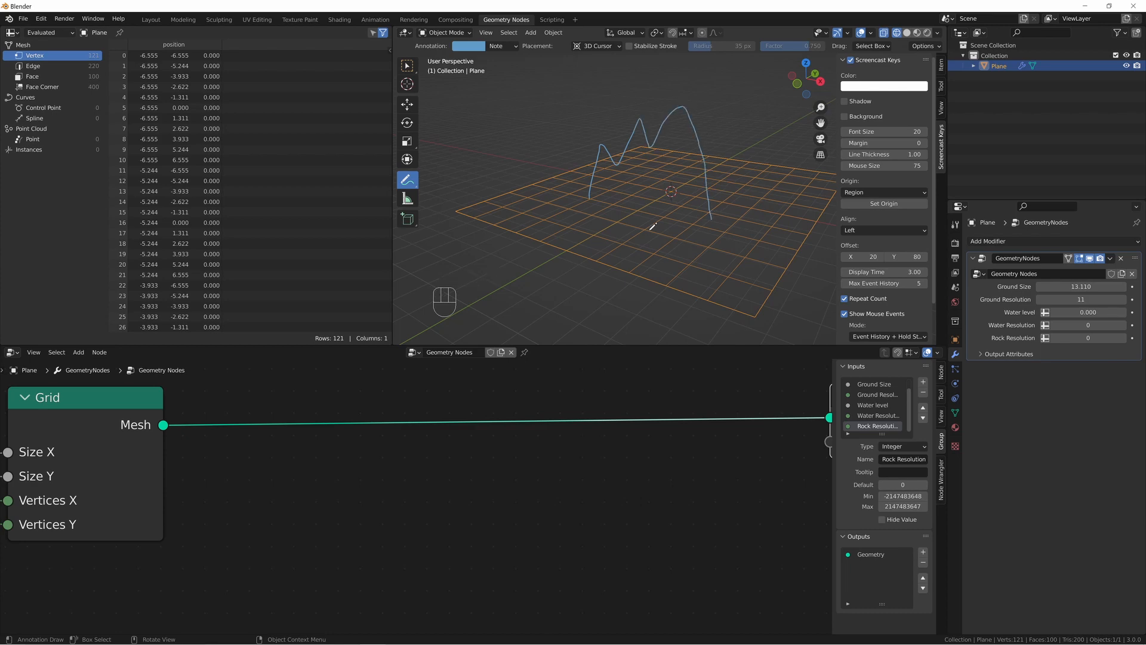
mouse_move(653, 227)
middle_mouse_down()
mouse_move(674, 201)
mouse_move(634, 225)
middle_mouse_up()
left_click_drag(639, 225, 686, 226)
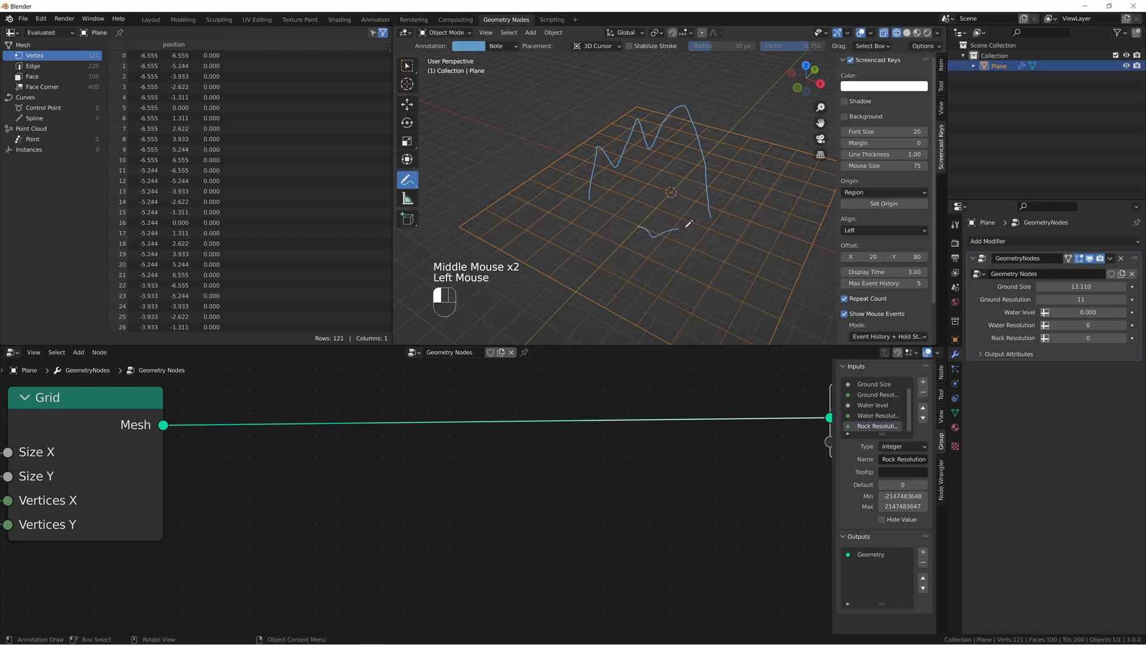
key("ctrl+z")
key("ctrl+z")
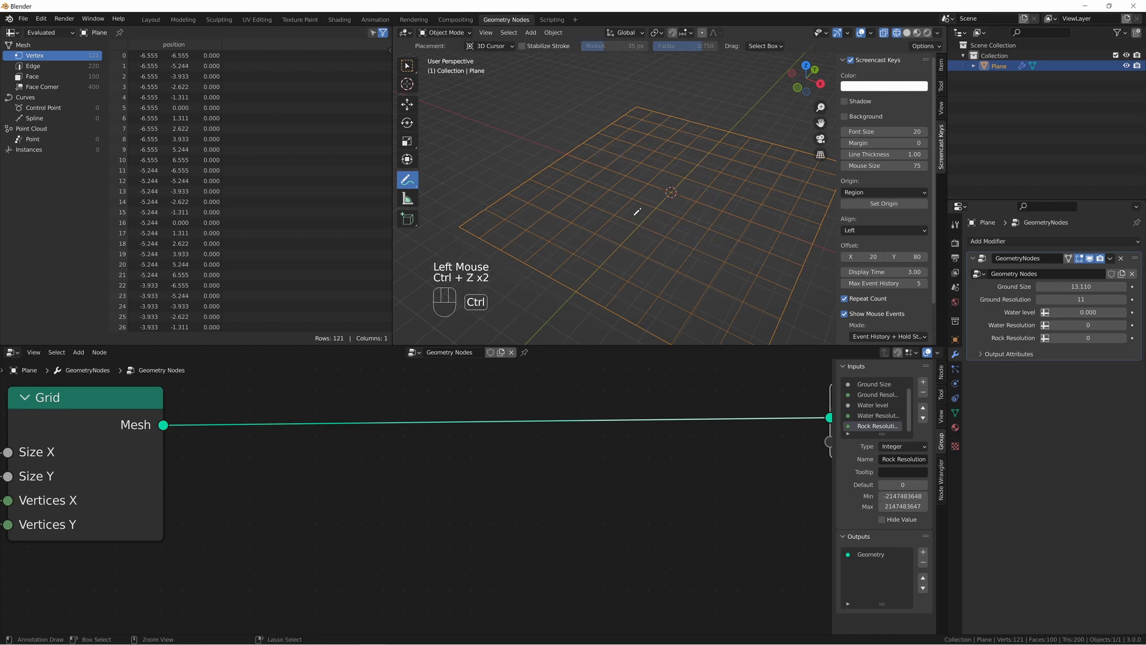
- Draw a vertical annotation stroke rising from the grid, undo it, and return to the selection tool
mouse_move(635, 224)
middle_mouse_down()
mouse_move(622, 177)
mouse_move(616, 189)
middle_mouse_up()
left_click_drag(607, 192, 607, 184)
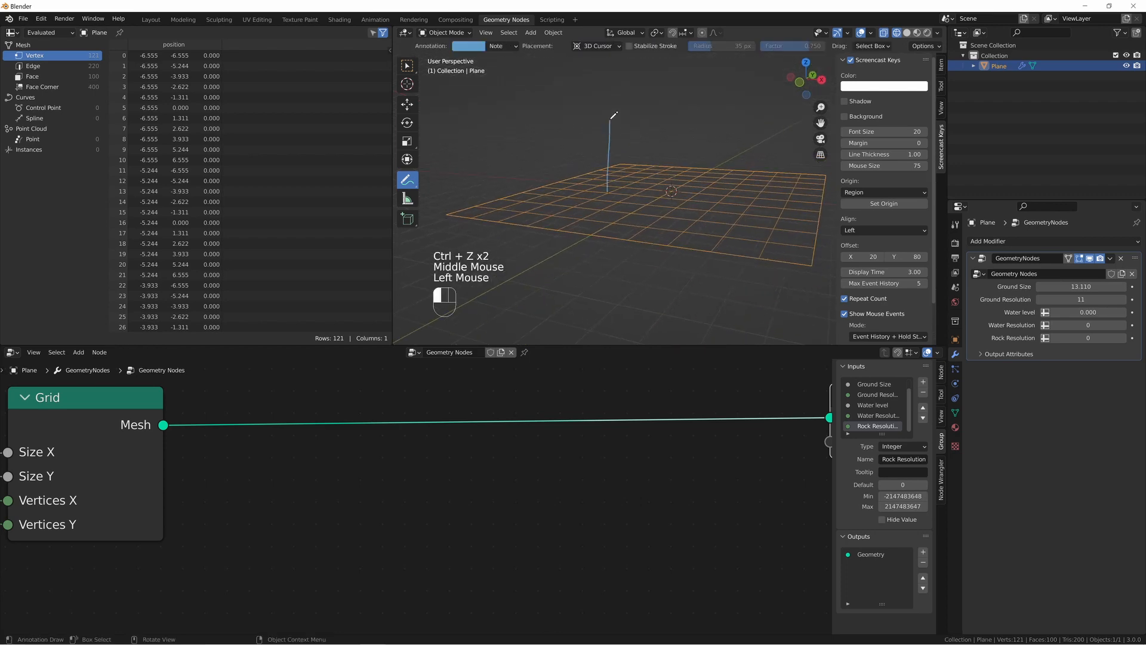
key("ctrl+z")
middle_click_drag(687, 149, 492, 126)
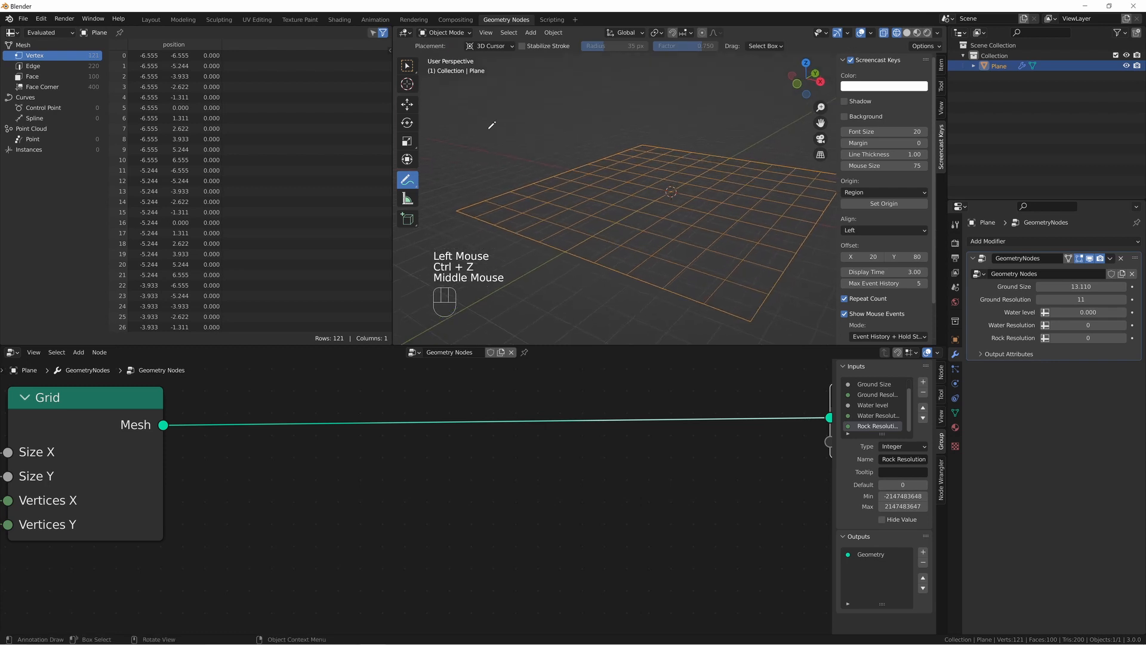
left_click(411, 69)
- Insert a Set Position node on the link between the Grid and Group Output nodes
key("shift+a")
type("set")
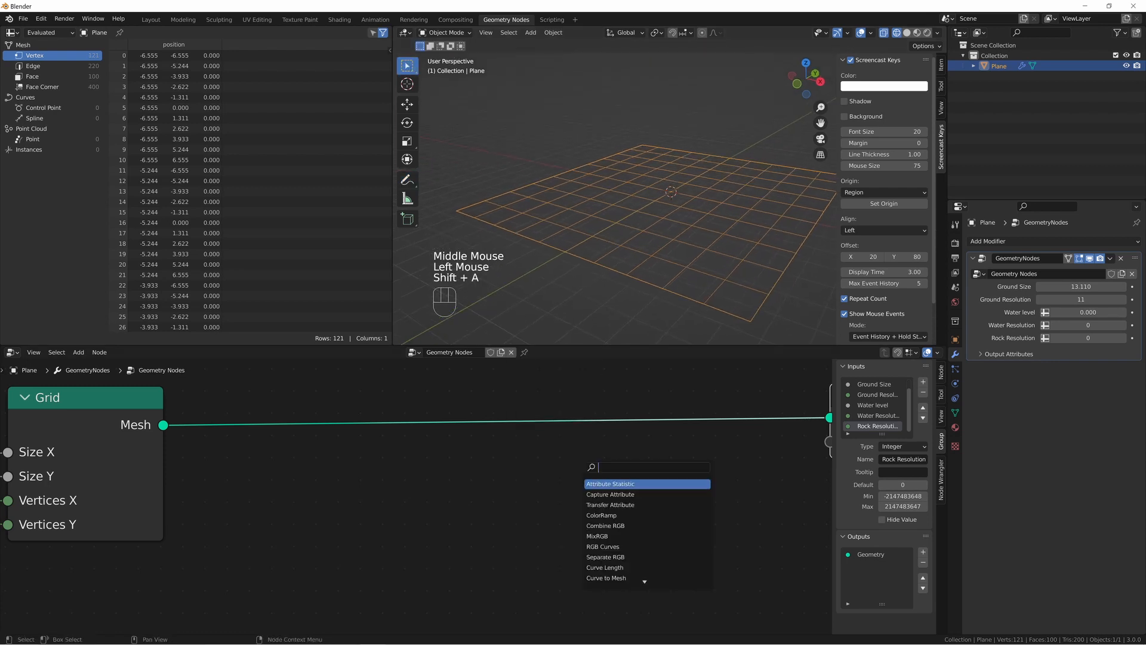
key("Down")
key("Return")
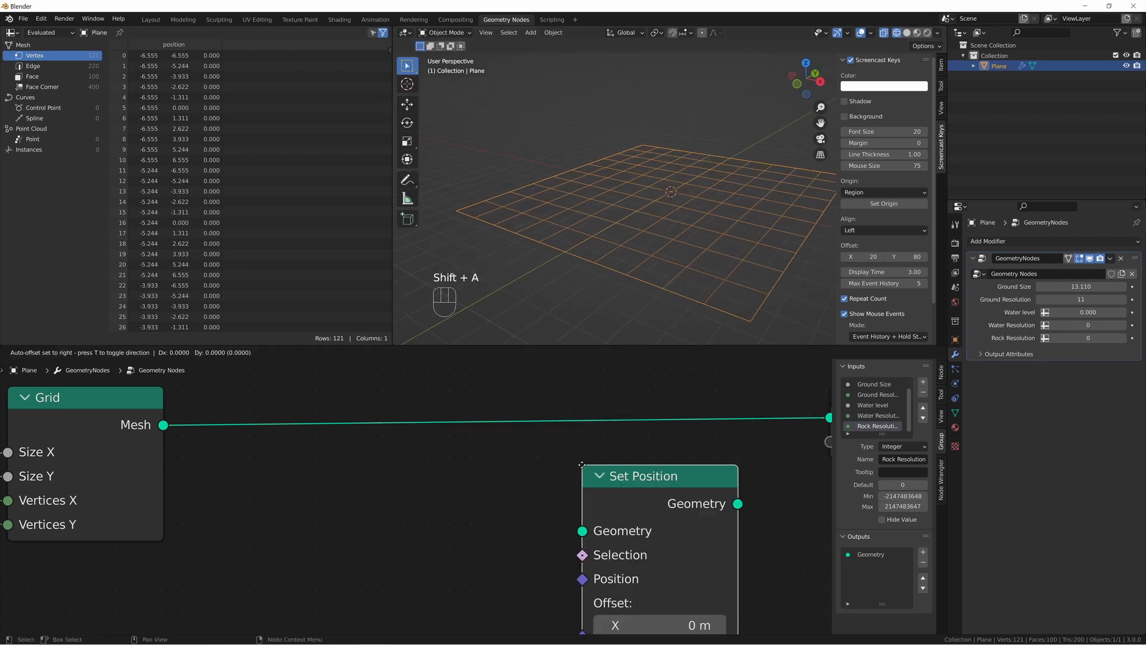
left_click(573, 375)
- Hide the node editor's sidebar so the whole node tree has room
middle_click(495, 484)
scroll(496, 484, "down", 2)
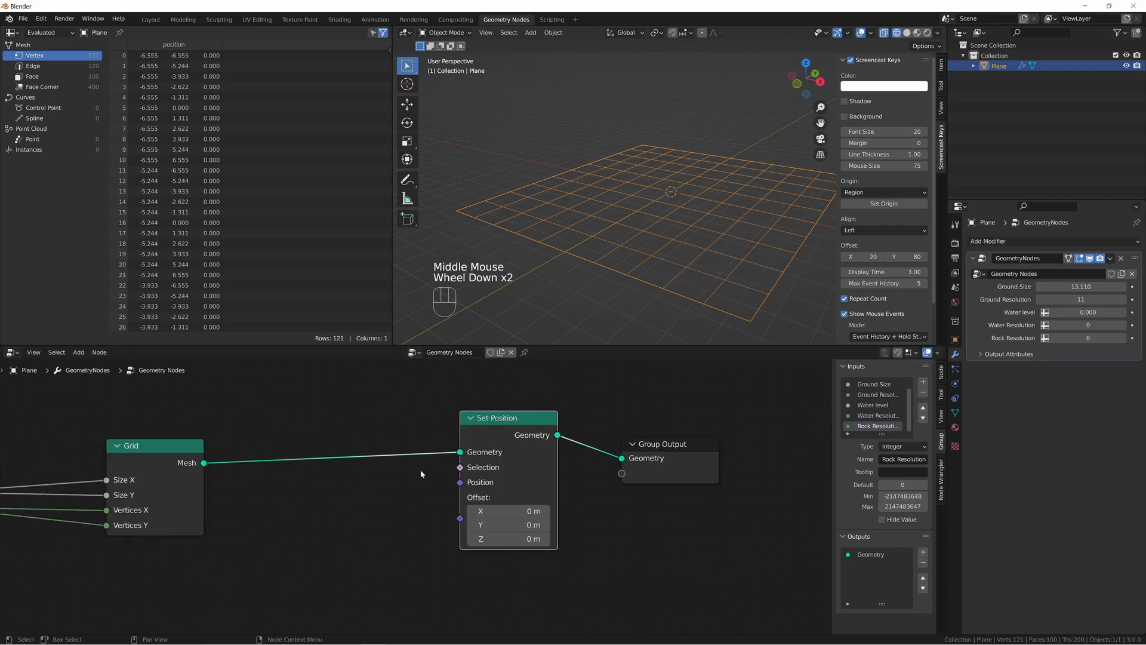
middle_click_drag(371, 504, 501, 474)
key("n")
middle_click_drag(403, 537, 490, 512)
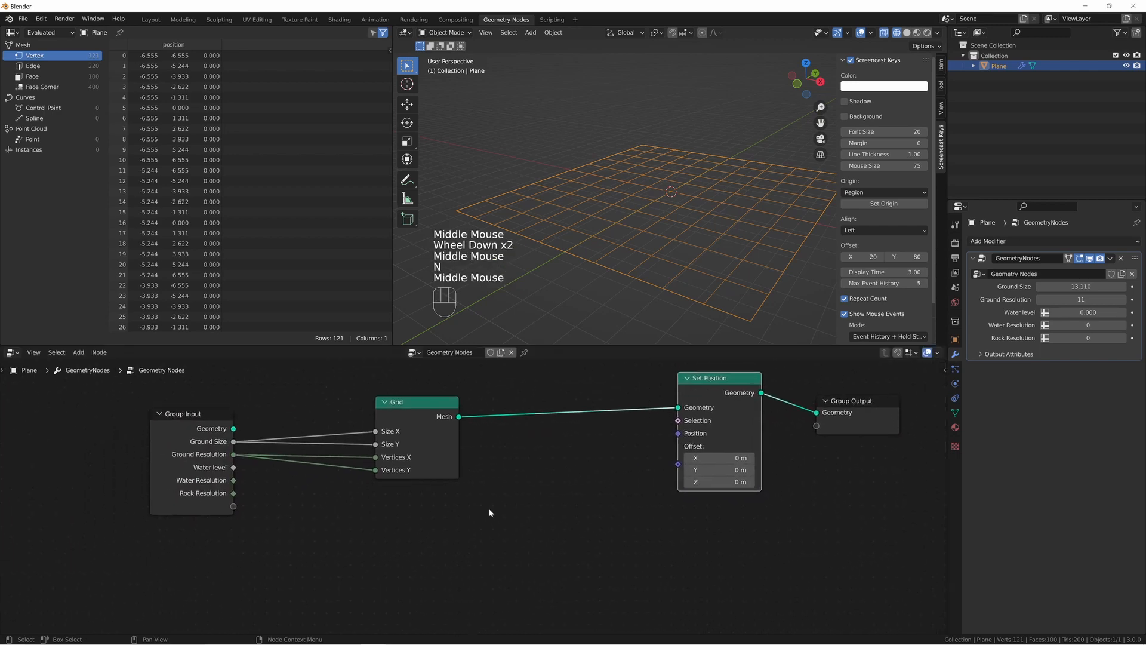
key("shift+a")
left_click(492, 521)
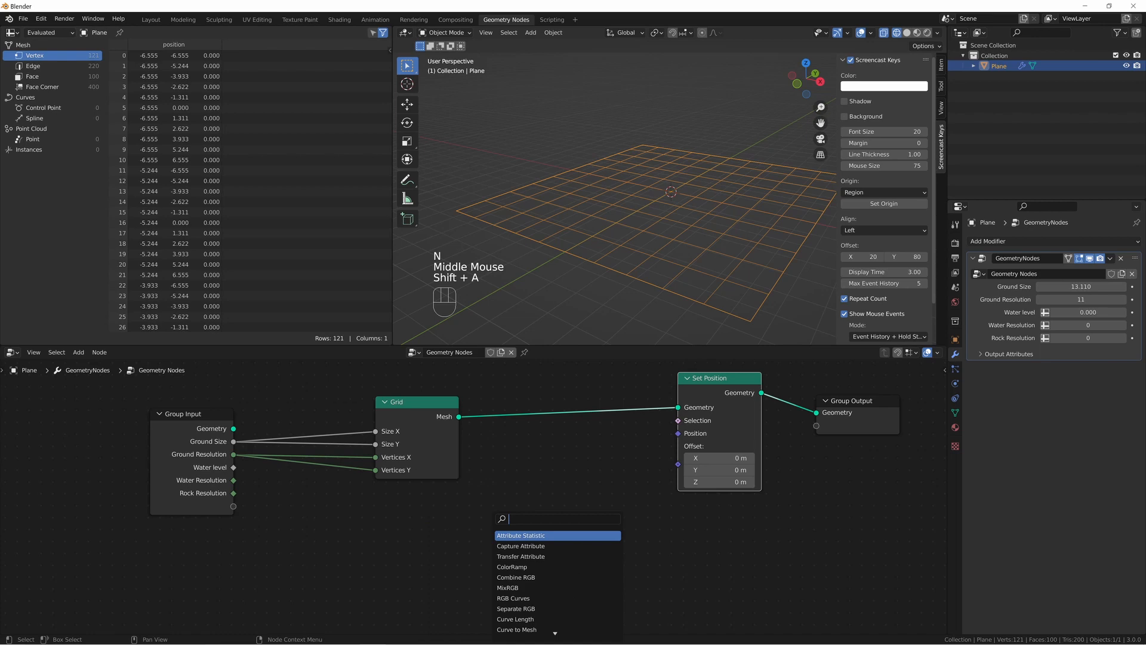
type("combi")
key("Return")
key("Escape")
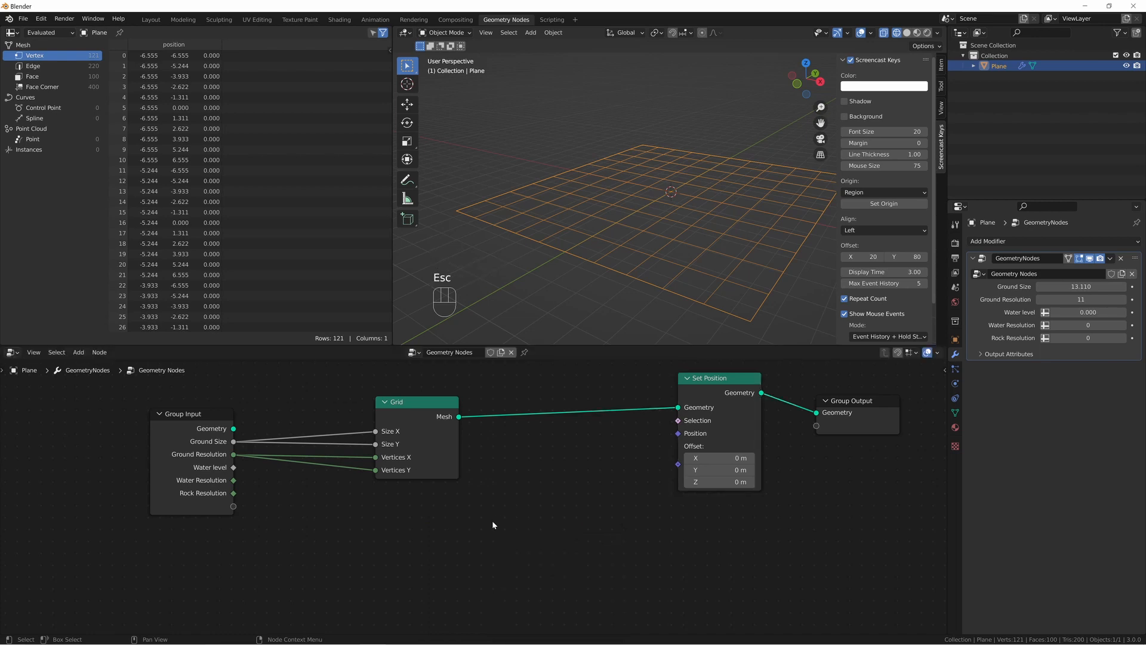
- Add a Combine XYZ node in the free area below and between the Grid and Set Position nodes
key("shift+a")
left_click(471, 514)
type("combine")
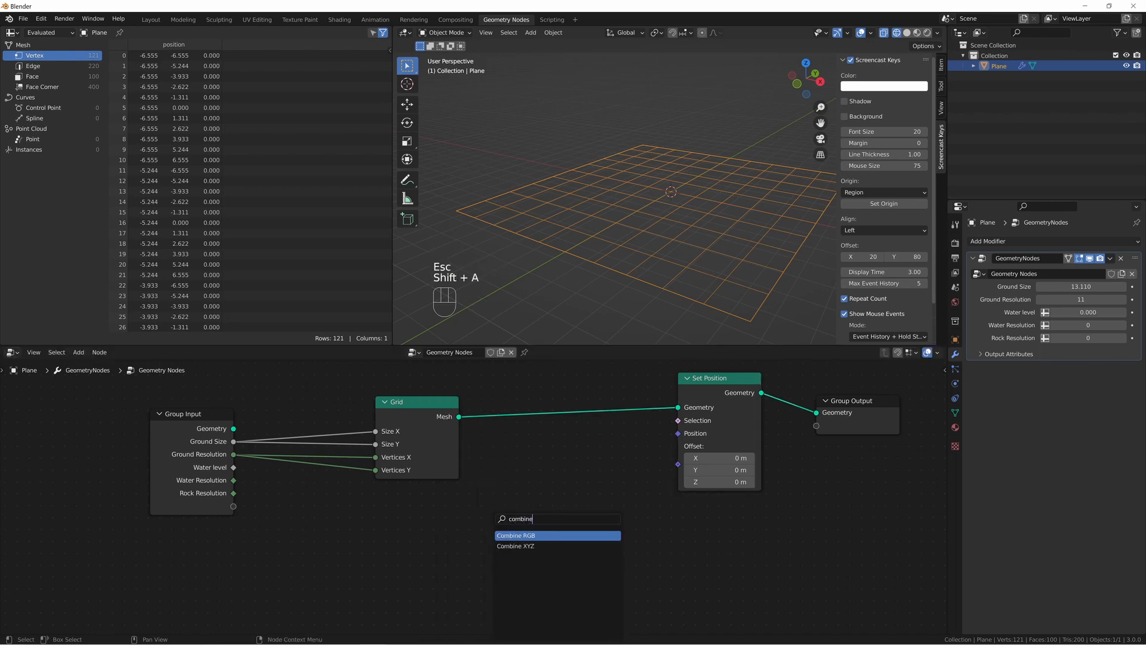
key("Down")
key("Return")
left_click(541, 499)
- Add a Separate XYZ node below the Grid node, beside the Combine XYZ node
key("shift+a")
type("ss")
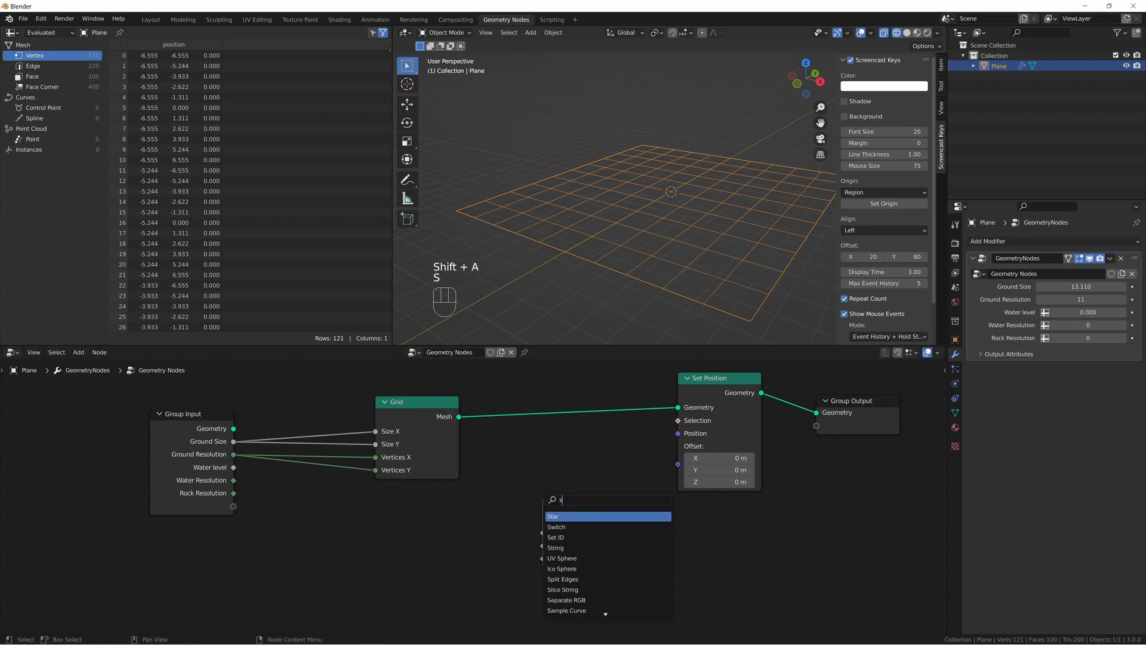
type("epar")
key("Down")
key("Return")
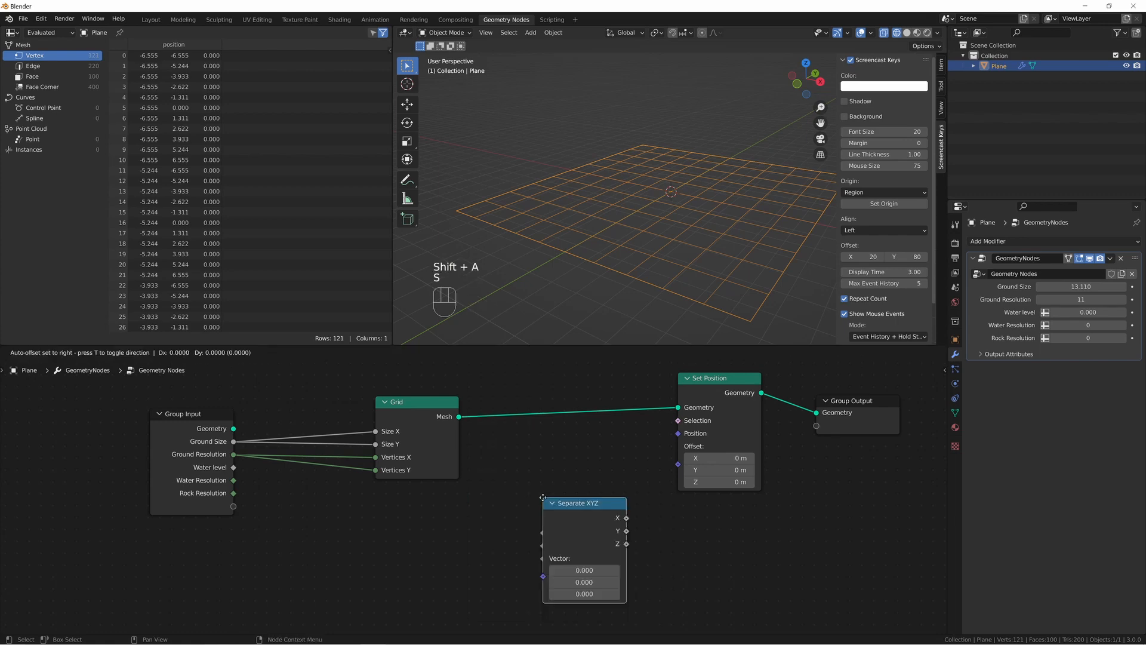
left_click(391, 502)
- Add a Position node beside the Separate XYZ node and link its output to the Separate XYZ Vector input
key("shift+a")
type("s")
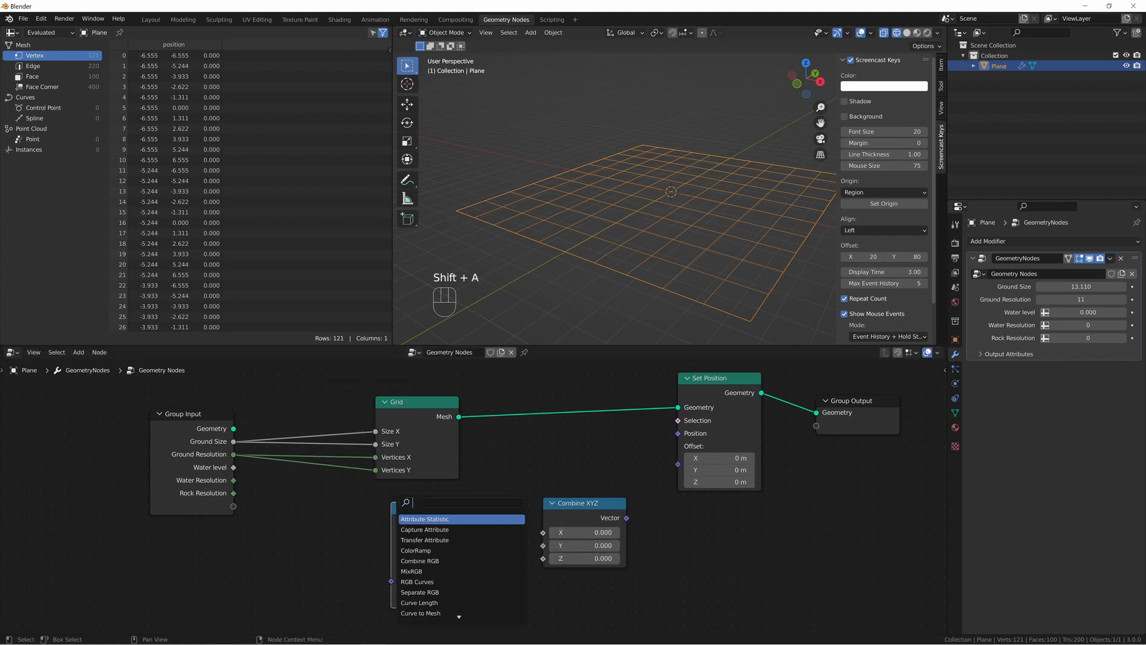
type("posi")
key("Return")
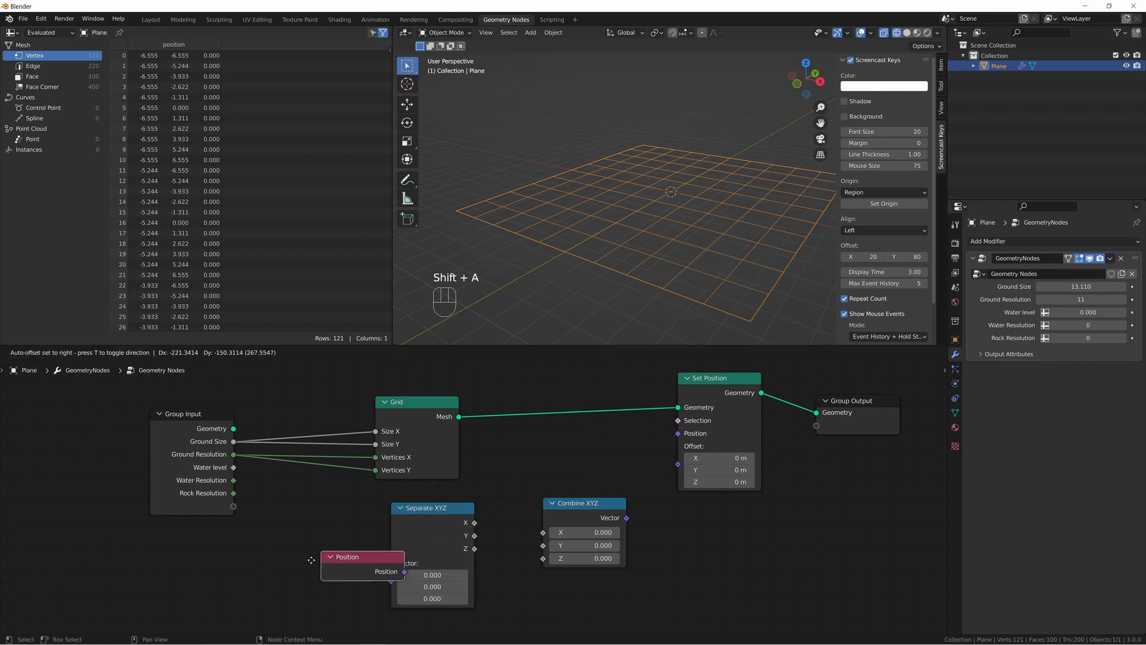
left_click(263, 570)
left_click_drag(326, 587, 391, 581)
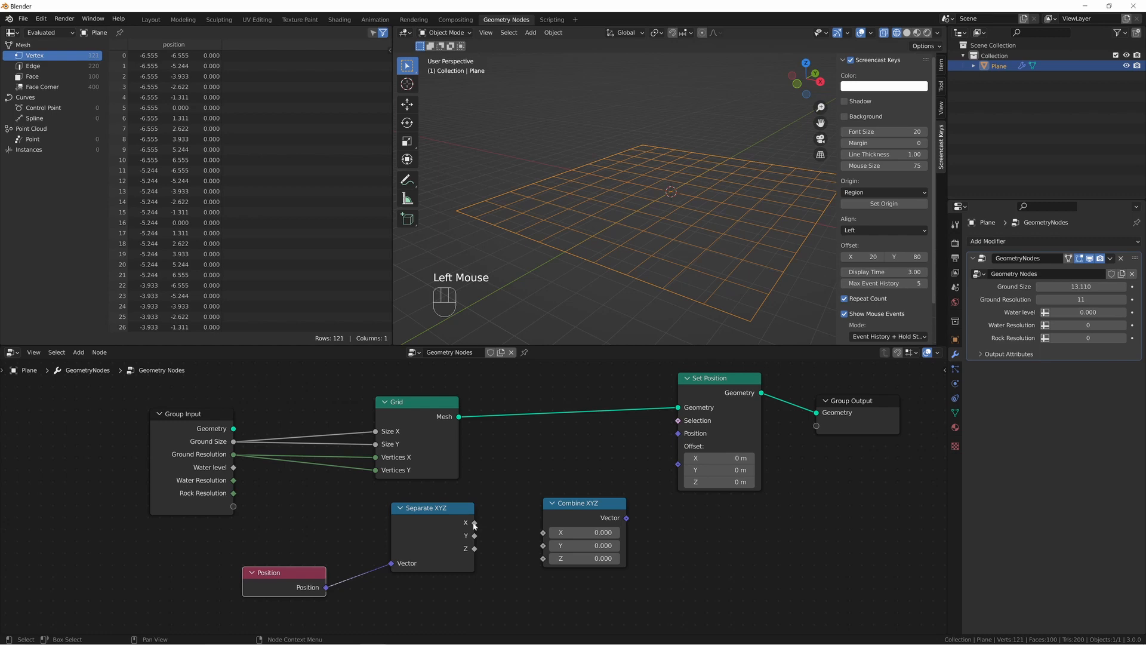
- Link the X and Y outputs of Separate XYZ to Combine XYZ, and its Vector output to the Set Position node's Position input
left_click_drag(475, 523, 542, 532)
left_click_drag(474, 540, 543, 545)
left_click_drag(632, 519, 636, 493)
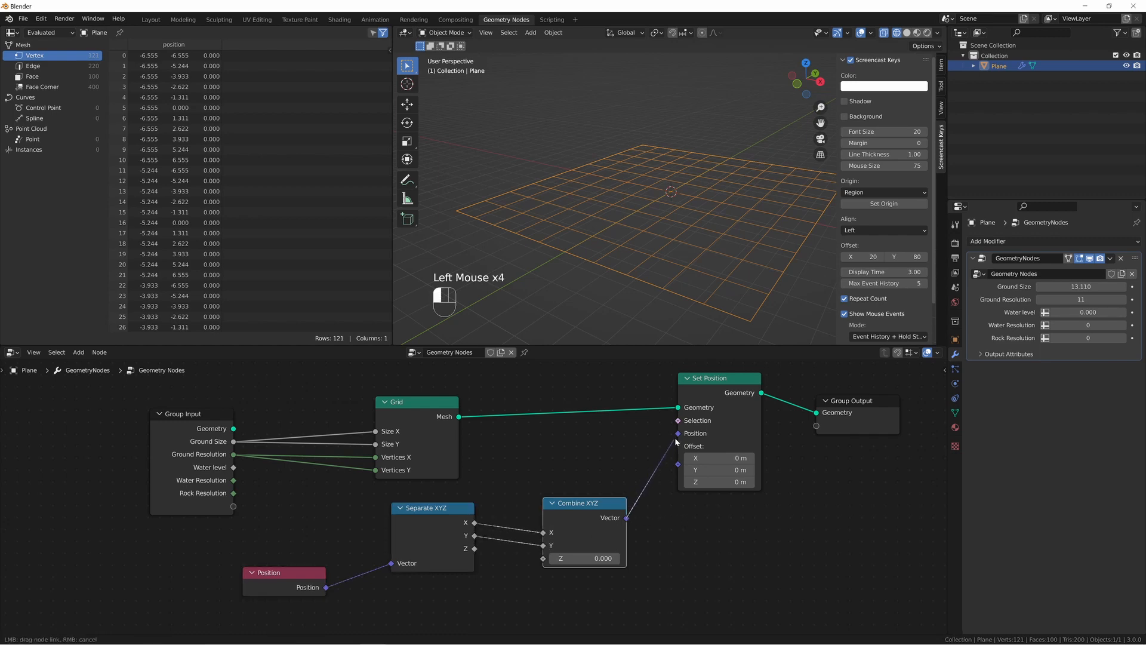
left_click_drag(675, 438, 677, 436)
- Tidy the node tree by moving the Position node closer to Separate XYZ and nudging Combine XYZ toward Set Position
middle_click_drag(596, 316, 625, 345)
left_click_drag(313, 574, 356, 548)
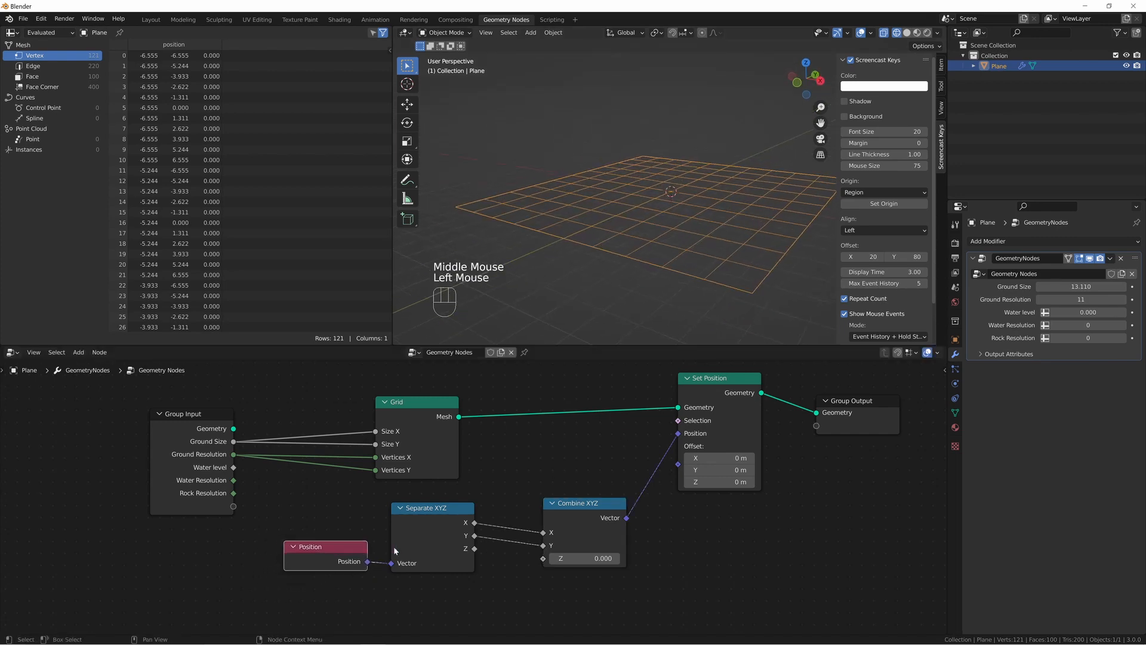
left_click_drag(565, 525, 575, 520)
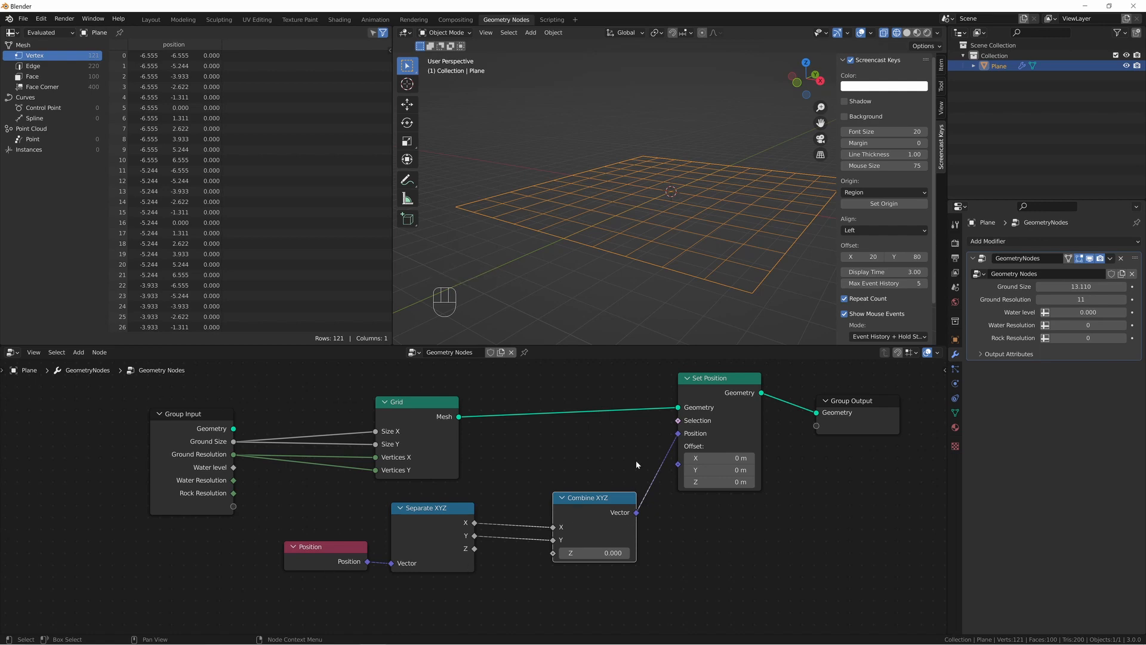
- Add a Noise Texture node in the free area below the Position node
middle_click_drag(637, 464, 629, 469)
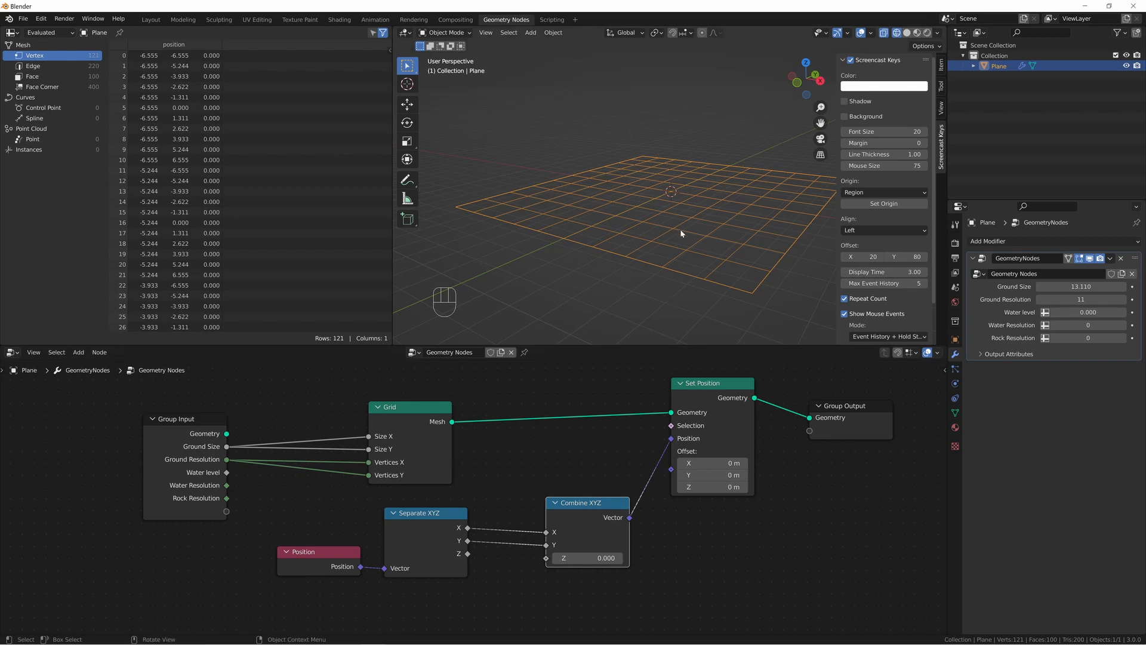
middle_click_drag(679, 220, 657, 220)
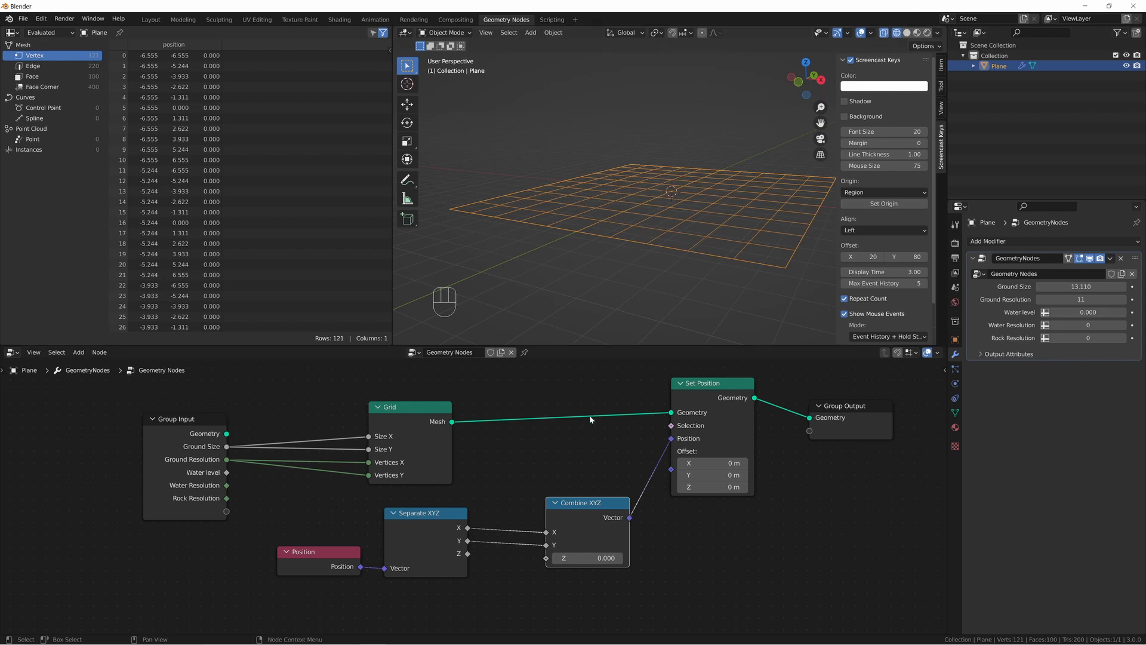
middle_click_drag(549, 512, 581, 496)
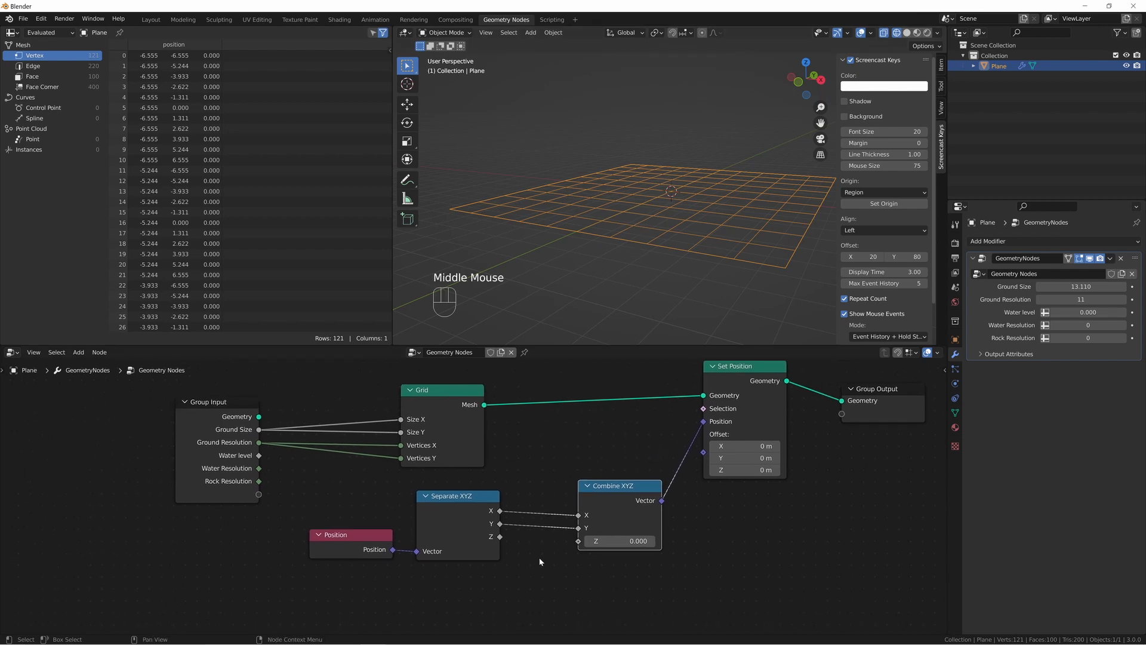
key("shift+a")
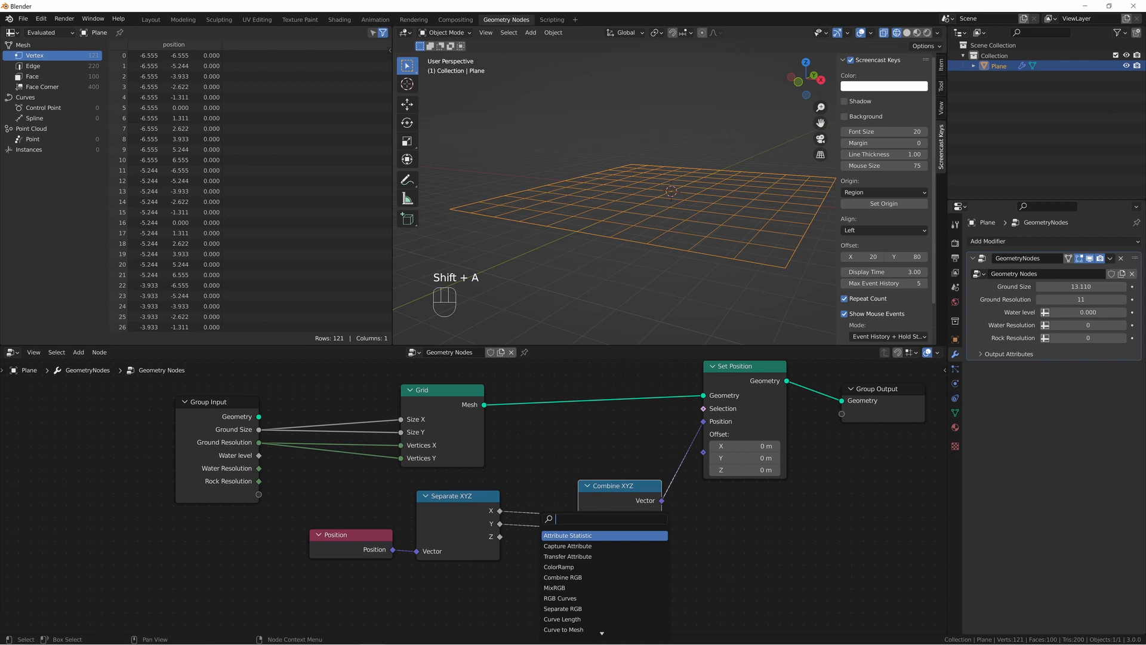
type("noise")
key("Down")
key("Return")
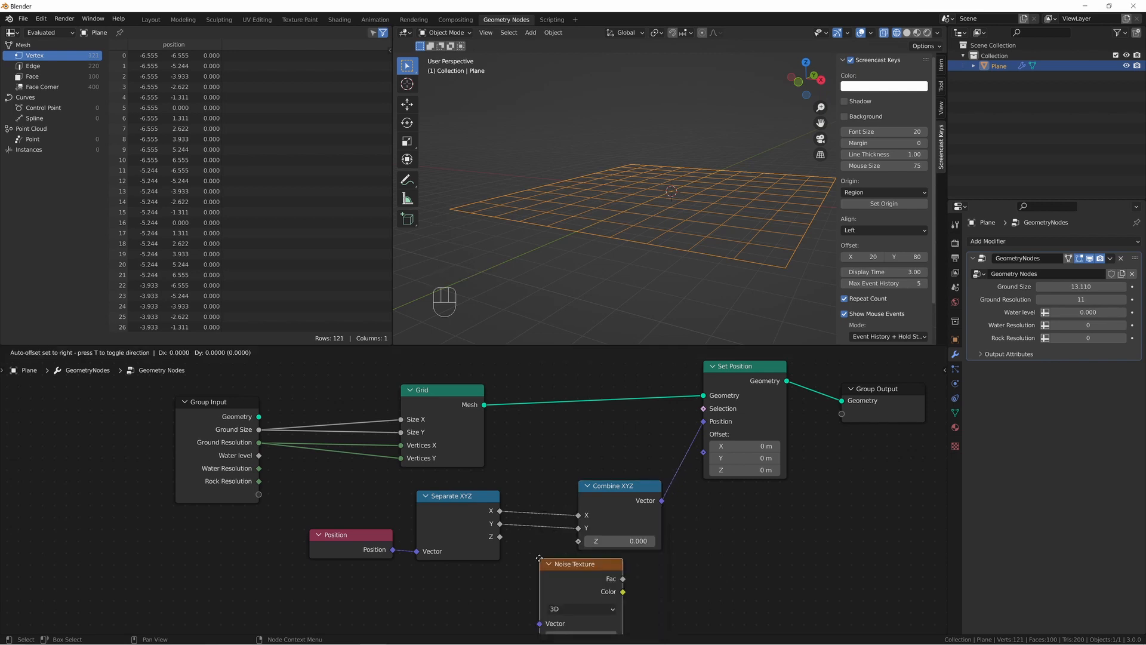
left_click(290, 577)
- Link the Noise Texture's Fac output to the Z input of Combine XYZ and check the displaced grid from a low angle
middle_click_drag(410, 584, 383, 537)
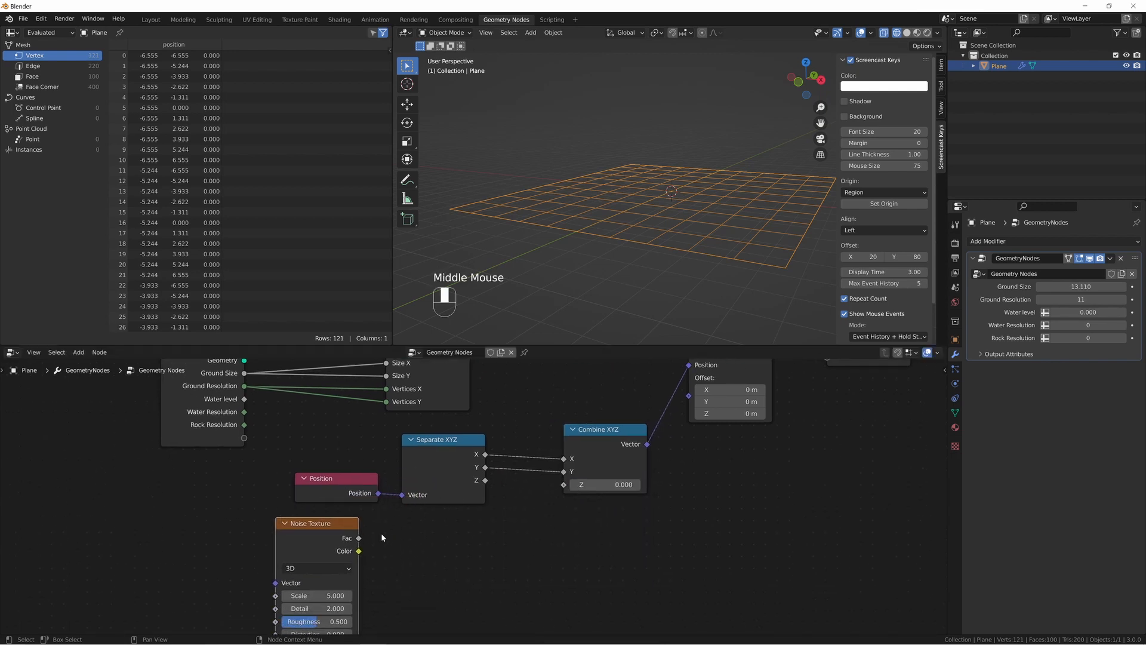
left_click_drag(360, 539, 449, 535)
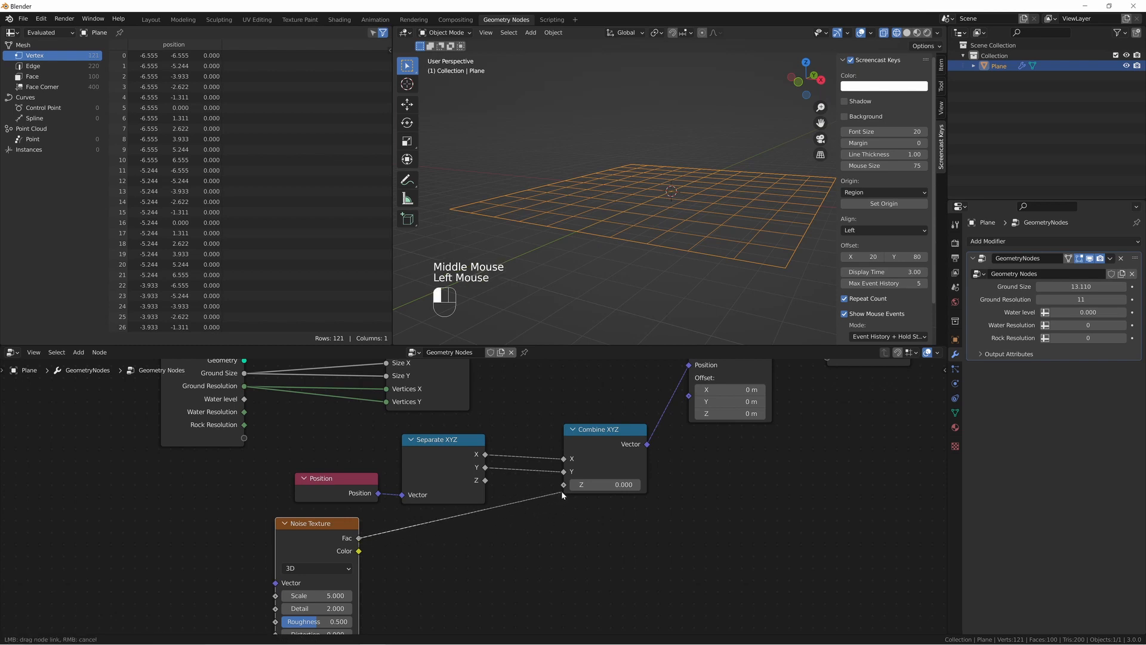
left_click_drag(561, 490, 562, 485)
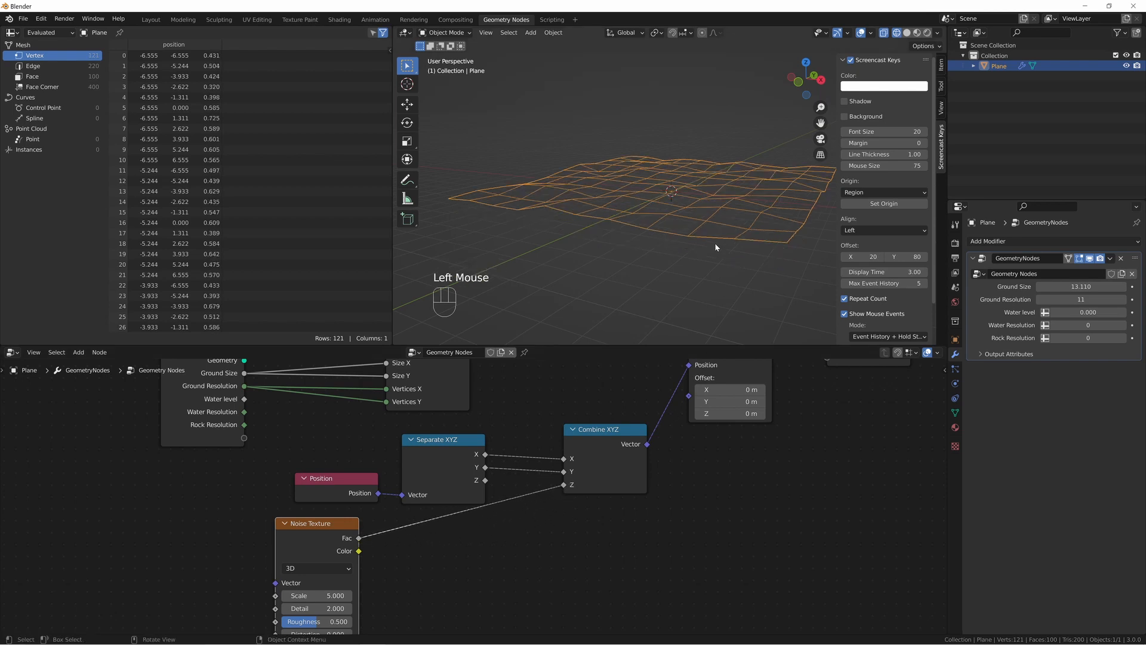
mouse_move(714, 243)
middle_mouse_down()
mouse_move(697, 227)
mouse_move(702, 239)
mouse_move(733, 208)
mouse_move(707, 243)
middle_mouse_up()
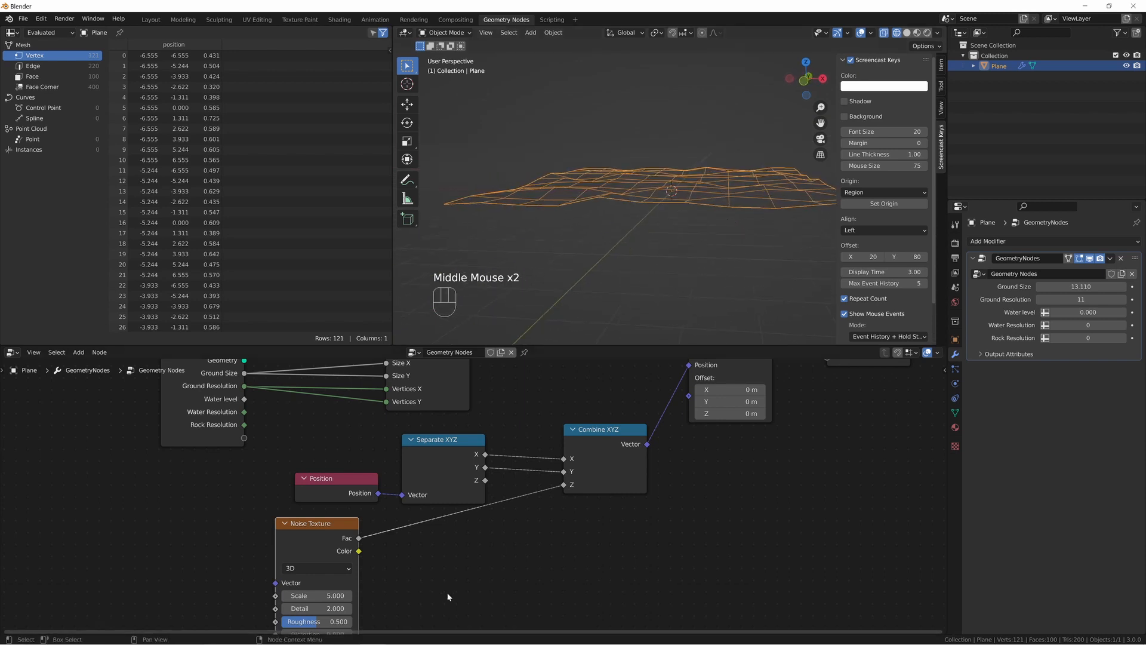
- Switch the Noise Texture's dimensions to 4D and view the grid from above
middle_click_drag(489, 533, 474, 524)
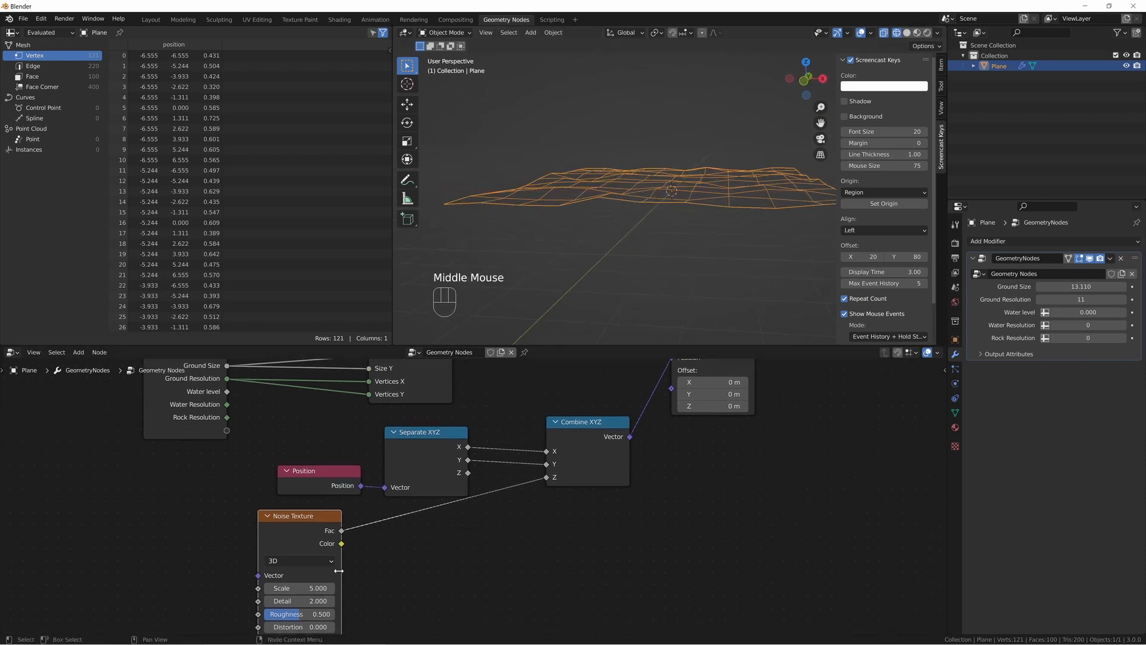
left_click(297, 562)
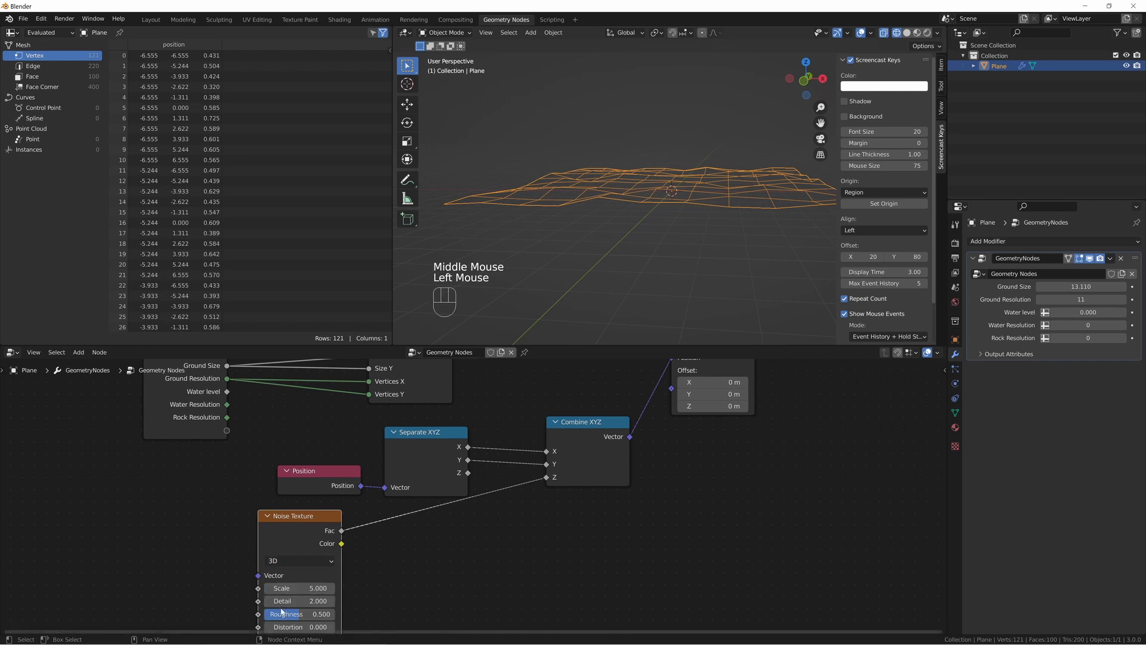
left_click(291, 560)
left_click(282, 613)
middle_click_drag(413, 575, 415, 558)
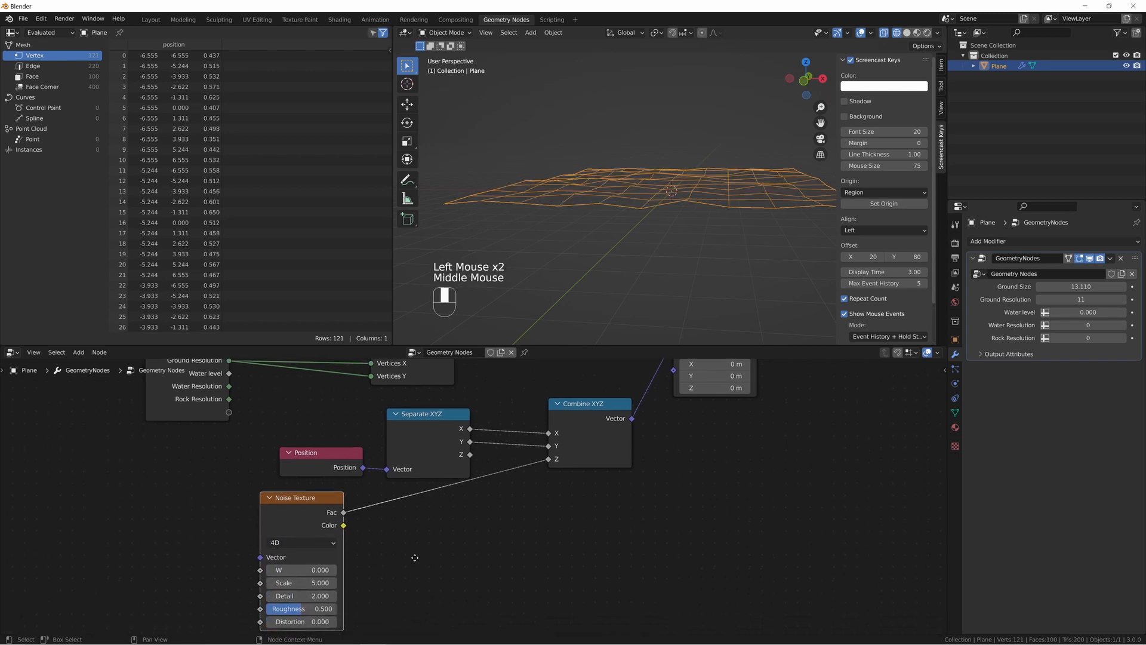
middle_click_drag(660, 222, 658, 208)
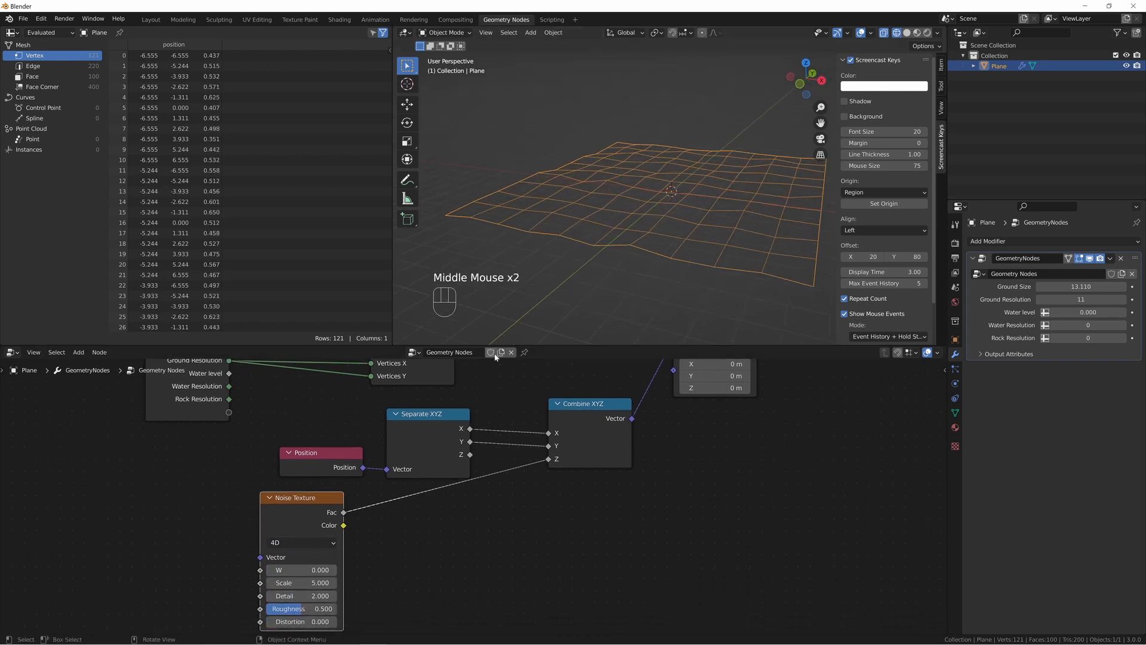
- Try the Noise Texture's W value at 0.200 and reset it to 0
mouse_move(300, 570)
left_mouse_down()
mouse_move(321, 570)
mouse_move(302, 570)
left_mouse_up()
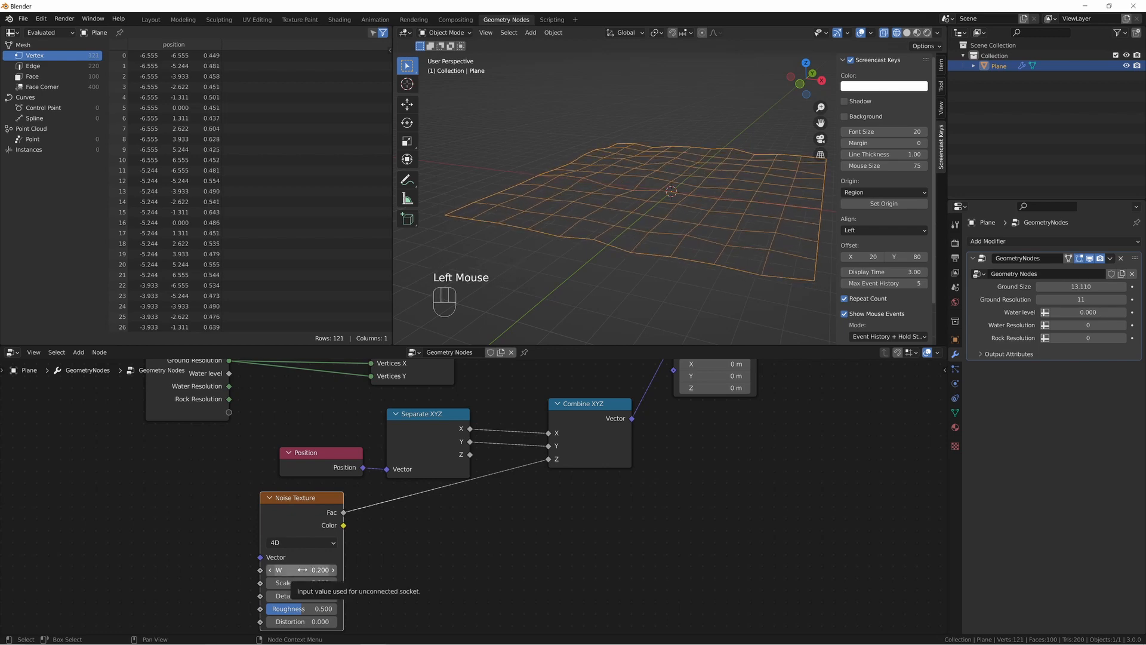
left_click(303, 570)
type("0")
key("Return")
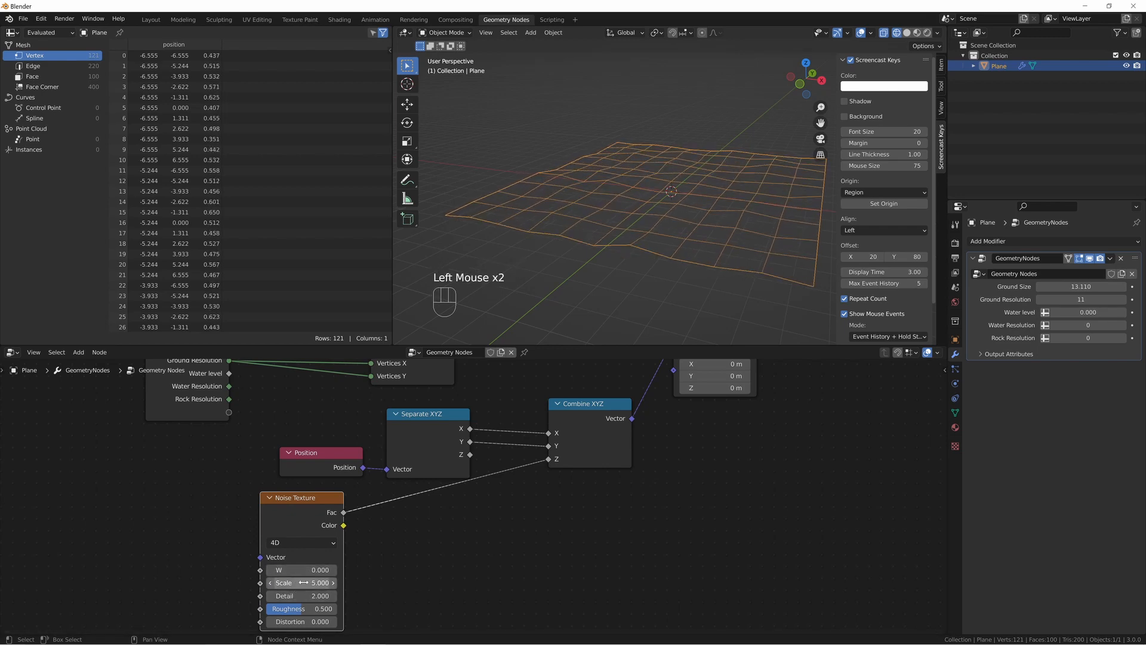
- Reduce the Noise Texture's scale to 0.010, raise it to about 0.180, and inspect the terrain from a low angle
mouse_move(300, 582)
left_mouse_down()
mouse_move(334, 583)
mouse_move(302, 583)
left_mouse_up()
left_click(302, 583)
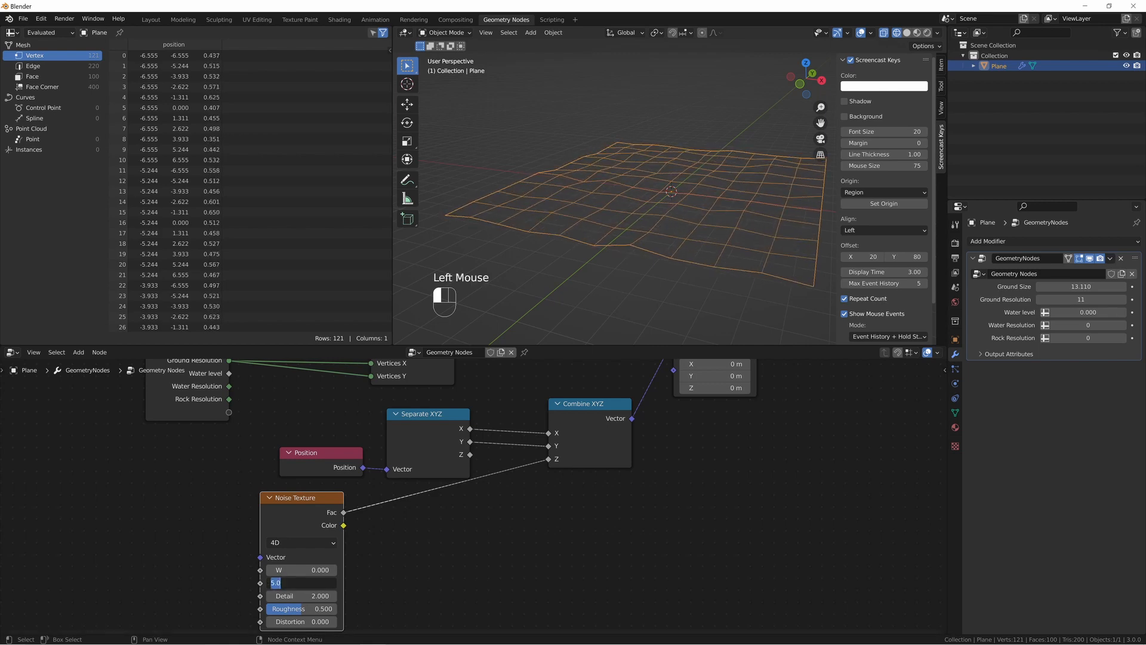
key("Return")
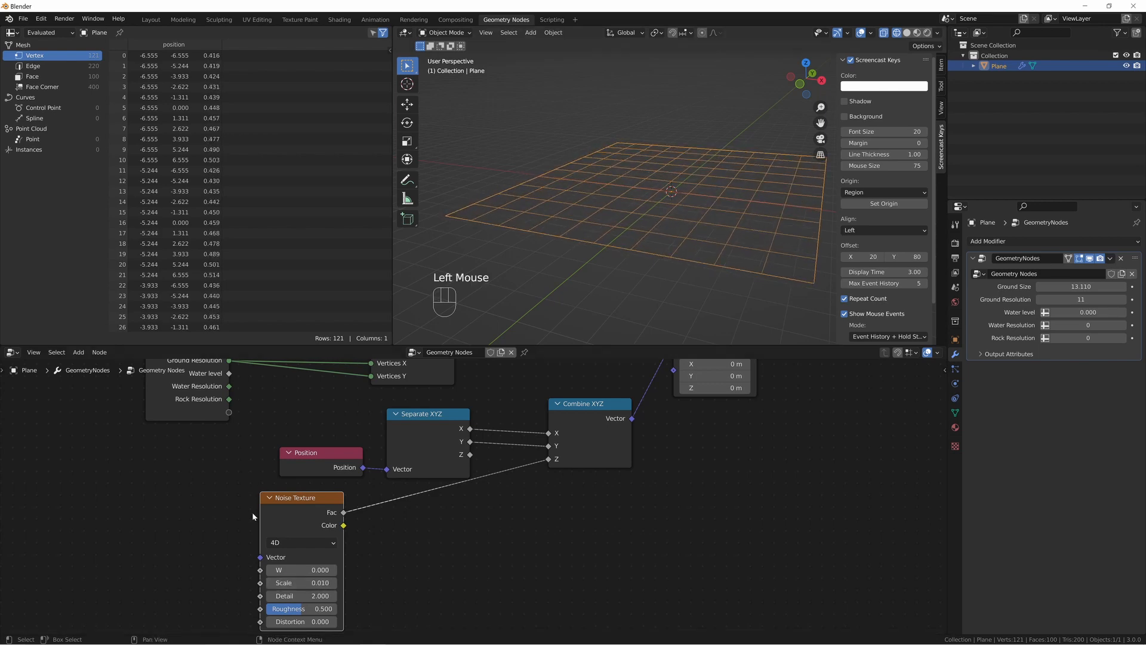
left_click_drag(298, 582, 325, 583, "shift")
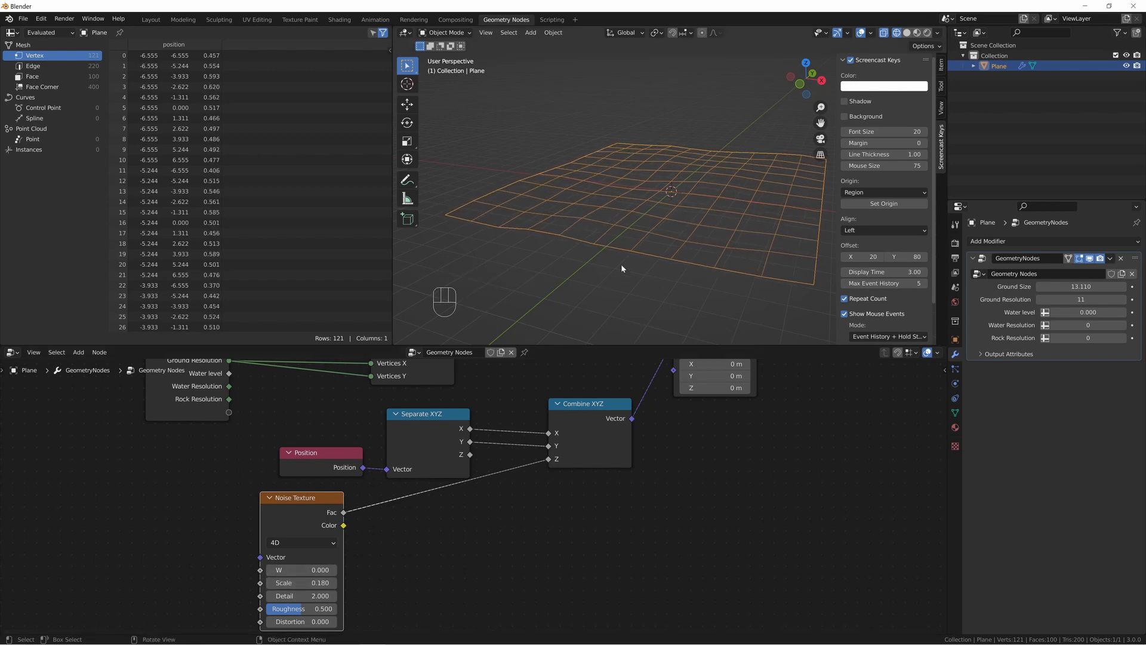
middle_click_drag(621, 268, 646, 200)
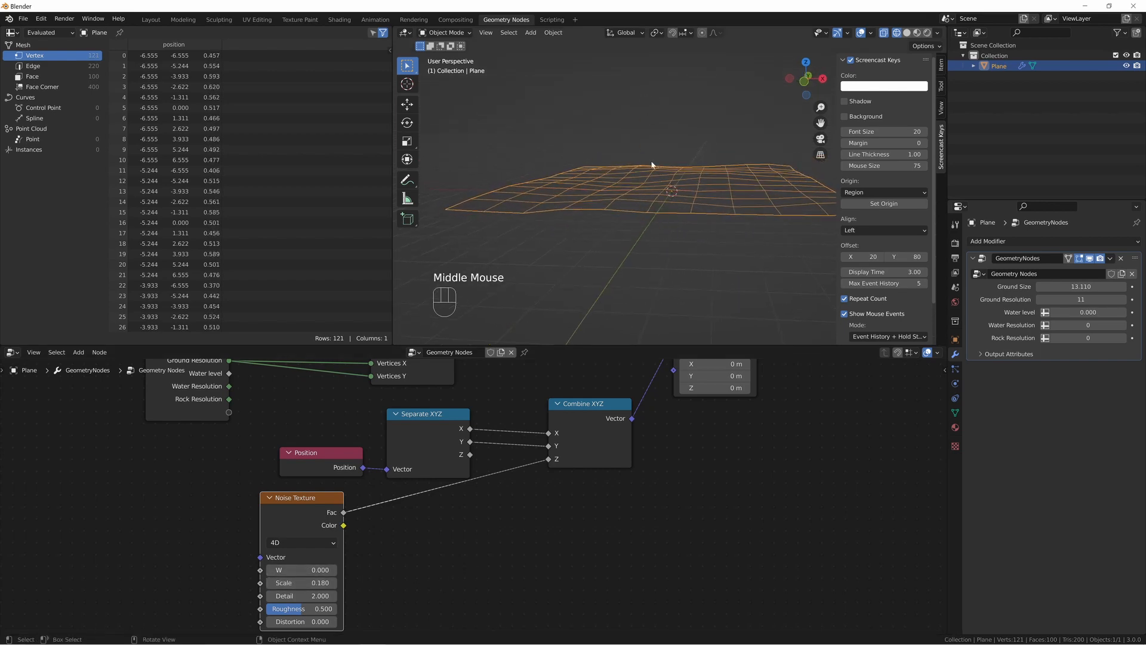
- Insert a Math node on the link between Noise Texture and Combine XYZ, and set its operation to Multiply
middle_click_drag(556, 460, 550, 449)
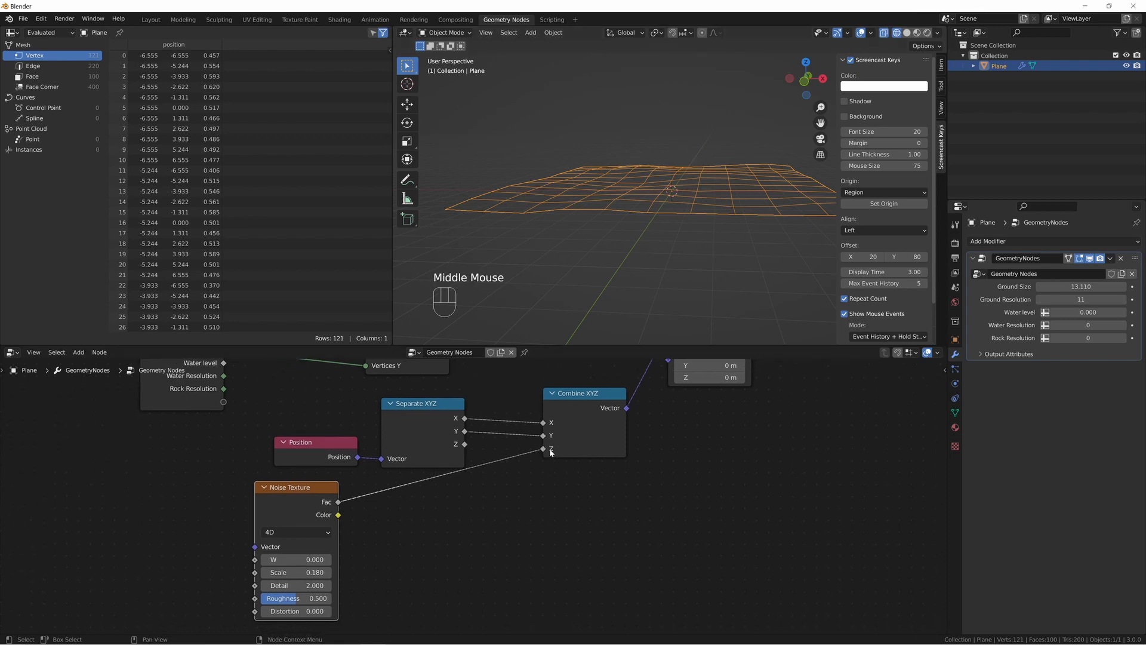
key("shift+a")
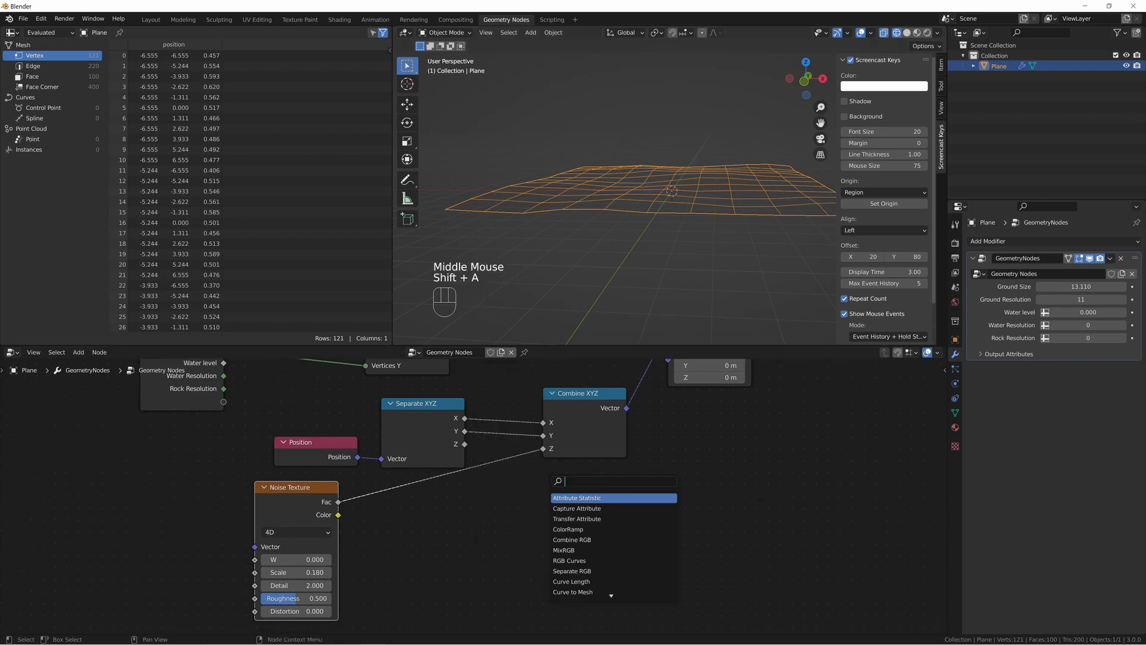
type("add")
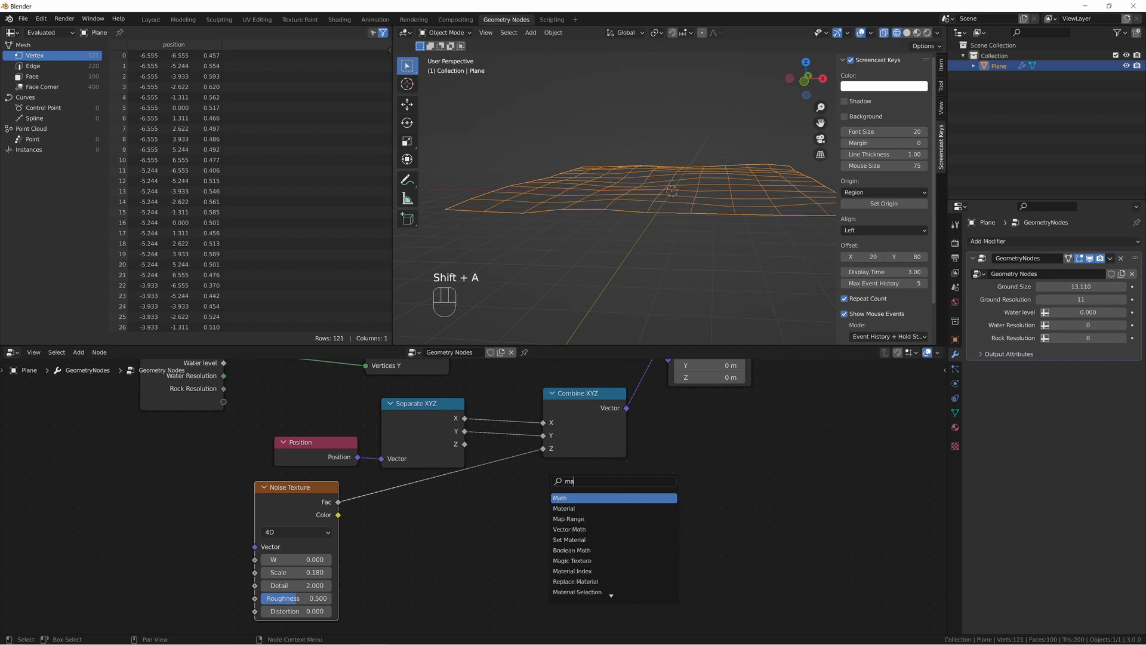
key("Return")
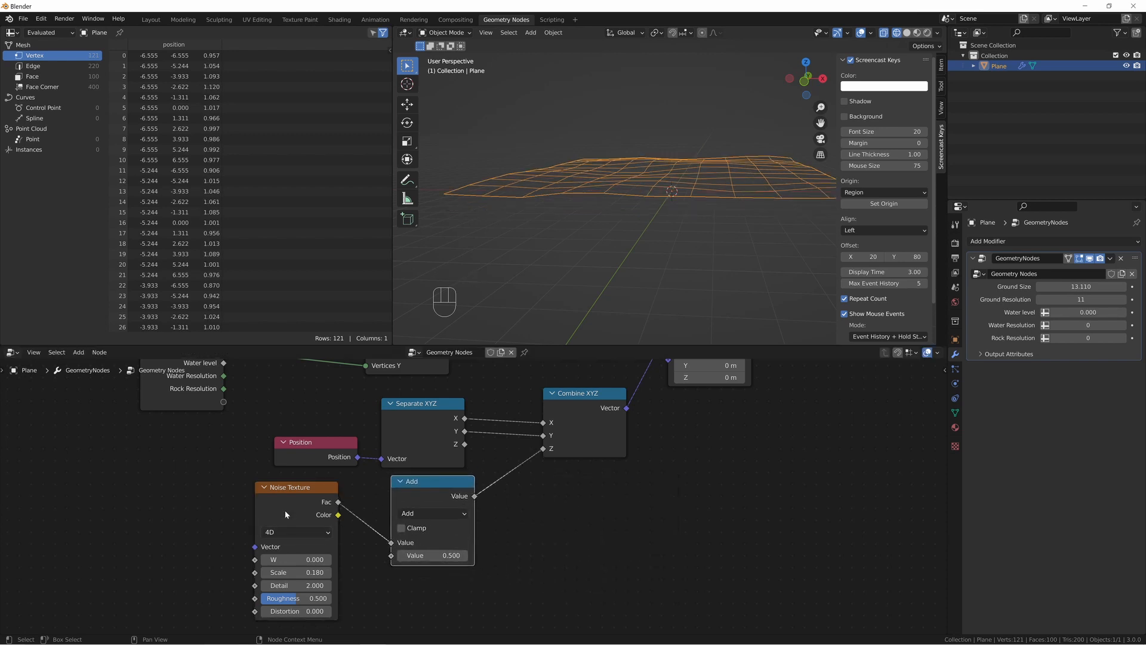
left_click(378, 483)
left_click(453, 515)
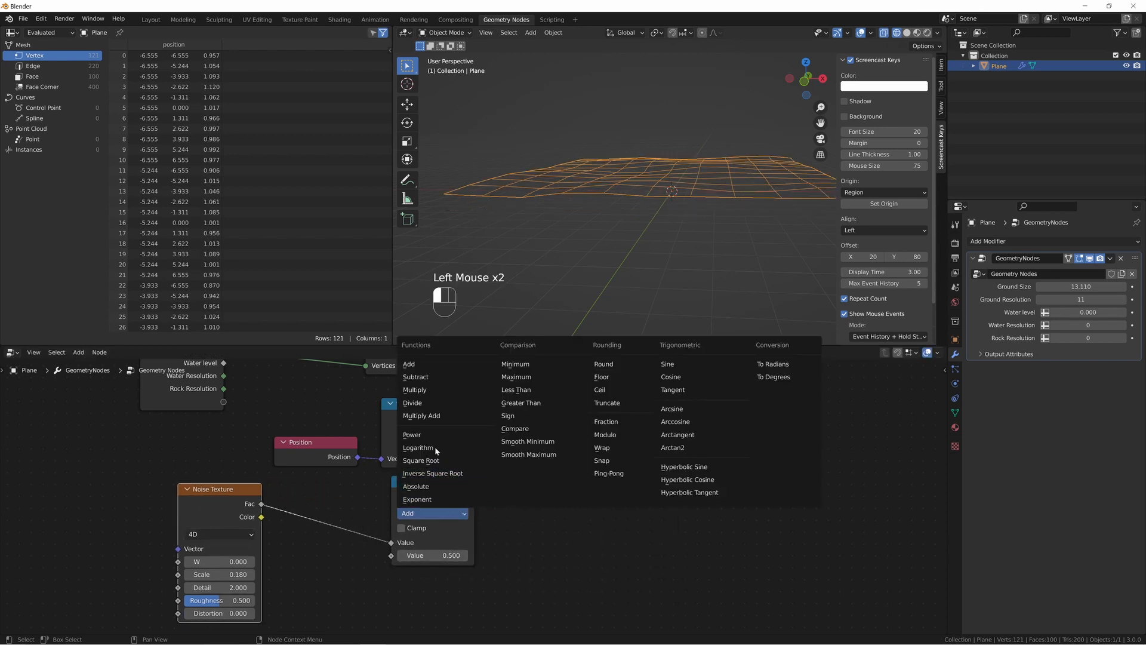
left_click(418, 390)
- Add a Value node below the Noise Texture and link it to the second input of the Multiply node
middle_click_drag(350, 587, 419, 517)
key("shift+a")
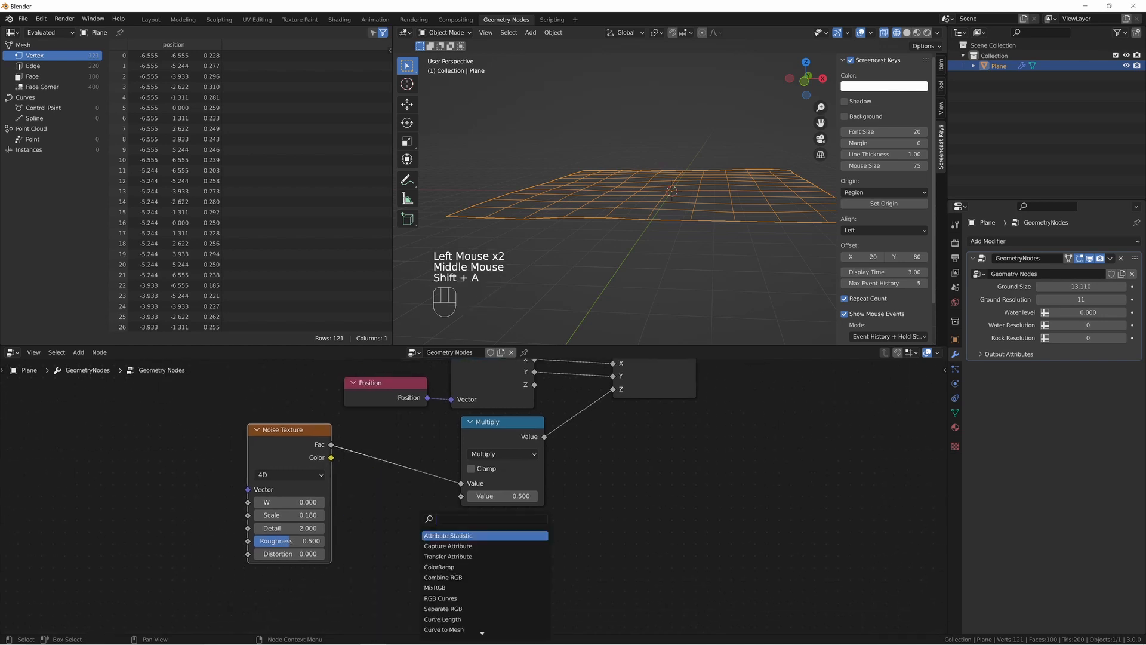
type("value")
key("Return")
left_click(342, 595)
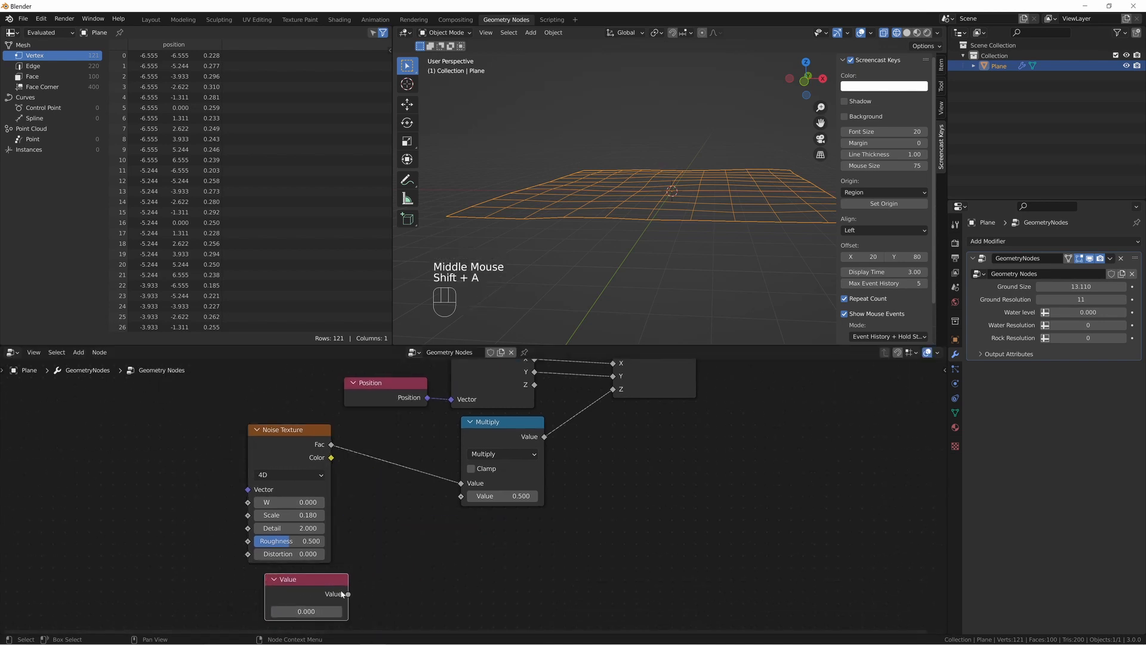
left_click_drag(348, 594, 461, 496)
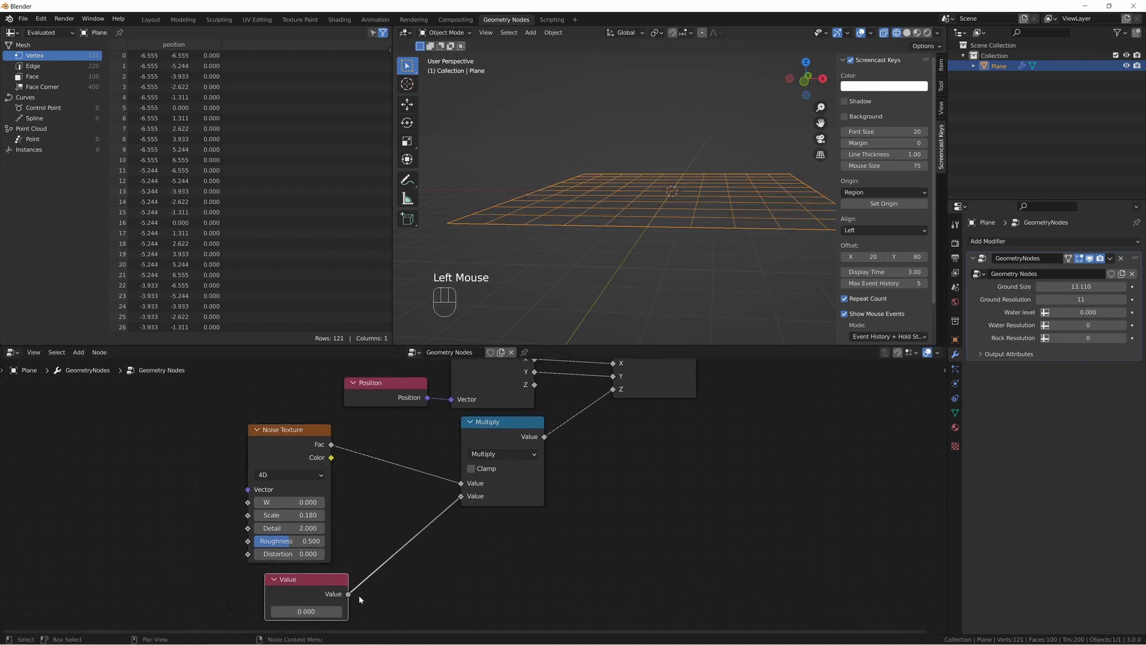
- Try the Value node at 15.900 and 22.700 while checking the terrain height, and settle on 15.600
left_click_drag(305, 610, 418, 610)
scroll(669, 191, "down", 3)
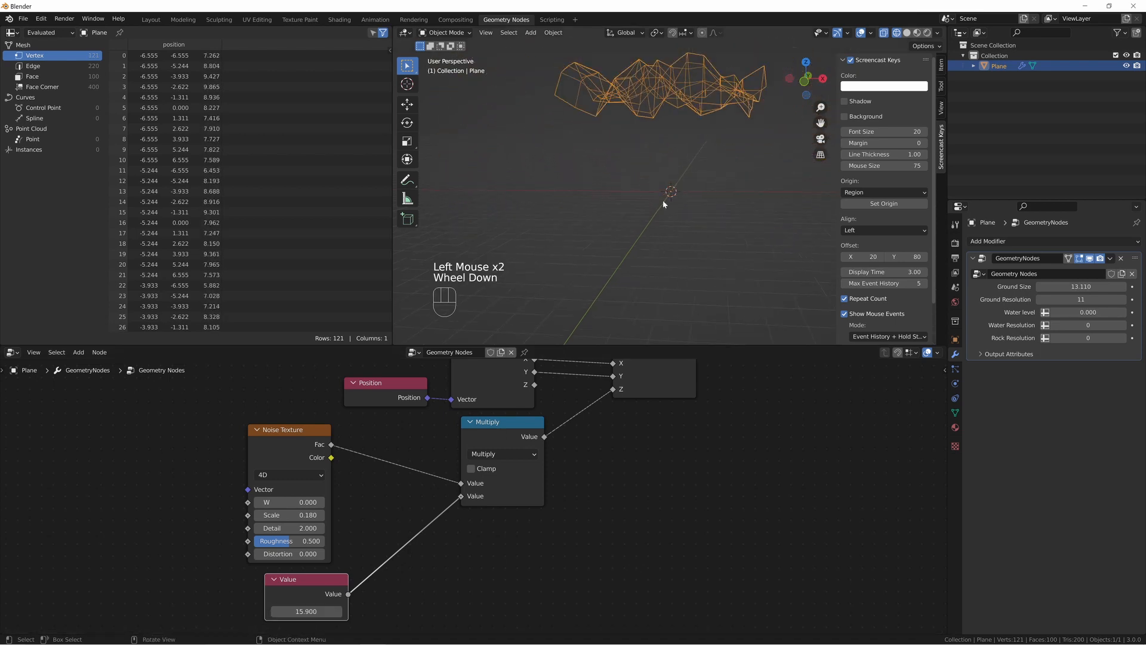
middle_click_drag(669, 191, 636, 232)
middle_click_drag(668, 169, 646, 251)
middle_click_drag(693, 153, 678, 153)
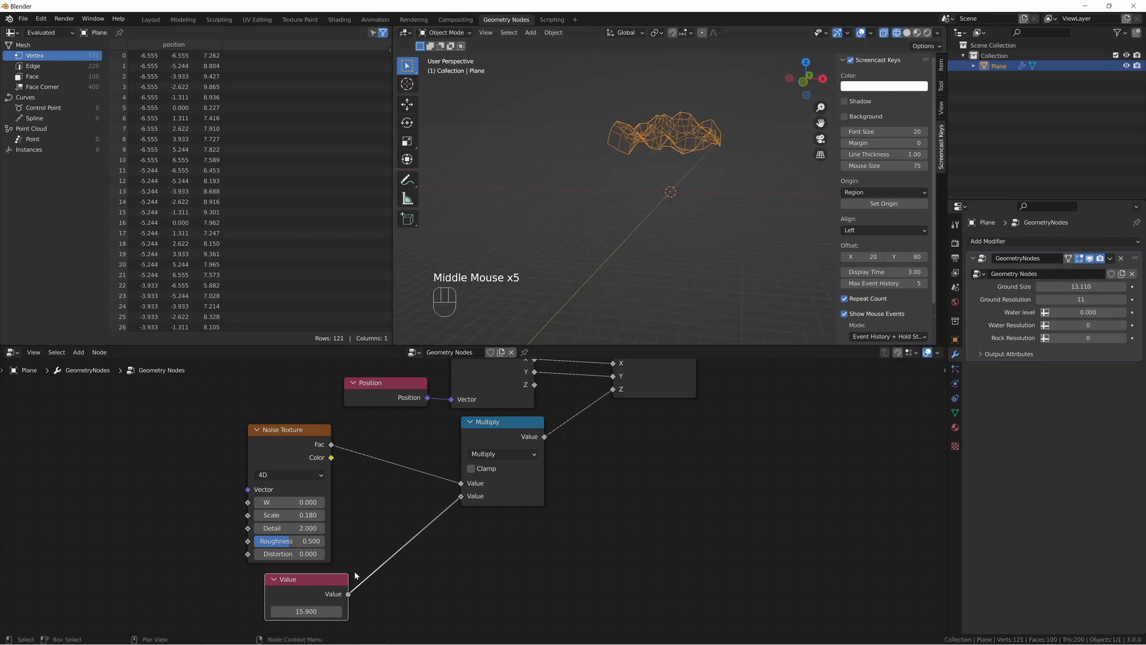
left_click_drag(306, 611, 373, 611)
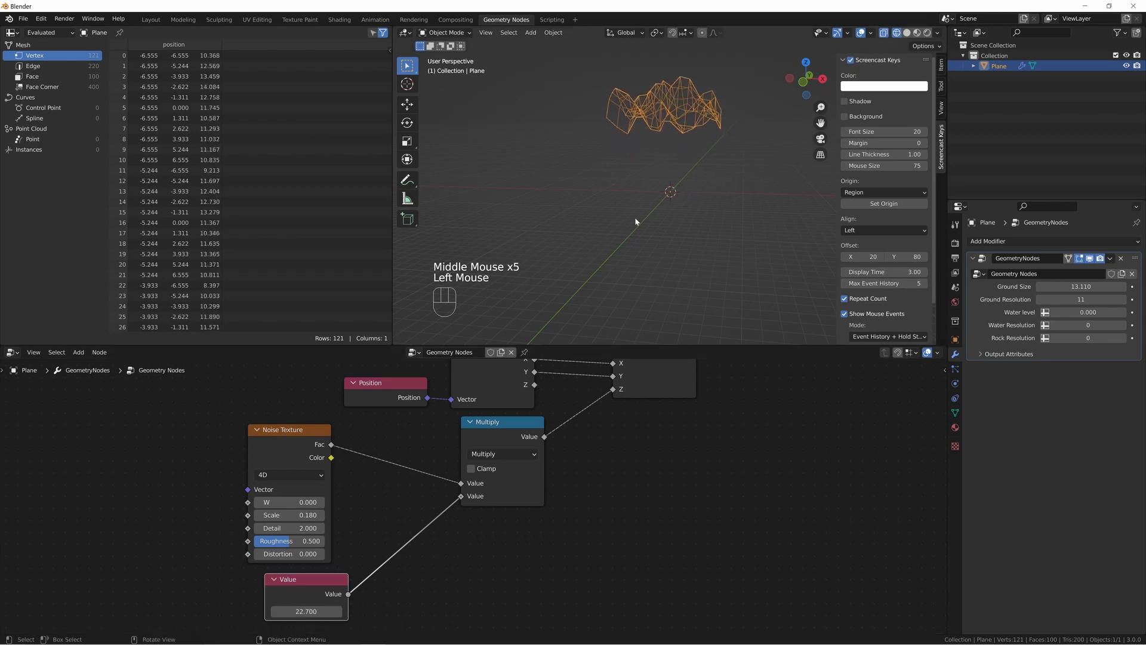
scroll(637, 220, "down", 3)
middle_click_drag(637, 220, 636, 229)
mouse_move(307, 611)
left_mouse_down()
mouse_move(478, 612)
mouse_move(287, 611)
left_mouse_up()
- Add a Divide math node below Multiply, feed the Value node into its first input, and set its second value to 2
key("shift+a")
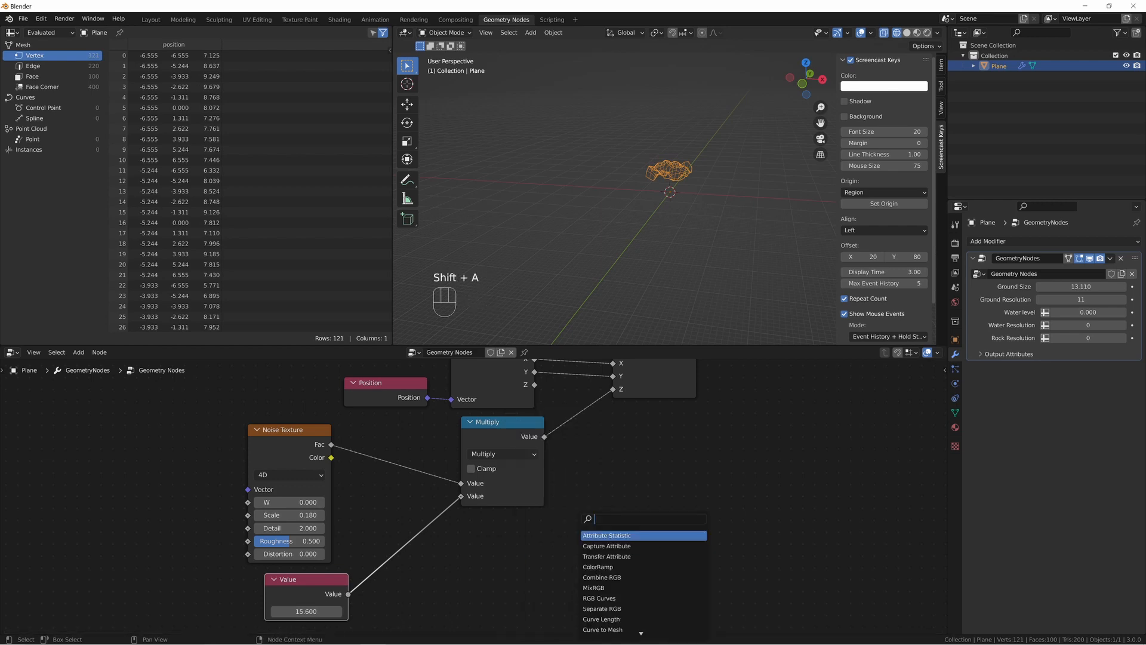
type("add")
key("Return")
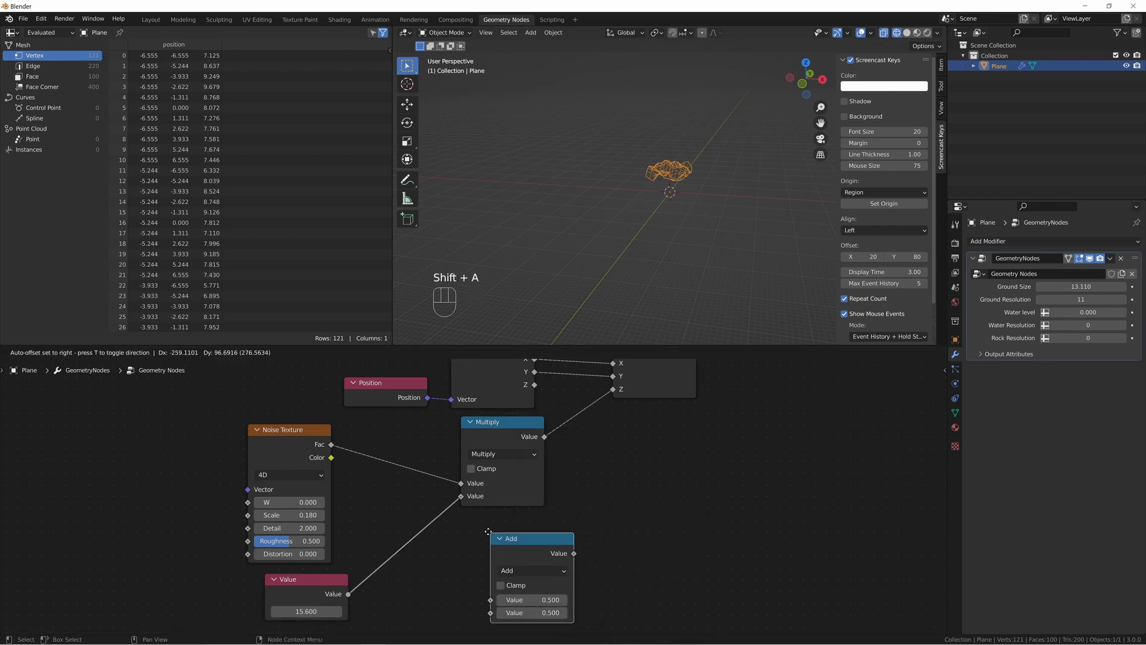
left_click(468, 517)
left_click(510, 555)
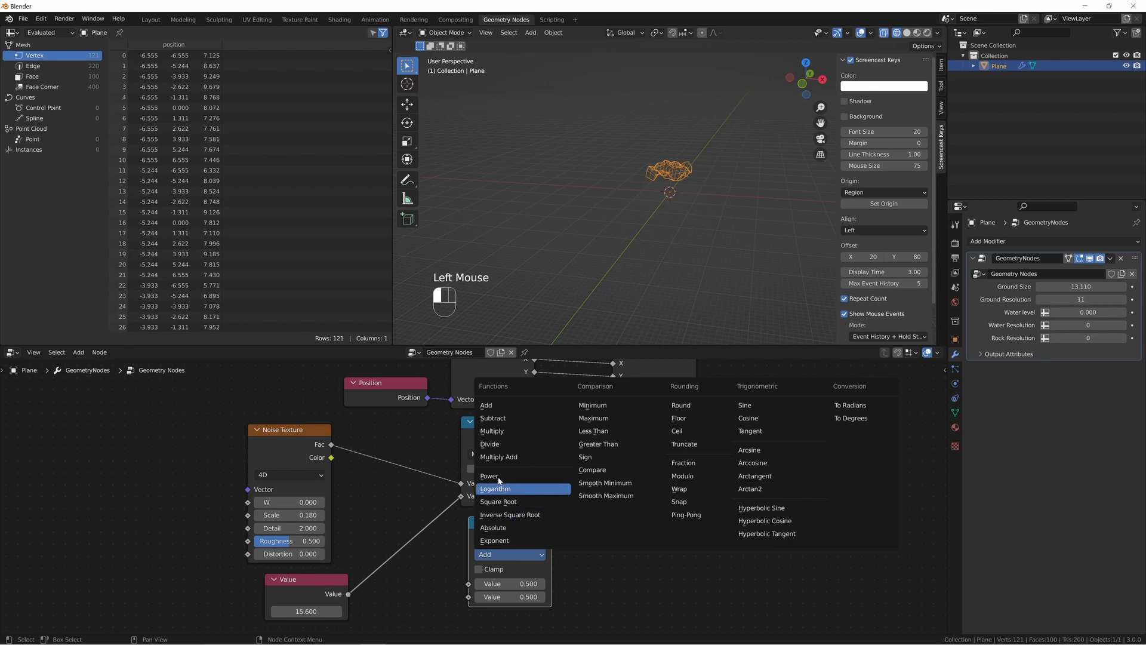
left_click(489, 444)
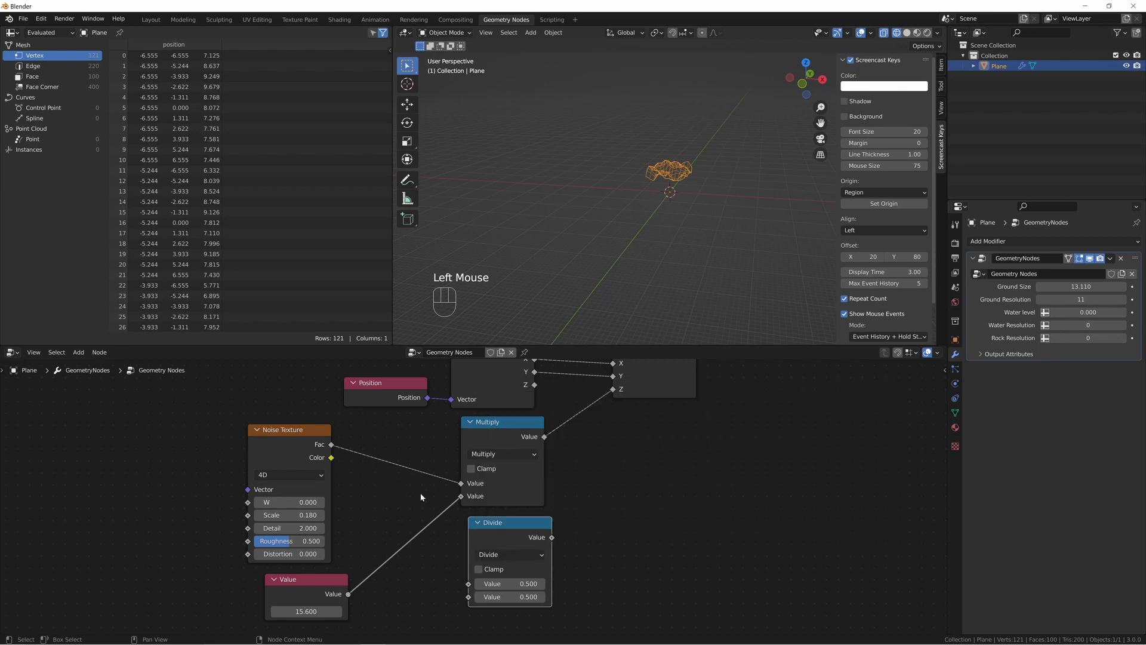
left_click_drag(348, 594, 540, 597)
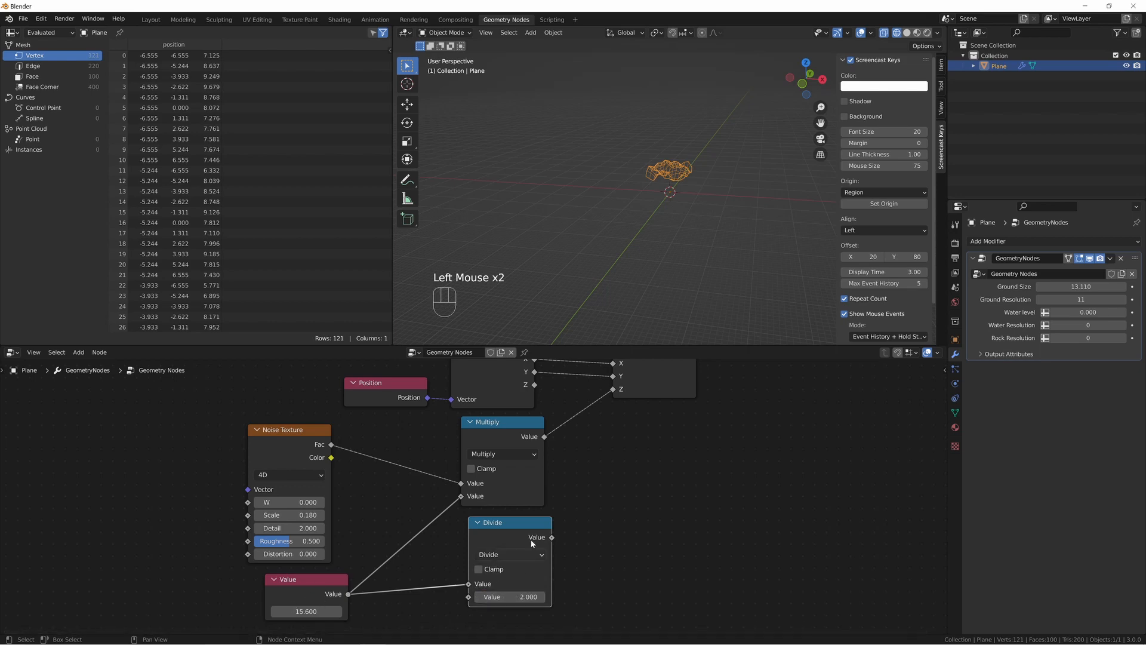
left_click_drag(521, 527, 508, 527)
- Insert a Subtract math node between Multiply and Combine XYZ Z, with the Divide output linked to its second input
key("shift+a")
type("ma")
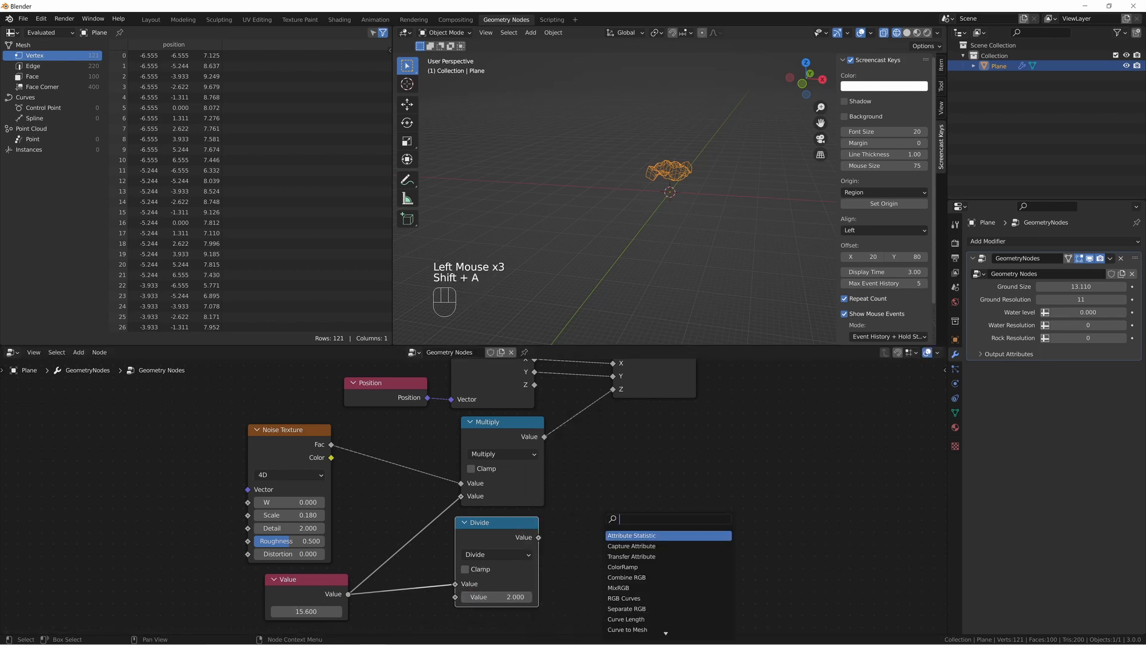
key("Return")
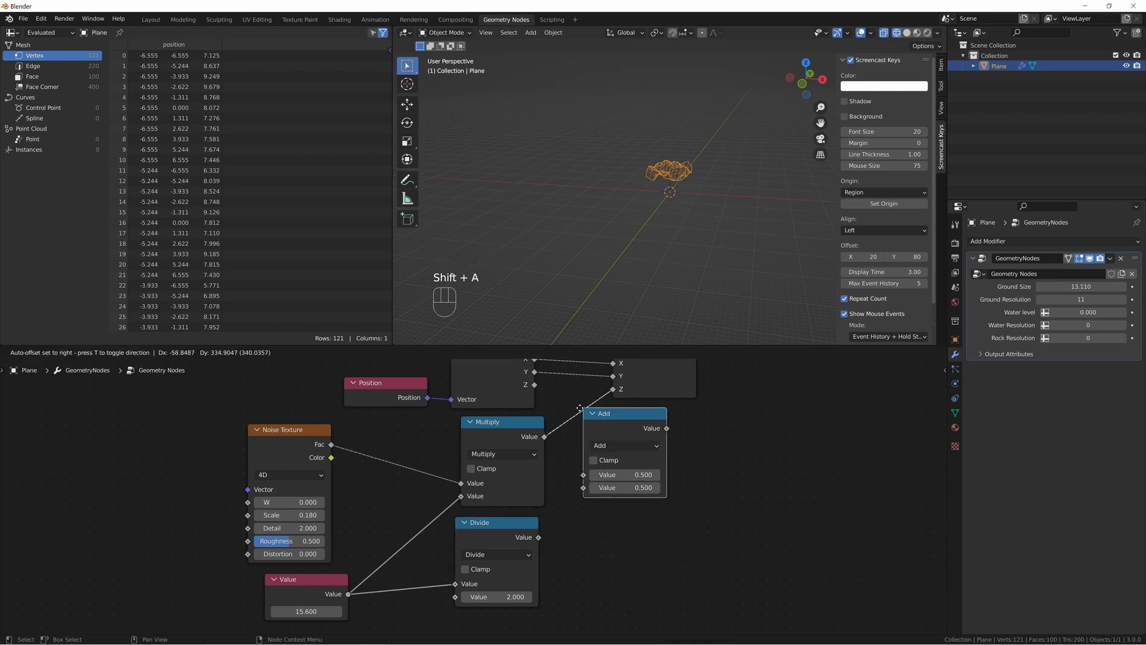
left_click(632, 460)
left_click(634, 445)
left_click(627, 517)
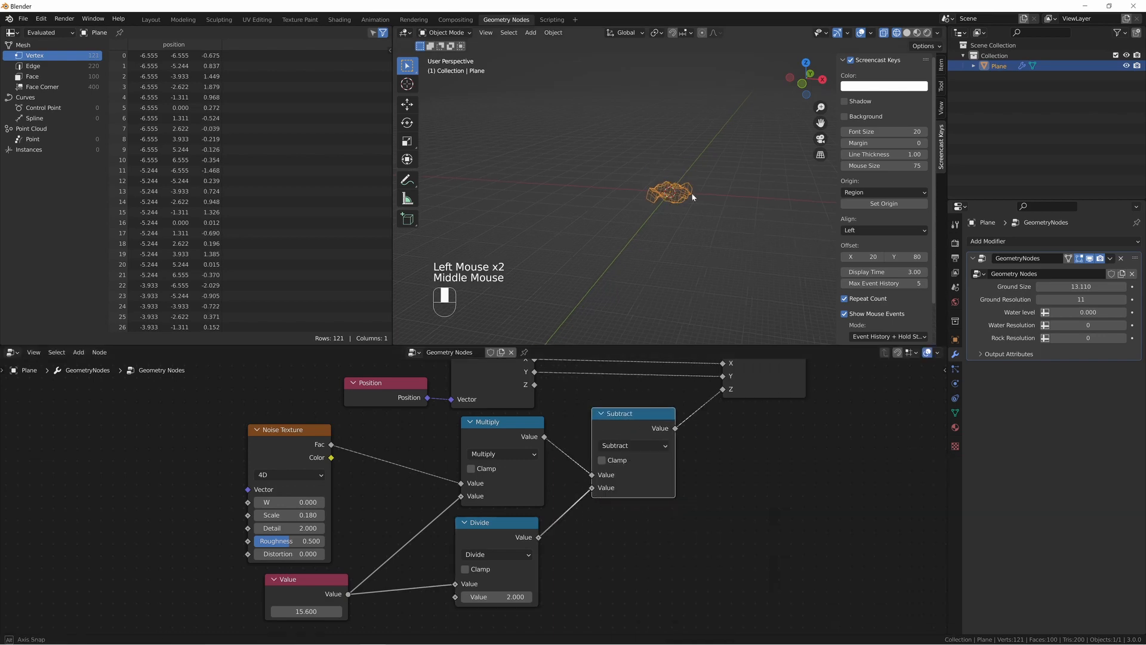
- Reduce the Value node's number to soften the terrain height, checking the mesh up close
scroll(743, 211, "up", 2)
middle_click_drag(743, 212, 657, 239)
scroll(683, 214, "up", 2)
left_click_drag(306, 611, 343, 611)
middle_click_drag(633, 286, 657, 206)
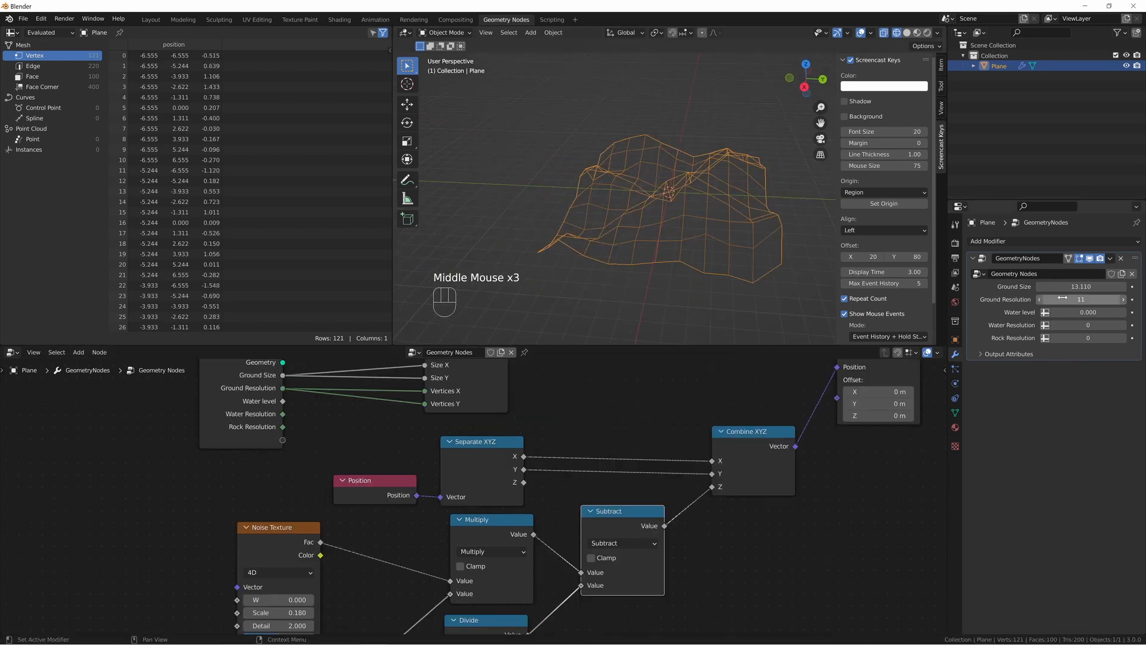
- Set the modifier's Ground Resolution to 25 and look over the denser grid
left_click(1081, 300)
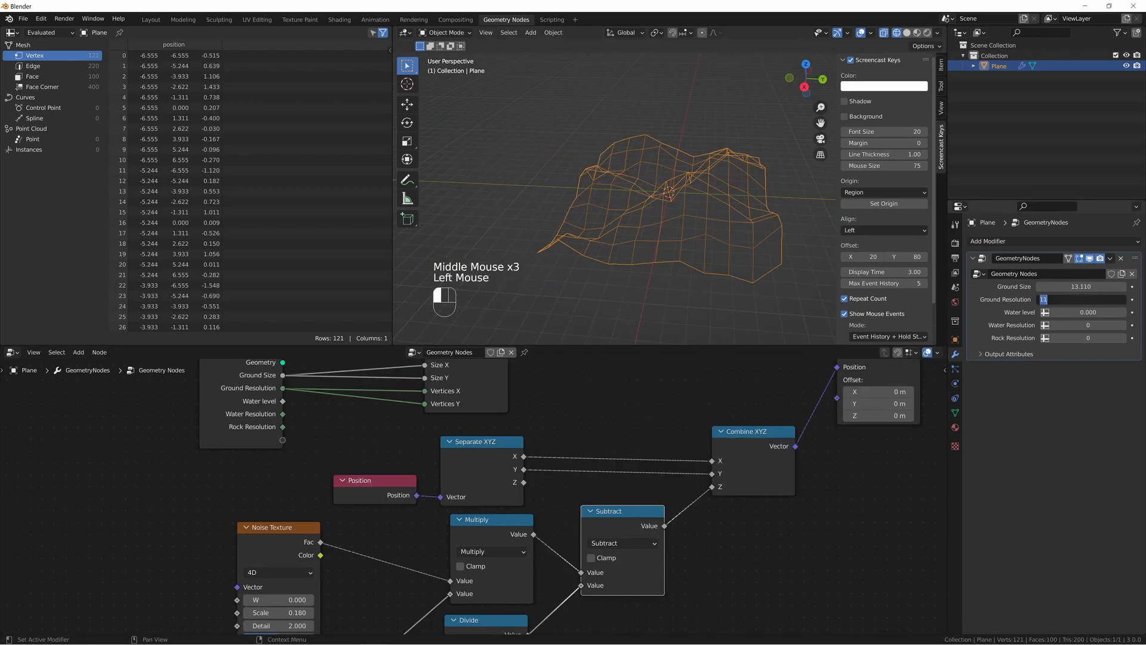
type("25")
key("Return")
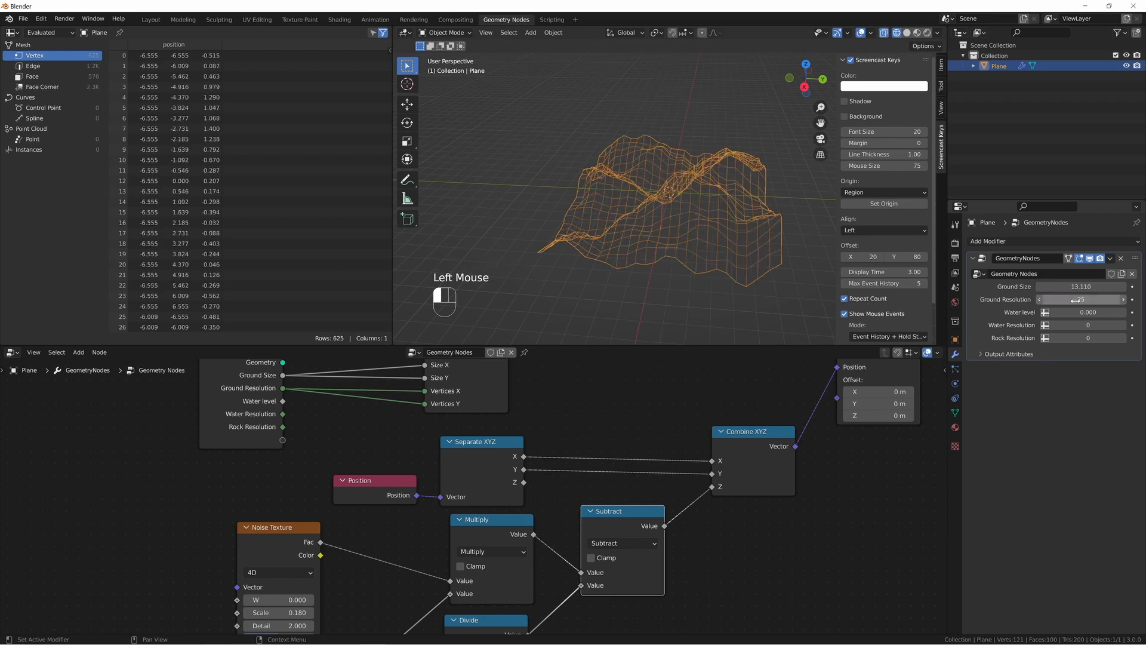
middle_click_drag(633, 274, 750, 260)
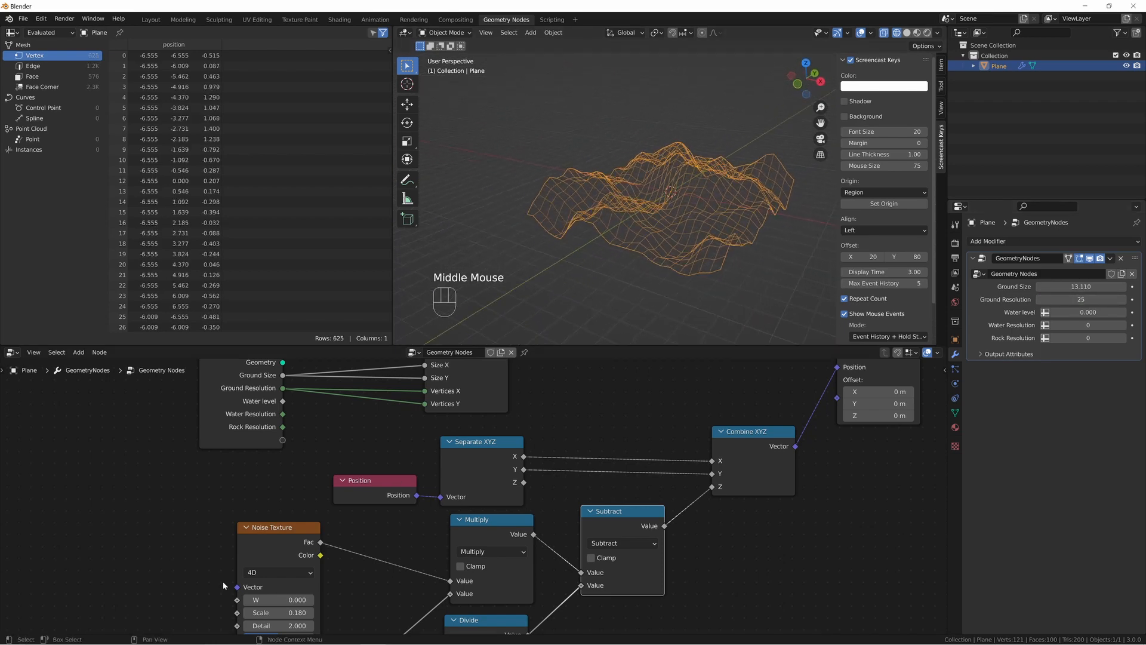
- Try the Noise Texture's scale at 0.200 and set it to 0.11
middle_click_drag(209, 508, 216, 472)
left_click_drag(287, 580, 242, 579)
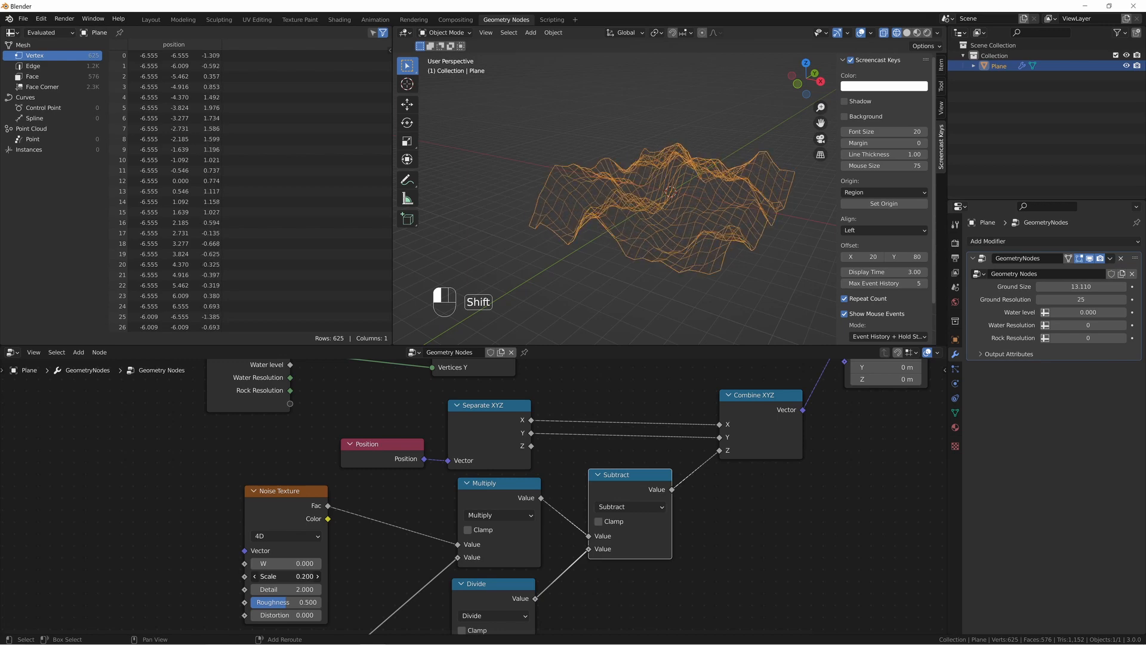
left_click(286, 576)
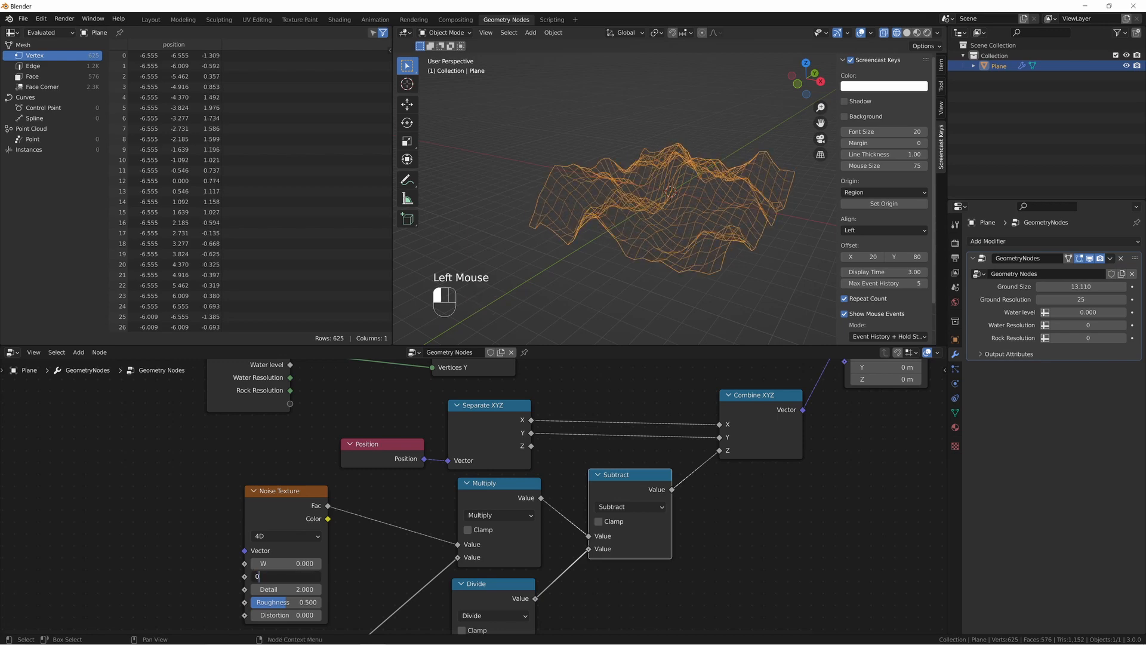
type("0.11")
key("Return")
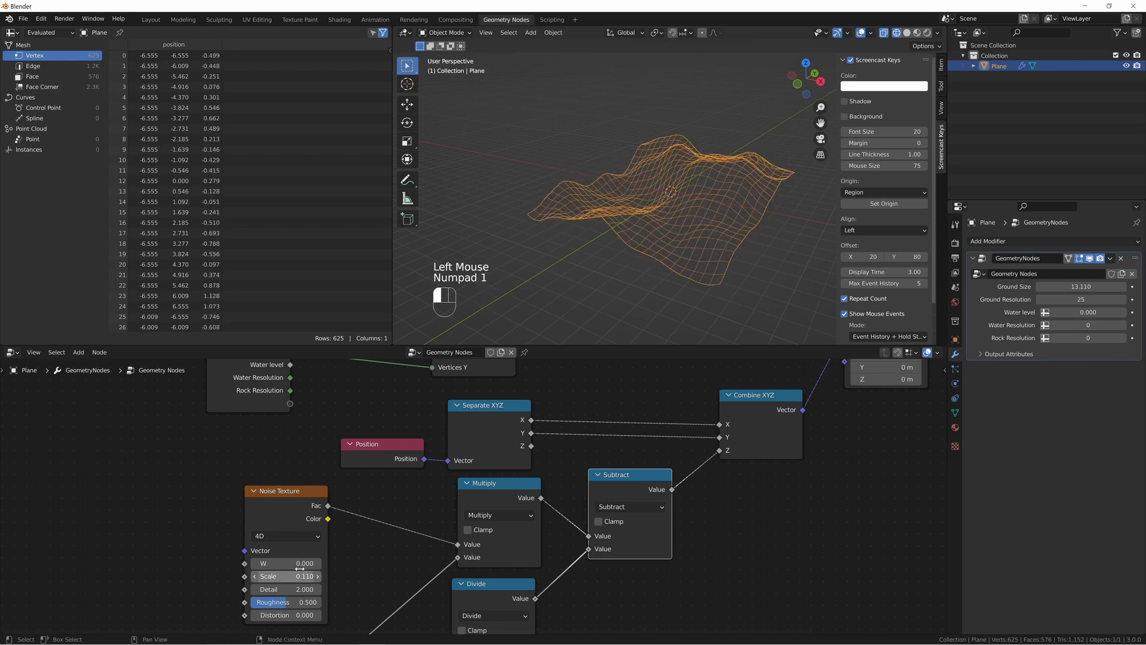
- Set the Noise Texture's W value to 73.800 for a different terrain shape
middle_click_drag(633, 211, 680, 235)
left_click(301, 571)
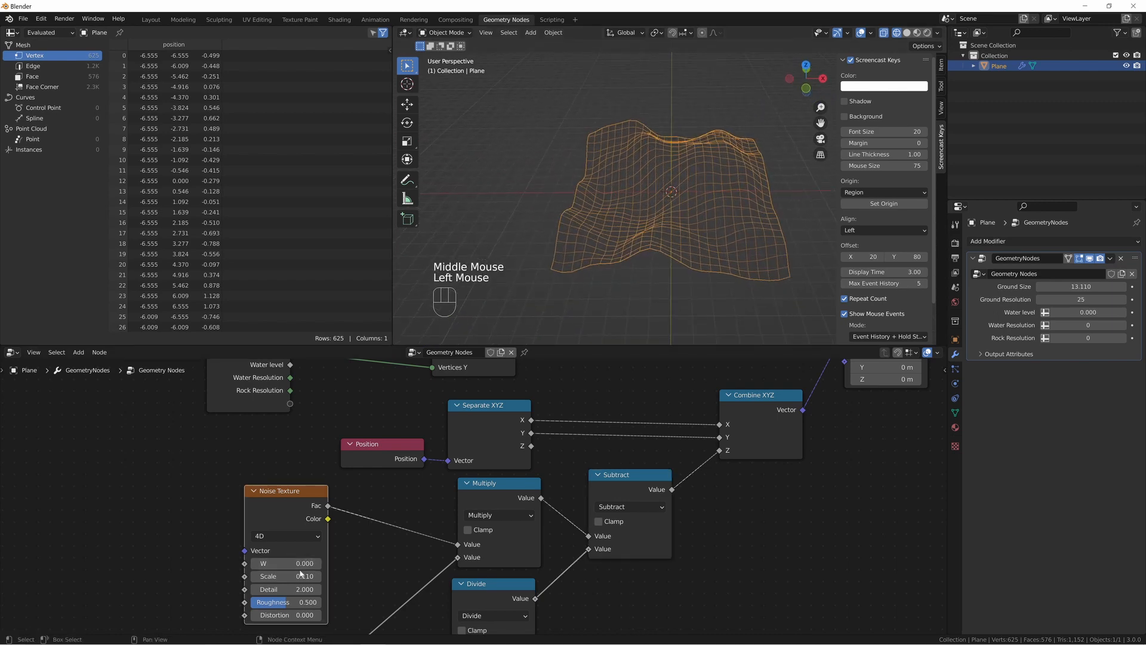
double_click(301, 567)
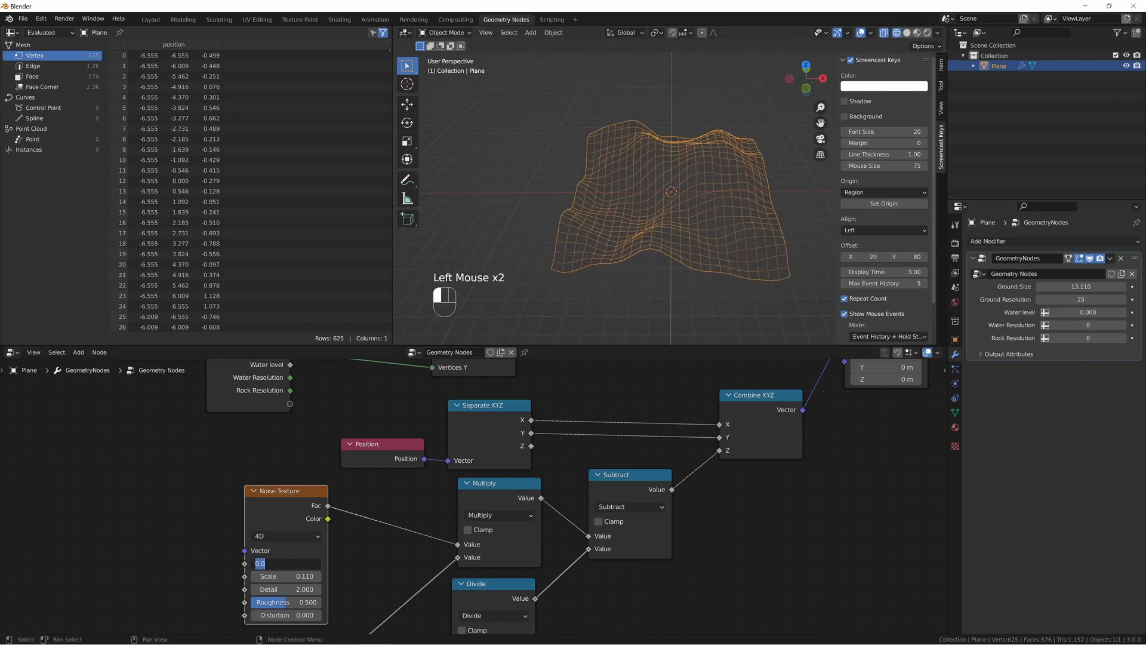
- Set the modifier's Ground Resolution to 100 and Ground Size to 34
left_click(1042, 299)
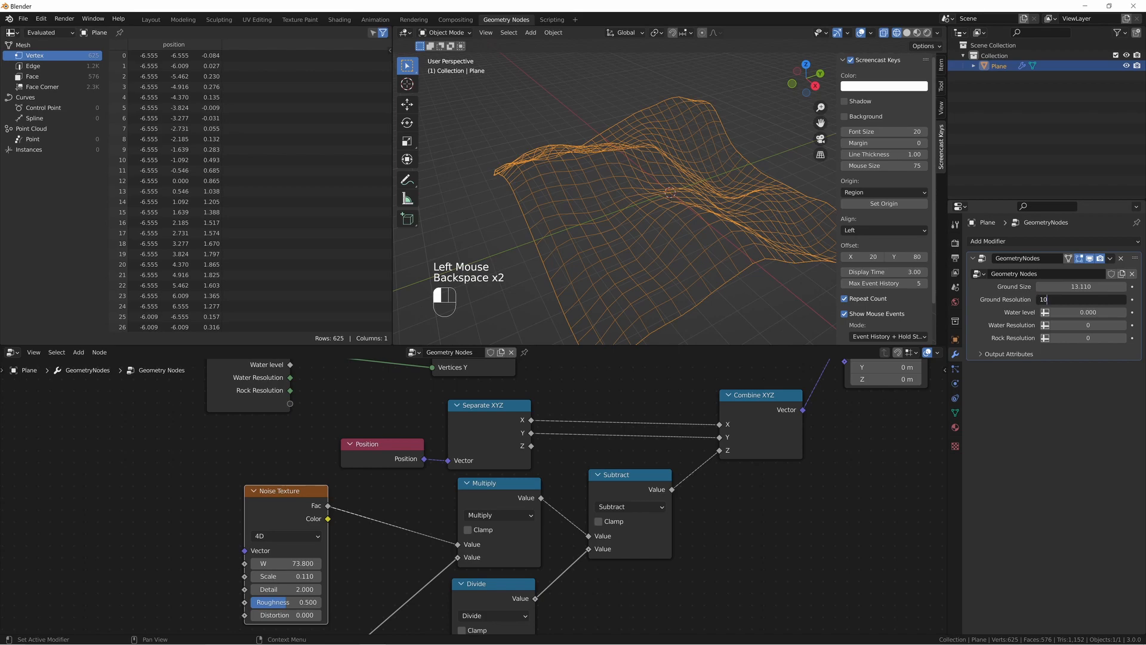
type("0")
middle_click_drag(594, 274, 698, 231)
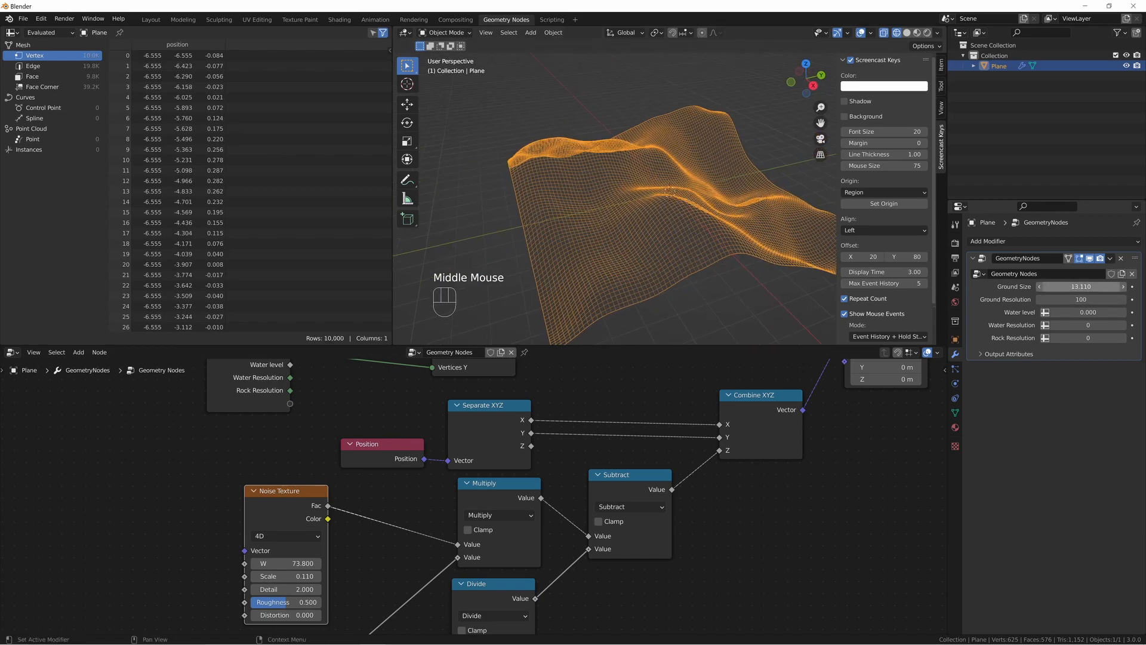
left_click(1081, 287)
type("34")
key("Return")
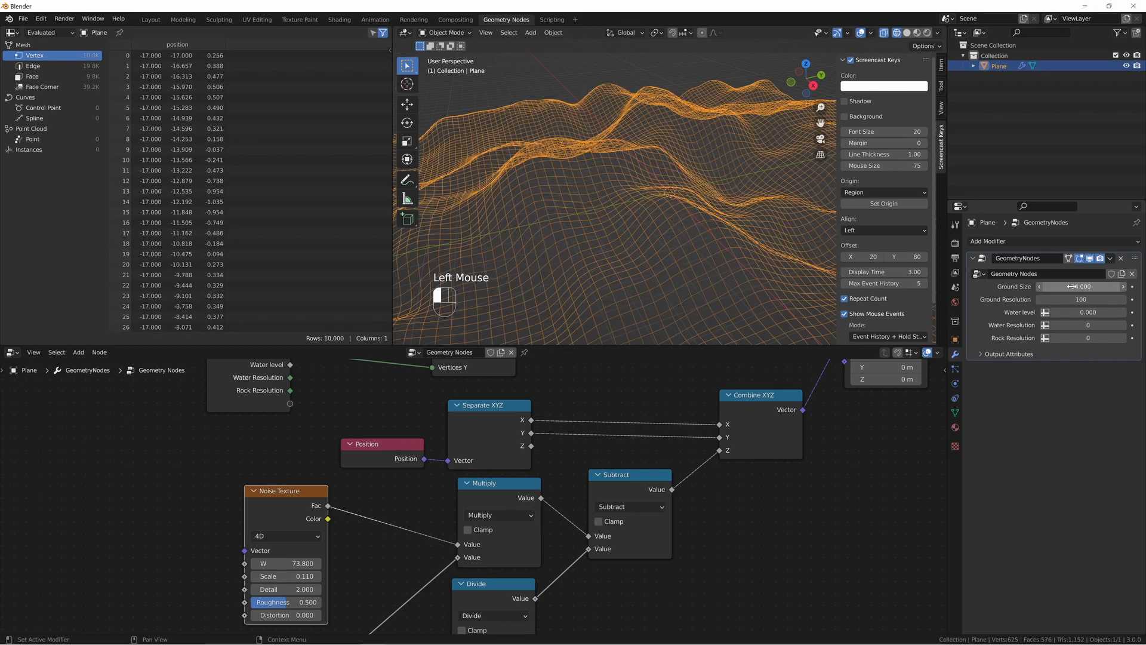
middle_click_drag(668, 229, 669, 262)
scroll(637, 190, "down", 2)
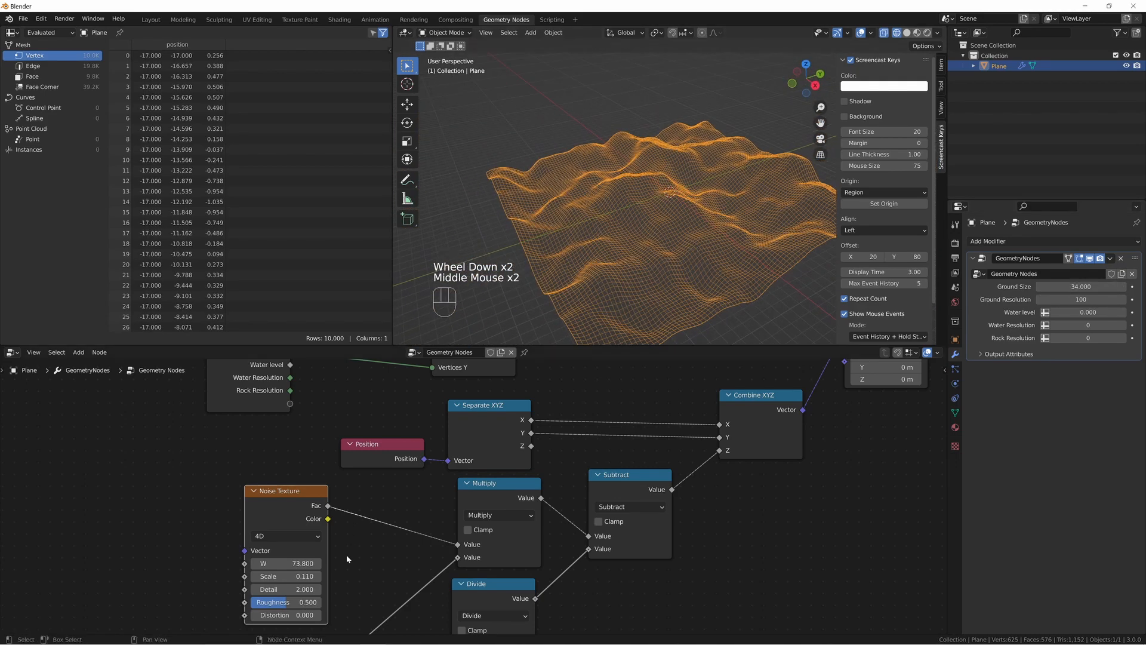
- Raise the Noise Texture's Detail to 4.600 and show the viewport in solid shading
left_click_drag(303, 590, 358, 591)
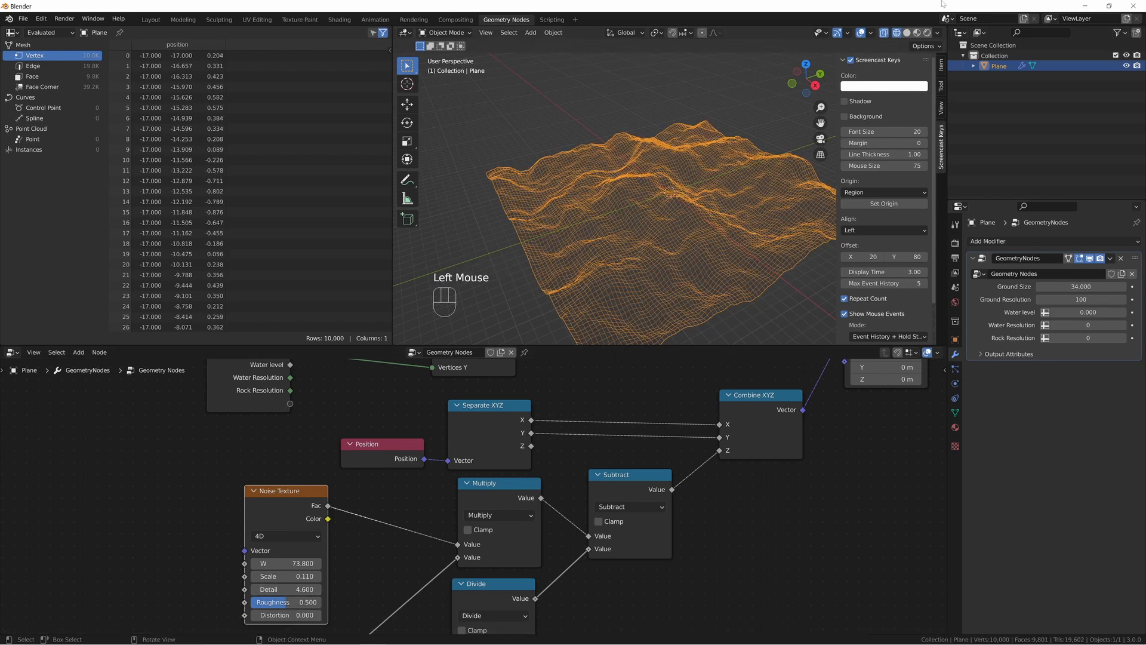
left_click(908, 34)
middle_click_drag(710, 191, 729, 184)
scroll(729, 185, "up", 1)
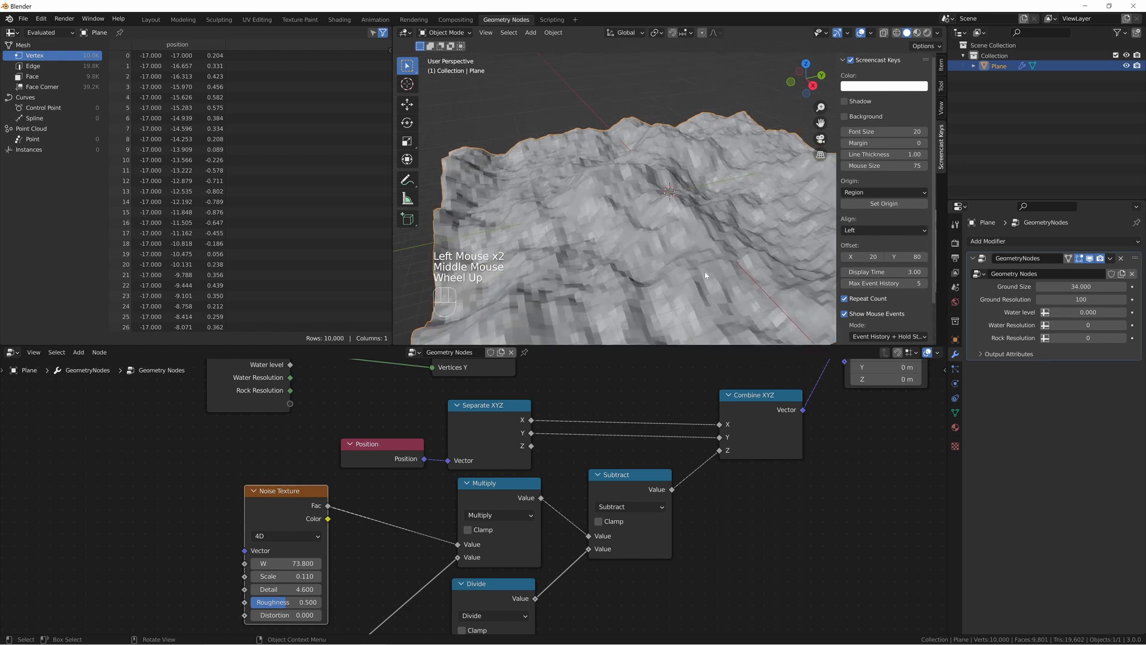
- Set the Ground Resolution to 250 and hide the 3D viewport's sidebar
left_click(1087, 298)
type("250")
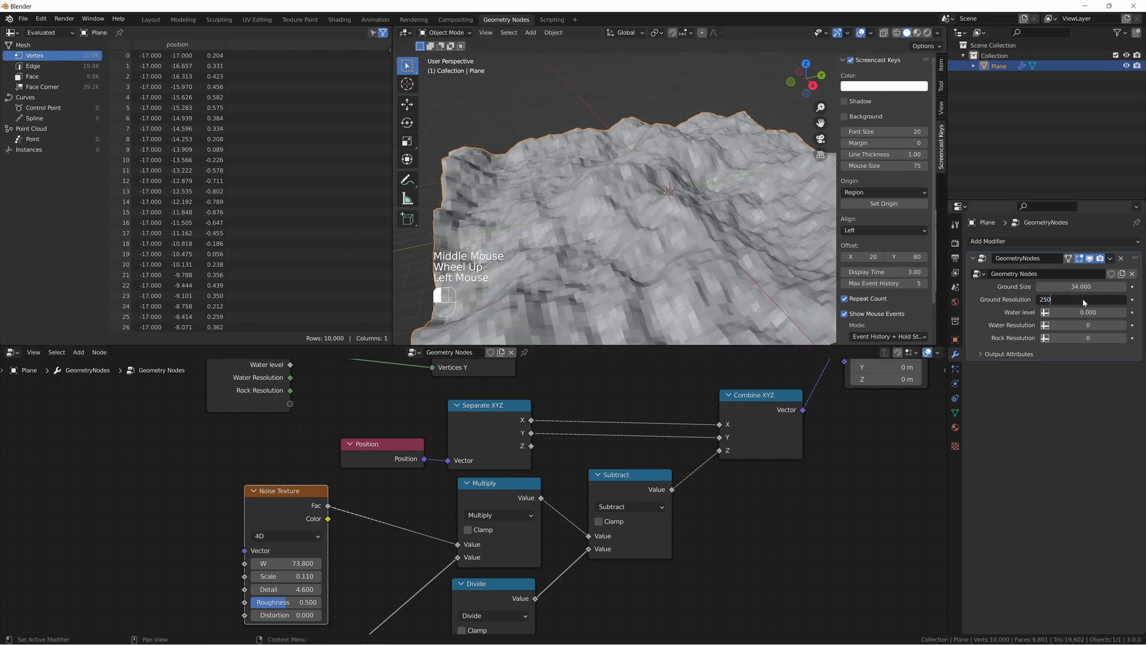
key("Return")
middle_click_drag(760, 223, 646, 206)
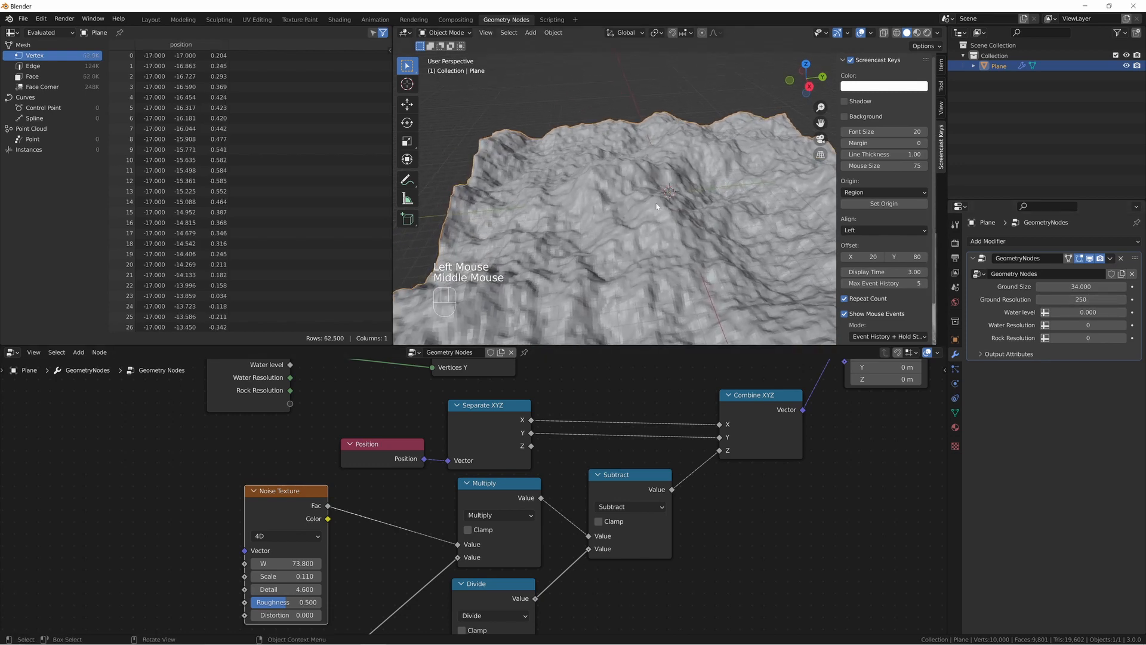
key("n")
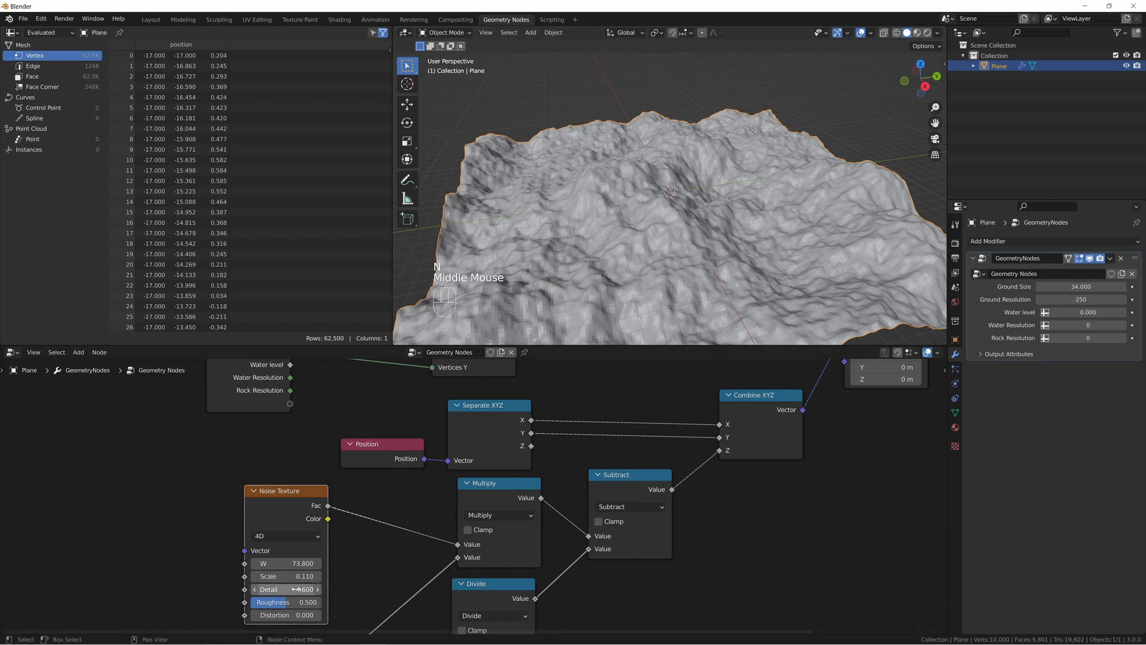
- Set the Noise Texture's Detail to 15 and its Roughness to 0.51
left_click_drag(297, 590, 336, 589)
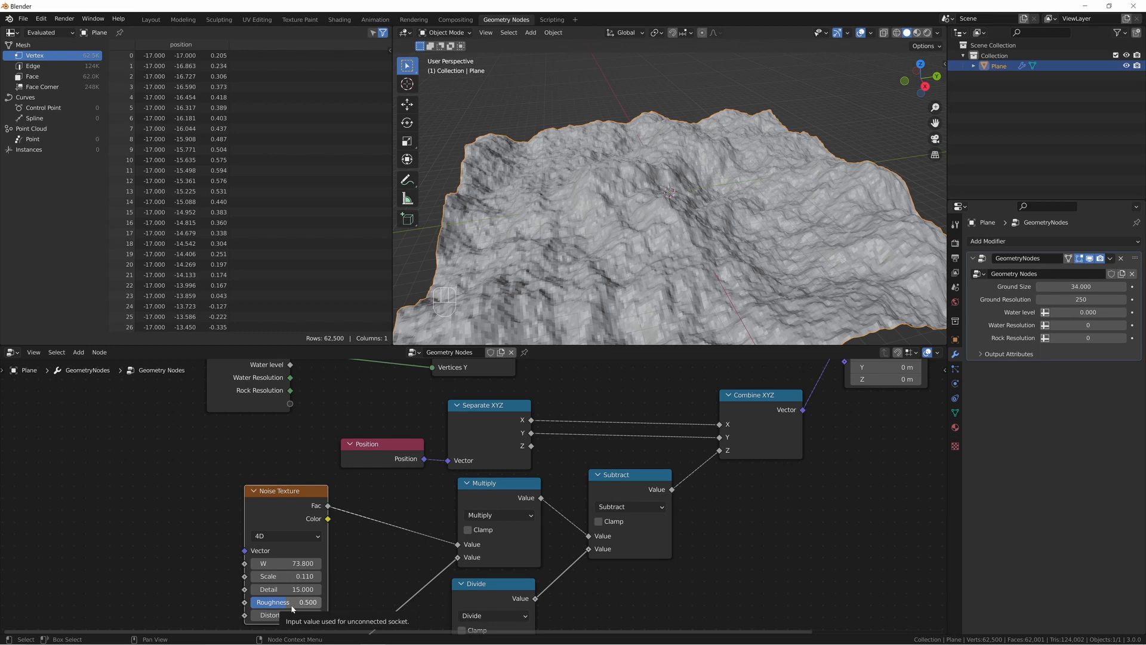
mouse_move(292, 608)
left_mouse_down("shift")
mouse_move(274, 608)
mouse_move(290, 602)
left_mouse_up("shift")
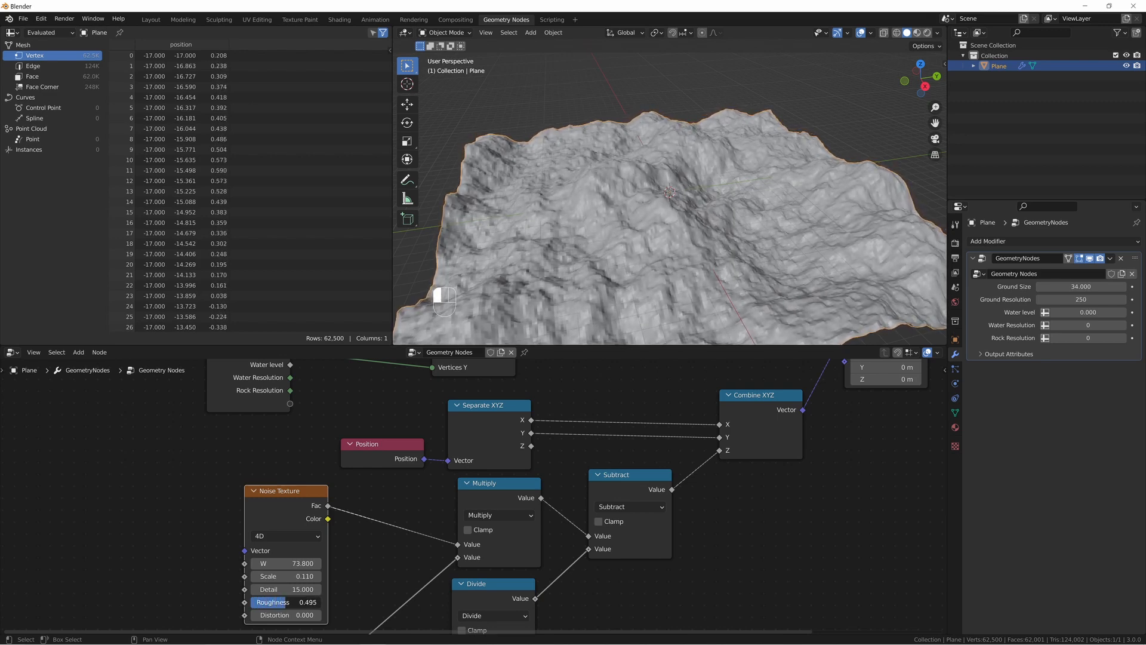
left_click(290, 601)
type("0")
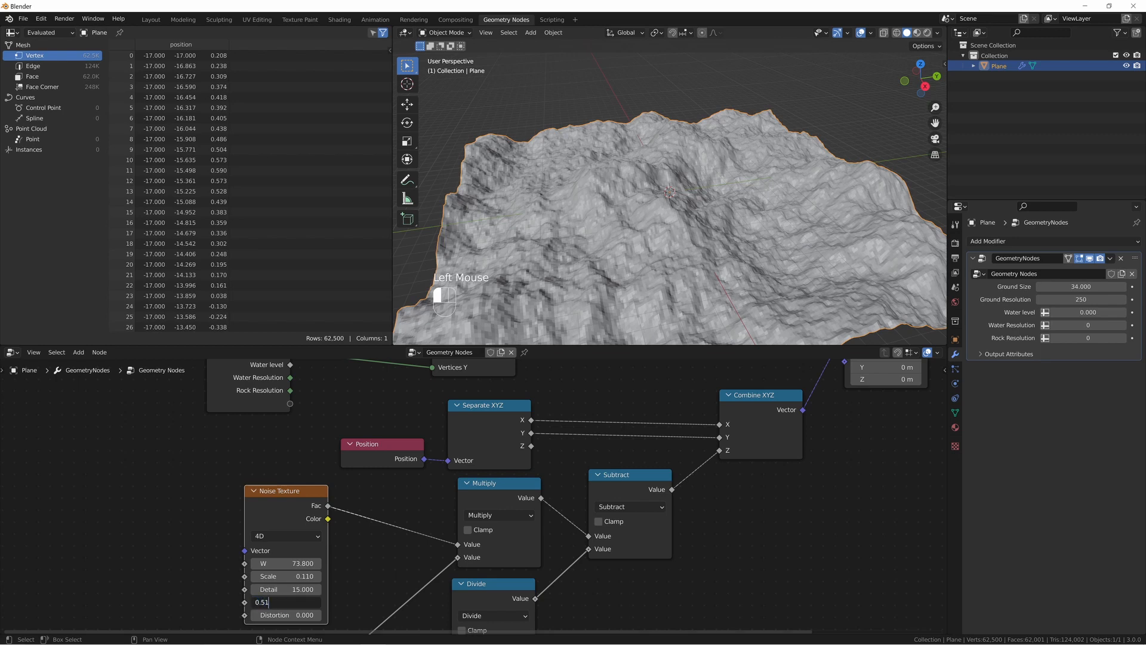
type(".51")
key("Return")
middle_click_drag(597, 215, 793, 161)
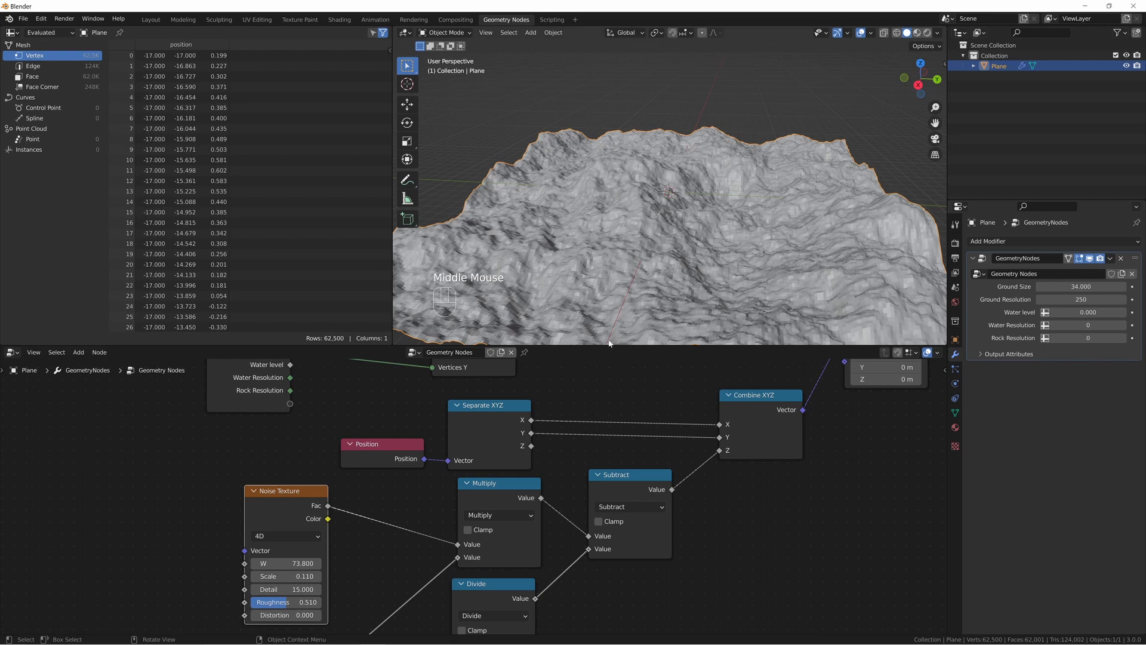
- Set the Noise Texture's Distortion to 0.150 and inspect the resulting terrain
left_click_drag(278, 615, 333, 615, "shift")
middle_click_drag(657, 220, 622, 225)
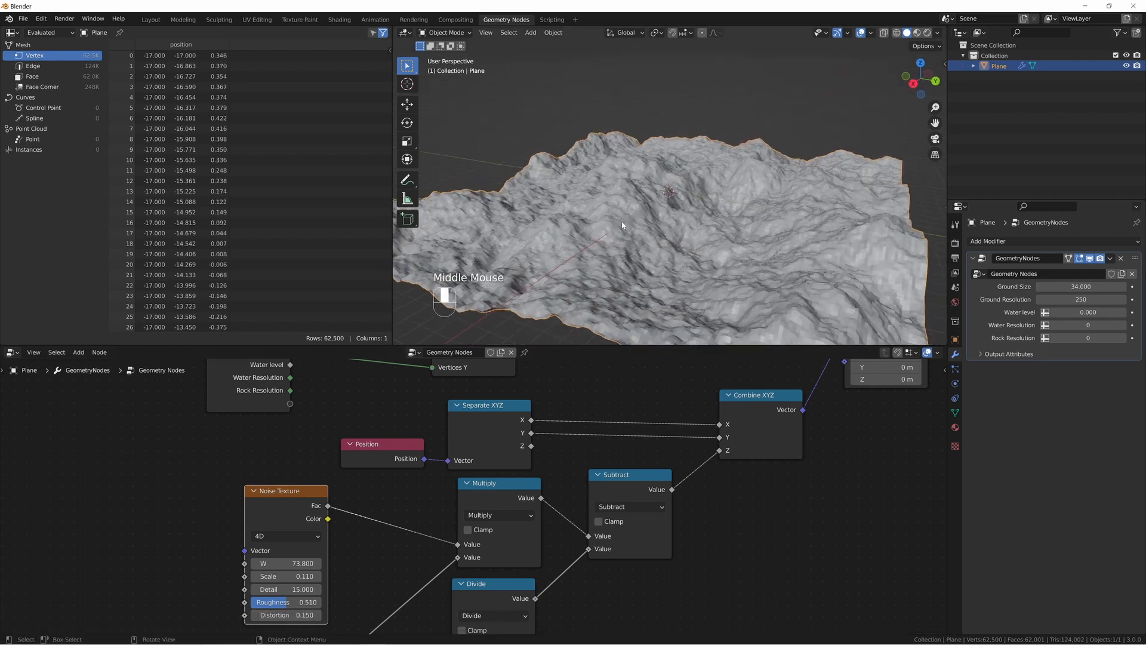
middle_click_drag(677, 259, 693, 266)
middle_click_drag(860, 458, 583, 521)
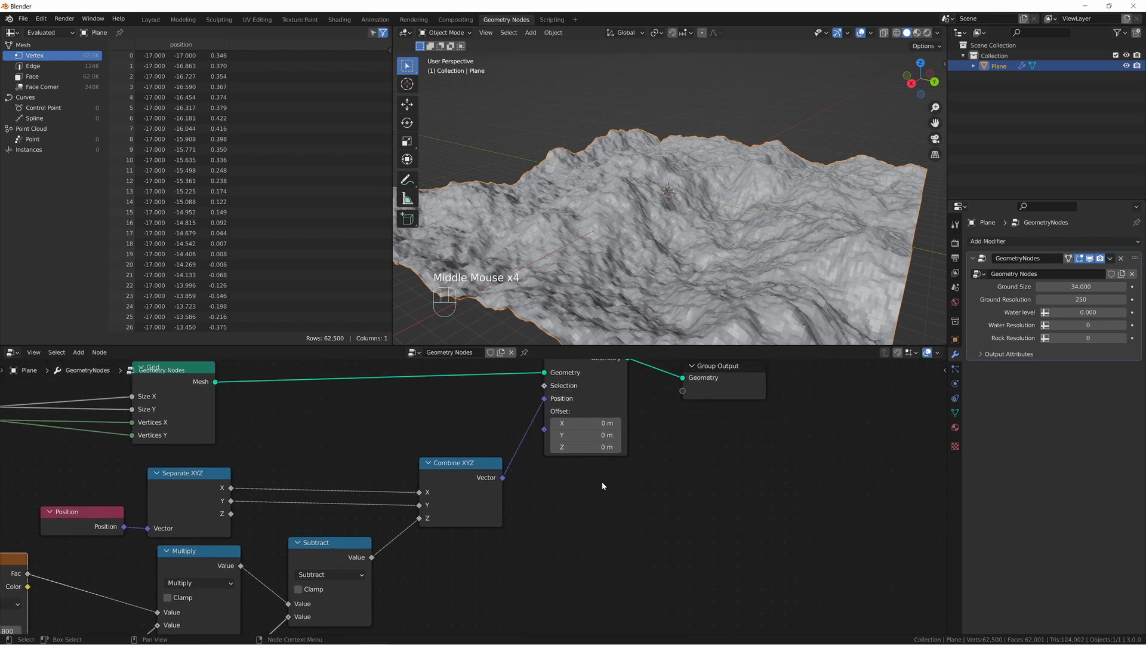
- Move the Group Output node far away from the Set Position node to free space for the water nodes
middle_click_drag(715, 249, 718, 218)
middle_click_drag(515, 591, 736, 409)
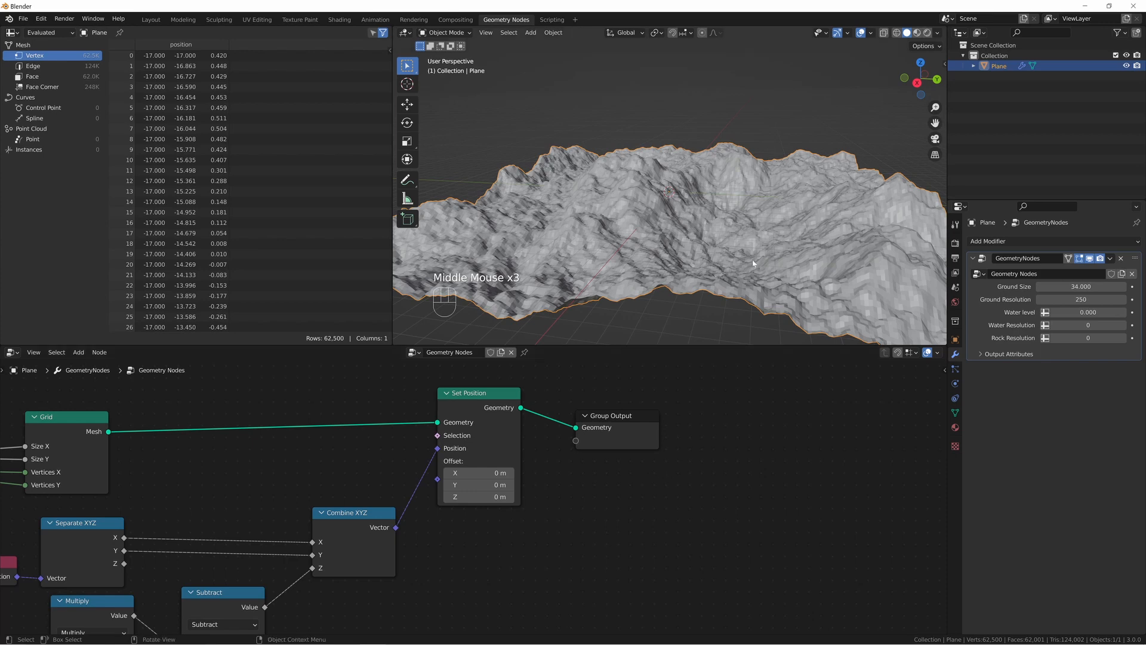
middle_click_drag(754, 263, 710, 332)
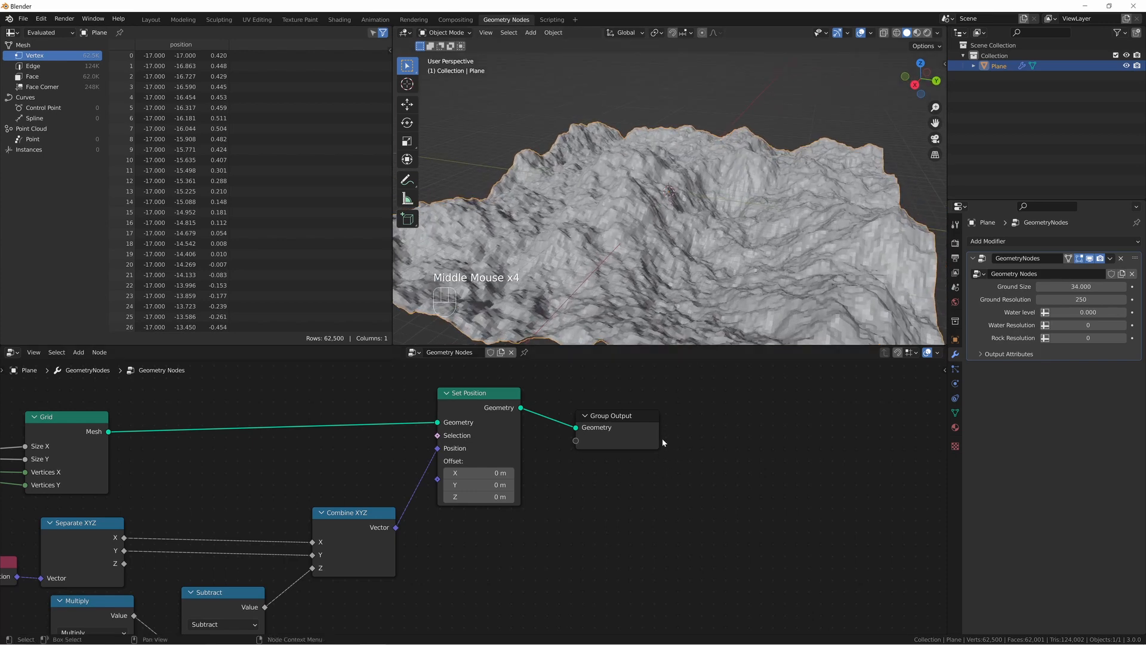
left_click_drag(659, 442, 944, 452)
scroll(804, 424, "down", 2)
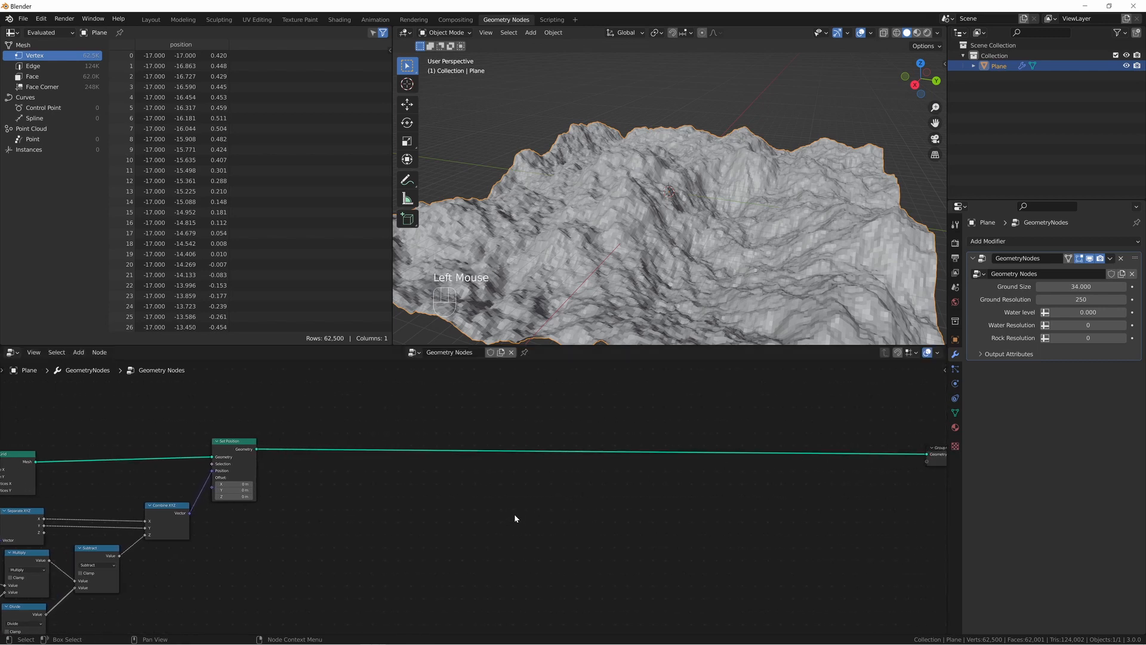
middle_click_drag(528, 505, 628, 512)
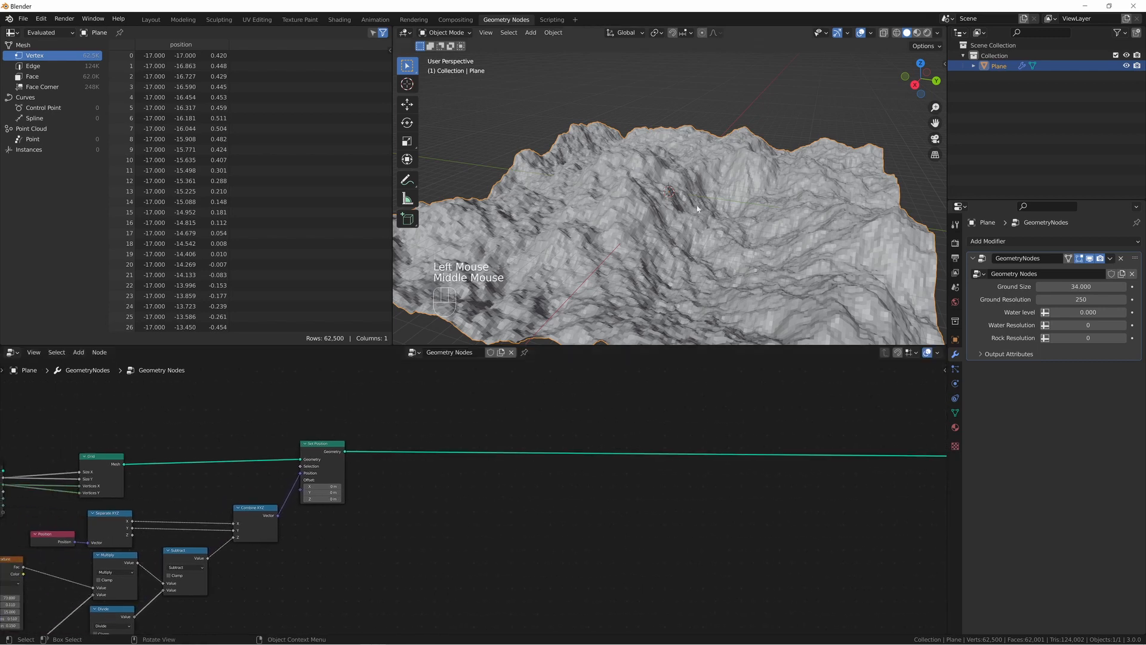
- Add a new Grid node for the water and a second Group Input node beside it, below the ground chain
middle_click_drag(698, 208, 677, 279)
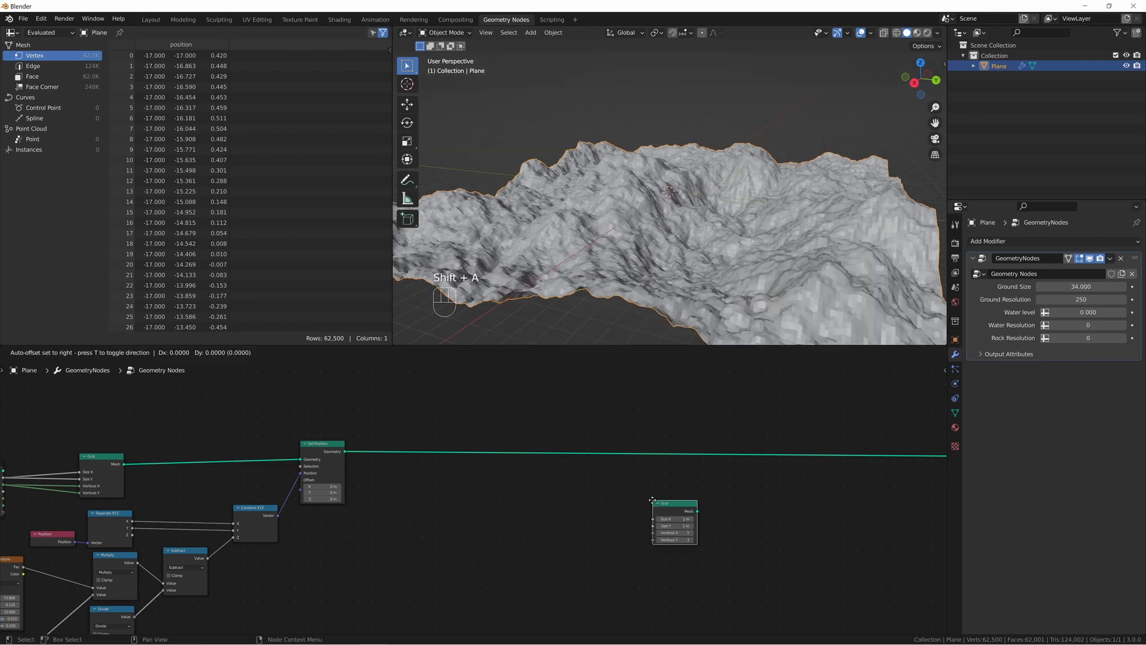
left_click(514, 502)
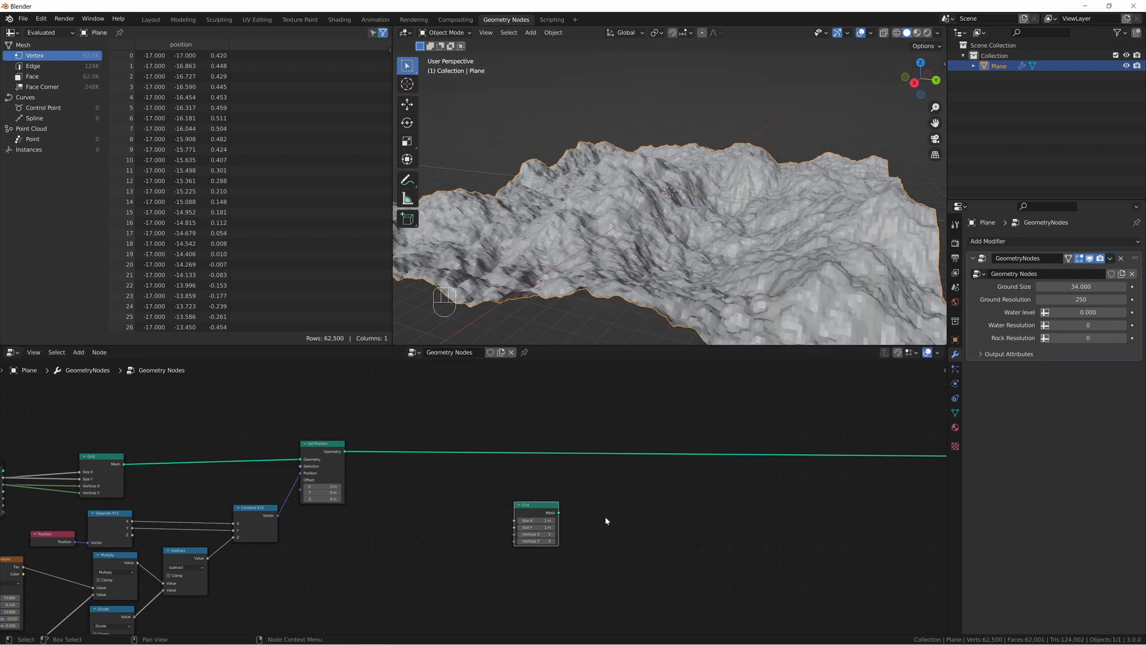
key("shift+a")
type("group")
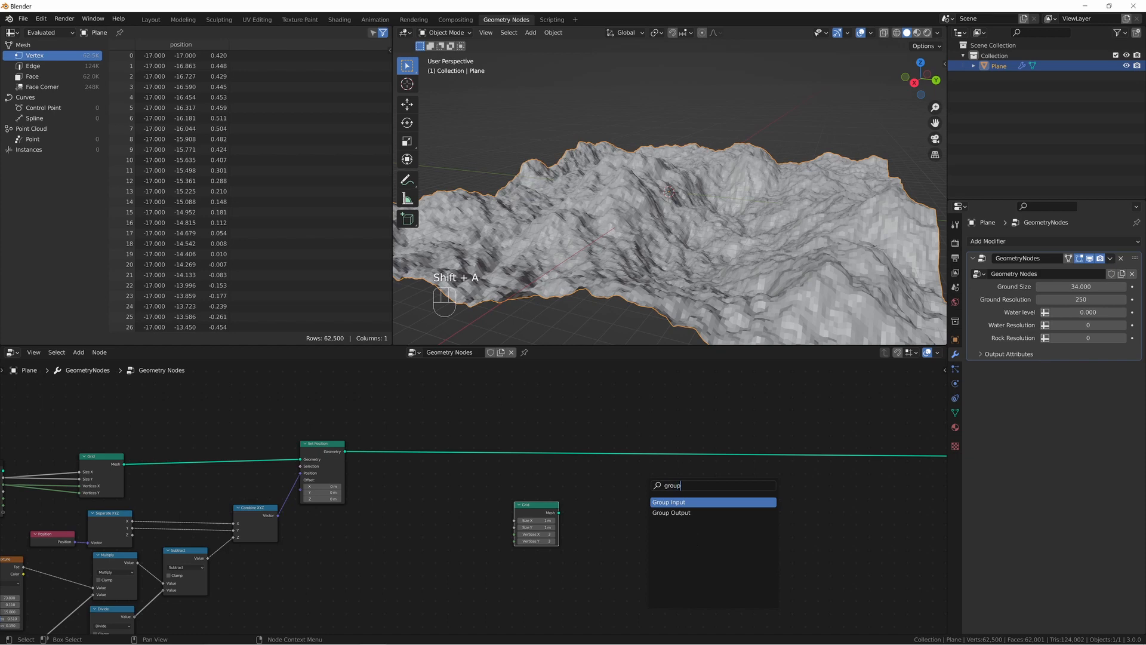
key("Return")
left_click(372, 516)
- Connect Ground Size to the new Grid's Size X and Size Y, and Water Resolution to its Vertices X and Vertices Y
left_click_drag(417, 533, 515, 521)
left_click_drag(417, 534, 514, 528)
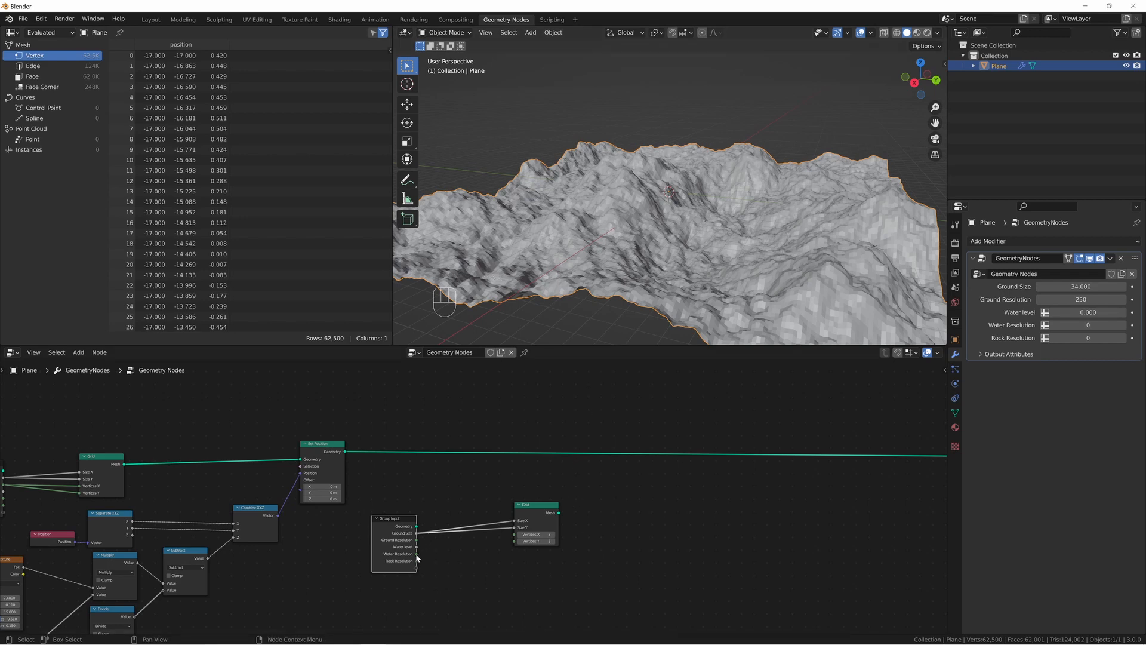
left_click_drag(416, 554, 514, 534)
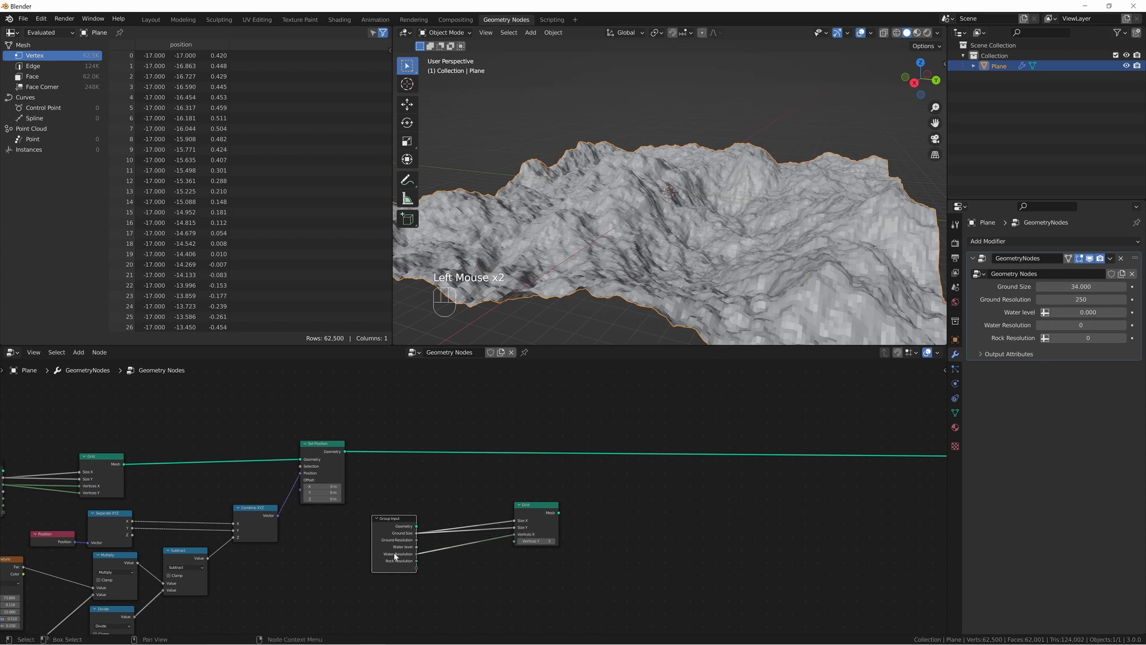
left_click_drag(417, 555, 514, 541)
- Insert a Join Geometry node between Set Position and Group Output, and feed the water Grid's mesh into it
key("shift+a")
type("join")
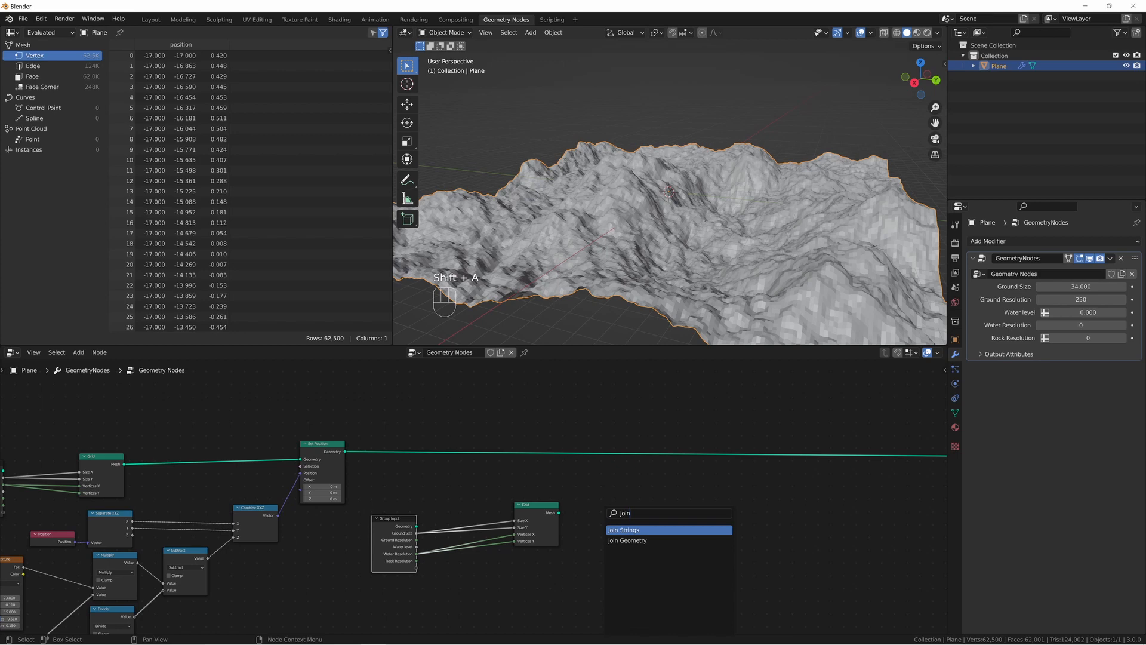
key("Down")
key("Return")
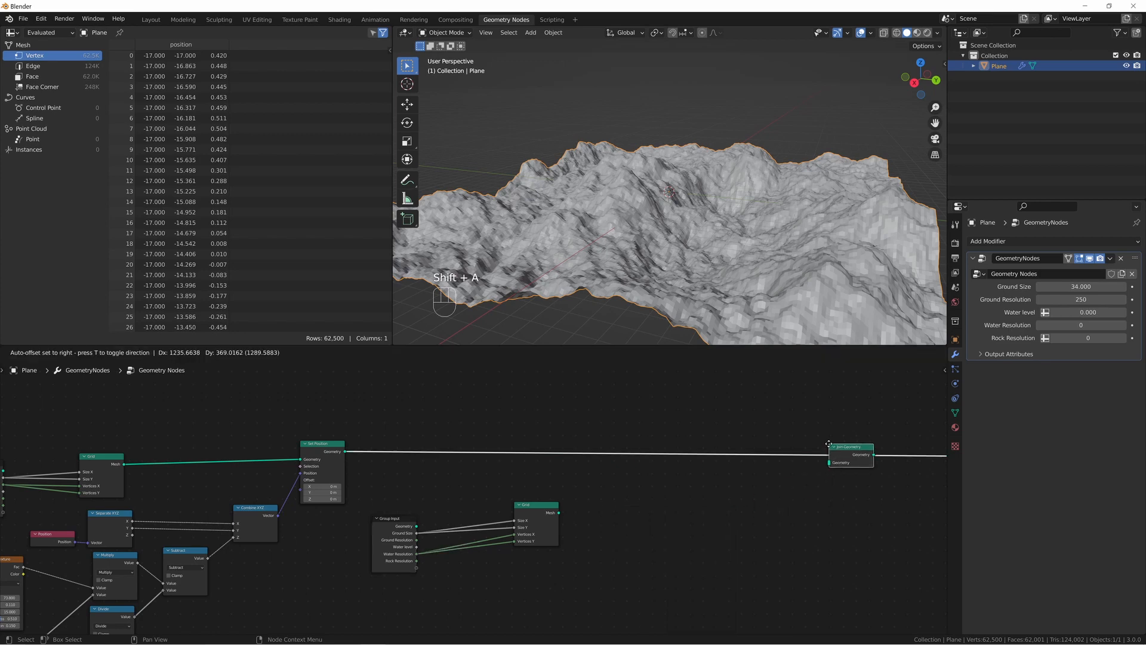
left_click(851, 455)
left_click_drag(559, 514, 831, 464)
middle_click_drag(687, 251, 710, 222)
middle_click_drag(652, 529, 499, 526)
middle_click_drag(645, 209, 647, 246)
left_click_drag(241, 516, 254, 499)
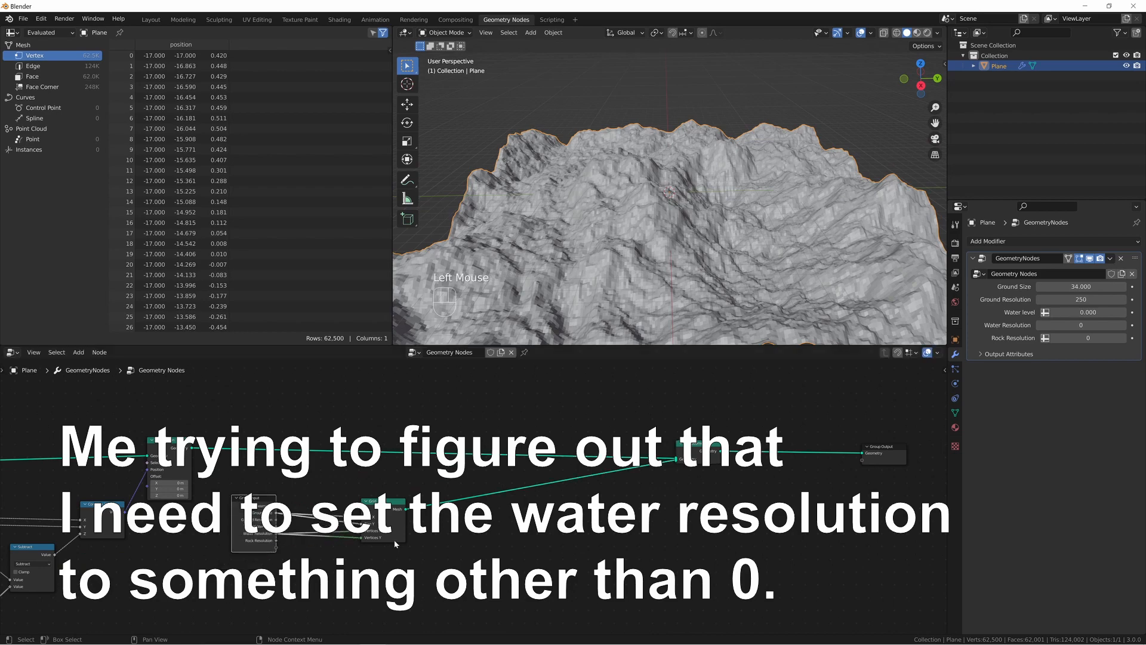
- Preview the water Grid alone by routing its mesh straight to the Group Output
key("shift+a")
key("s")
key("Escape")
left_click(385, 513, "alt+shift")
middle_click_drag(605, 230, 629, 277)
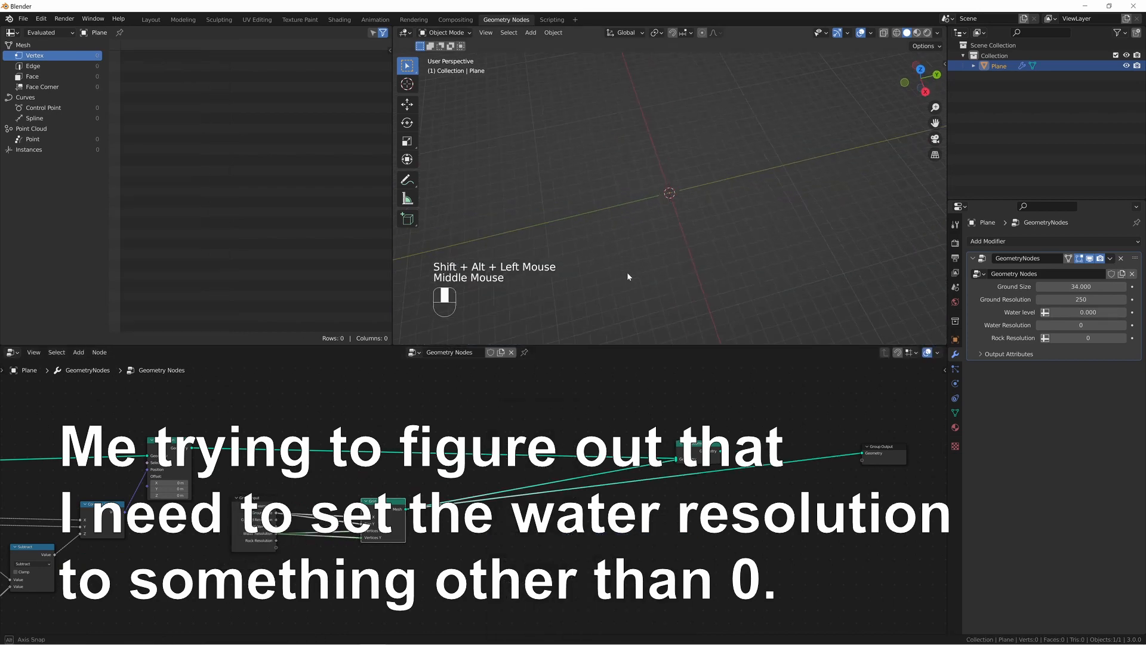
middle_click_drag(645, 455, 711, 421)
scroll(710, 421, "up", 2)
middle_click_drag(710, 421, 807, 398)
- Set the Water Resolution to 2 and route the Join Geometry node back to the Group Output
left_click(1124, 326)
left_click(1124, 327)
left_click(819, 393, "alt+shift")
middle_click_drag(750, 323, 726, 291)
scroll(725, 290, "up", 2)
middle_click_drag(725, 290, 694, 256)
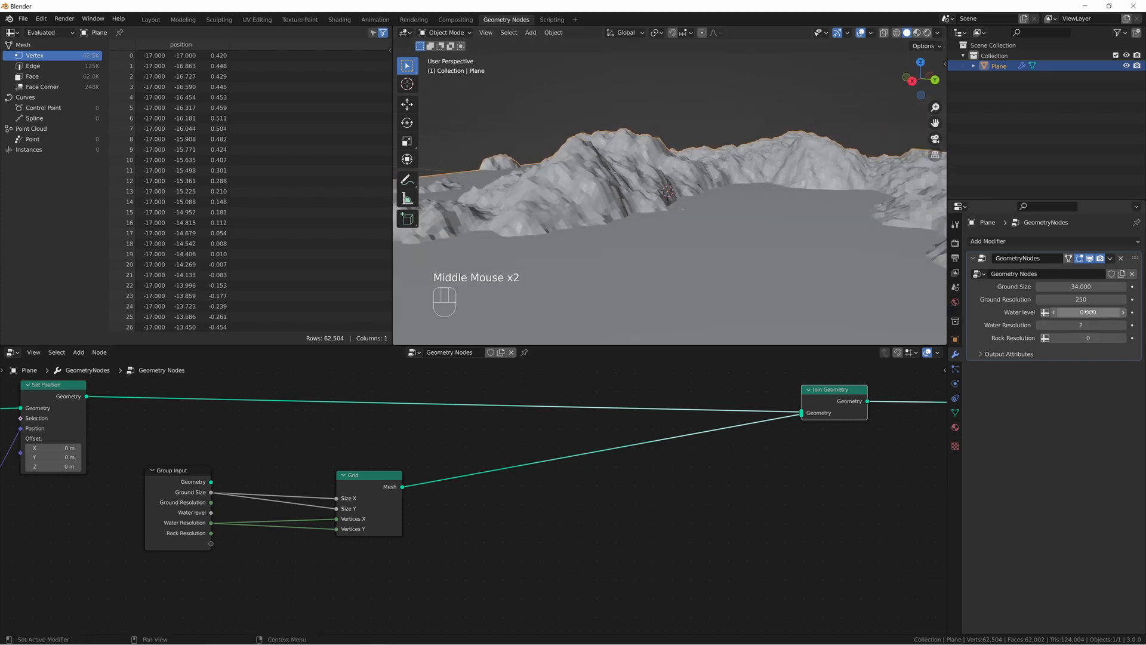
- Try a different Water level, and set it back to 0
mouse_move(1082, 312)
left_mouse_down()
mouse_move(1093, 313)
mouse_move(1083, 313)
left_mouse_up()
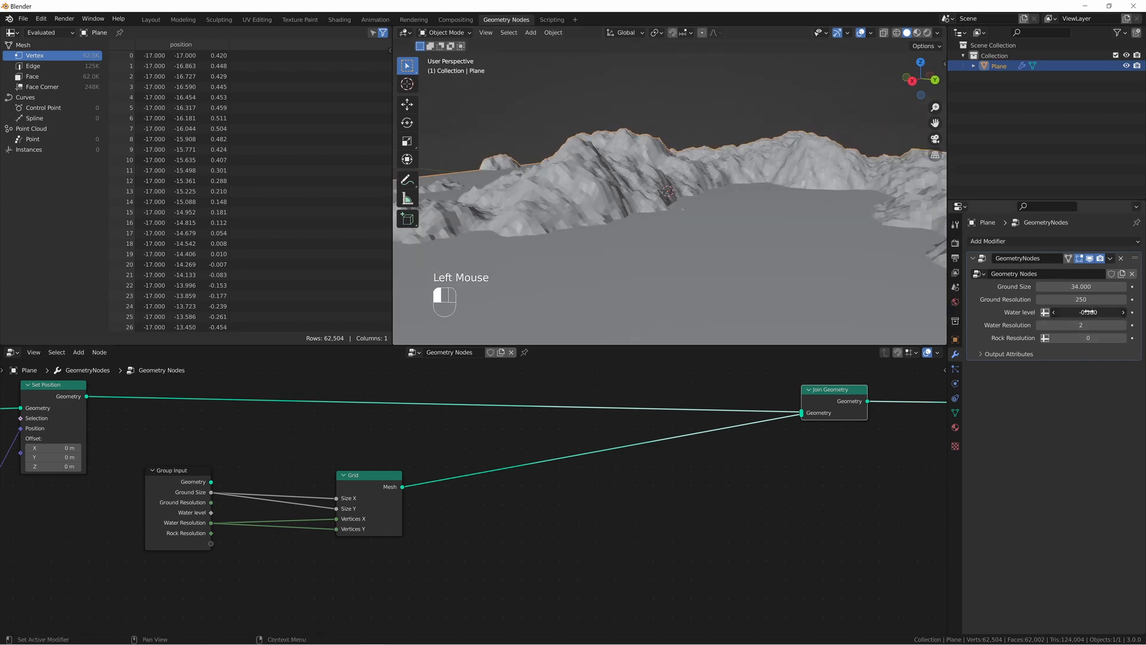
double_click(1088, 312)
type("0")
key("Return")
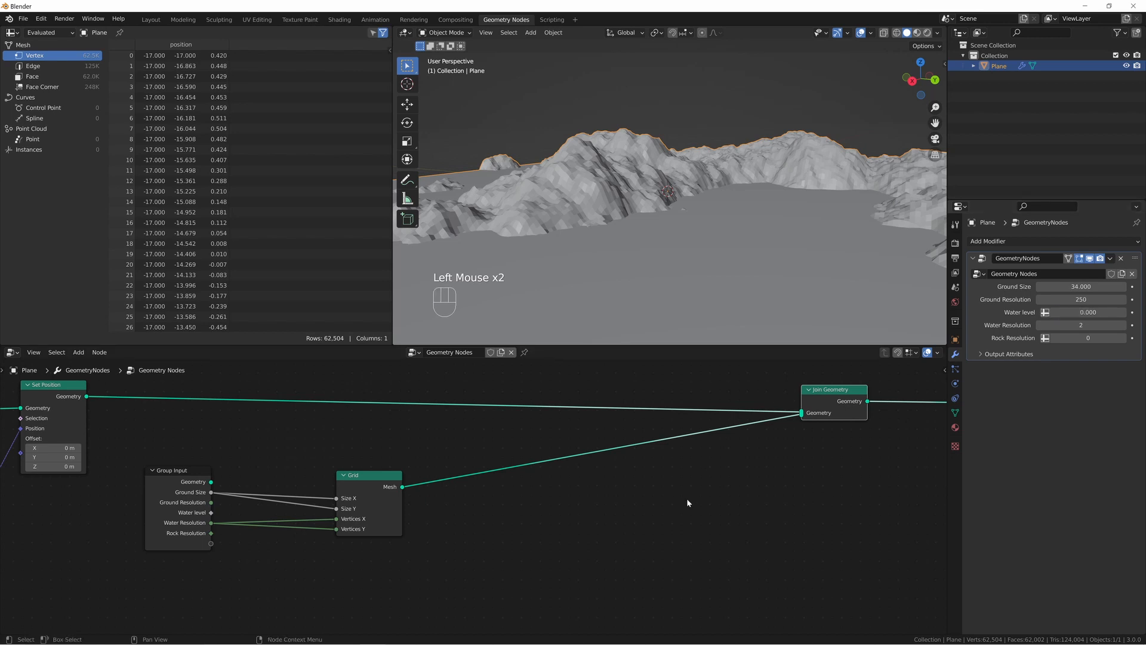
- Insert a Set Position node between the water Grid and the Join Geometry node
key("shift+a")
mouse_move(688, 500)
type("s")
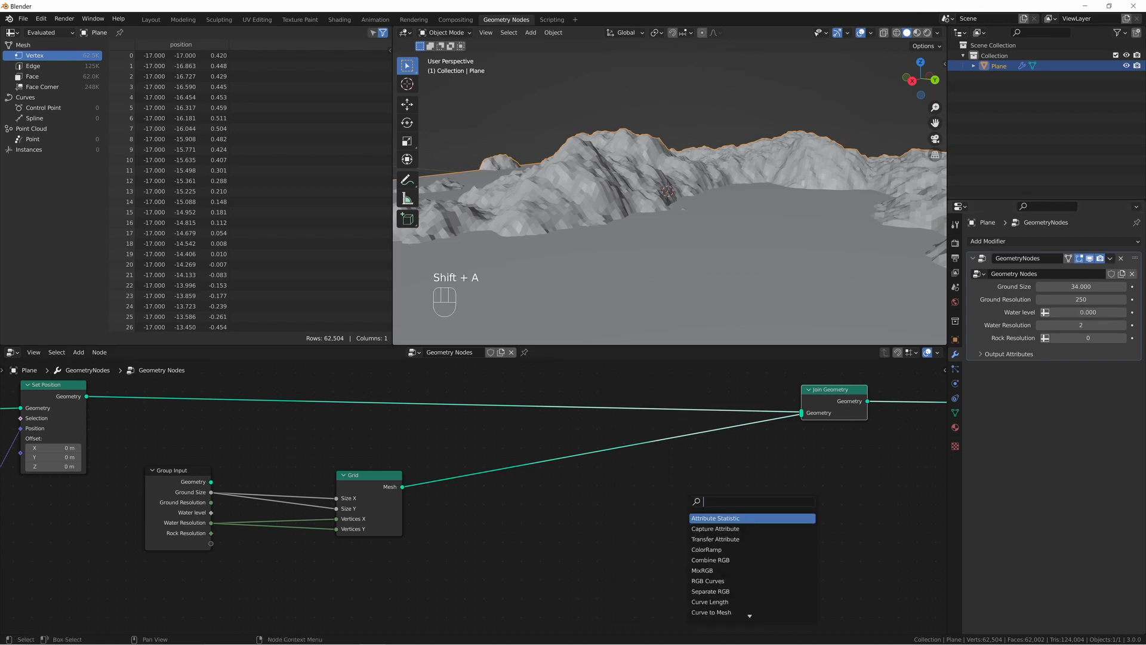
type("set pos")
key("Return")
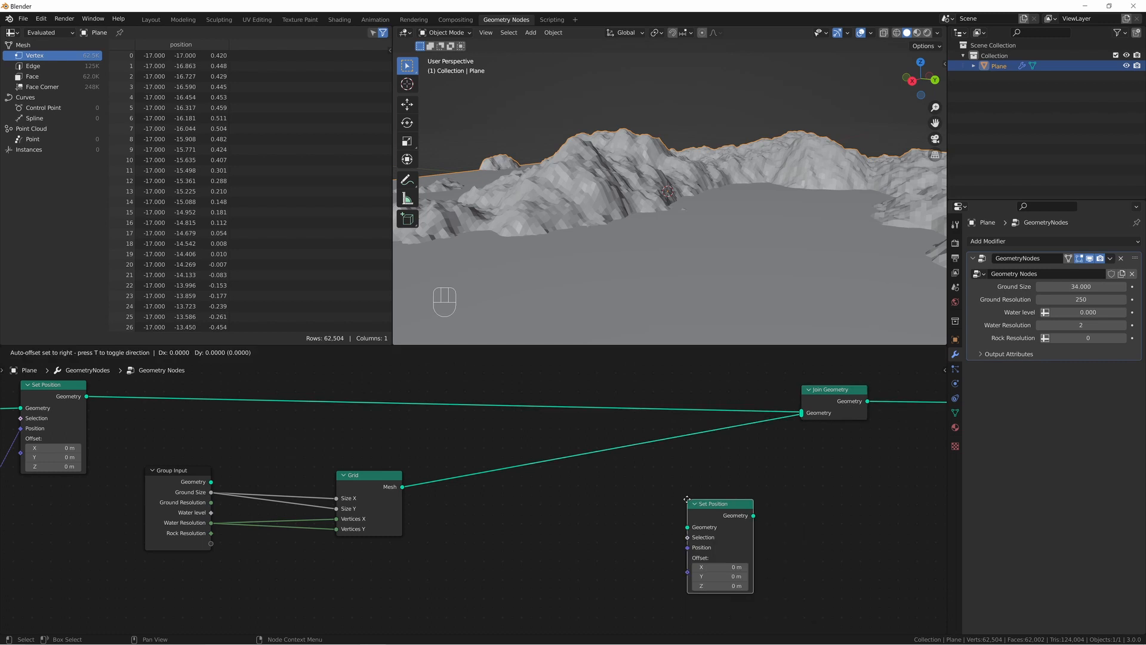
left_click(521, 437)
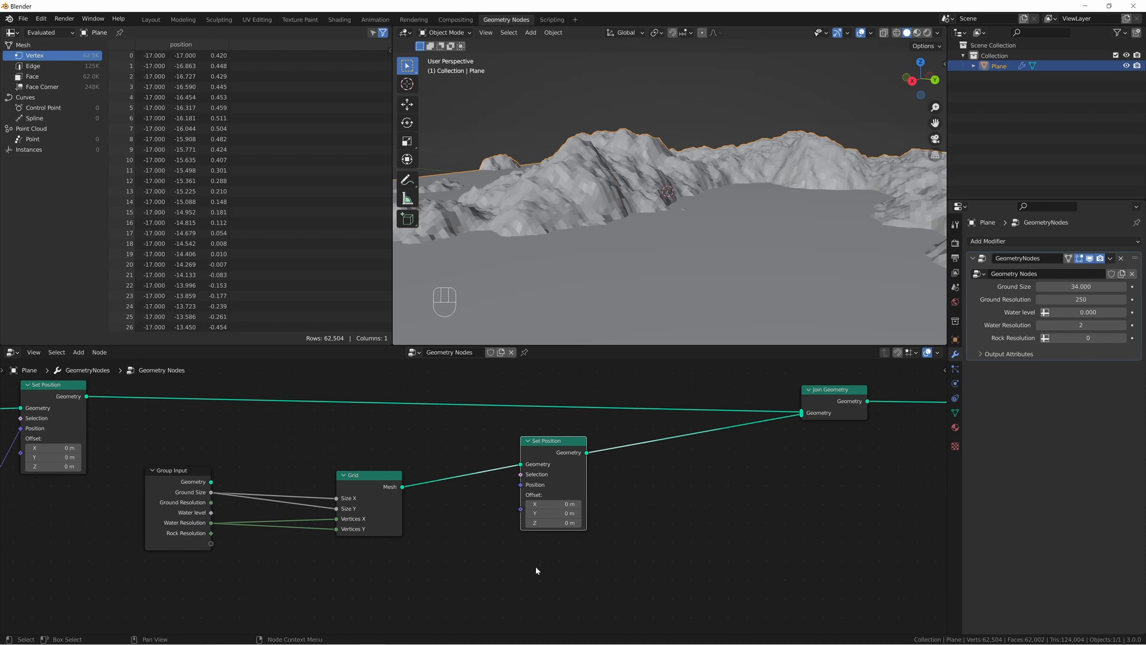
- Duplicate the Position, Separate XYZ and Combine XYZ nodes to drive the water's Set Position, with Water level connected to the Z input
middle_click_drag(495, 572, 785, 512)
middle_click_drag(304, 546, 353, 535)
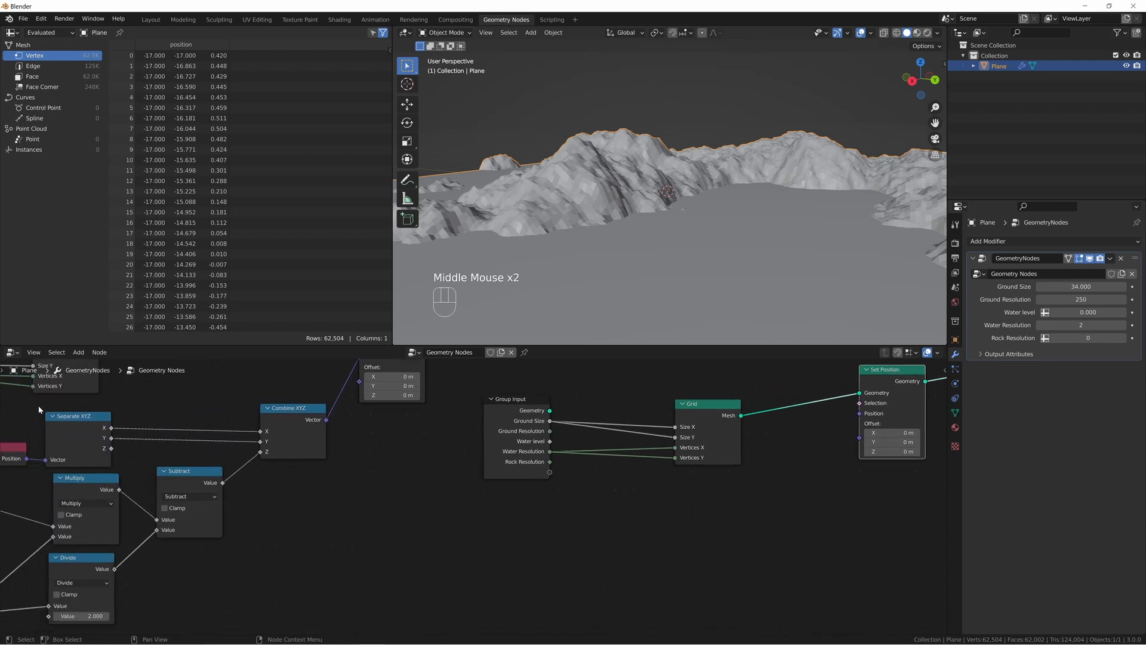
left_click_drag(7, 411, 288, 443)
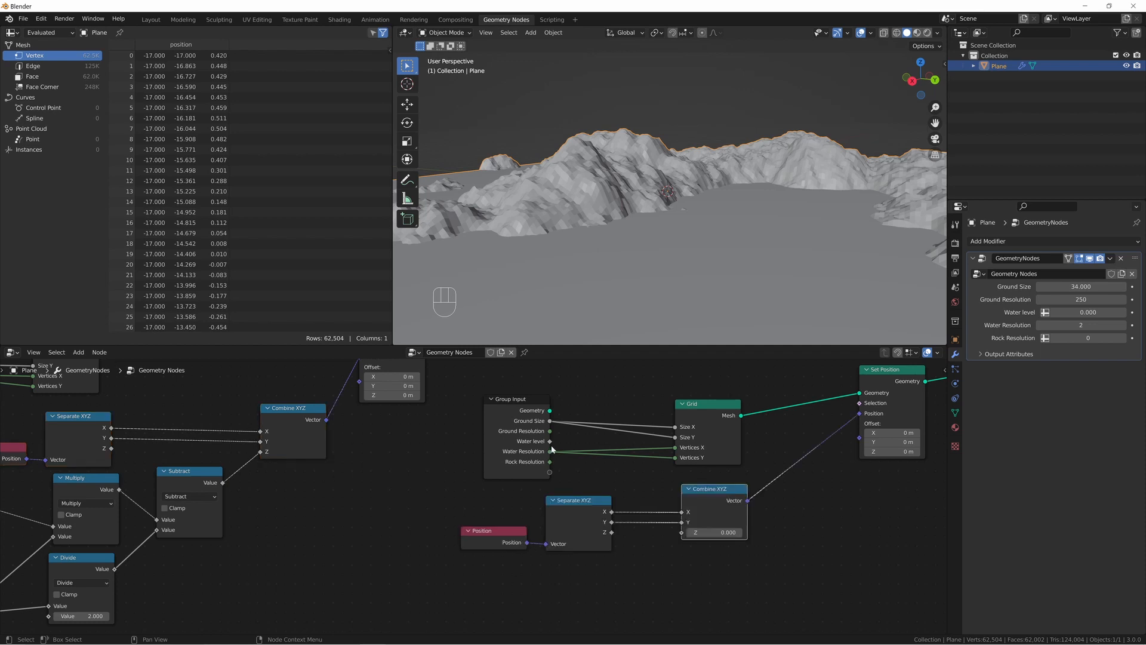
left_click_drag(550, 441, 682, 532)
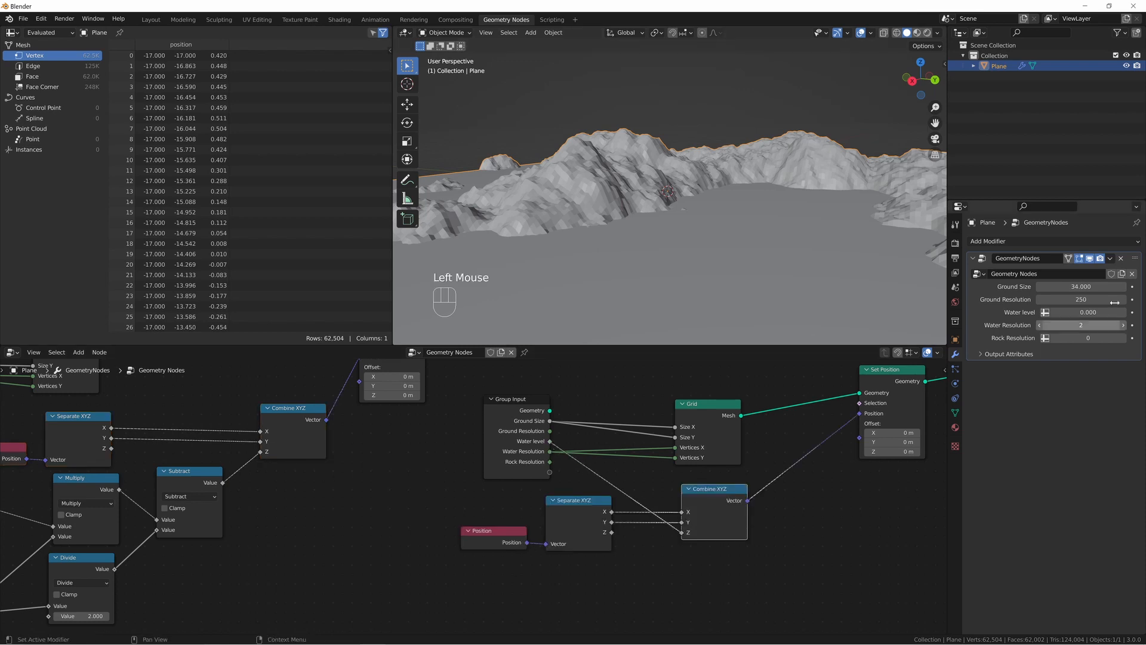
- Lower the Water level to -1.030 so the water fills only the valleys of the terrain
left_click_drag(1084, 312, 1045, 312)
left_click_drag(1045, 312, 1087, 312)
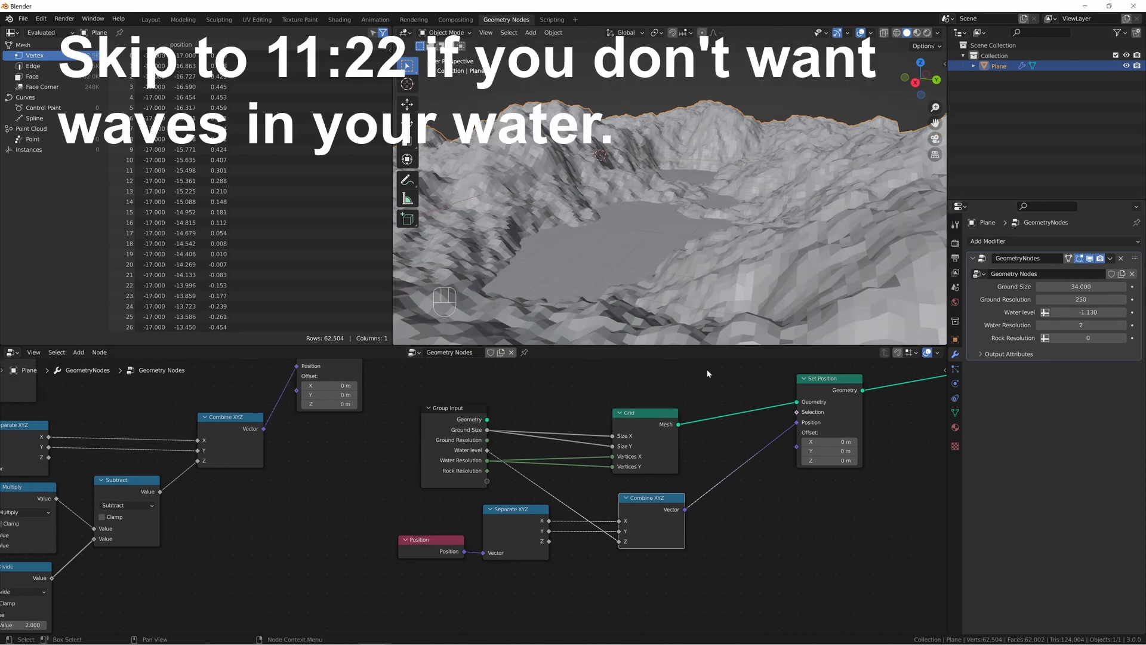
middle_click_drag(716, 299, 609, 266)
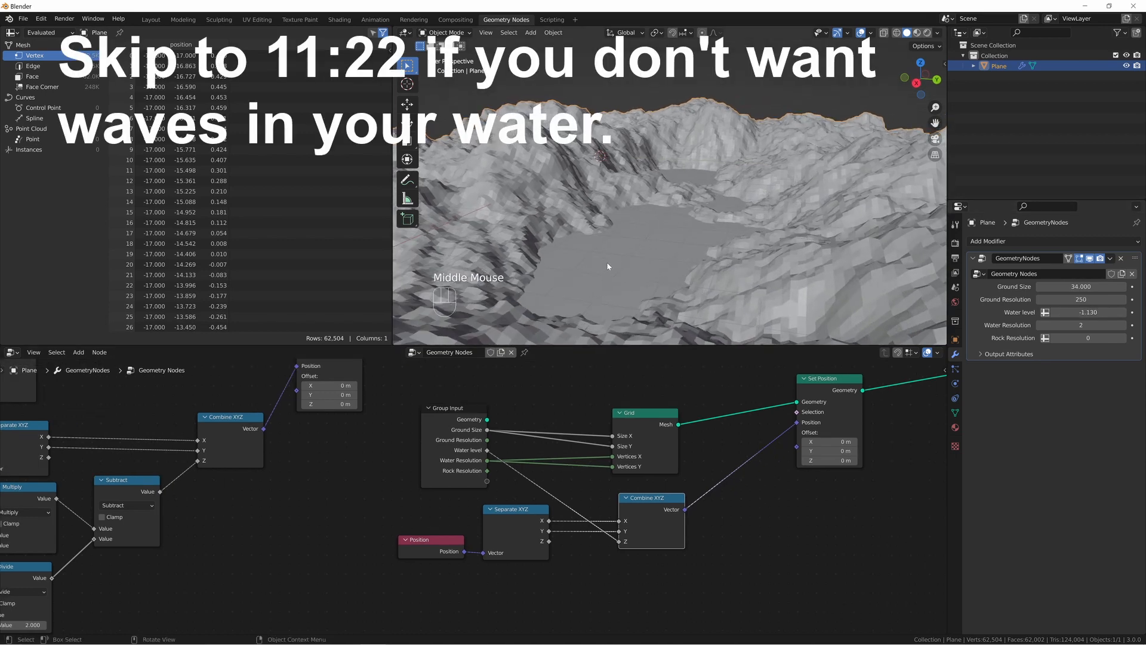
middle_click_drag(760, 482, 483, 534)
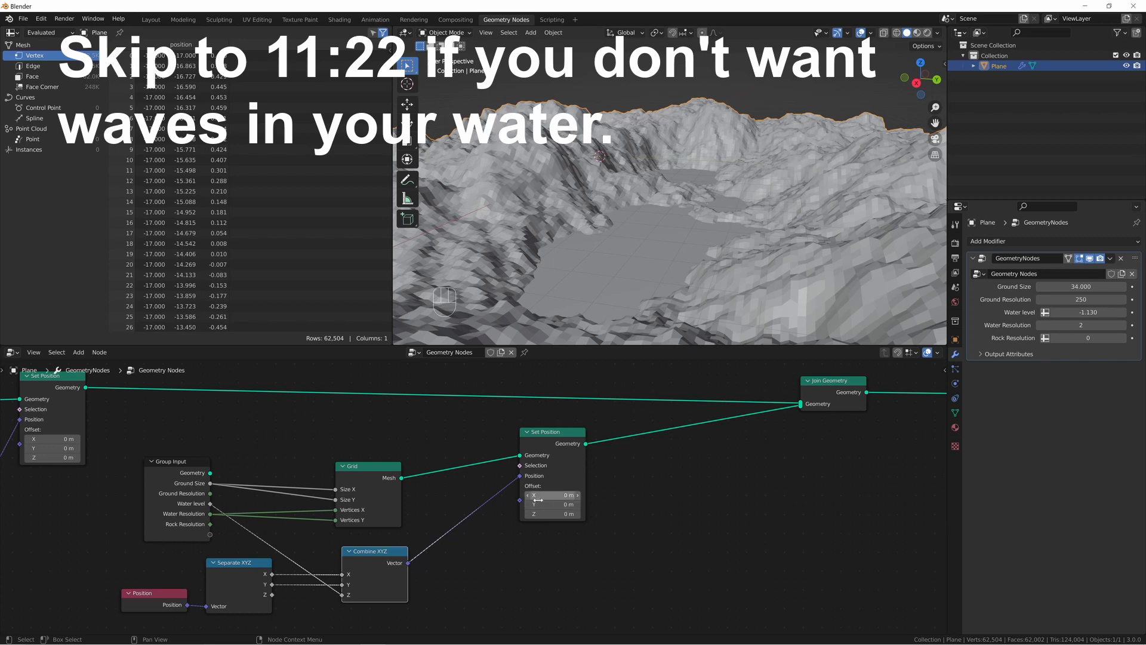
middle_click_drag(448, 558, 467, 543)
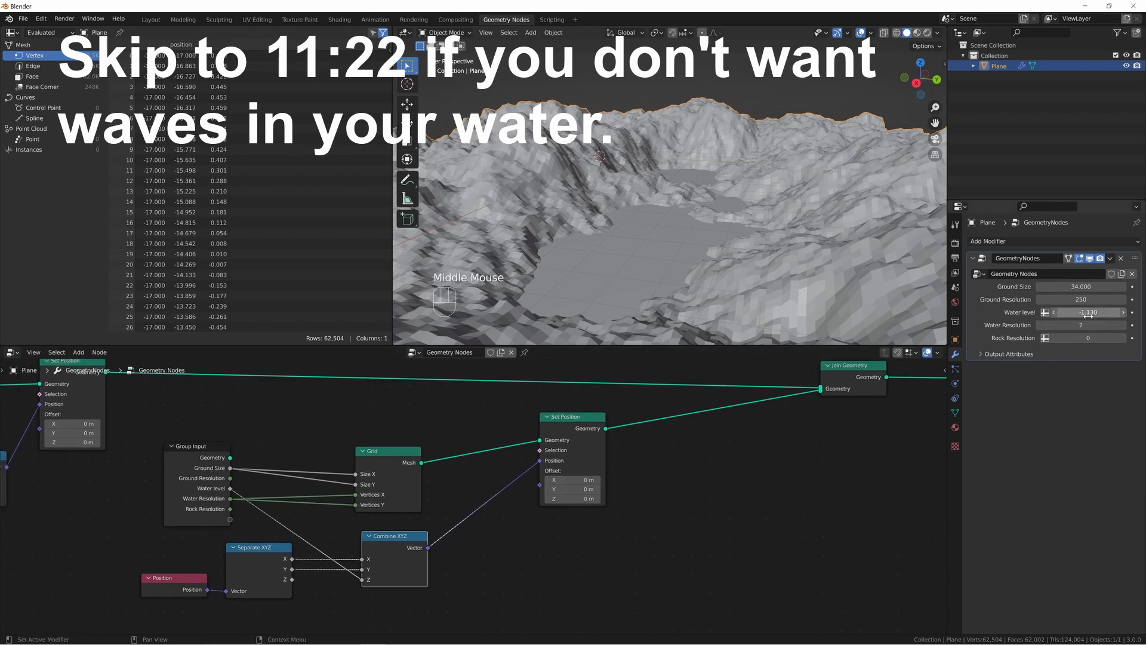
left_click_drag(1088, 313, 1095, 314)
- Arrange the water's Group Input, Grid, Combine XYZ, Separate XYZ and Position nodes into a compact cluster
middle_click_drag(766, 486, 748, 488)
left_click_drag(181, 462, 244, 458)
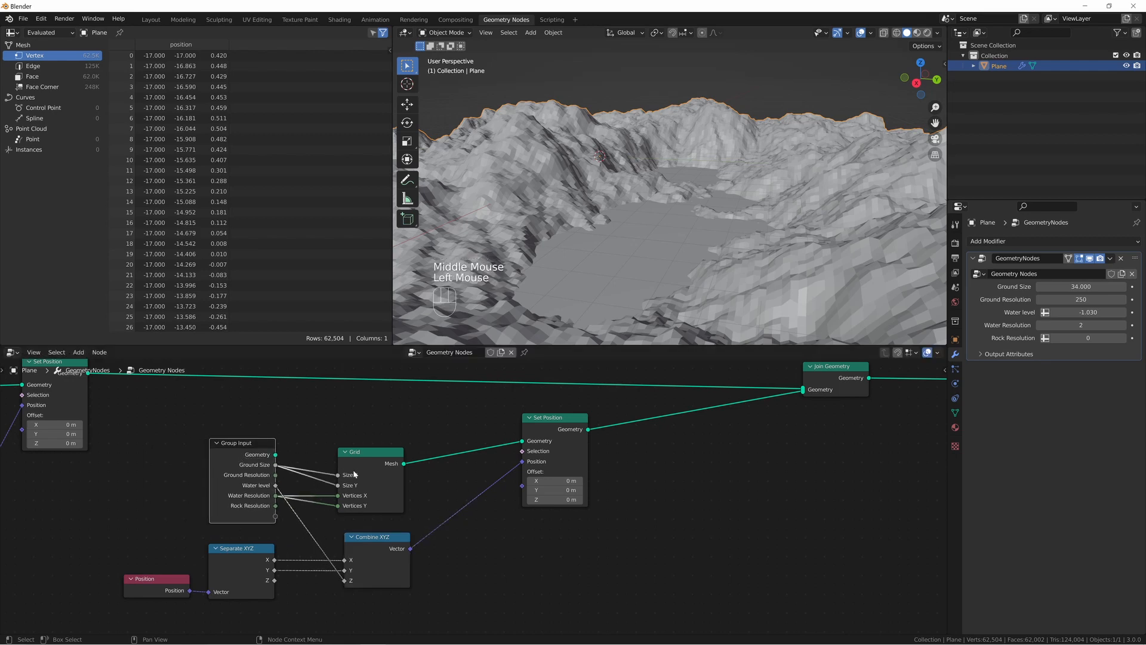
left_click_drag(370, 487, 355, 478)
left_click_drag(373, 572, 350, 558)
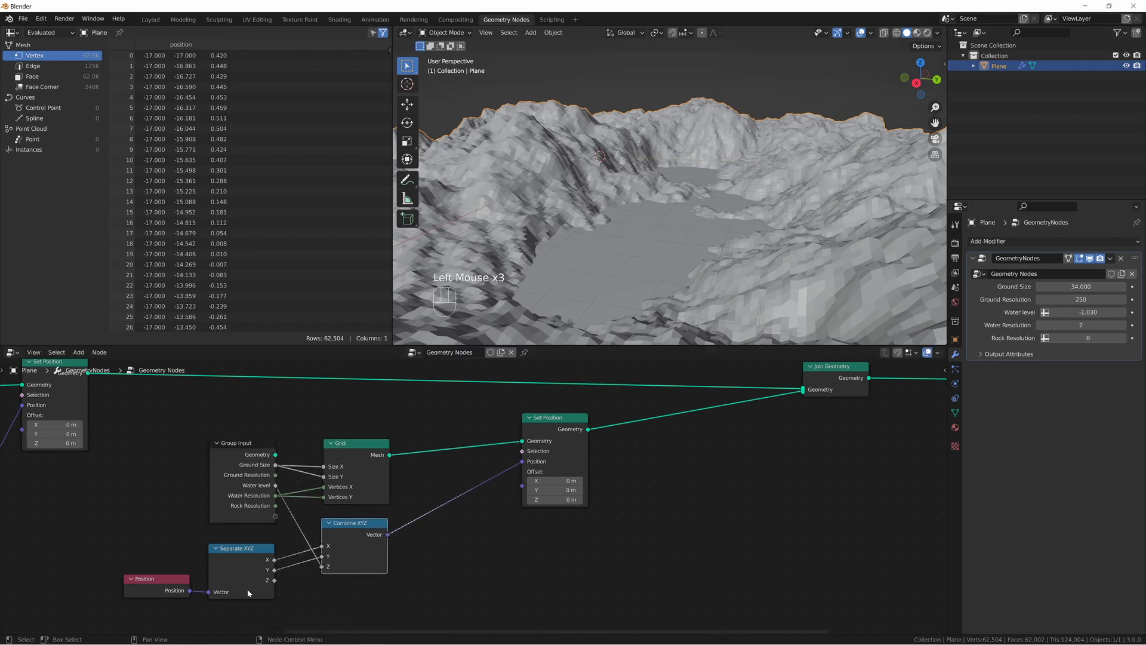
left_click_drag(247, 588, 249, 574)
mouse_move(160, 589)
left_mouse_down()
mouse_move(176, 559)
mouse_move(173, 574)
left_mouse_up()
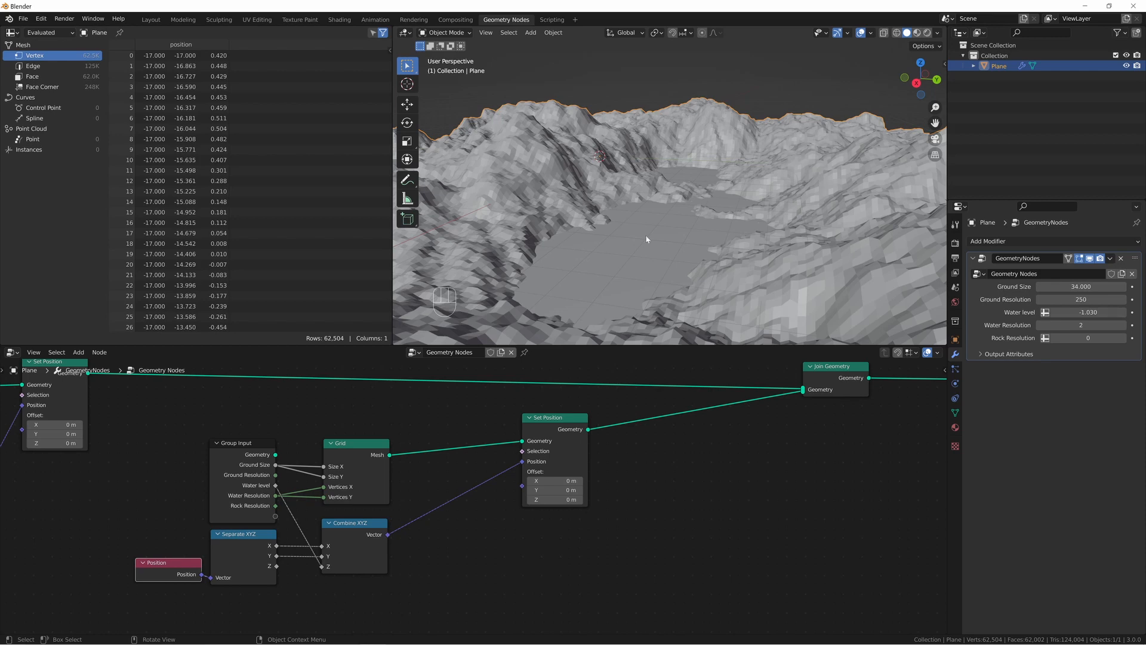
middle_click_drag(676, 470, 663, 472)
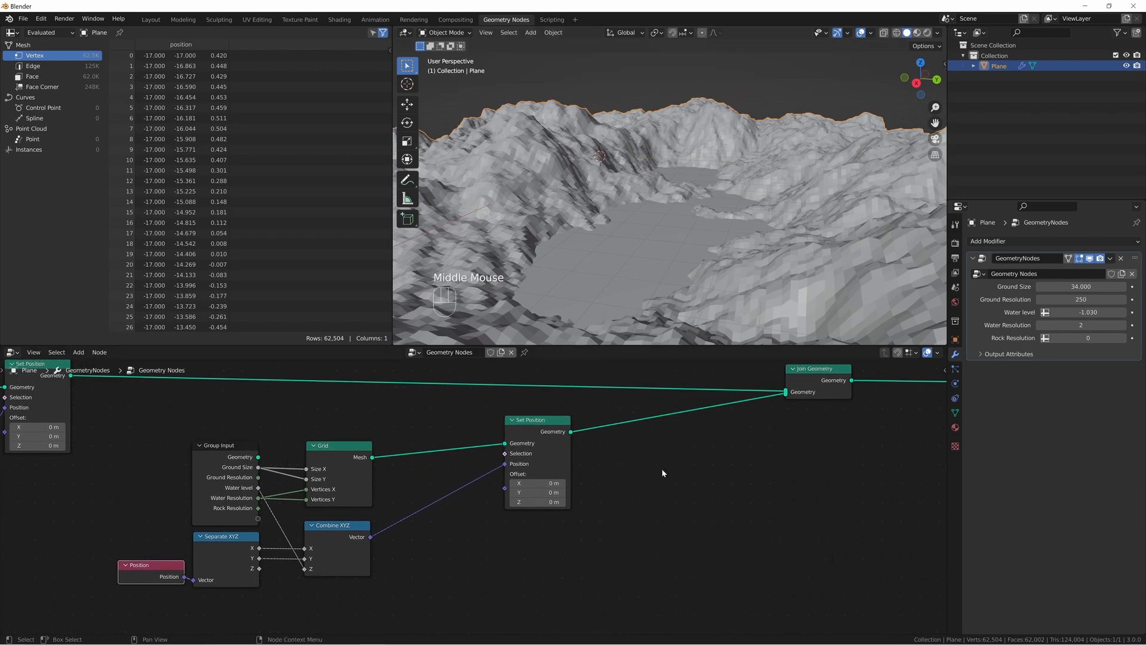
key("shift+a")
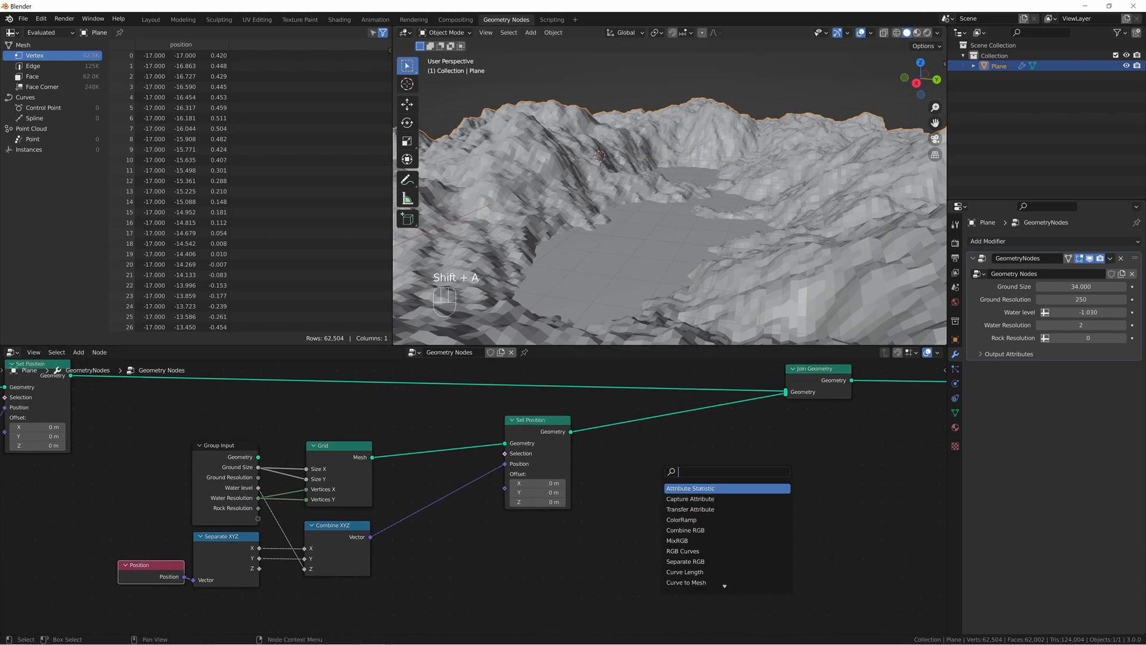
type("set id")
key("Return")
key("Escape")
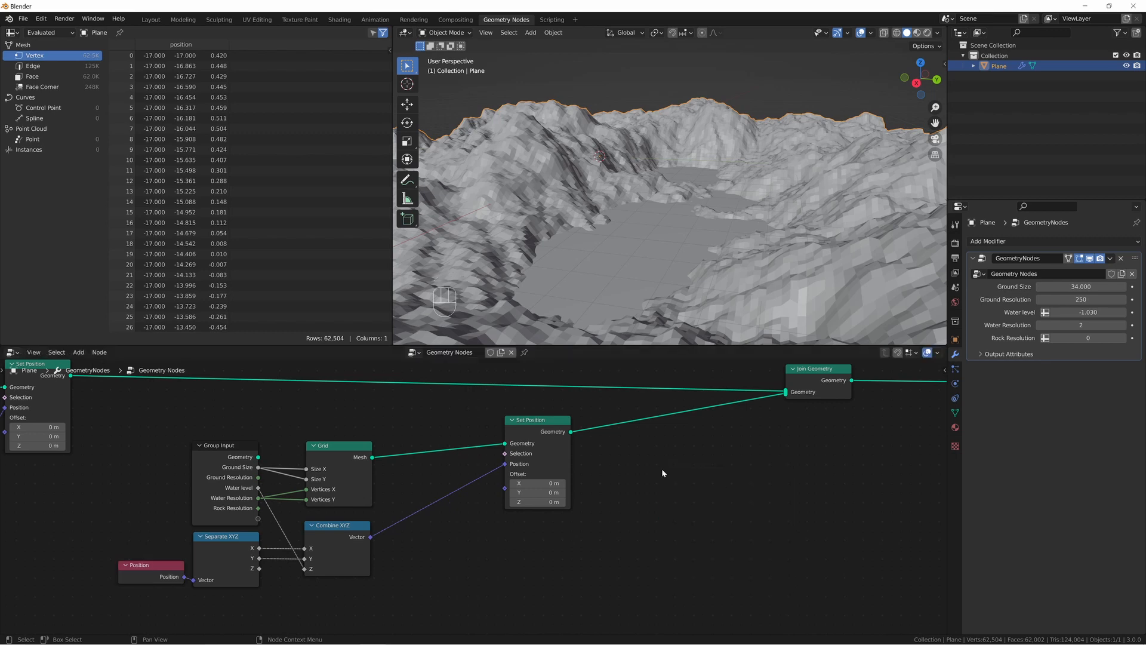
- Insert a second Set Position node after the water's existing one, and add a Combine XYZ node to drive its Offset
key("shift+a")
type("et")
key("Down")
key("Down")
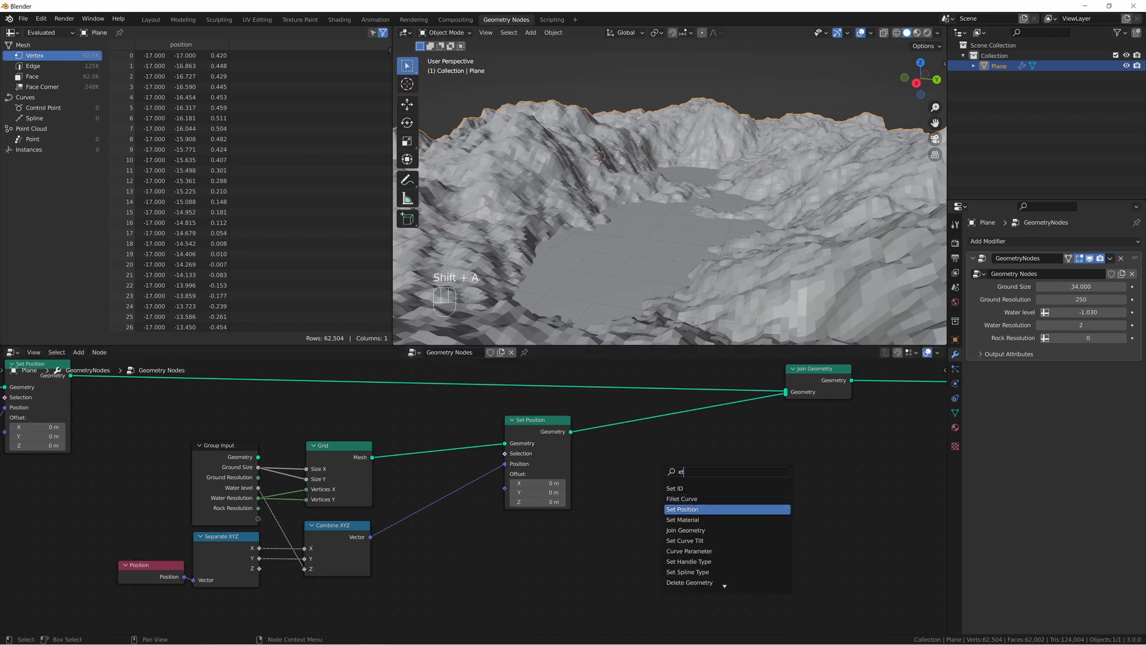
key("BackSpace")
key("BackSpace")
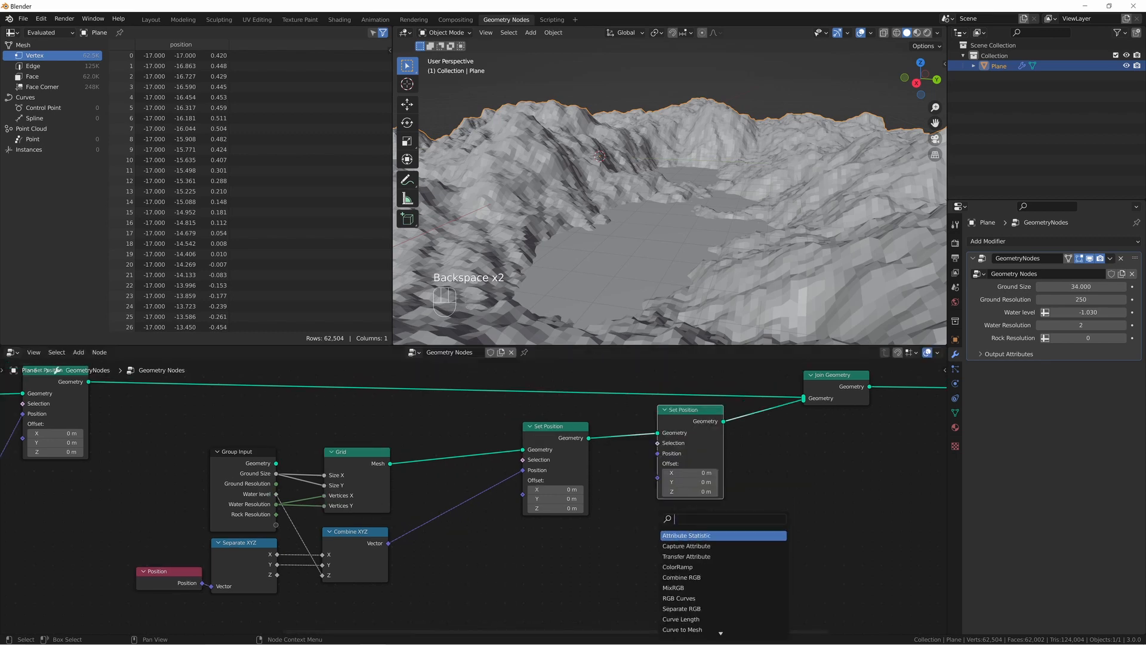
type("combin")
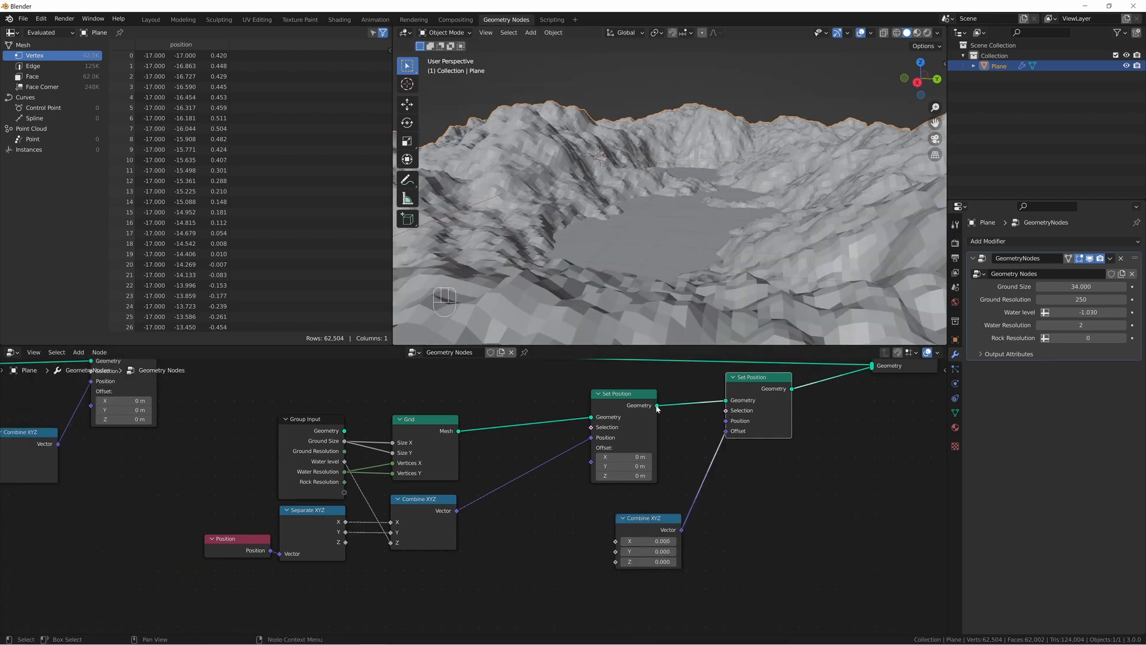
- Add a Noise Texture node and connect its Fac output to the Z input of the Combine XYZ driving the water's Offset
middle_click_drag(449, 574, 494, 550)
key("shift+a")
mouse_move(494, 554)
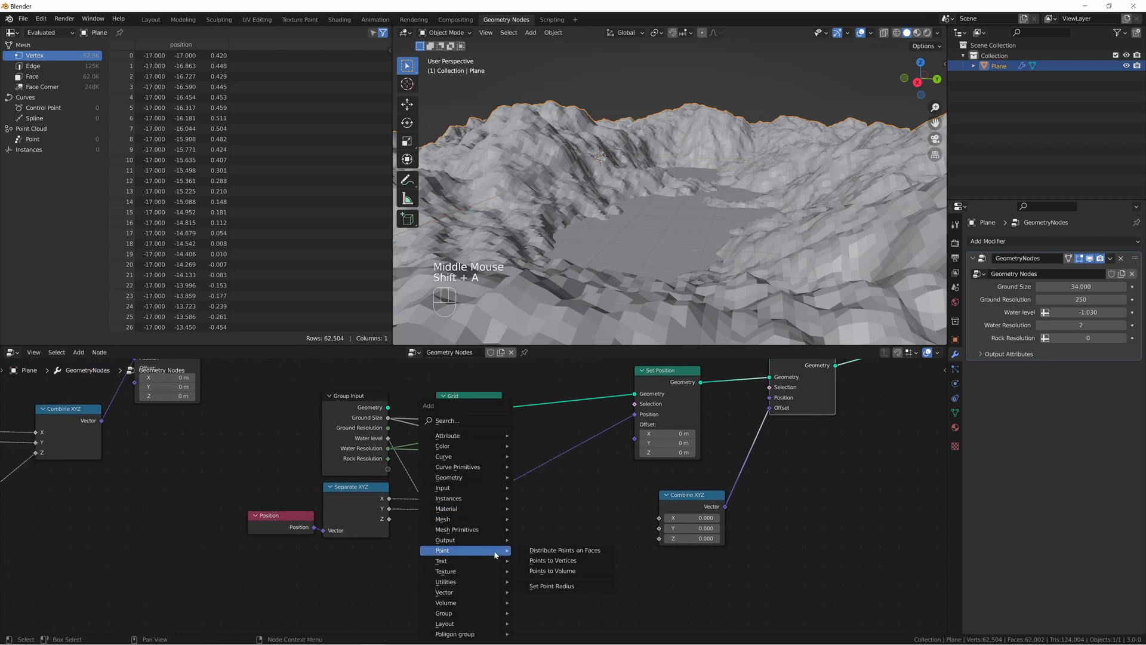
key("s")
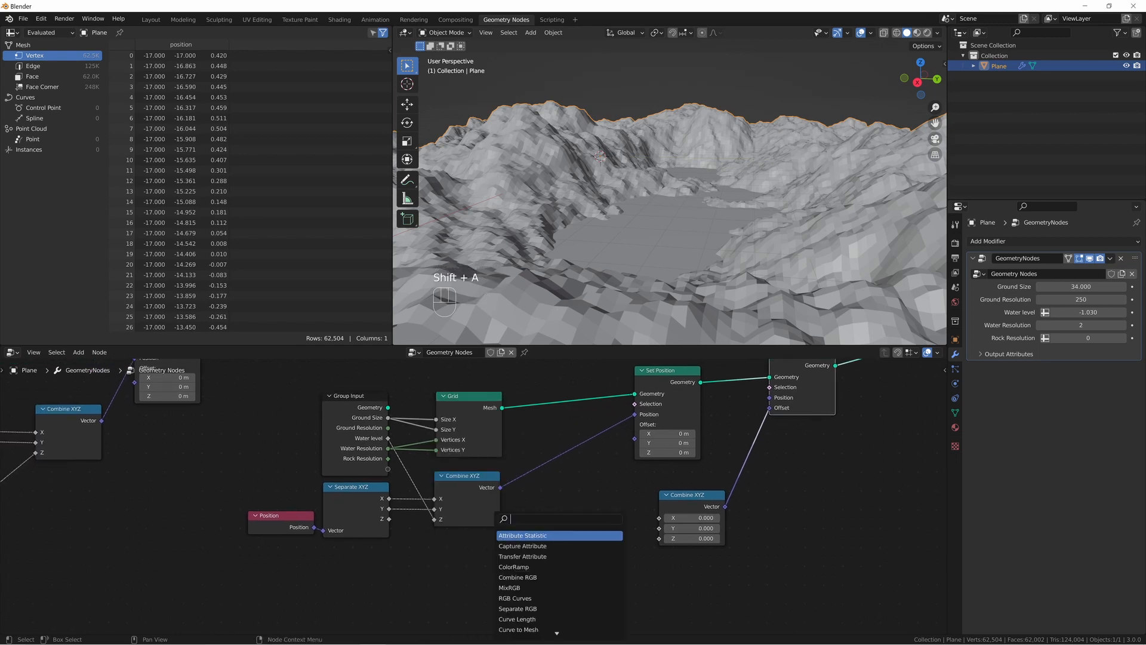
type("noise")
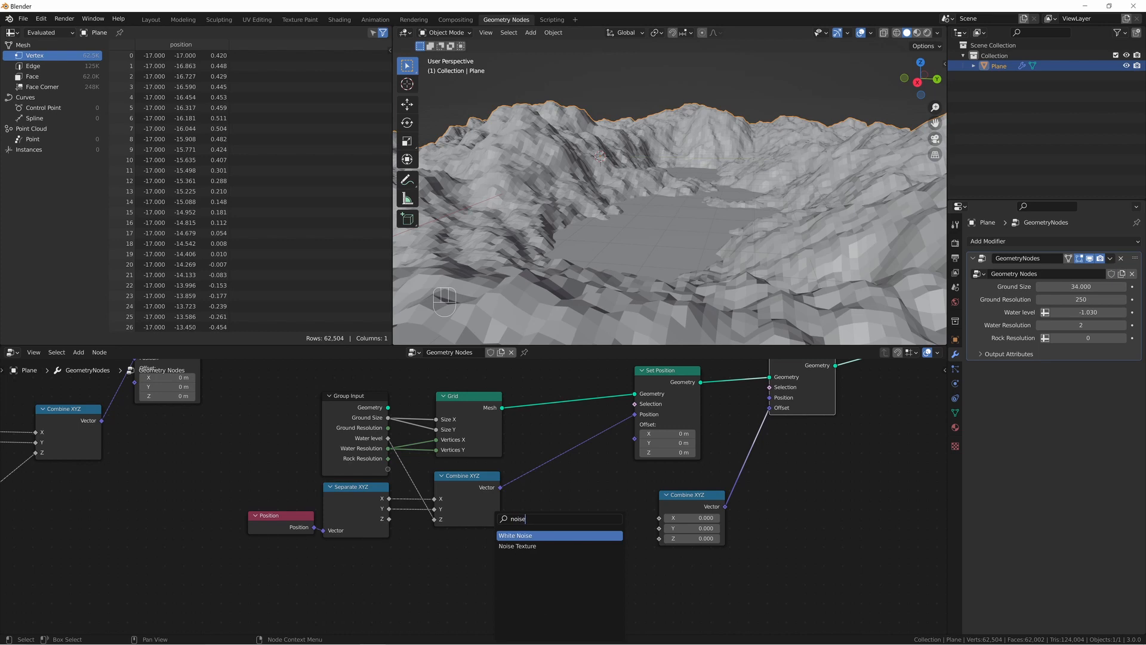
left_click(556, 547)
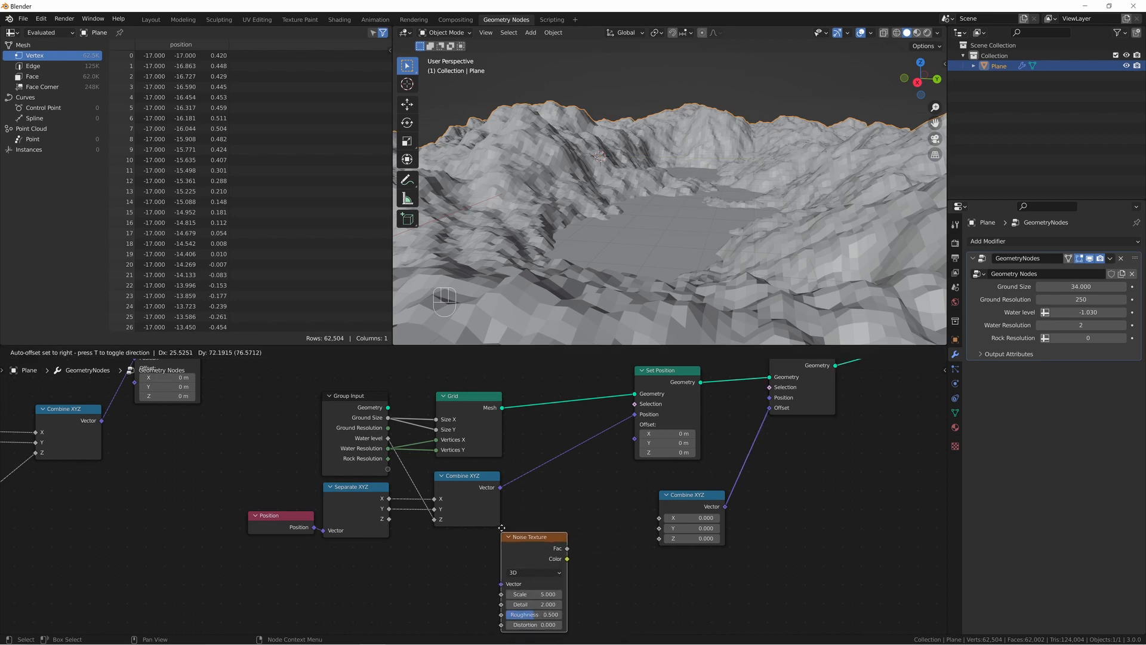
left_click(567, 527)
left_click_drag(569, 540, 660, 539)
- Set the Water Resolution to 100
middle_click_drag(644, 293, 652, 282)
middle_click_drag(696, 161, 698, 176)
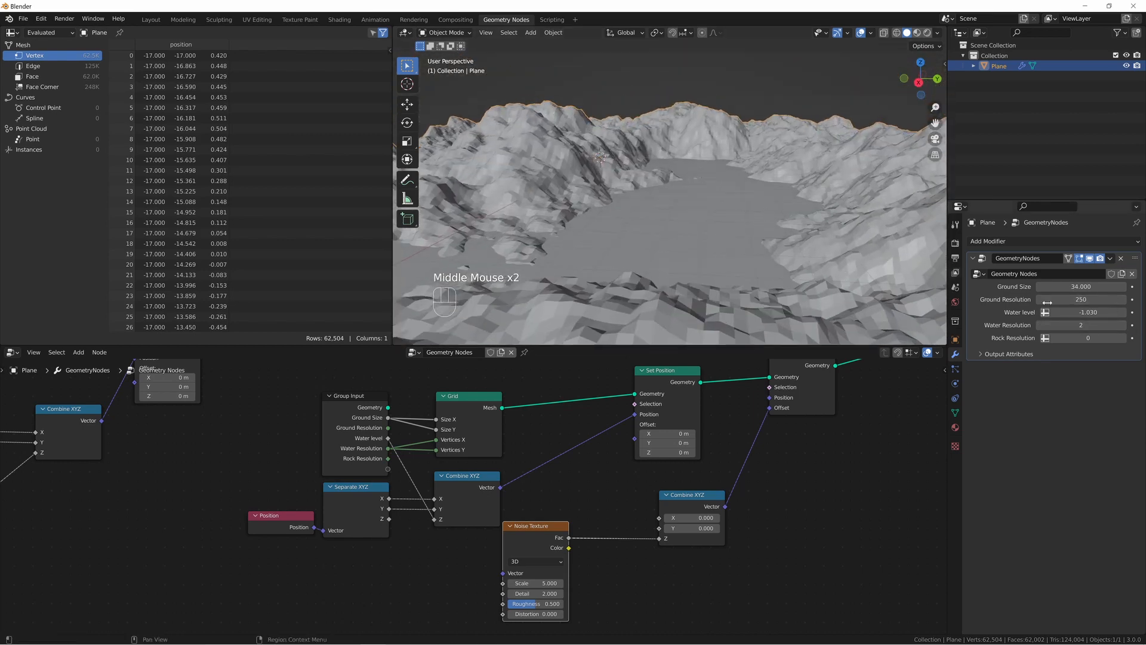
double_click(1084, 325)
type("10")
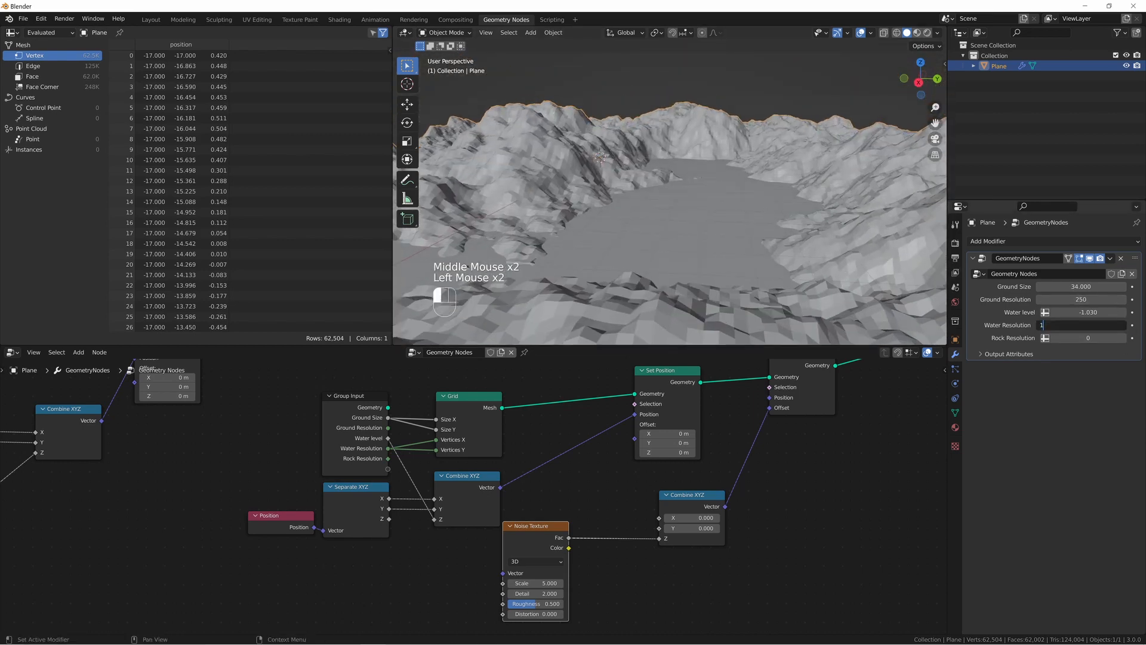
key("Return")
middle_click_drag(660, 240, 655, 251)
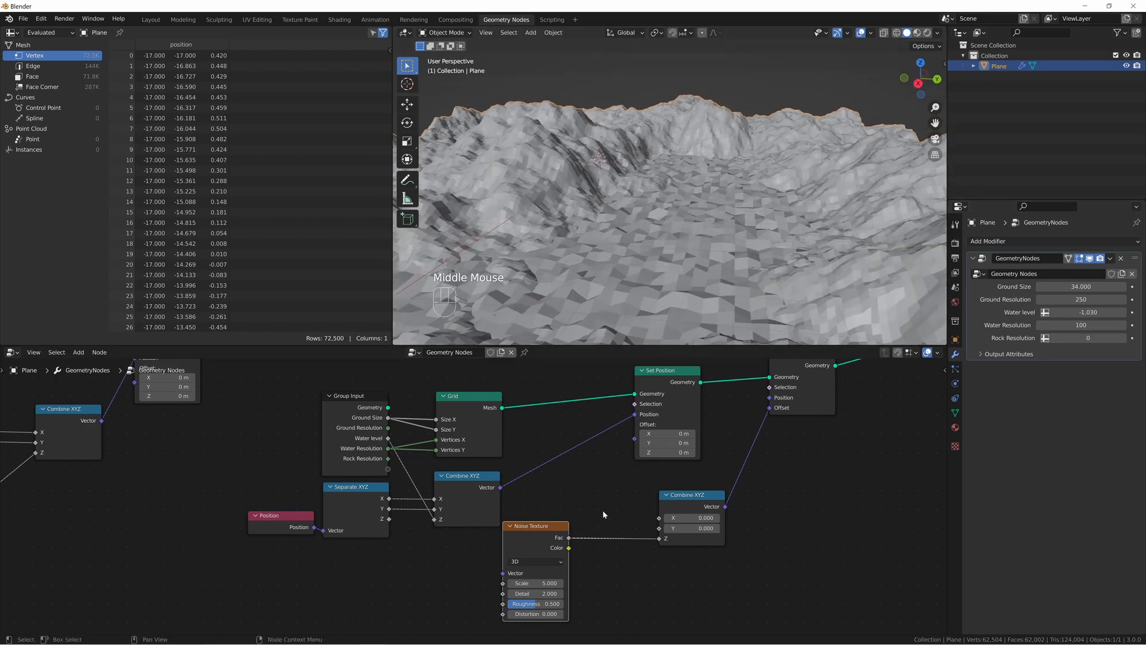
- Insert a Map Range node between the water's Noise Texture and Combine XYZ, and space the nodes apart
key("shift+a")
type("map")
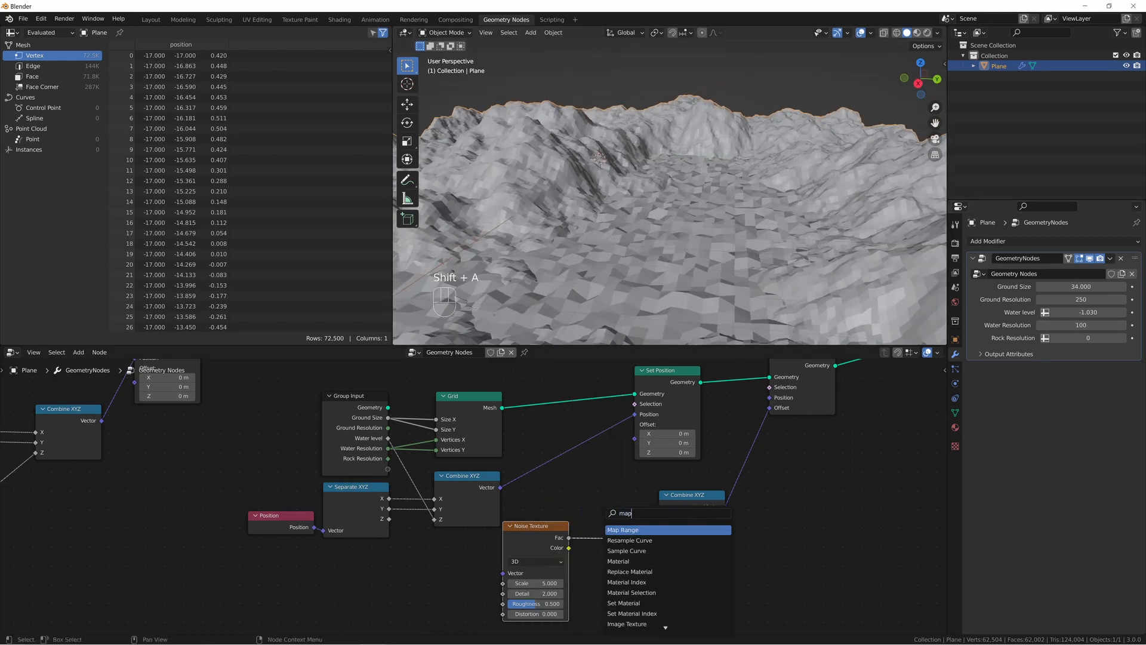
key("Return")
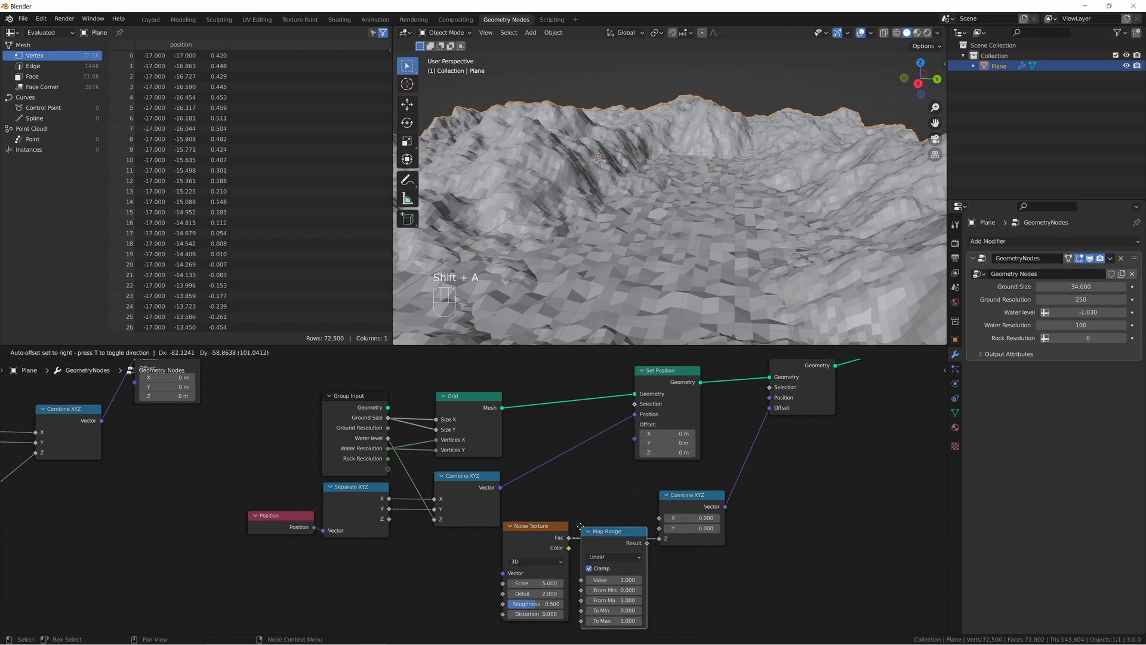
left_click(581, 527)
left_click_drag(541, 540, 507, 557)
- Set the Map Range node's To Min to 0.001 and To Max to -0.001
left_click_drag(642, 610, 642, 621)
type("0.0")
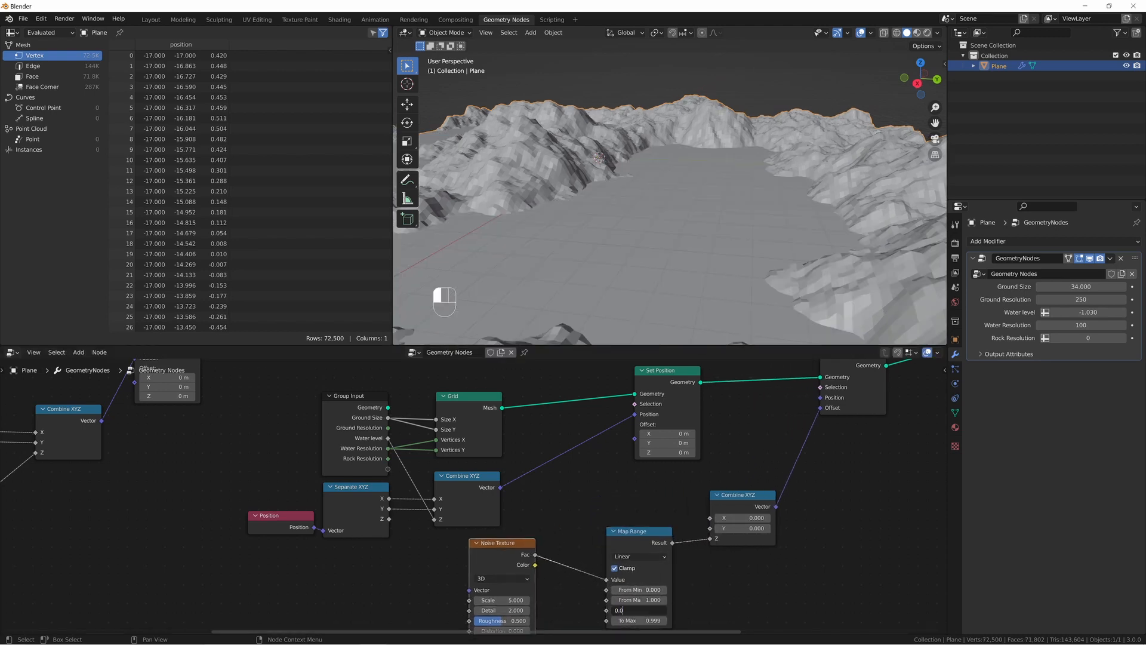
type("01")
key("Return")
left_click(642, 621)
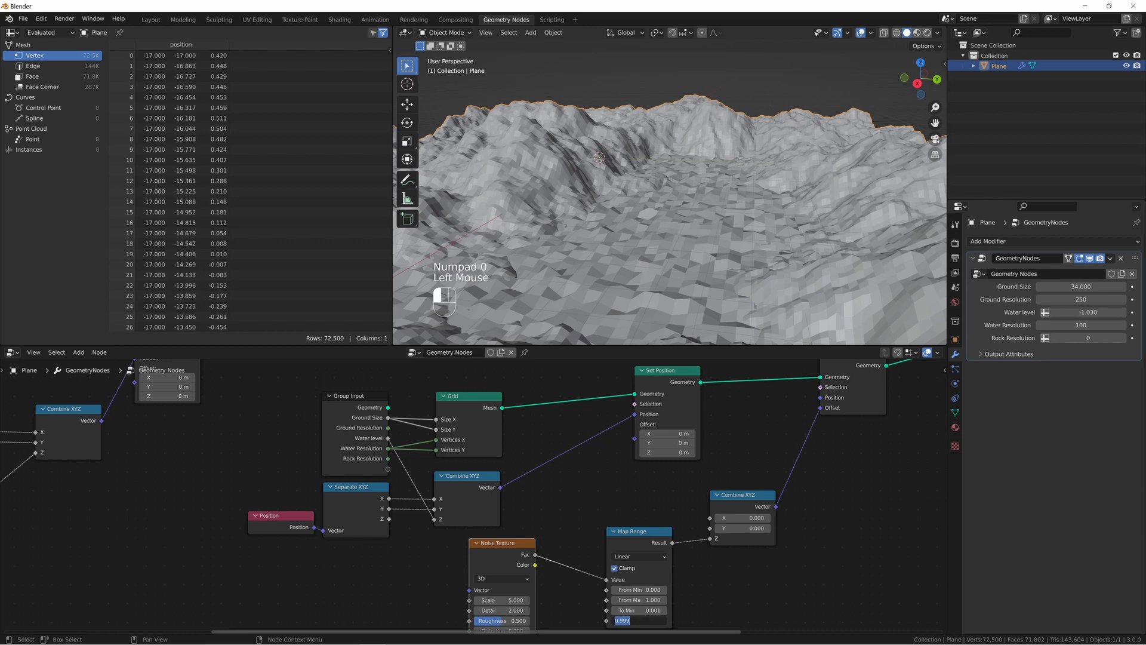
key("BackSpace")
type("-0.001")
key("Return")
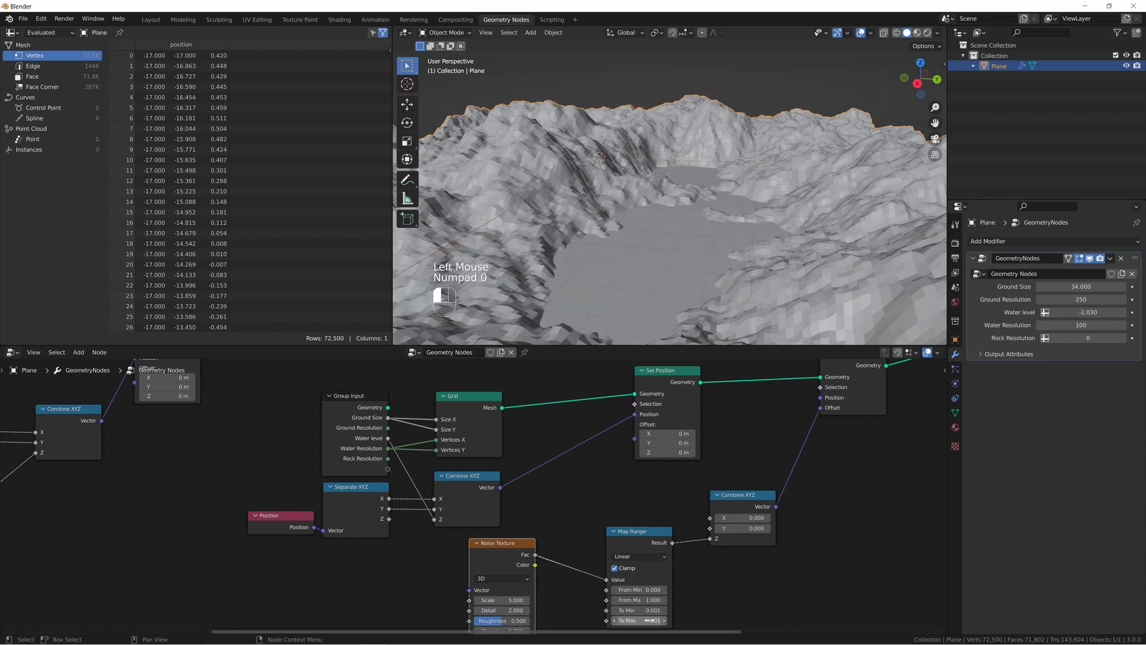
- Inspect the water grid up close in wireframe display, and return the viewport to solid shading
mouse_move(622, 261)
middle_mouse_down()
mouse_move(609, 250)
mouse_move(651, 249)
mouse_move(668, 226)
mouse_move(671, 237)
mouse_move(713, 147)
middle_mouse_up()
scroll(633, 250, "up", 1)
scroll(651, 249, "up", 1)
left_click(897, 33)
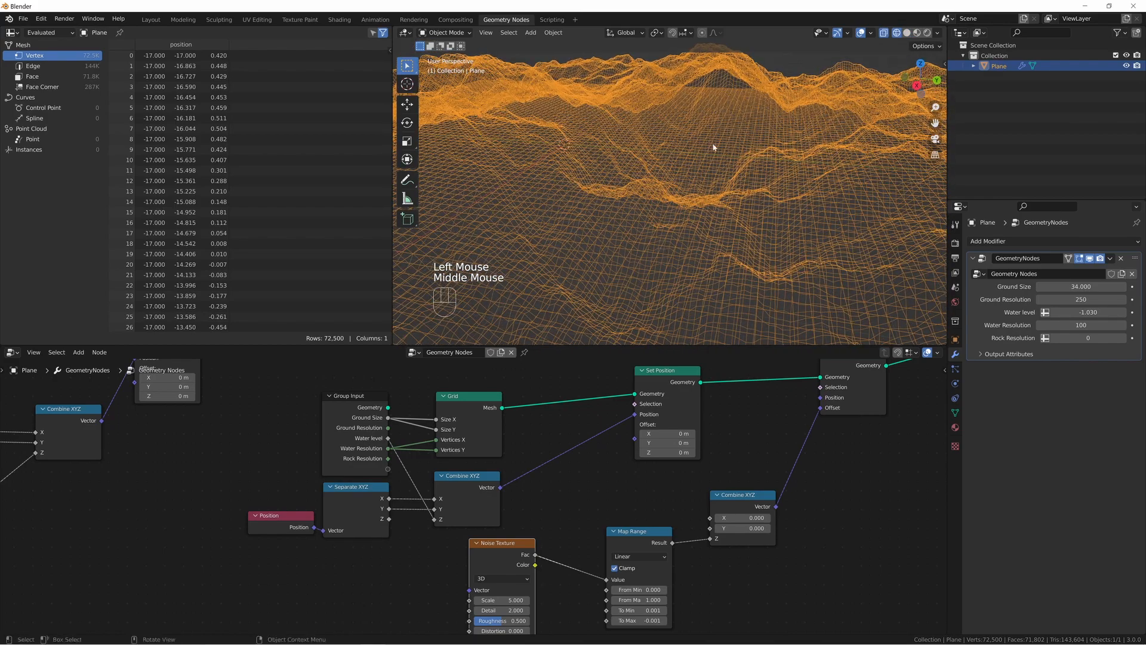
left_click(907, 32)
mouse_move(651, 197)
middle_mouse_down()
mouse_move(660, 184)
mouse_move(612, 211)
mouse_move(622, 218)
middle_mouse_up()
- Compare the water surface with the Map Range node muted and unmuted
middle_click_drag(648, 453, 642, 404)
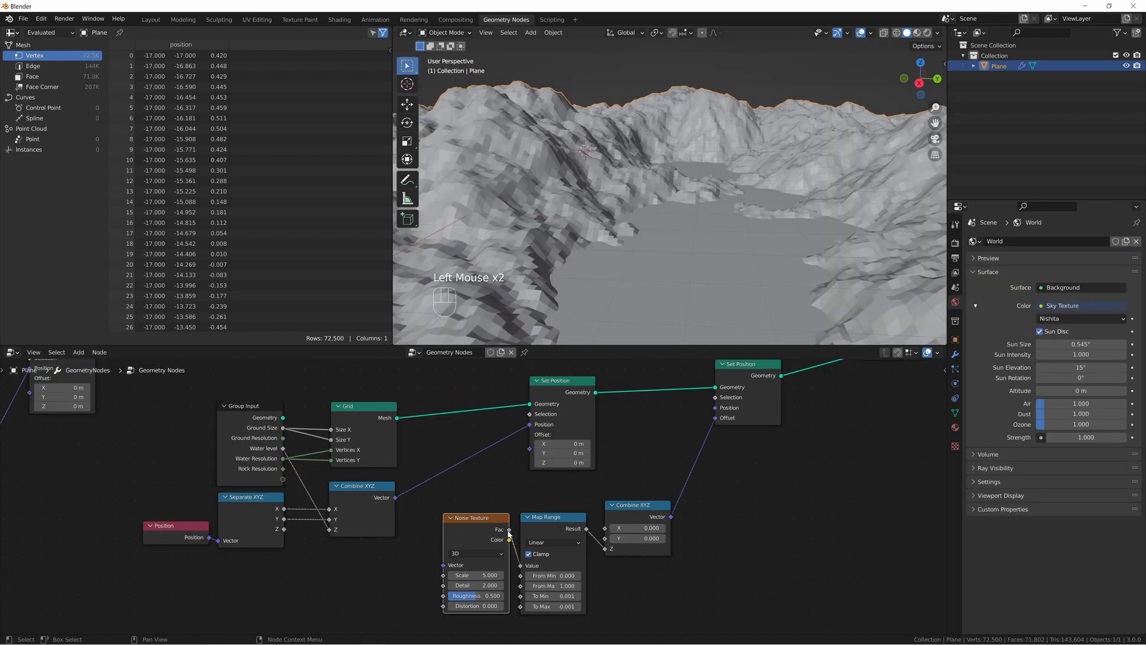
left_click_drag(509, 529, 526, 523)
left_click(578, 528)
key("m")
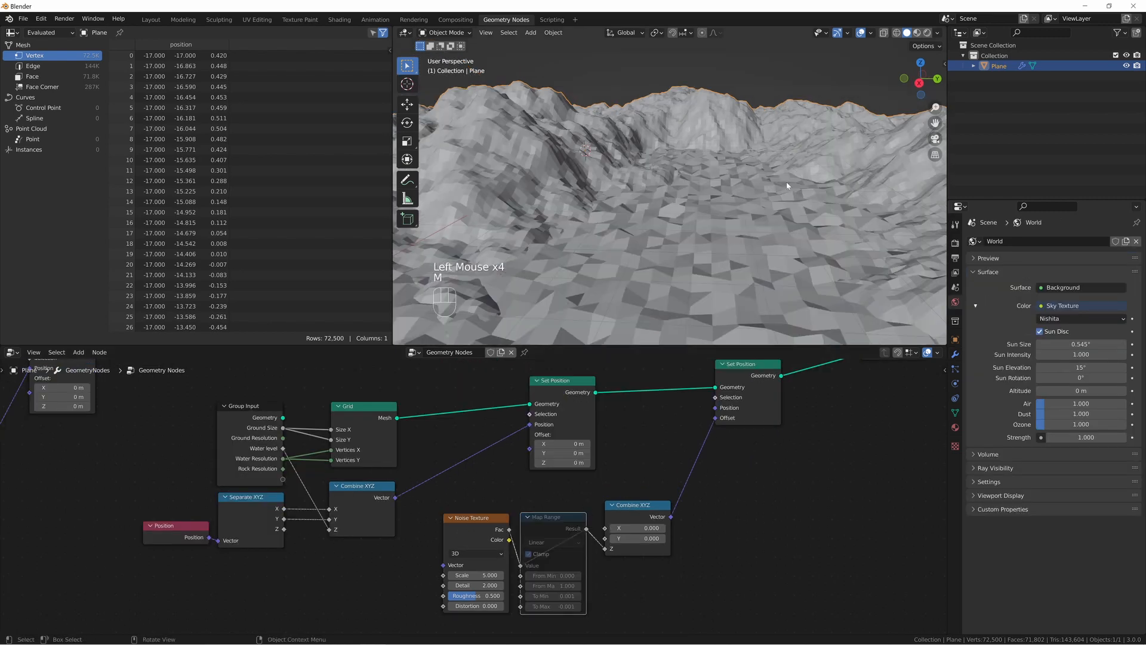
middle_click_drag(734, 222, 725, 212)
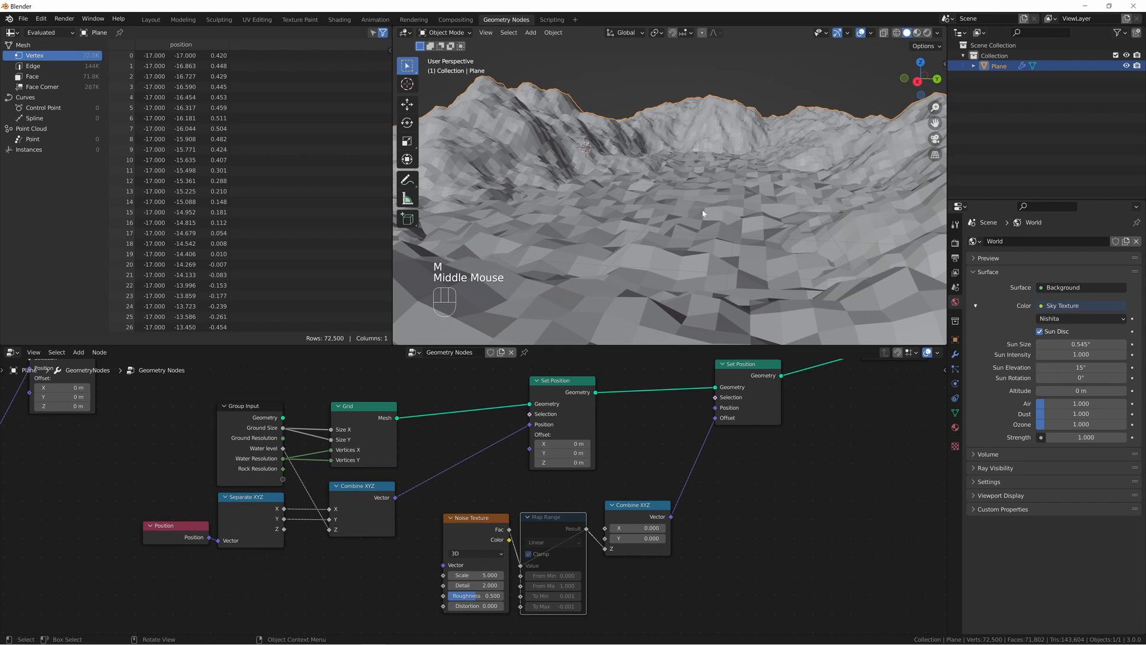
key("m")
left_click(654, 216)
left_click(558, 520)
key("m")
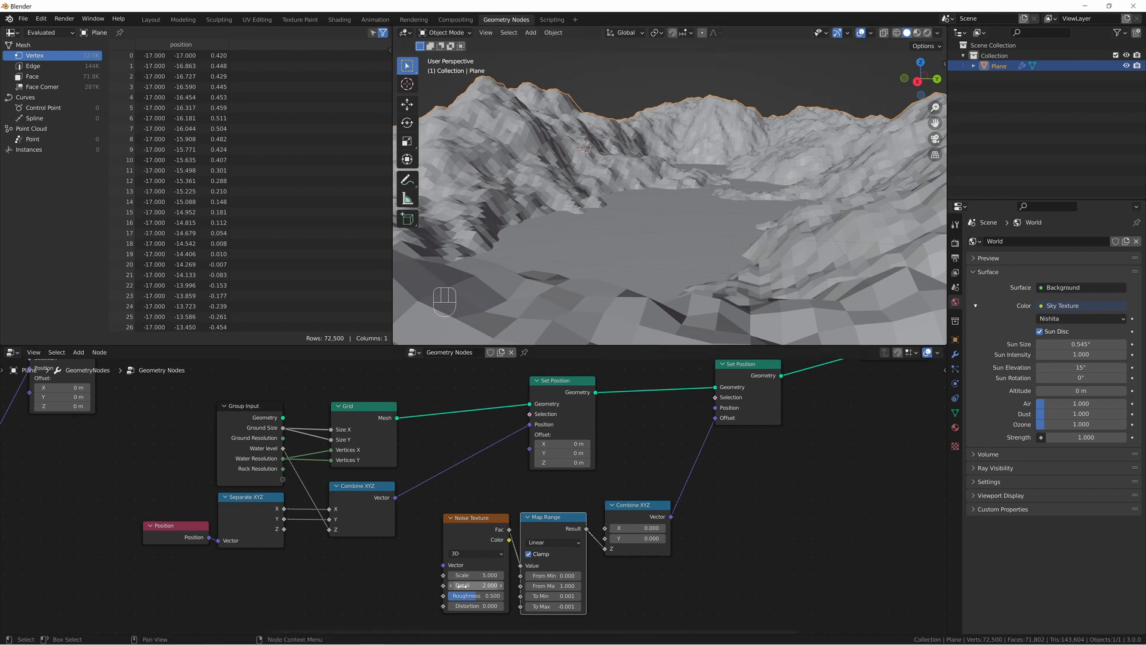
- Switch the water's Noise Texture to 4D and set W to 3.47, Scale to 1.27 and Detail to 15
left_click(476, 553)
left_click(469, 609)
left_click(475, 575)
type("3.47")
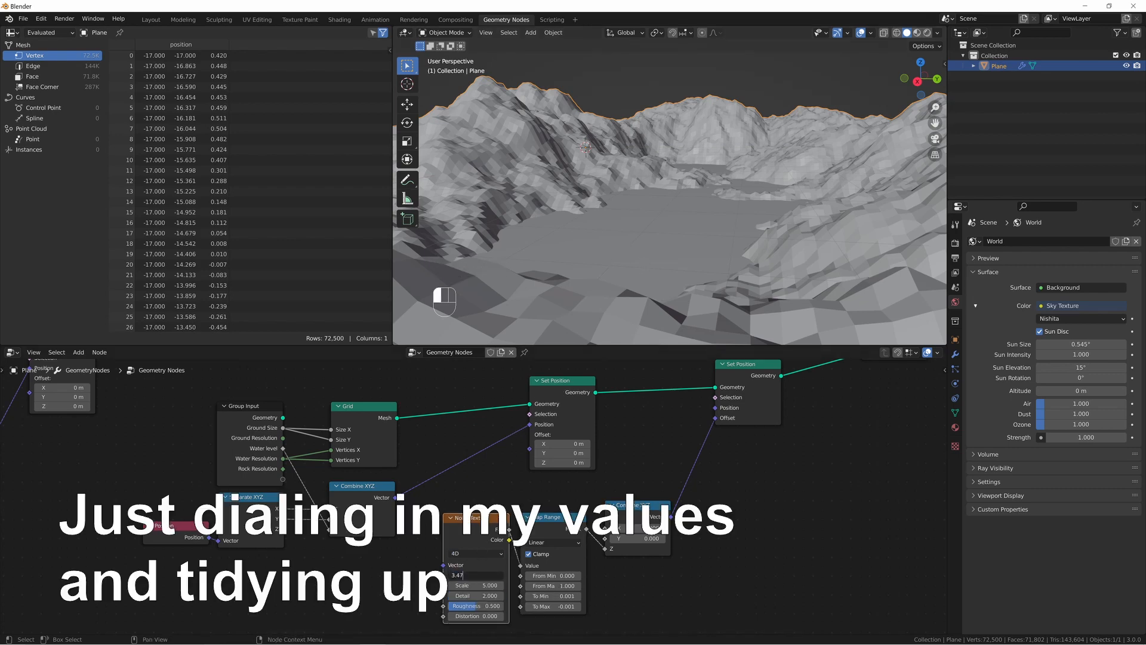
left_click(477, 586)
type("1.27")
key("Tab")
type("15")
key("Return")
- Tidy the wave nodes by moving the second Set Position closer to the first and nudging the Combine XYZ feeding its Offset
middle_click_drag(410, 440, 403, 475)
scroll(404, 475, "down", 3)
left_click_drag(608, 458, 585, 471)
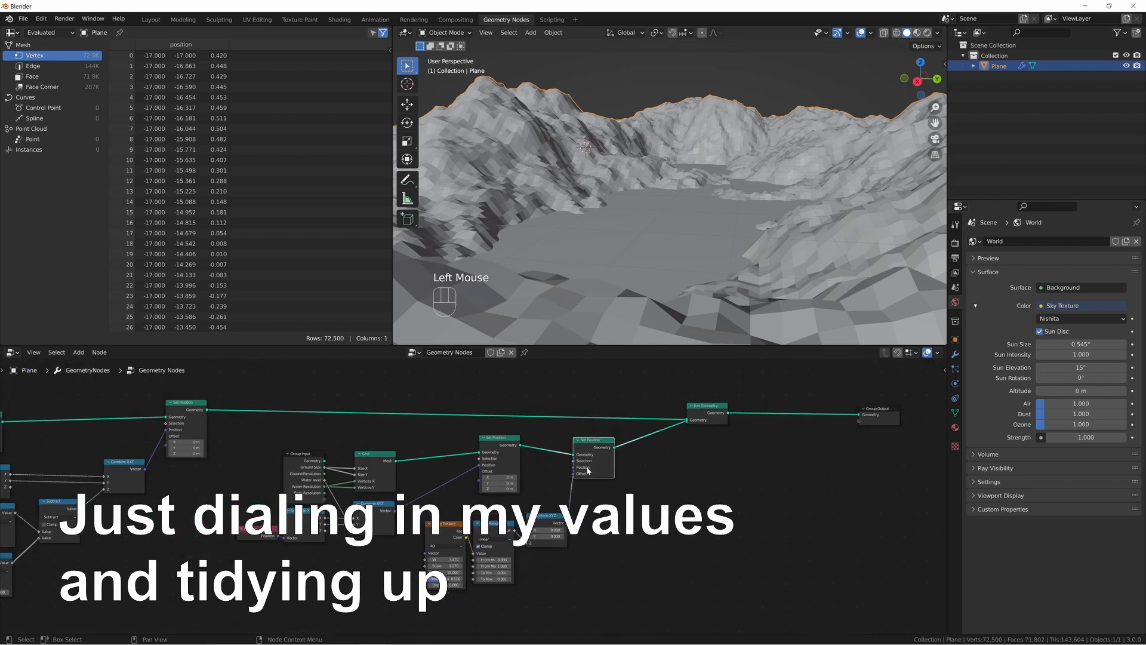
left_click(496, 523)
left_click_drag(548, 517, 550, 524)
left_click(773, 553)
- Add a frame around all the water nodes, label it Water, and place it below the main geometry link
key("shift+a")
left_click(650, 495)
left_click_drag(227, 441, 615, 618)
left_click_drag(593, 441, 673, 501)
key("F2")
type("Water")
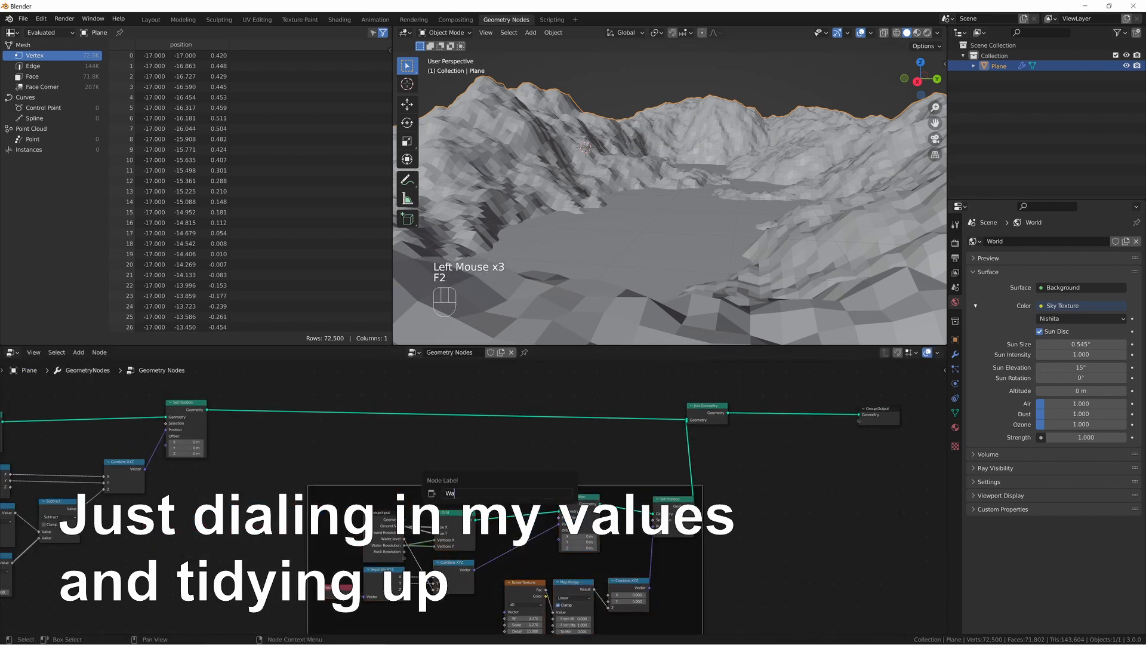
key("Return")
left_click_drag(517, 494, 475, 442)
- Try a Ground Resolution of 500 in the geometry nodes modifier and inspect the terrain's detail
middle_click_drag(731, 152, 742, 184)
left_click(955, 355)
scroll(759, 527, "down", 1)
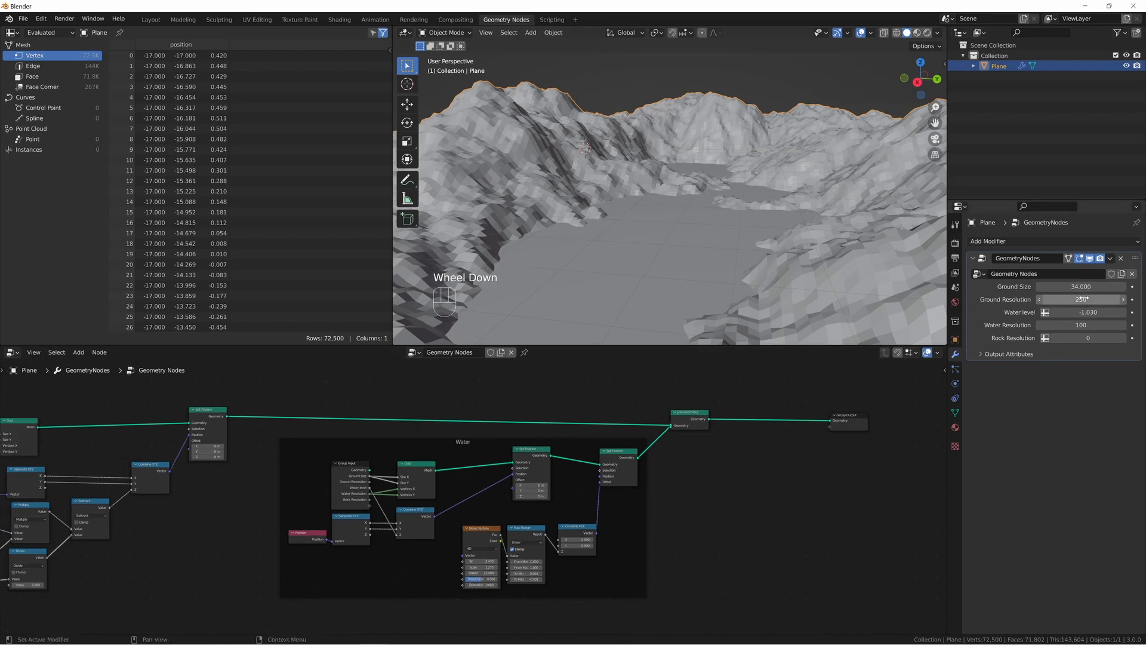
left_click(1064, 299)
left_click(1049, 439)
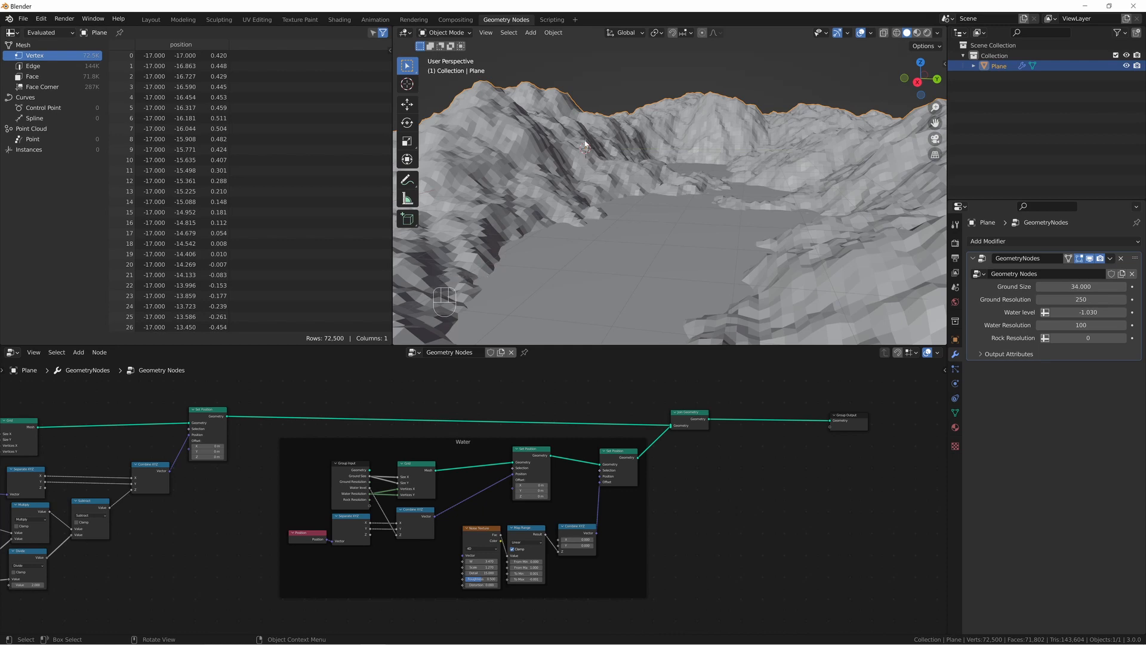
left_click(1081, 299)
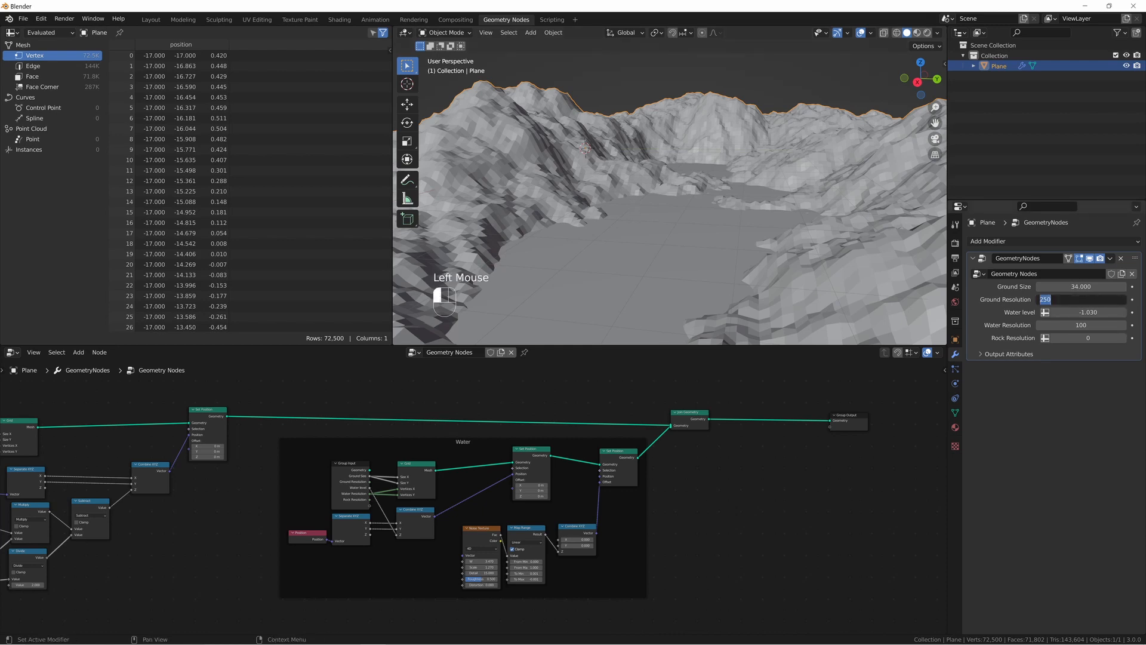
type("500")
key("Return")
middle_click_drag(603, 200, 651, 197)
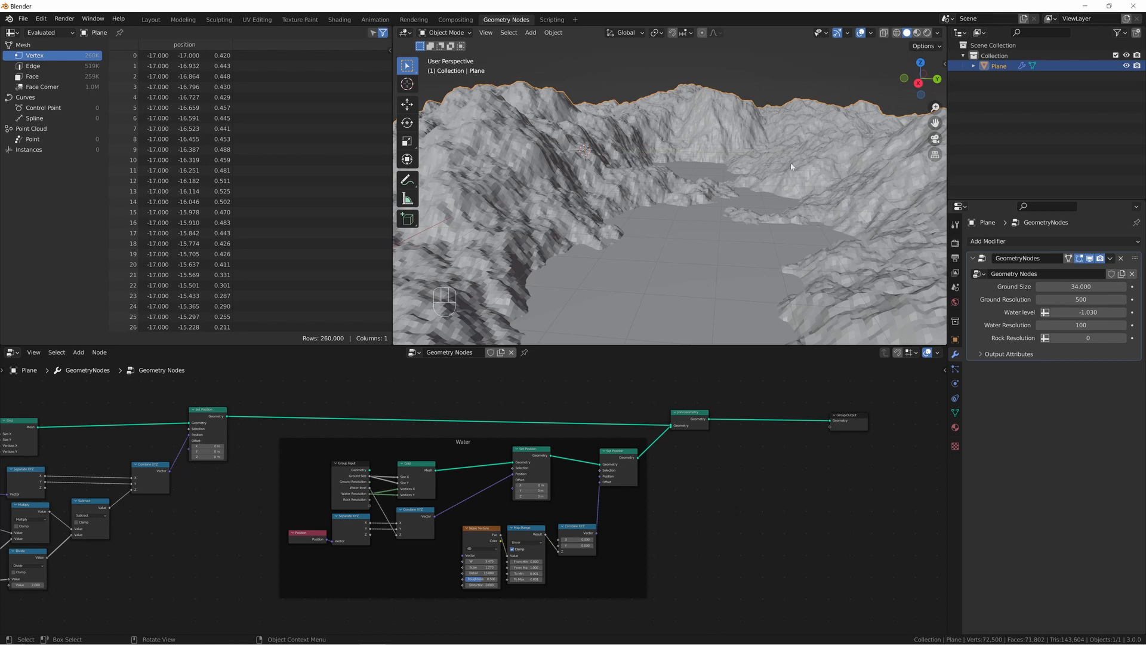
- Lower the Water level to -1.081 and set the Ground Resolution to 250
left_click_drag(1093, 312, 1082, 312, "shift")
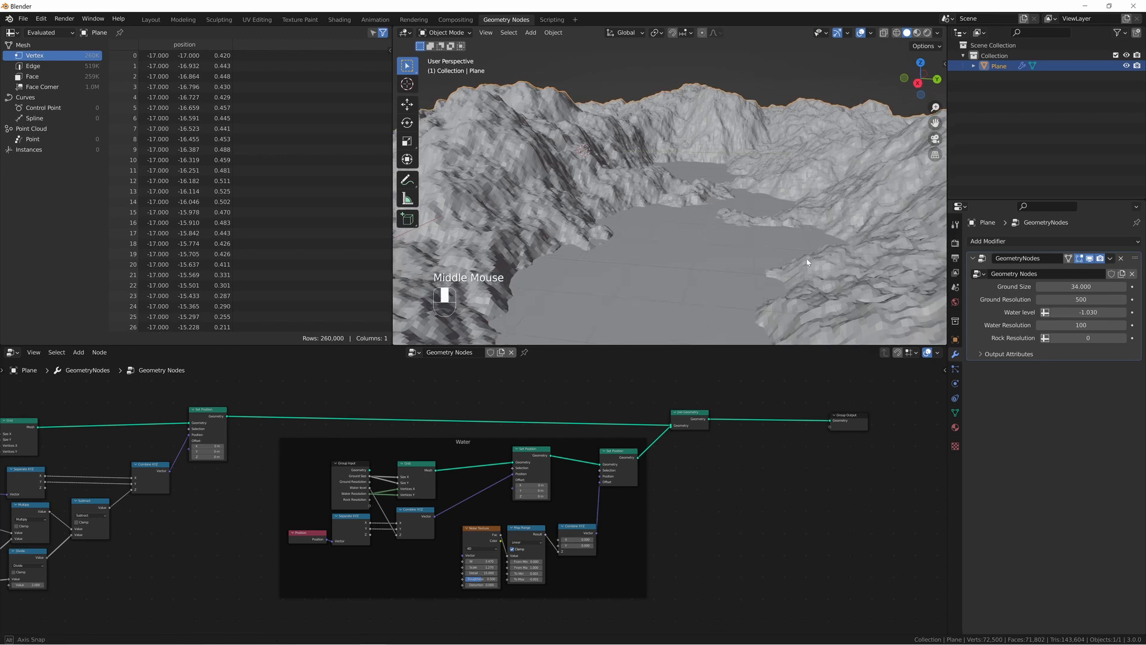
left_click(1097, 297)
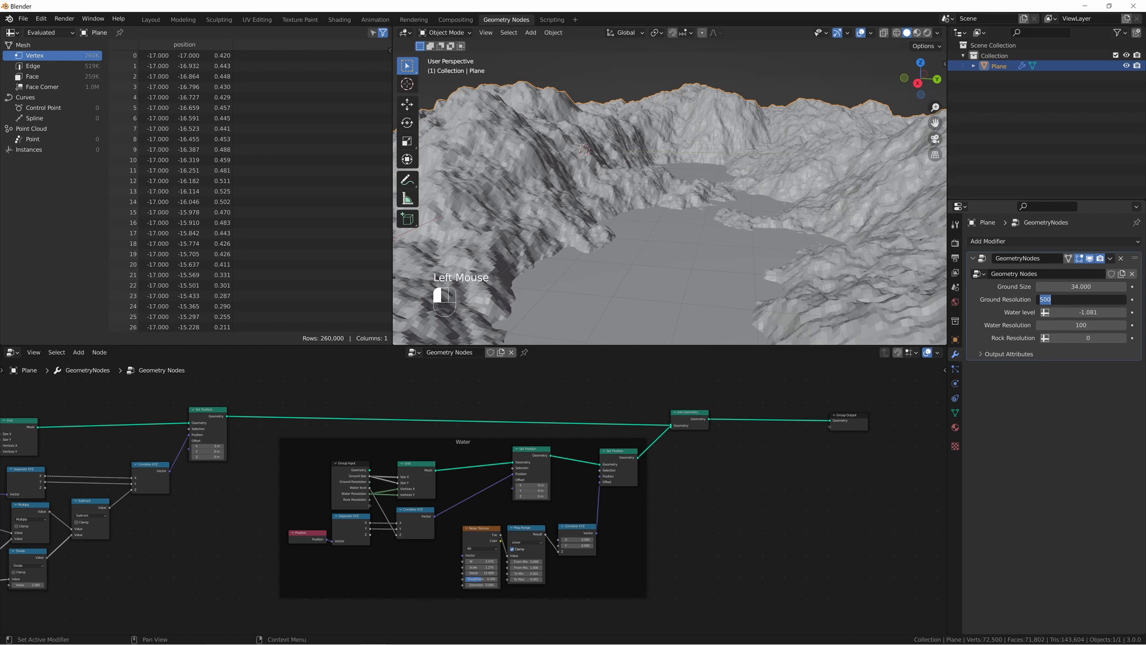
type("250")
key("Return")
double_click(748, 496)
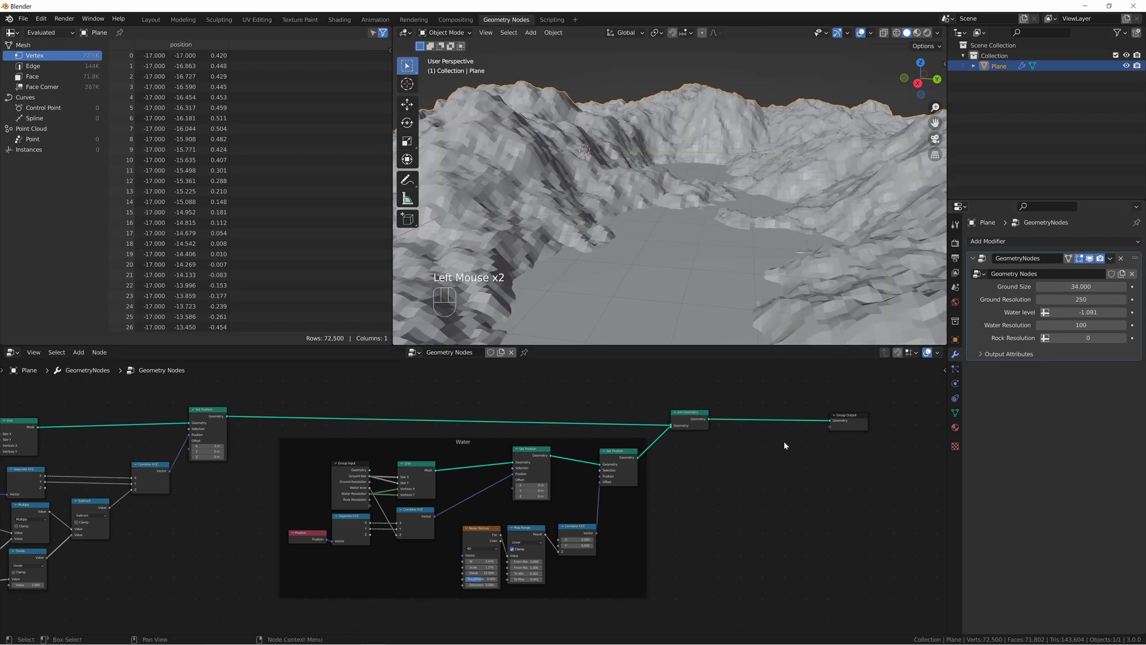
middle_click_drag(675, 274, 665, 290)
scroll(661, 293, "down", 2)
scroll(662, 290, "up", 1)
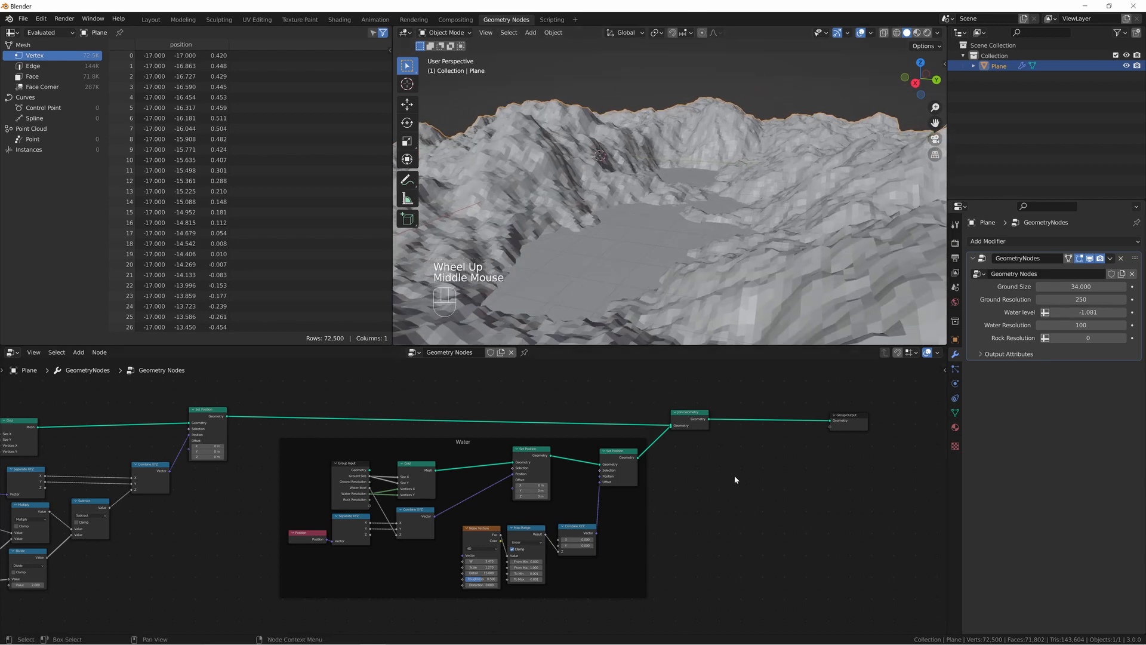
middle_click_drag(734, 475, 777, 519)
middle_click_drag(585, 424, 599, 438)
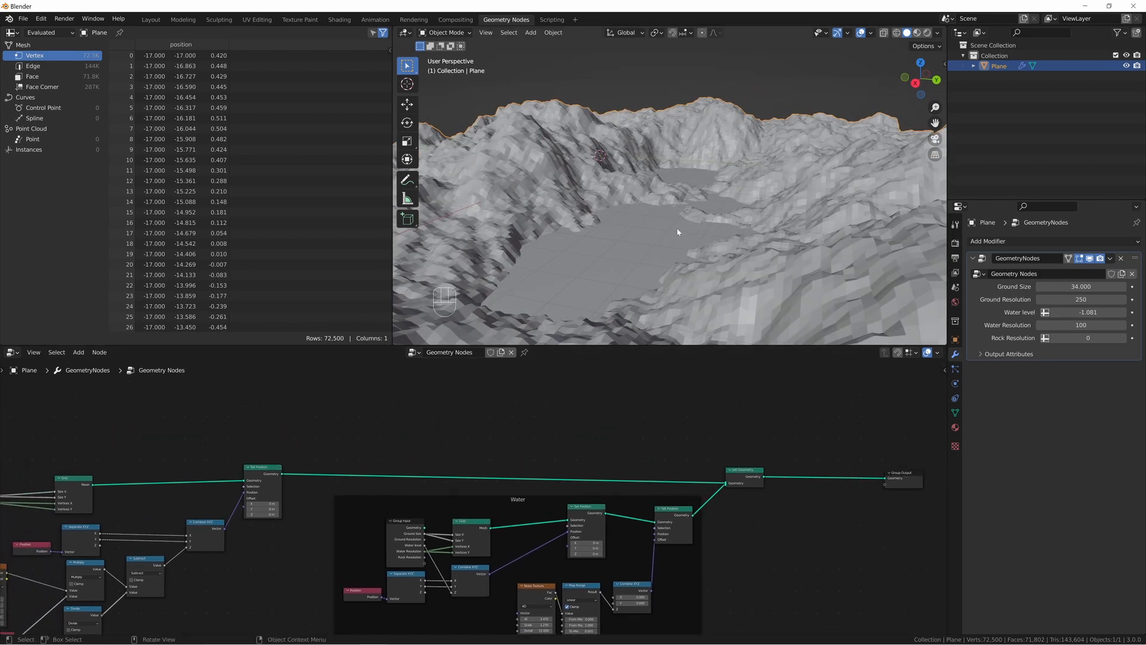
middle_click_drag(770, 125, 794, 115)
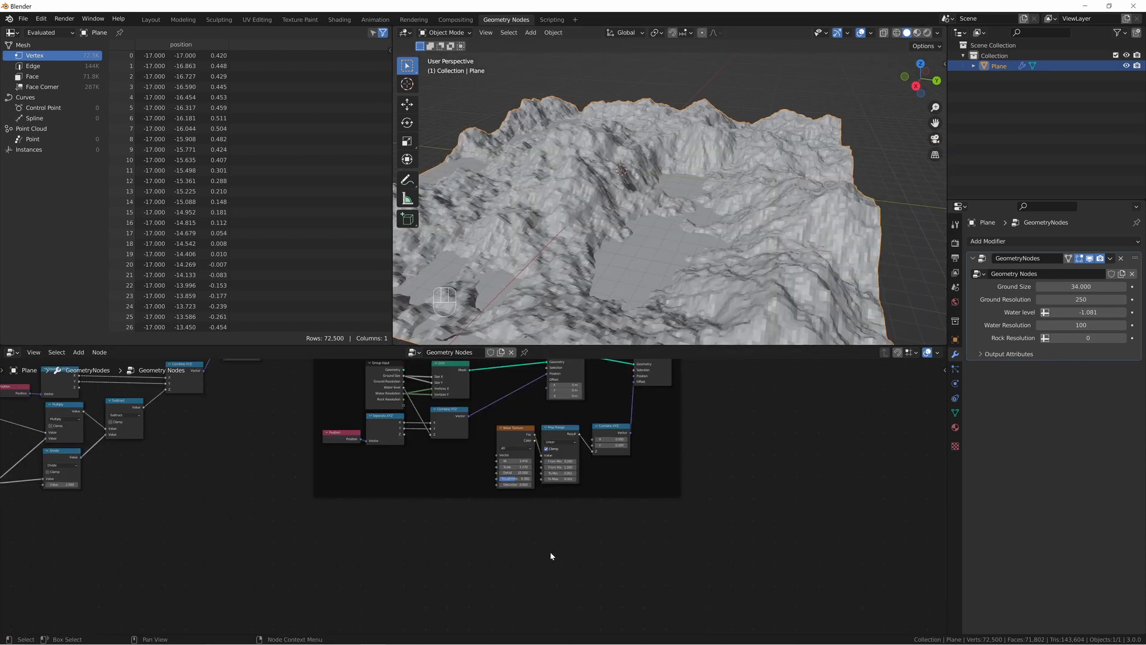
- Add a Distribute Points on Faces node below the Water frame
key("shift+a")
type("mo")
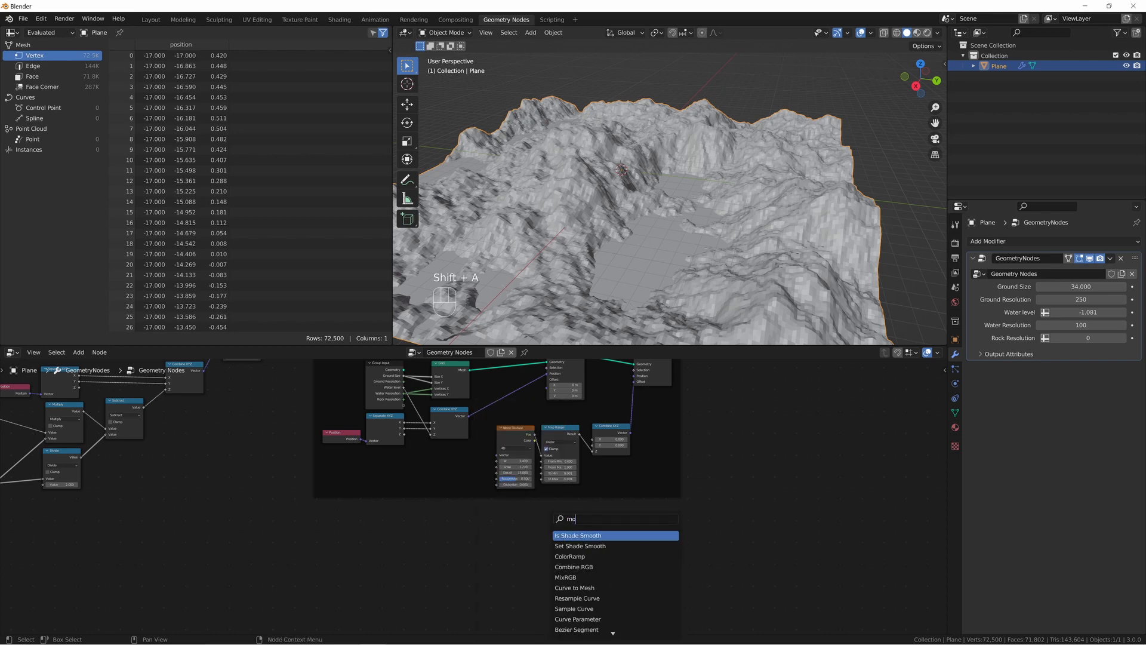
key("BackSpace")
key("BackSpace")
type("distr")
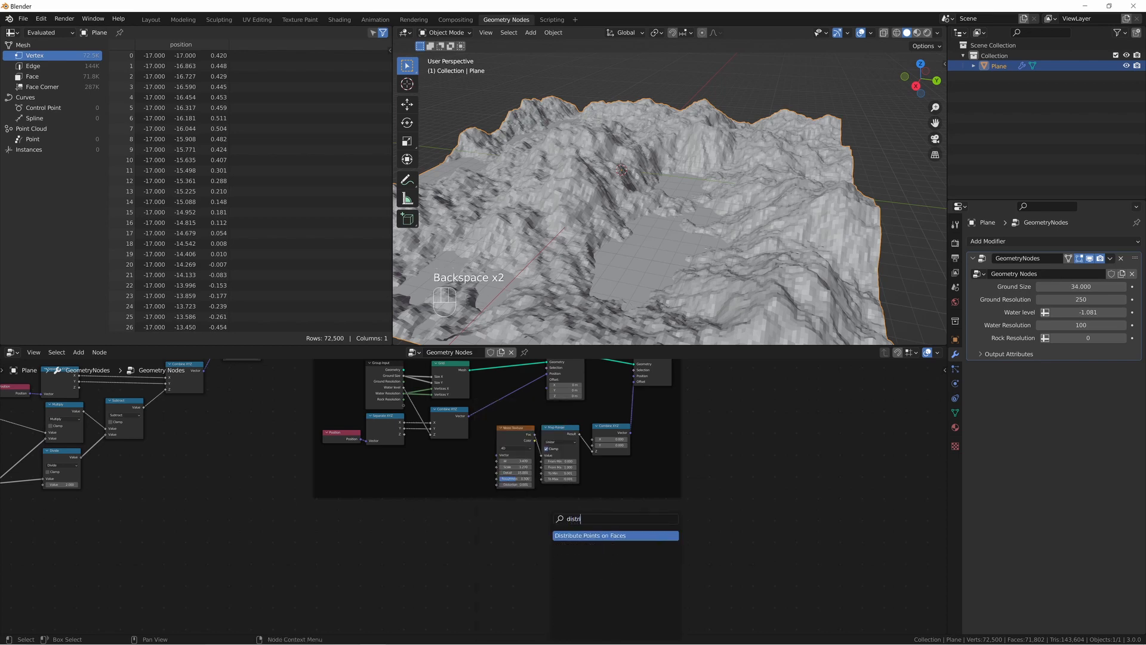
key("Return")
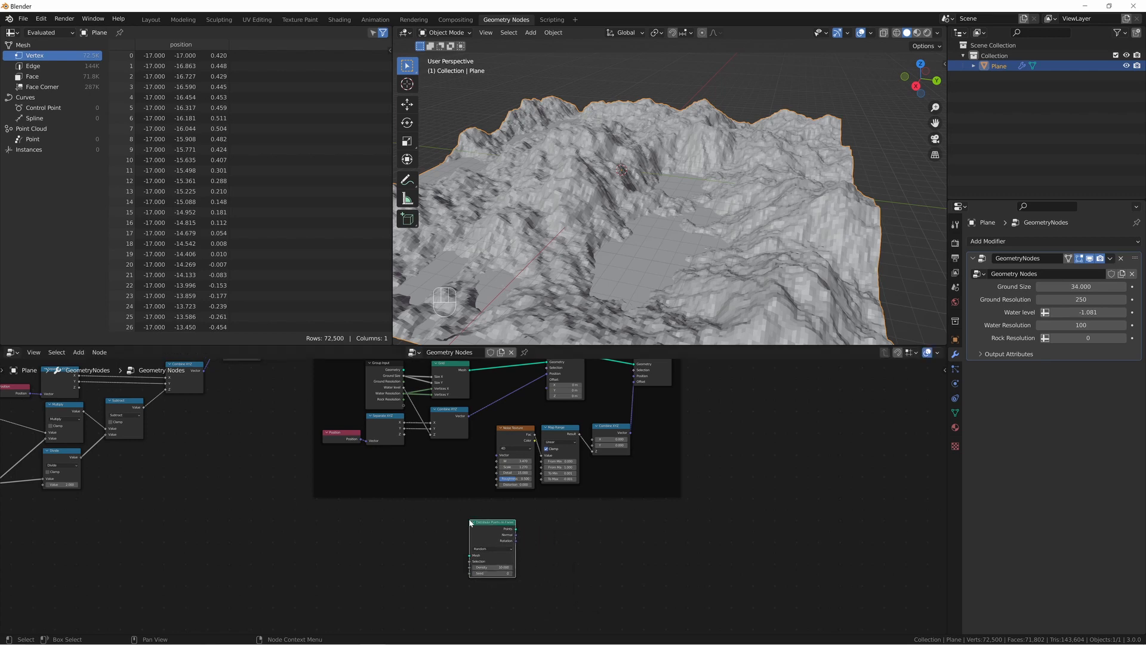
- Preview only the ground by sending its Set Position geometry straight to the output
middle_click_drag(310, 438, 397, 463)
middle_click_drag(363, 394, 416, 469)
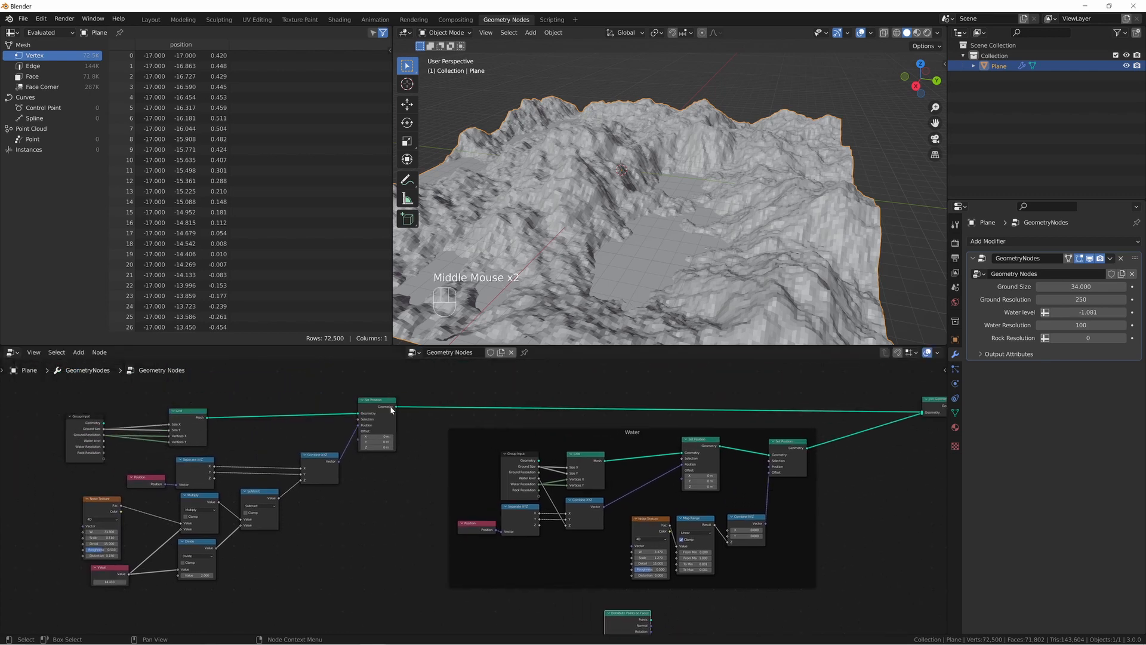
left_click(383, 408, "alt+shift")
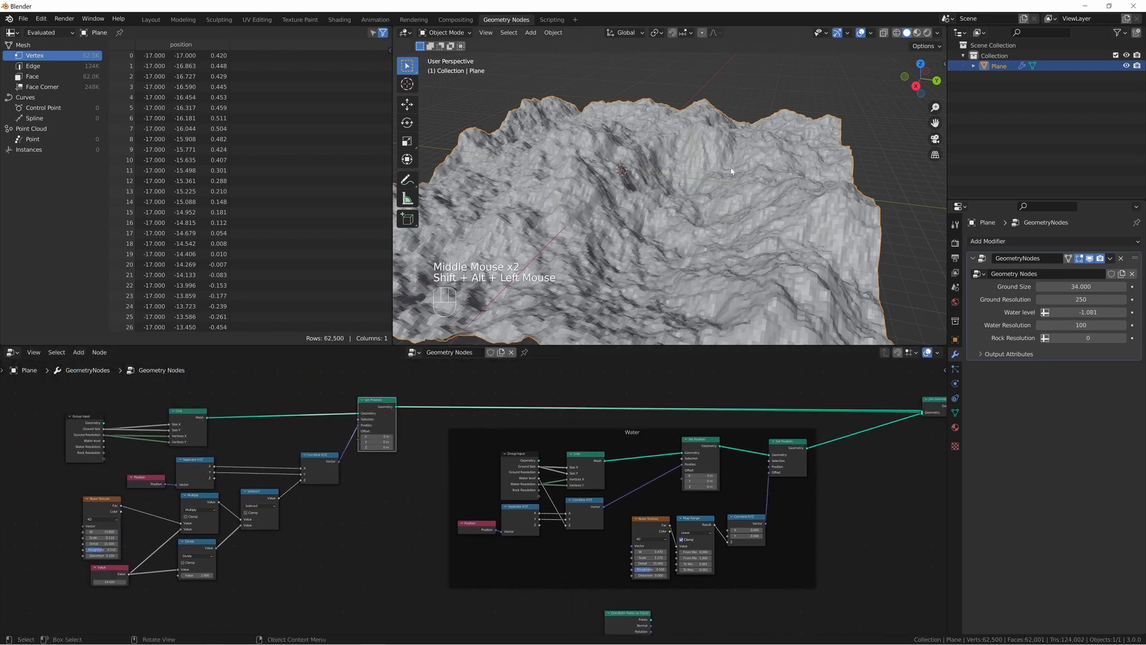
- Feed the ground Set Position geometry into the Distribute Points on Faces mesh input and preview the resulting points
middle_click_drag(400, 426, 394, 396)
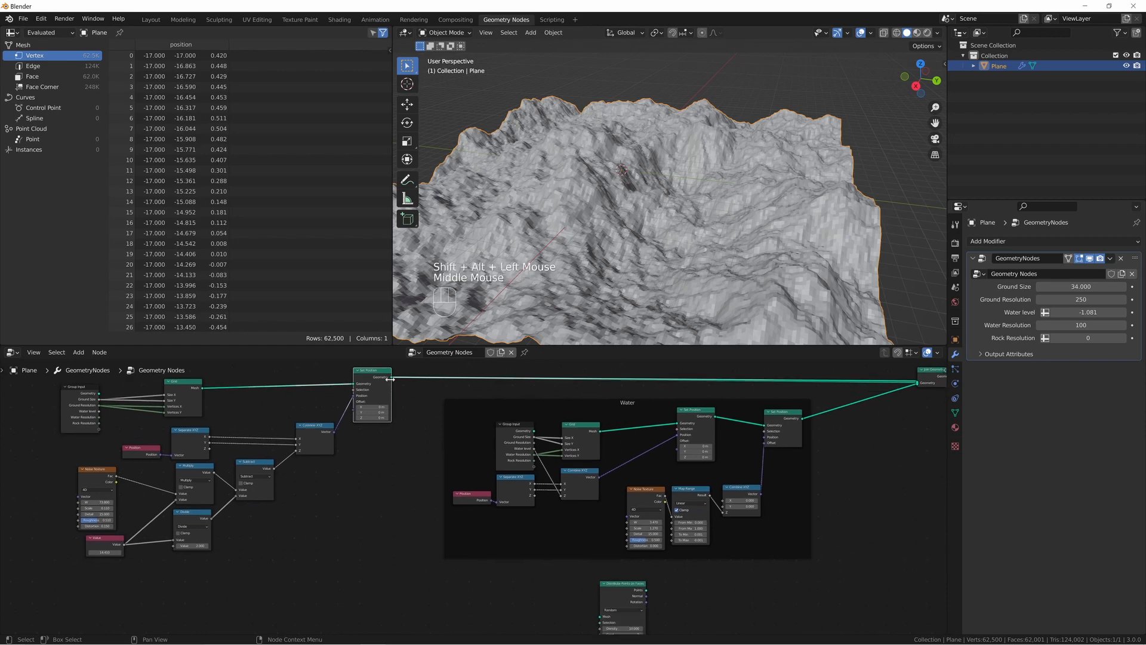
left_click_drag(390, 379, 599, 598)
left_click(611, 572, "alt+shift")
middle_click_drag(603, 239, 674, 396)
scroll(768, 558, "up", 2)
middle_click_drag(724, 543, 724, 480)
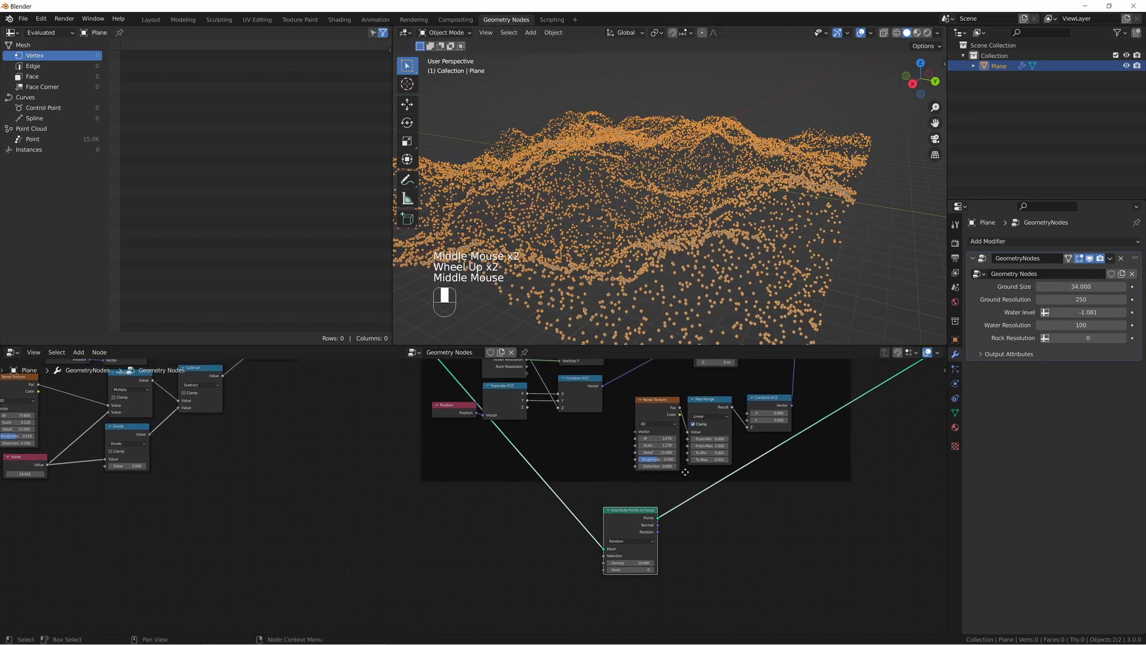
middle_click_drag(633, 253, 641, 250)
scroll(711, 548, "up", 4)
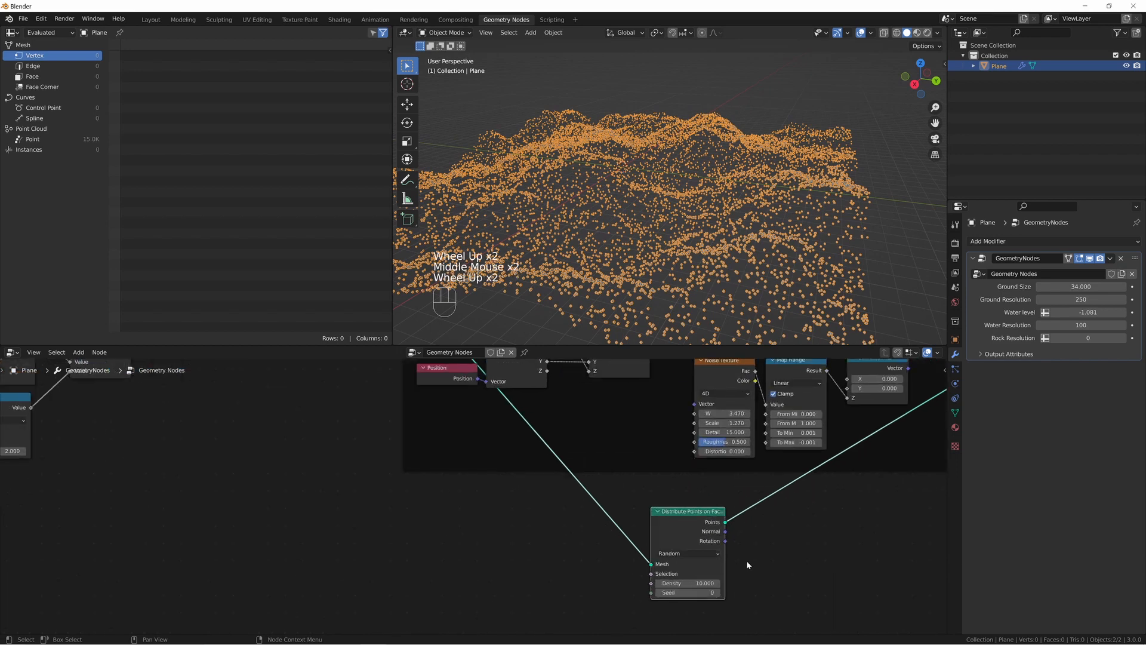
- Add a Math node beside the Distribute Points on Faces node
left_click(493, 546)
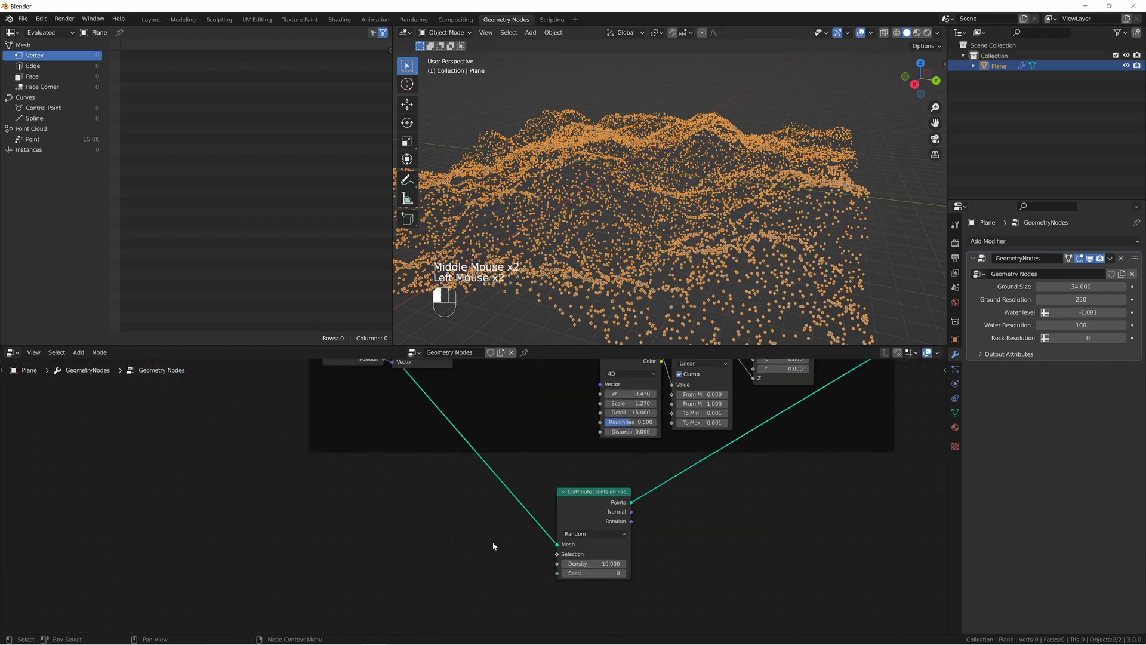
key("shift+a")
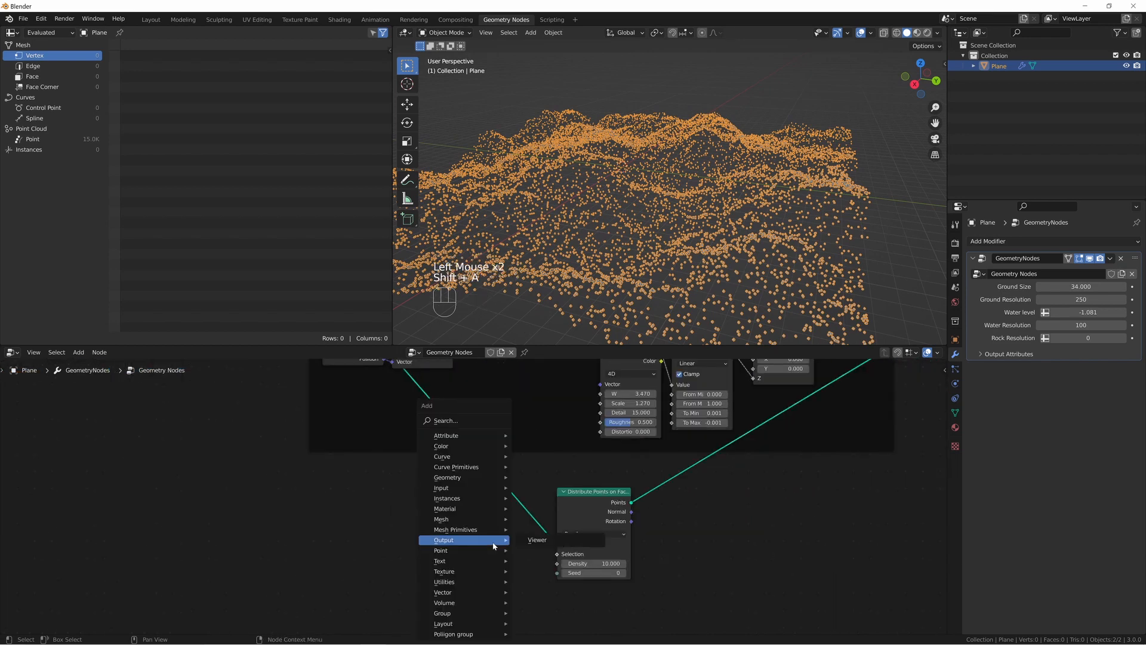
type("smat")
key("Return")
left_click(396, 509)
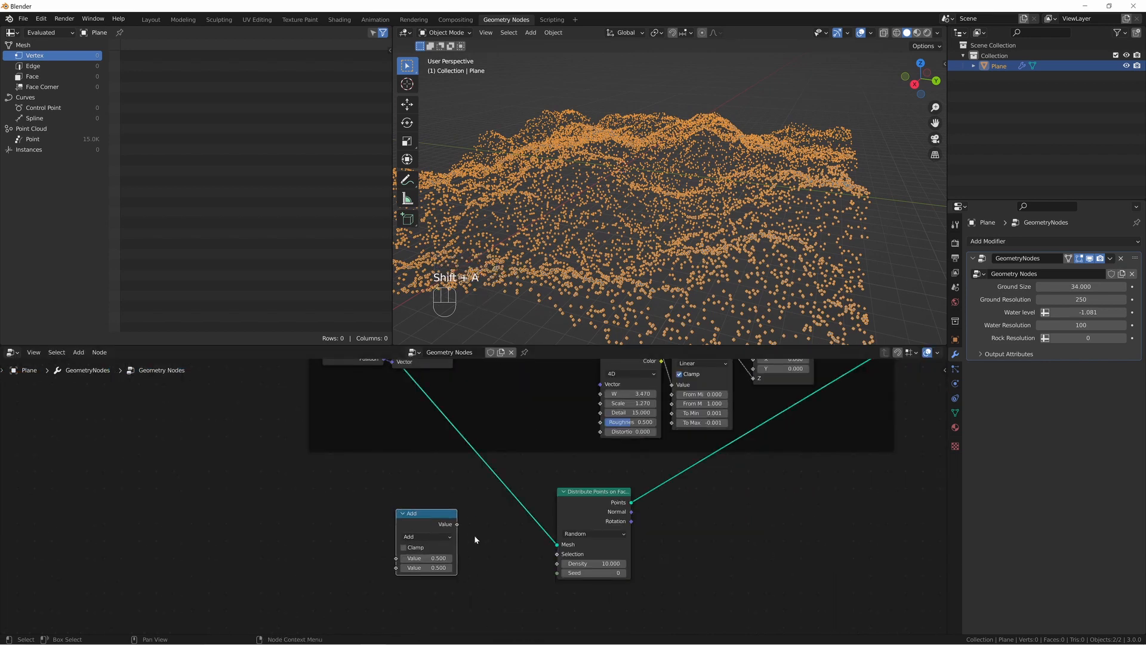
- Preview the ground alone, followed by the joined ground and water, and inspect the terrain in the viewport
middle_click_drag(679, 446, 734, 639)
left_click(274, 386, "alt+shift")
middle_click_drag(607, 200, 614, 232)
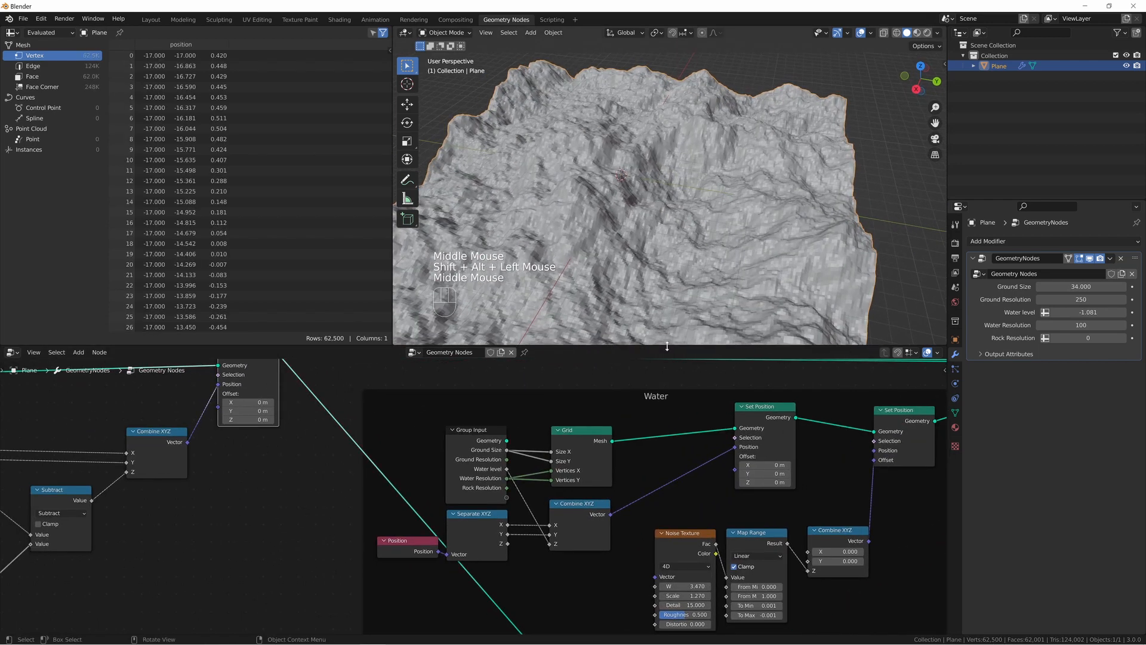
middle_click_drag(827, 478, 569, 509)
left_click(909, 386, "alt+shift")
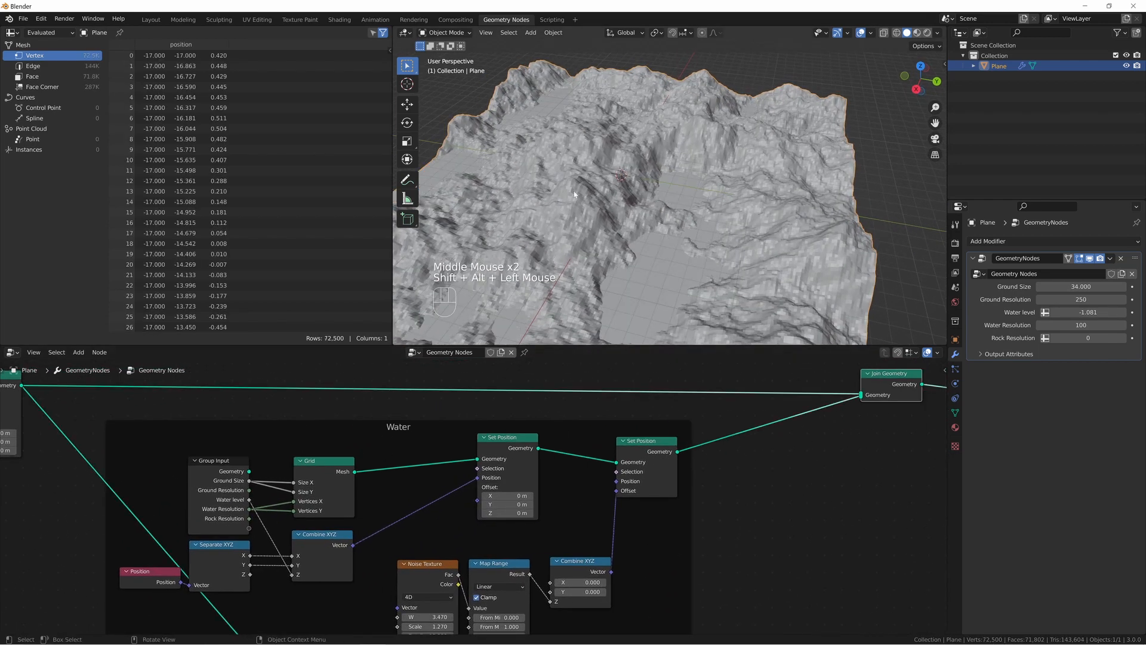
middle_click_drag(588, 215, 597, 204)
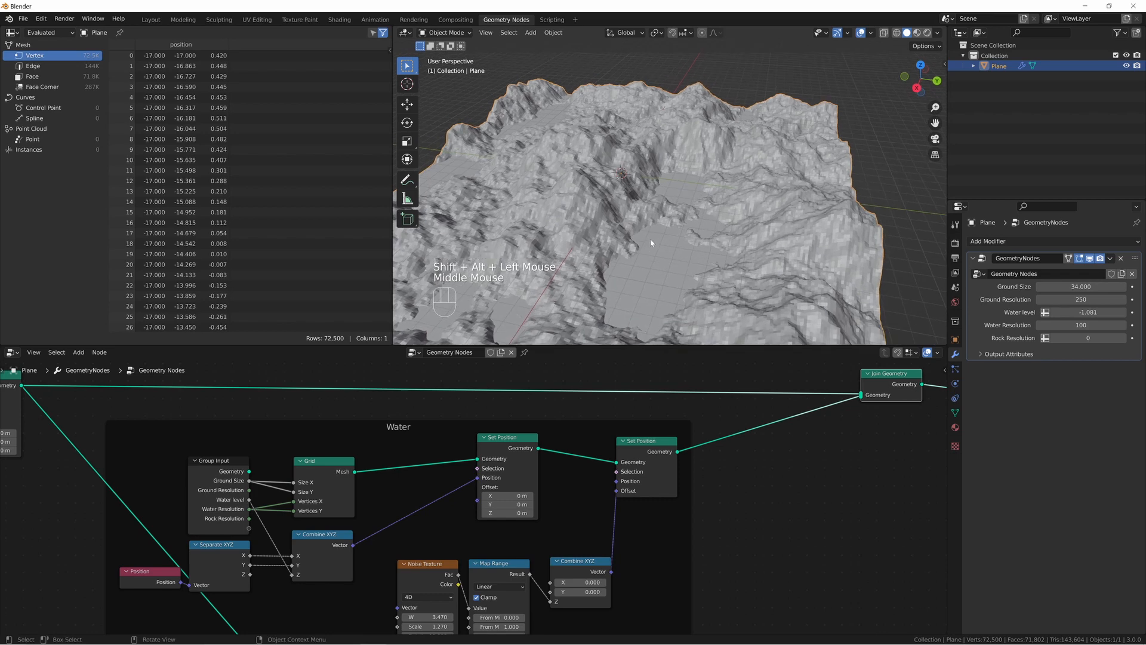
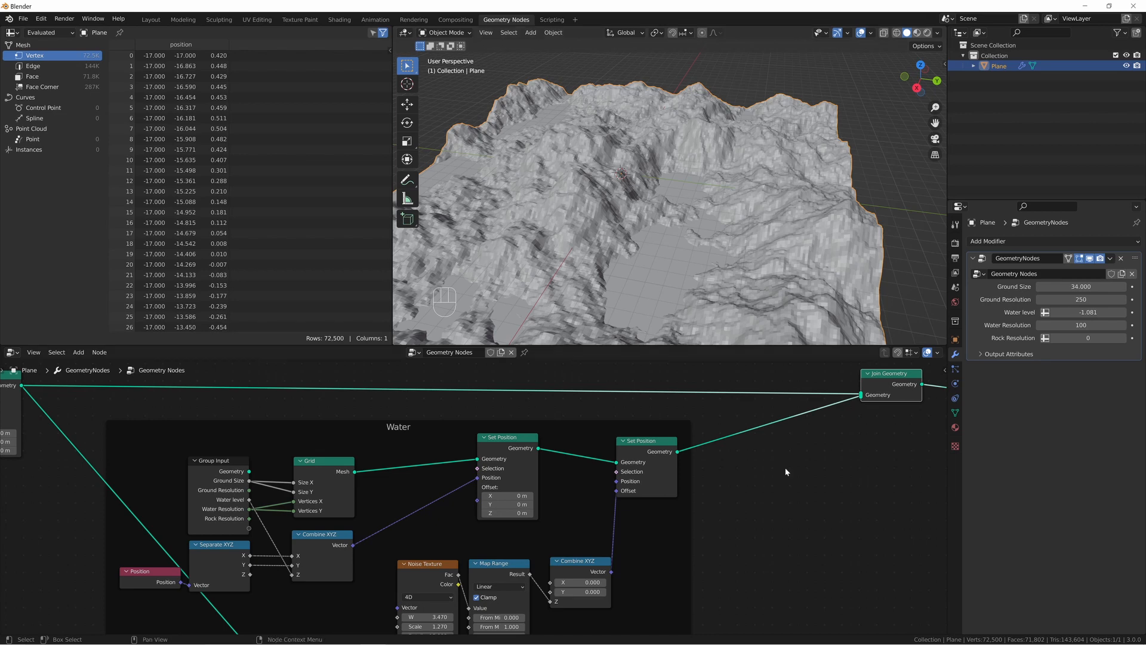
- Preview the Distribute Points on Faces output again and examine the point distribution from above and at an angle
middle_click_drag(786, 468, 837, 618)
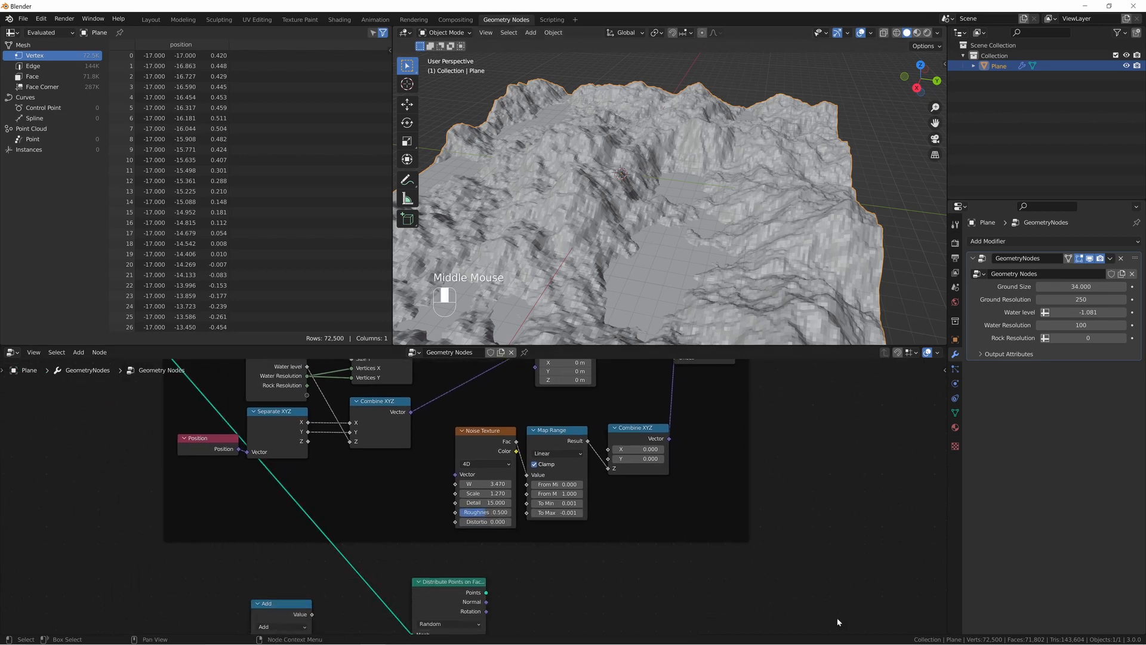
left_click(435, 589, "alt+shift")
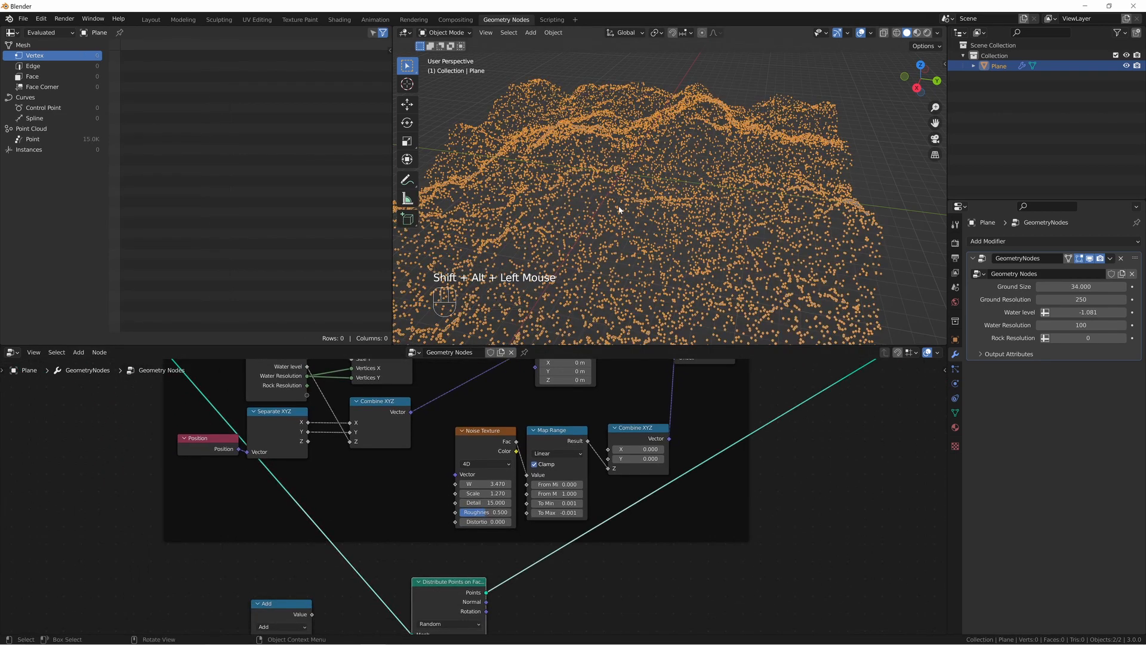
middle_click_drag(622, 173, 630, 209)
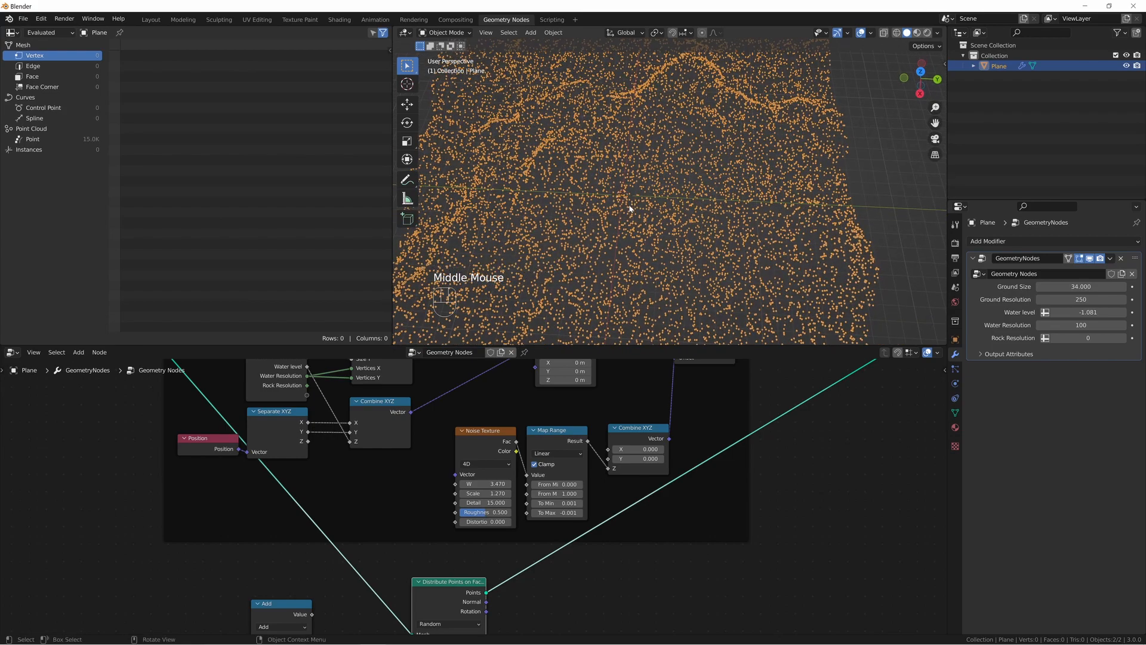
key("KP_7")
scroll(693, 197, "down", 3)
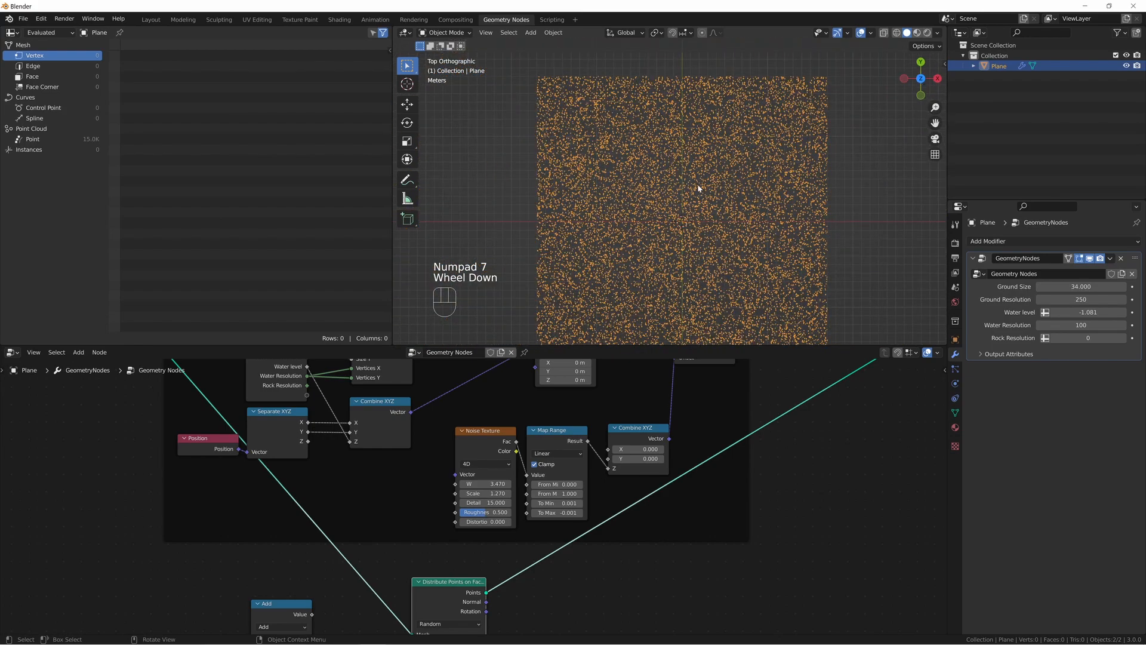
middle_click_drag(711, 245, 537, 159)
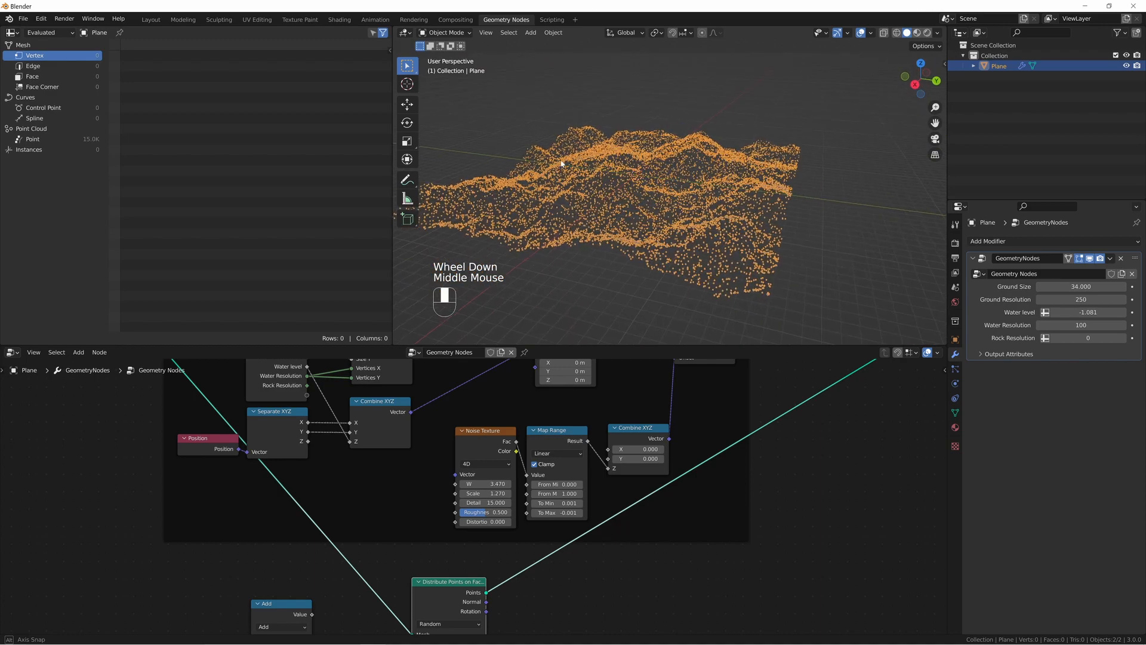
middle_click_drag(634, 515, 679, 460)
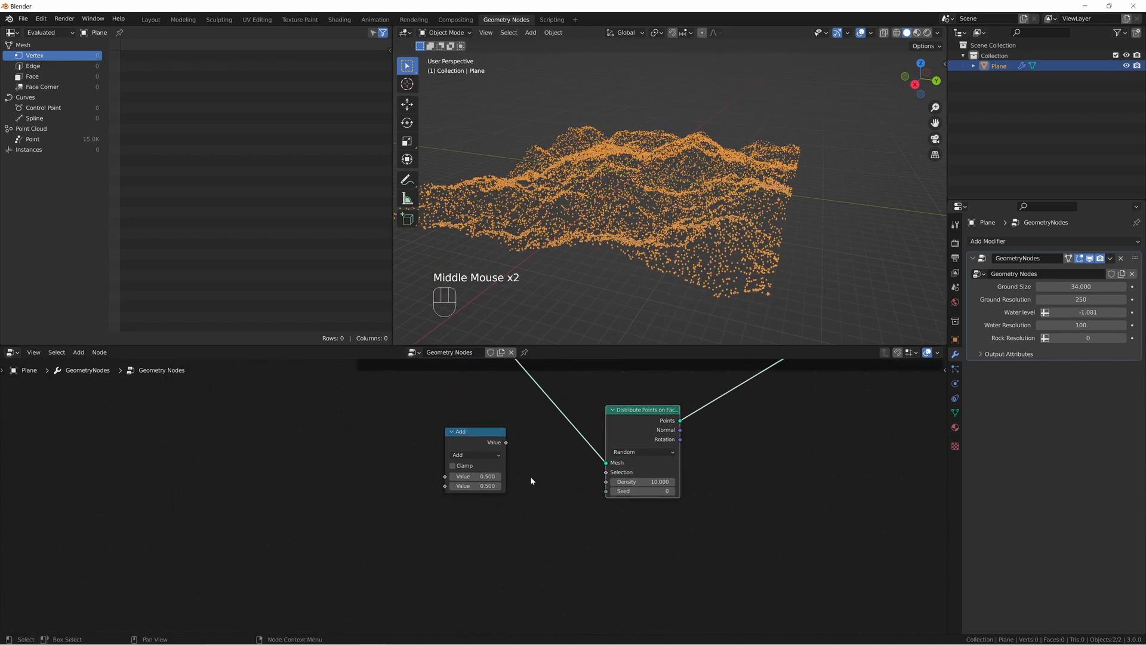
middle_click_drag(618, 199, 601, 235)
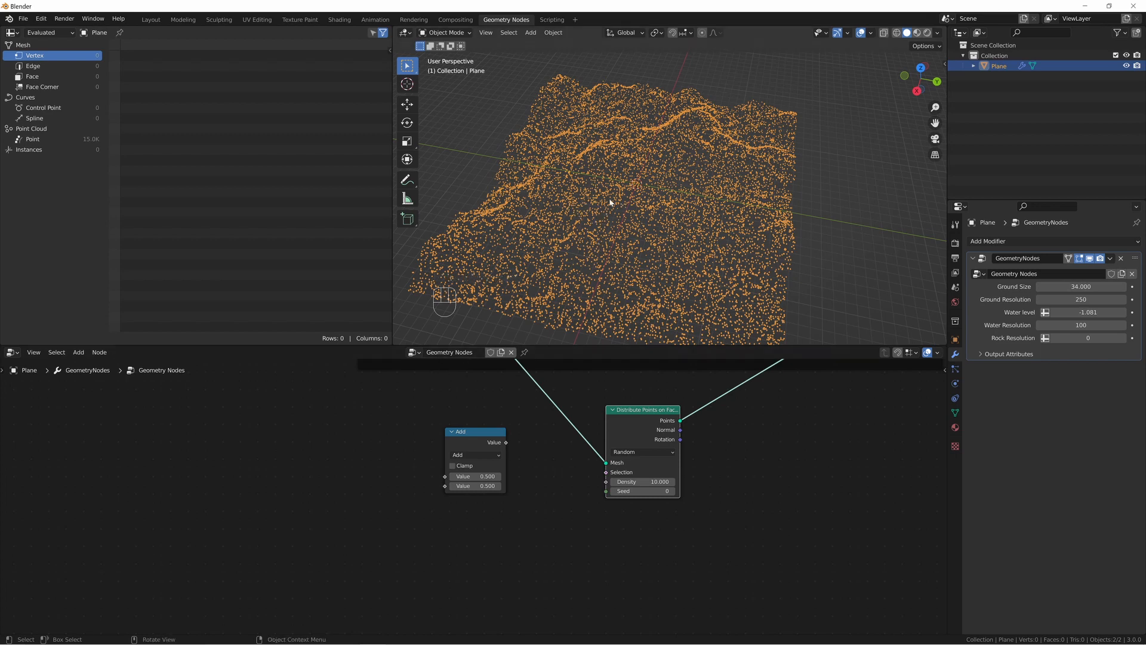
- Add a Noise Texture node ahead of the Math node
double_click(400, 425)
key("shift+a")
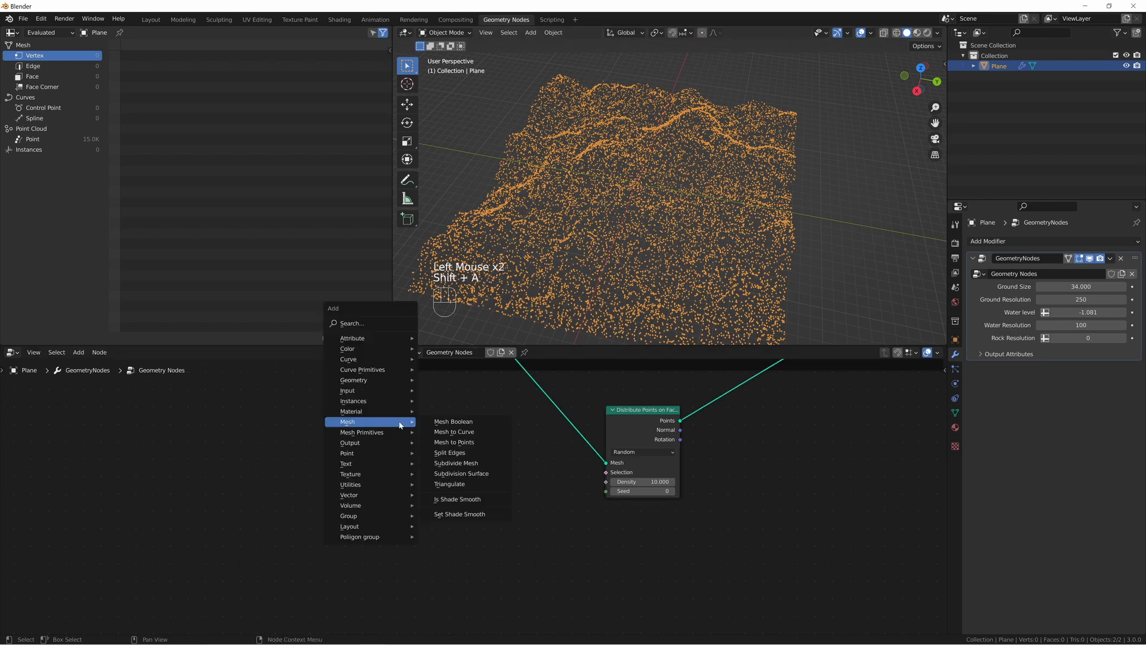
type("snoise")
key("Down")
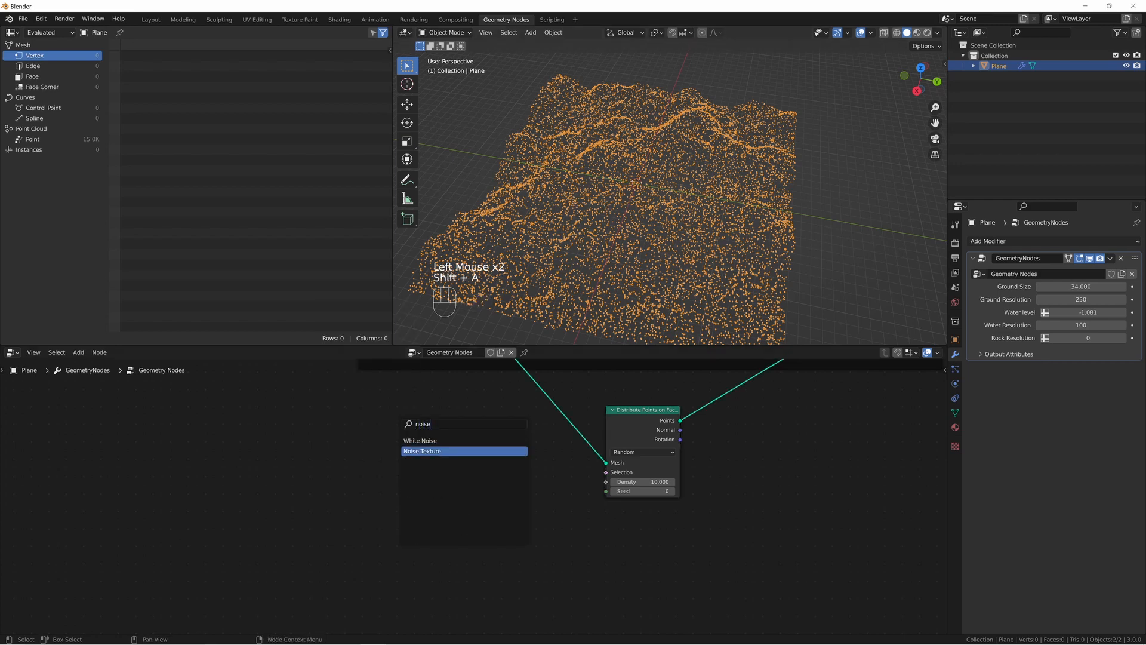
key("Return")
left_click(269, 427)
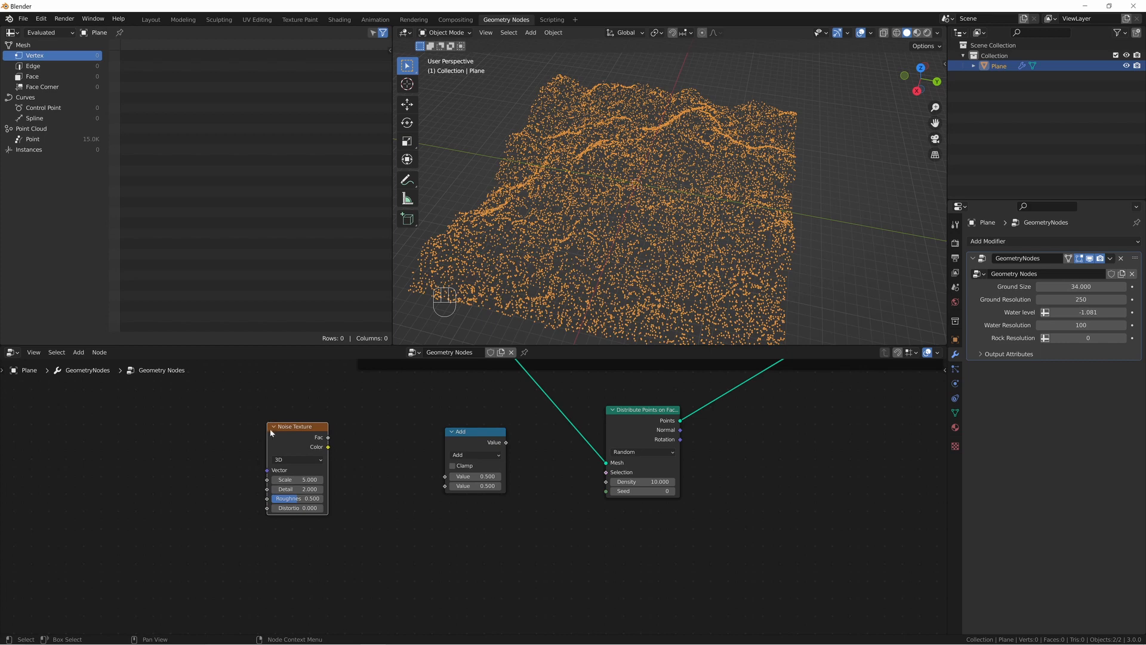
- Add a ColorRamp node between the Noise Texture and Math nodes, driven by the noise's Fac output
key("shift+a")
type("color")
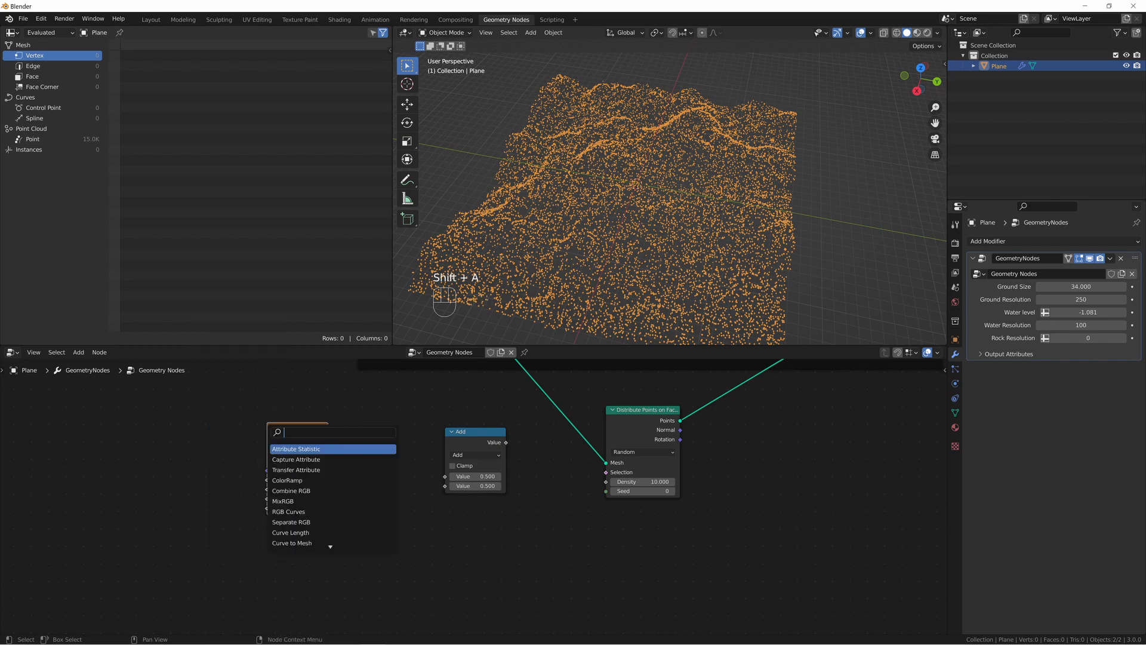
left_click(288, 460)
left_click(320, 436)
left_click_drag(292, 428, 317, 516)
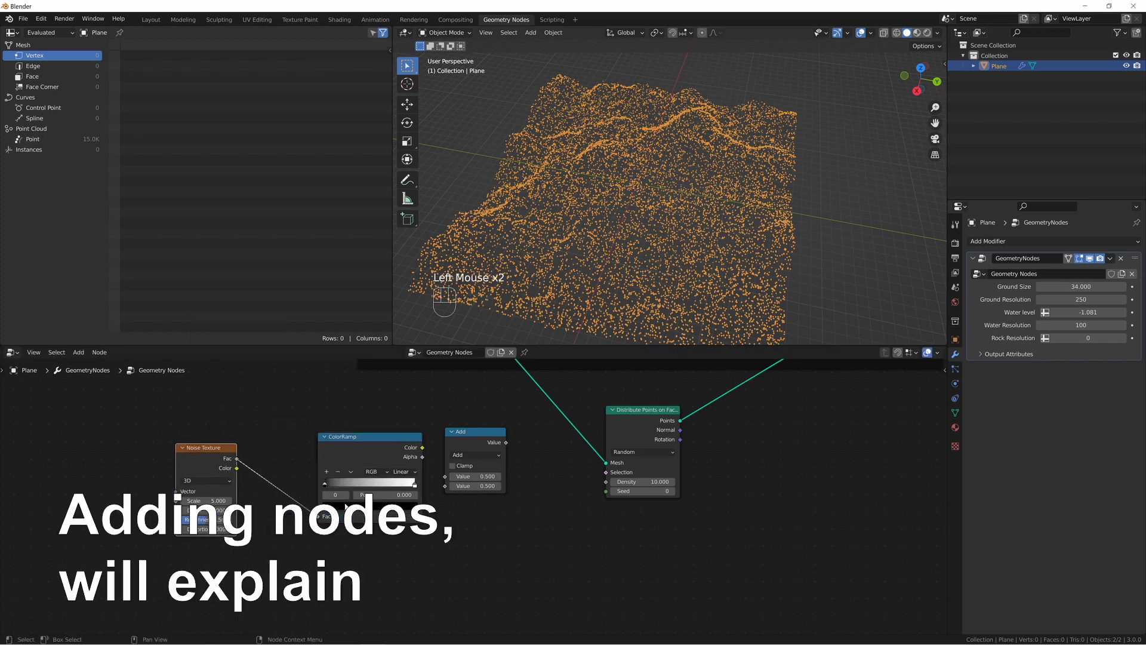
- Set the Math node to Multiply and feed the ColorRamp's Color into its first value
left_click(470, 455)
left_click(465, 500)
left_click_drag(423, 447, 445, 477)
- Add a Group Input node below the ColorRamp
key("shift+a")
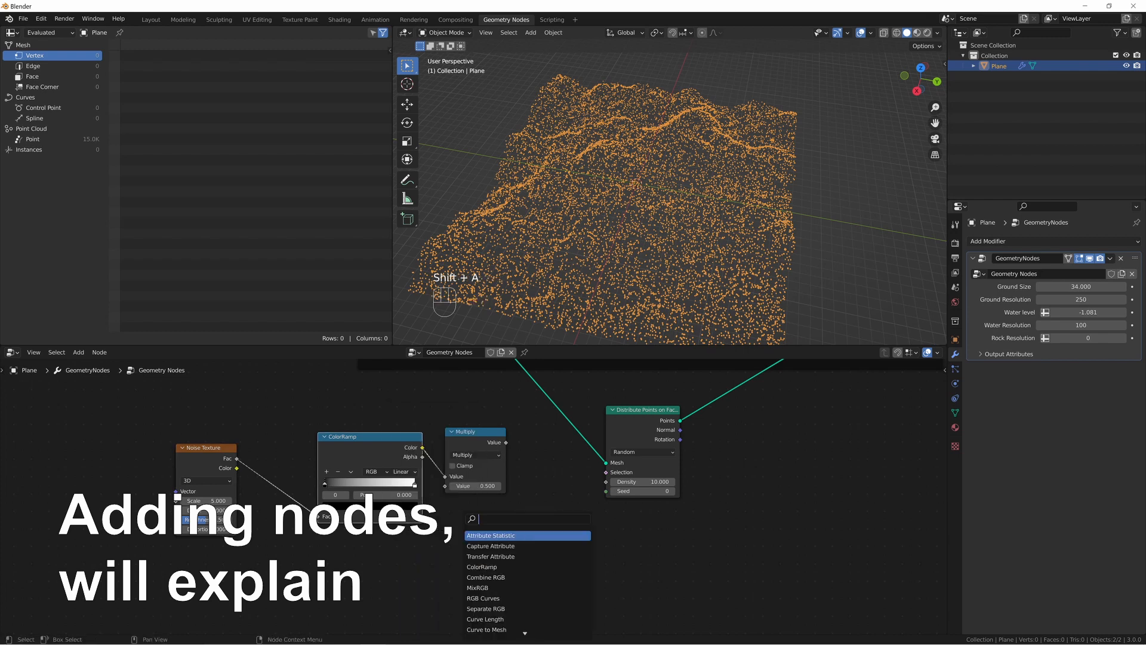
type("grou")
key("Return")
- Create a new group input named Rock Density with the Float type
key("n")
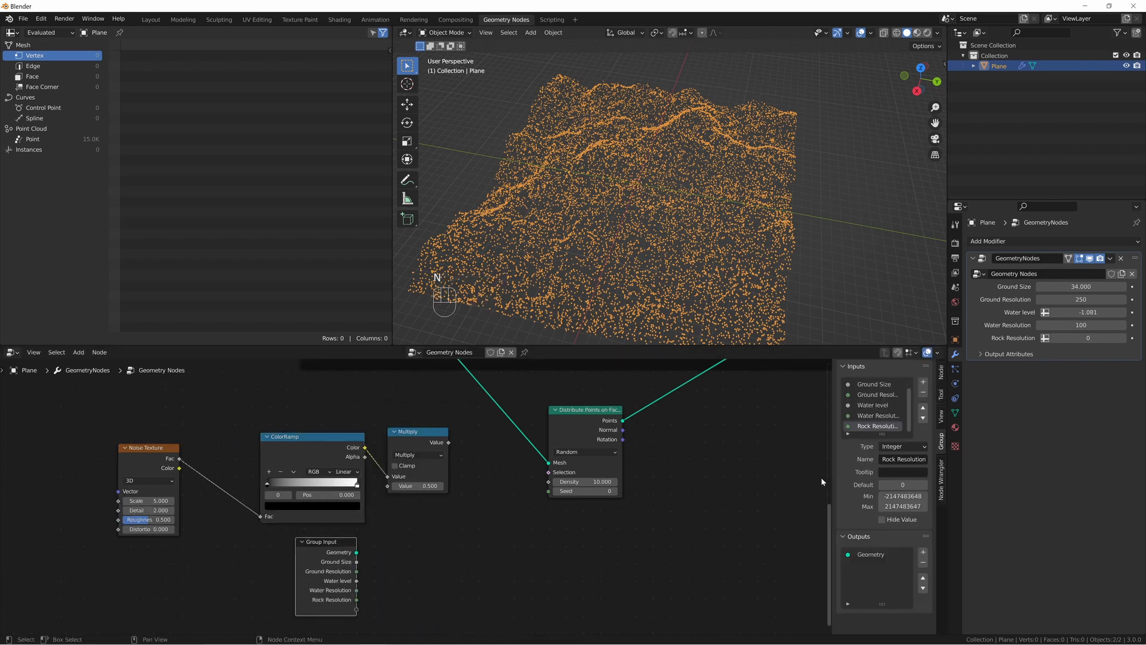
left_click(924, 384)
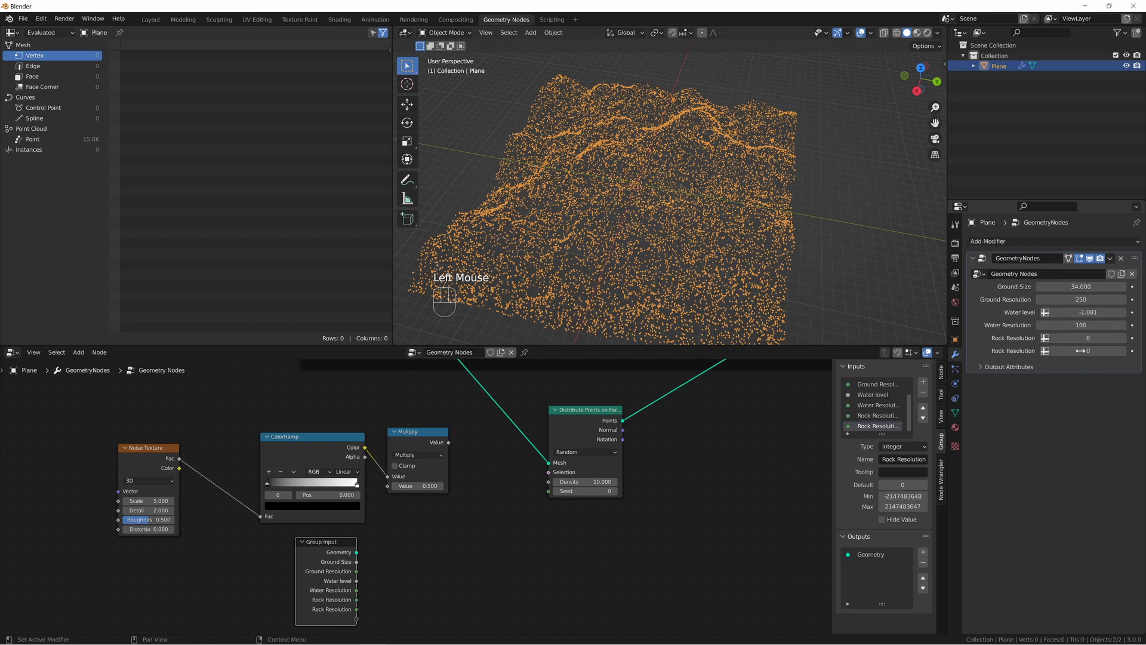
left_click(902, 461)
type("ock Density")
key("Return")
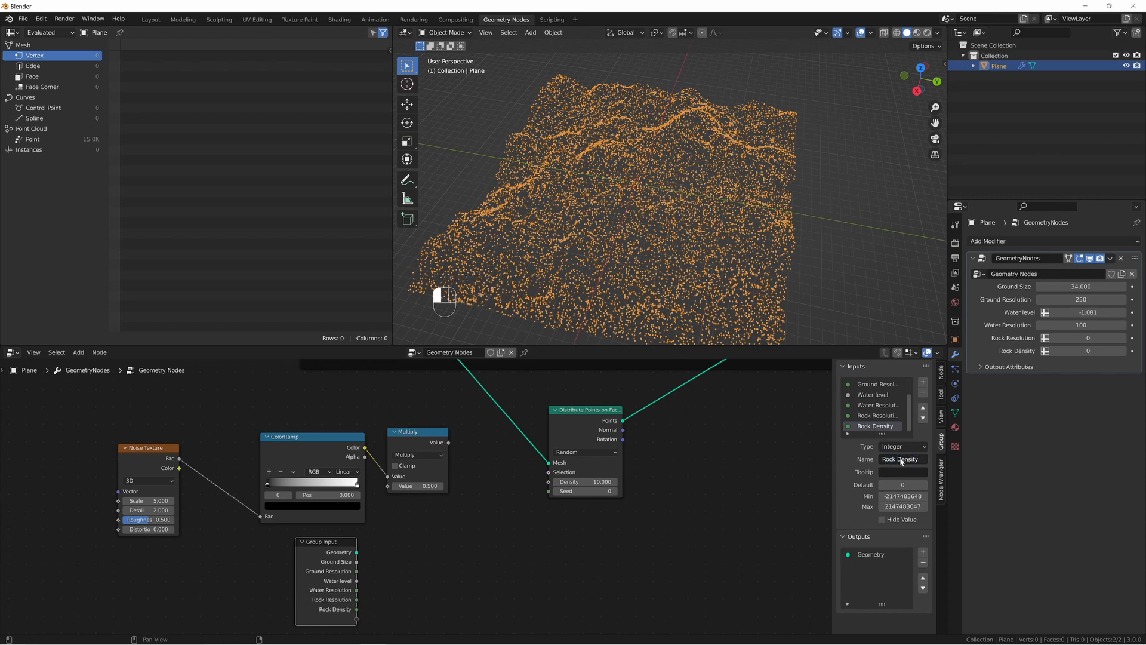
left_click(902, 447)
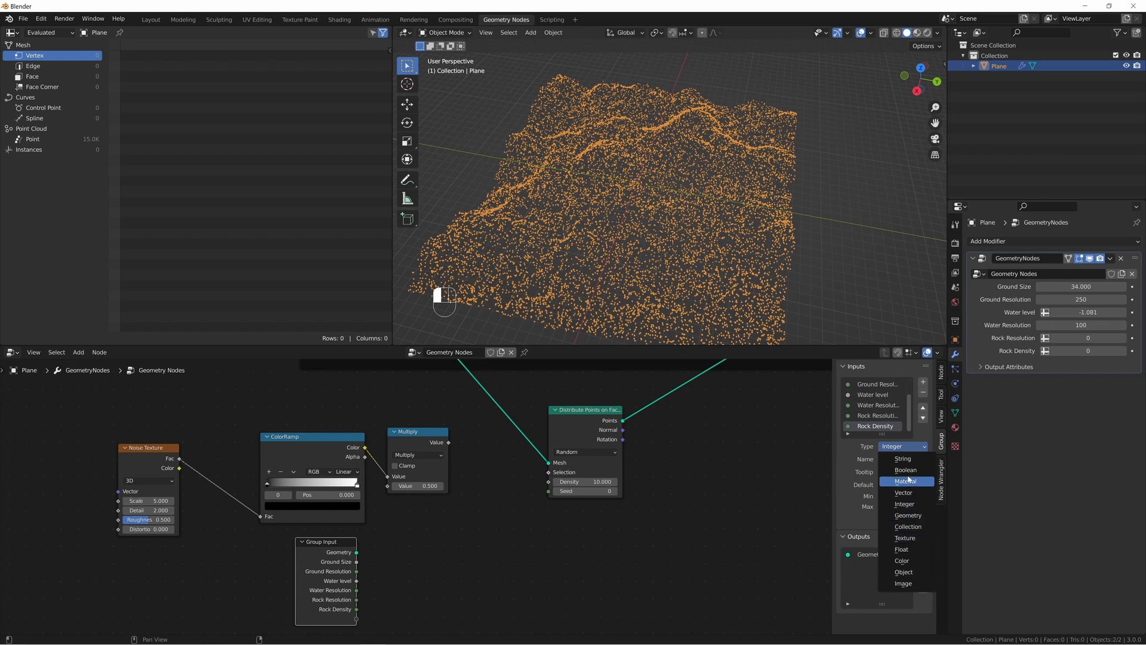
left_click(904, 549)
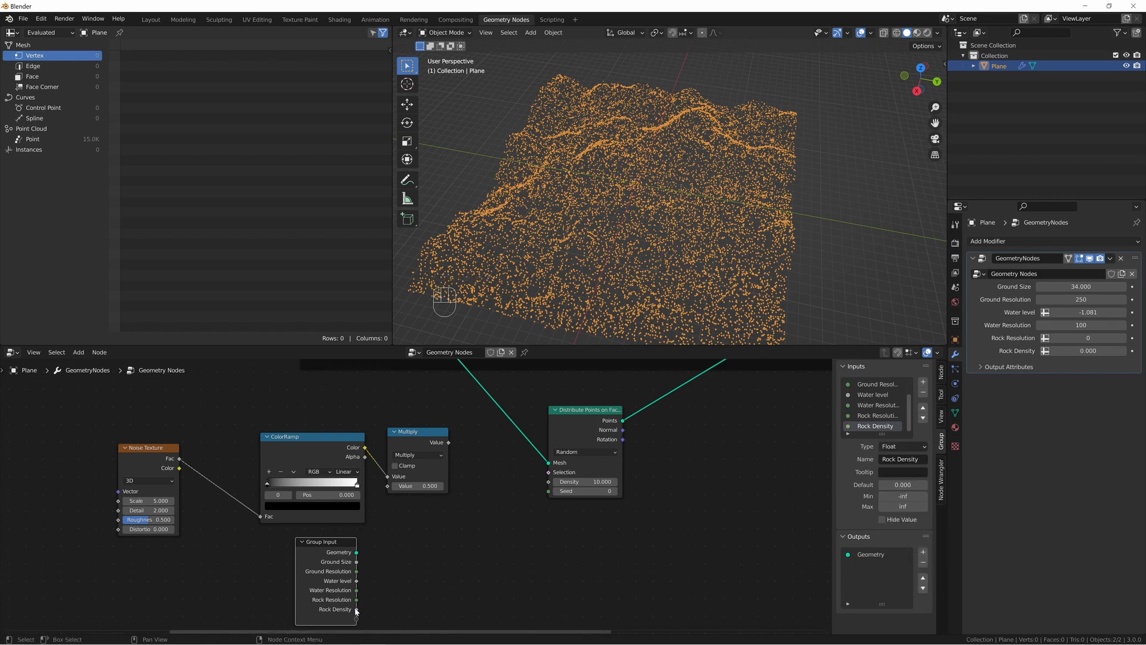
- Route Rock Density through the Multiply node into the point distribution's Density, and raise Rock Density to 1.610 in the modifier
left_click_drag(357, 609, 388, 485)
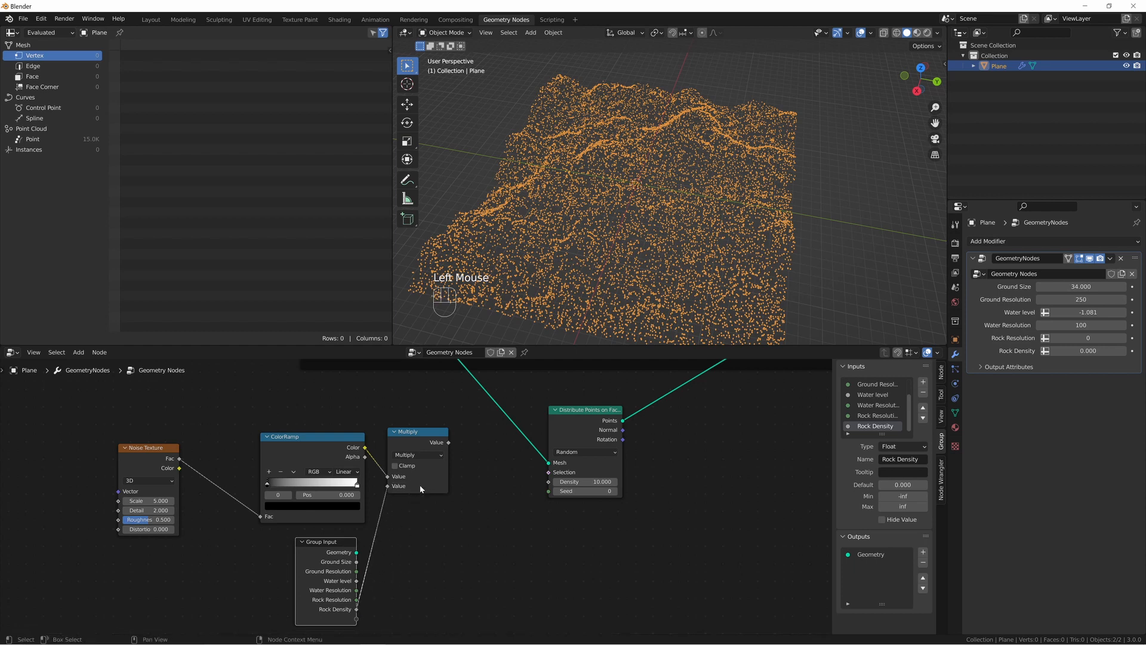
left_click_drag(448, 442, 561, 479)
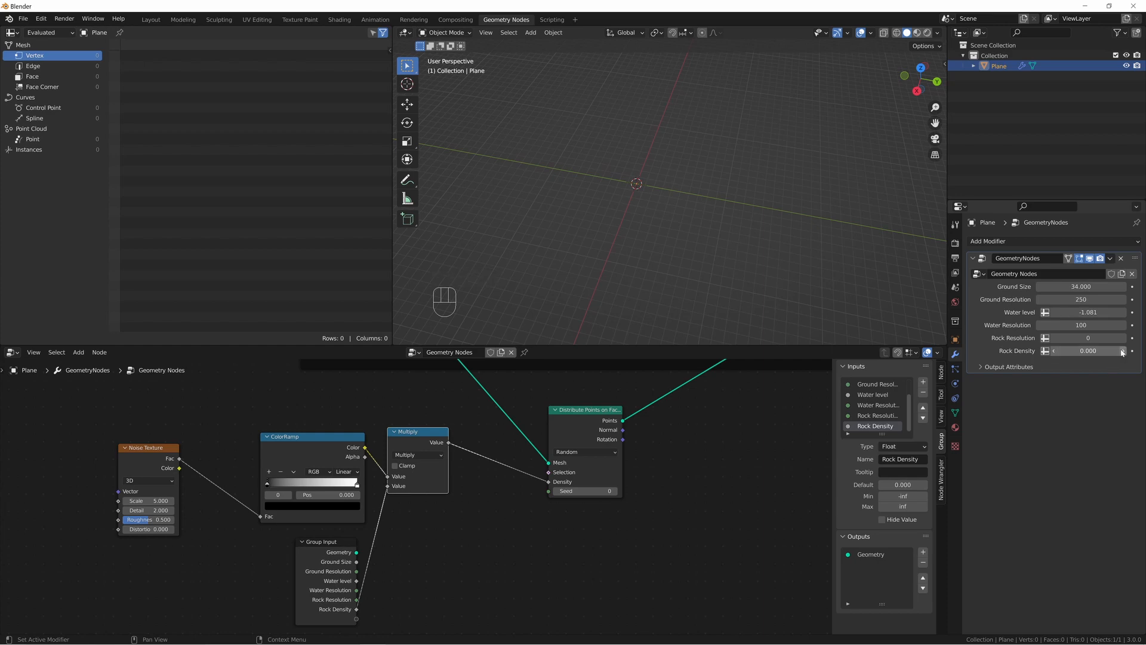
left_click_drag(1091, 351, 1092, 351)
middle_click_drag(683, 248, 859, 307)
key("KP_7")
scroll(722, 249, "down", 1)
left_click_drag(1091, 351, 1091, 351)
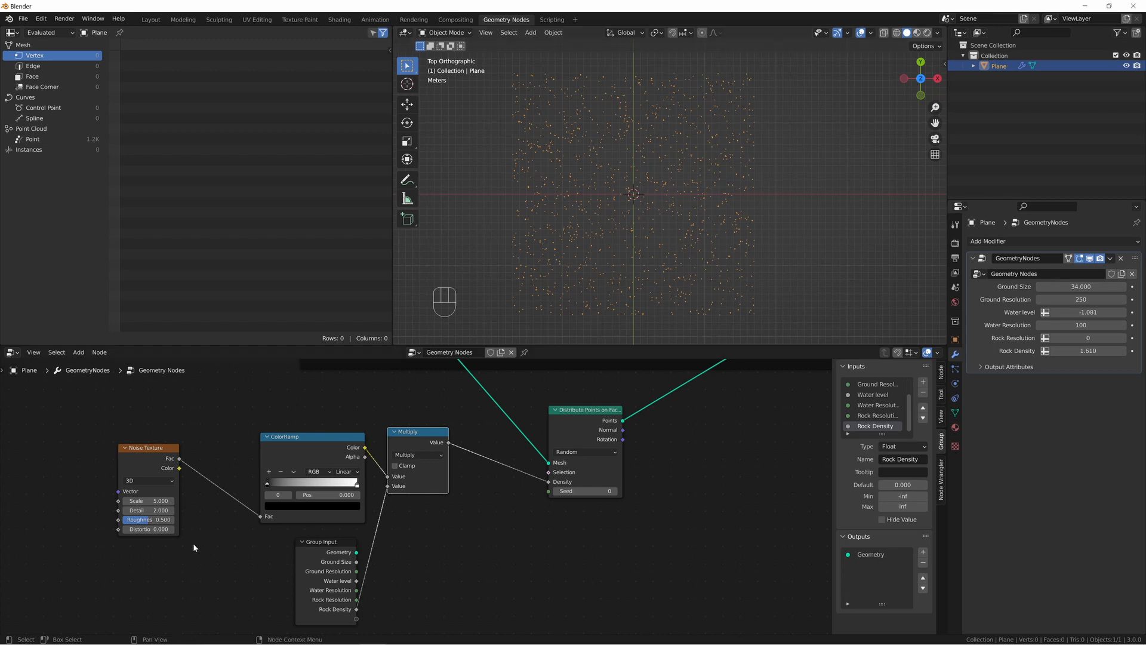
- Move the ColorRamp's black stop to 0.570 with the white stop close beside it, and raise Rock Density to 5.080
middle_click_drag(194, 548, 265, 513)
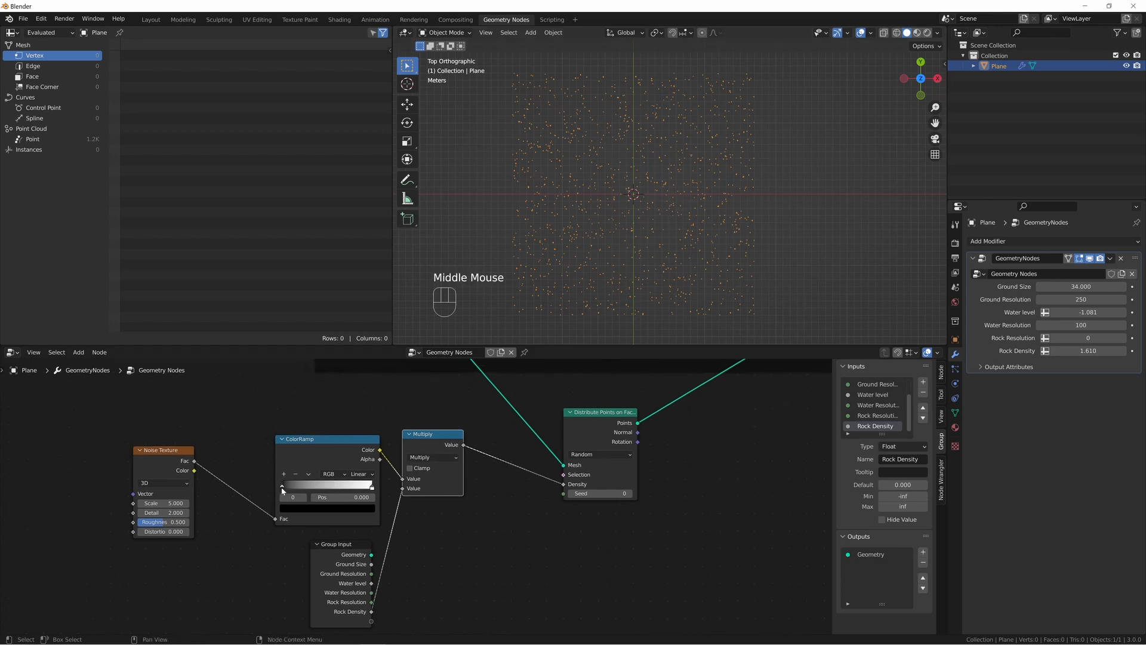
left_click_drag(283, 488, 342, 487)
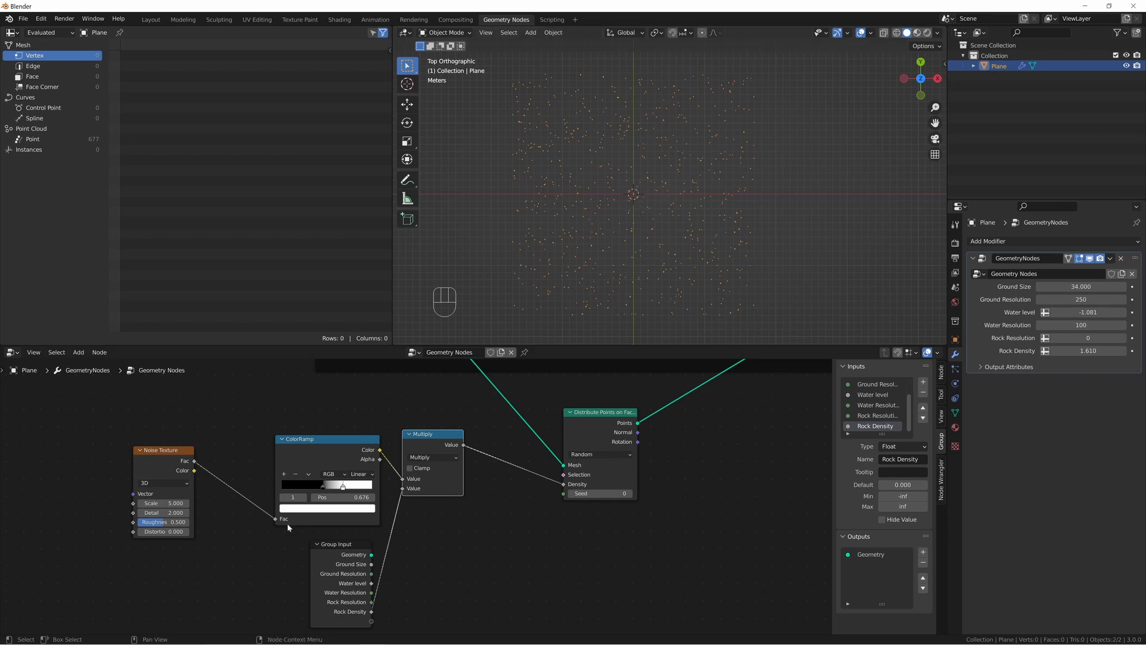
left_click(343, 489)
mouse_move(343, 488)
left_mouse_down()
mouse_move(327, 488)
mouse_move(336, 489)
left_mouse_up()
mouse_move(1083, 351)
left_mouse_down()
mouse_move(1110, 351)
mouse_move(1082, 351)
left_mouse_up()
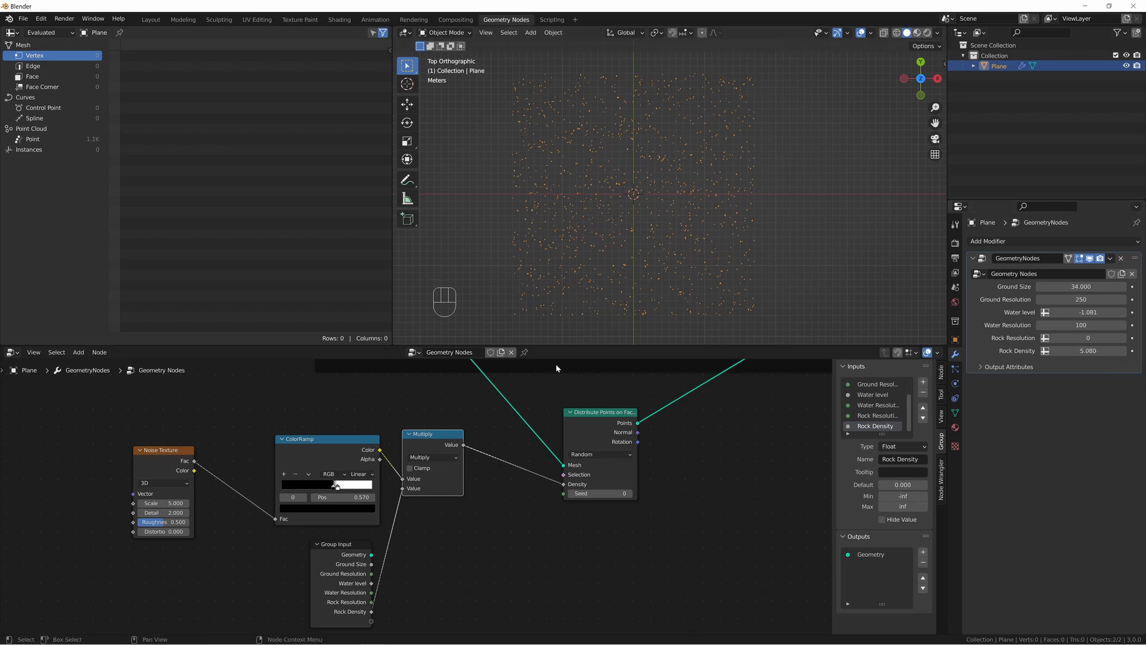
- Set the Scale of the Noise Texture that drives the rock density to 0.1
left_click(162, 504)
type("0.")
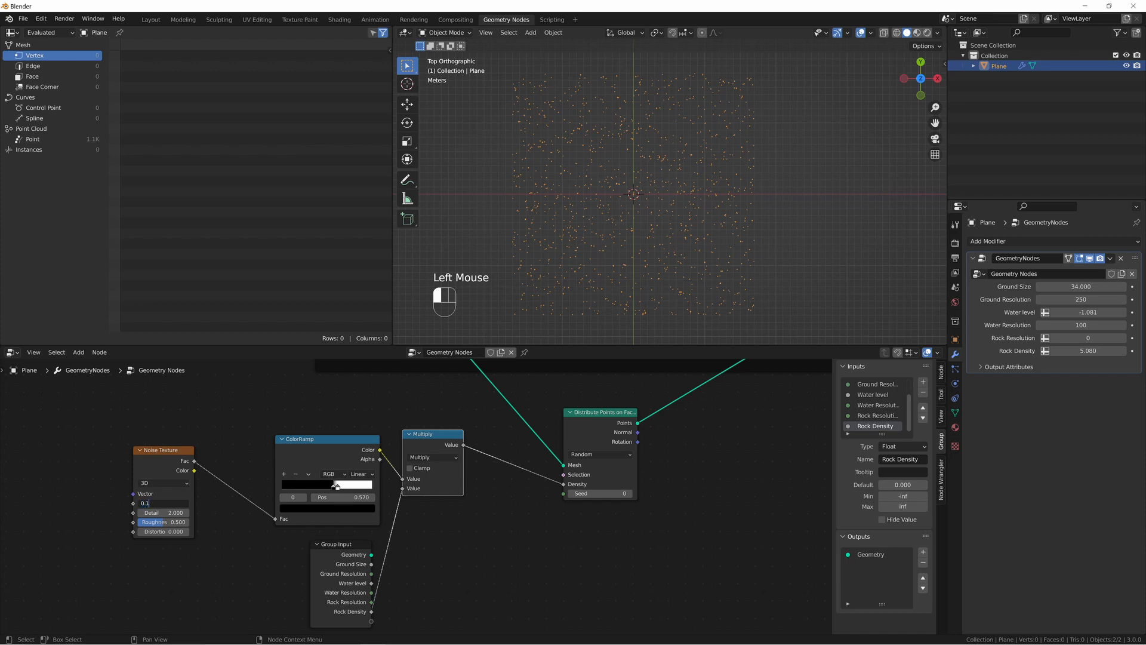
type("1")
key("Return")
middle_click_drag(620, 215, 587, 220)
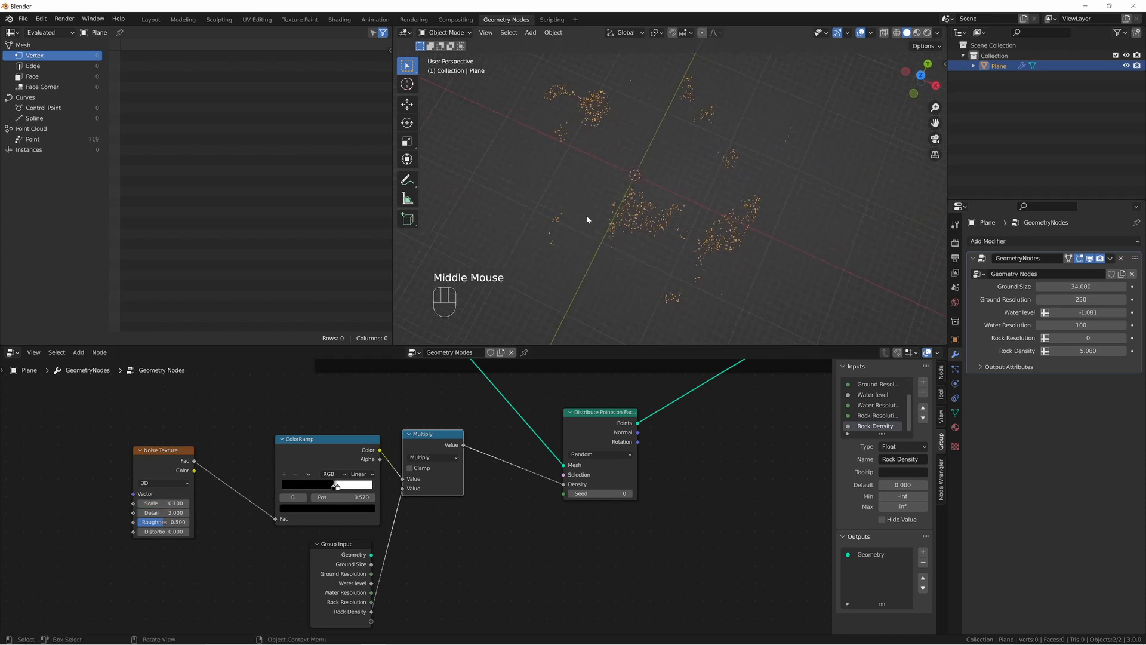
middle_click_drag(616, 173, 591, 173)
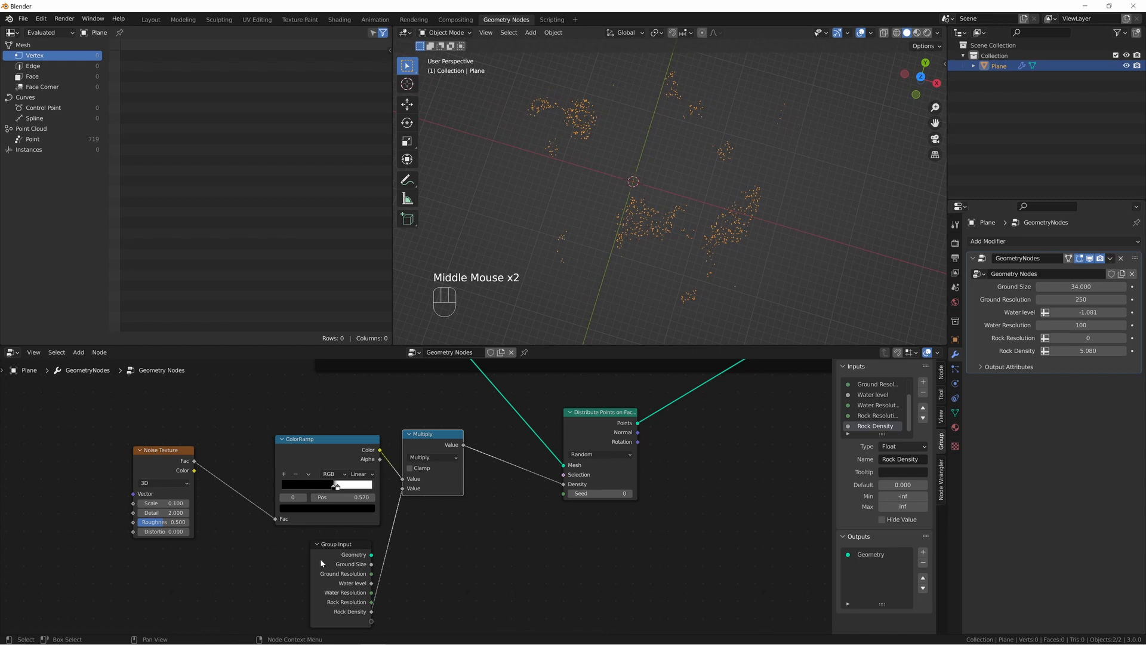
- Spread the ColorRamp's stops apart with the white stop at 0.653, and lower Rock Density to 1.400
left_click(334, 489)
mouse_move(334, 489)
left_mouse_down()
mouse_move(319, 489)
mouse_move(341, 489)
left_mouse_up()
left_click(339, 489)
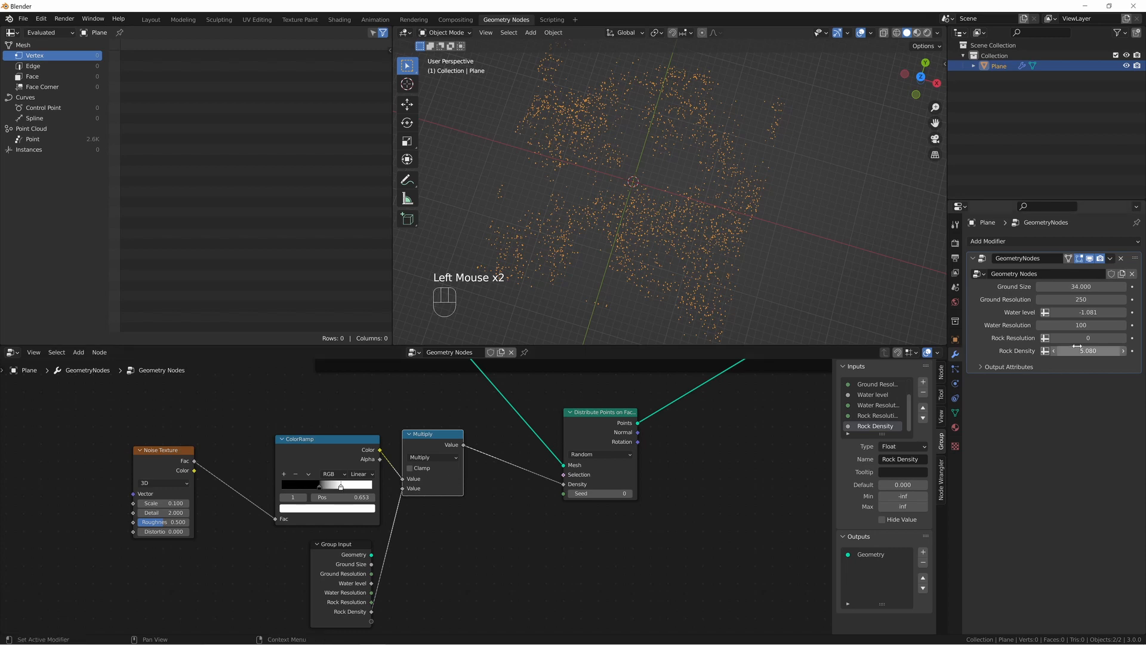
left_click_drag(1093, 350, 1066, 350)
middle_click_drag(692, 215, 672, 188)
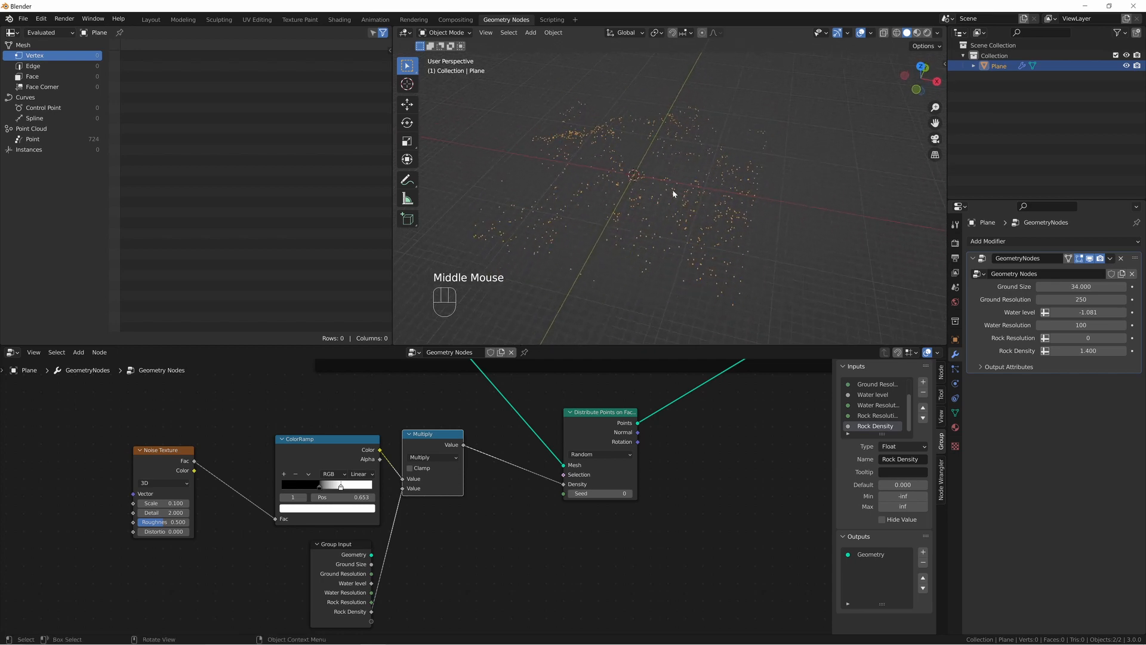
- Connect the distributed points to the Join Geometry node and send the joined landscape to the group output
middle_click_drag(534, 552, 463, 550)
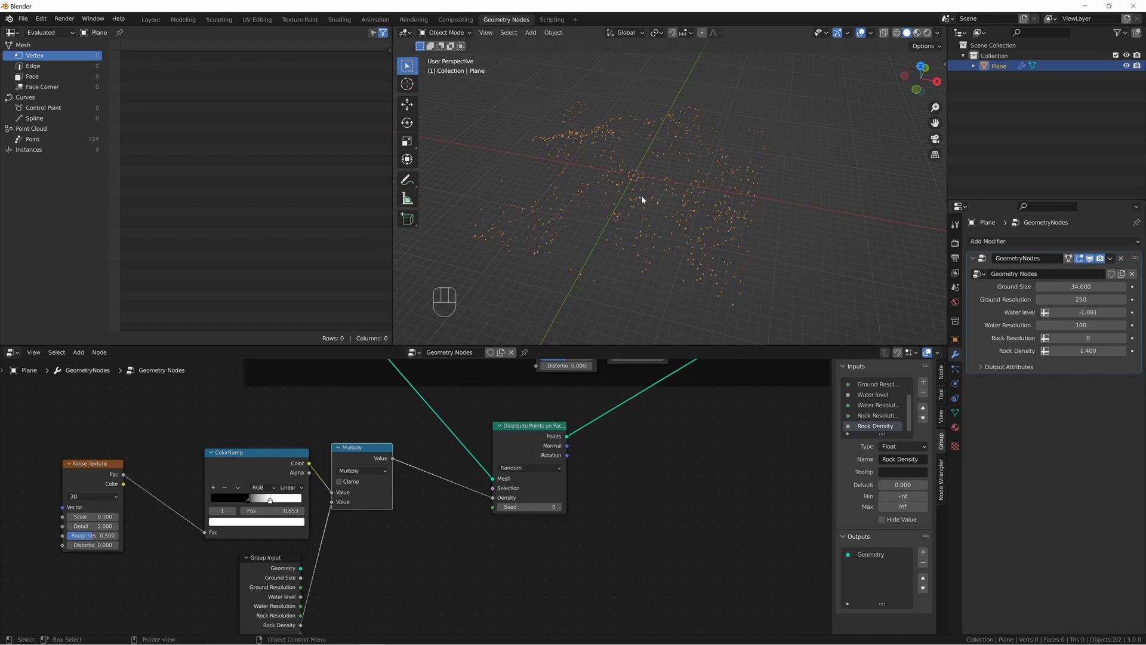
middle_click_drag(662, 466, 508, 588)
scroll(680, 448, "down", 3)
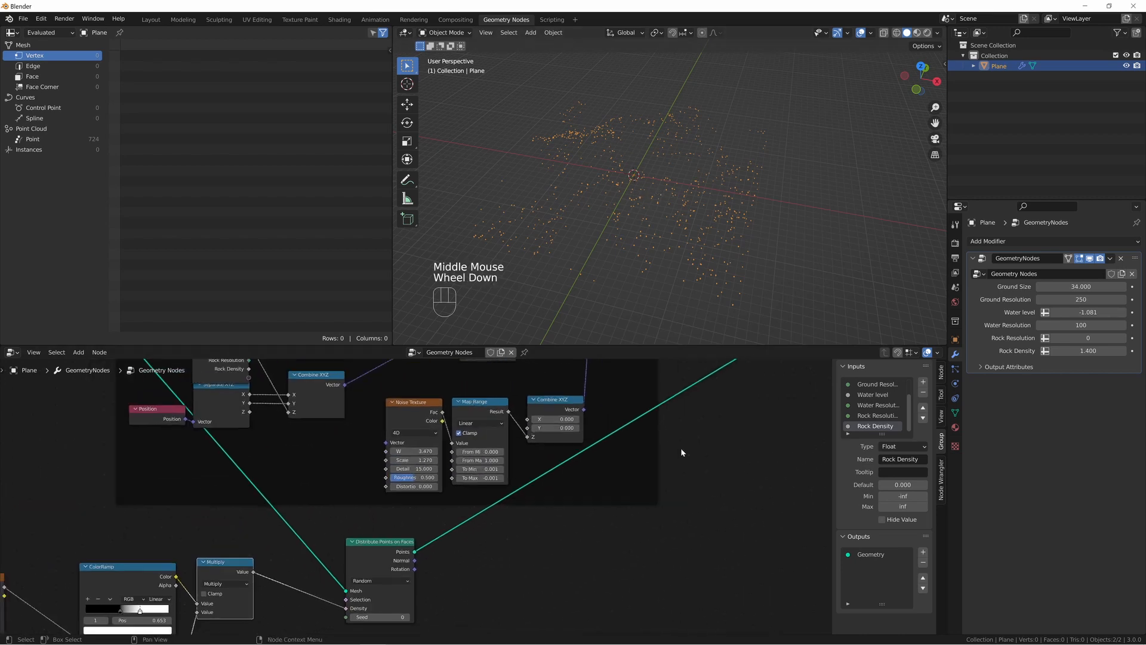
scroll(681, 433, "down", 1)
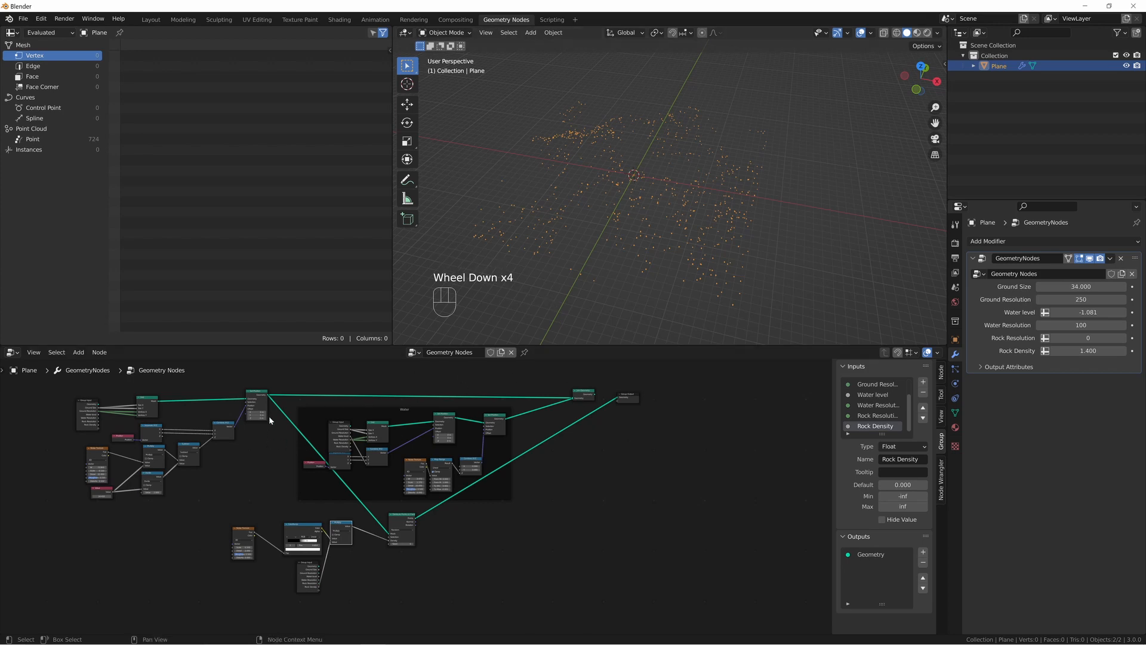
left_click(583, 395, "alt+shift")
left_click(391, 518, "alt+shift")
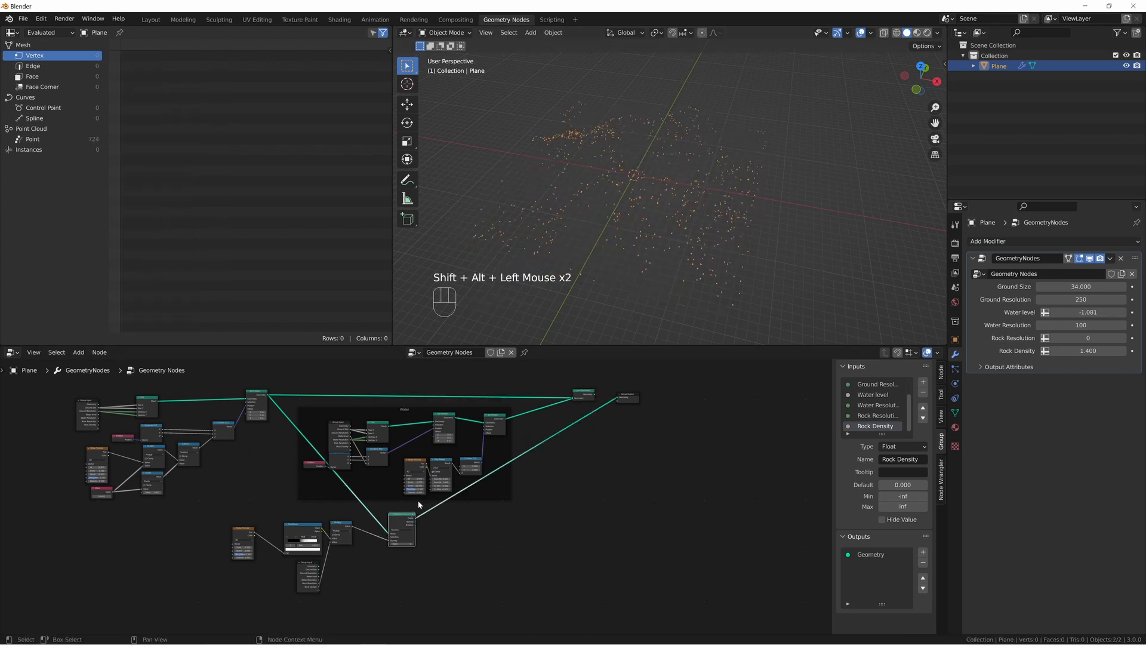
left_click(584, 395, "alt+shift")
scroll(626, 225, "up", 2)
middle_click_drag(625, 224, 665, 78)
left_click(666, 77)
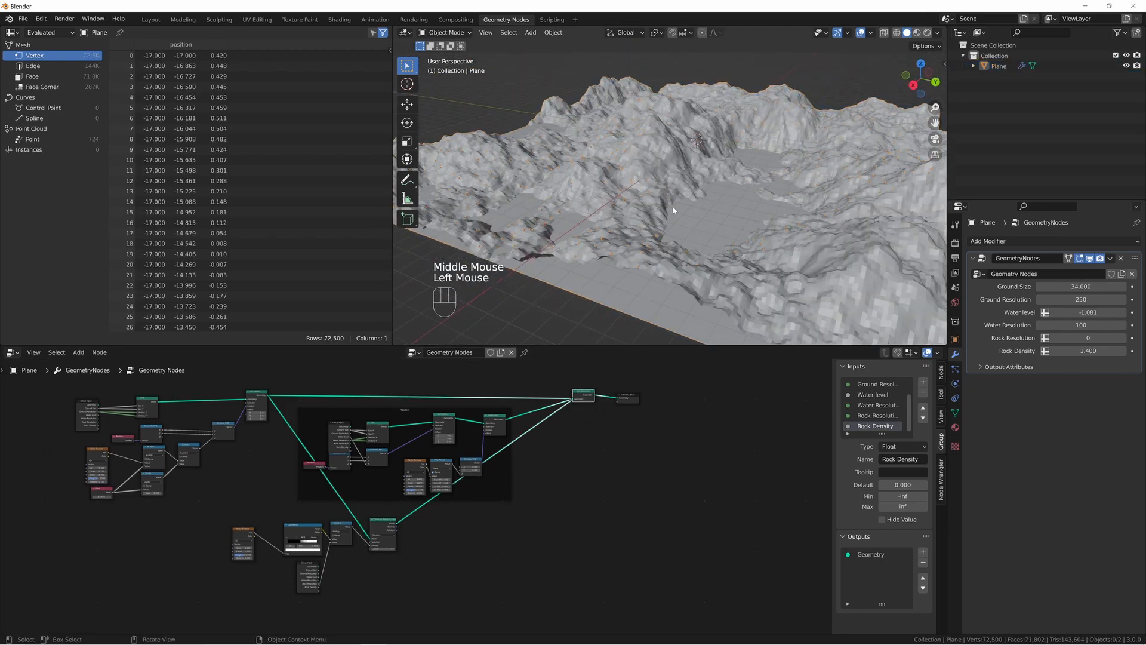
scroll(667, 197, "up", 3)
scroll(691, 211, "down", 2)
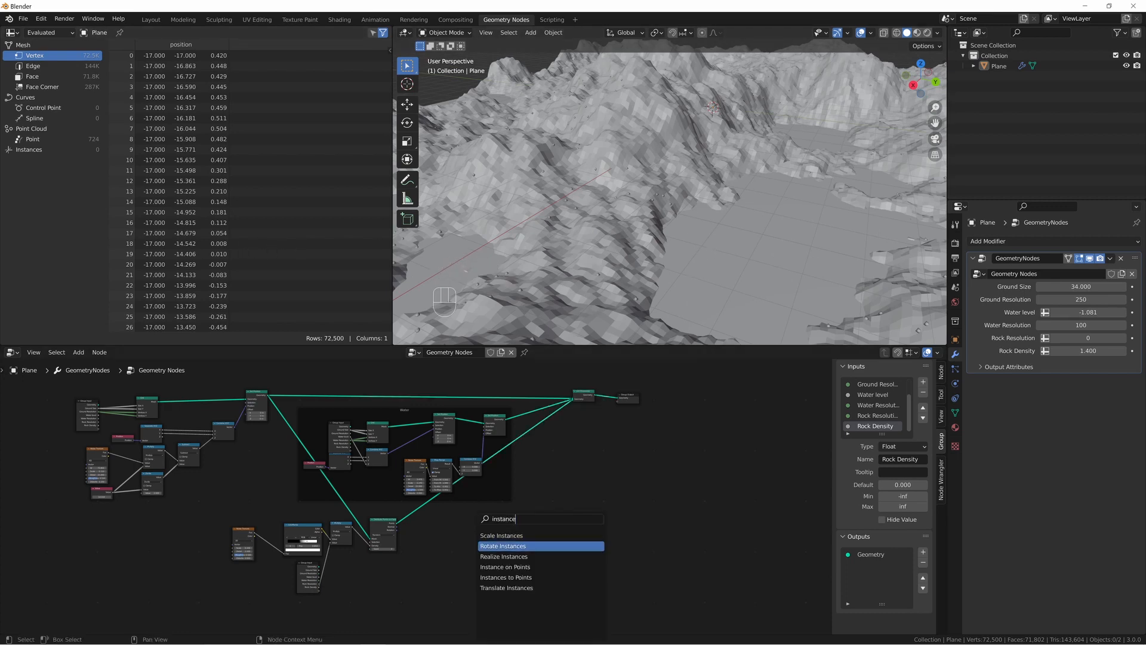
- Add an Instance on Points node beside the point distribution and feed the distributed points into it
key("Down")
key("Down")
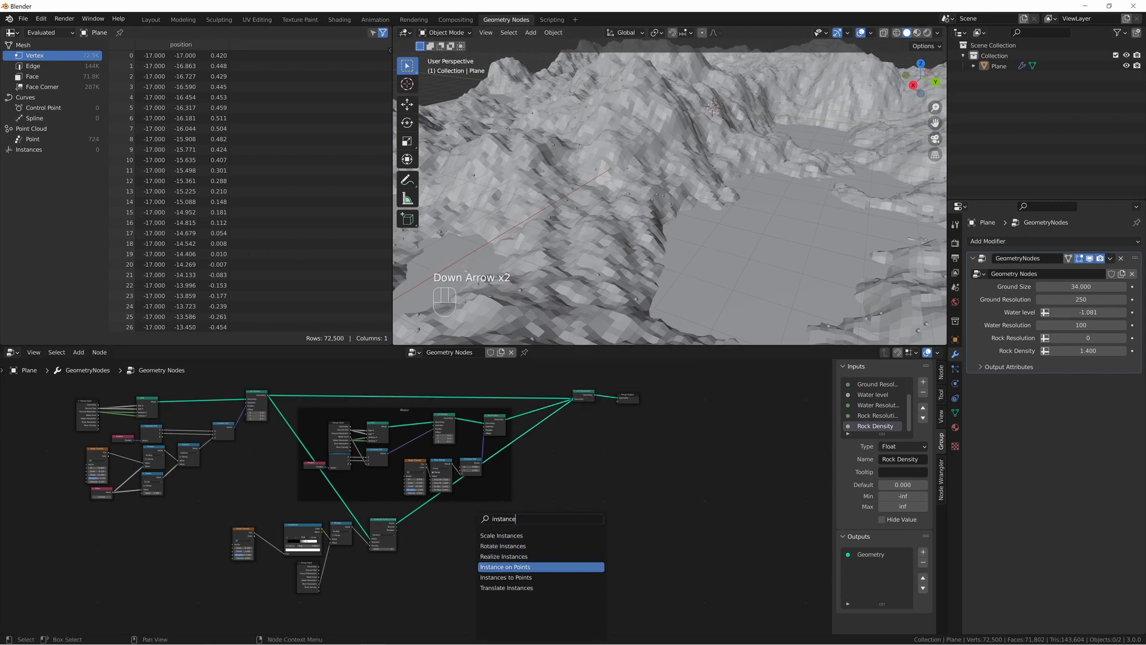
key("Return")
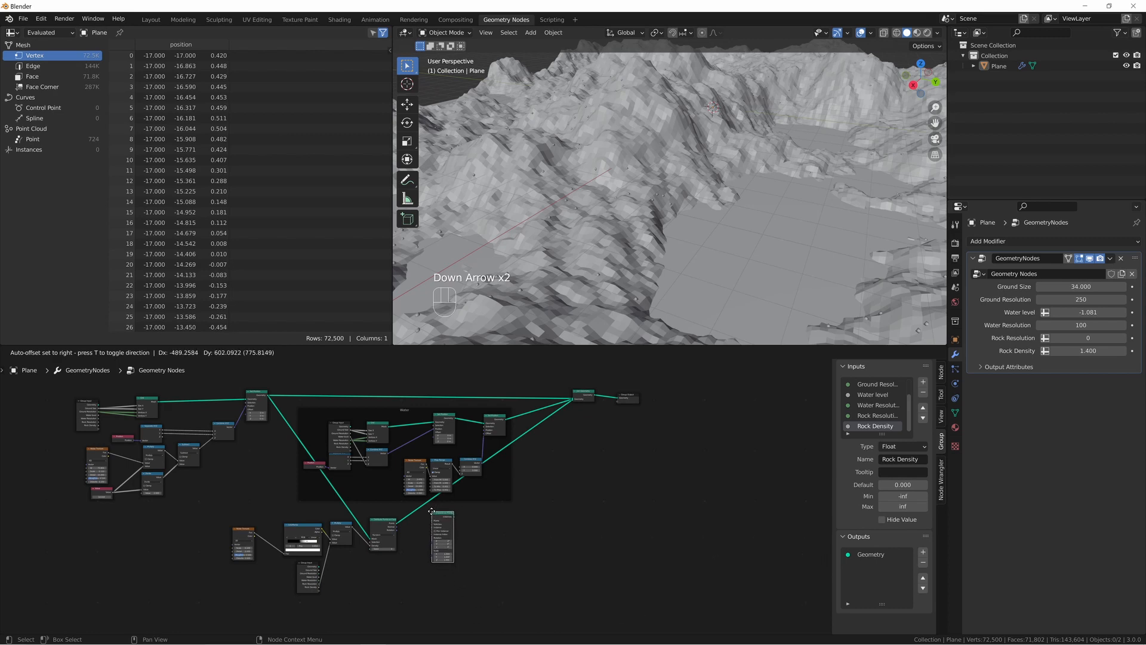
left_click(432, 511)
left_click_drag(397, 524, 434, 521)
- Instance an Ico Sphere with a 0.13 m radius on the points and route the instances into the joined landscape
scroll(418, 497, "up", 2)
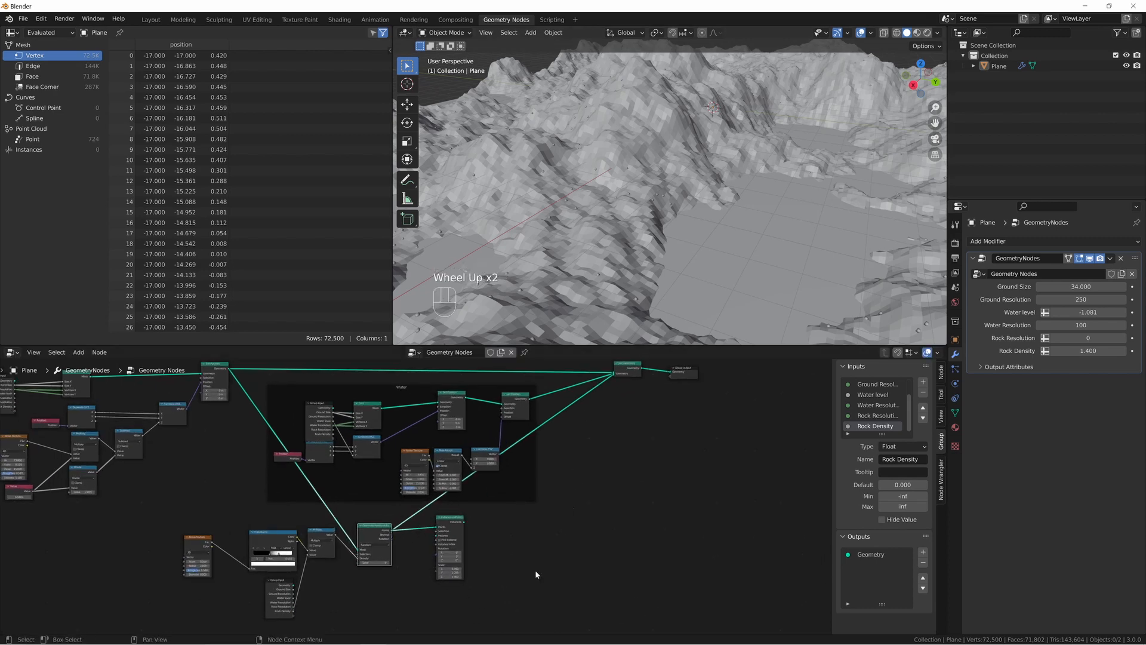
scroll(524, 569, "up", 4)
middle_click_drag(513, 567, 507, 521)
scroll(421, 498, "up", 1)
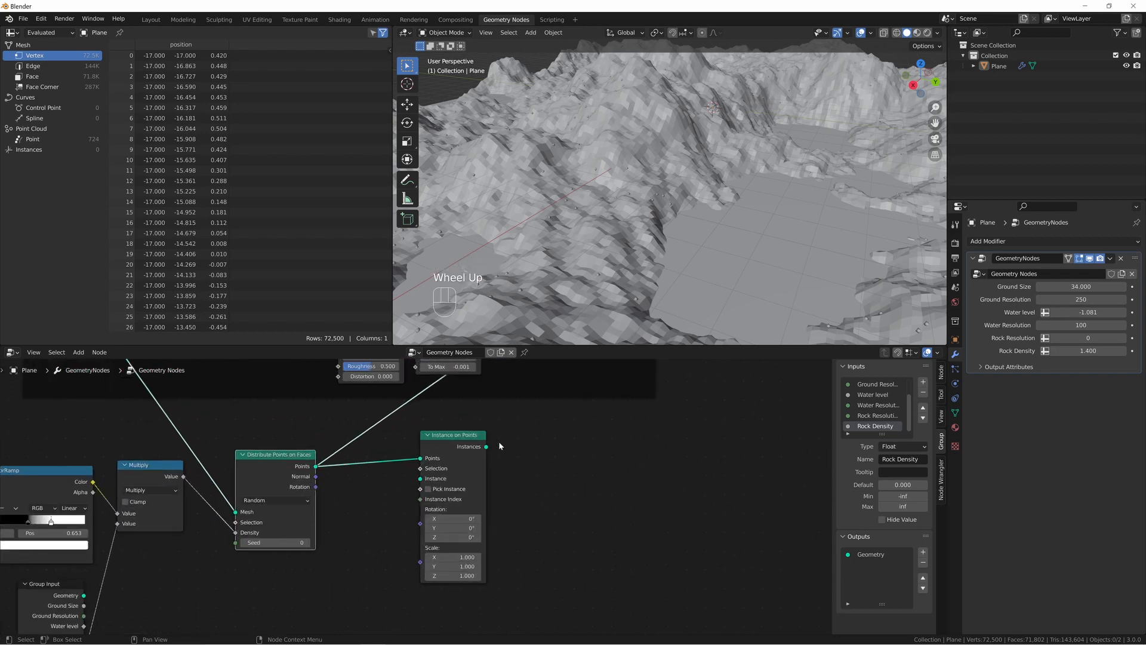
scroll(499, 442, "down", 2)
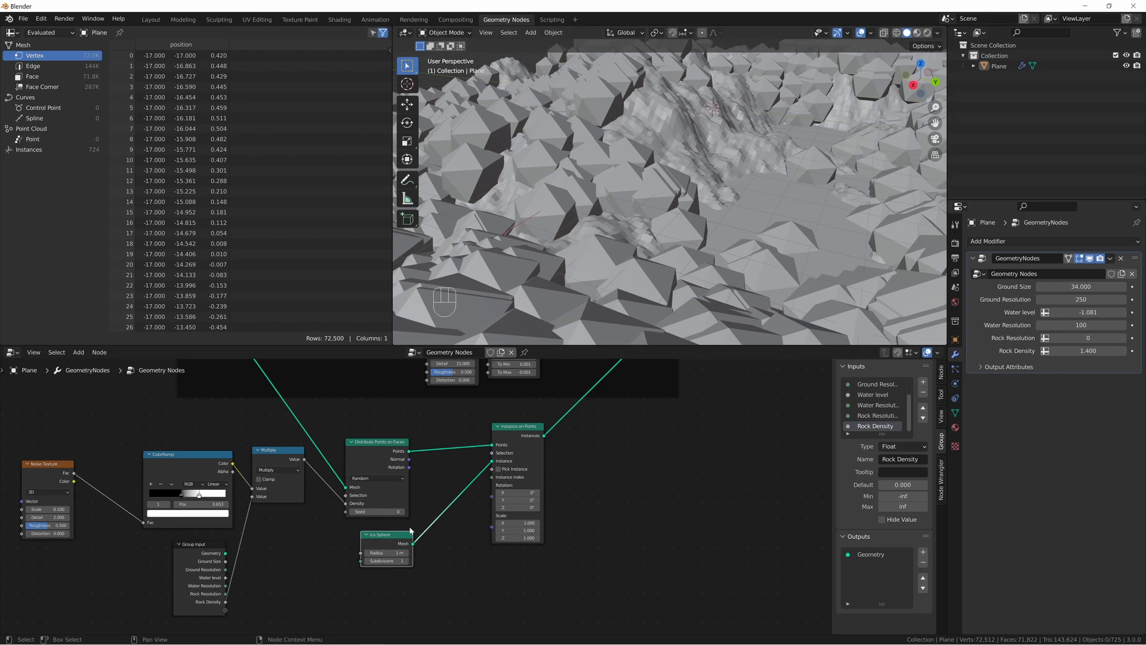
left_click_drag(393, 553, 363, 553, "shift")
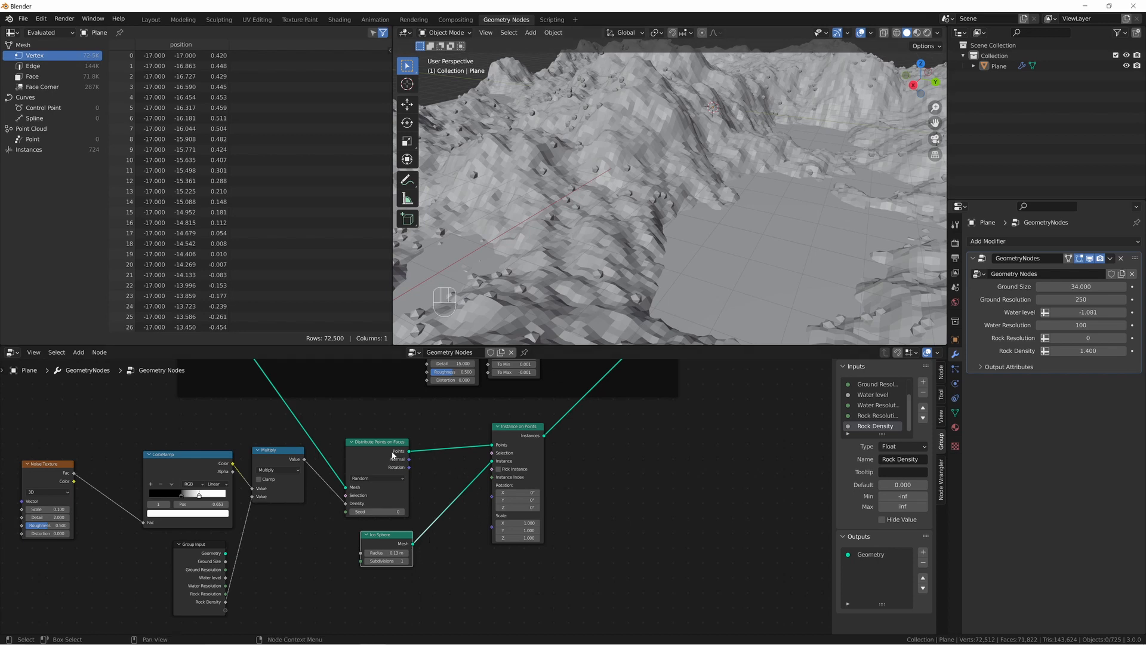
- Try 3 subdivisions on the Ico Sphere and set them back to 1
middle_click_drag(396, 587, 357, 547)
left_click_drag(316, 555, 432, 533)
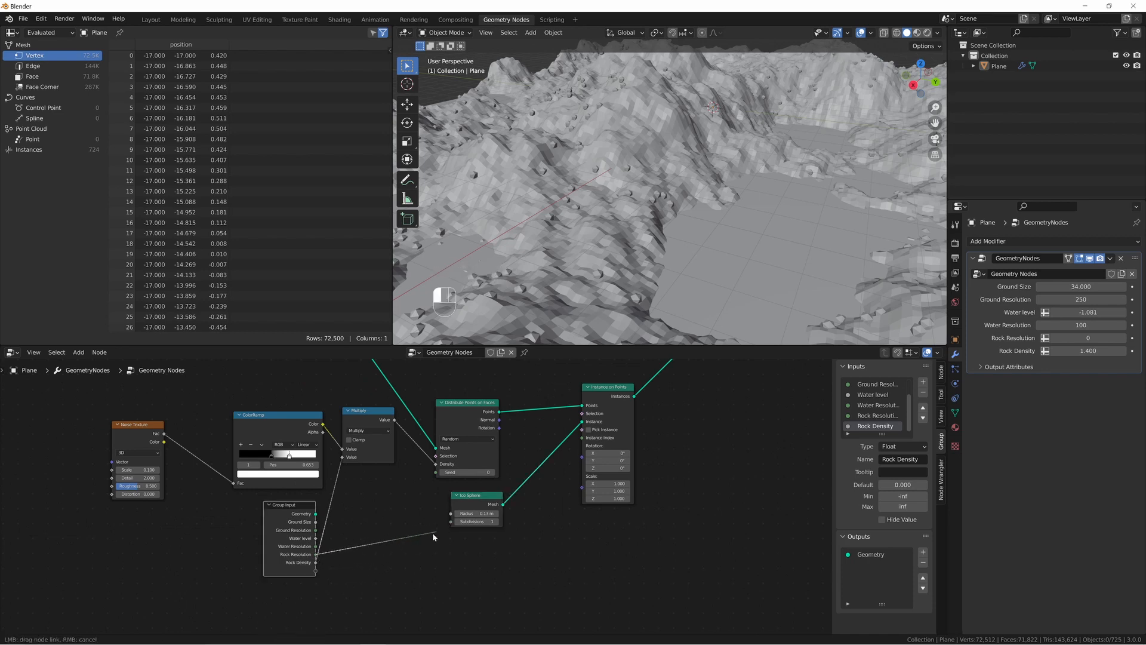
left_click(497, 522)
left_click(496, 522)
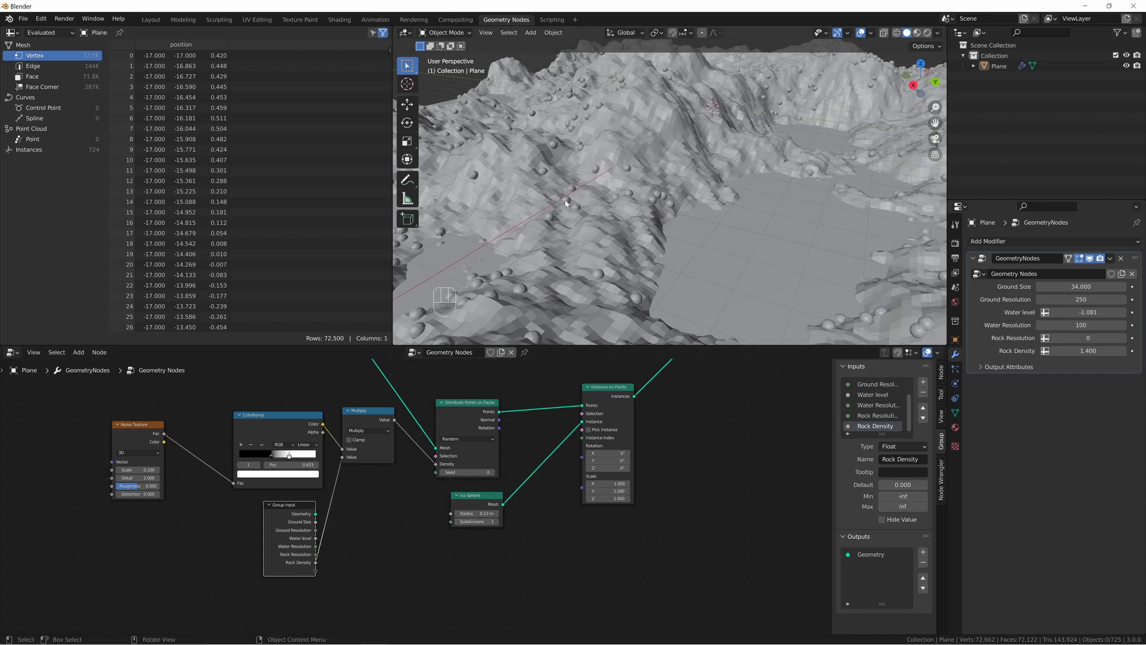
left_click(457, 523)
left_click(457, 522)
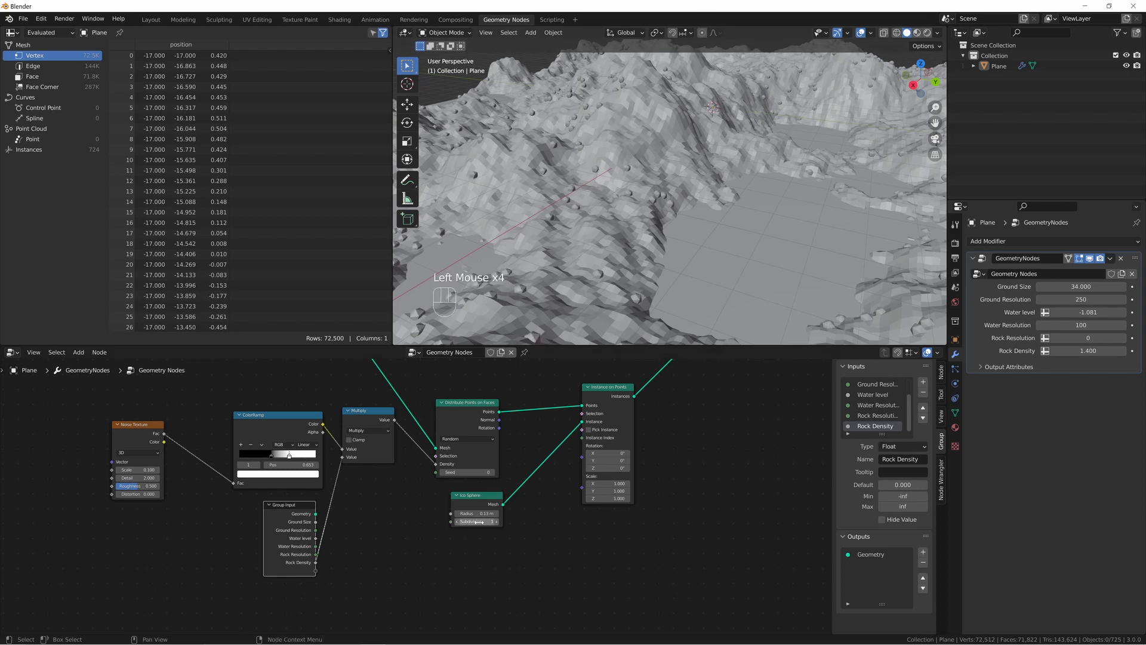
- Reduce the Ico Sphere's radius to 0.07 m while checking the rocks' size near the water
middle_click_drag(550, 219, 604, 163)
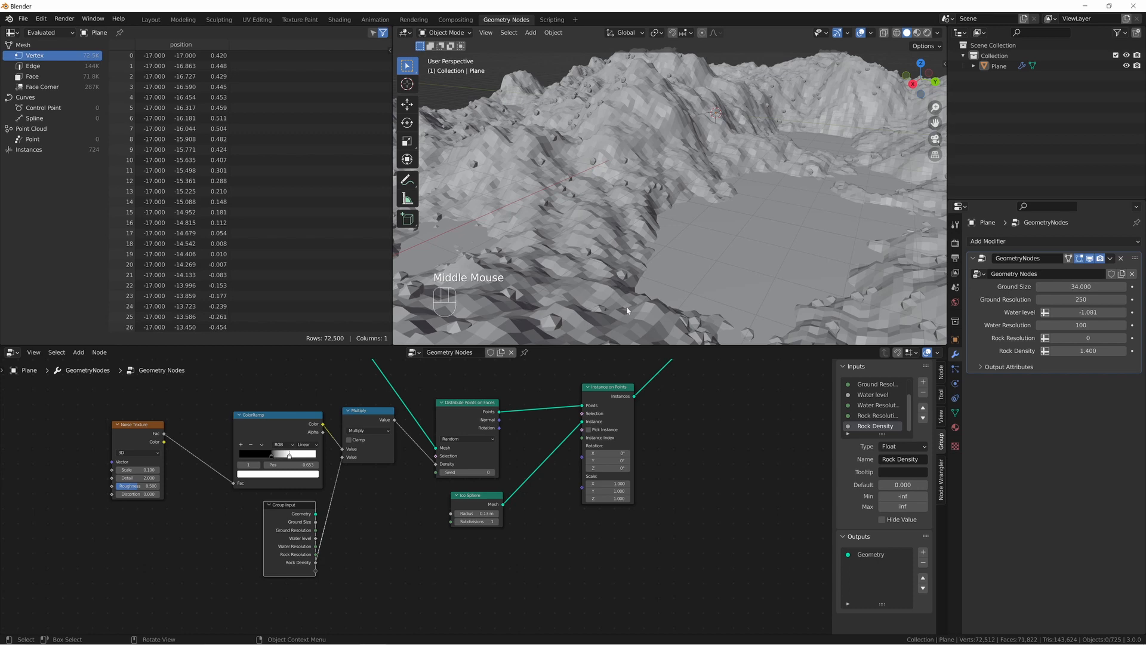
middle_click_drag(625, 307, 740, 263)
scroll(705, 276, "down", 2)
scroll(728, 282, "up", 2)
left_click_drag(477, 513, 445, 513, "shift")
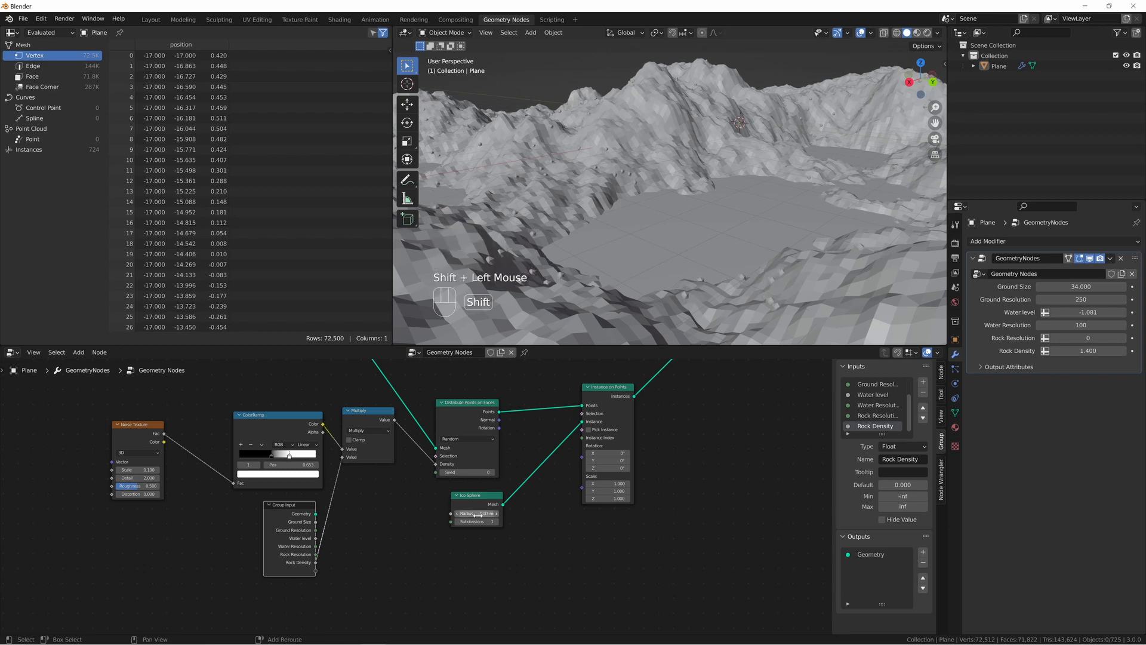
- Raise Rock Density to 3.240, and drive the Ico Sphere's Subdivisions with the Rock Resolution input set to 1
left_click_drag(1076, 350, 1113, 350)
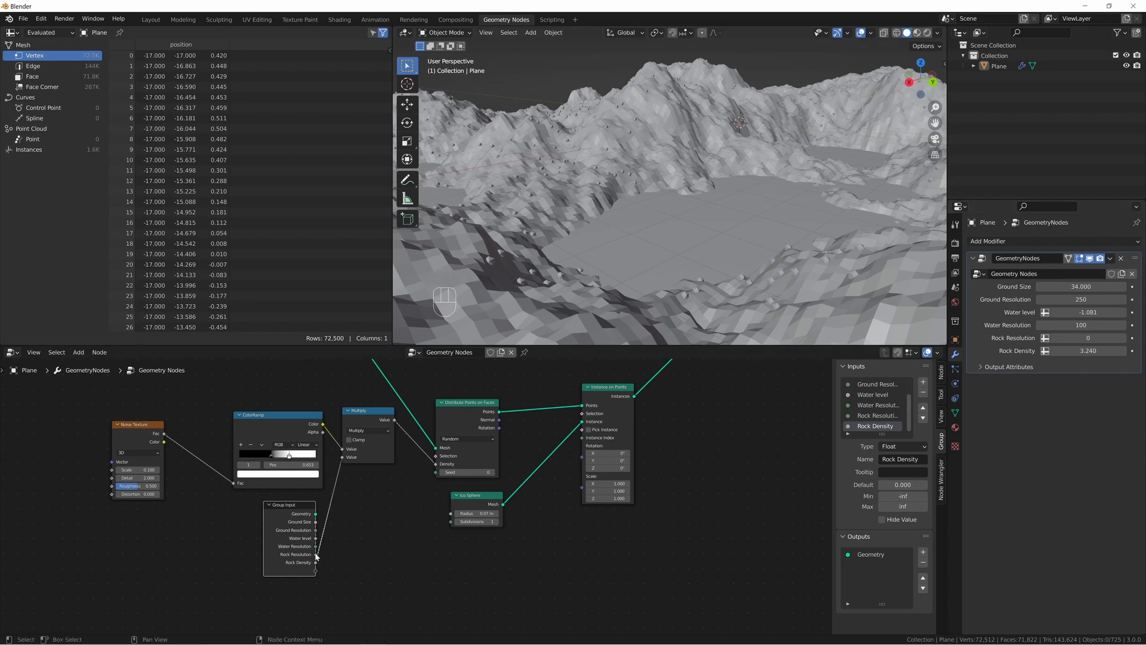
left_click_drag(316, 555, 450, 522)
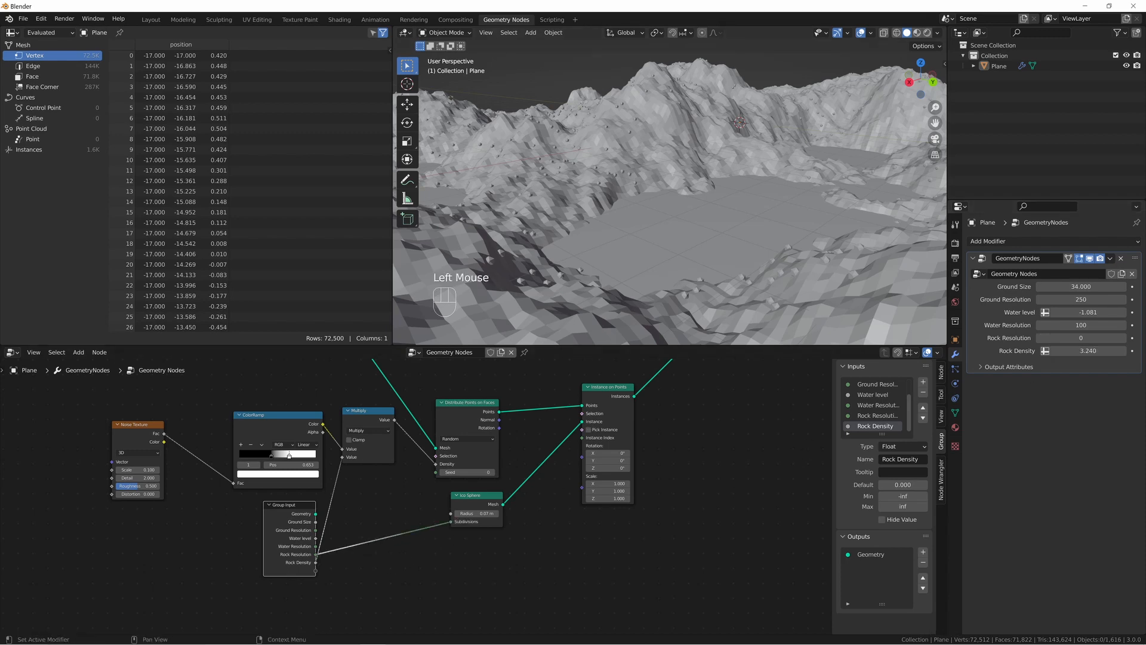
left_click(1124, 338)
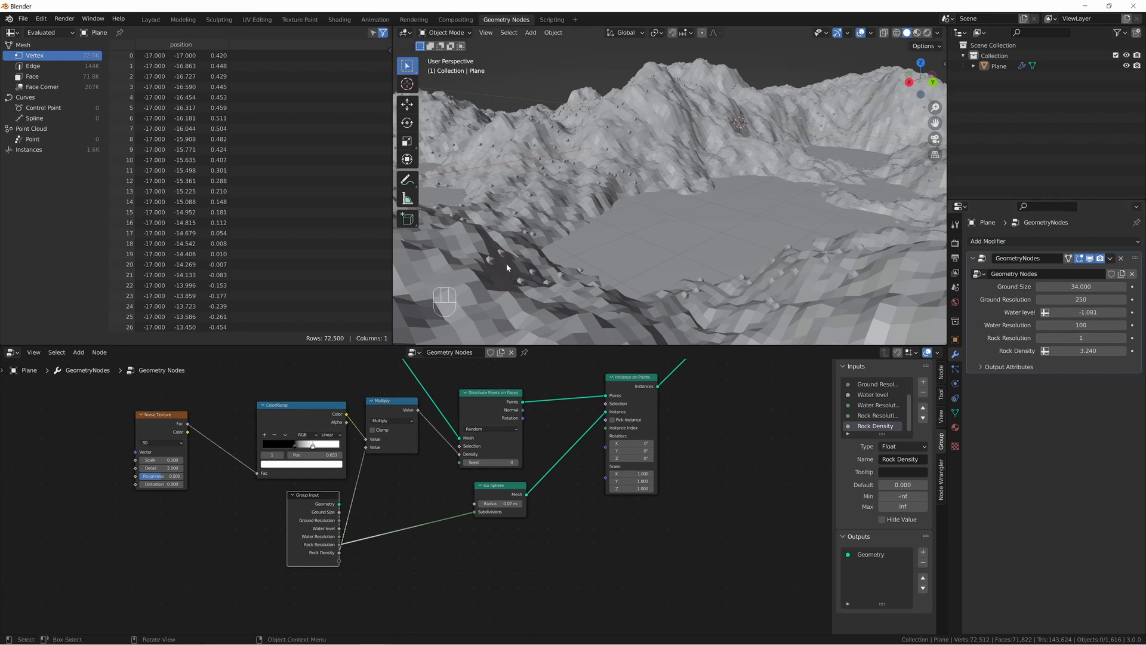
- Add another Noise Texture node below the Group Input that feeds the rocks
key("shift+a")
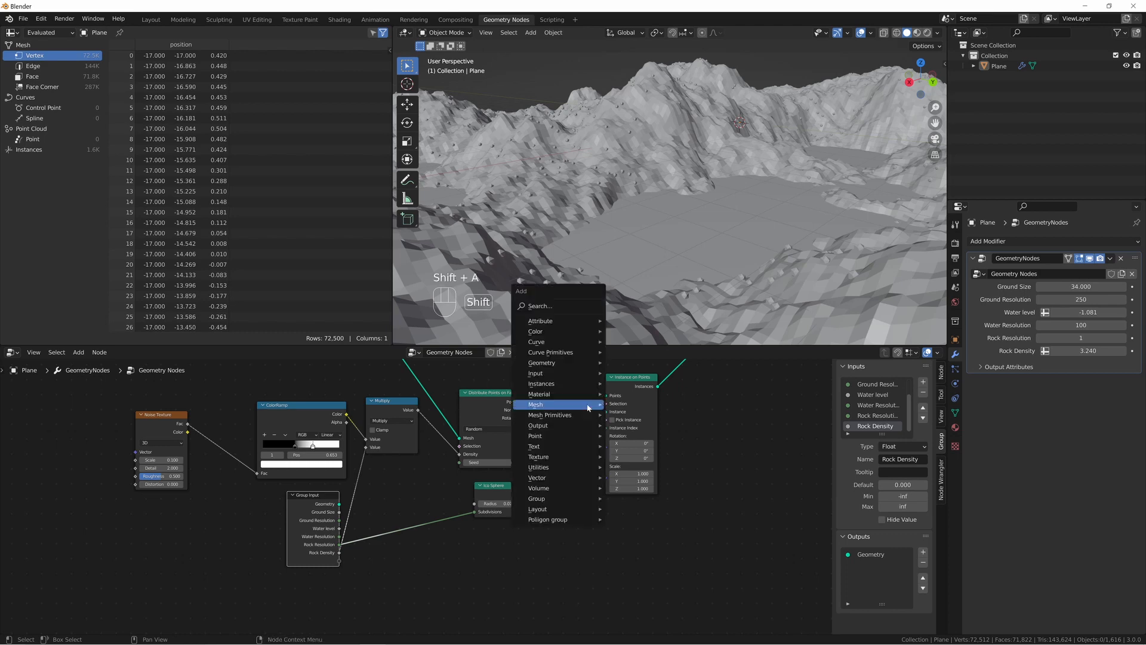
type("noise")
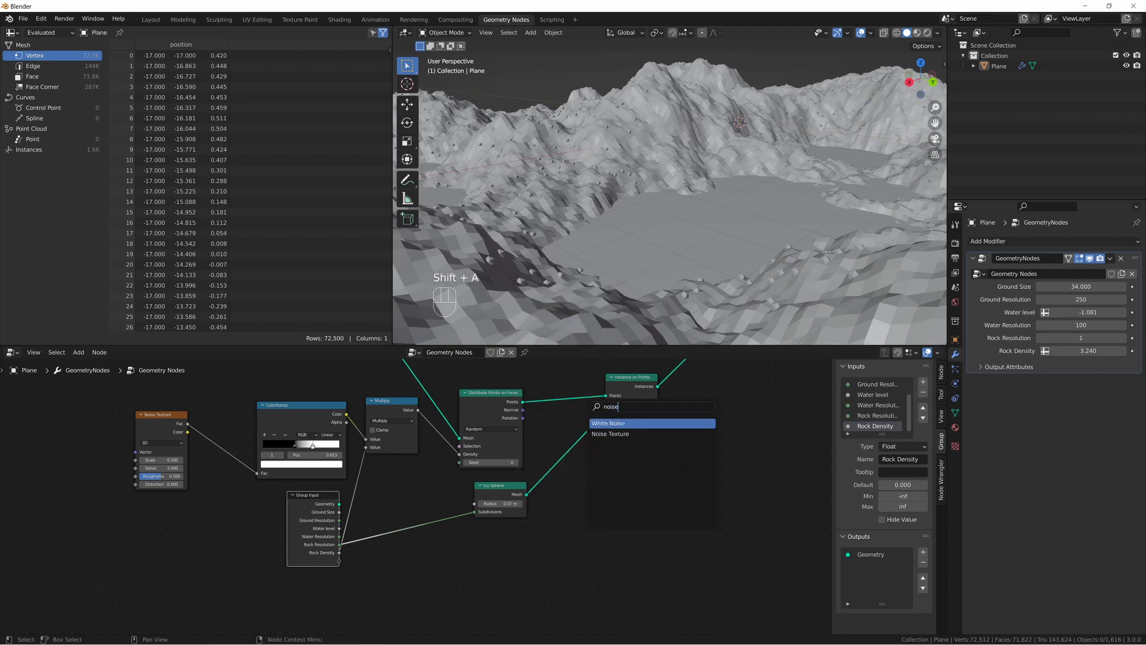
key("Return")
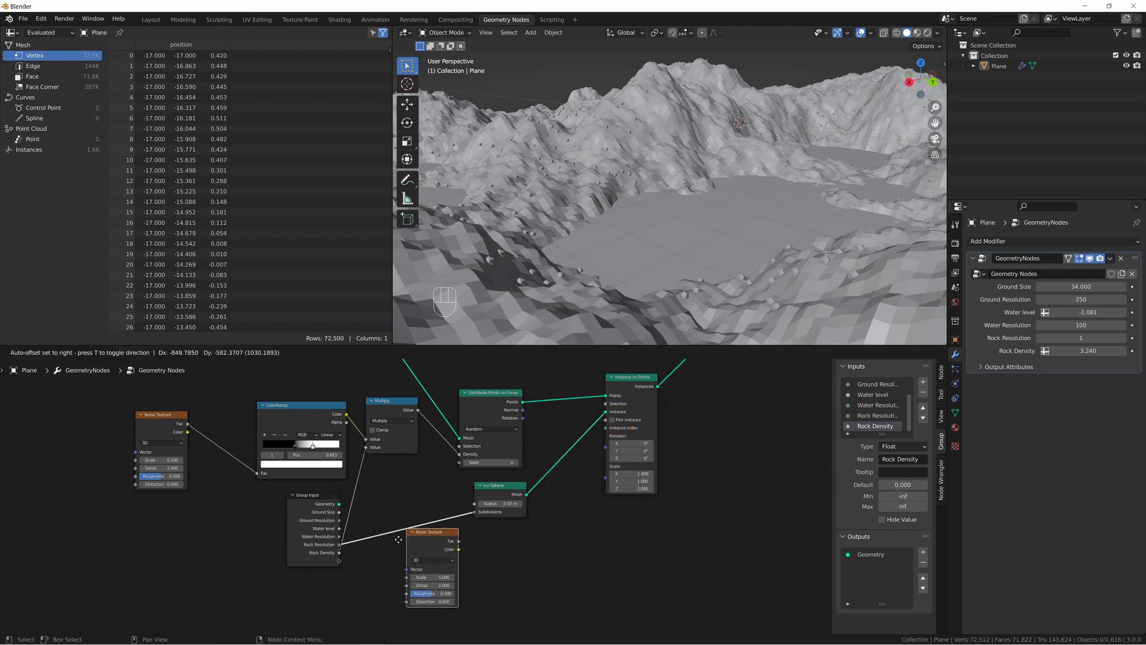
left_click(357, 567)
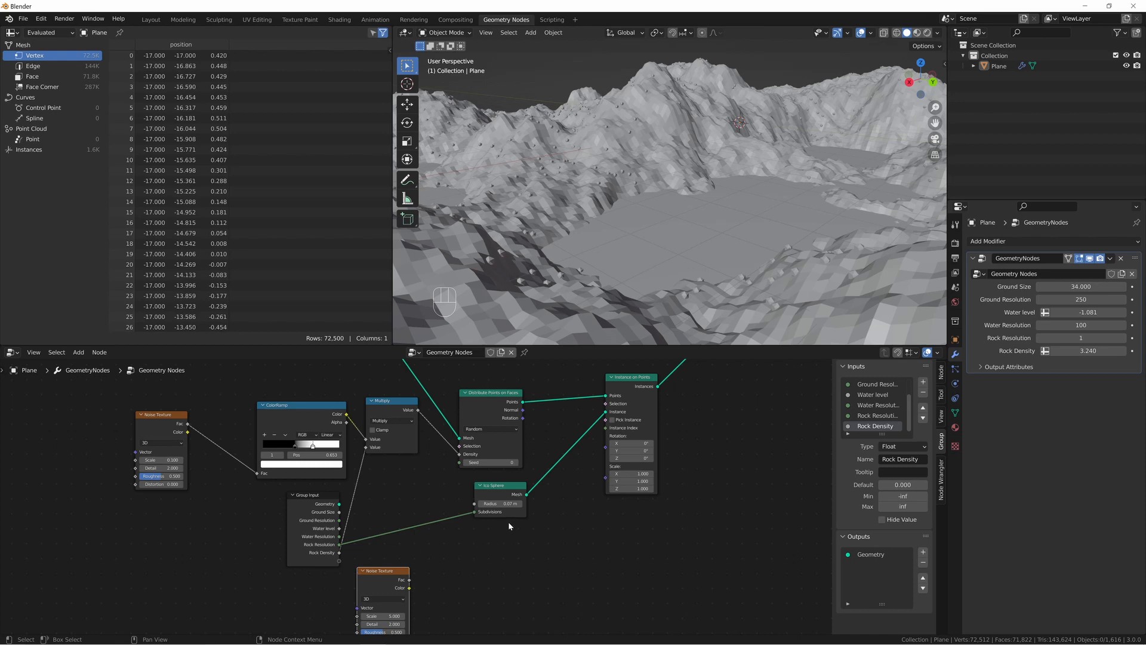
- Add a Map Range node below the Ico Sphere and connect the new Noise Texture's Fac to its Value
key("shift+a")
type("map")
key("Return")
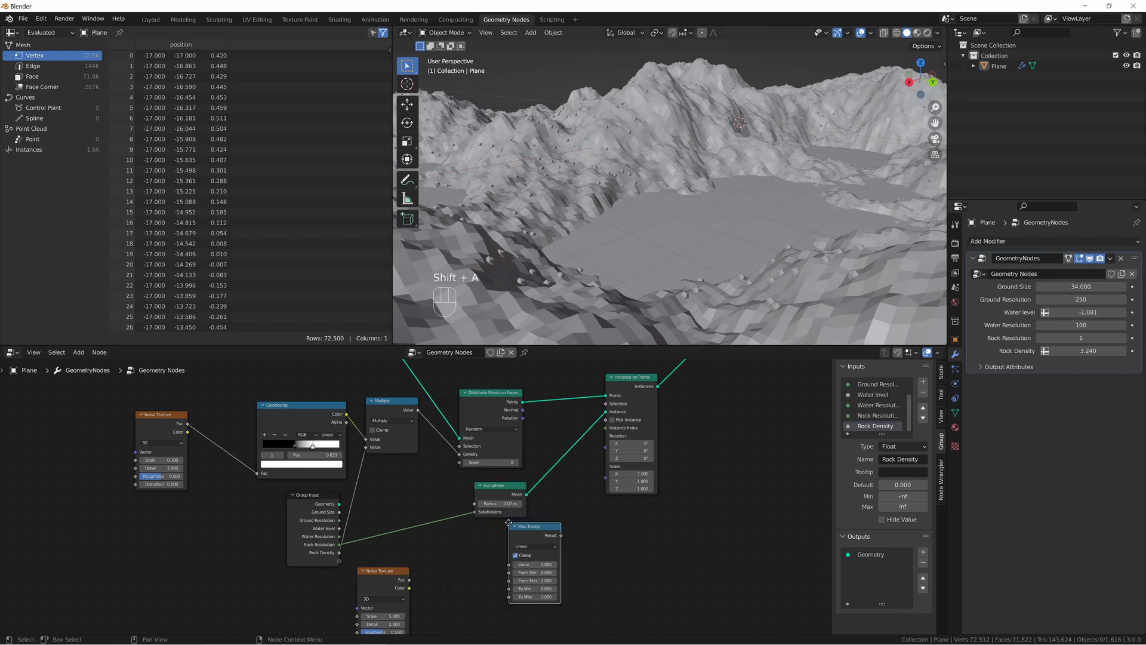
left_click(497, 525)
left_click(410, 584)
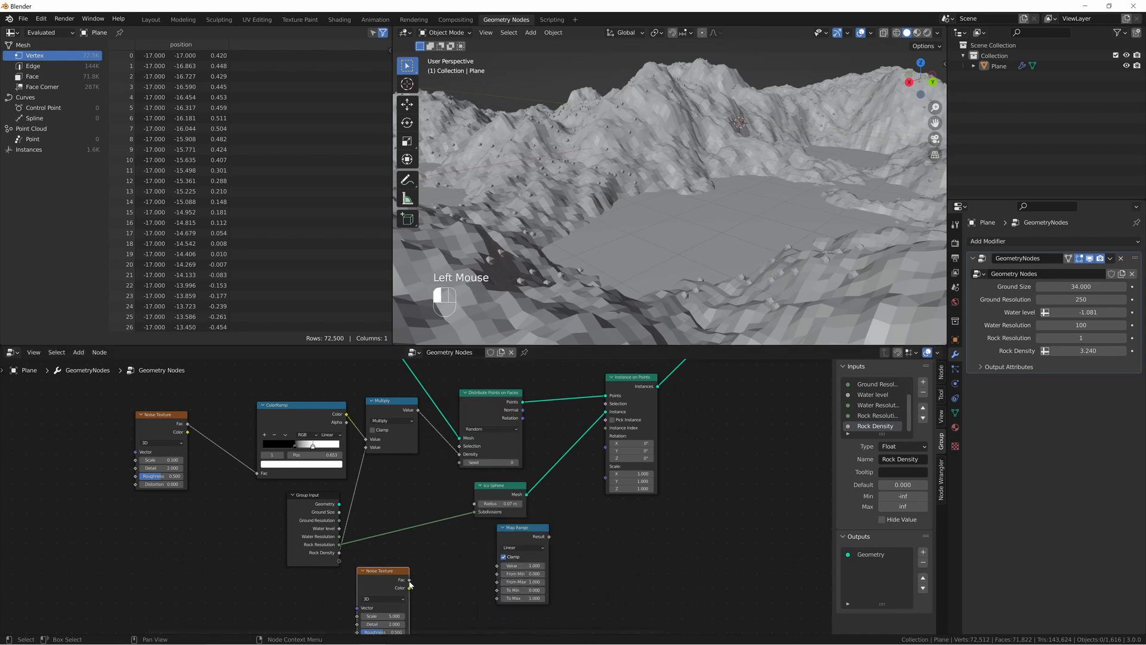
left_click_drag(410, 584, 509, 534)
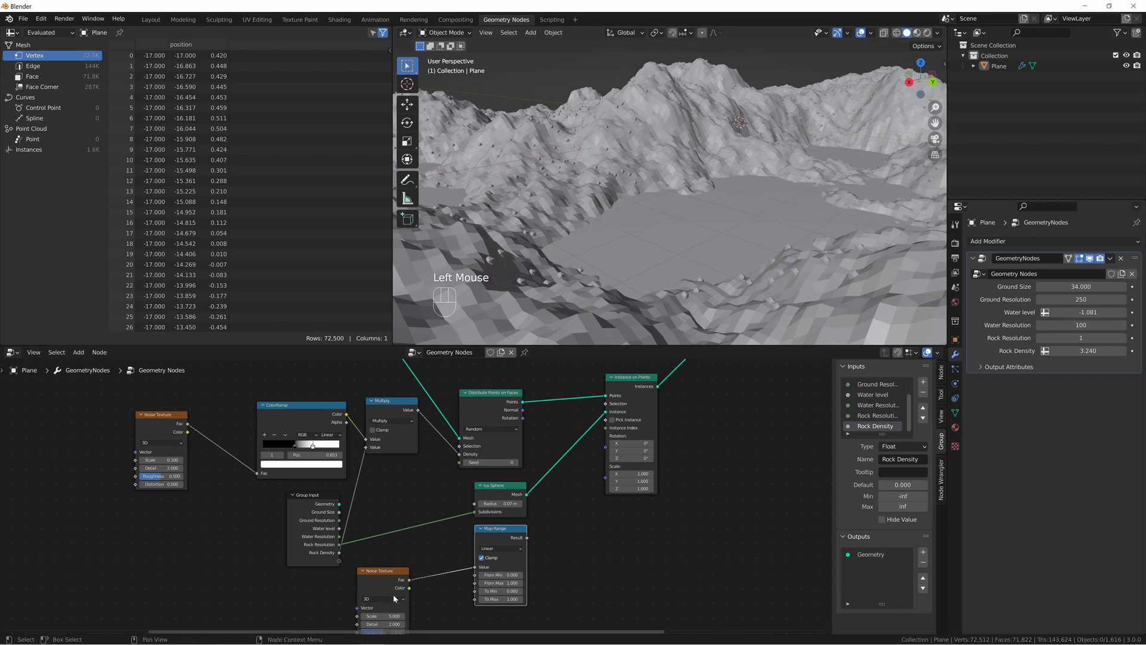
middle_click_drag(393, 594, 411, 556)
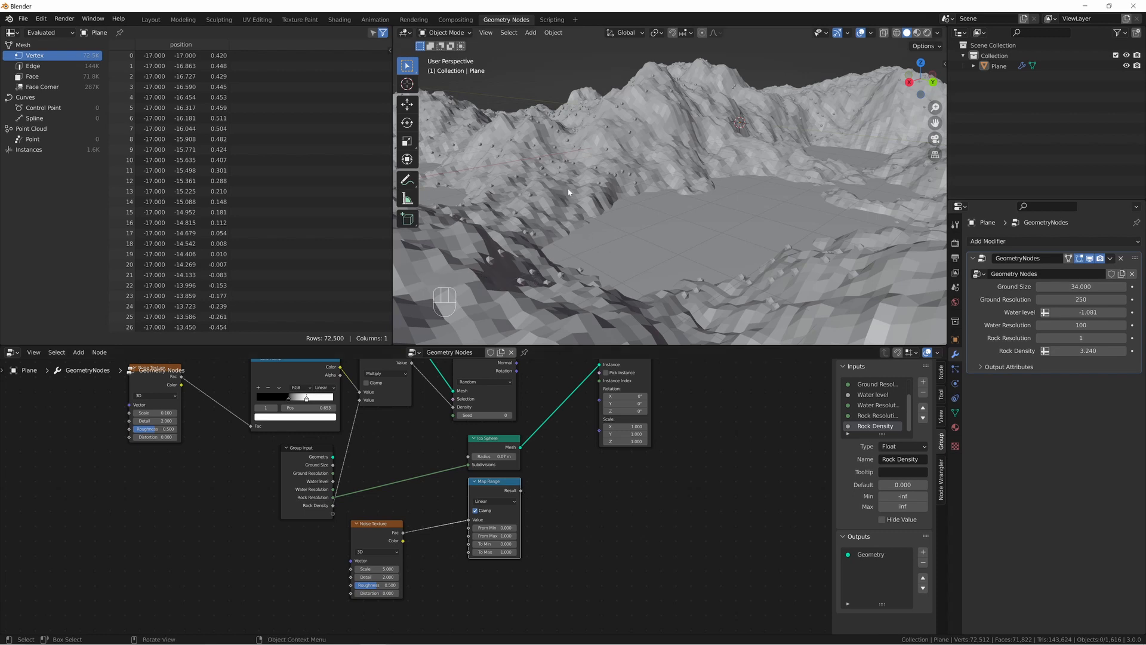
- Set the Ico Sphere's radius to 1 m and connect the Map Range's Result to the Instance on Points' Scale
left_click(492, 456)
type("1")
key("Return")
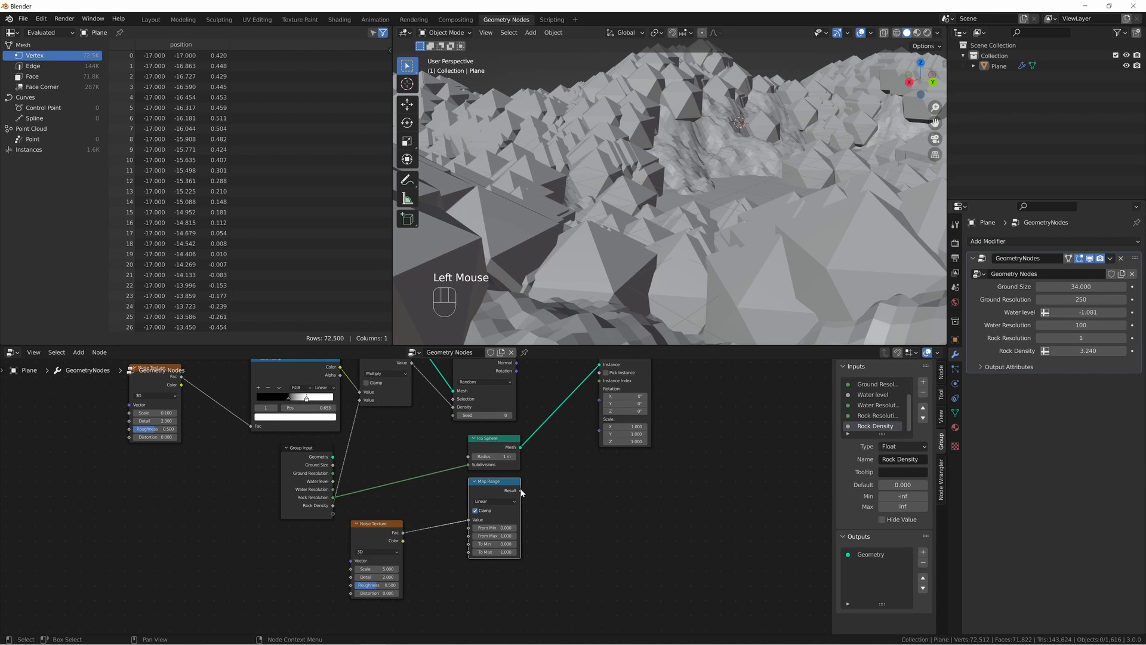
left_click_drag(521, 491, 599, 430)
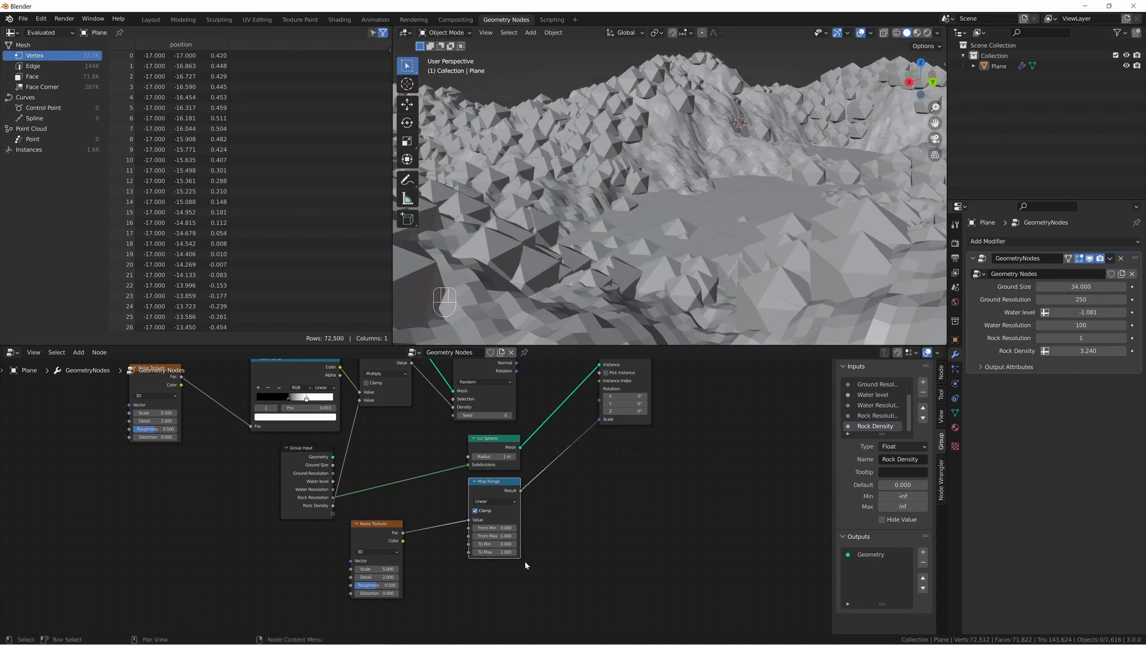
- Set the rock-scale Map Range's To Min to -0.100 and To Max to 0.050
left_click(503, 544)
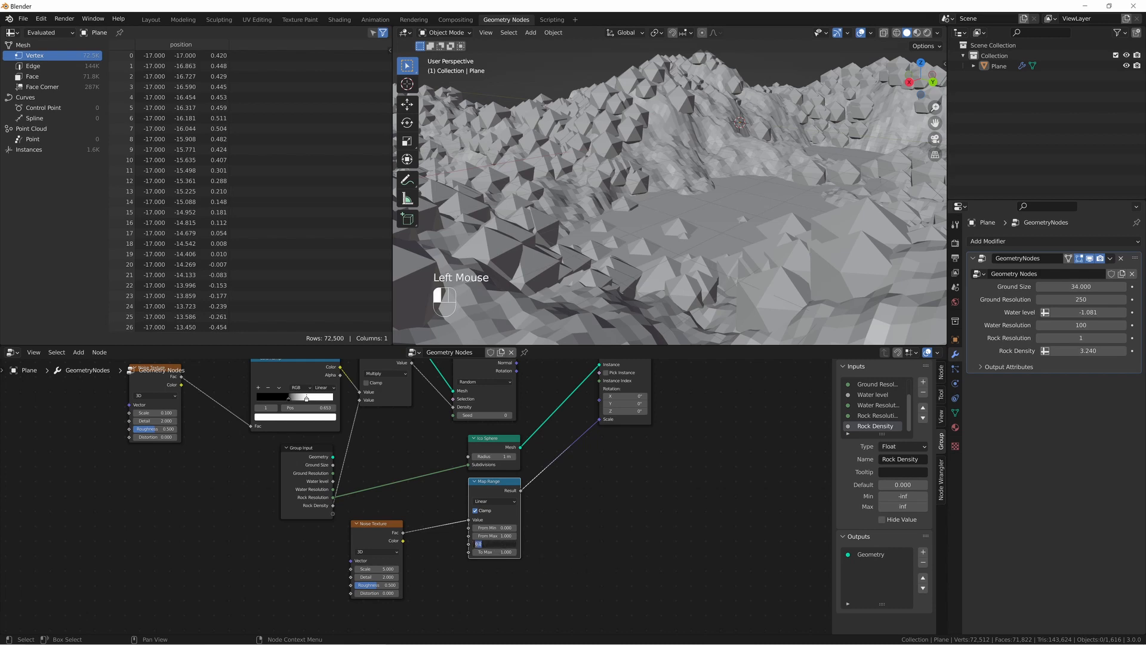
key("BackSpace")
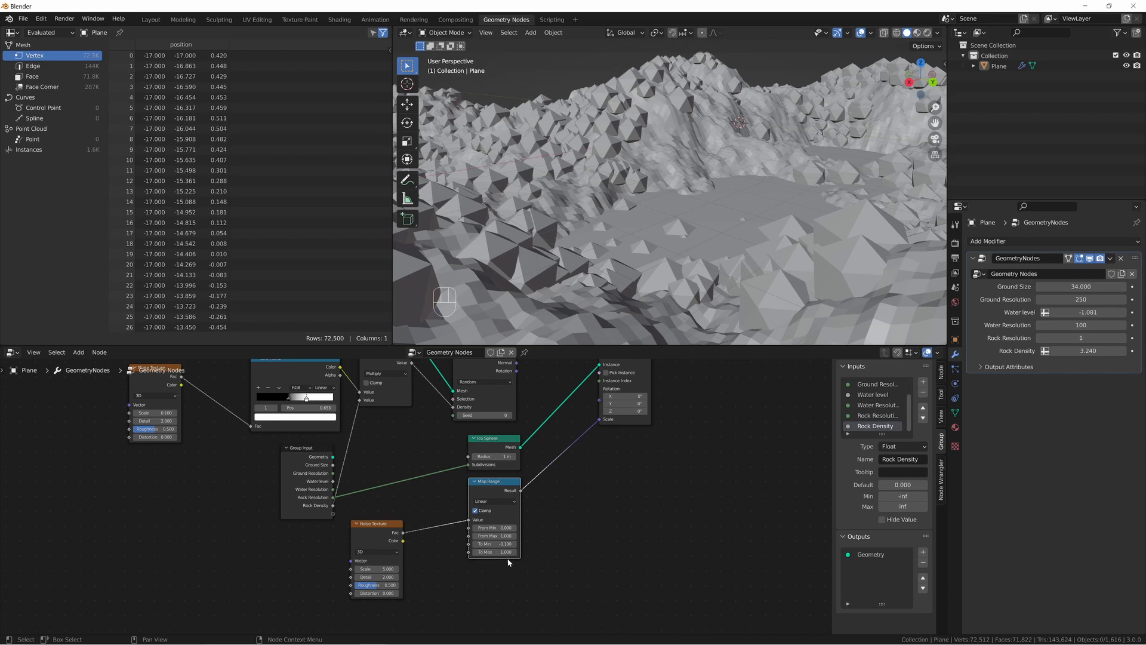
left_click(504, 553)
type("0.05")
key("Return")
- Adjust the modifier's Rock Density to 3.350
middle_click_drag(681, 193, 694, 202)
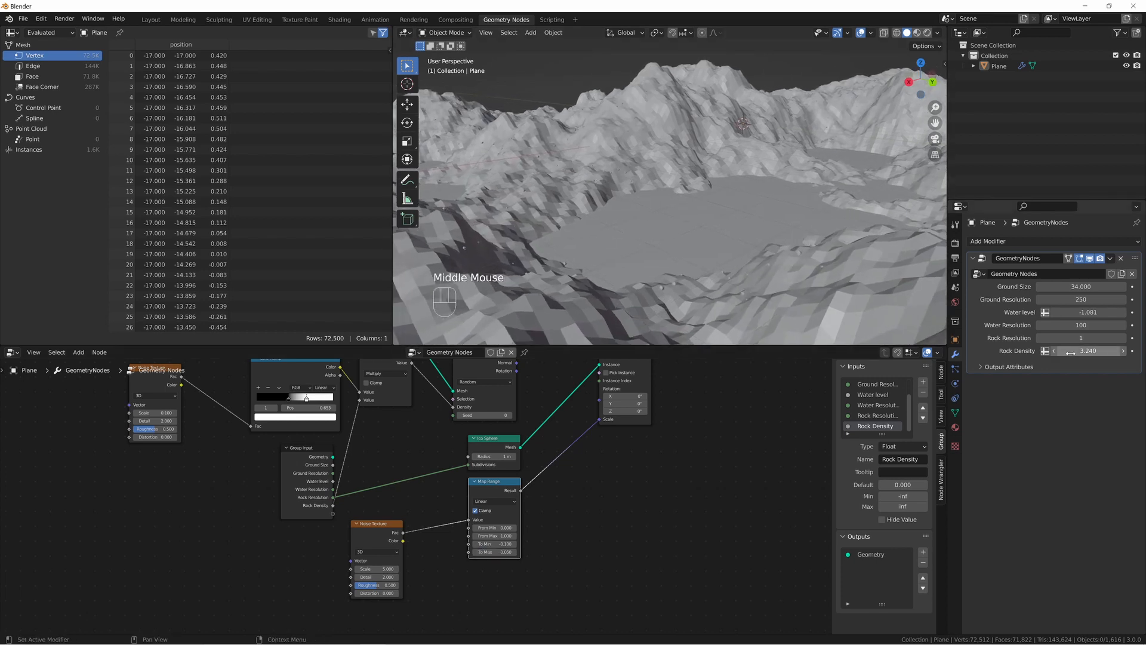
left_click_drag(1084, 351, 1087, 352)
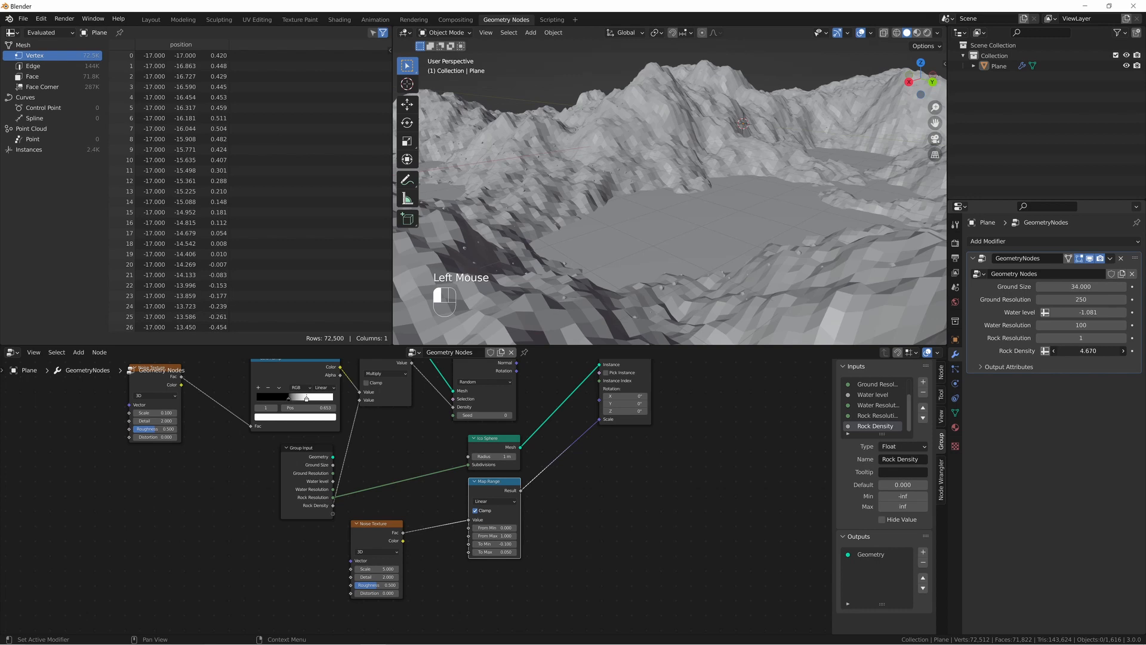
left_click_drag(1087, 351, 1042, 351)
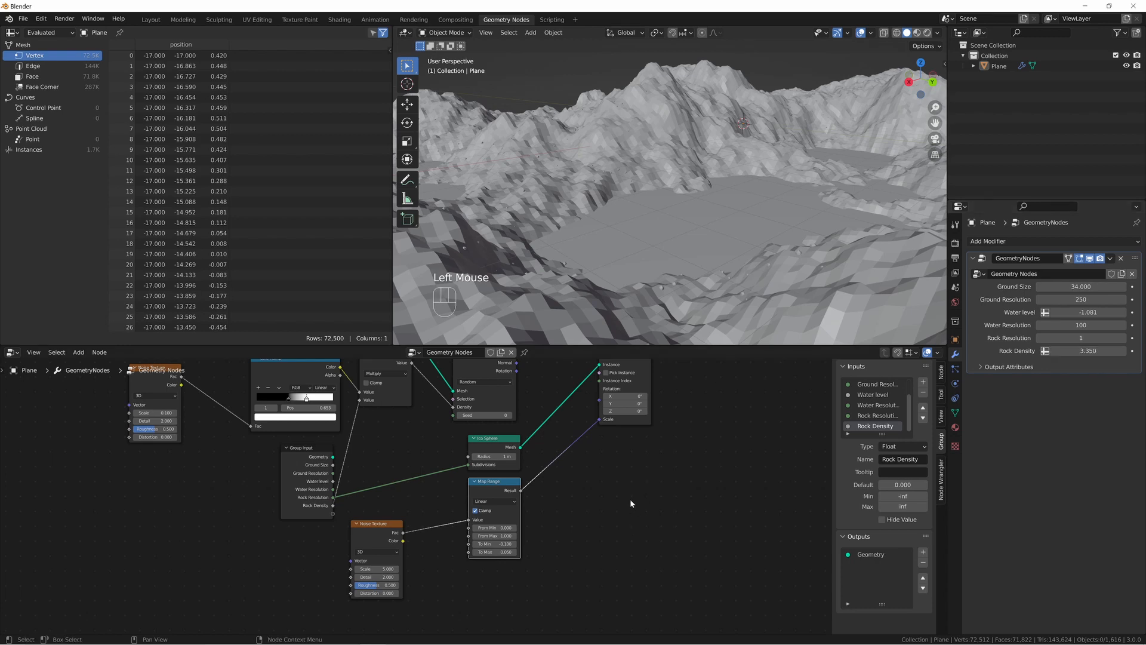
- Duplicate the Map Range below itself, feed it from the Noise Texture's Fac, and connect its Result to the Instance on Points' Rotation
middle_click_drag(631, 503, 631, 466)
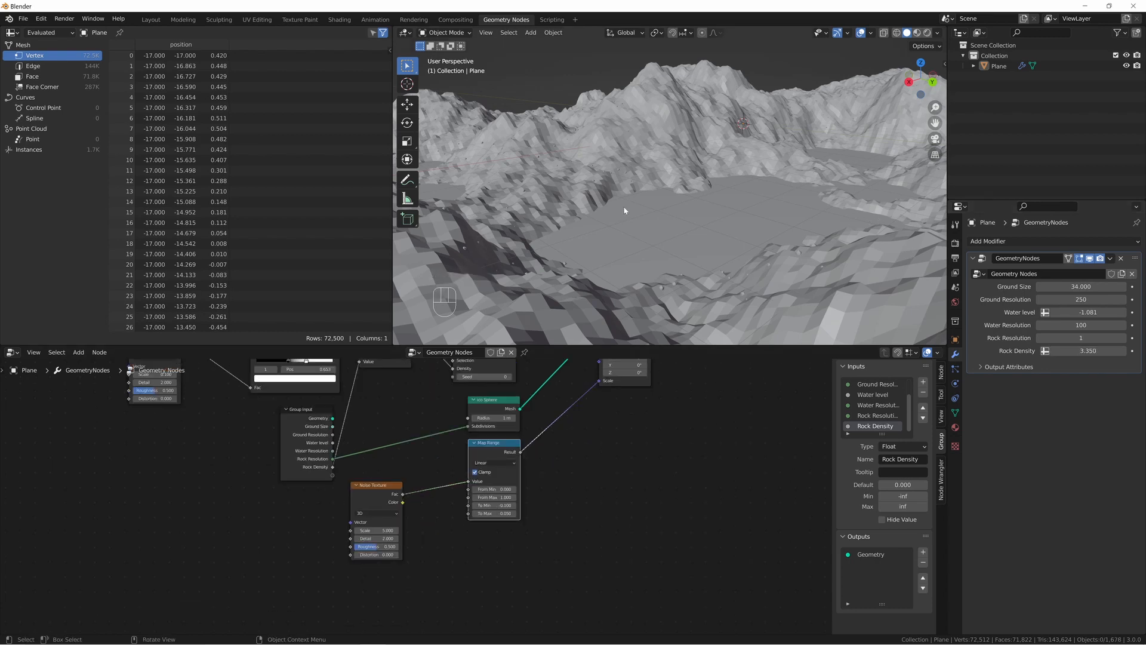
left_click(506, 448)
key("shift+d")
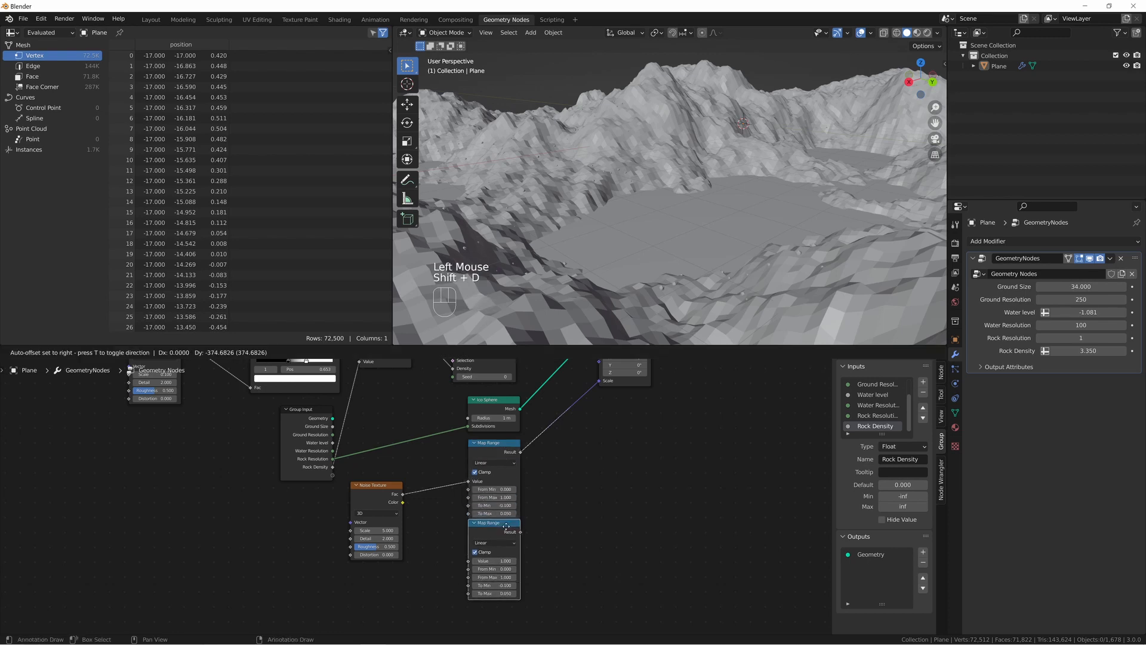
left_click_drag(405, 495, 409, 511)
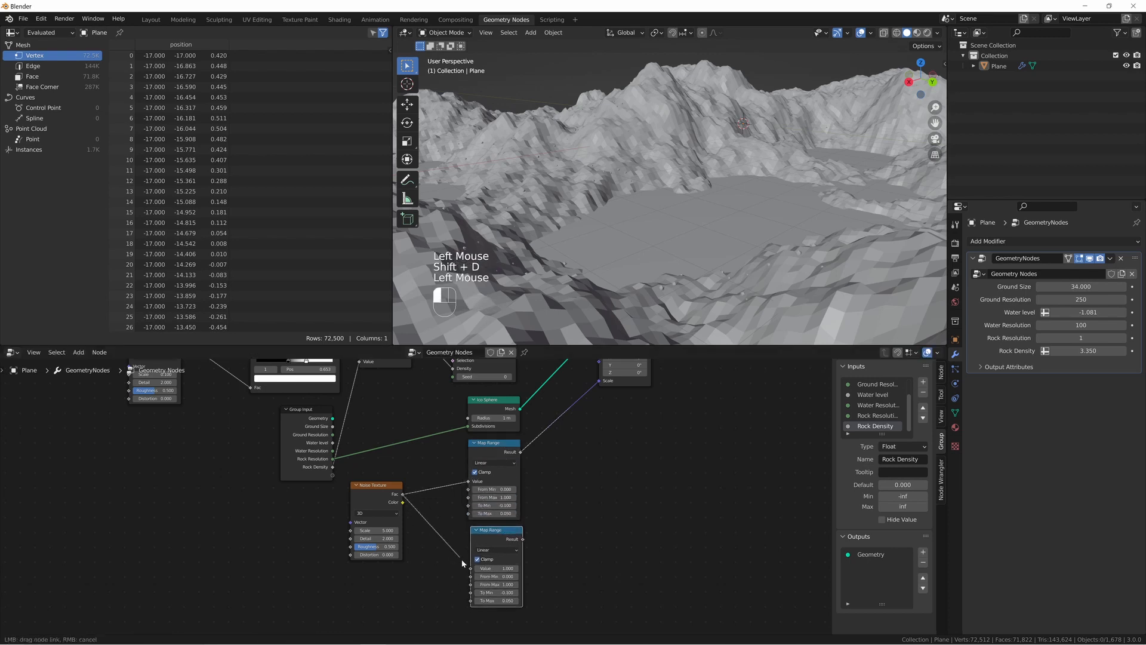
left_click_drag(463, 563, 472, 567)
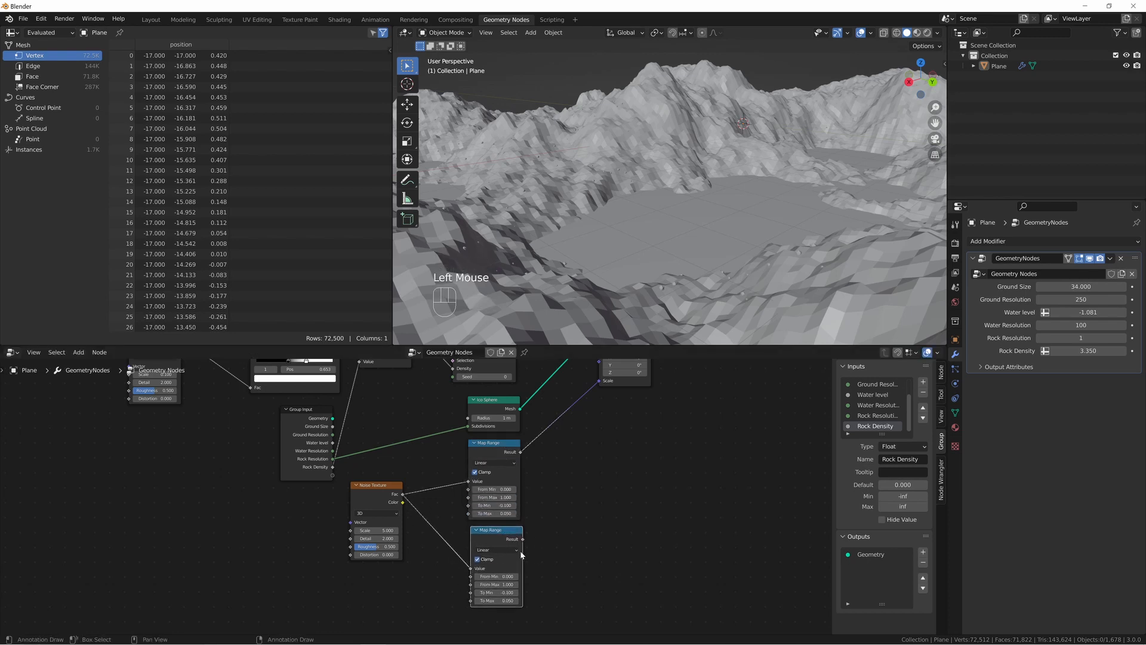
left_click_drag(522, 539, 598, 385)
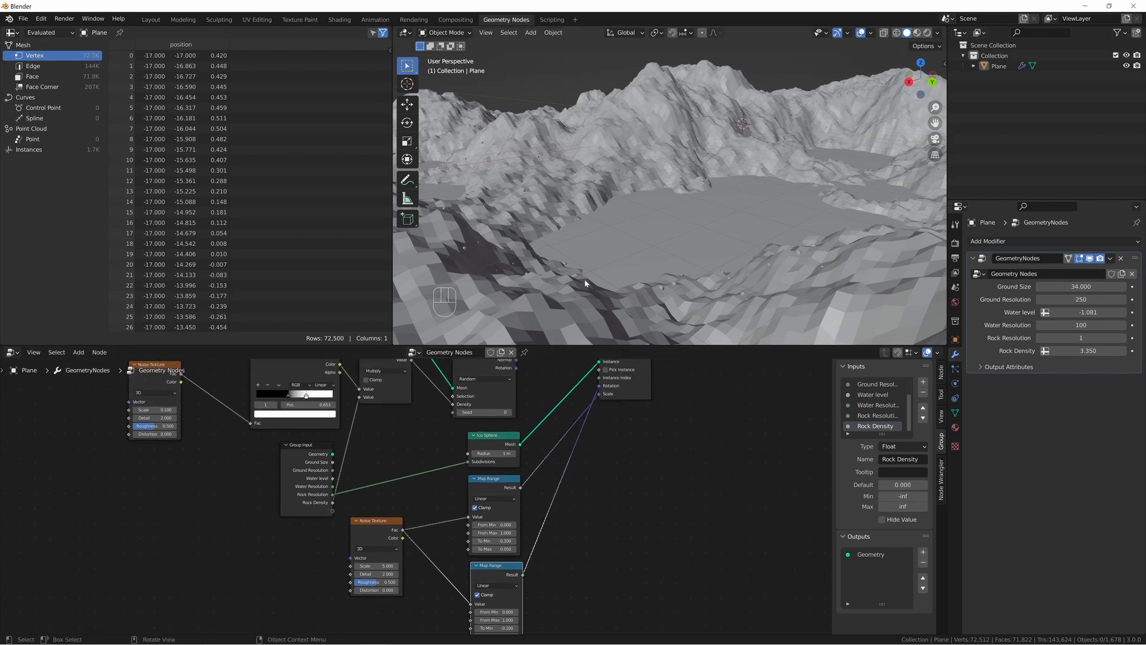
- Set the To Min of the Map Range that drives the rock rotation to 0
middle_click_drag(632, 536, 649, 437)
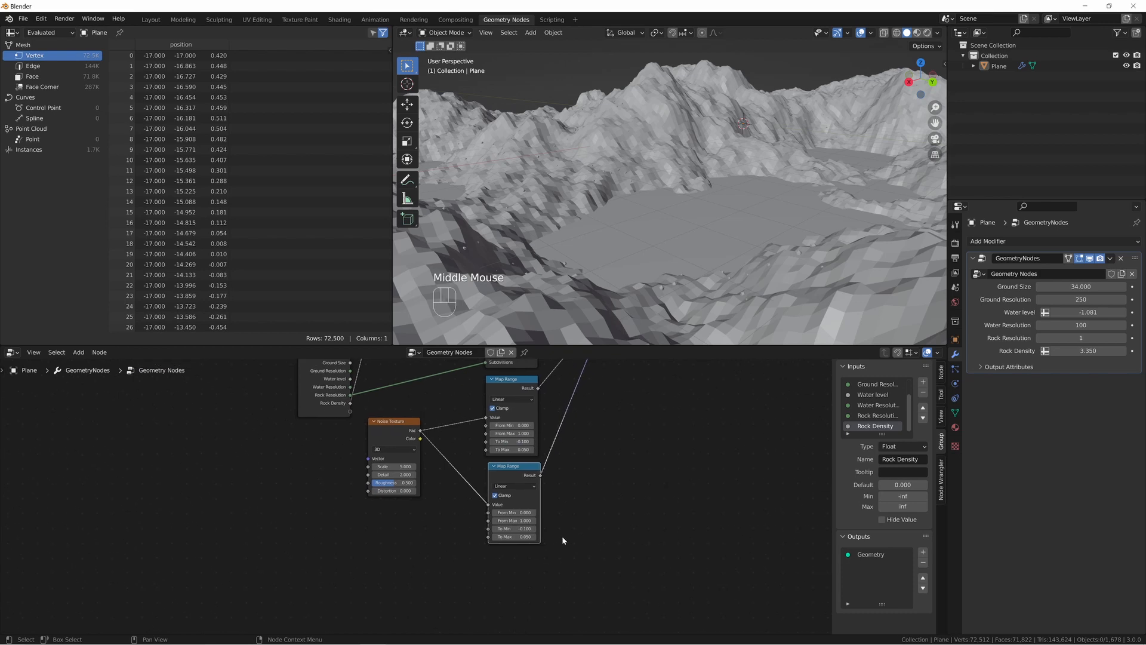
left_click(512, 529)
type("0")
key("Return")
- Raise the rotation Map Range's To Max to 180 and check the rocks' orientation on the terrain
mouse_move(518, 537)
left_mouse_down()
mouse_move(555, 537)
mouse_move(529, 536)
left_mouse_up()
scroll(525, 320, "up", 3)
middle_click_drag(525, 320, 658, 248, "shift")
scroll(594, 195, "down", 1)
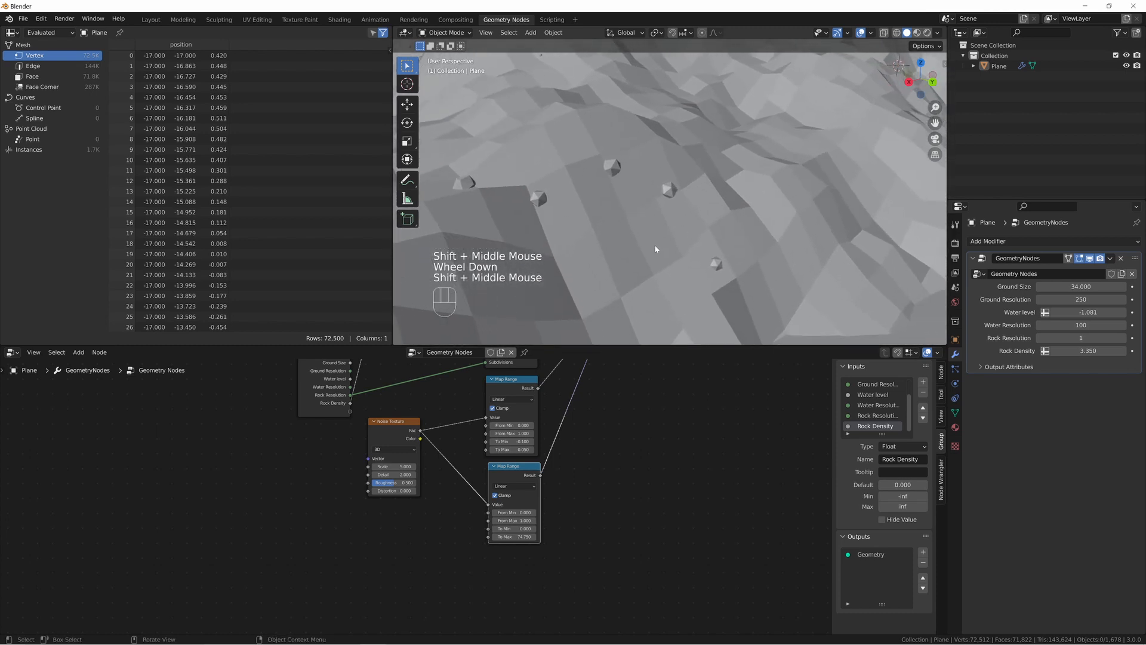
left_click(514, 537)
mouse_move(514, 537)
left_mouse_down()
mouse_move(546, 537)
mouse_move(525, 537)
left_mouse_up()
scroll(652, 212, "down", 4)
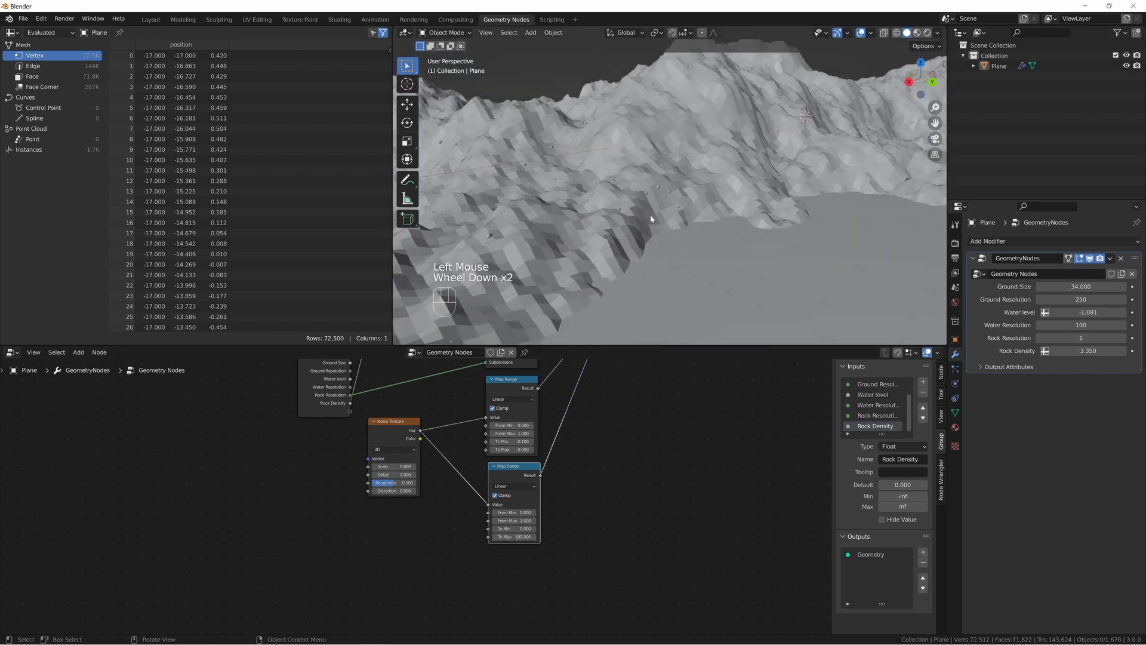
middle_click_drag(654, 215, 680, 222)
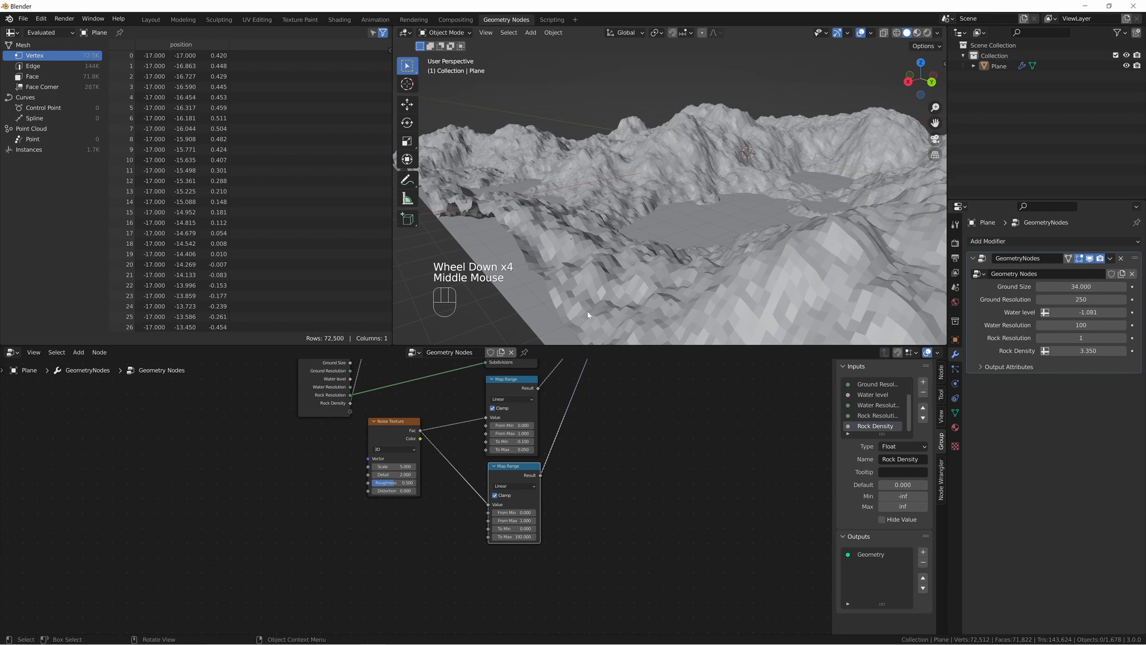
- Examine the scattered rocks on the terrain up close and from farther away
middle_click_drag(621, 403, 604, 426)
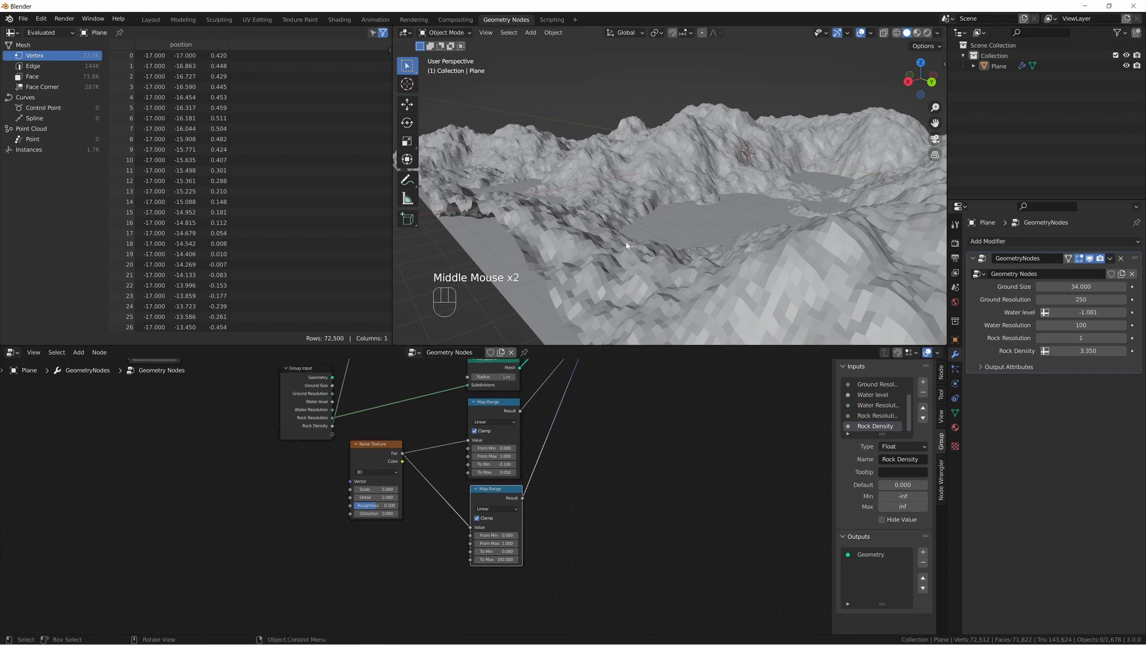
scroll(726, 248, "up", 3)
middle_click_drag(726, 249, 681, 260)
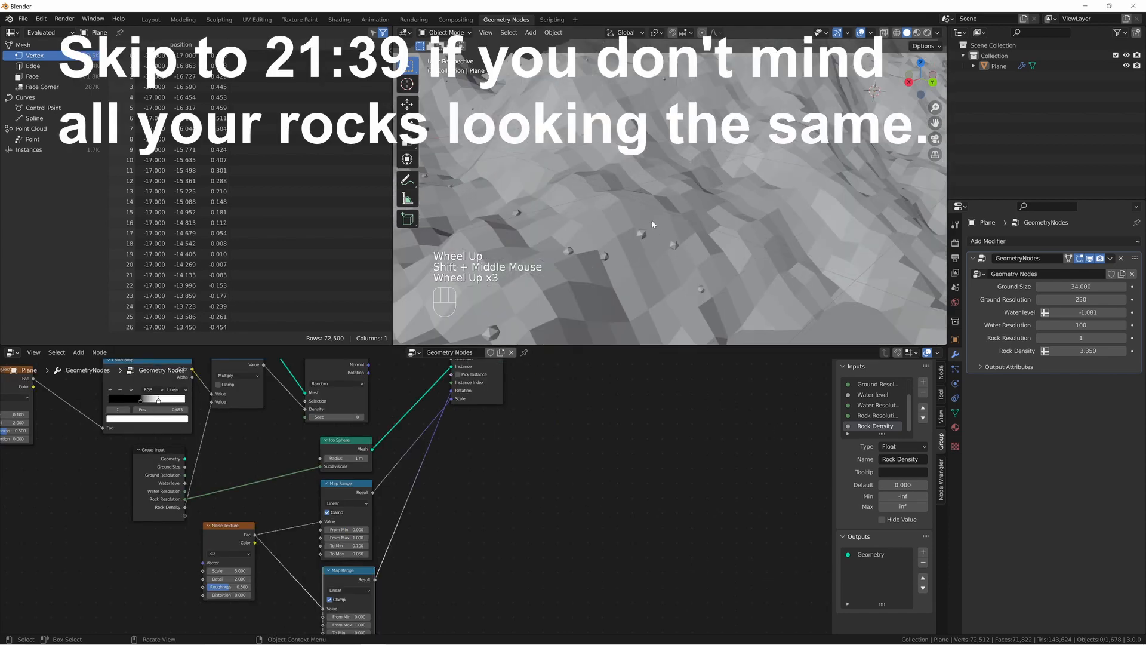
middle_click_drag(653, 225, 595, 215)
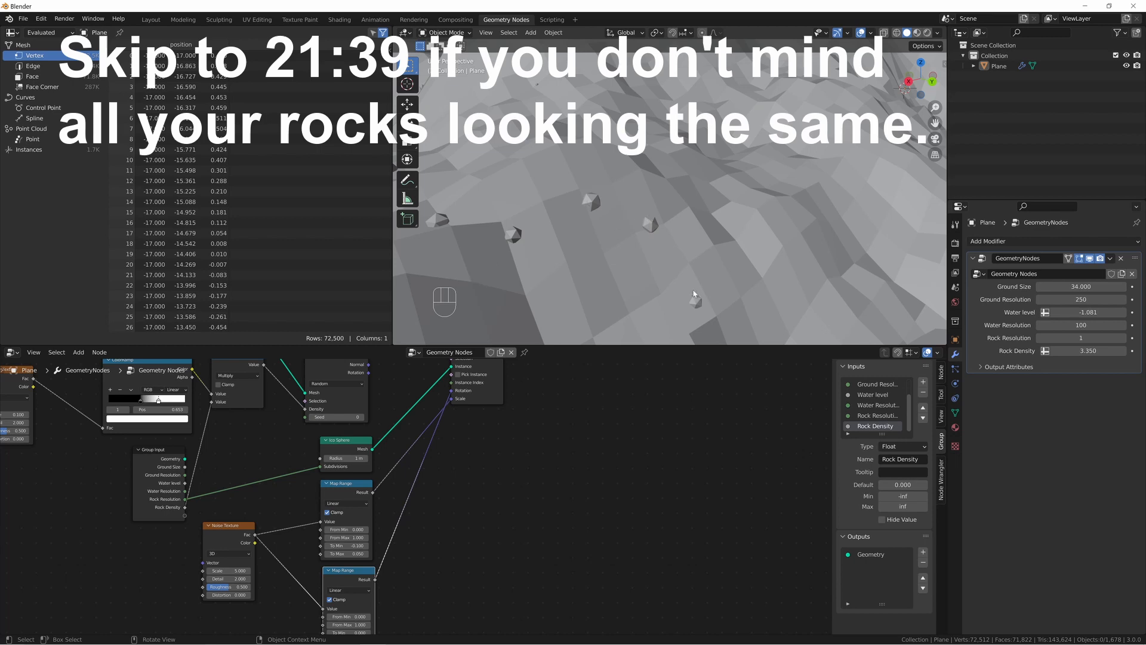
scroll(692, 241, "down", 4)
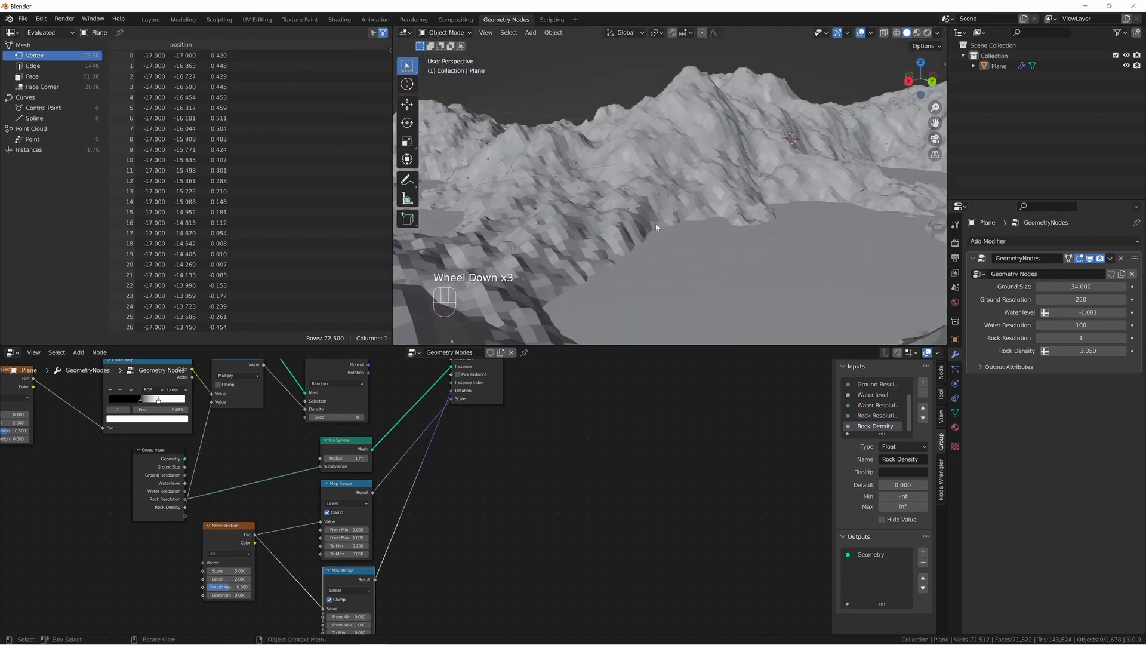
middle_click_drag(693, 238, 680, 239)
- Add a Noise Texture node and place it in free space below the rocks' Instance on Points node
middle_click_drag(627, 455, 603, 510)
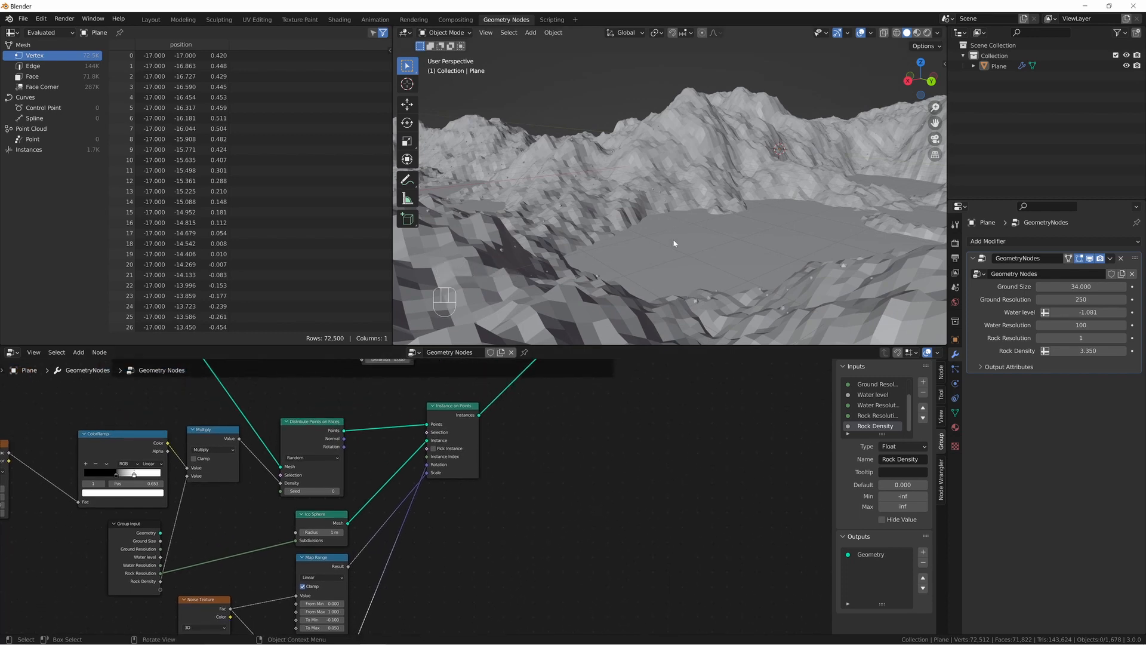
middle_click_drag(608, 462, 621, 477)
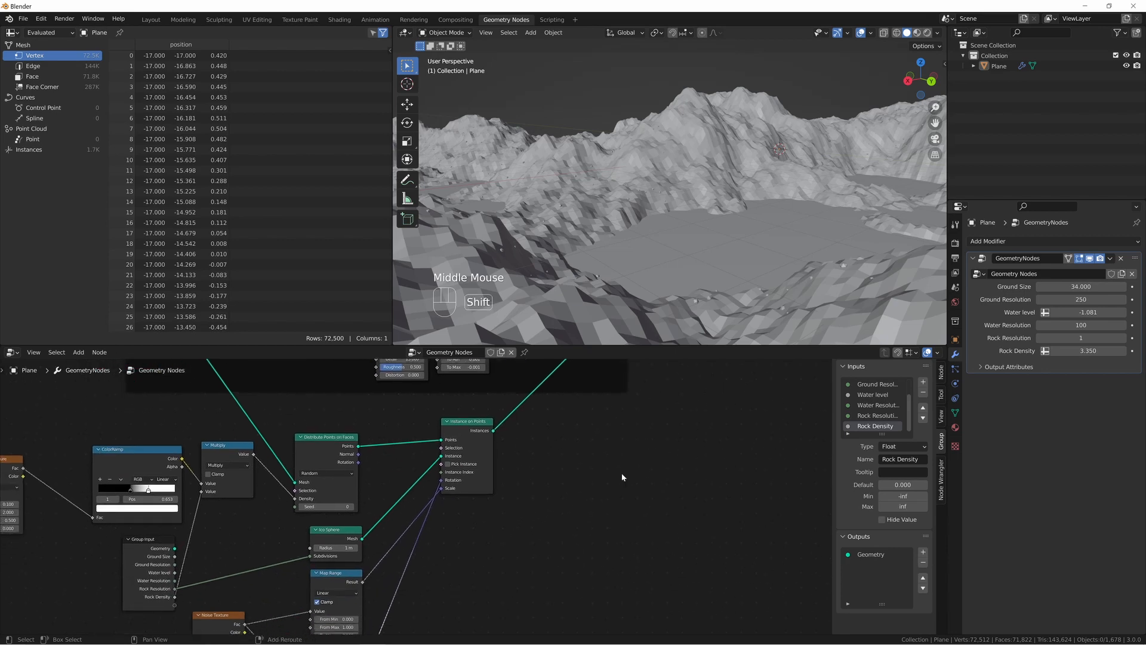
key("shift+a")
mouse_move(623, 476)
type("noise")
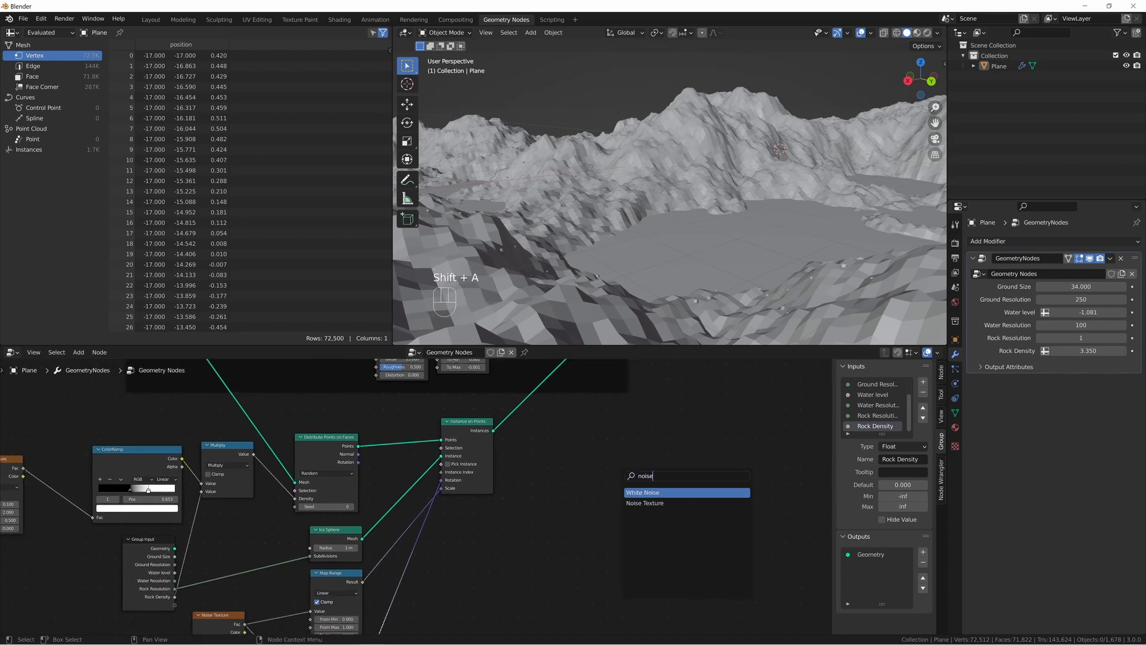
key("Down")
key("Return")
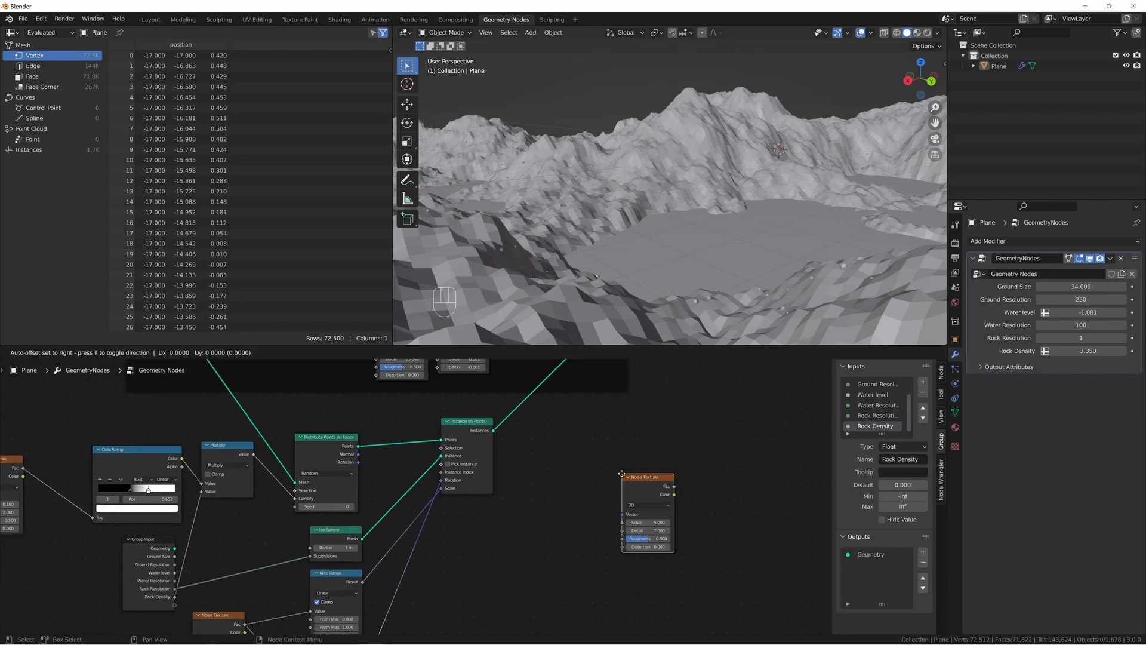
left_click(478, 554)
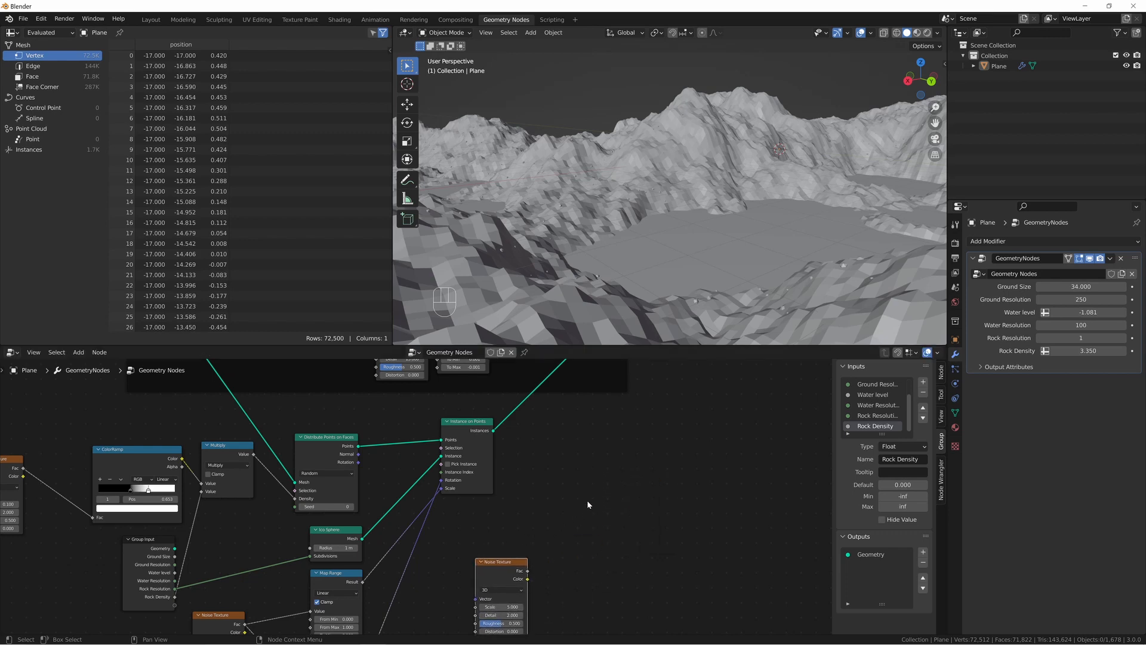
middle_click_drag(591, 502, 577, 506)
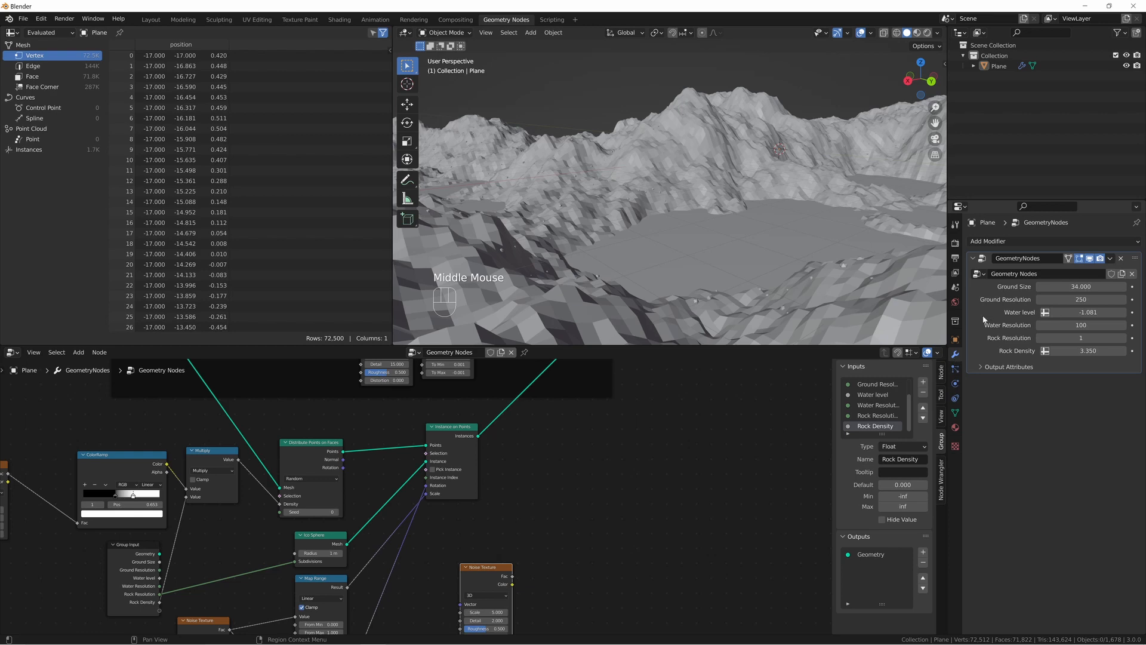
- Add a Realize Instances node and place it just after the Instance on Points node
left_click(1003, 241)
key("shift+a")
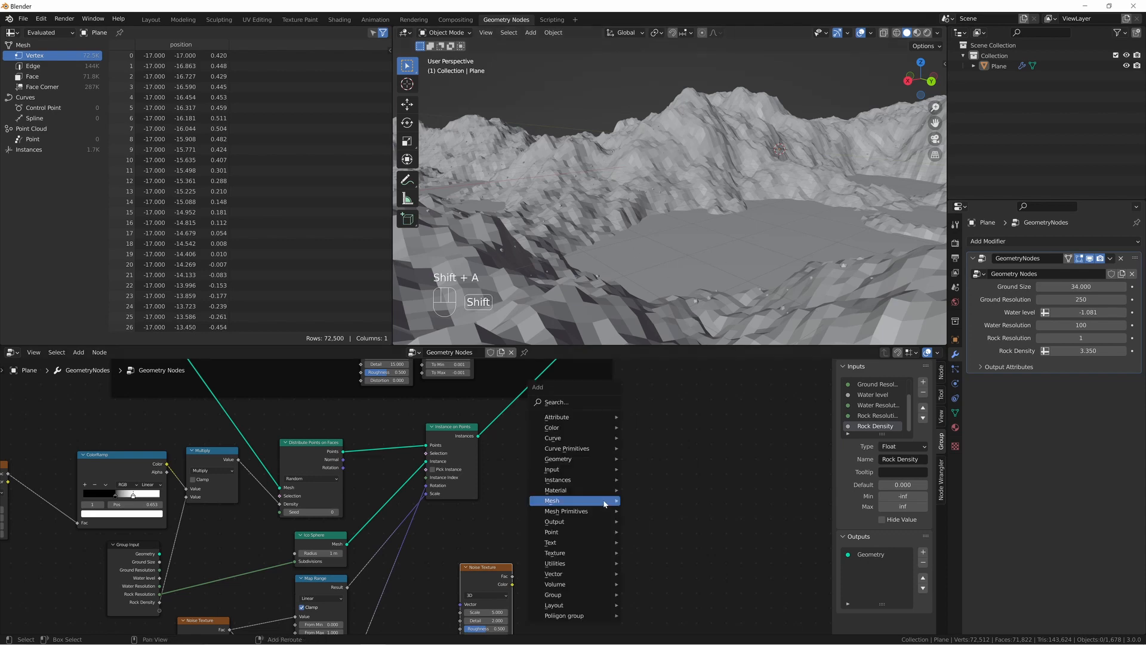
type("reali")
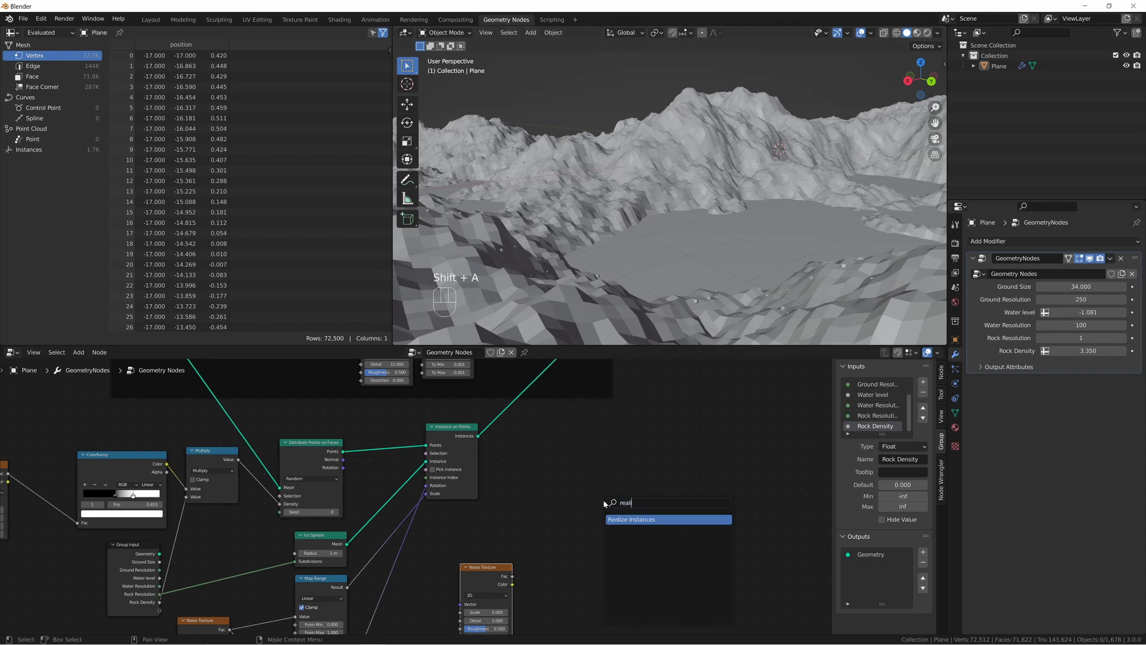
key("Return")
left_click(570, 447)
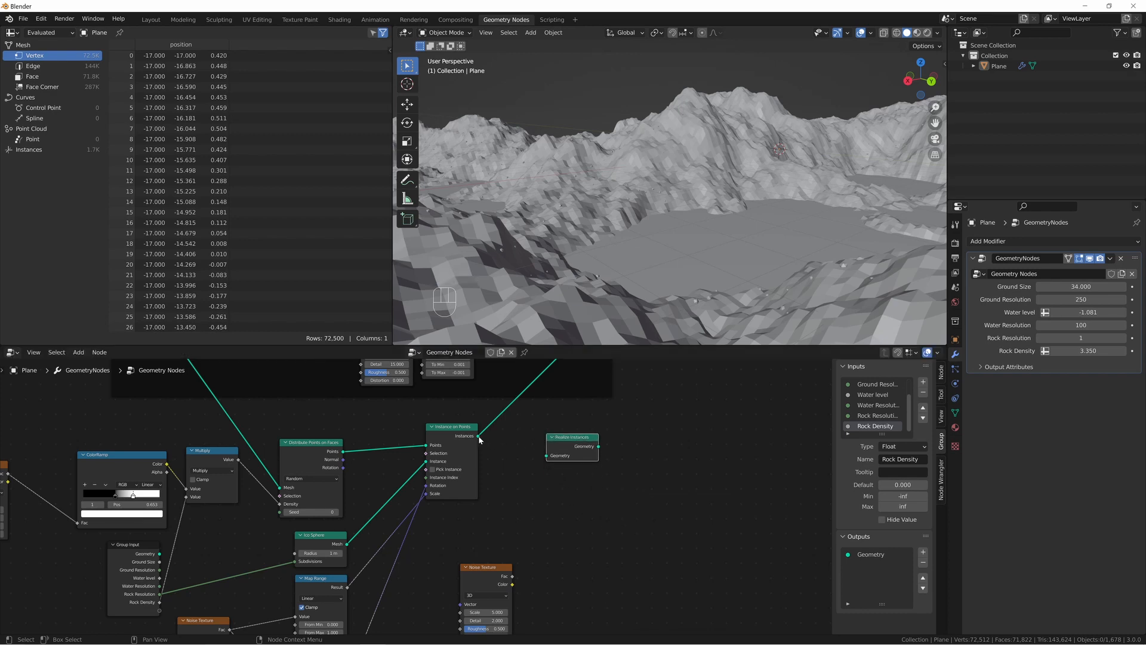
- Inspect the evaluated Instances data in the spreadsheet and return to the Vertex data
left_click(40, 150)
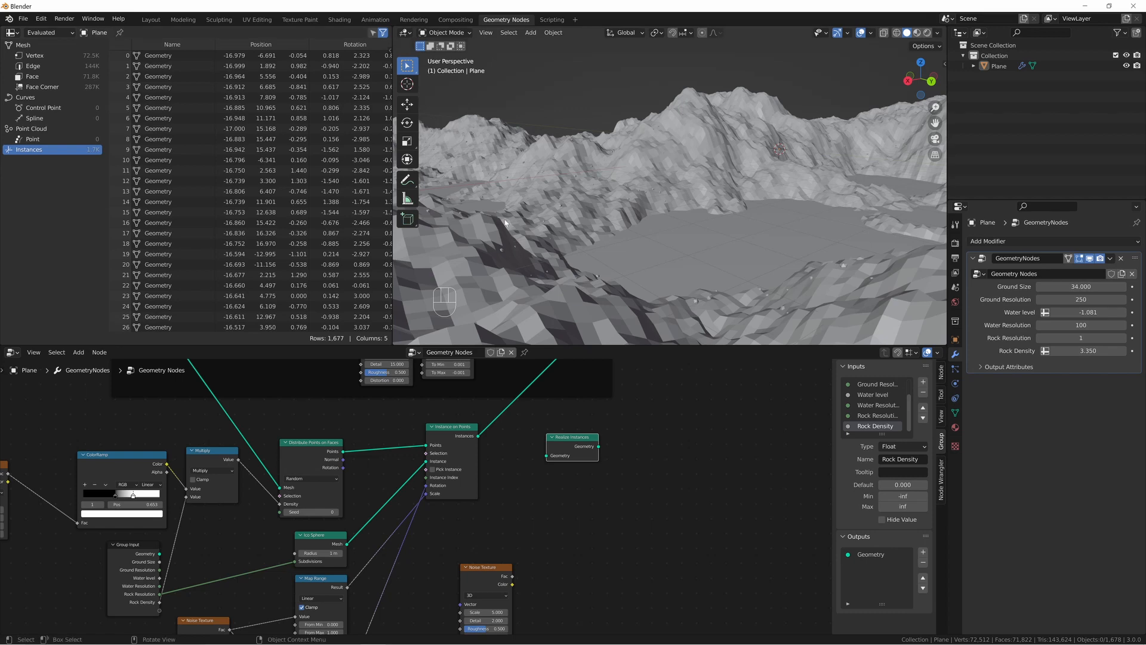
middle_click_drag(526, 231, 635, 128)
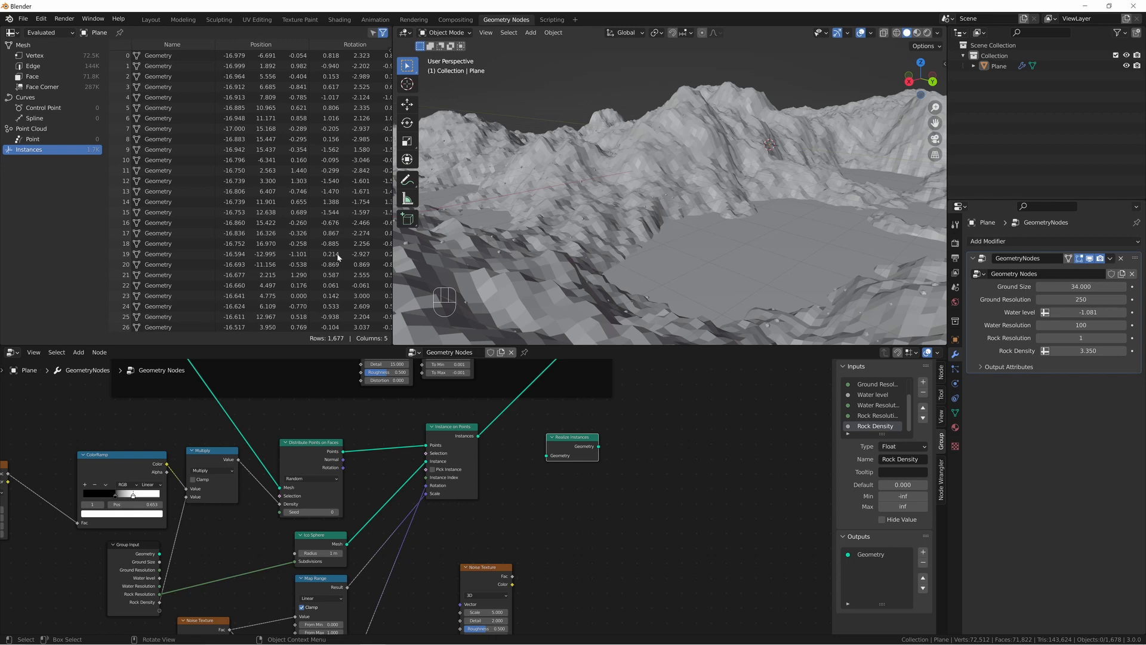
double_click(35, 55)
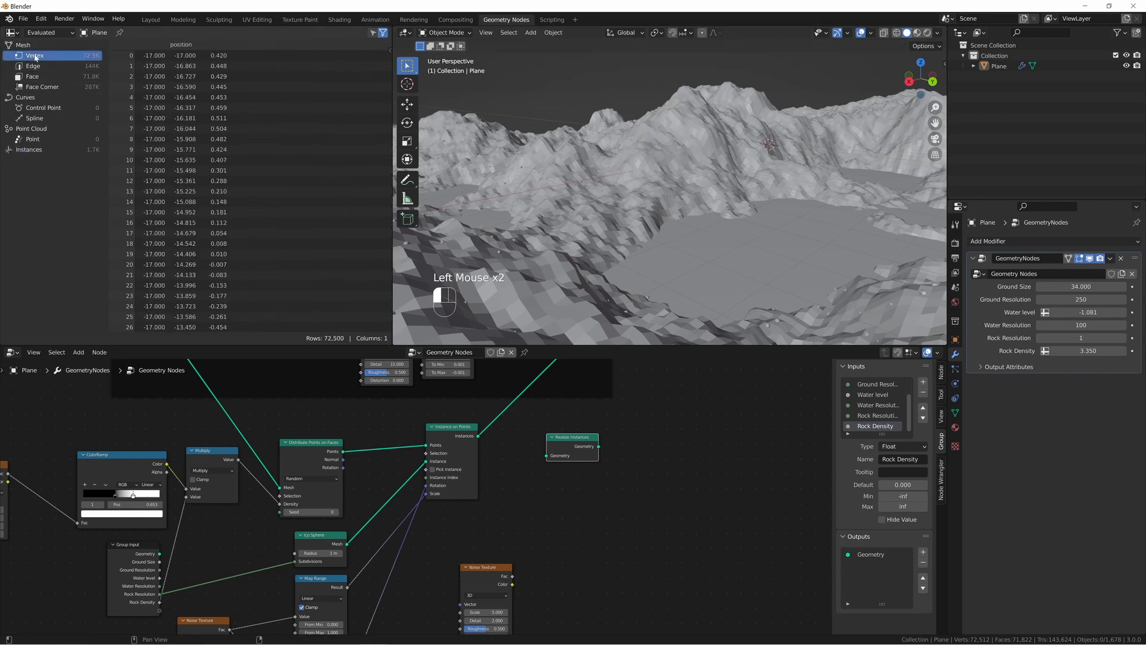
- Route the Instance on Points output through Realize Instances into Join Geometry, and cut the old direct link between them
middle_click_drag(576, 500, 601, 485)
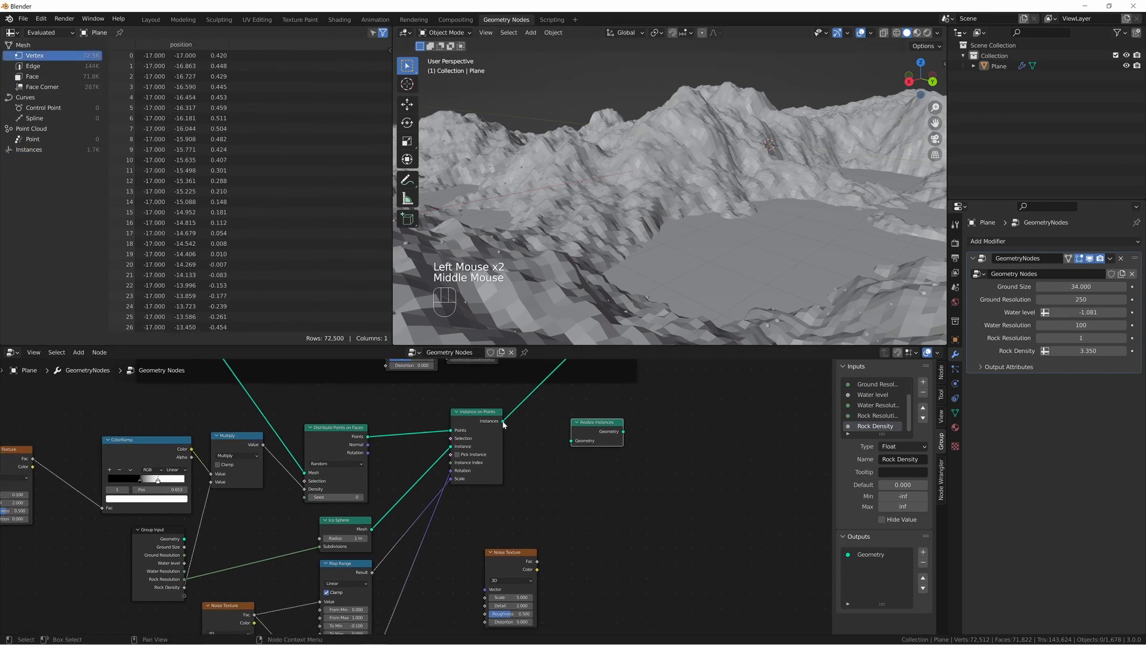
left_click_drag(503, 422, 571, 441)
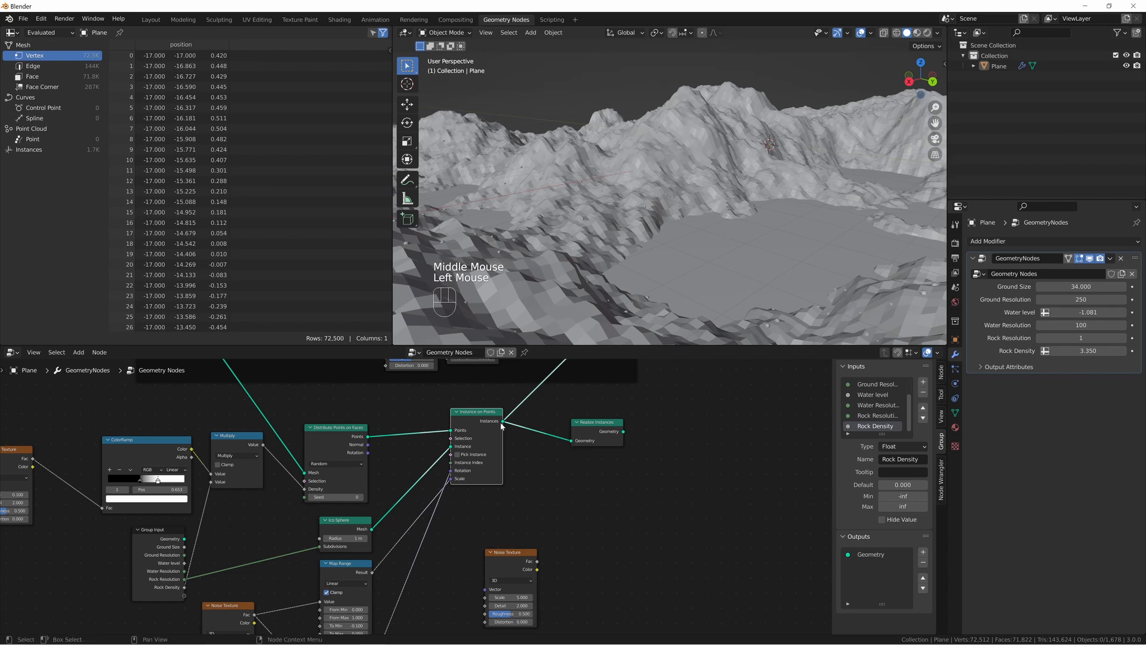
double_click(582, 431)
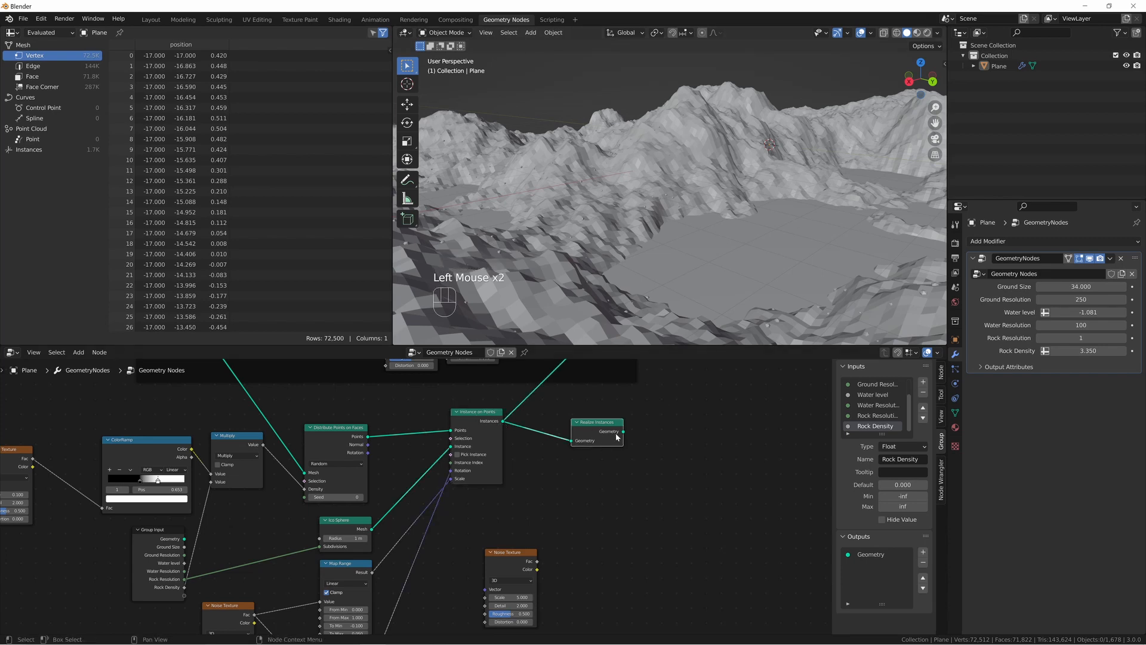
middle_click_drag(639, 412, 378, 597)
scroll(410, 557, "down", 3)
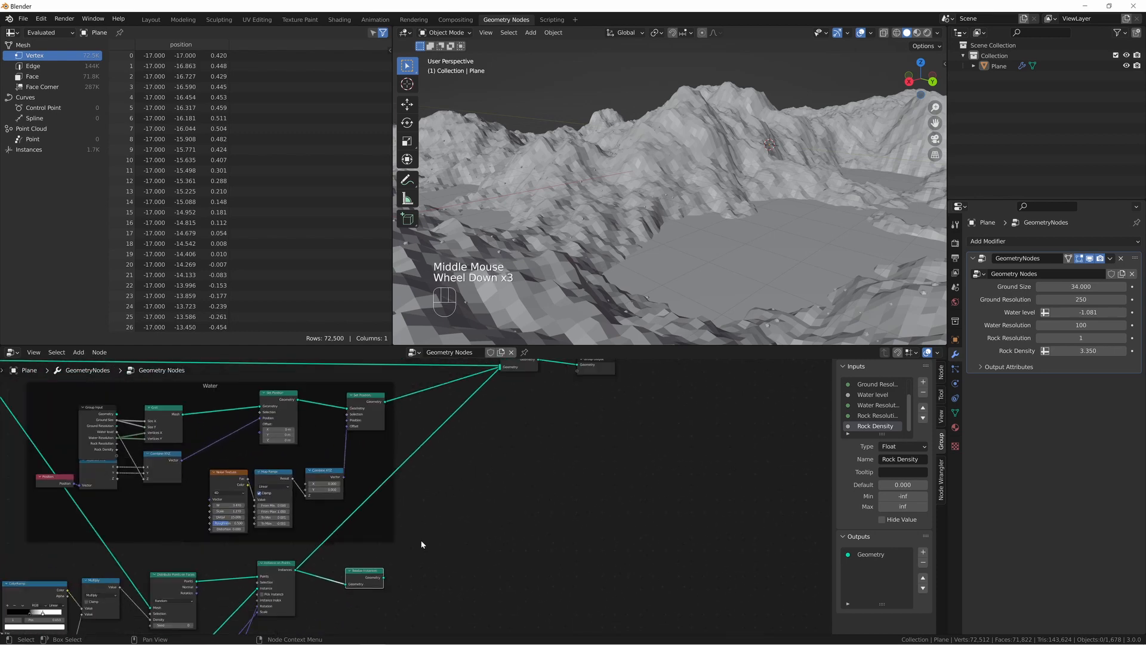
middle_click_drag(421, 544, 421, 560)
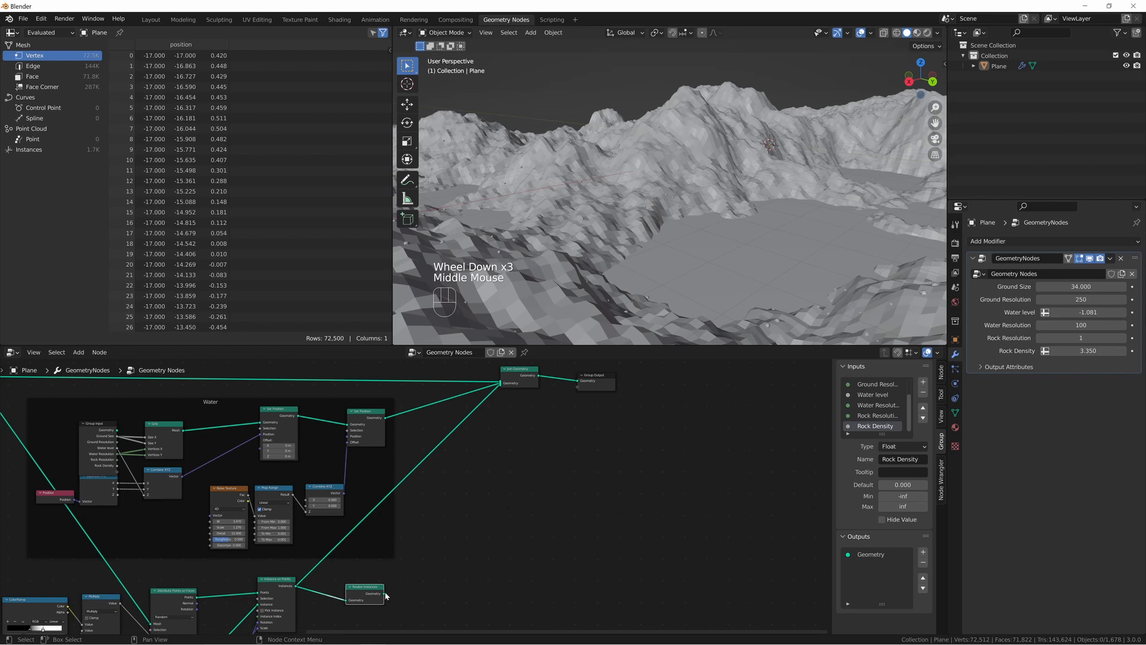
left_click_drag(385, 596, 501, 384)
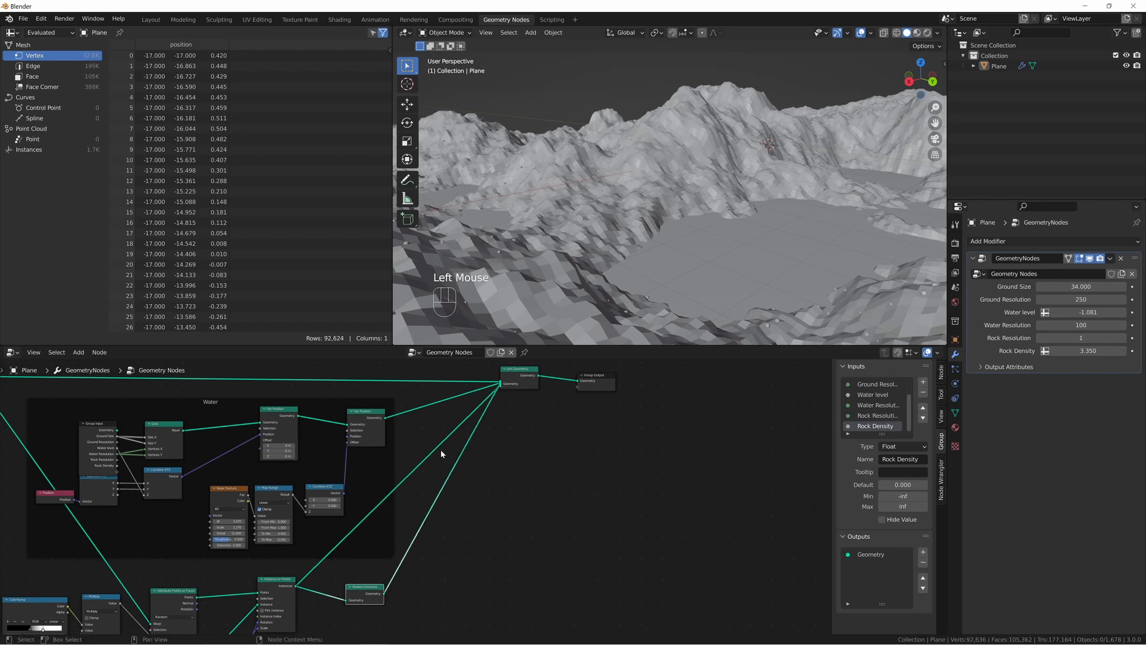
right_click_drag(442, 453, 430, 399, "ctrl")
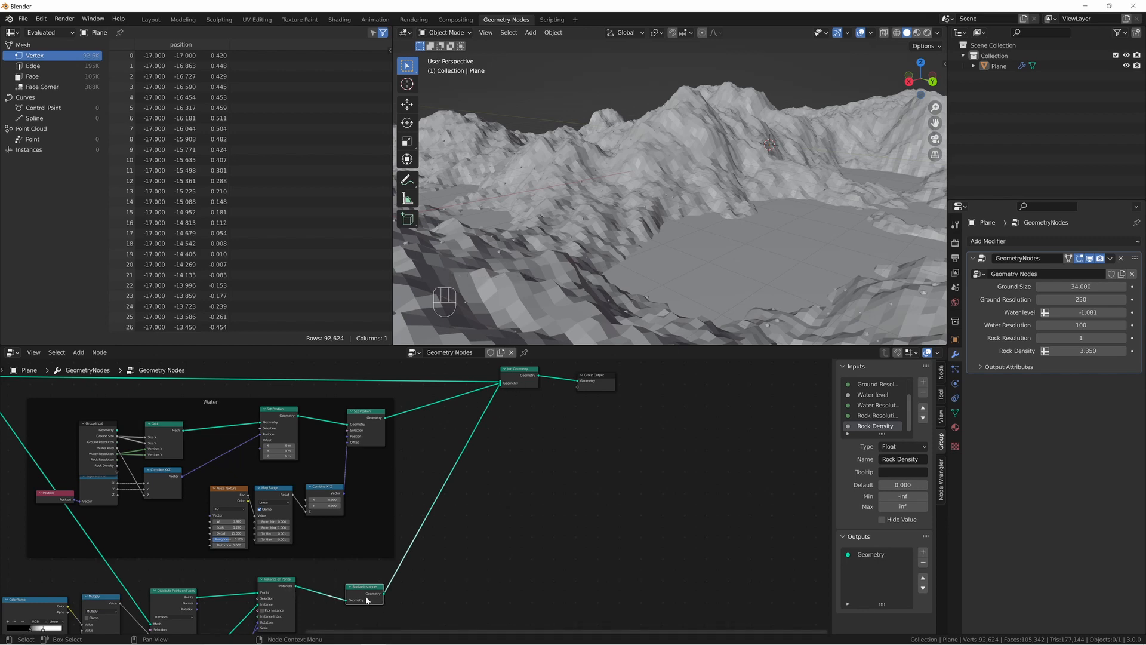
left_click_drag(380, 600, 375, 589)
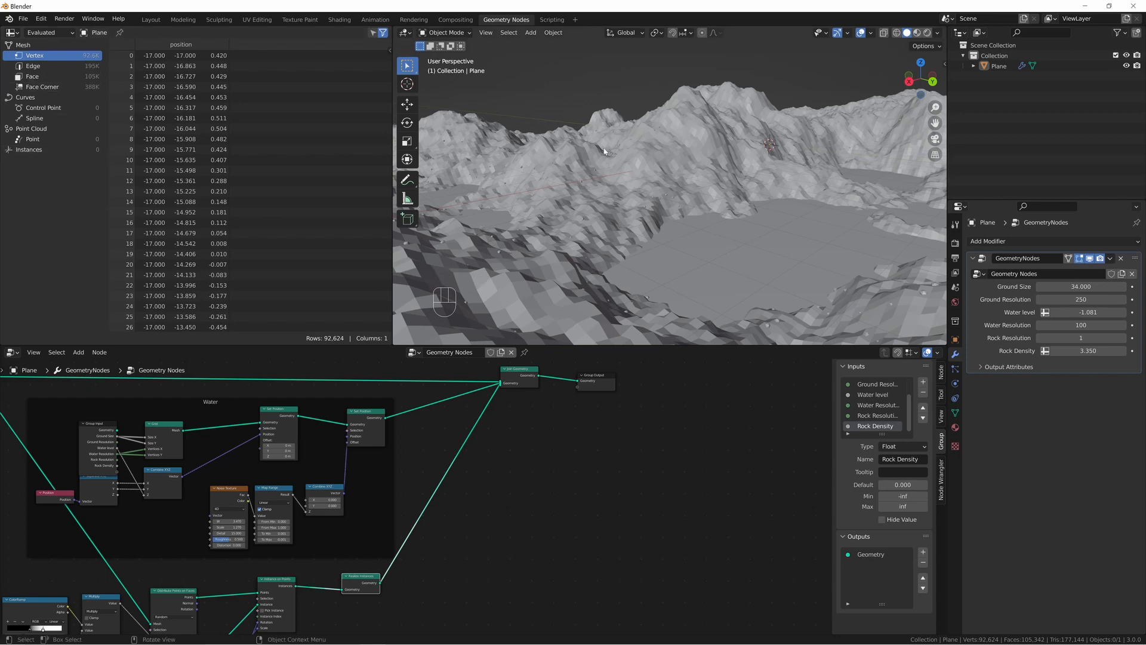
- Add a Set Position node after Realize Instances and connect the realized geometry to its Geometry input
middle_click_drag(588, 470, 648, 421)
scroll(534, 524, "up", 2)
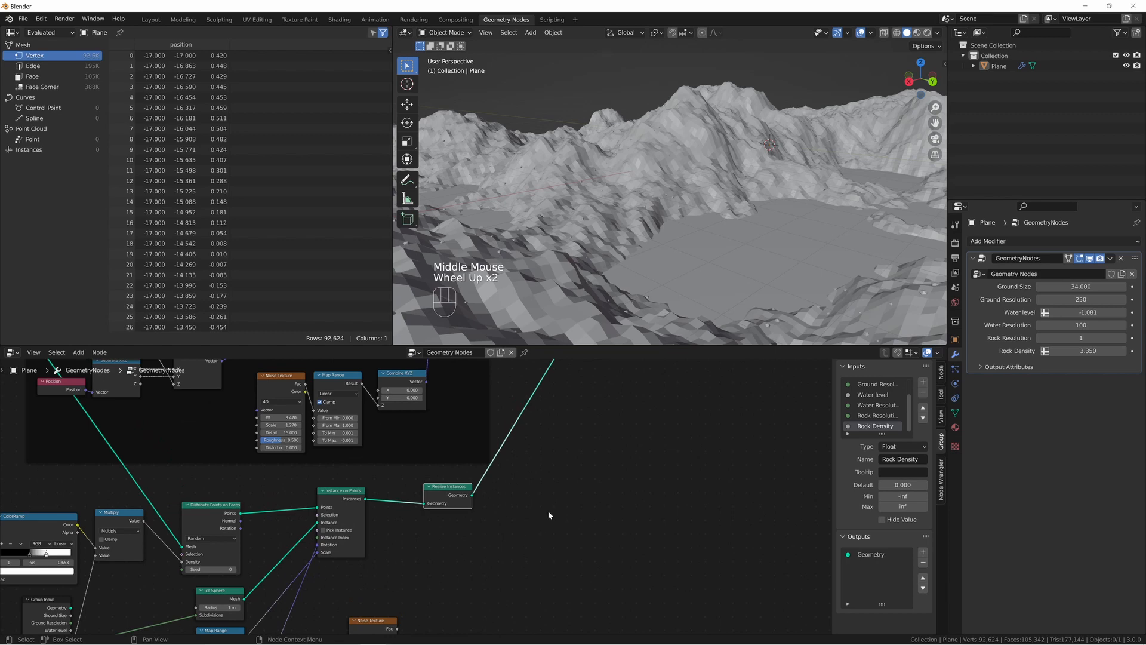
middle_click_drag(550, 501, 542, 501)
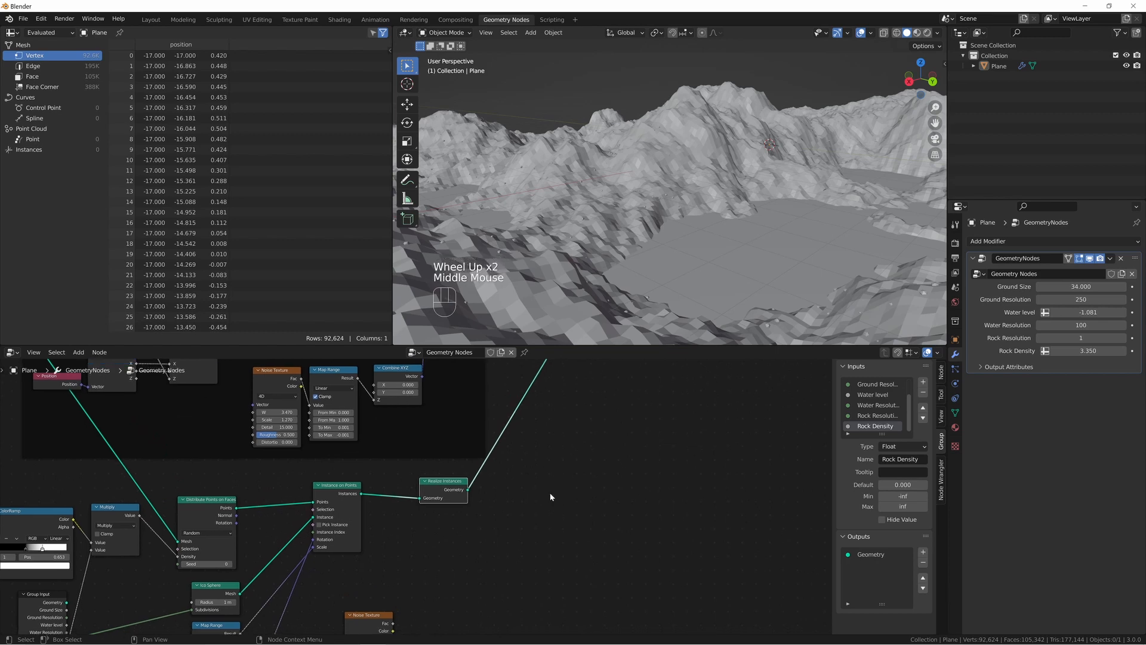
key("shift+a")
mouse_move(551, 494)
key("s")
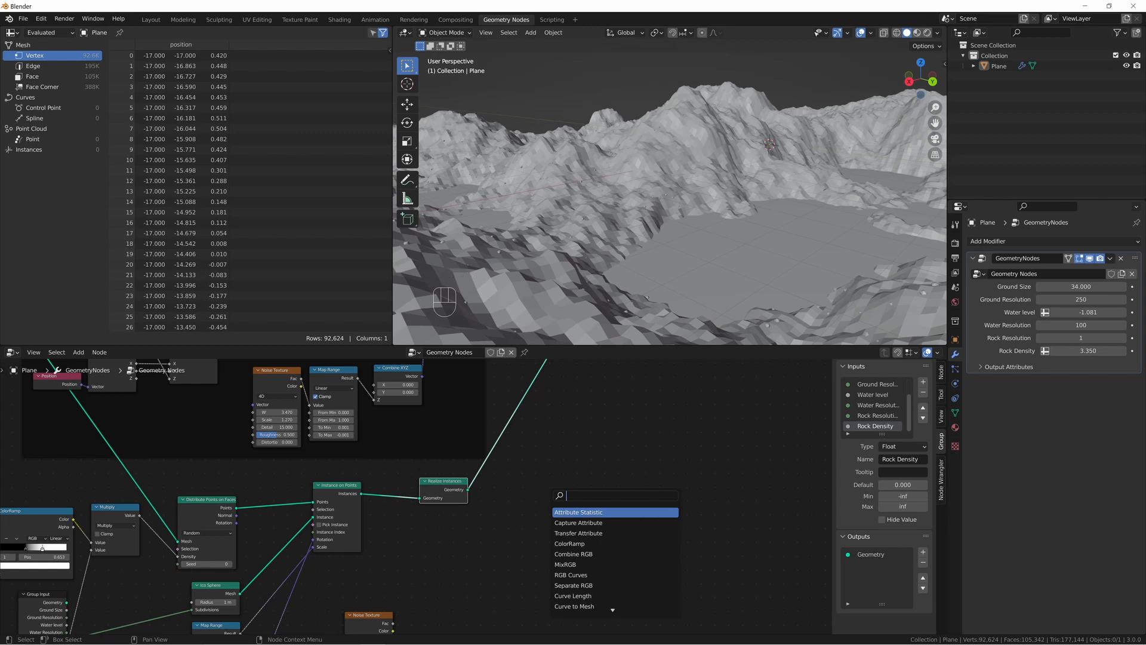
type("set pos")
key("Return")
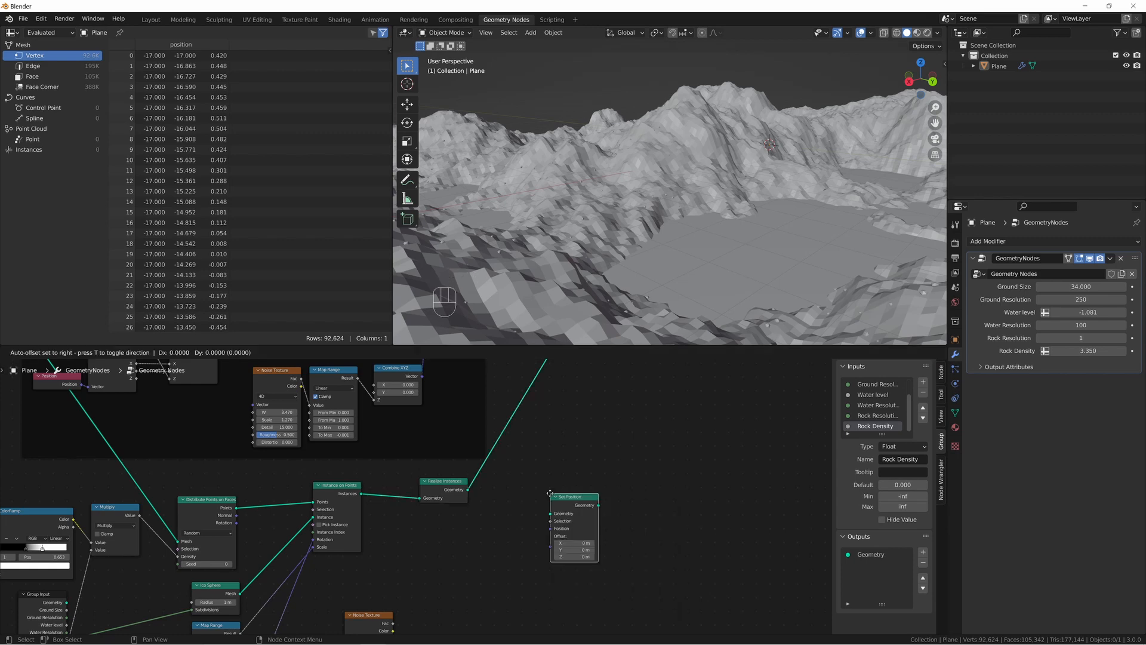
left_click(556, 494)
left_click_drag(468, 491, 556, 513)
- Add a Normal node and a Vector Math node set to Multiply, linking the normal to its first vector input
key("shift+a")
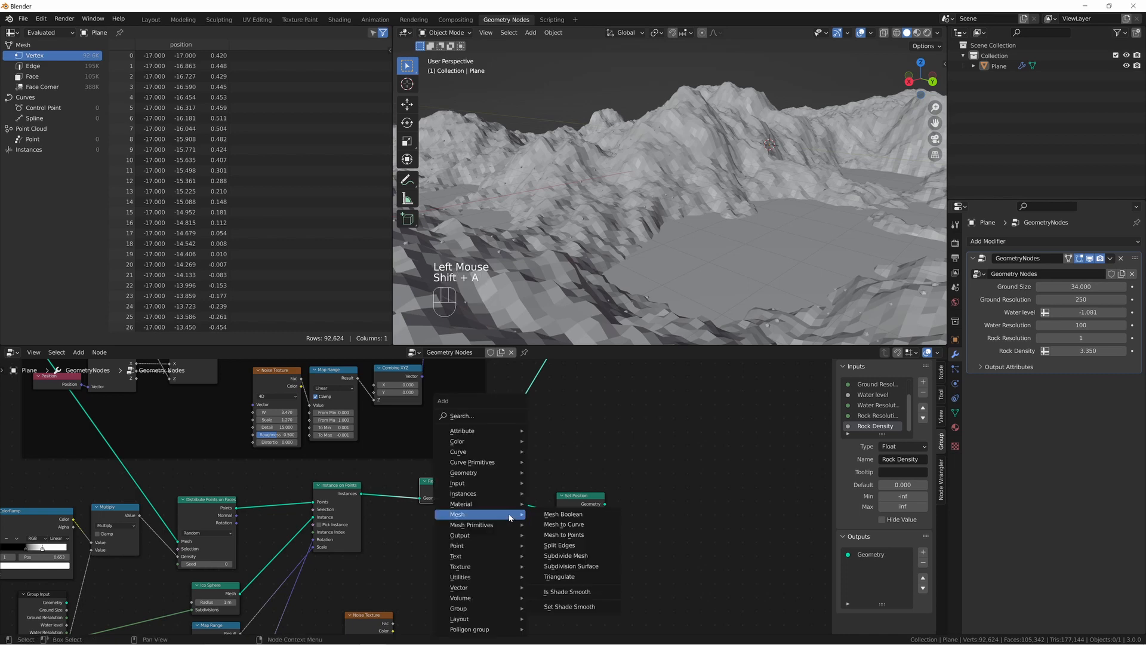
type("vect")
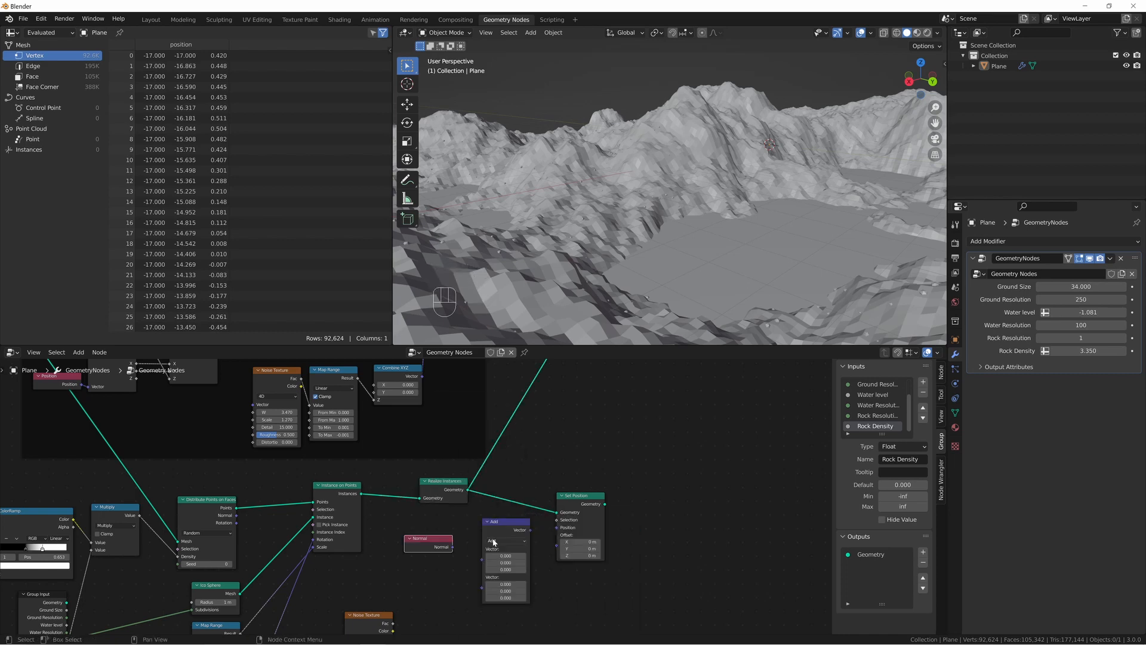
left_click(505, 541)
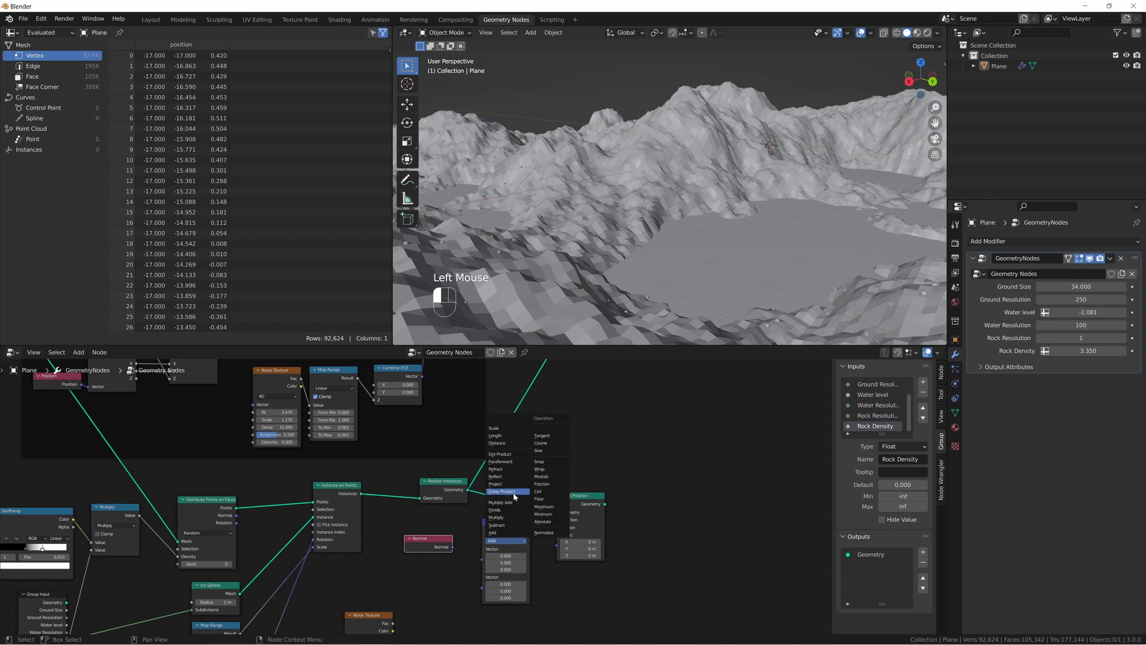
left_click(495, 518)
middle_click_drag(448, 577, 458, 550)
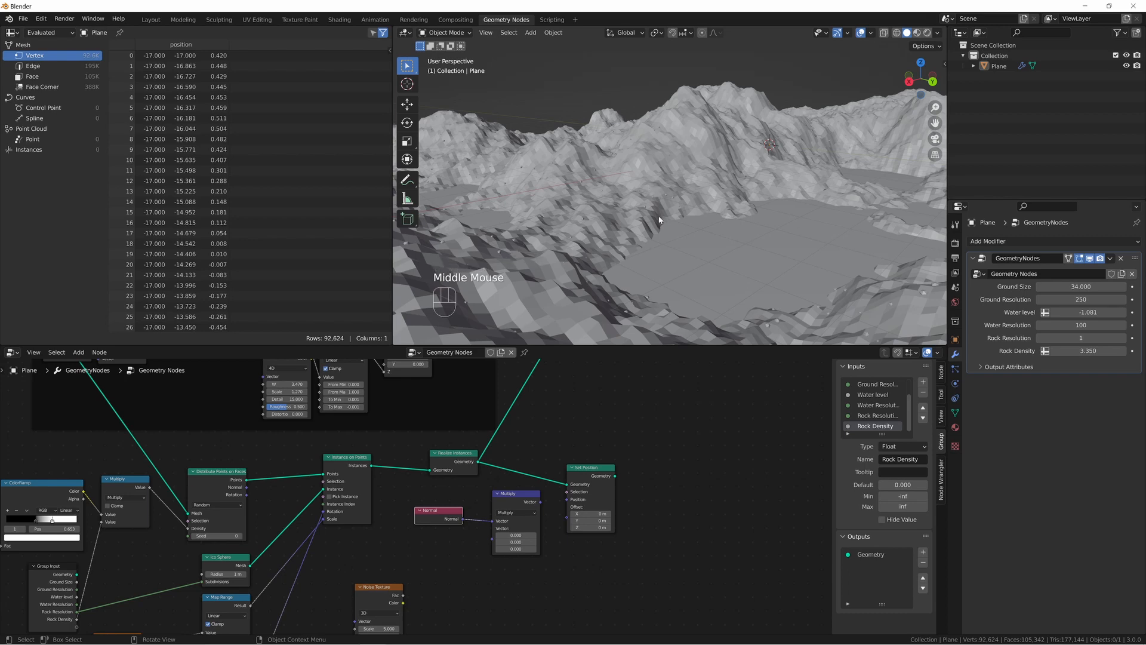
- Draw temporary annotation strokes over the rocks seen up close, and undo all of them
scroll(657, 221, "up", 5)
scroll(658, 223, "down", 1)
middle_click_drag(657, 223, 657, 217)
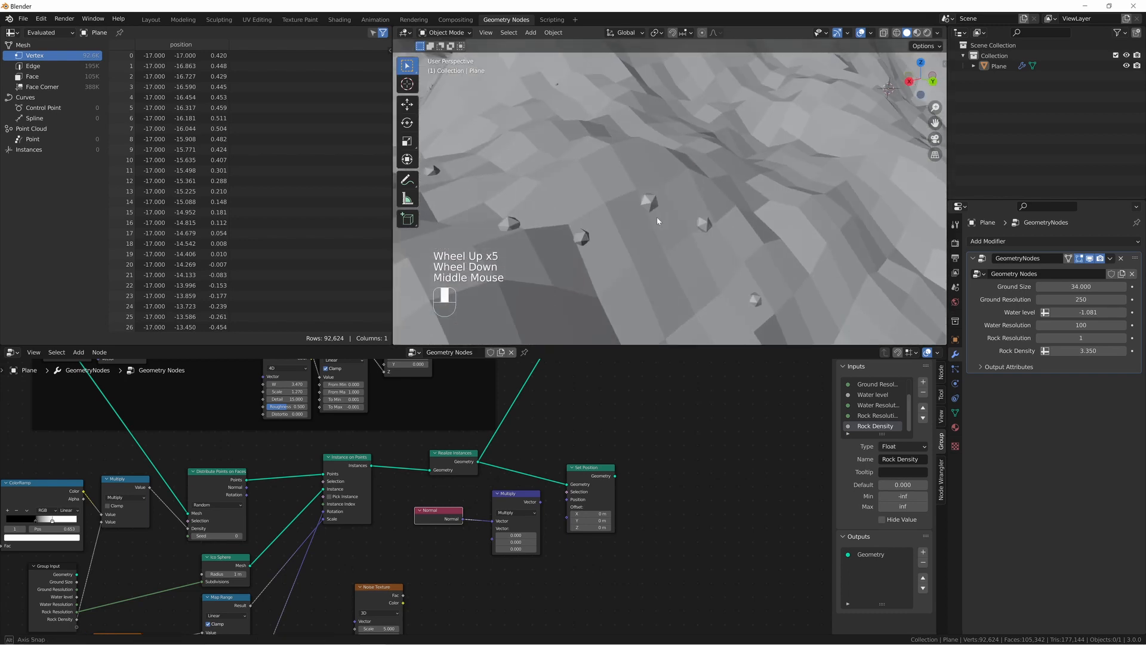
left_click(408, 179)
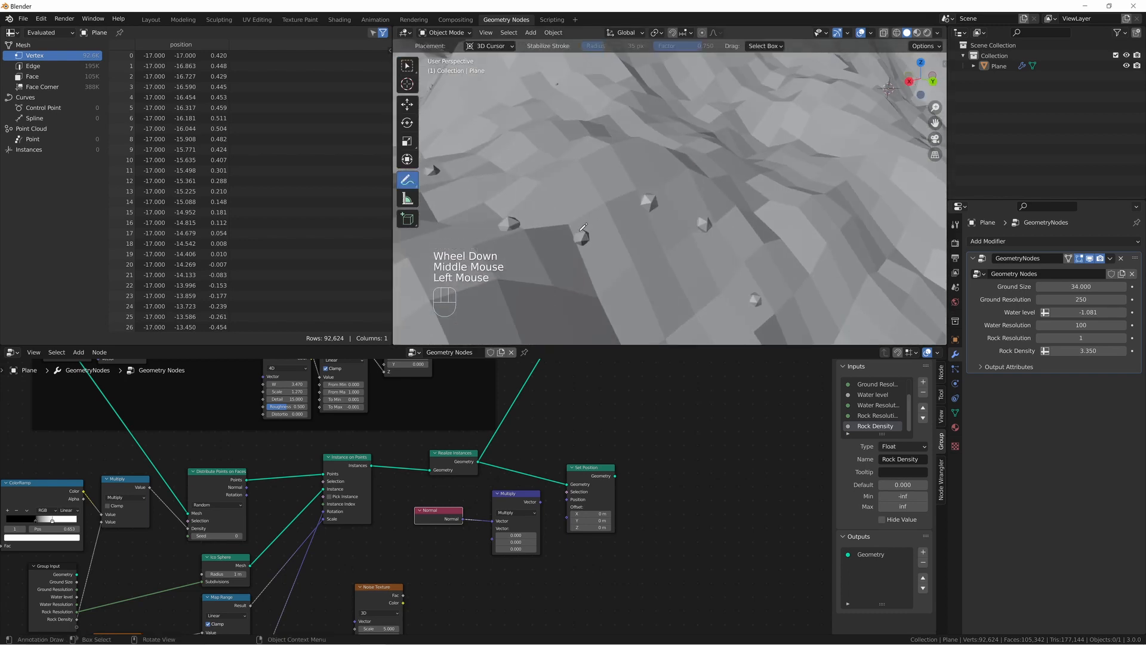
mouse_move(651, 195)
left_mouse_down()
mouse_move(658, 174)
mouse_move(641, 199)
mouse_move(629, 193)
mouse_move(638, 224)
mouse_move(655, 211)
mouse_move(660, 219)
mouse_move(676, 187)
left_mouse_up()
key("ctrl+z")
key("ctrl+z")
key("ctrl+z")
key("ctrl+z")
key("ctrl+z")
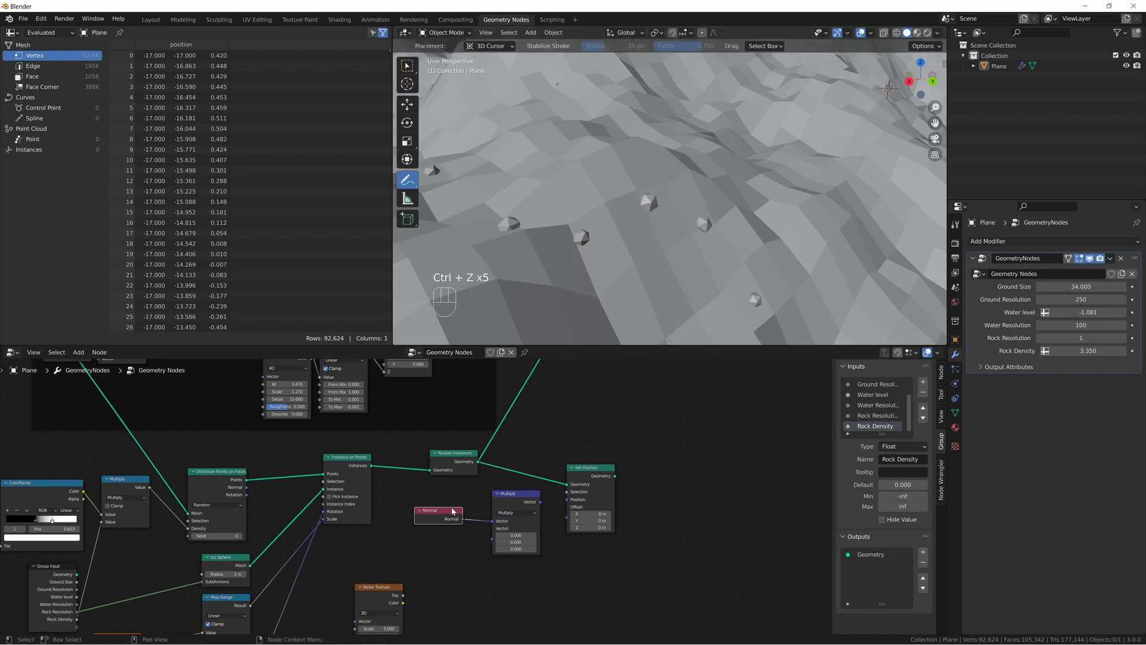
- Return to the Select Box tool and link the vector Multiply node's output to Set Position's Offset
left_click(408, 66)
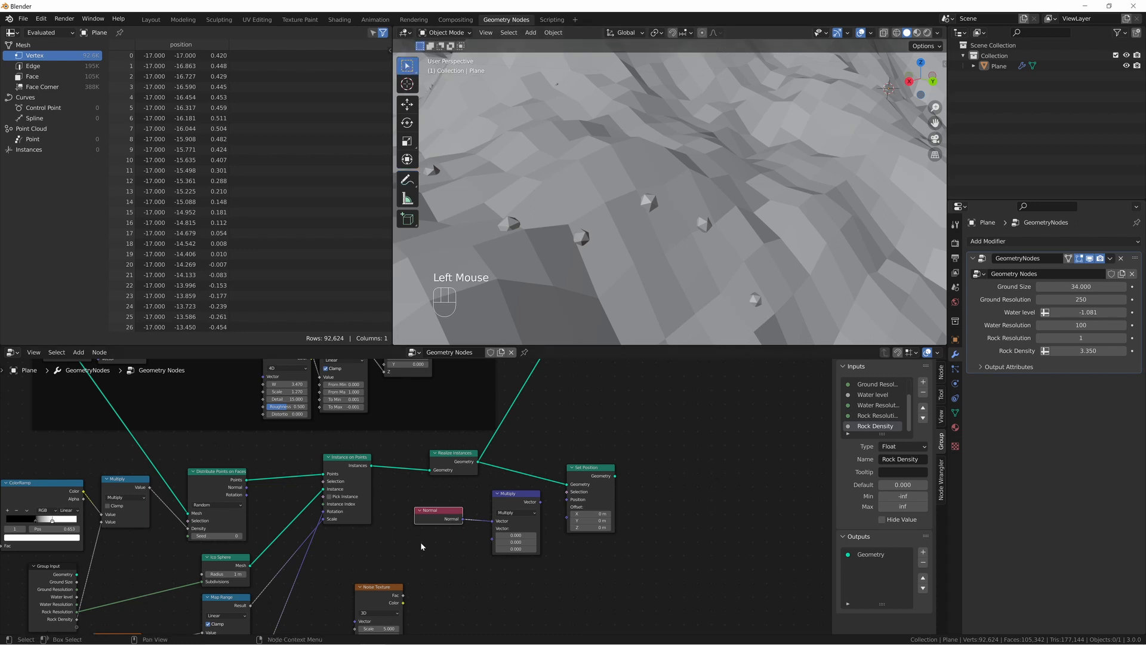
left_click(459, 504)
left_click_drag(539, 502, 580, 507)
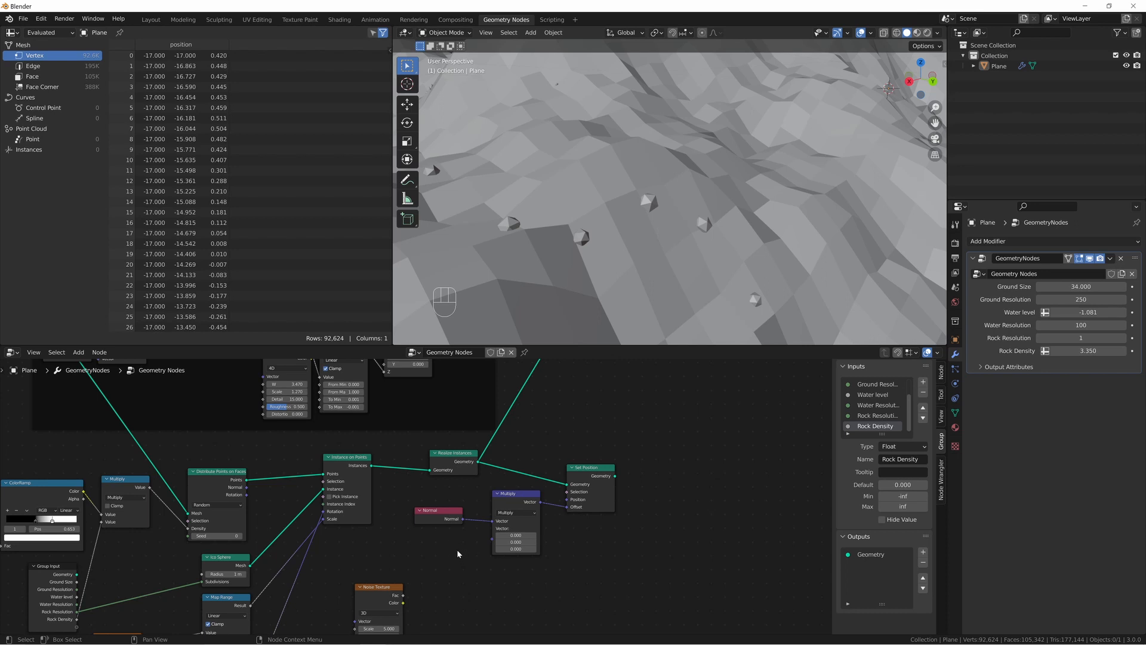
- Duplicate the rock-density ColorRamp beside the new Noise Texture and link the noise's Fac output to the copy's Fac input
middle_click_drag(457, 555, 507, 518)
left_click_drag(430, 552, 409, 564)
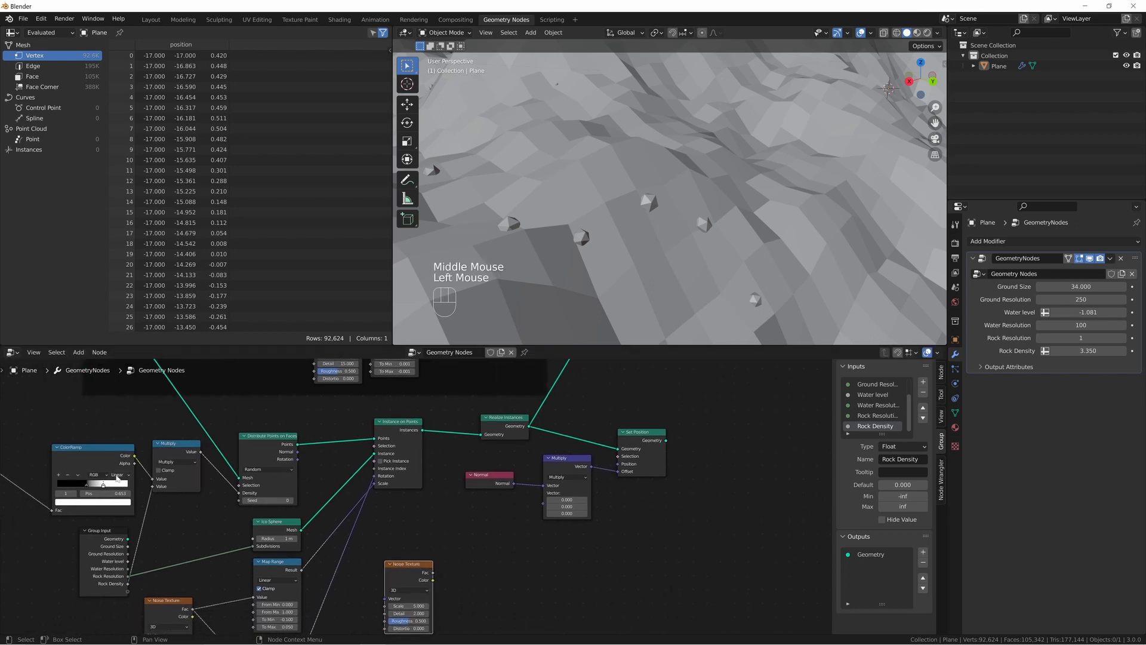
left_click(88, 457)
key("shift+d")
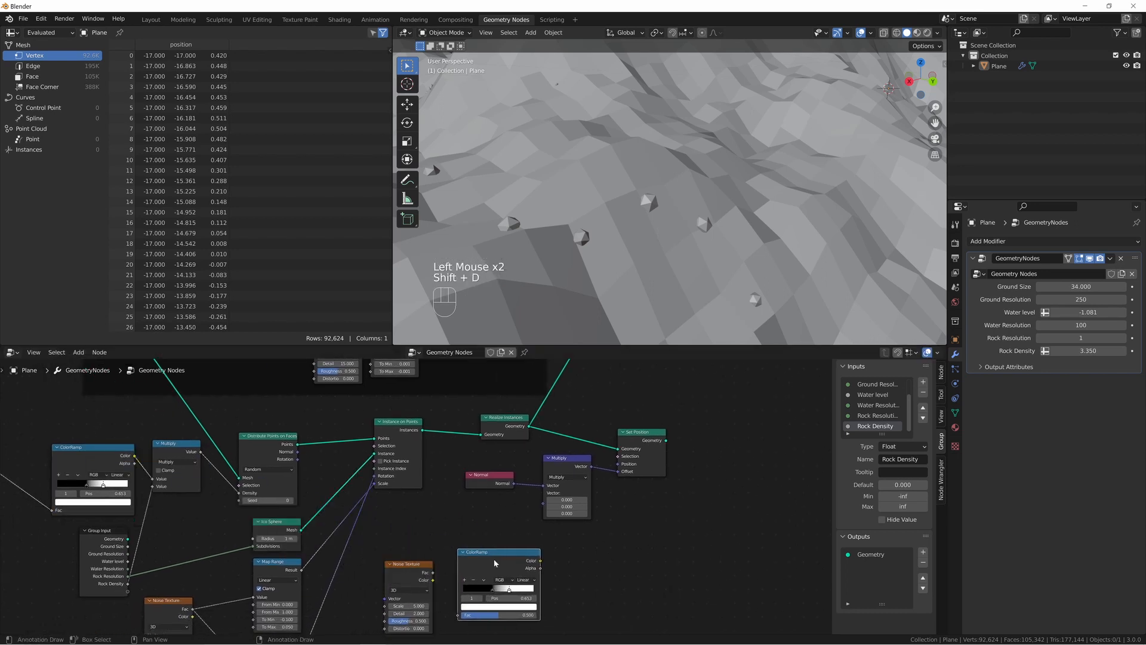
left_click(434, 576)
left_click_drag(433, 572, 458, 615)
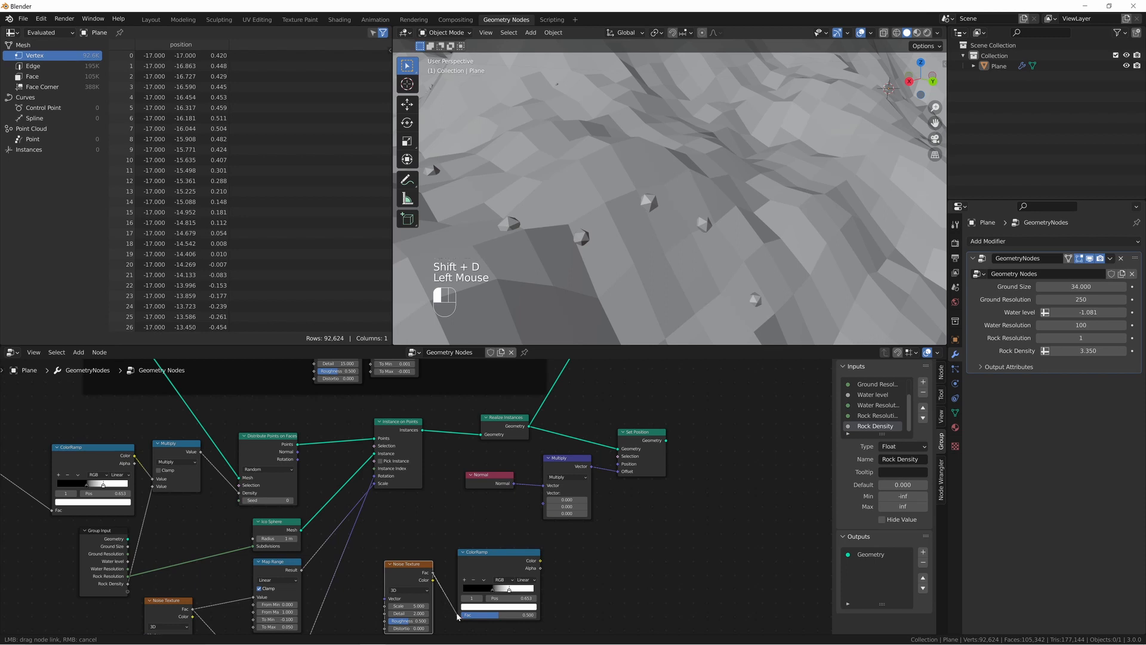
left_click(284, 570)
left_click(499, 546)
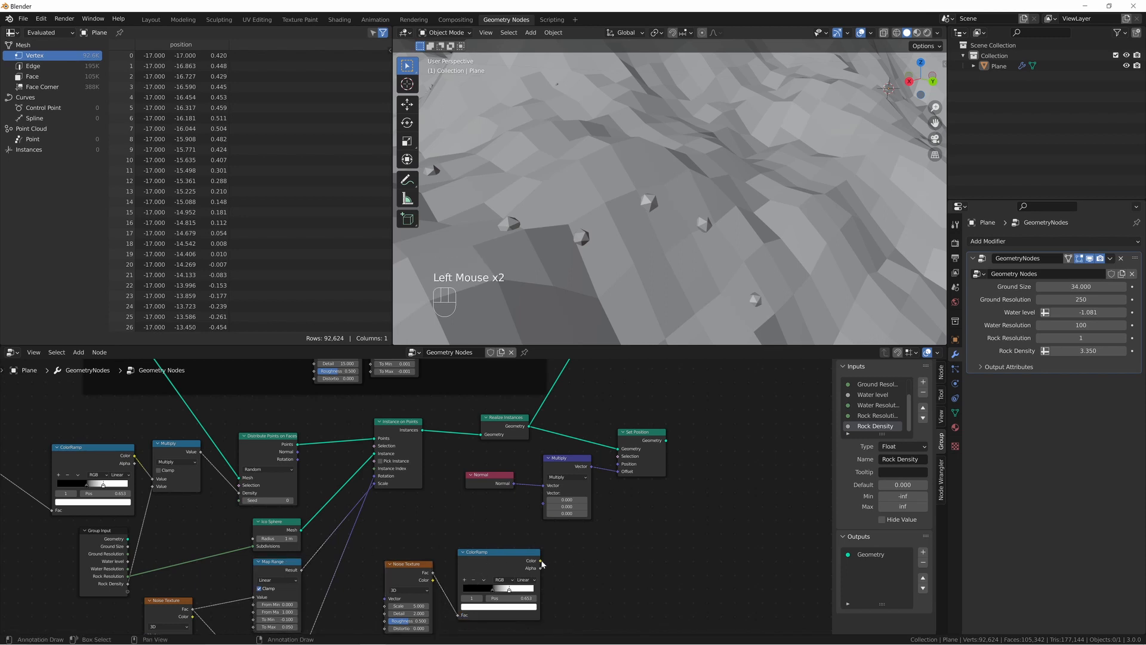
- Link the duplicated ColorRamp's Color to the vector Multiply's second input and shift the noise and ramp nodes further away from it
left_click_drag(541, 561, 544, 503)
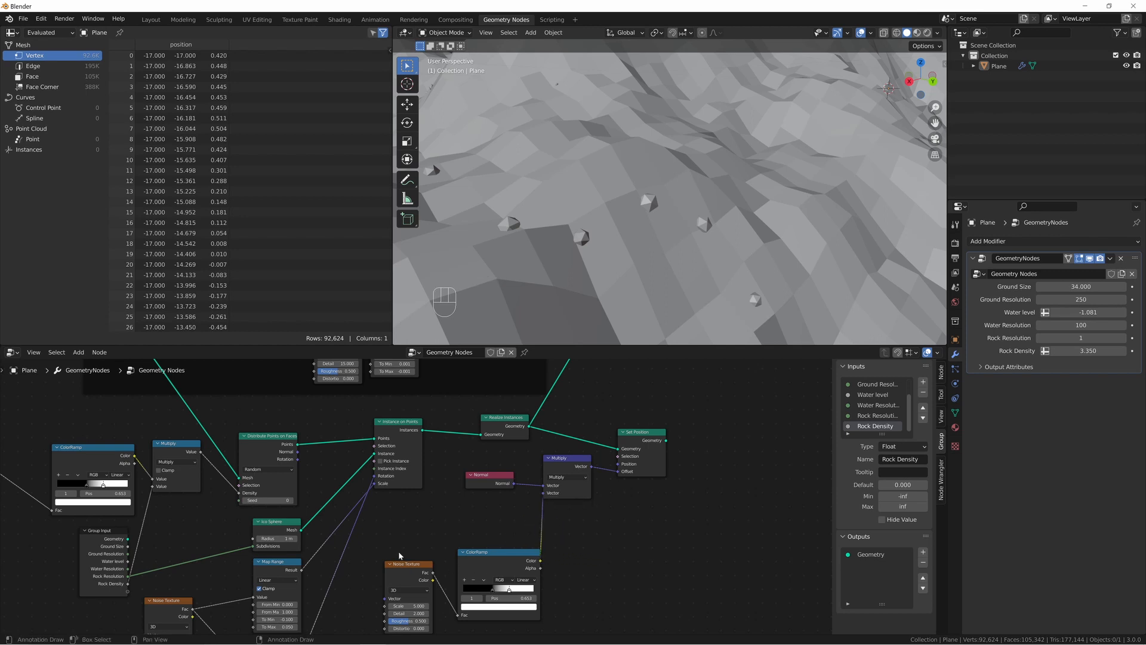
left_click_drag(399, 553, 463, 566)
left_click(469, 520)
middle_click_drag(468, 517, 466, 478)
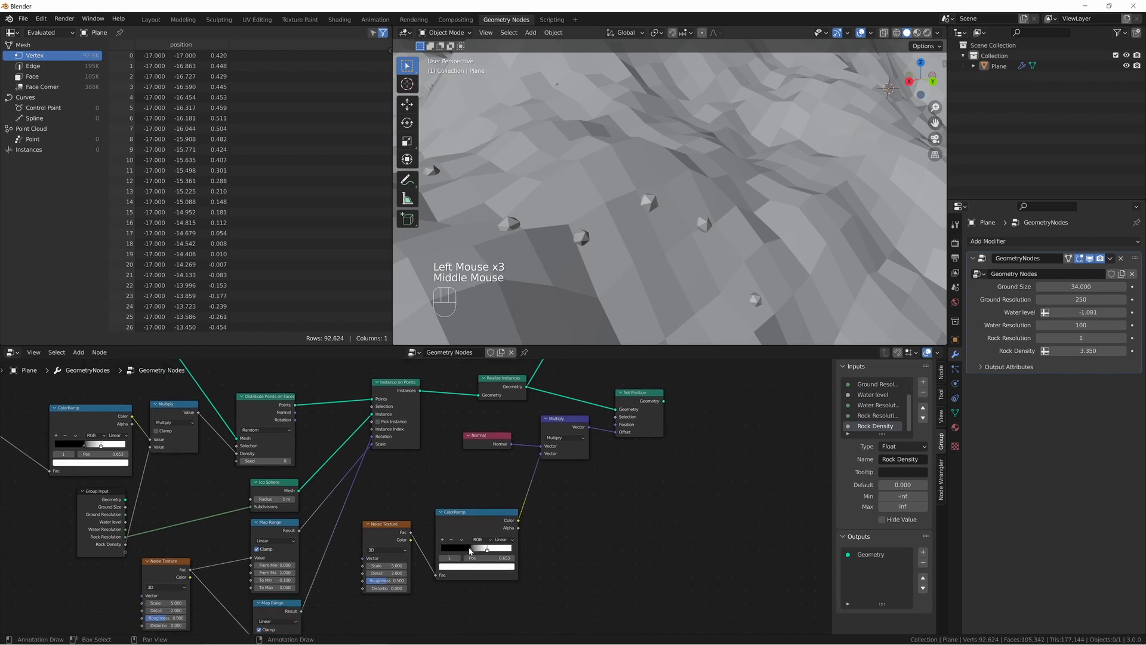
middle_click_drag(473, 576, 453, 593)
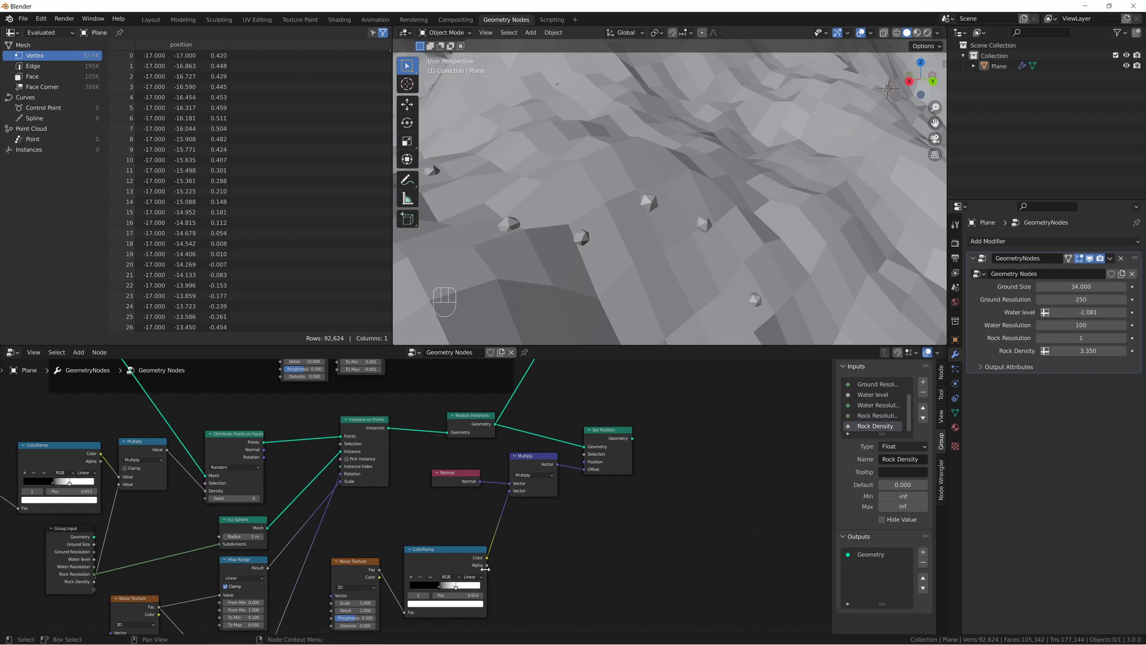
- Connect the rocks' Set Position output to Join Geometry and cut the direct link from Realize Instances
middle_click_drag(622, 516, 588, 527)
scroll(532, 486, "down", 2)
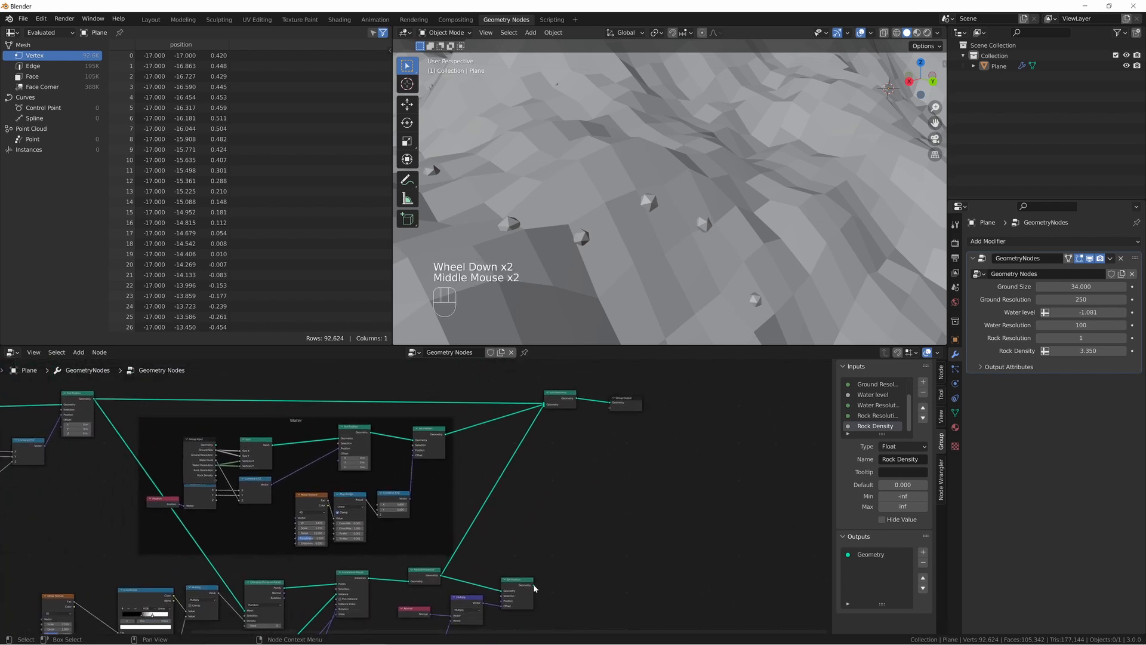
left_click_drag(534, 587, 545, 406)
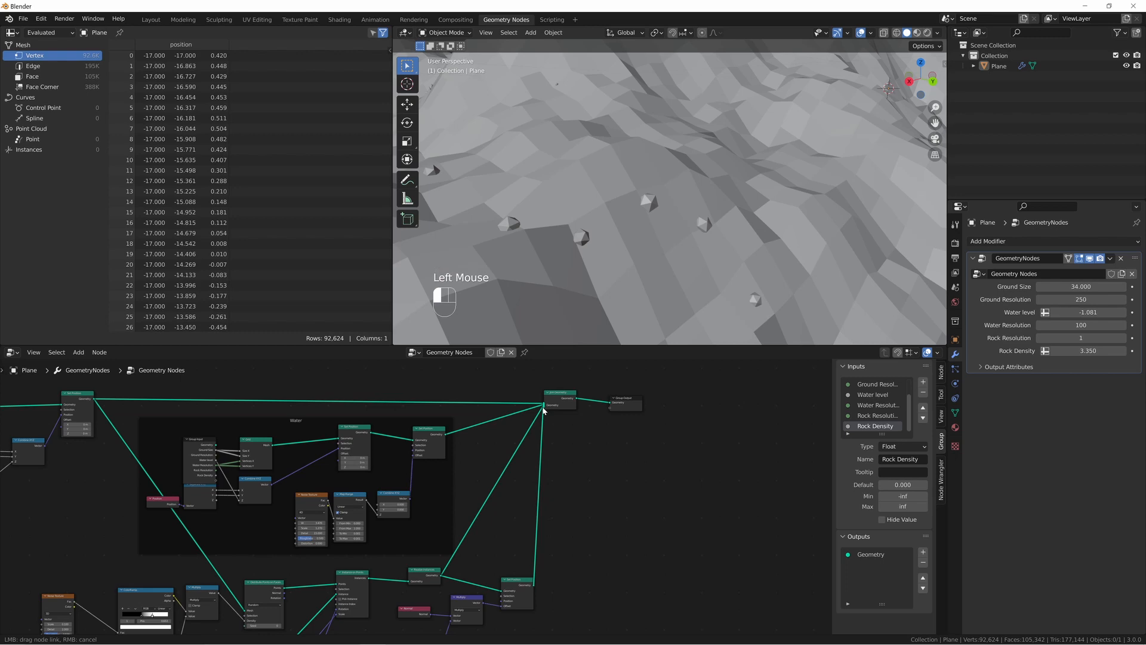
right_click_drag(512, 517, 465, 525, "ctrl")
scroll(595, 289, "down", 3)
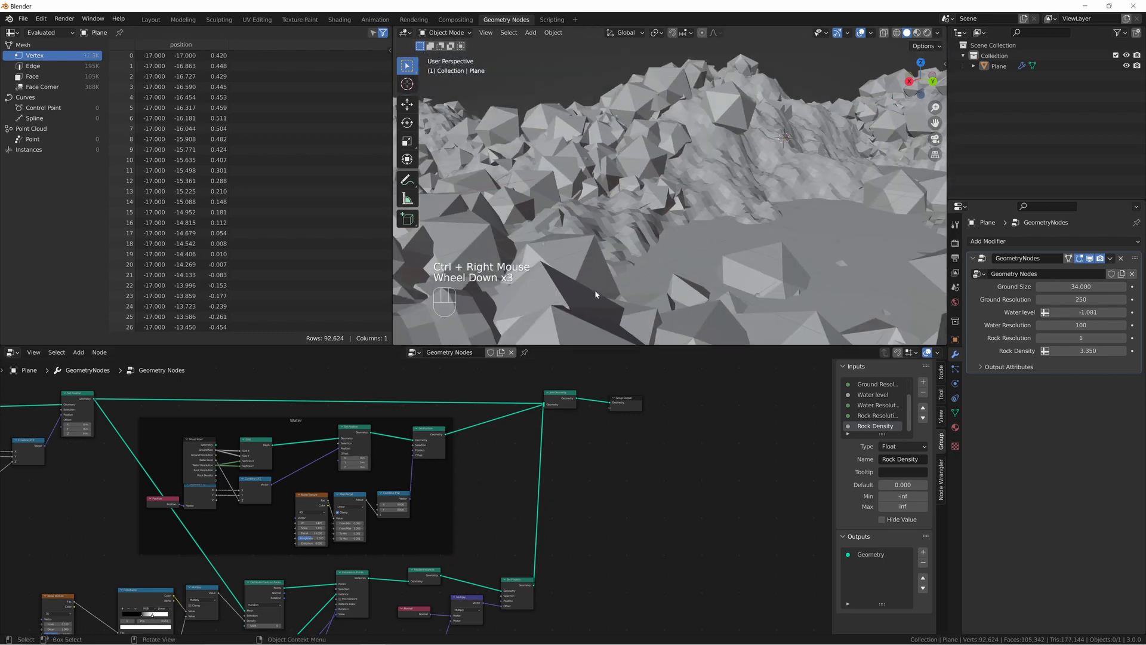
middle_click_drag(595, 289, 637, 225)
mouse_move(671, 188)
middle_mouse_down()
mouse_move(668, 222)
mouse_move(666, 201)
middle_mouse_up()
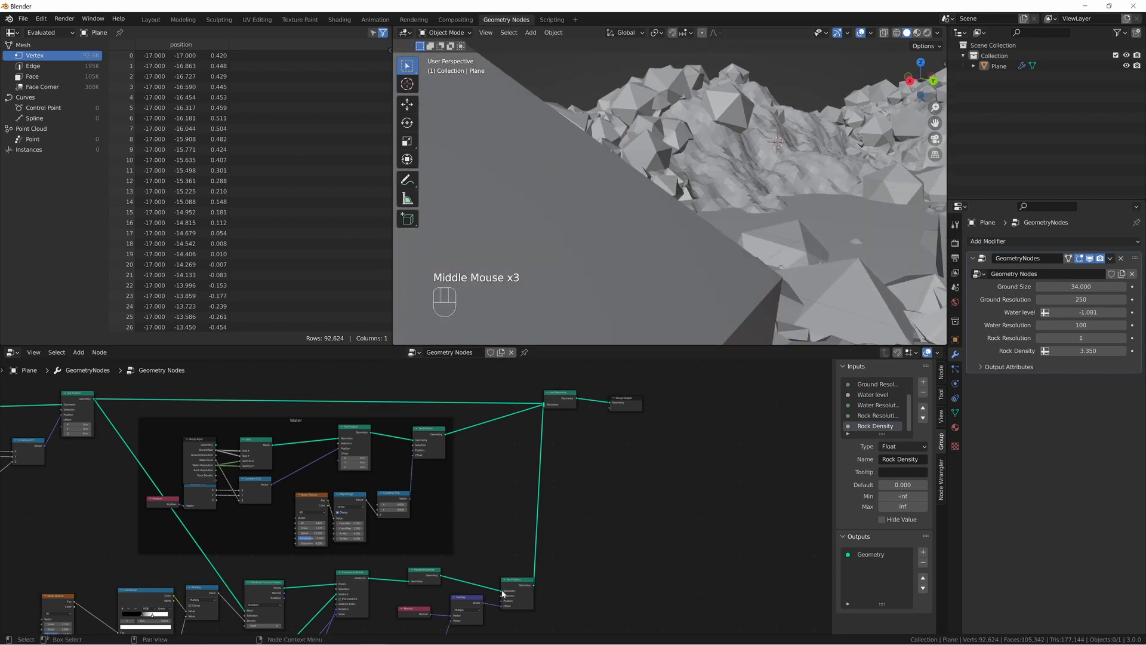
- Insert a Map Range node between the duplicated ColorRamp and the vector Multiply node
middle_click_drag(612, 500, 660, 391)
scroll(420, 551, "up", 3)
middle_click_drag(419, 553, 435, 493)
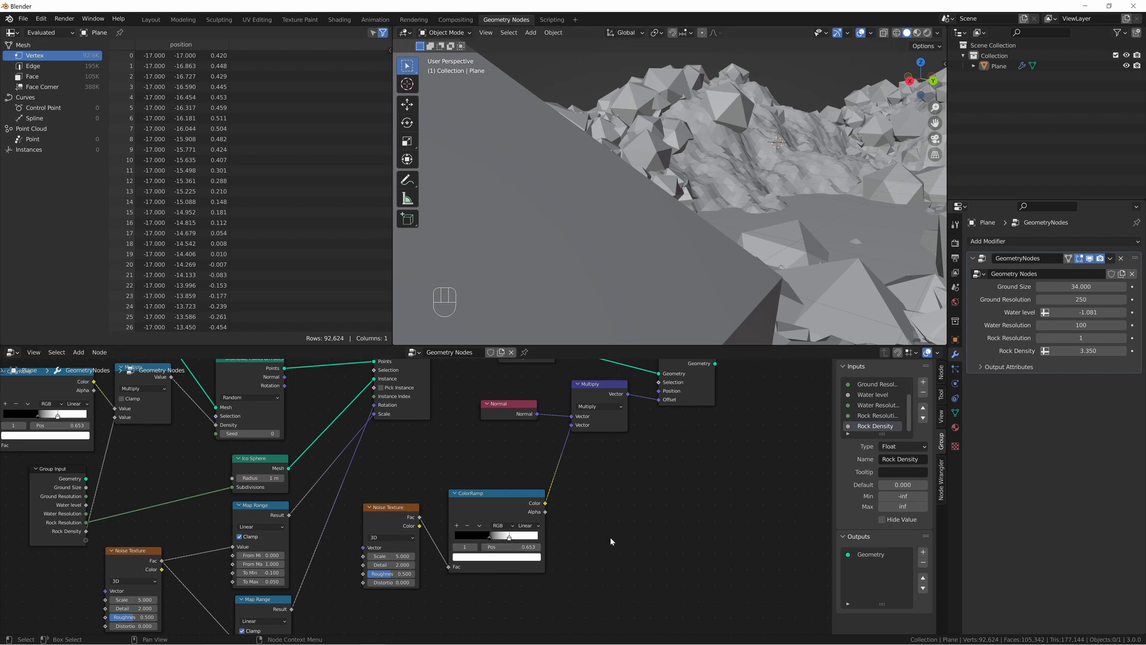
key("shift+a")
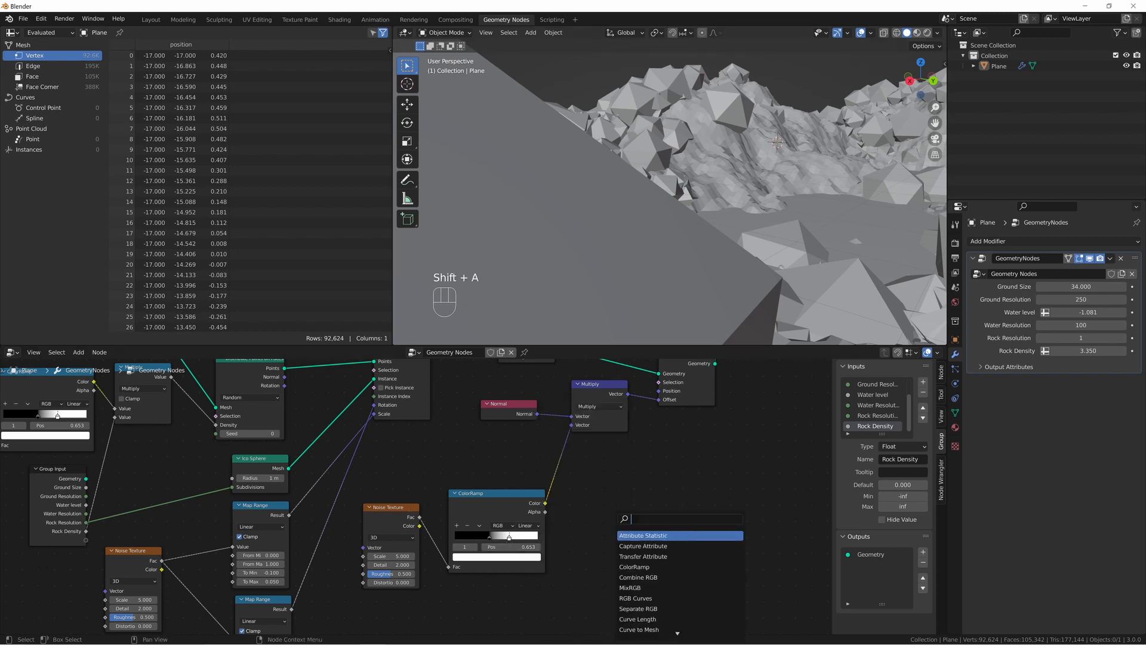
type("map")
left_click(618, 535)
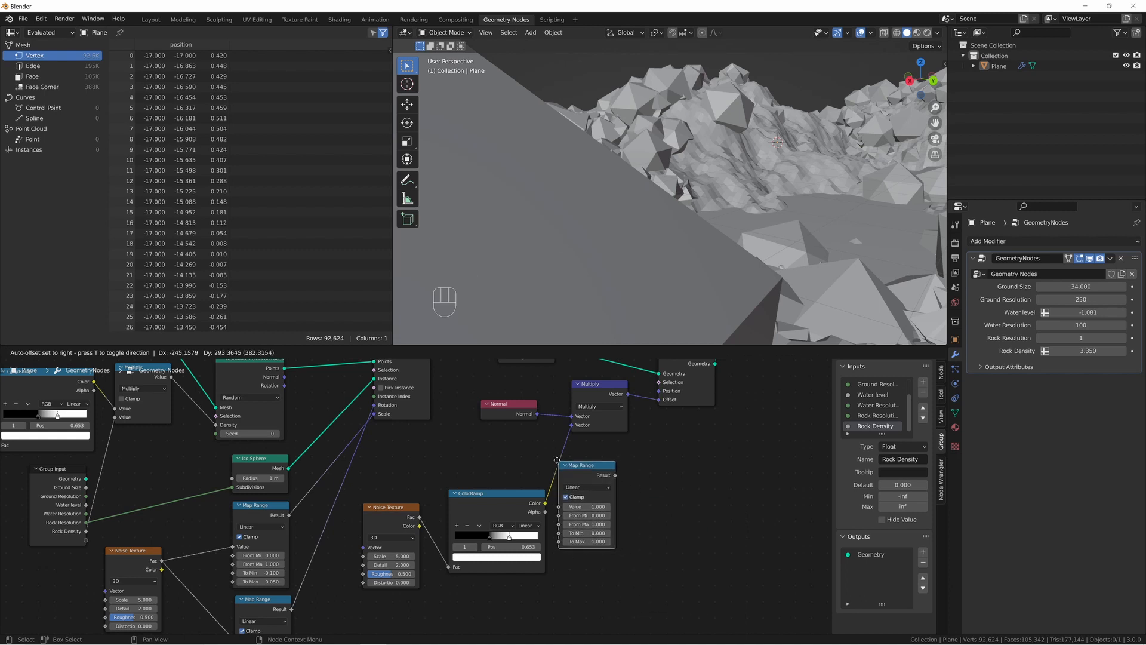
left_click(597, 484)
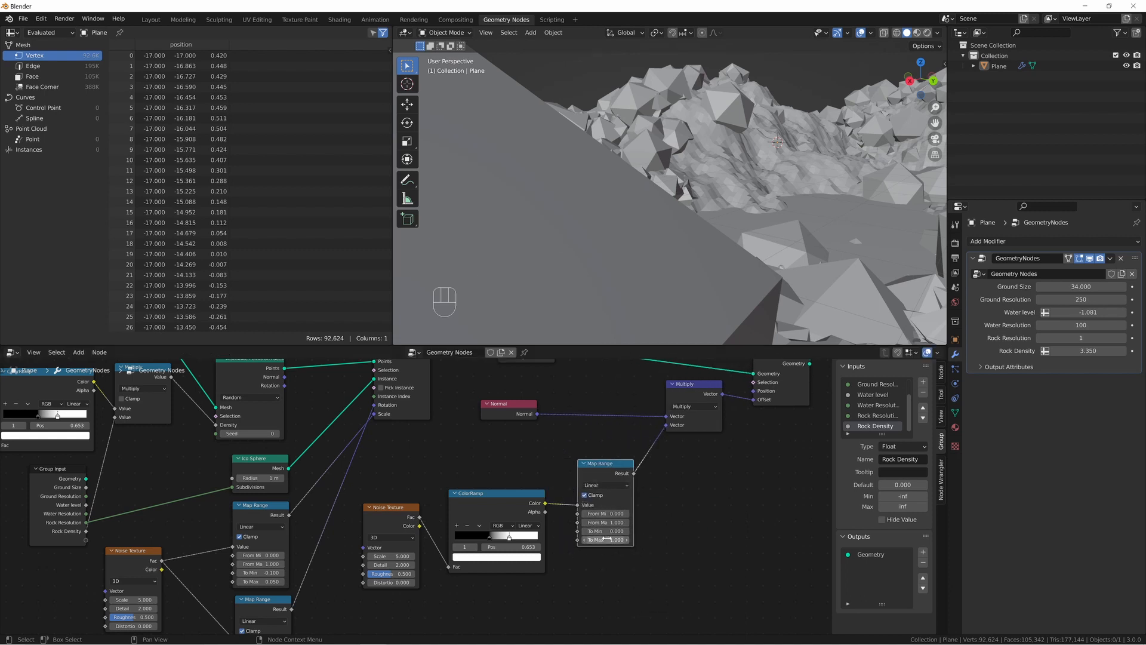
- Set the new Map Range's To Max to 0.01 and inspect the rocks up close
left_click(609, 540)
type("0.")
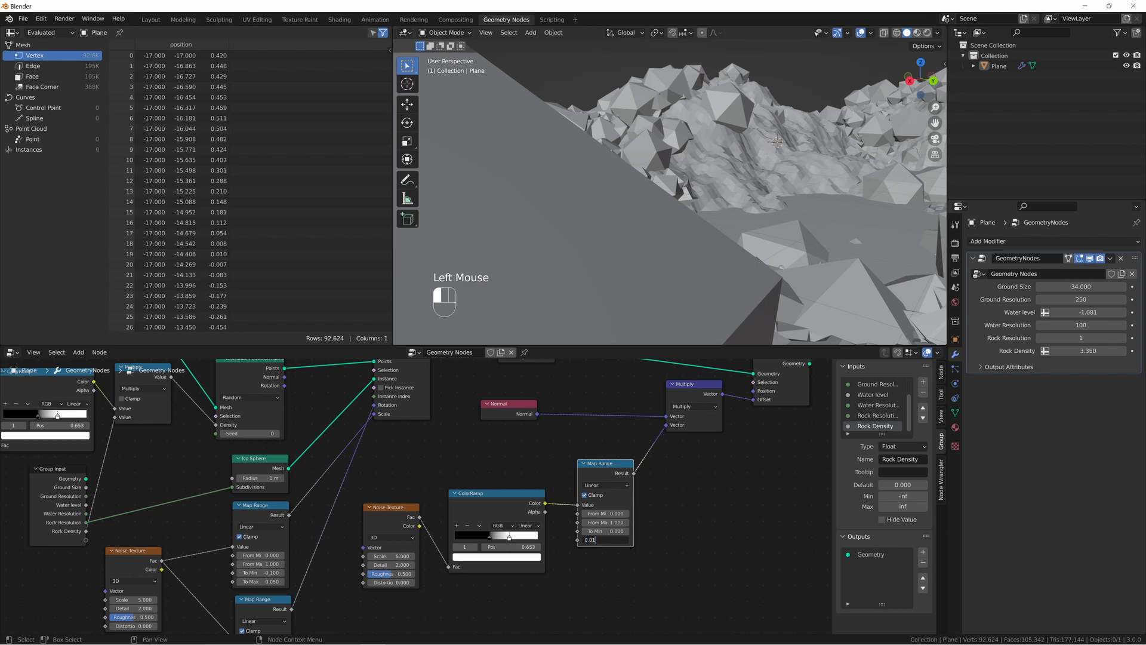
scroll(672, 238, "up", 4)
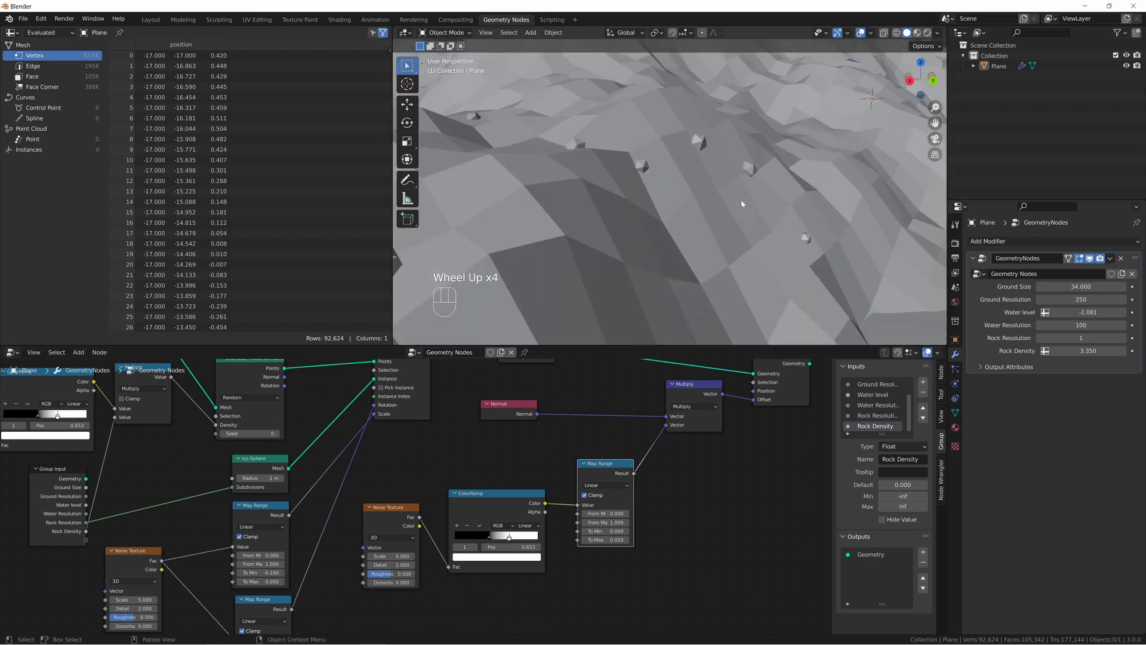
scroll(740, 199, "up", 1)
middle_click_drag(743, 191, 725, 193)
scroll(680, 216, "down", 1)
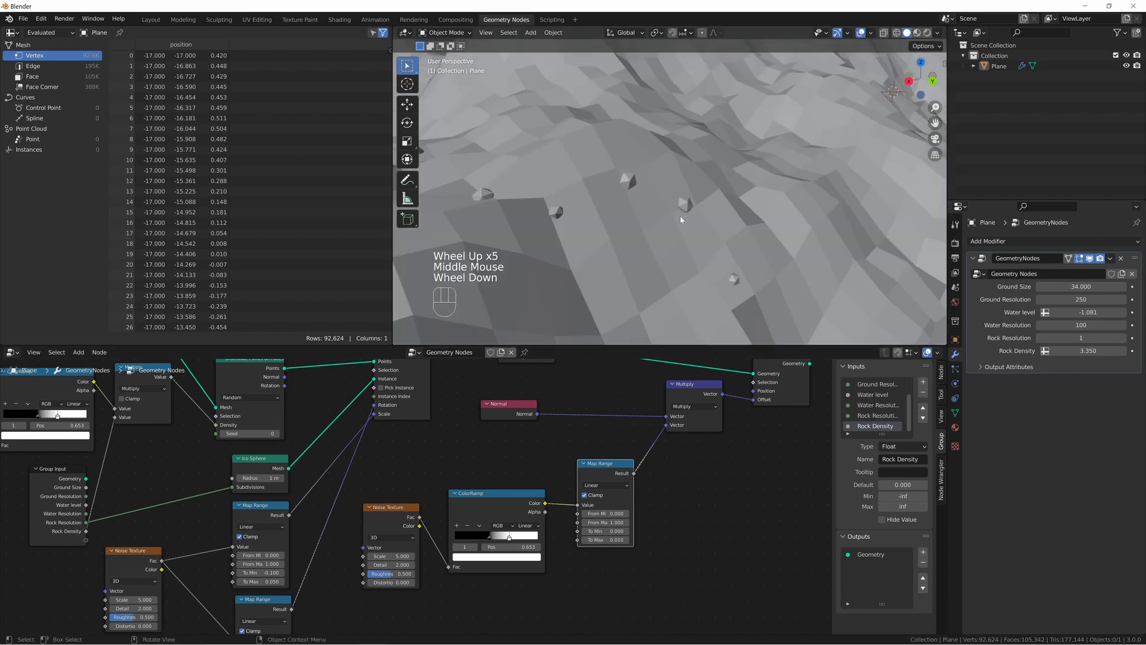
- Set the scale of the rocks' displacement Noise Texture to 0.13
left_click(395, 565)
double_click(395, 557)
type("0")
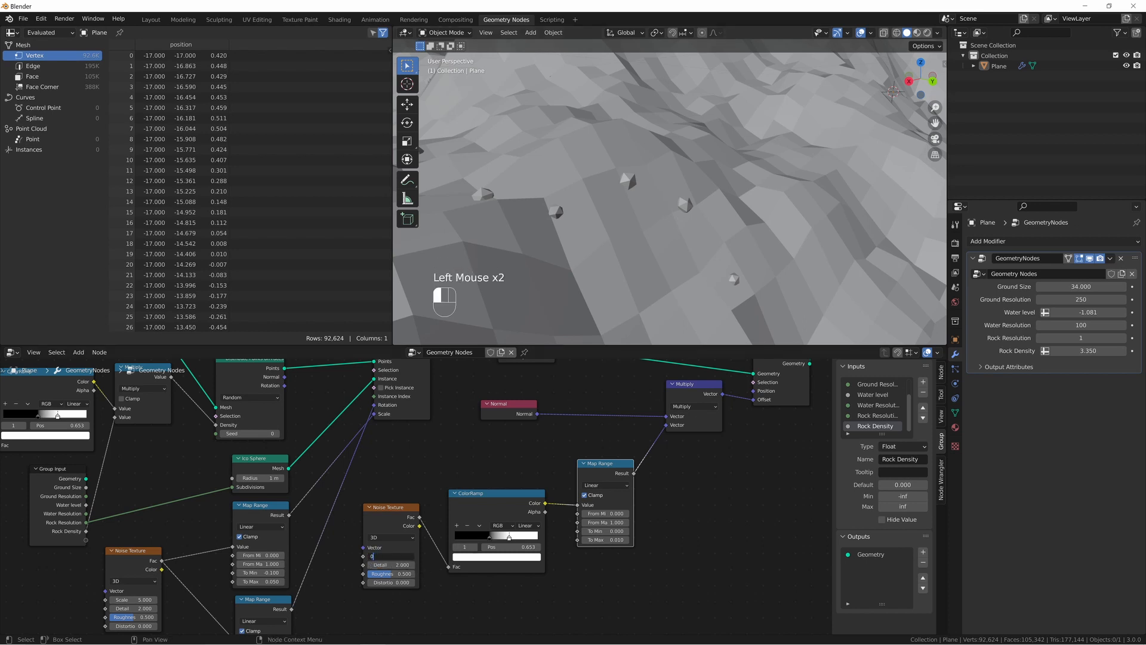
type(".13")
key("Return")
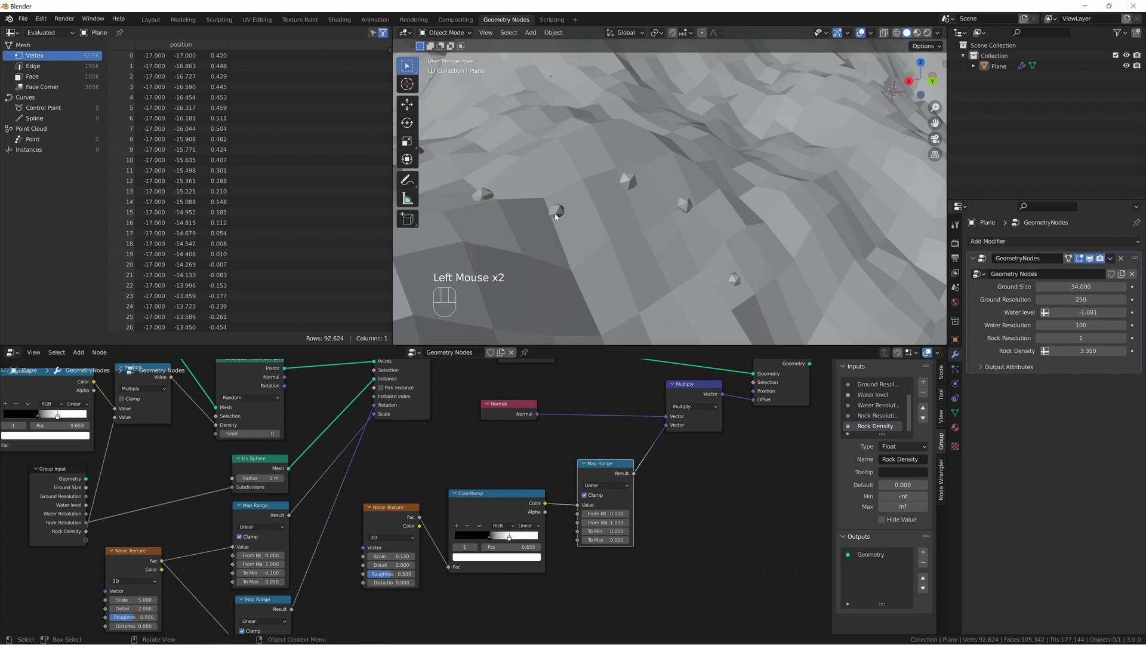
- Try higher scale values on the rocks' displacement Noise Texture, then reset its scale to 0.13
left_click_drag(403, 556, 469, 556)
left_click(391, 556)
type("0.1")
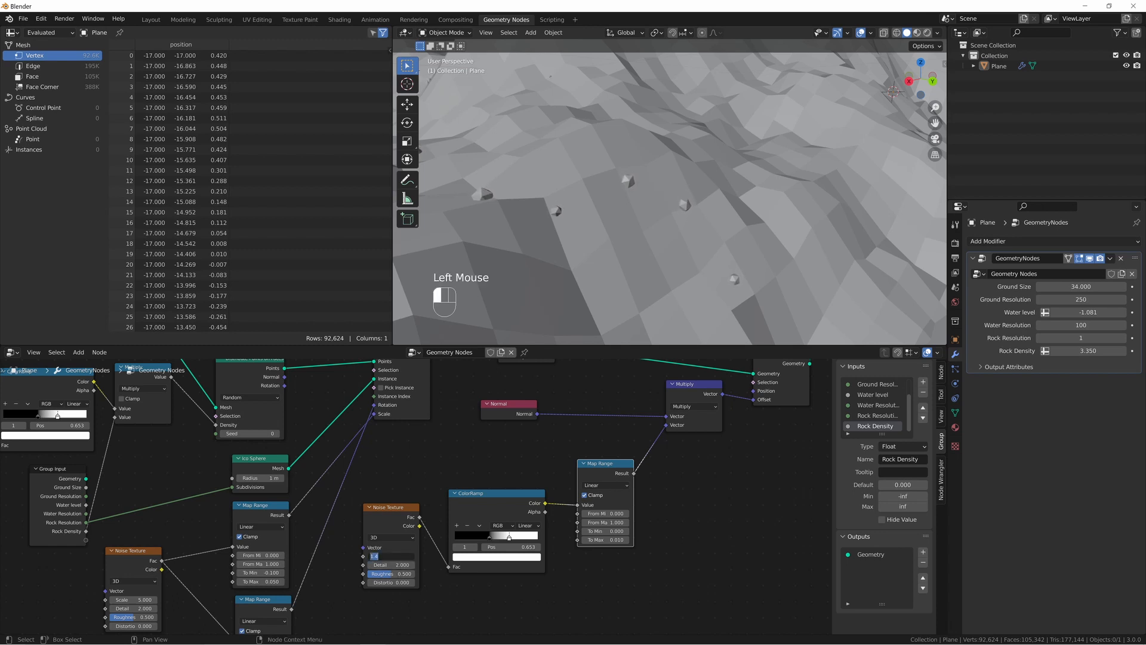
type("3")
key("Return")
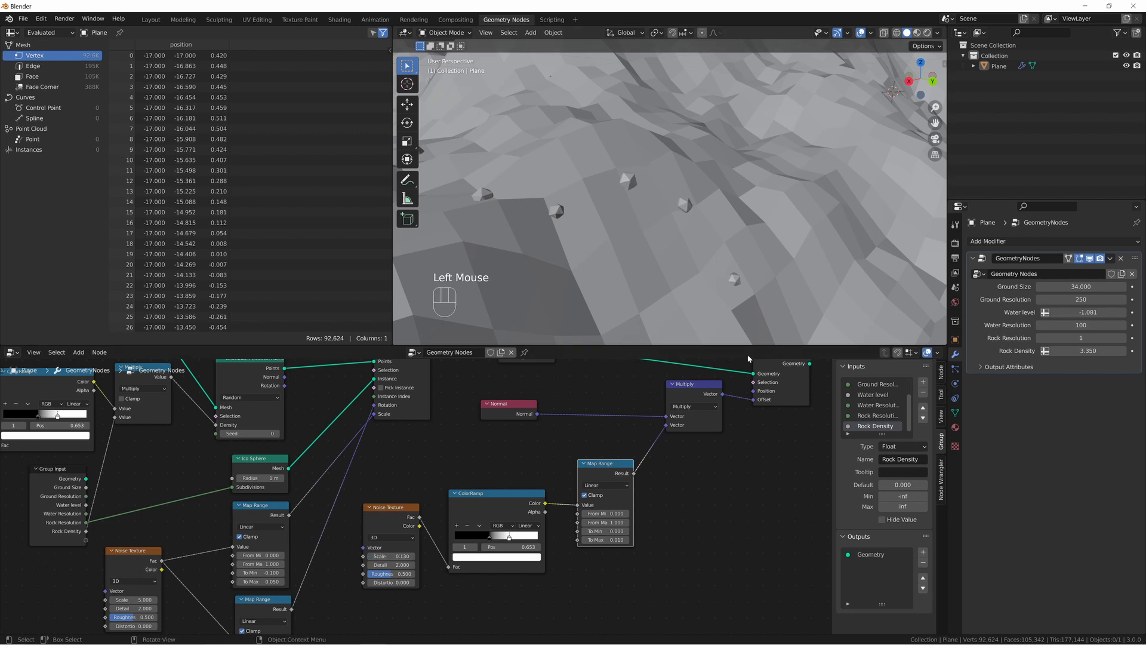
- Raise Rock Resolution to 2 and increase the displacement Noise Texture's scale to about 8.93
left_click(1122, 338)
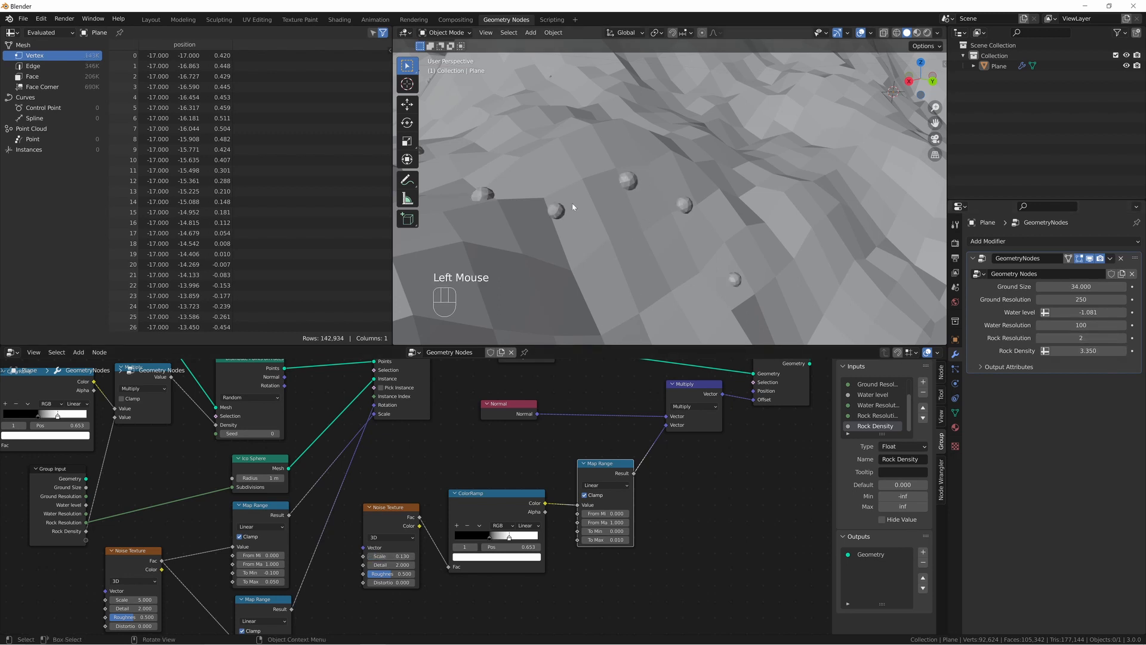
left_click_drag(391, 556, 512, 556, "shift")
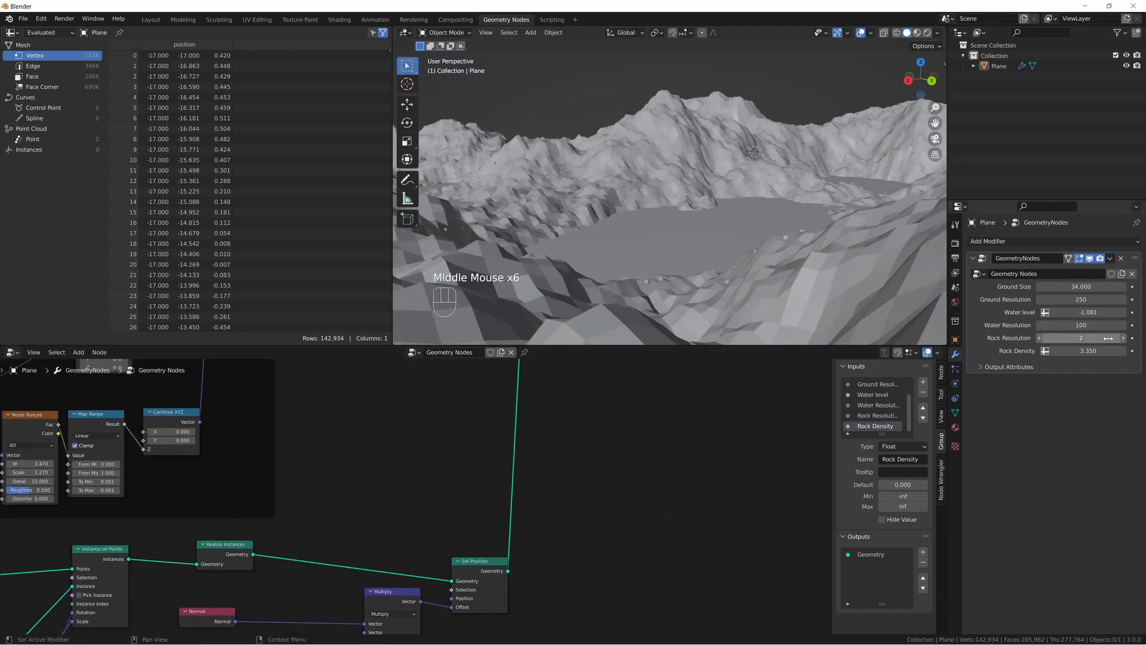
- Compare the terrain at different Rock Resolution values, ending with Rock Resolution at 1
left_click(1041, 338)
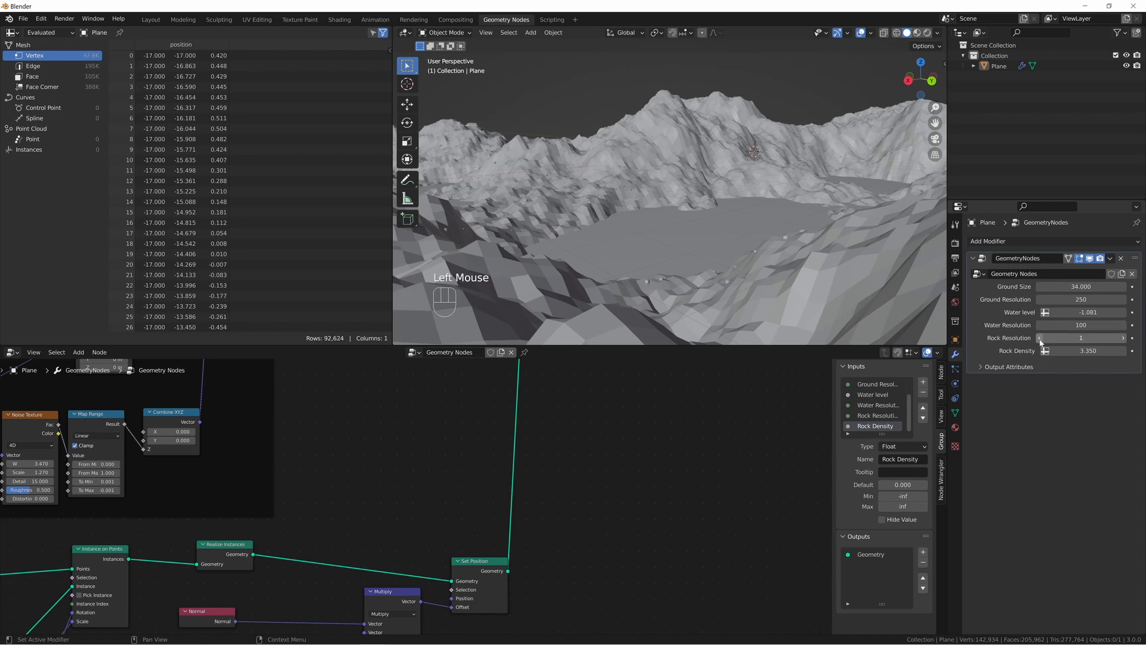
left_click(1126, 339)
left_click(1126, 339)
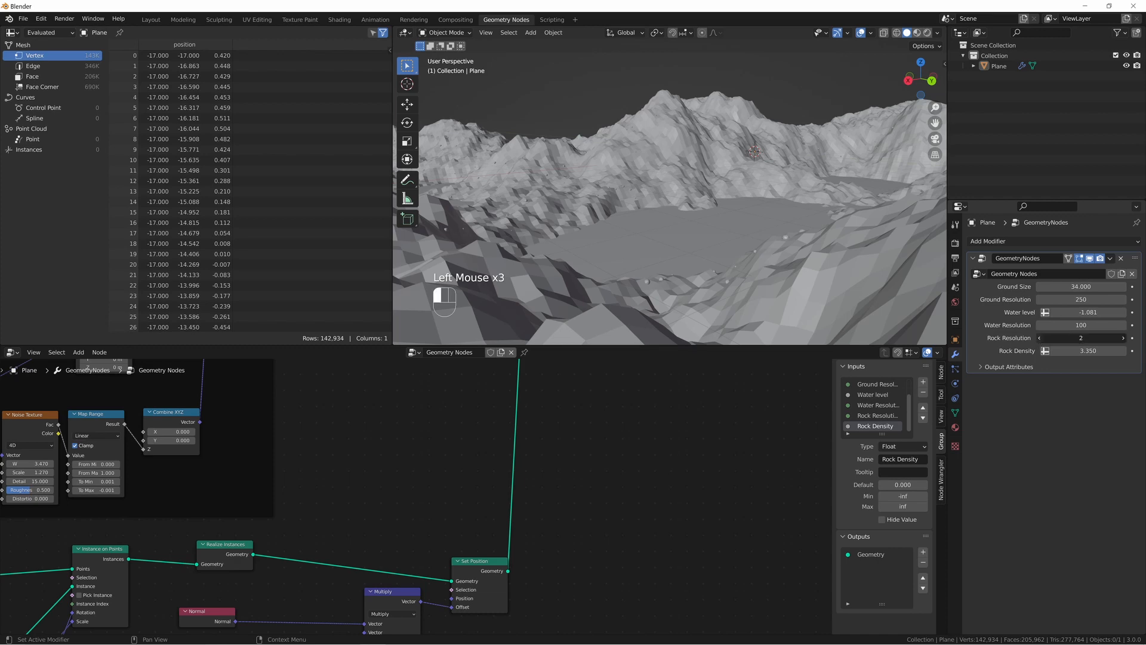
left_click(1040, 338)
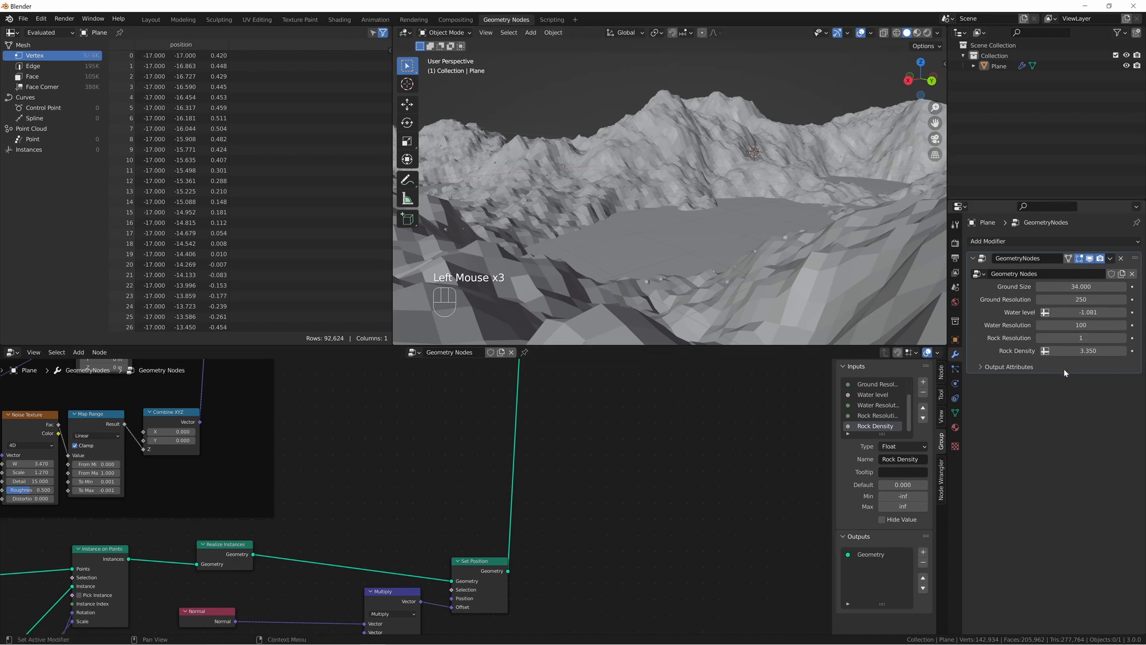
- Increase the modifier's Rock Density to 5.2
left_click(1081, 351)
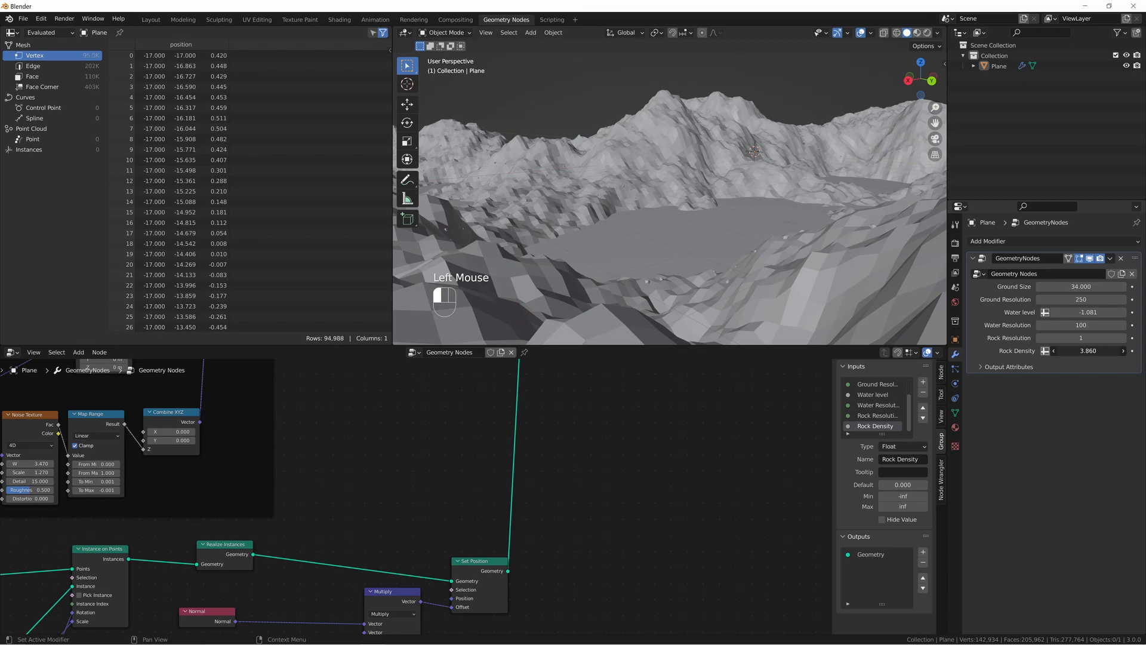
mouse_move(1081, 351)
left_mouse_down()
mouse_move(1111, 351)
mouse_move(1083, 350)
left_mouse_up()
middle_click_drag(172, 412, 200, 404)
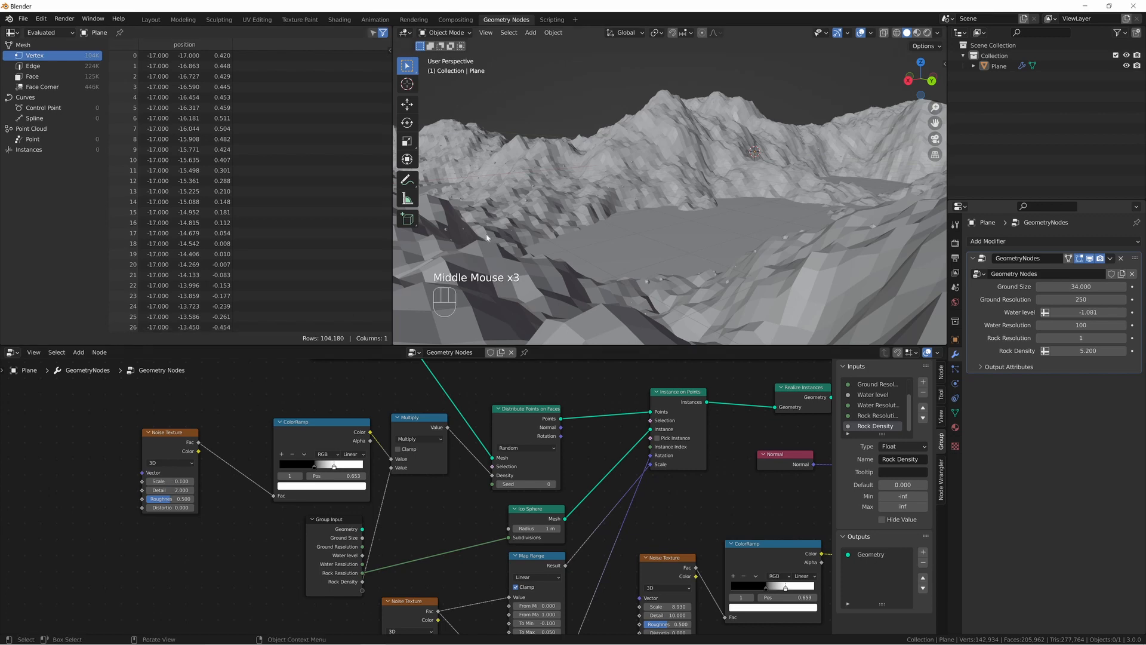
middle_click_drag(486, 237, 589, 217)
- Switch to the top view and preview only the rocks by sending their Set Position output to the final output
key("KP_7")
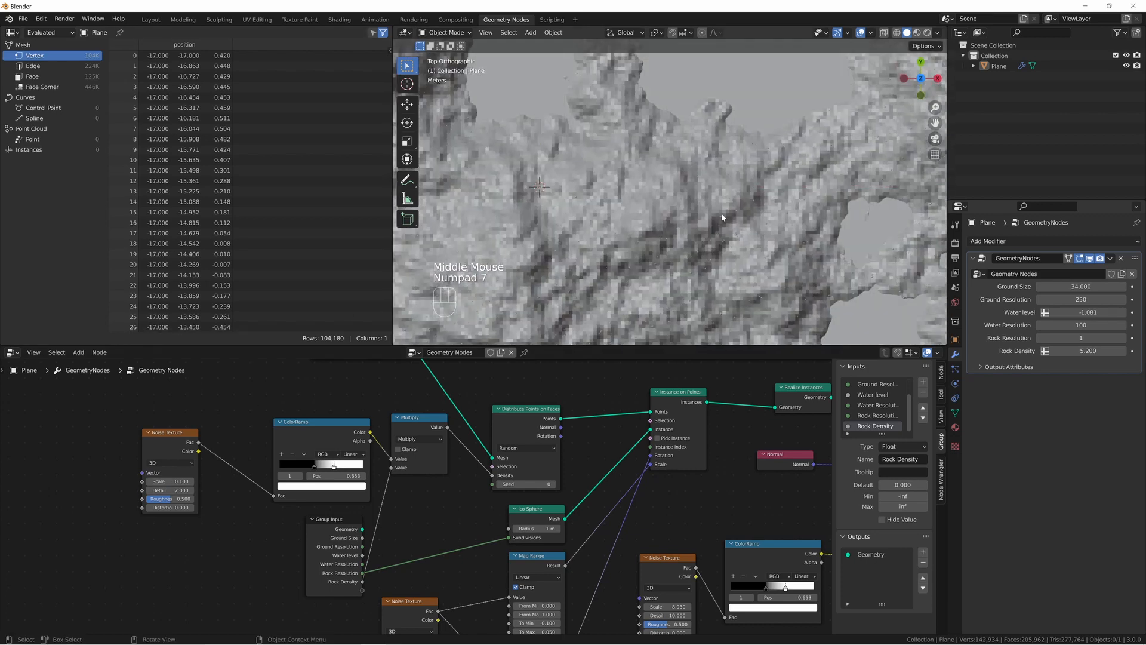
scroll(722, 218, "down", 2)
middle_click_drag(550, 399, 131, 456)
left_click(632, 473, "alt+shift")
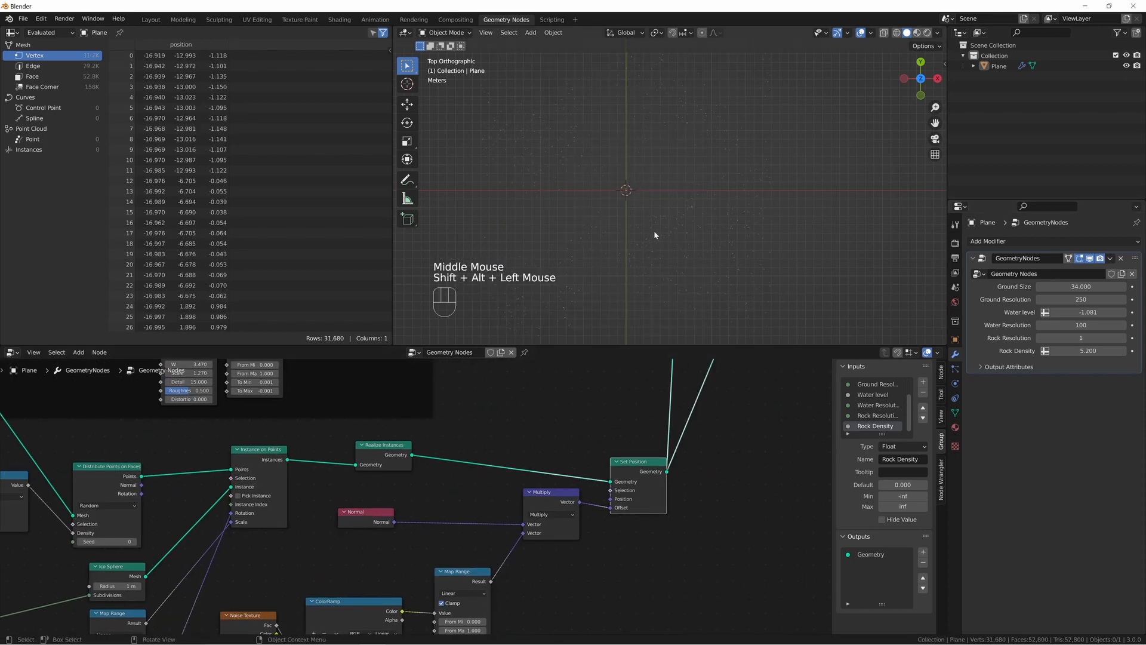
- Examine the rock density, scattering and displacement nodes across the rock section of the node tree
middle_click_drag(487, 413, 701, 356)
middle_click_drag(168, 482, 398, 462)
left_click(251, 498)
key("ctrl+z")
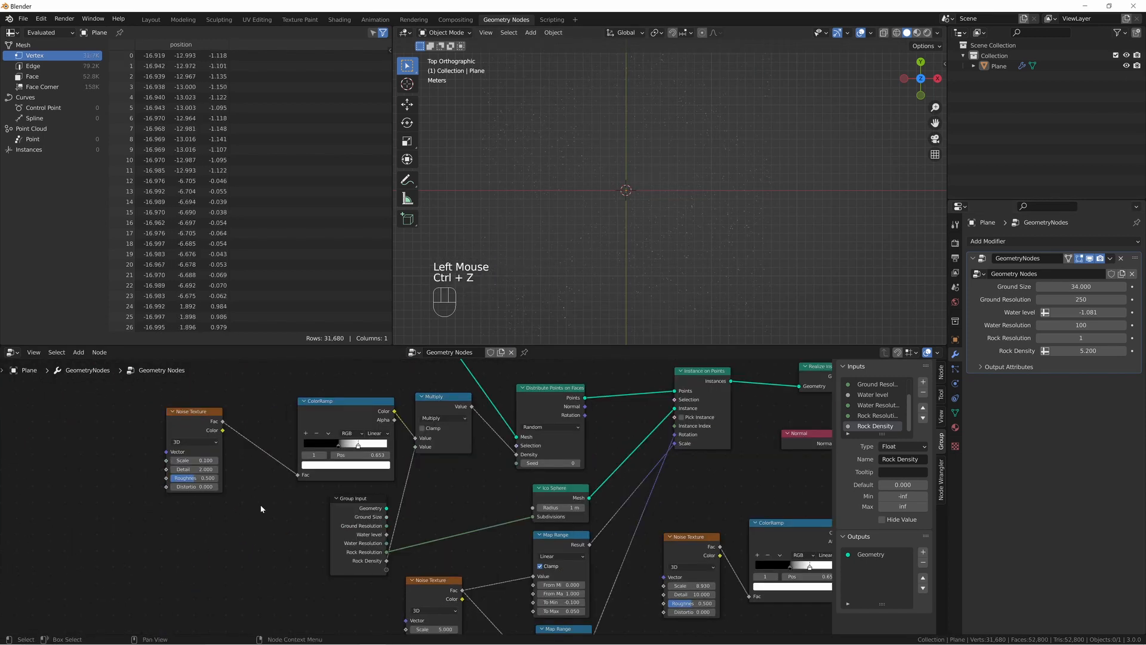
middle_click_drag(260, 504, 385, 497)
left_click(442, 527)
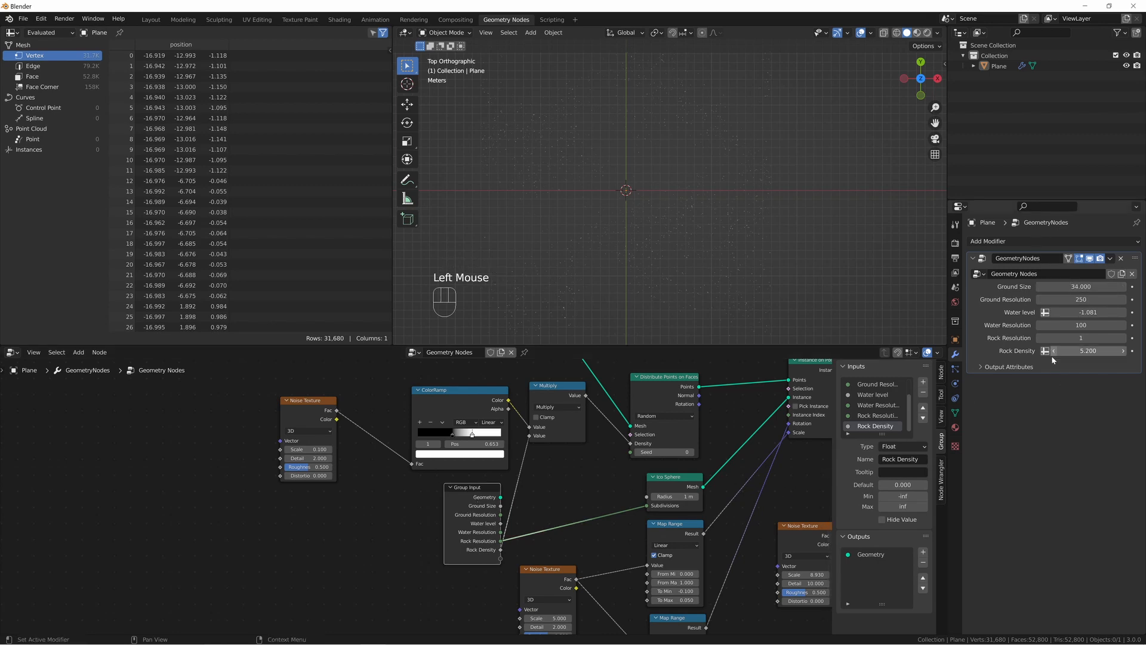
middle_click_drag(570, 454, 218, 458)
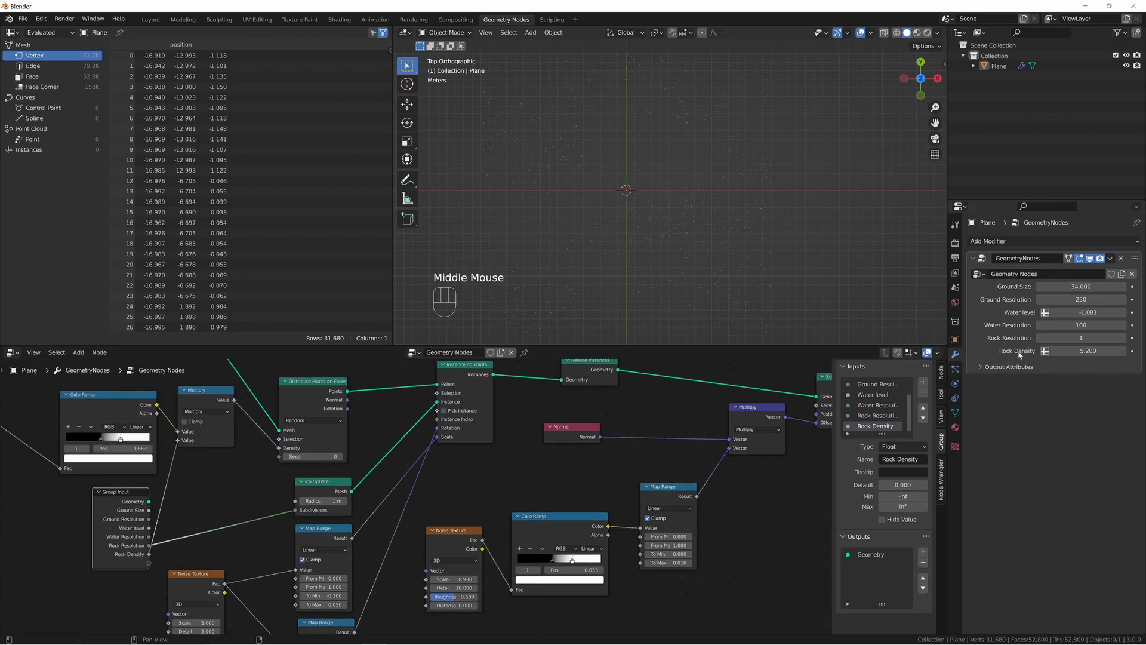
middle_click_drag(686, 466, 325, 517)
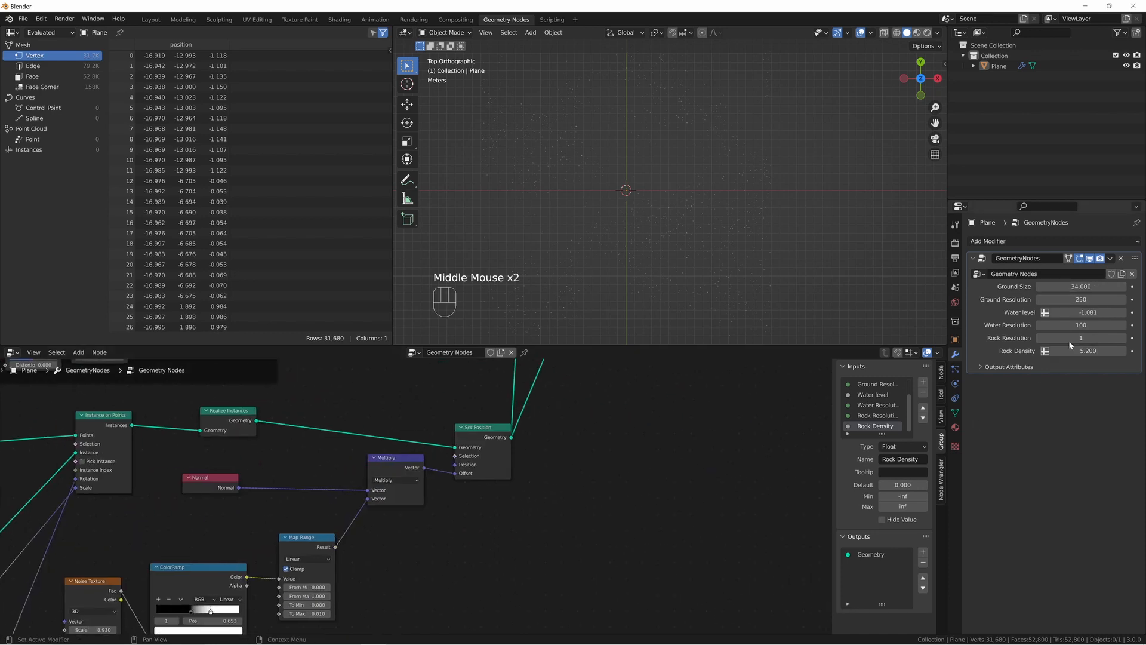
- Restore the full terrain preview by sending the Join Geometry output to the final output
middle_click_drag(640, 218, 633, 517)
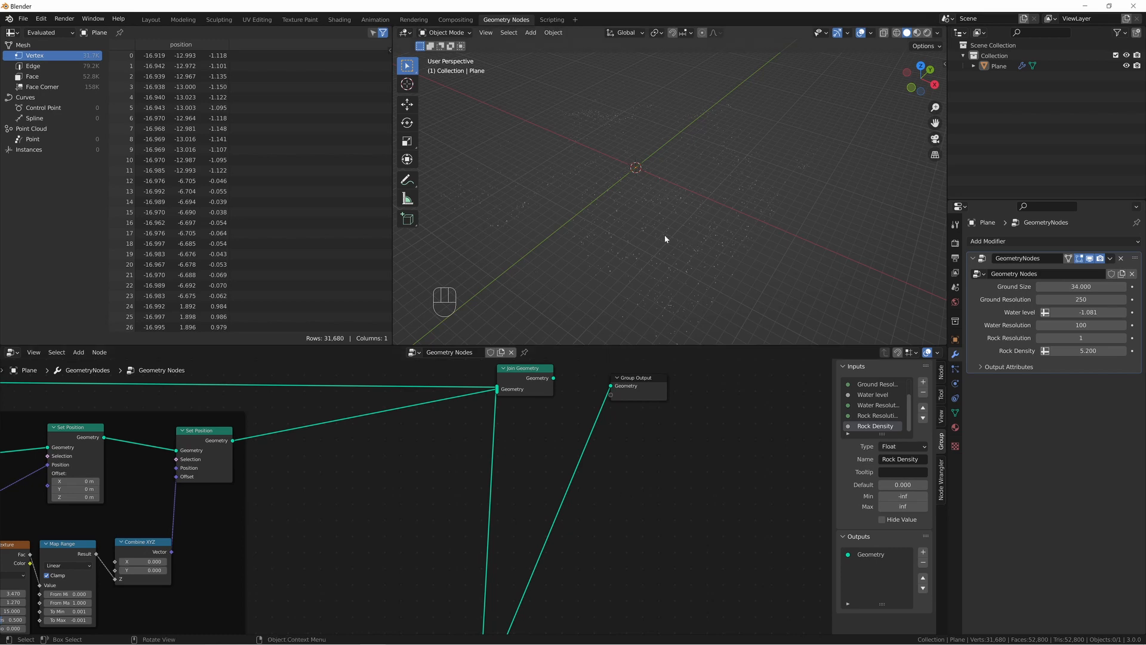
middle_click_drag(666, 232, 632, 209)
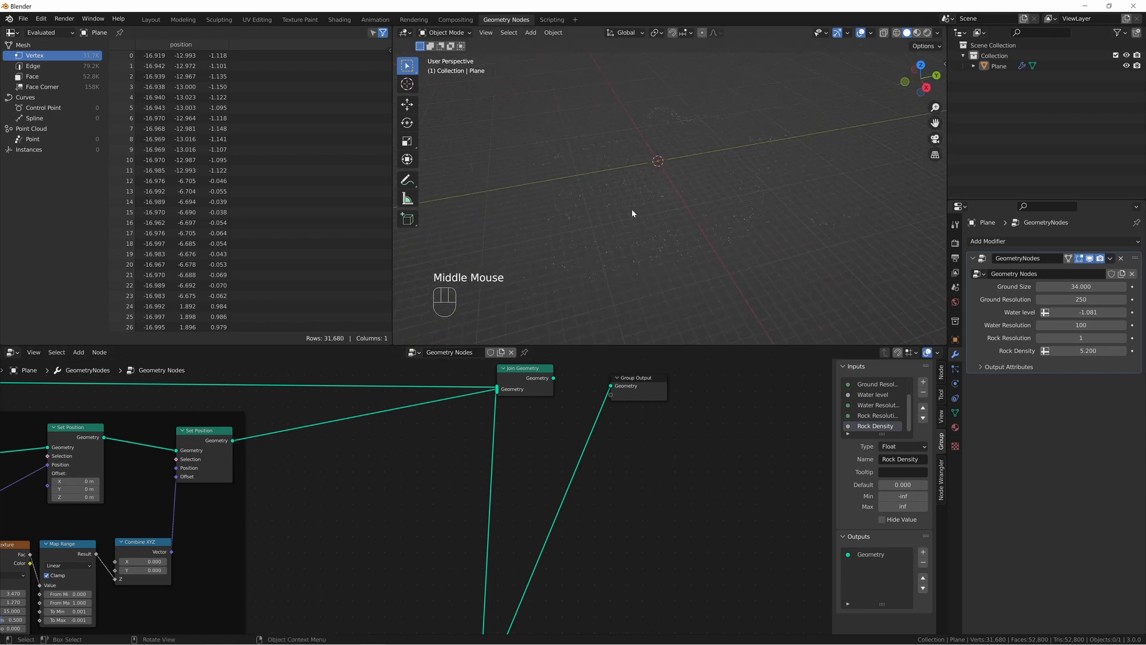
left_click(544, 388, "alt+shift")
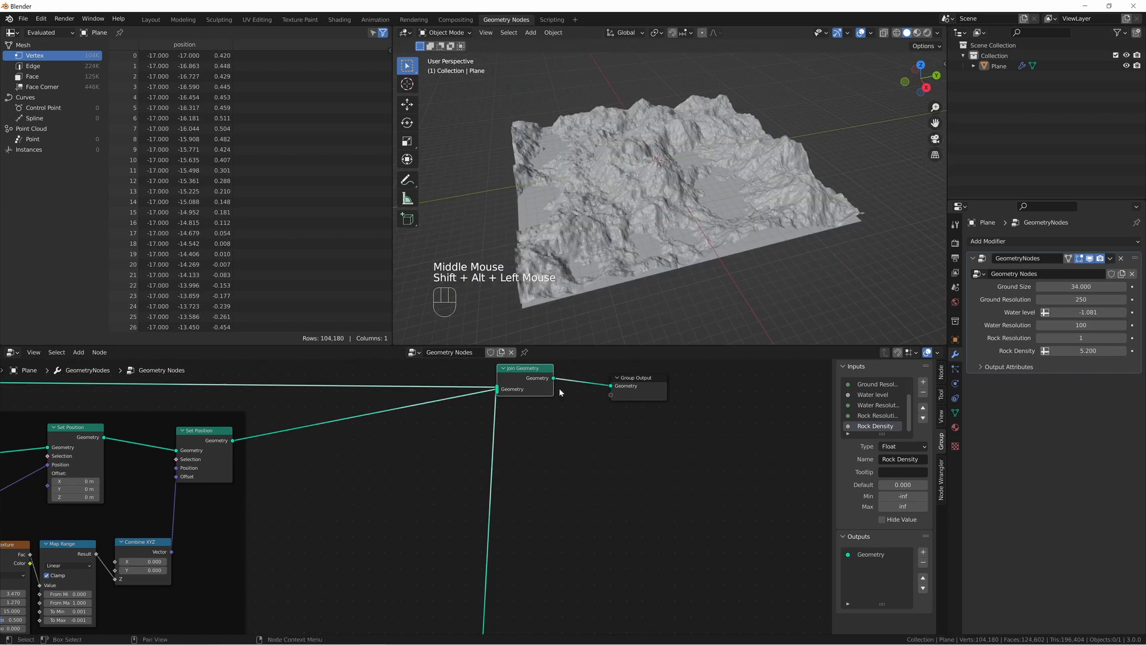
scroll(758, 251, "up", 2)
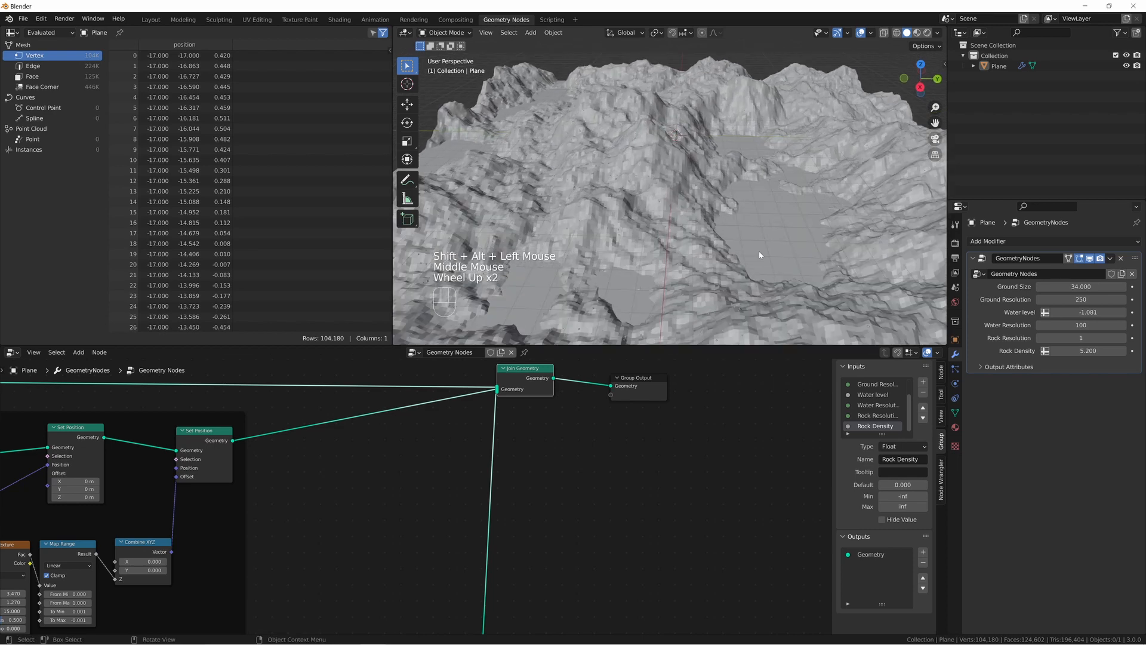
middle_click_drag(758, 250, 650, 310)
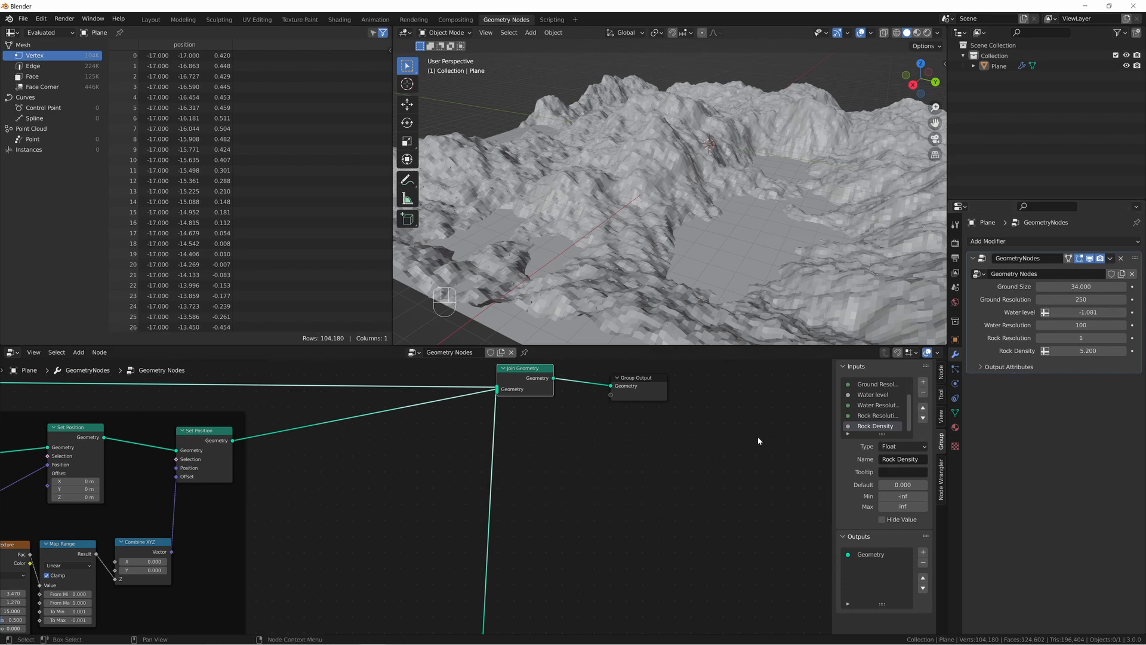
middle_click_drag(517, 362, 758, 503)
left_click(574, 426)
middle_click_drag(699, 254, 655, 273)
scroll(711, 282, "up", 1)
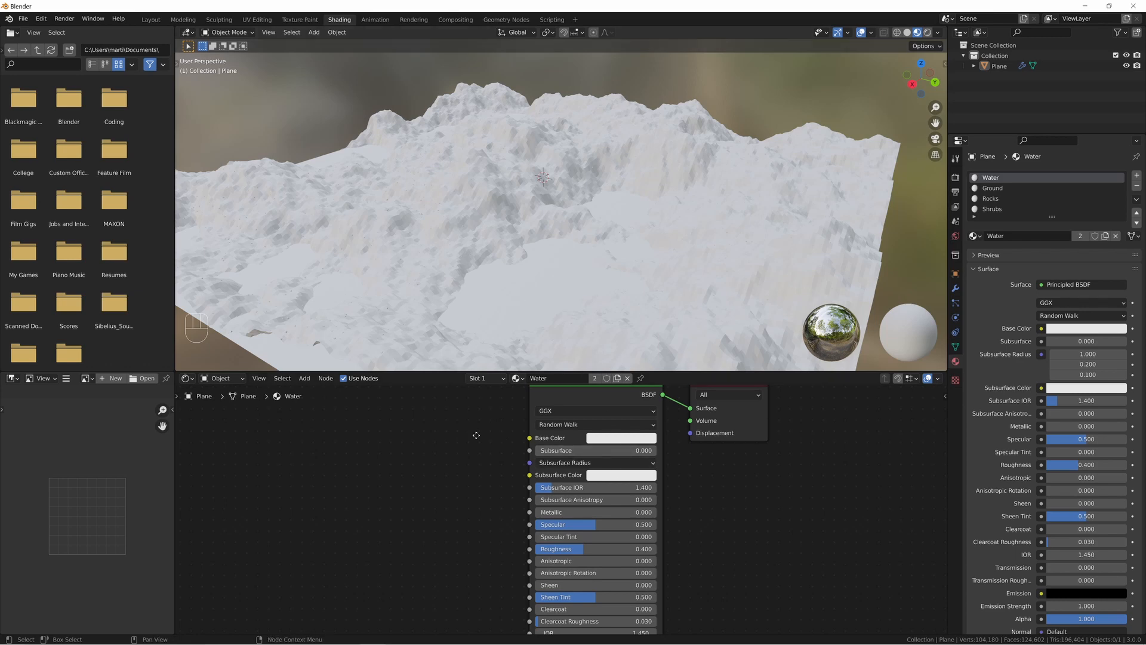
- Set the Water material's Base Color to a light blue in the Principled BSDF
middle_click_drag(477, 435, 479, 468)
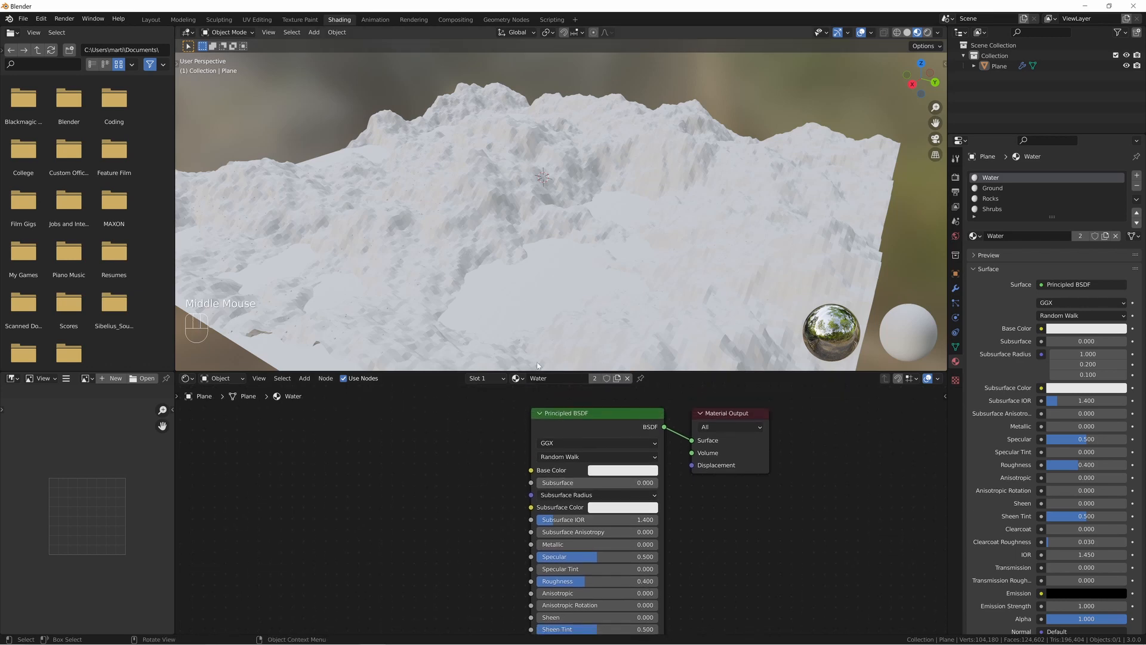
left_click(616, 471)
left_click_drag(639, 348, 650, 340)
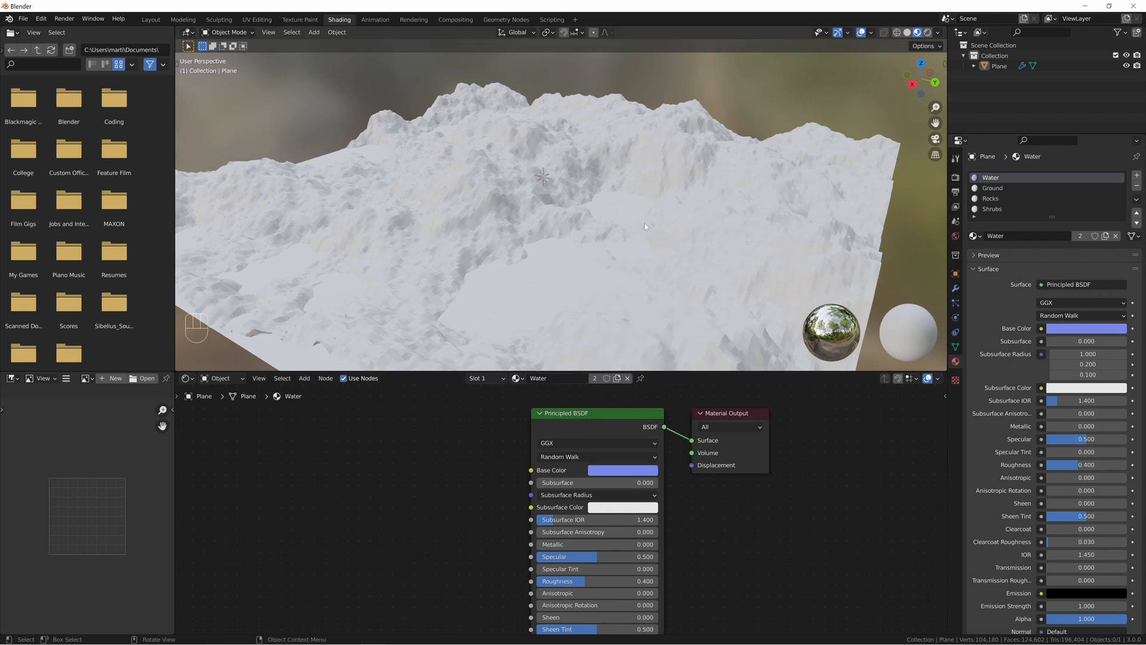
- Choose the Ground material and set its Base Color to a bright green
left_click(992, 188)
left_click(619, 472)
left_click_drag(636, 356, 614, 335)
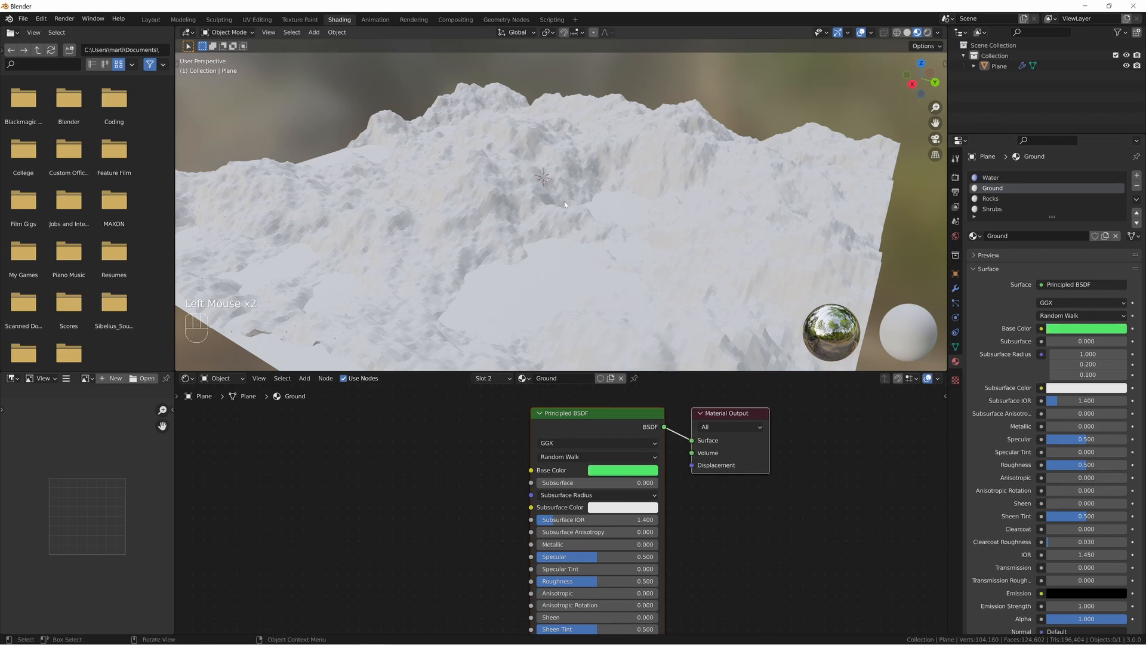
- Select the terrain and return to the Geometry Nodes workspace with its Water material's settings displayed
left_click(608, 230)
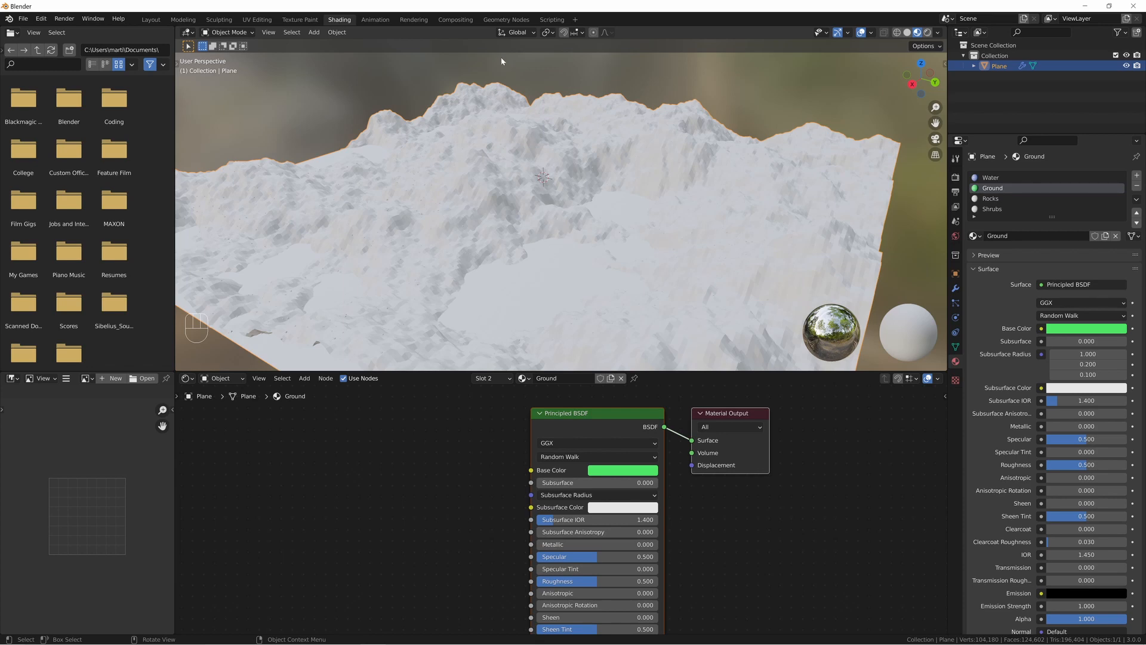
left_click(508, 20)
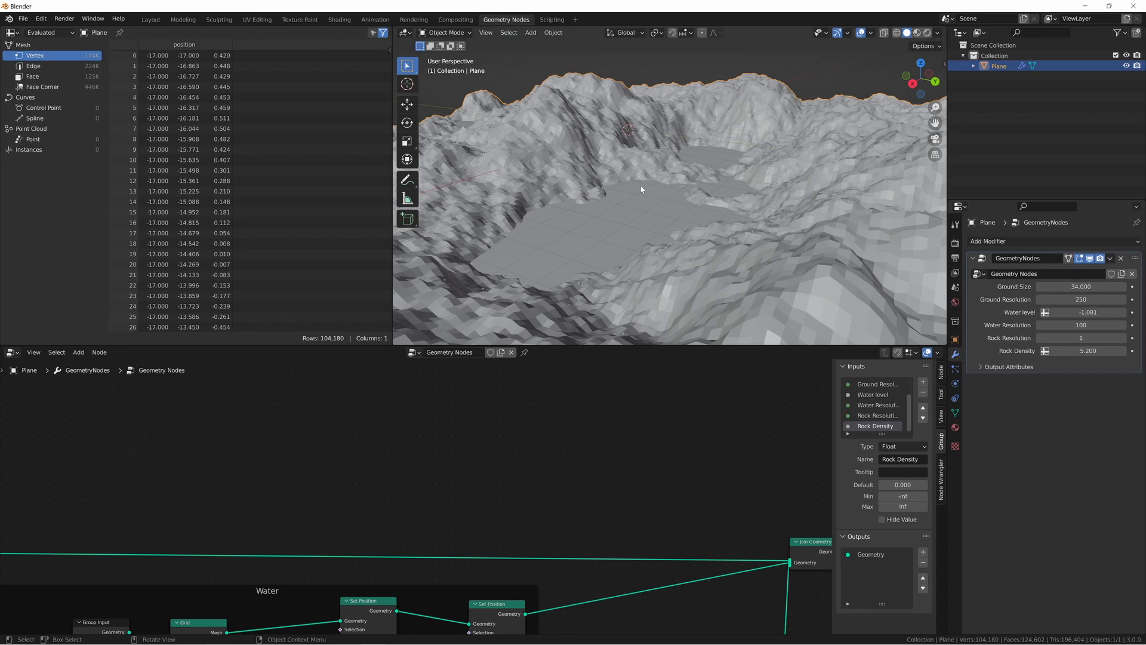
middle_click_drag(545, 469, 788, 621)
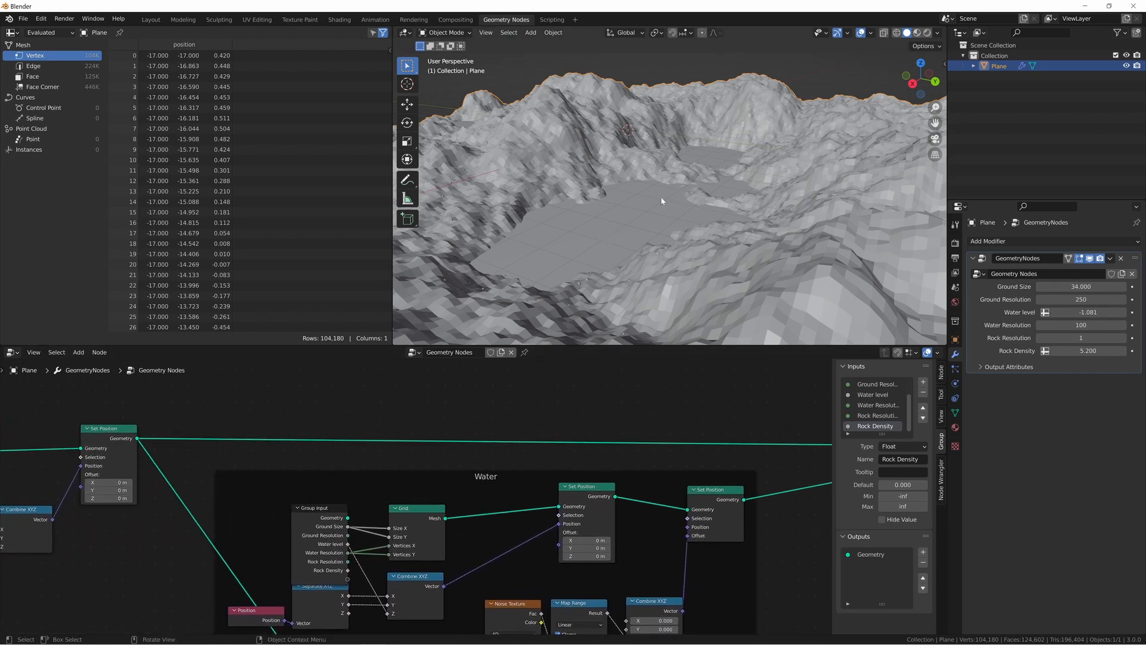
mouse_move(286, 424)
middle_mouse_down()
mouse_move(542, 418)
mouse_move(276, 417)
middle_mouse_up()
scroll(615, 427, "down", 1)
scroll(615, 428, "down", 2)
left_click(956, 427)
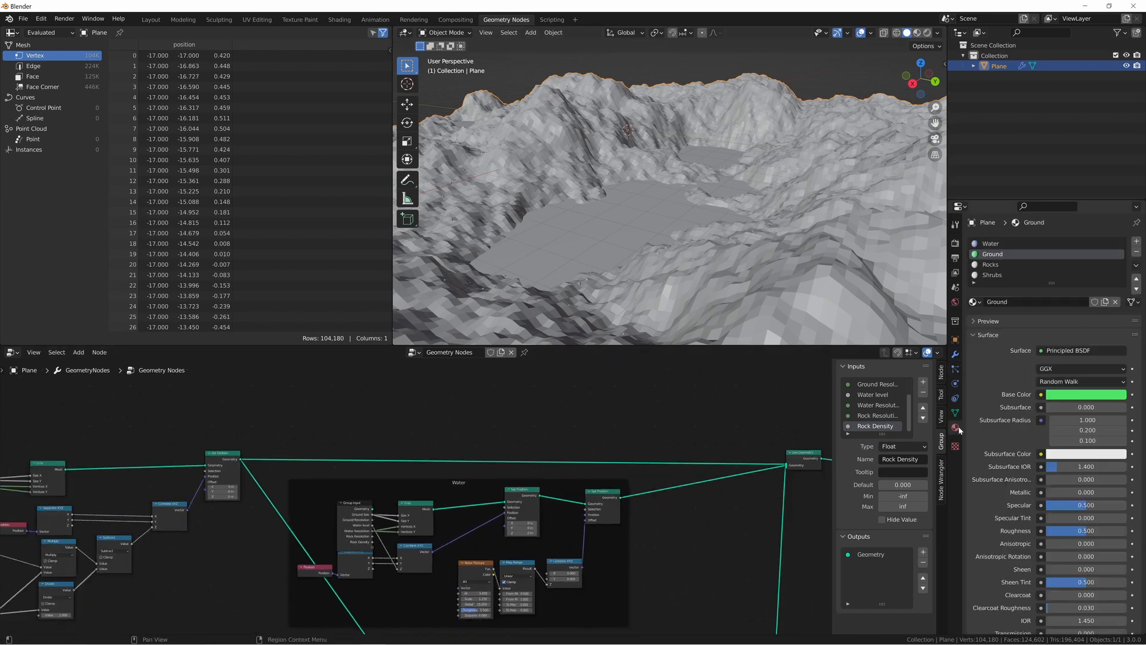
left_click(987, 244)
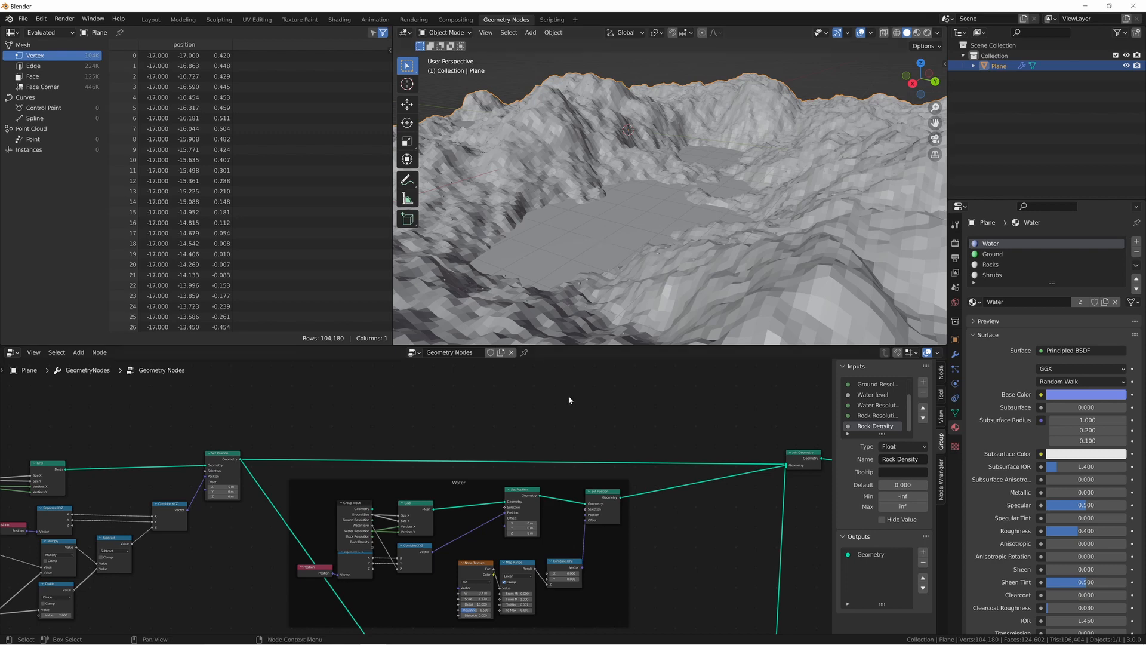
- Add a Set Material node above the Water frame, near the ground's Set Position node
key("shift+a")
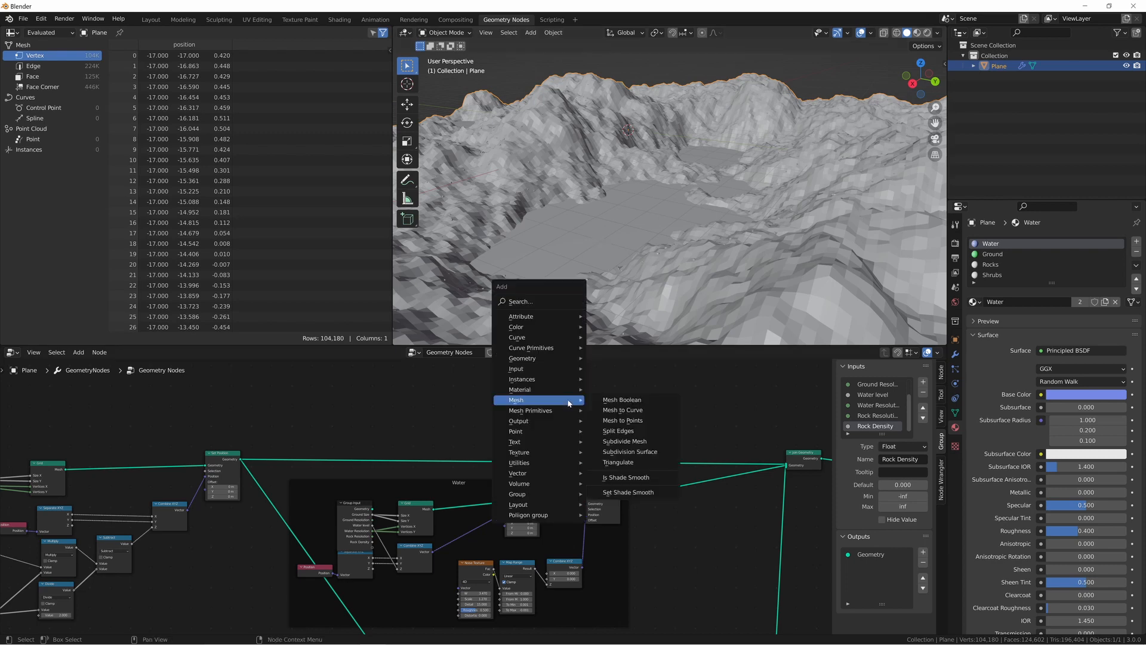
key("s")
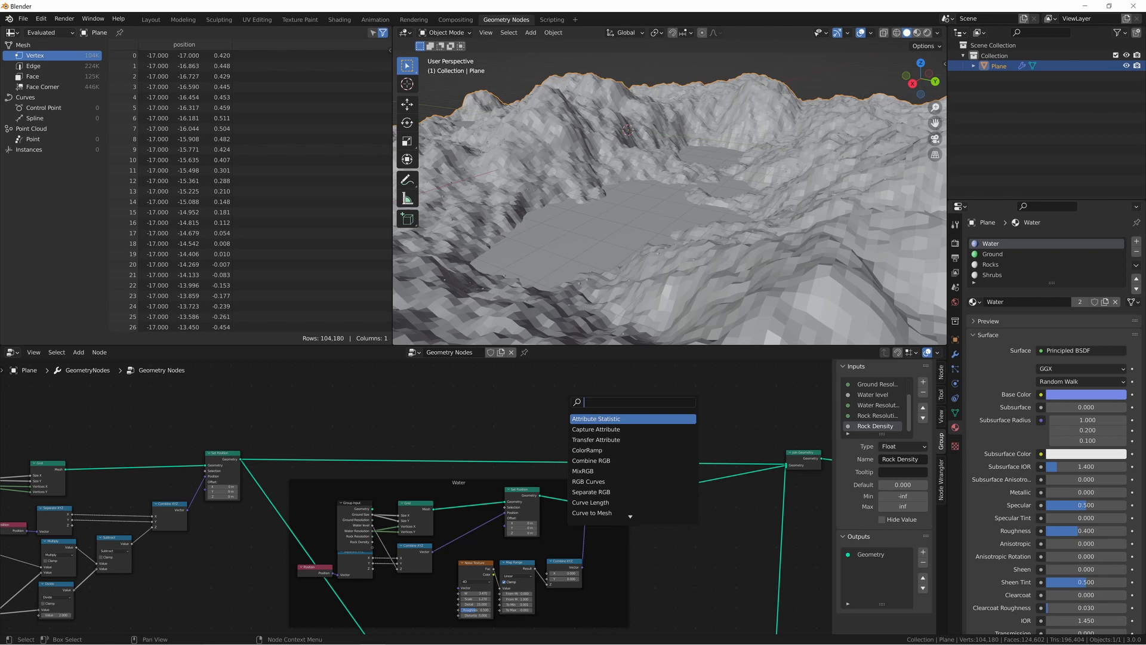
type("s")
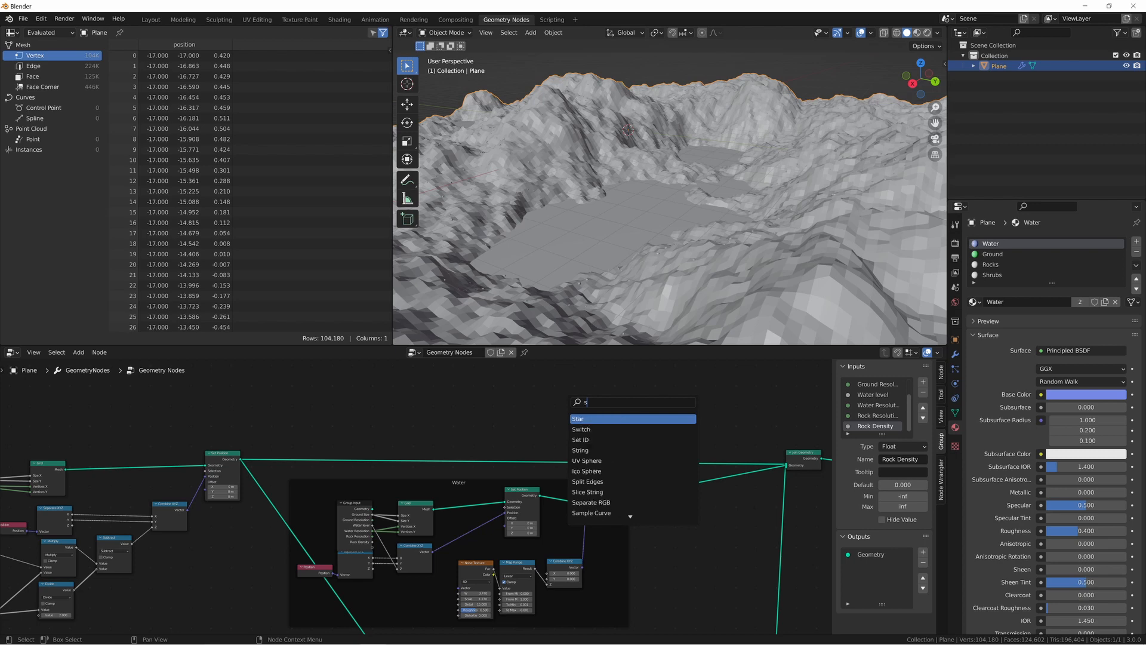
type("et mater")
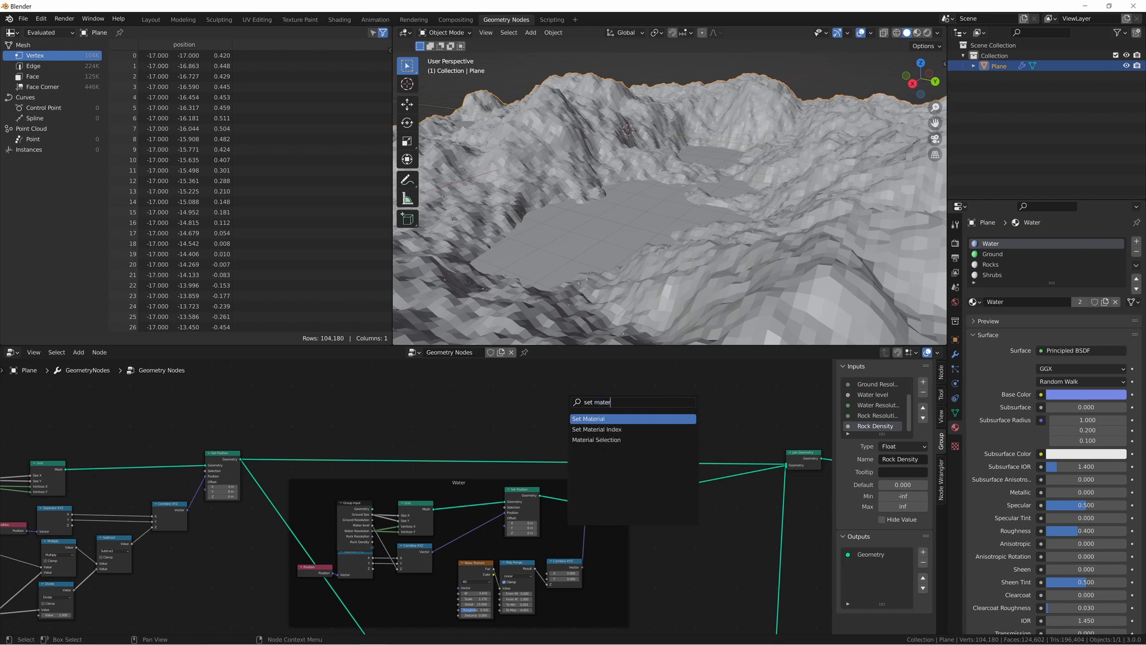
key("Return")
left_click(267, 426)
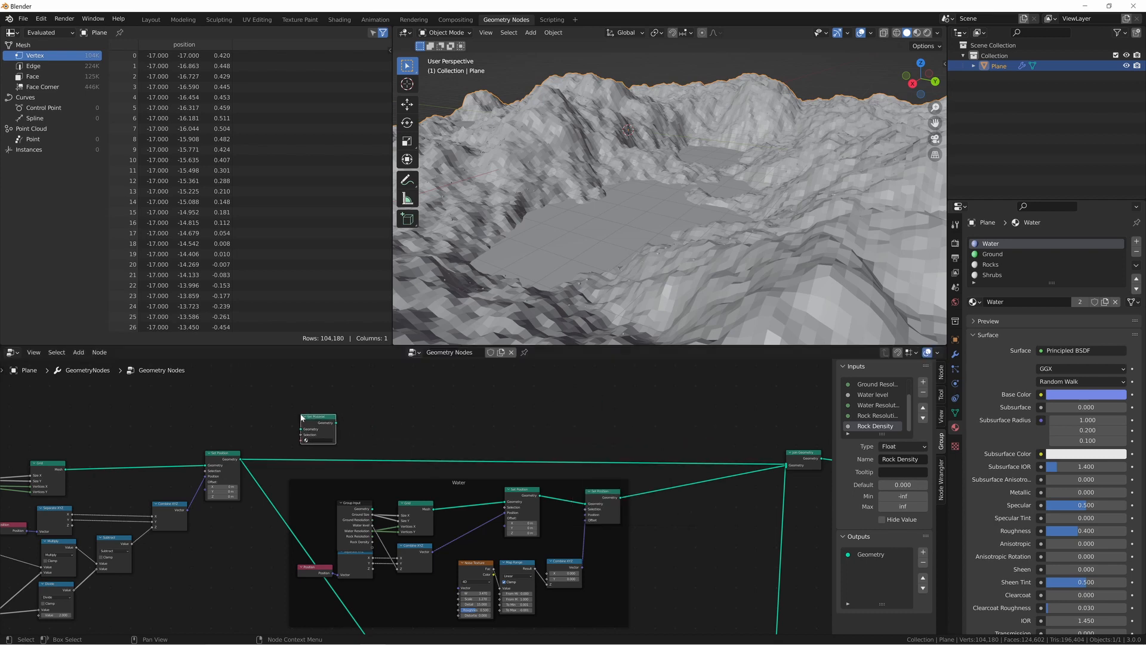
- Connect the ground's Set Position geometry to the Set Material node and send that node's result to the final output
middle_click_drag(272, 420, 455, 409)
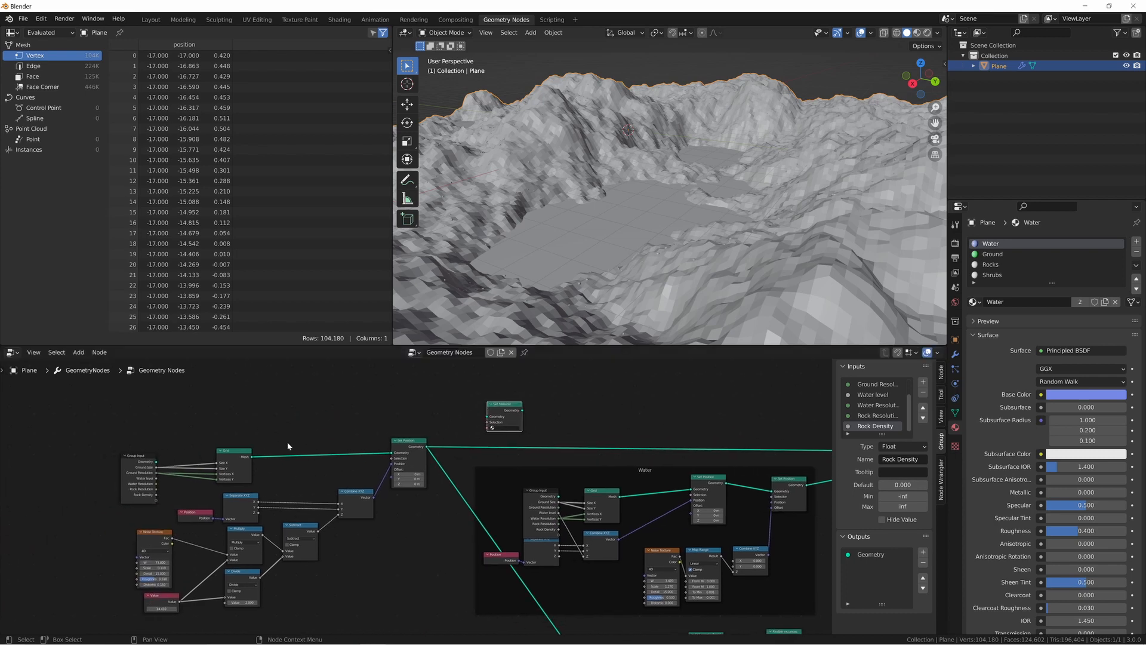
mouse_move(502, 406)
left_mouse_down()
mouse_move(461, 429)
mouse_move(489, 399)
left_mouse_up()
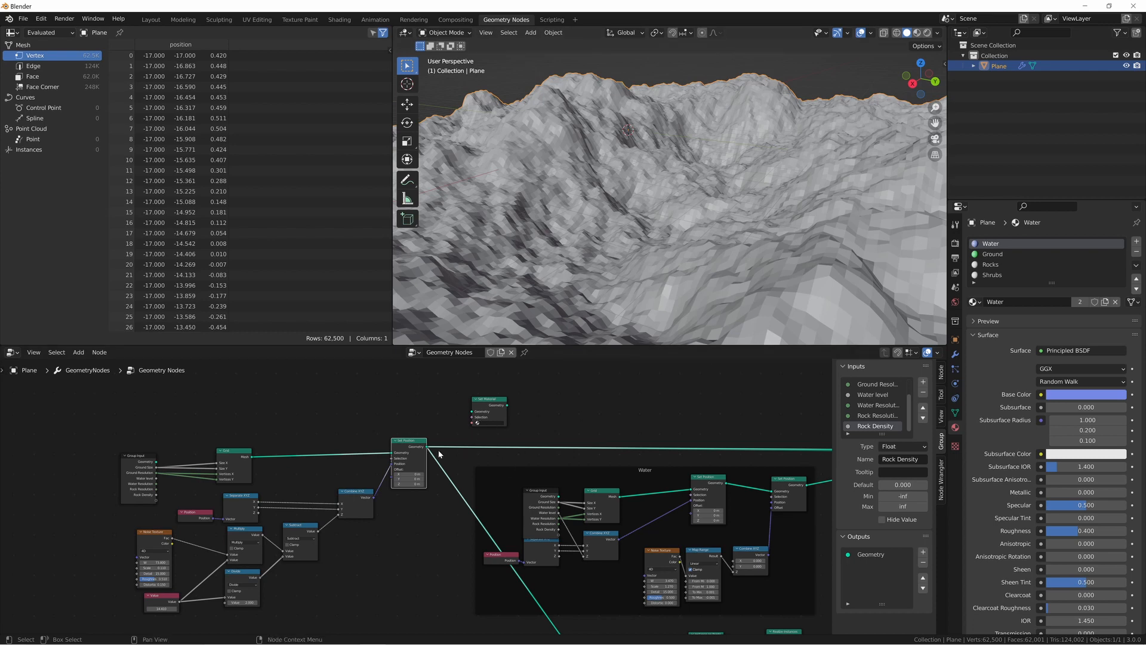
left_click_drag(426, 447, 475, 413)
left_click(495, 409, "ctrl+shift")
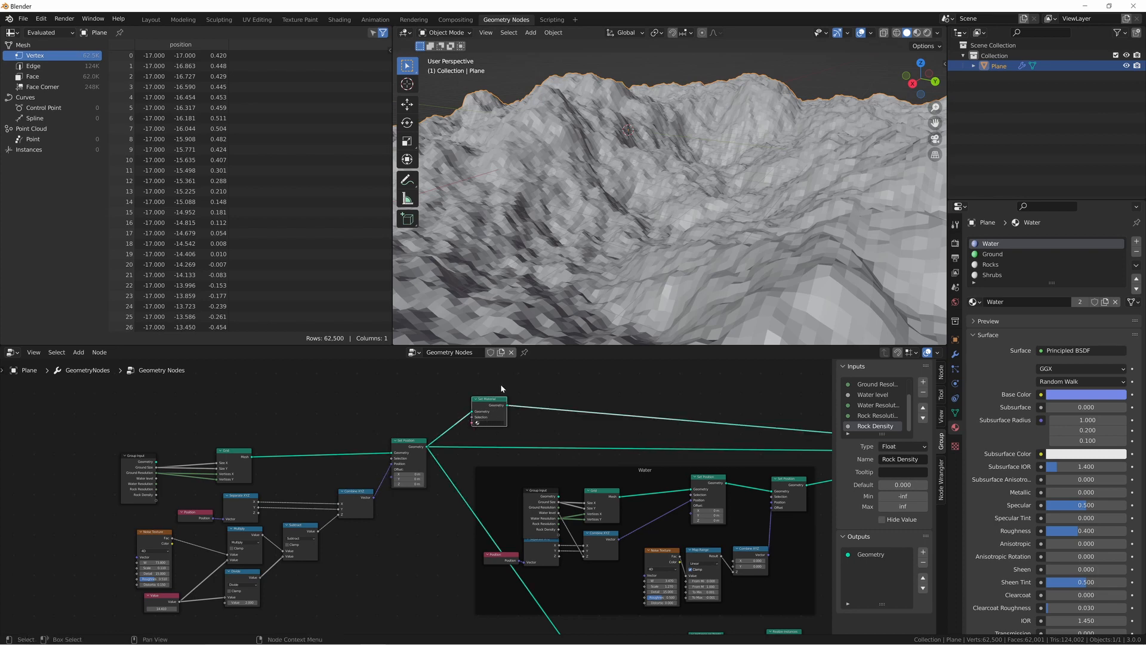
- Choose Ground as the Set Material node's material and switch the viewport to Material Preview shading
middle_click_drag(472, 427, 439, 434)
left_click(444, 428)
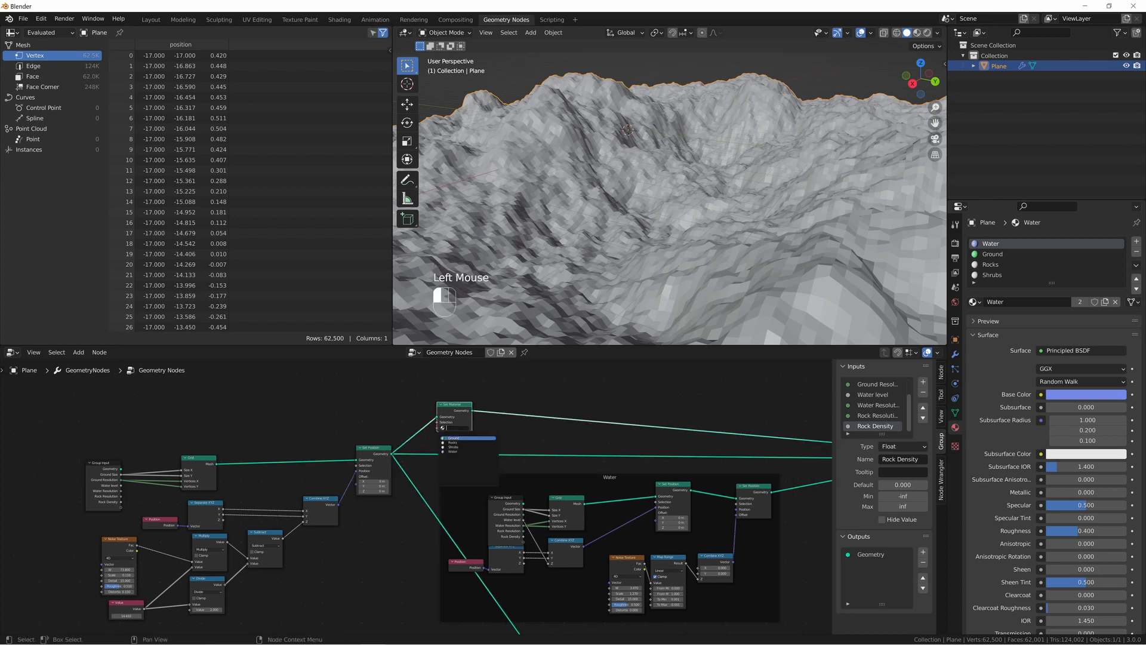
left_click(460, 438)
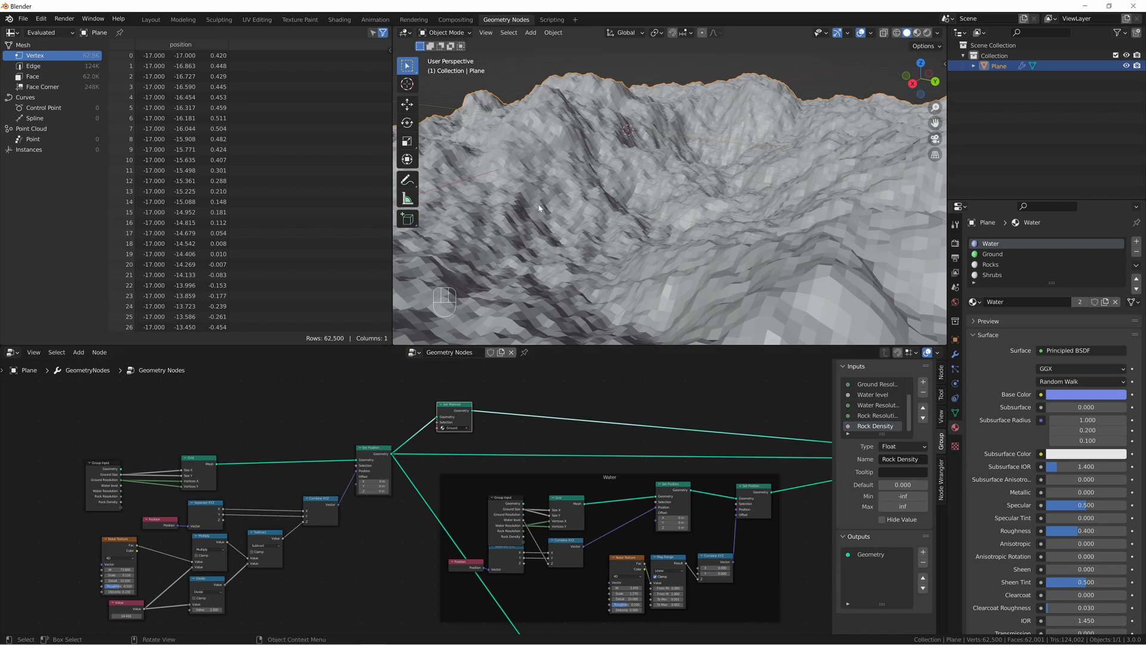
middle_click_drag(614, 396, 447, 389)
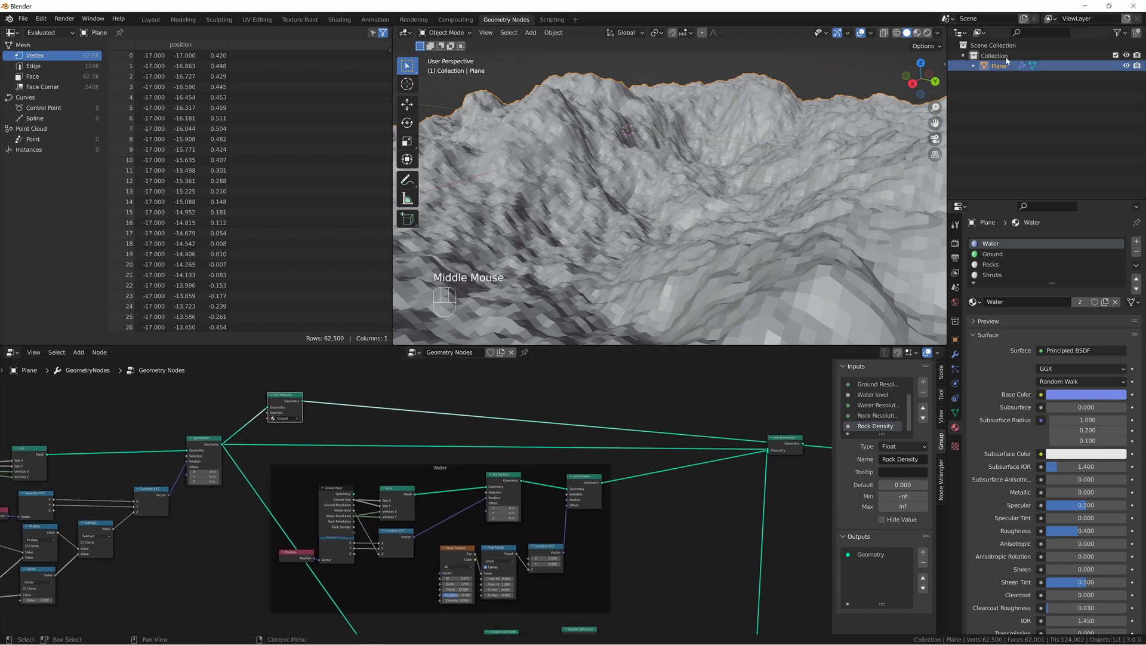
left_click(917, 32)
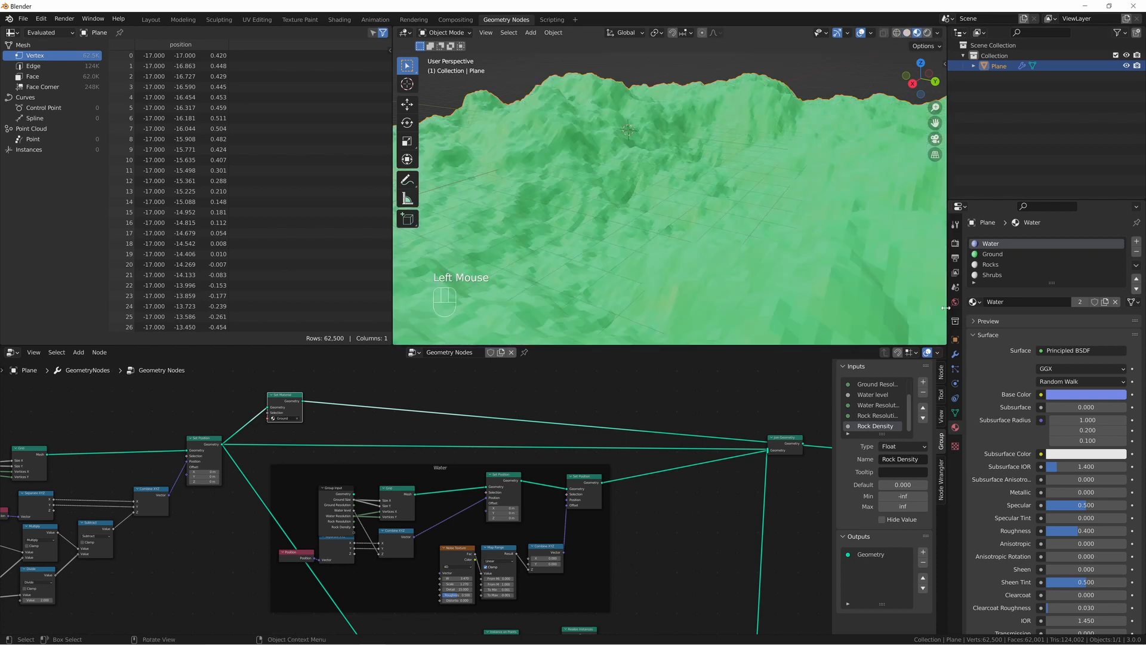
- Try a paler green for the Ground material's Base Color, then reset the color to its default
left_click(1015, 254)
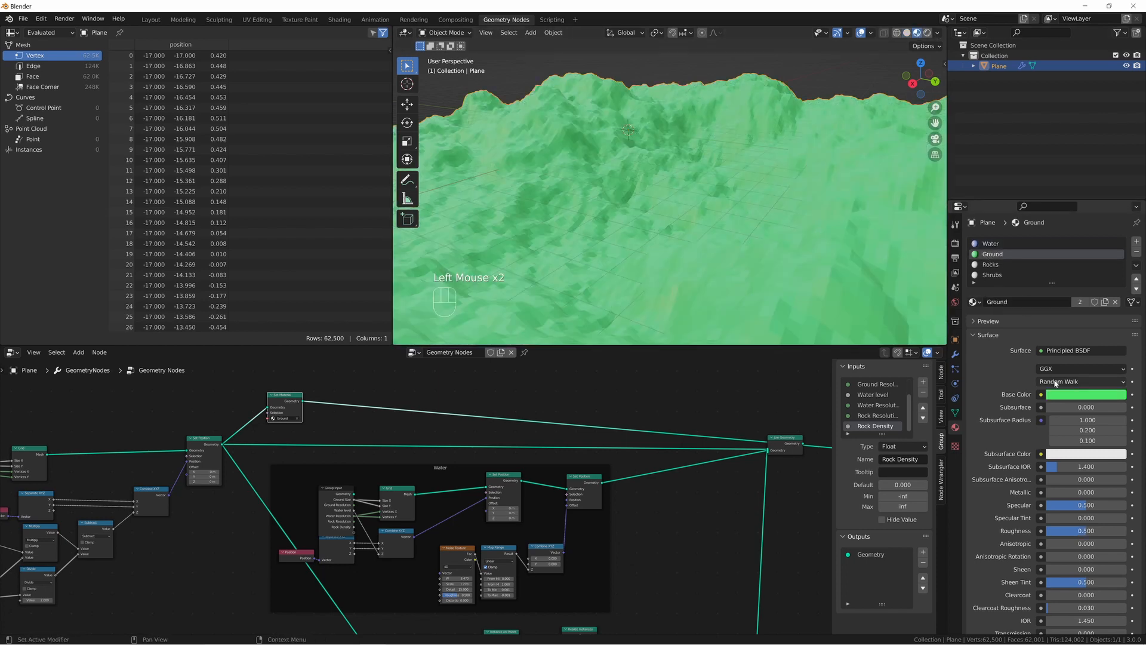
left_click(1066, 399)
left_click(1079, 396)
mouse_move(1072, 289)
left_mouse_down()
mouse_move(1098, 288)
mouse_move(1061, 273)
left_mouse_up()
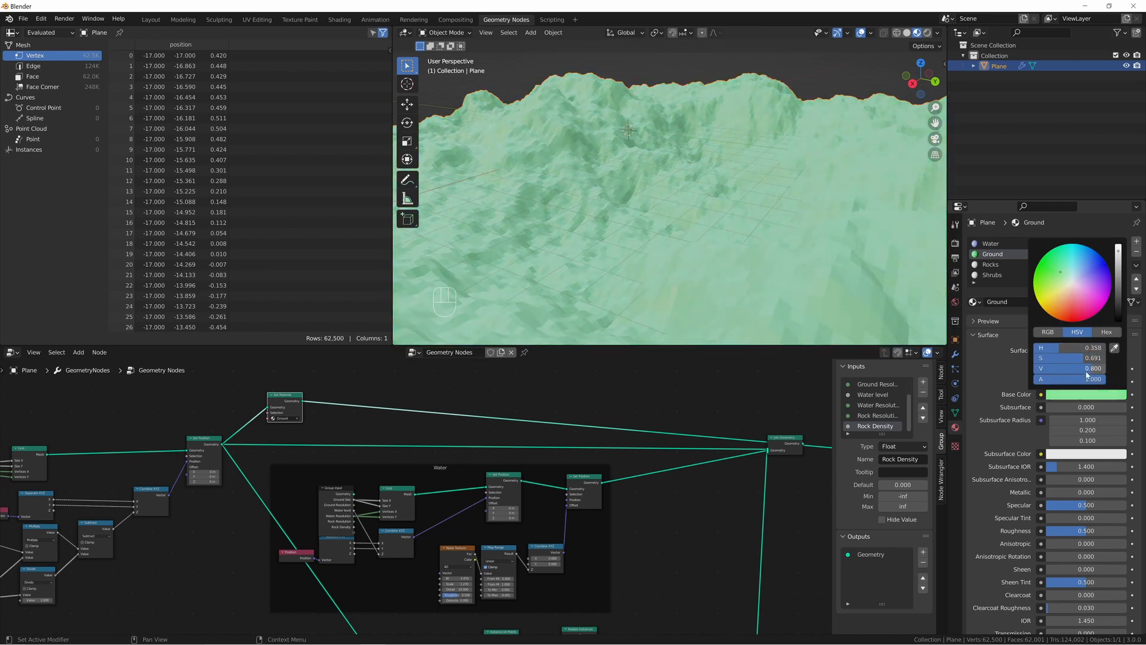
key("BackSpace")
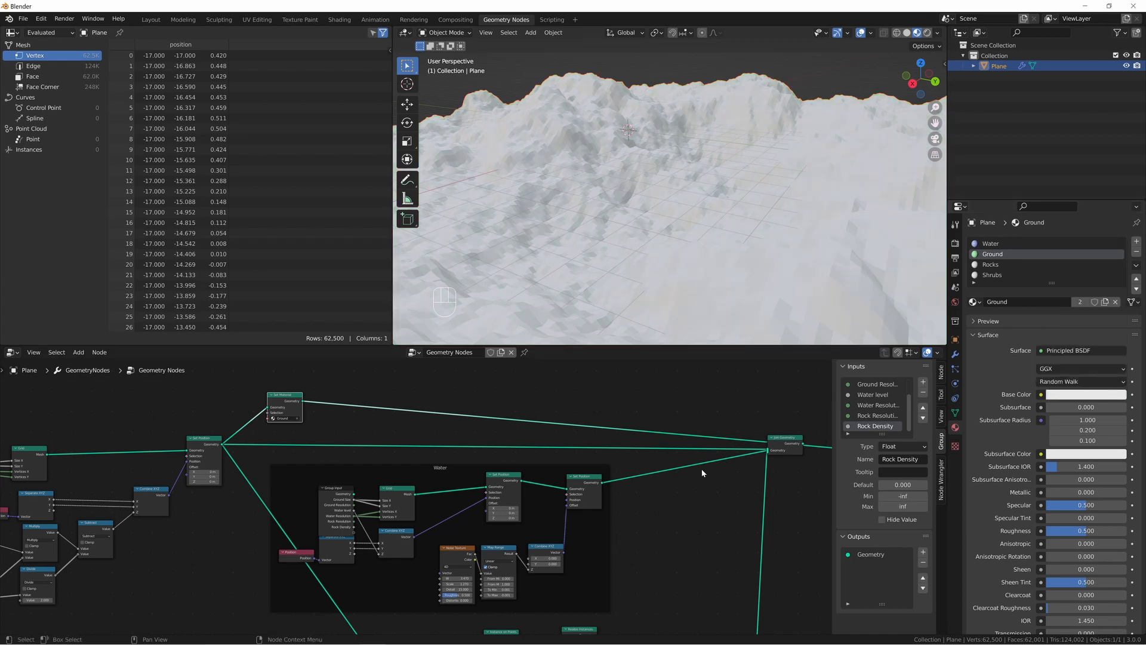
- Duplicate the ground's Set Material node onto the link after the last Set Position node in the Water frame
left_click(628, 394)
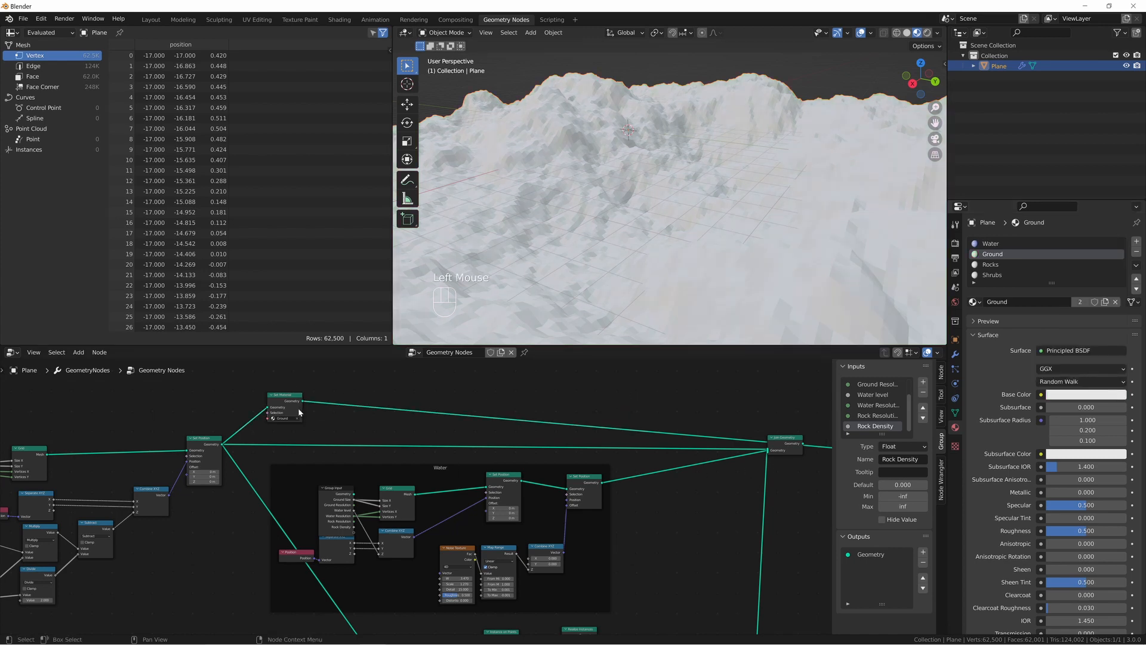
key("shift+d")
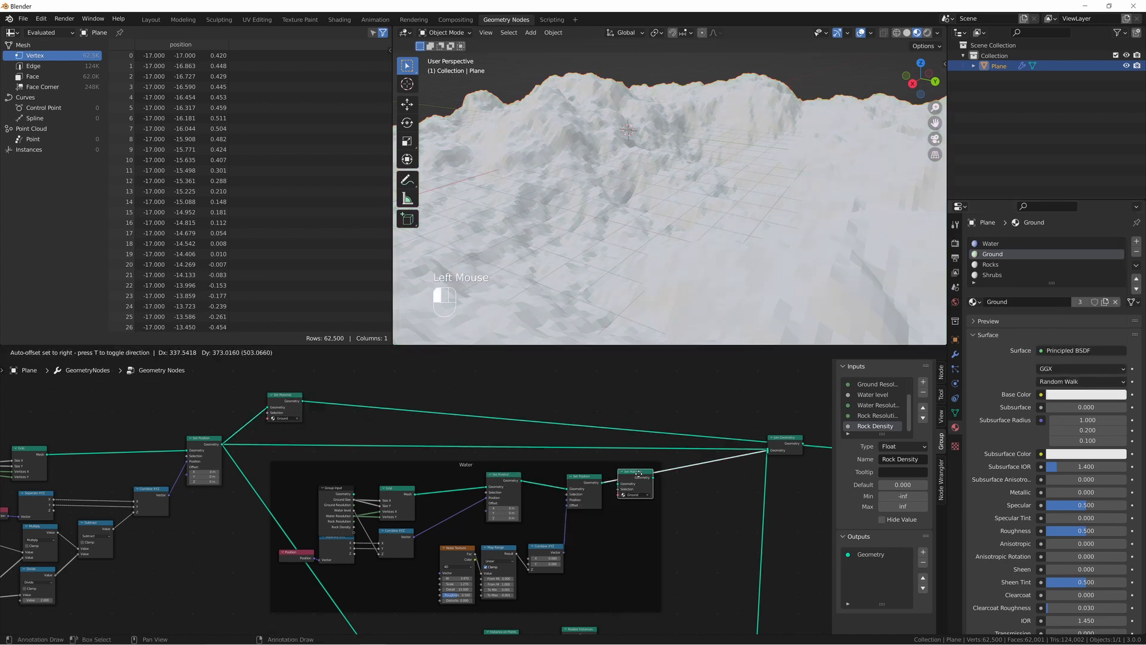
left_click(640, 473)
left_click_drag(335, 505, 335, 502)
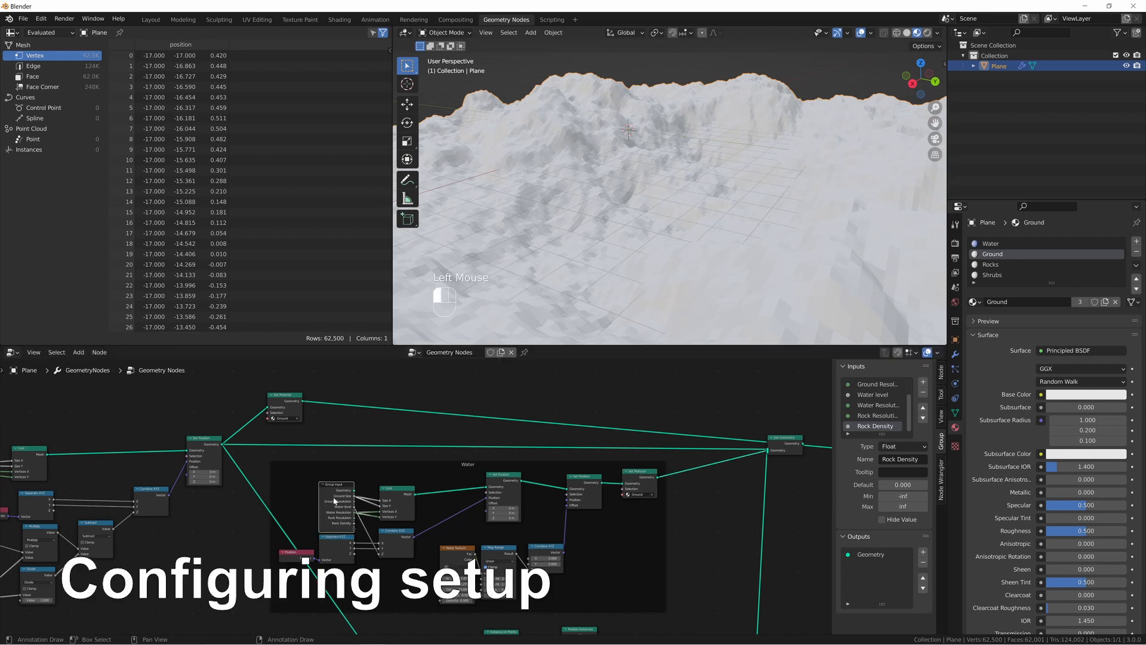
- Set the Ground material's Base Color to pale green and choose Water as the material of the Water frame's Set Material node
left_click(1065, 394)
left_click(1063, 276)
left_click(628, 495)
left_click(638, 519)
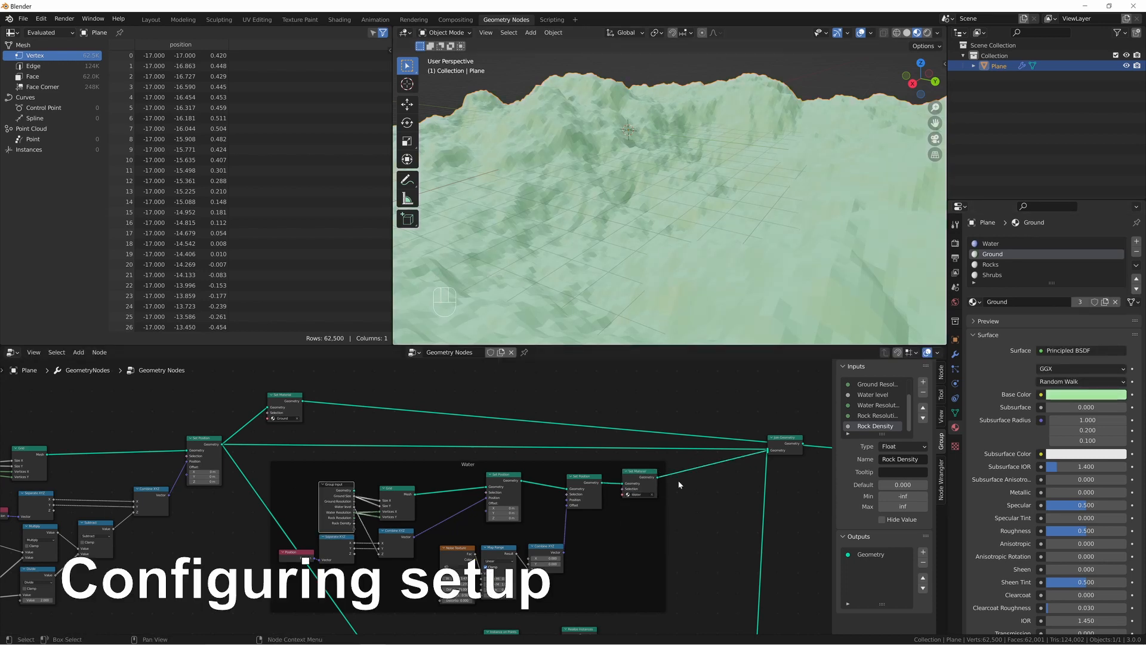
- Send the Join Geometry result to the final output and insert the ground's Set Material node into the link feeding Join Geometry
middle_click_drag(678, 483, 554, 482)
left_click(660, 439, "ctrl+shift")
middle_click_drag(632, 263, 652, 263)
left_click_drag(179, 405, 181, 429)
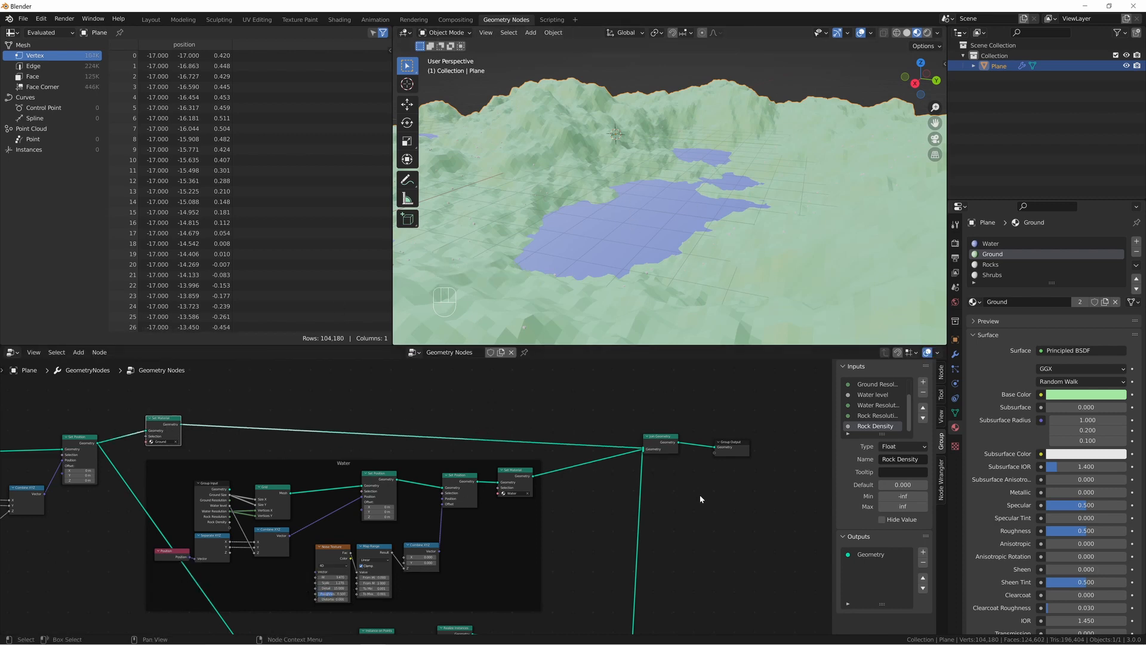
- Duplicate the ground's Set Material node into the rocks' link and place it beside the rocks' Set Position node
middle_click_drag(703, 499, 718, 432)
left_click(527, 405)
key("shift+d")
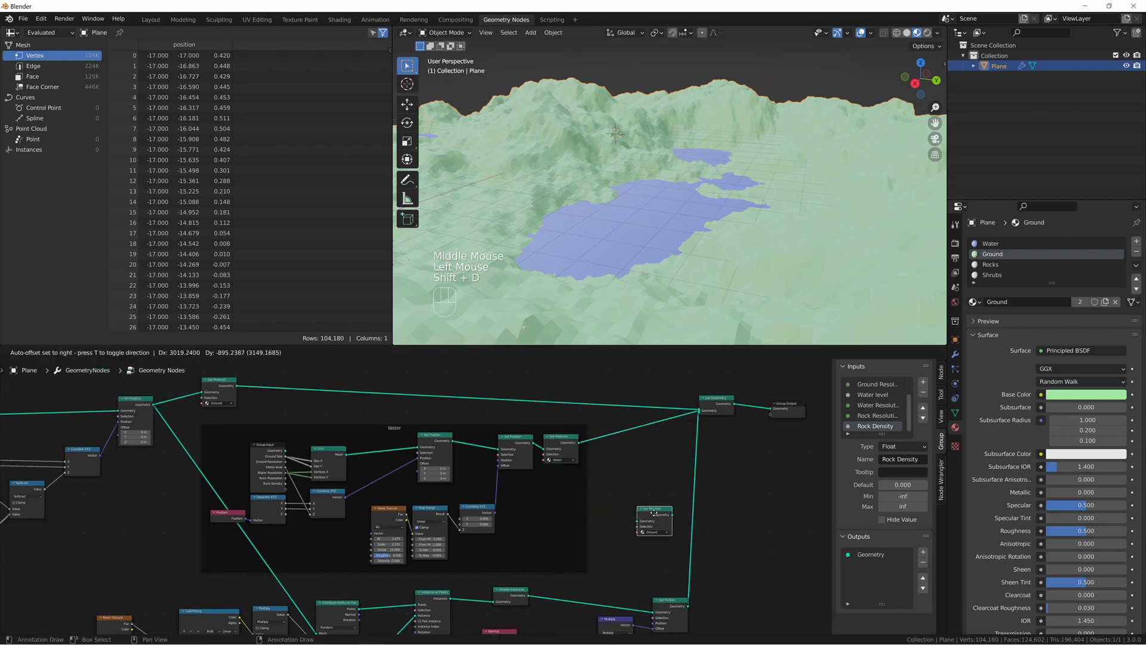
left_click(717, 515)
middle_click_drag(756, 512, 721, 442)
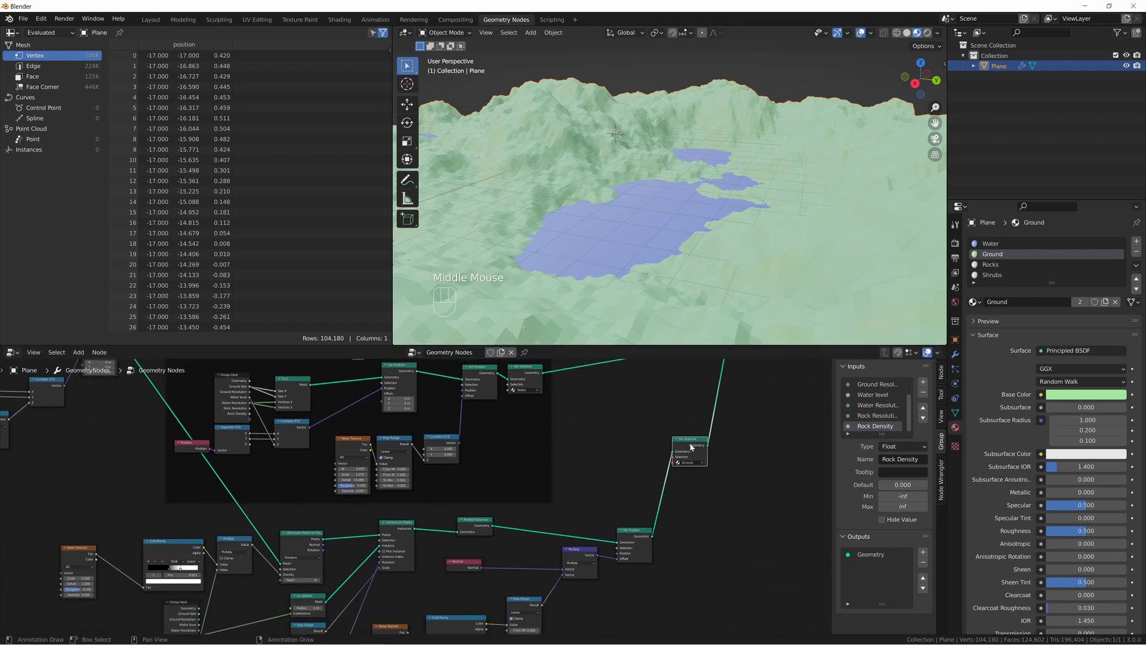
left_click_drag(690, 441, 678, 524)
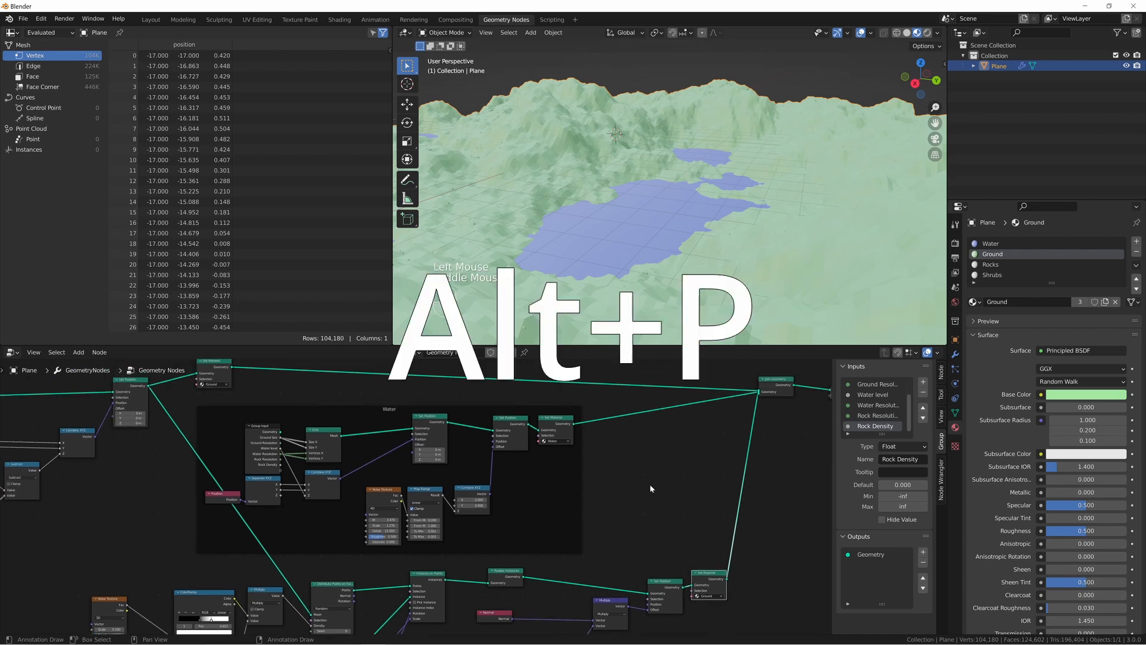
- Choose Rocks as the material of the Set Material node that follows the rocks' Set Position node
left_click(567, 412)
key("shift+d")
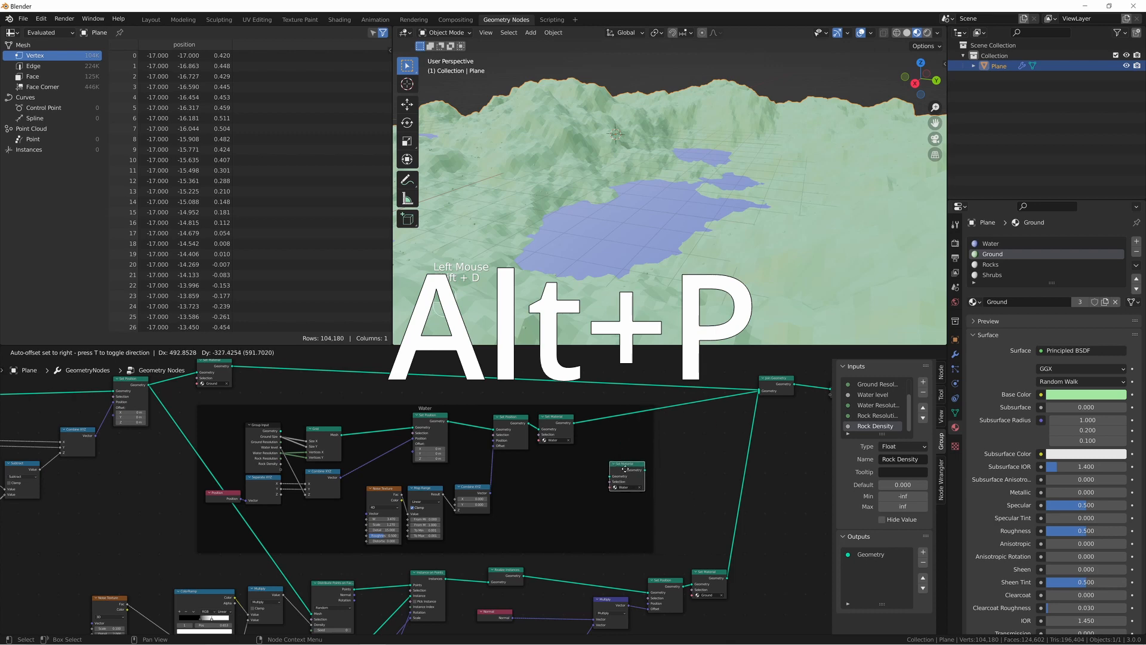
left_click(624, 584)
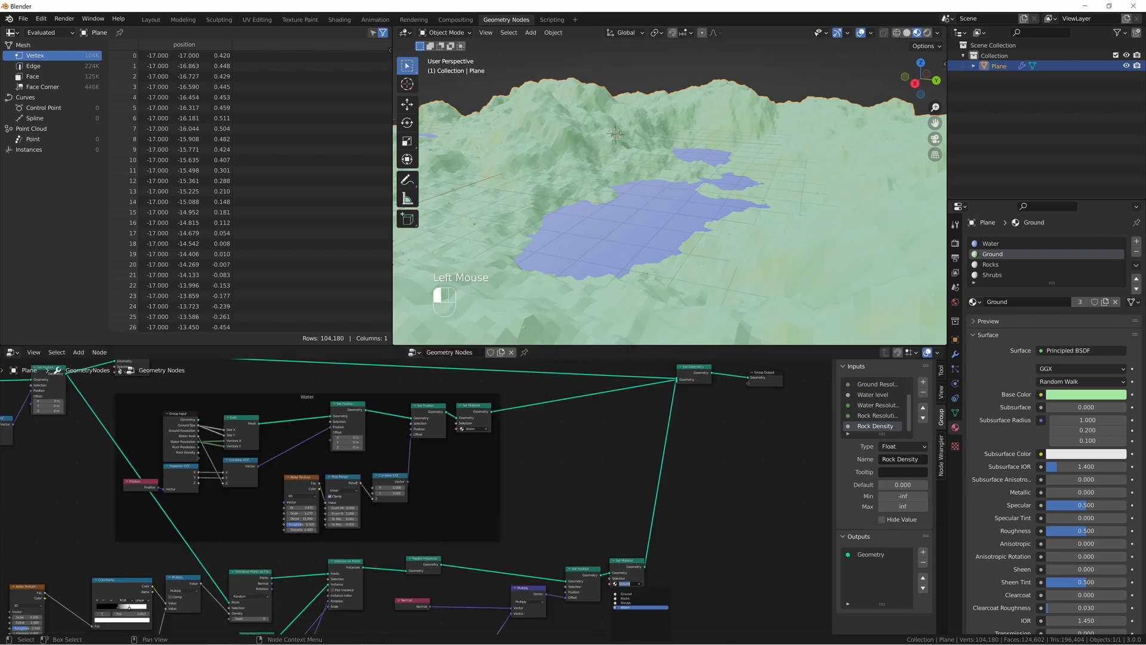
left_click(635, 600)
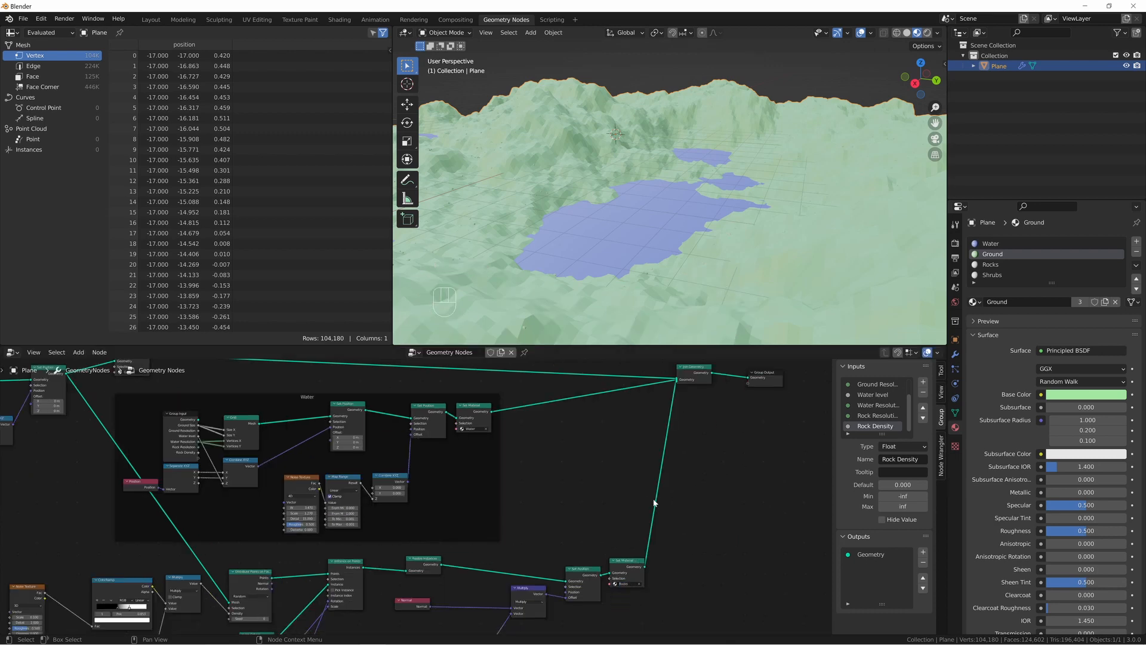
- Try a different Base Color for the Rocks material
left_click(989, 267)
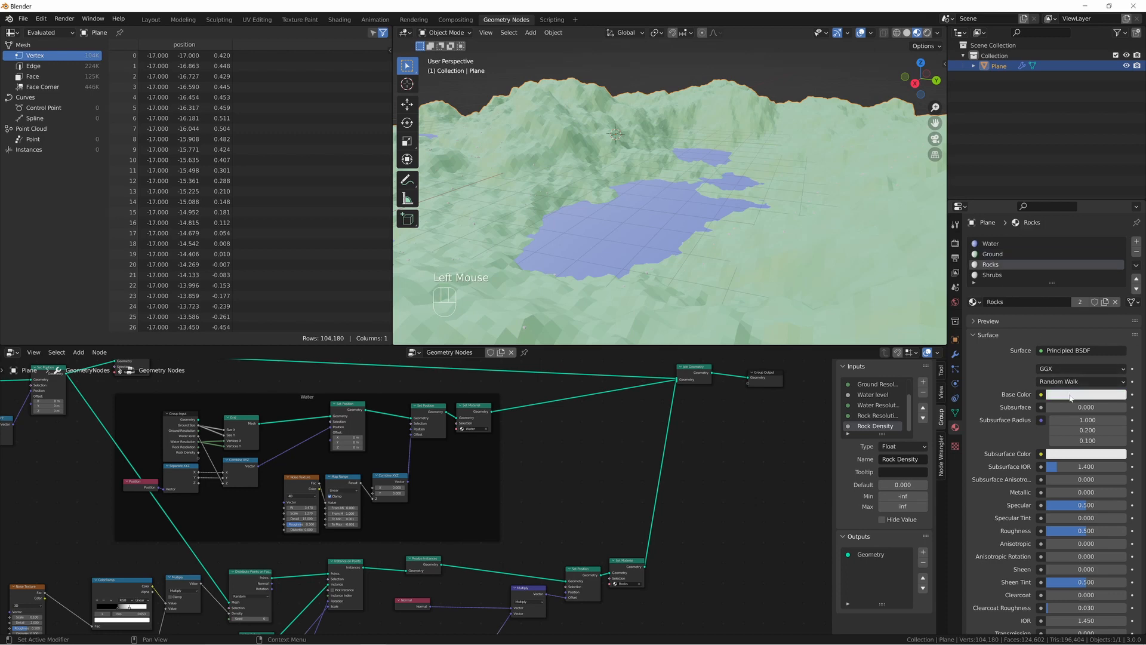
left_click(1071, 395)
left_click_drag(1067, 297, 1071, 319)
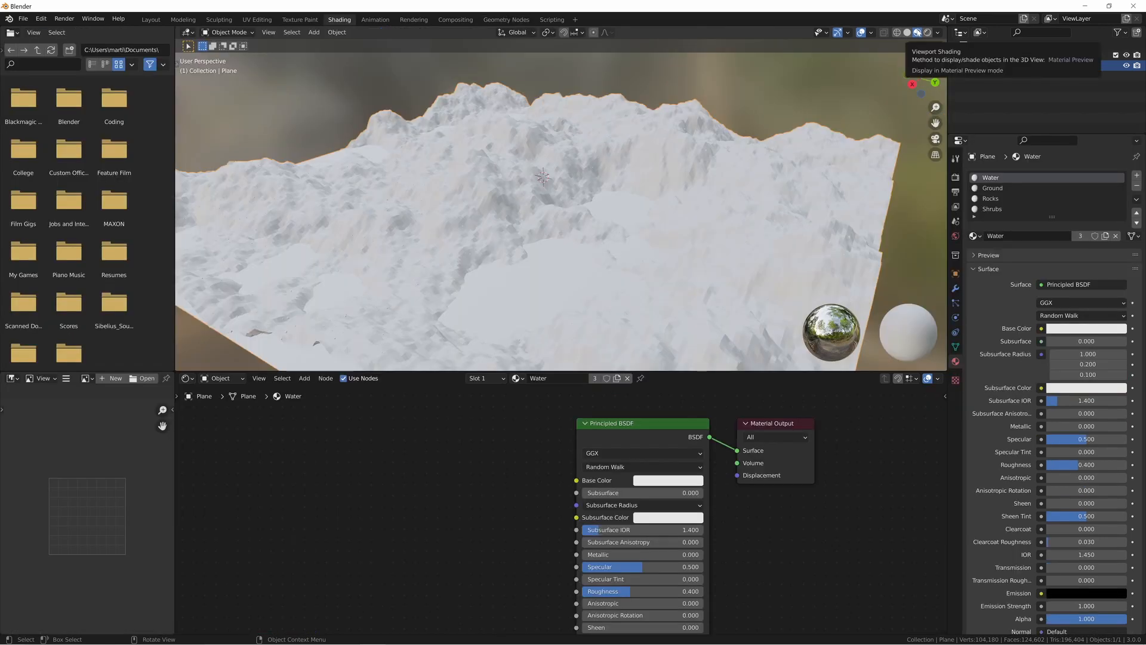
- Show the scene's render settings and switch the viewport to Rendered shading
left_click(956, 177)
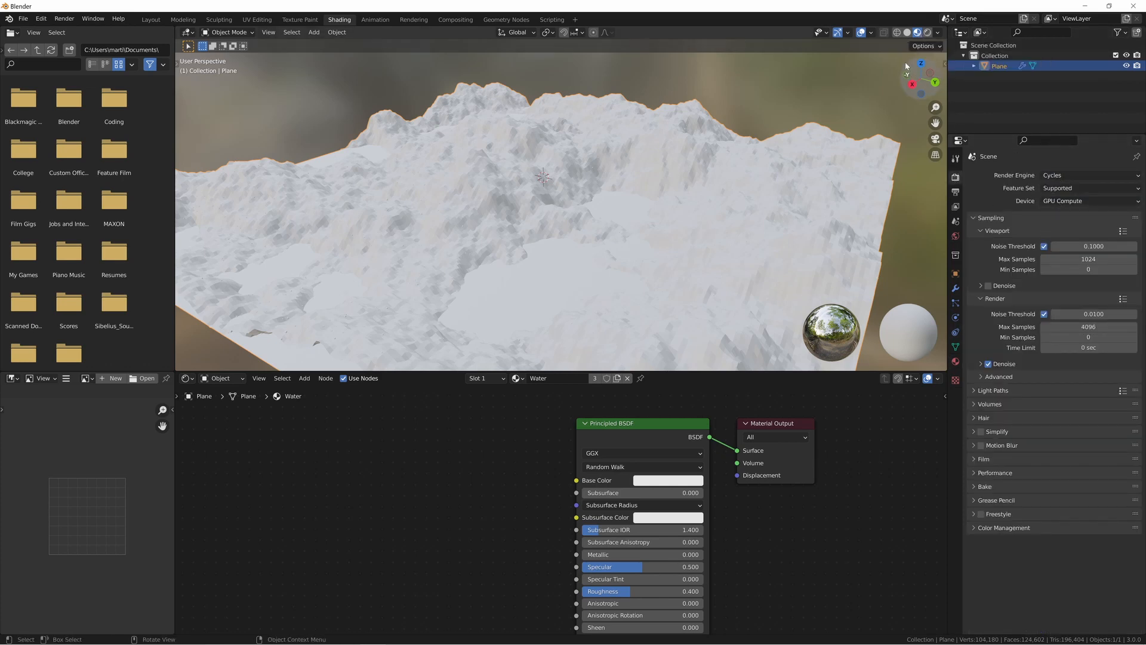
left_click(928, 32)
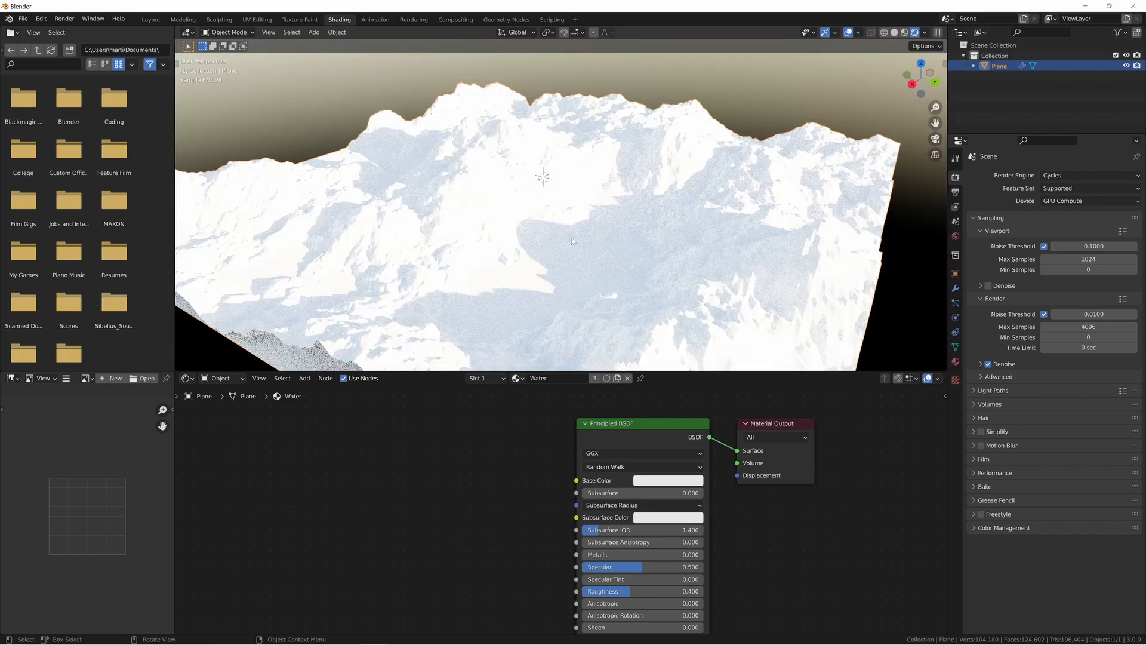
- Show the World shader nodes and adjust the Sky Texture's Sun Rotation
left_click(220, 378)
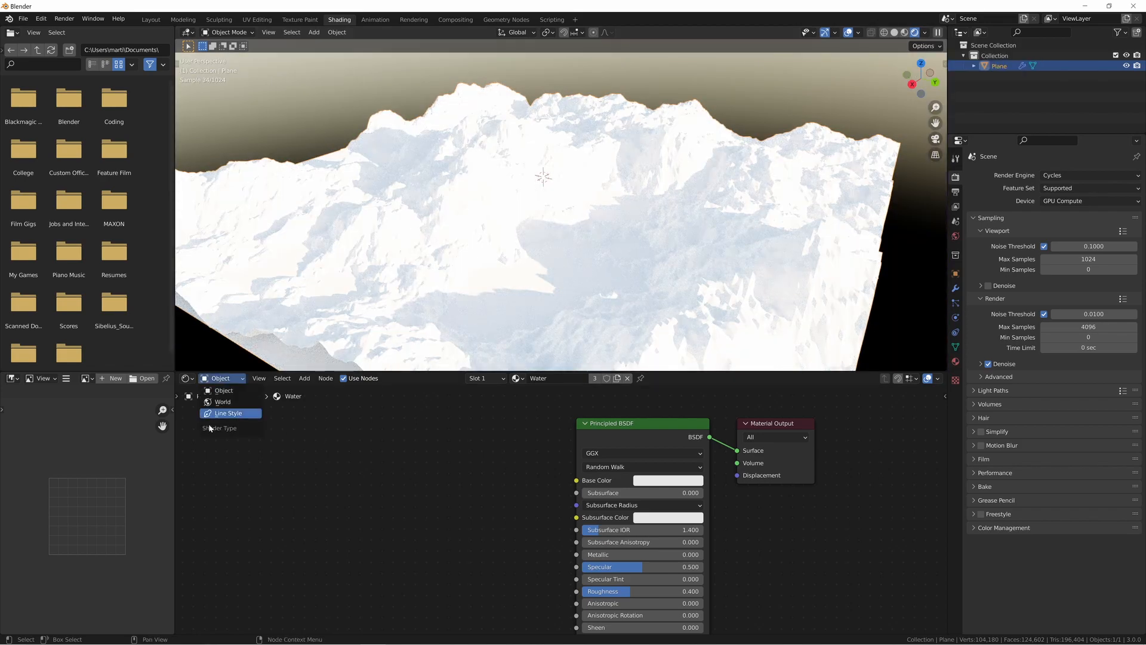
left_click(223, 403)
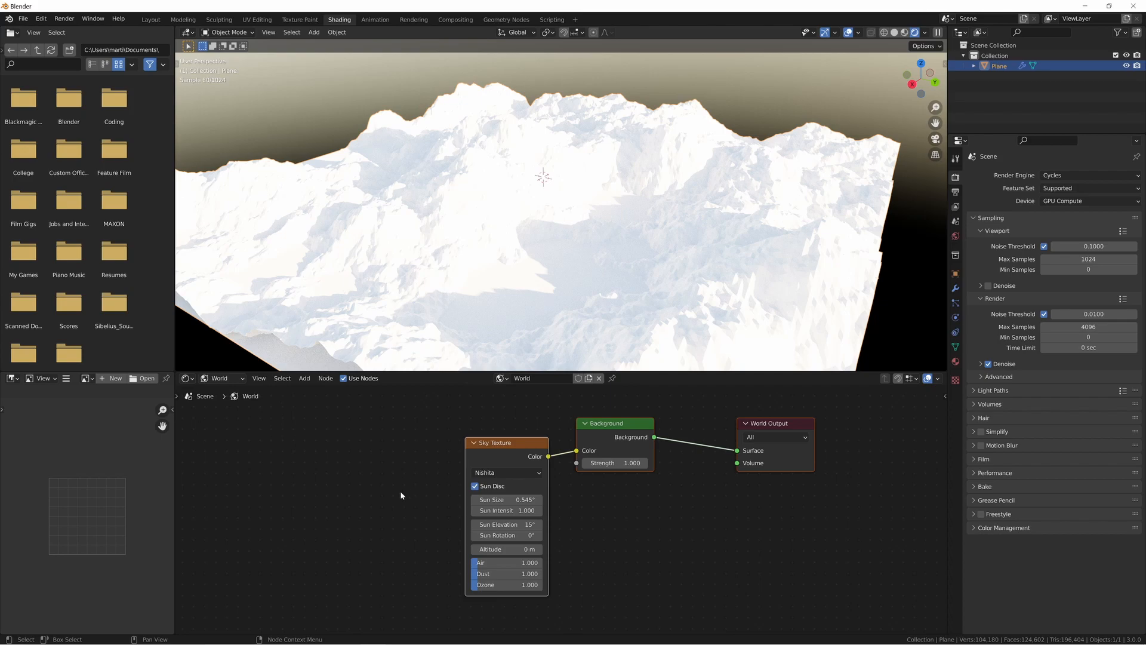
middle_click_drag(716, 210, 648, 142)
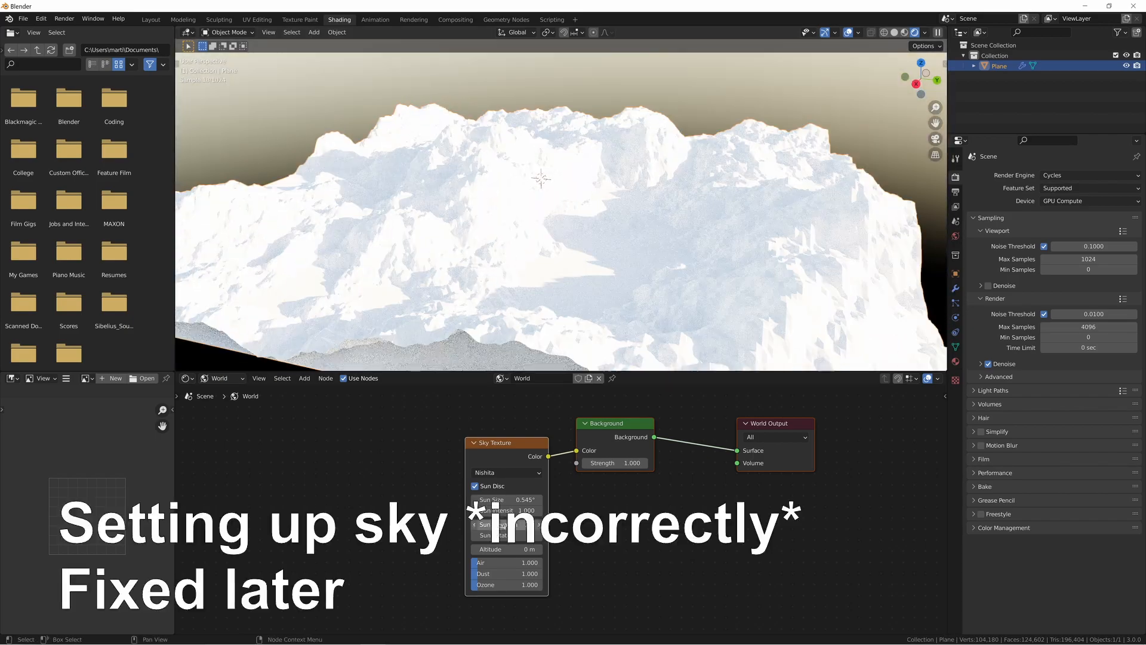
mouse_move(503, 535)
left_mouse_down()
mouse_move(487, 536)
mouse_move(507, 526)
left_mouse_up()
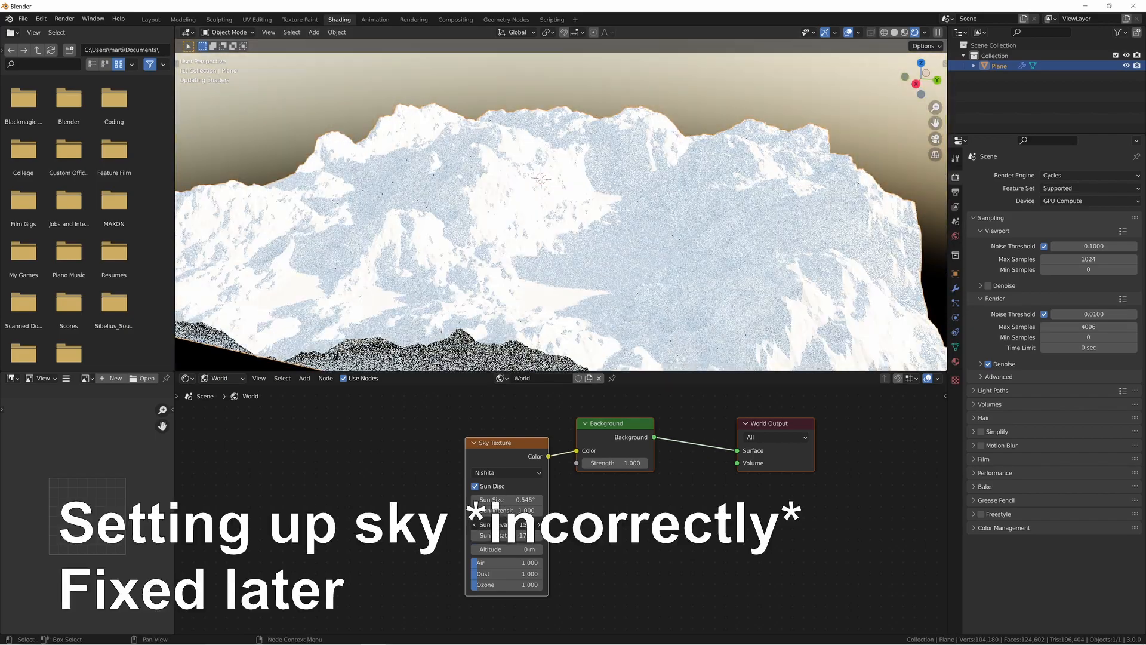
- Return the shader editor to object materials and delete the Water material's Principled BSDF node
left_click(223, 378)
left_click(221, 390)
scroll(586, 272, "up", 1)
middle_click_drag(599, 275, 589, 277)
middle_click_drag(589, 277, 588, 240, "shift")
middle_click_drag(532, 459, 478, 436)
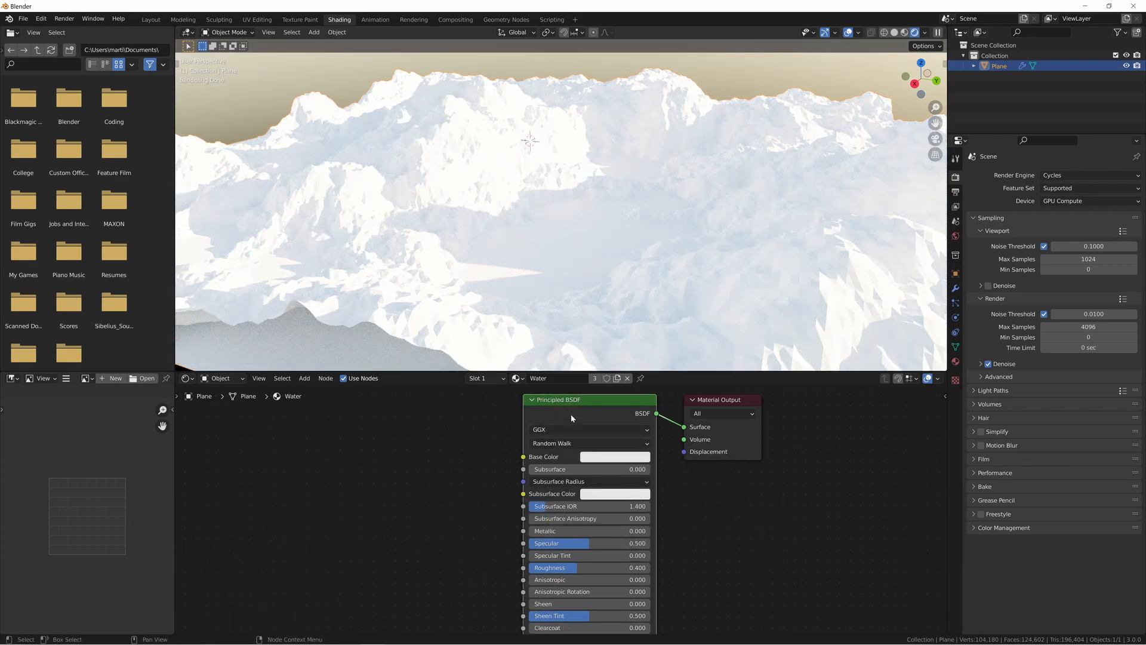
key("x")
- Add a Glass BSDF node to the Water material and connect it to the Material Output's Surface
key("shift+a")
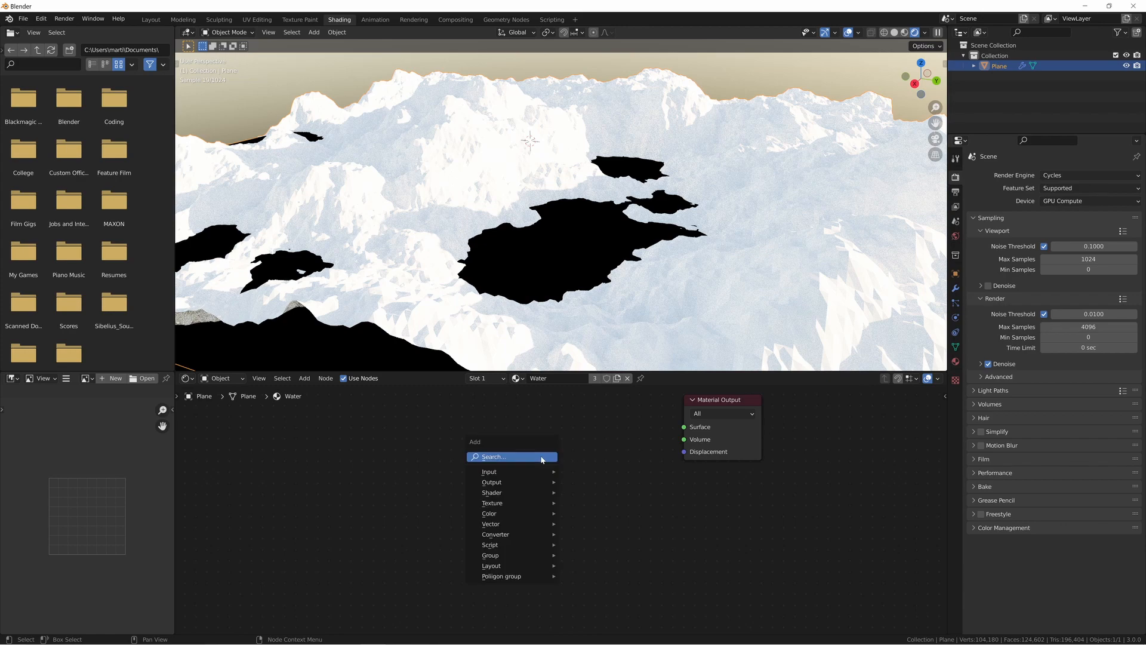
left_click(540, 457)
type("glass")
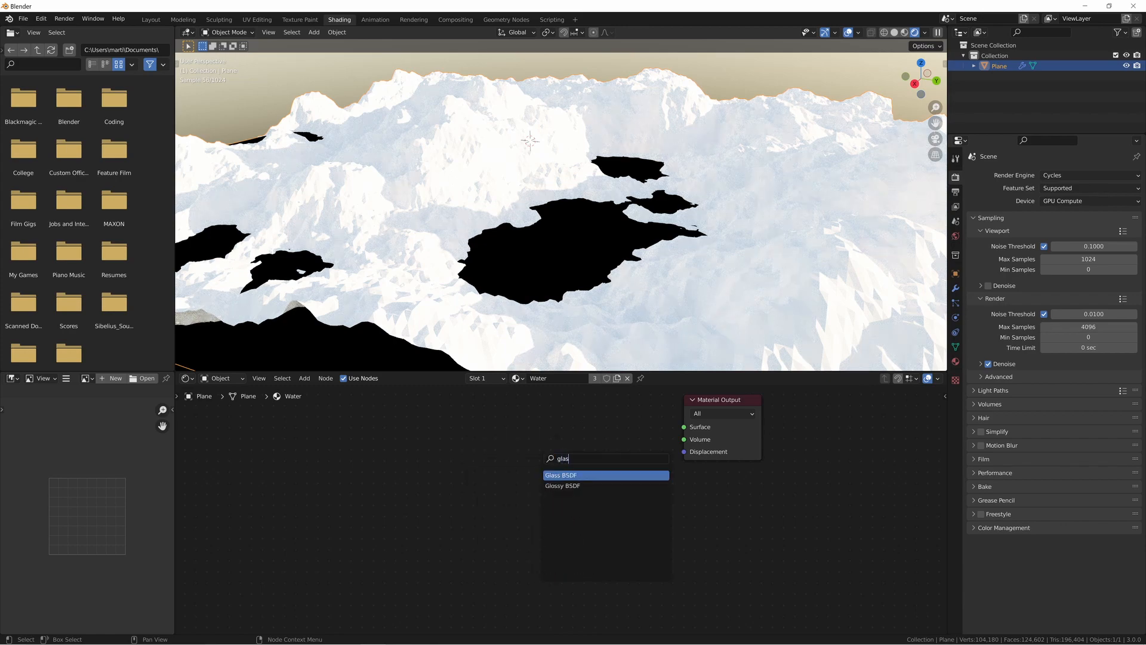
key("Return")
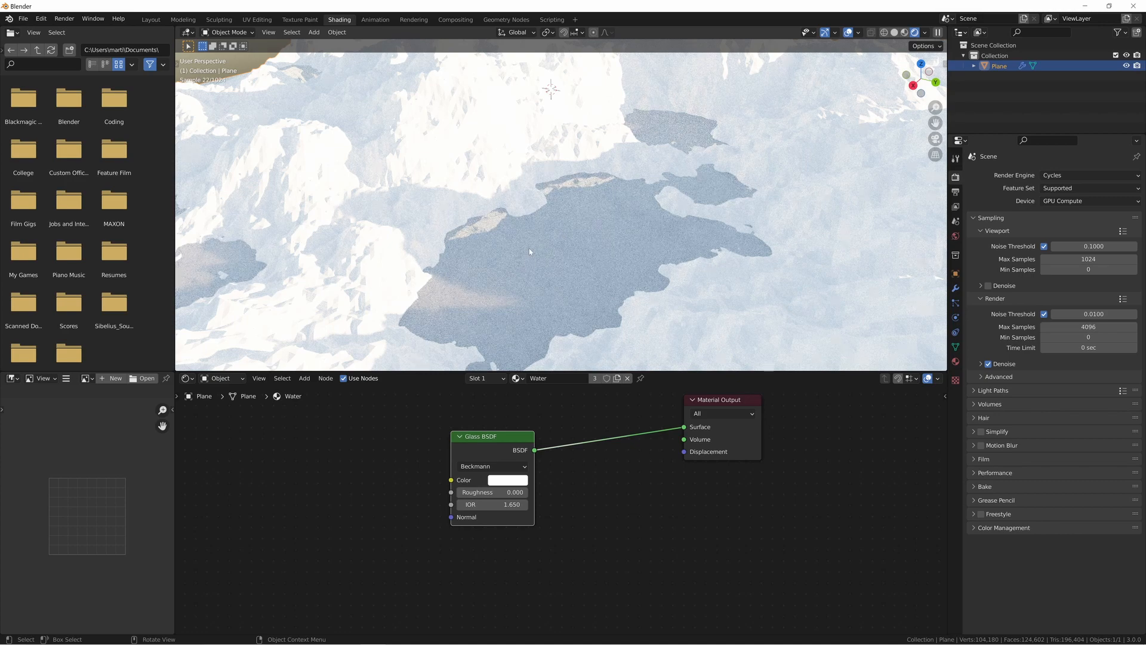
middle_click_drag(578, 258, 572, 249)
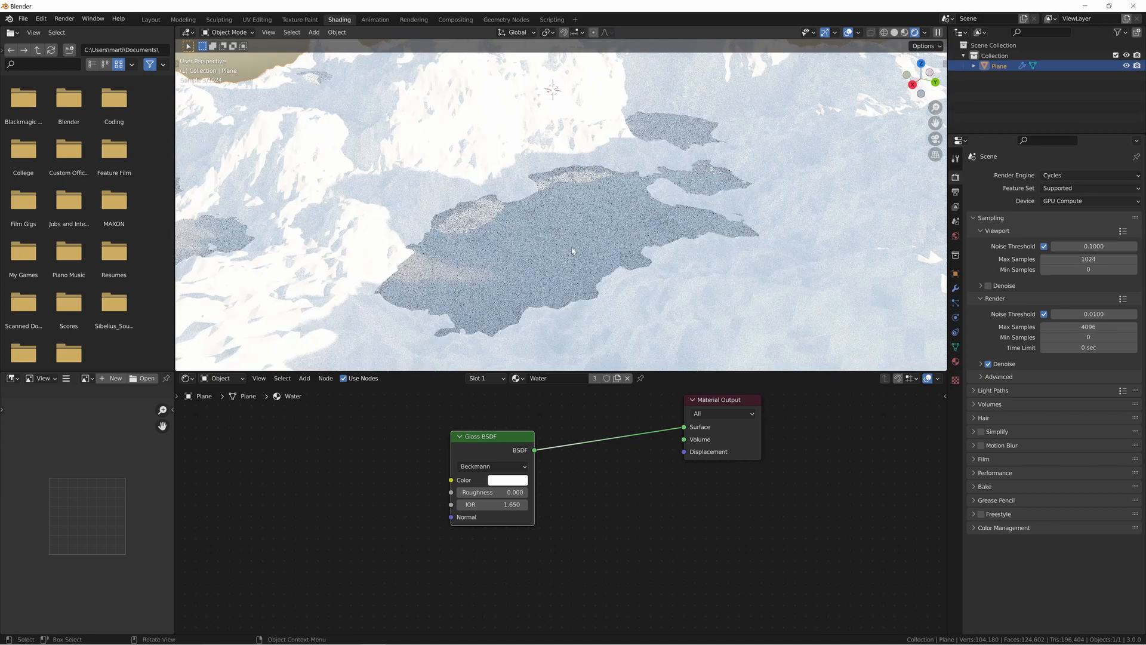
- Try an IOR of 1.3333 on the Water material's Glass BSDF, then set it back to 1.65
left_click(497, 505)
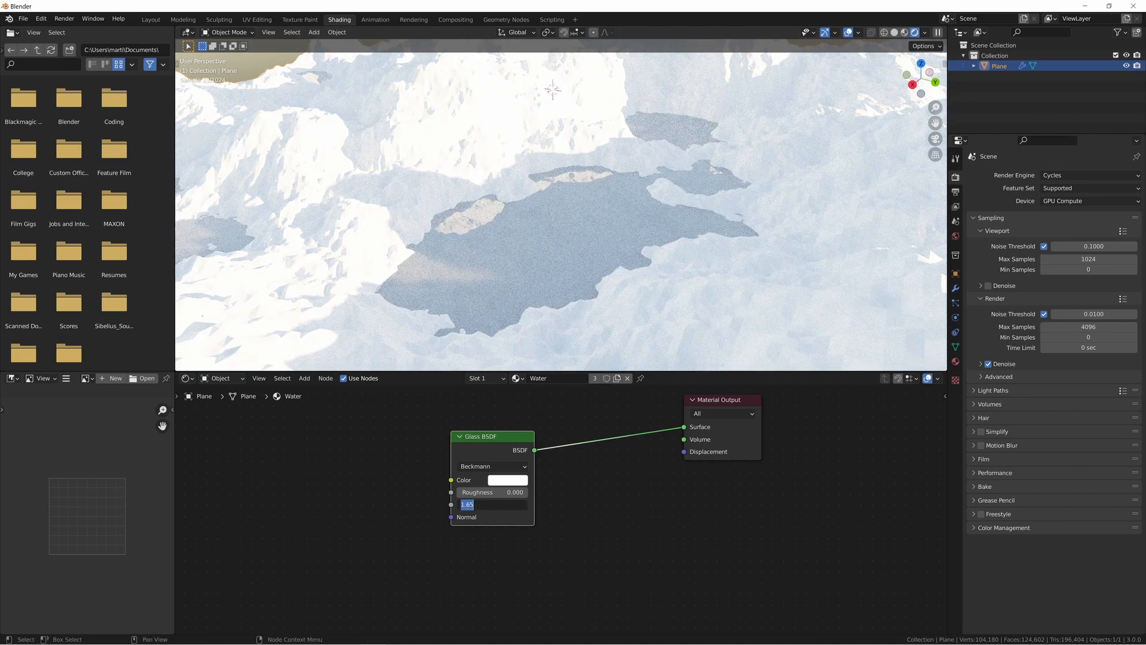
type("1.3333")
key("Return")
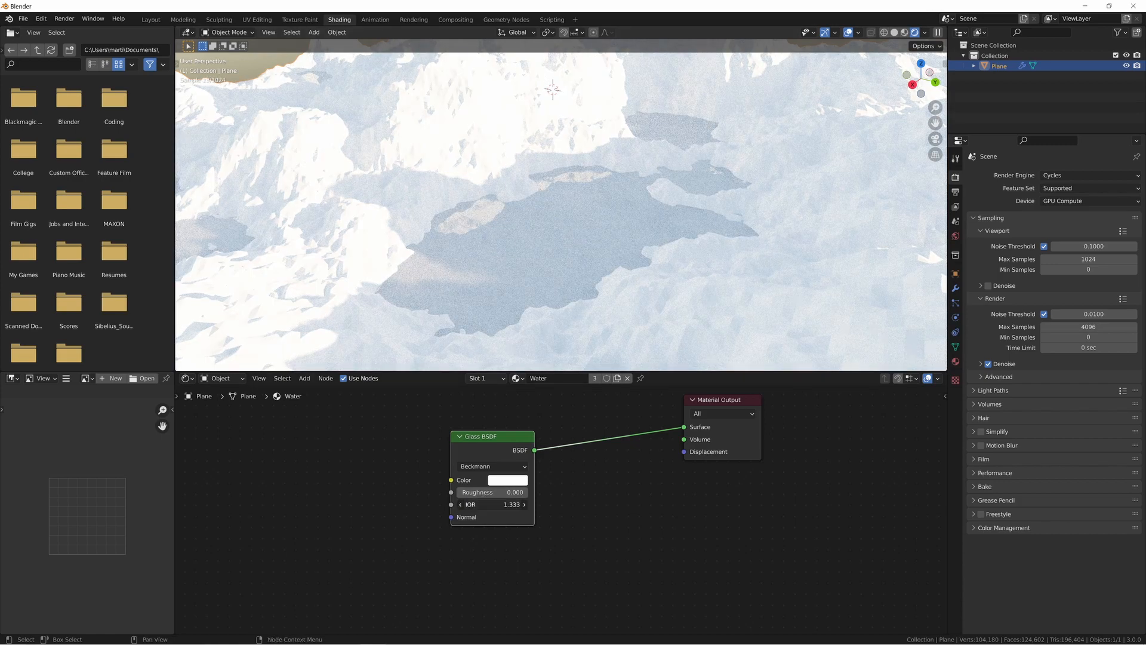
left_click(489, 504)
type("1.65")
key("Return")
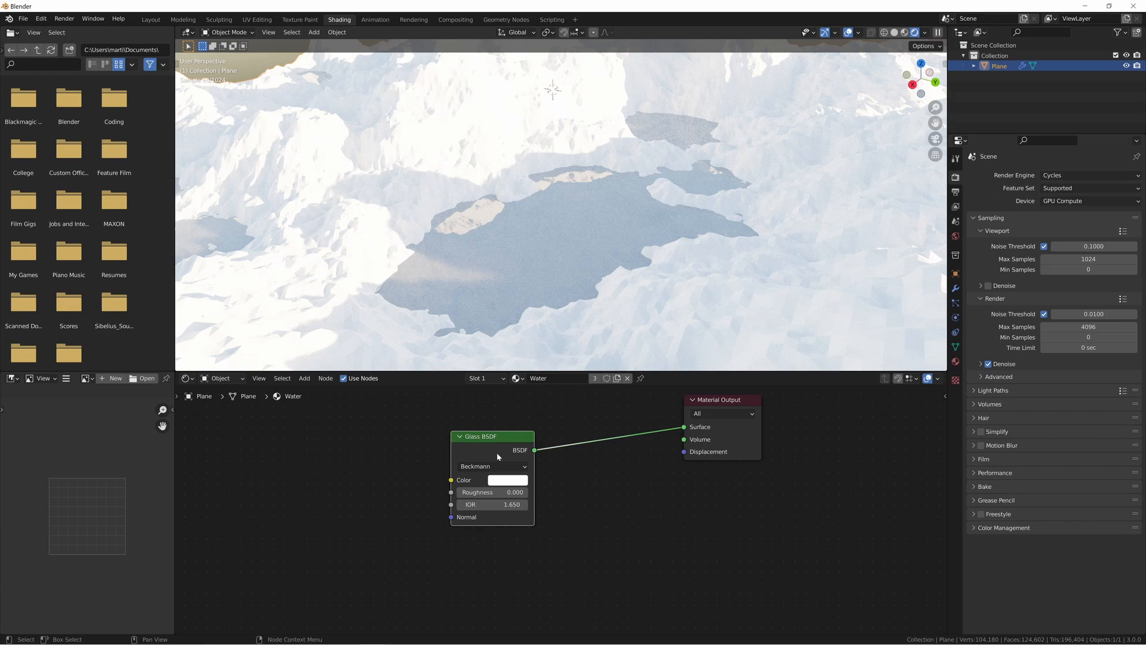
- Switch the shader editor to the Ground material in slot 2 and bring the mountains into view
left_click(486, 378)
left_click(457, 412)
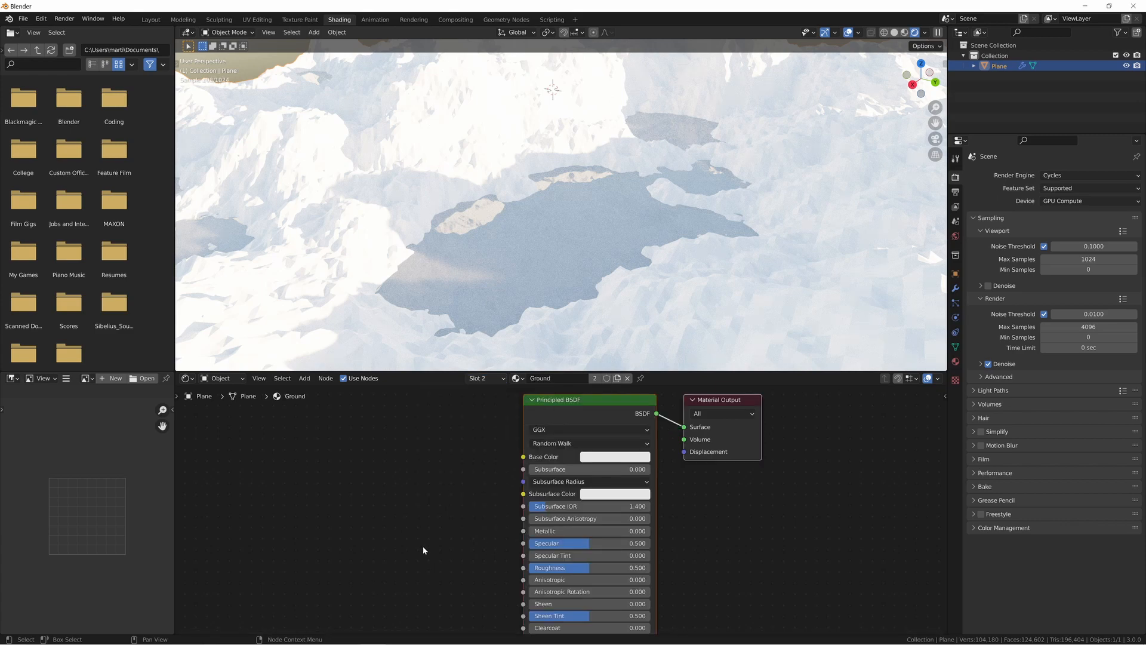
middle_click_drag(448, 547, 470, 545)
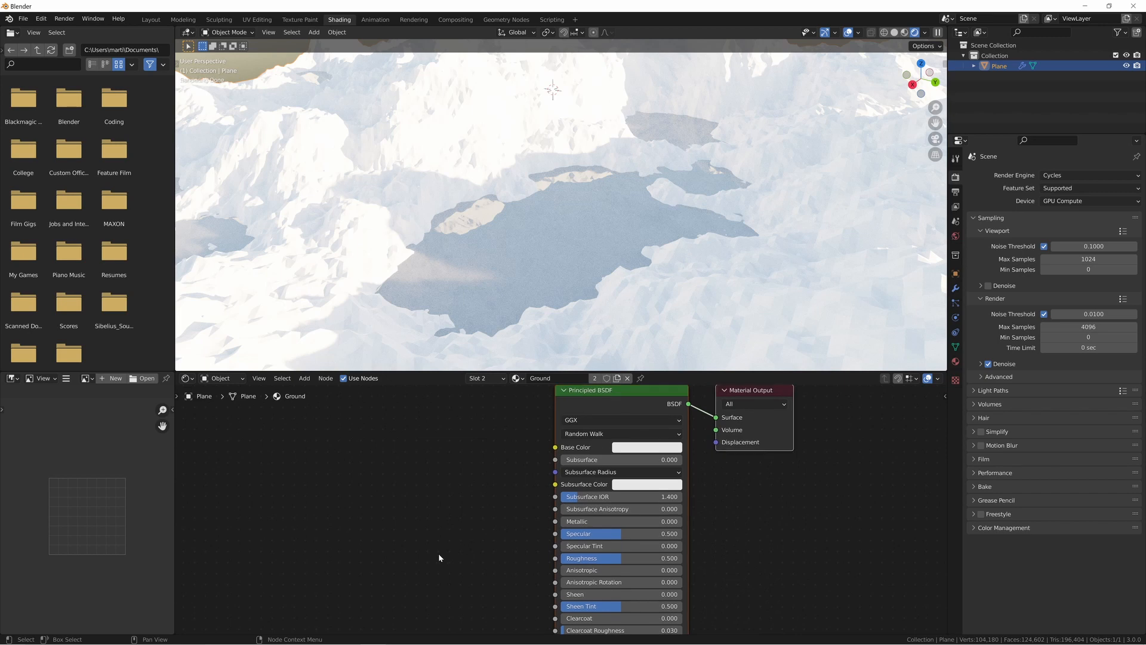
middle_click_drag(438, 553, 529, 551)
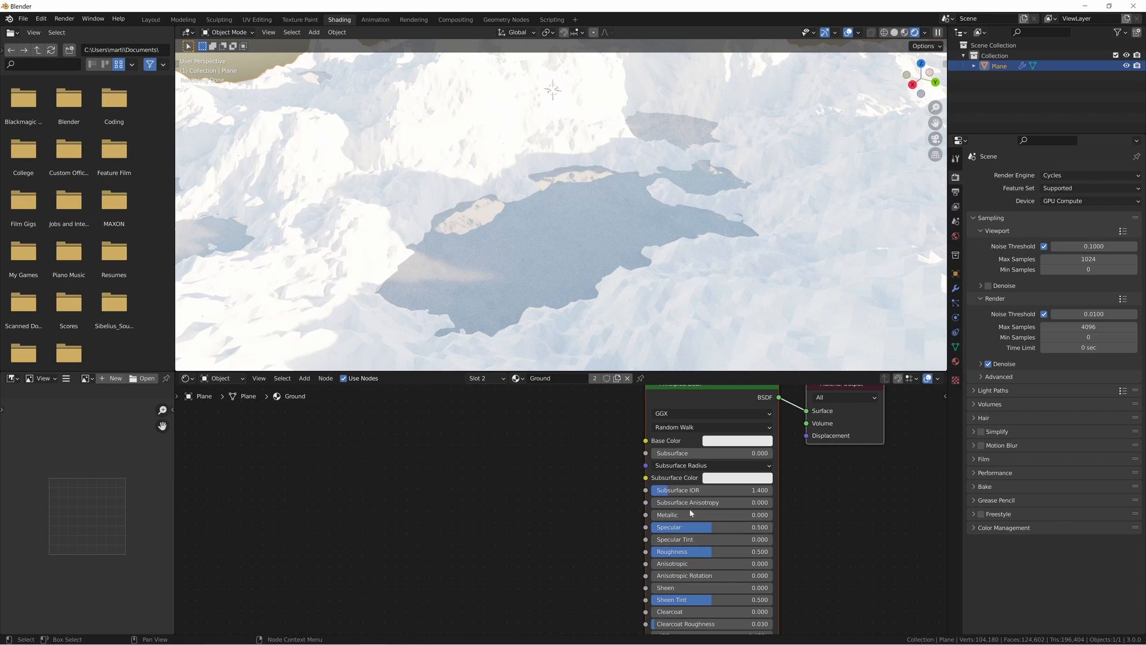
middle_click_drag(599, 411, 554, 449)
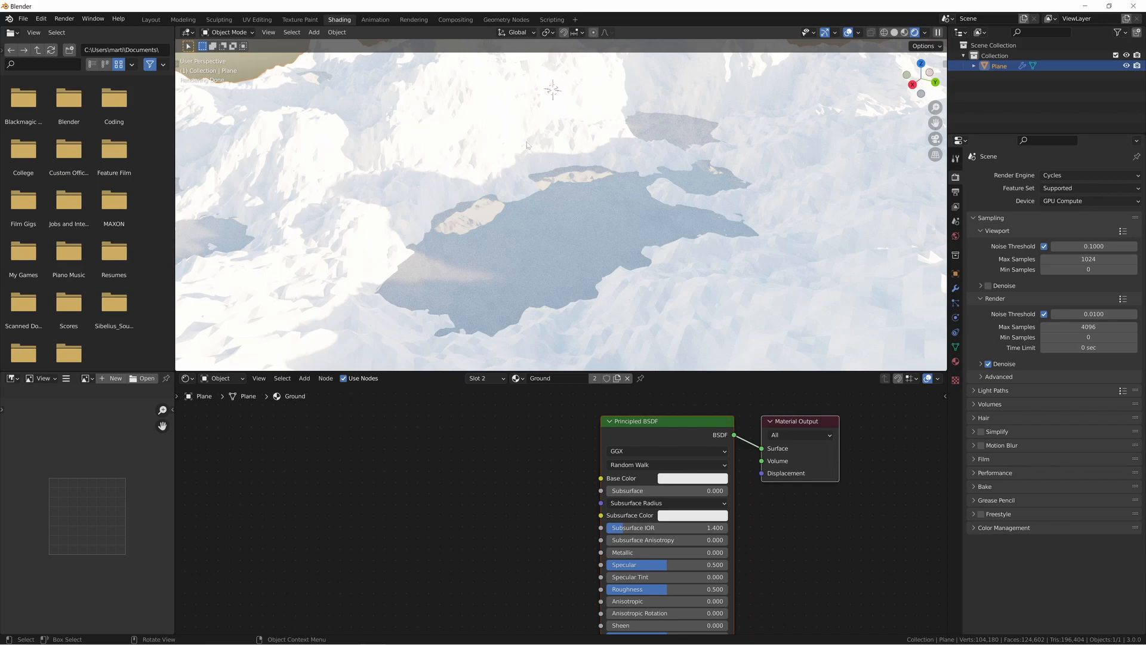
middle_click_drag(527, 142, 468, 200)
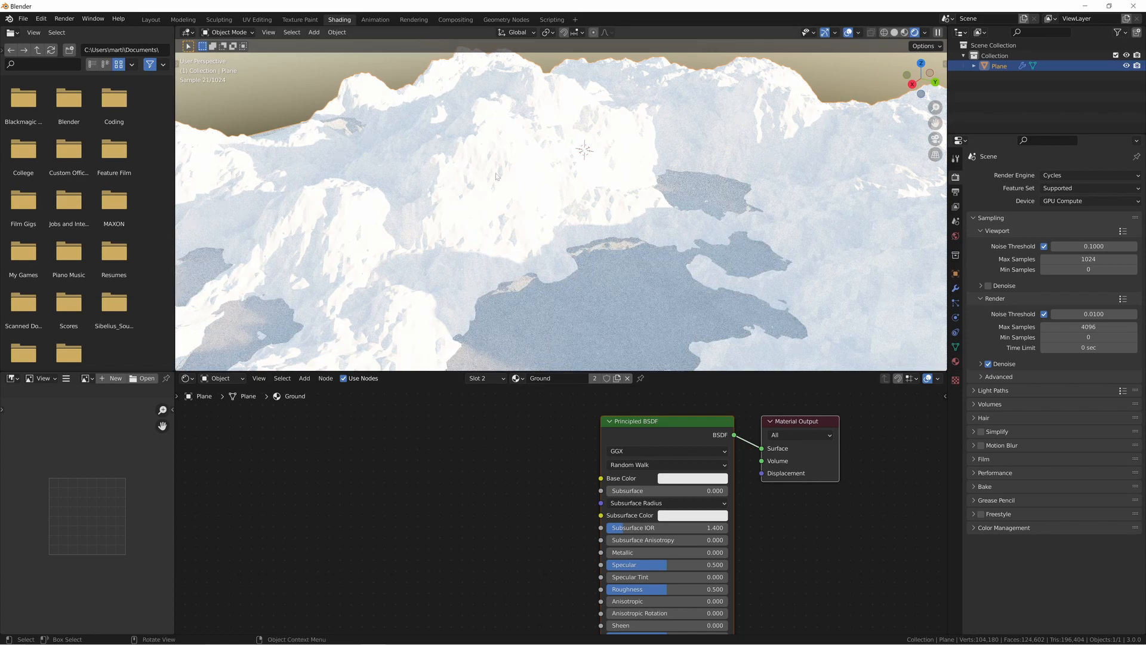
- Set the Ground material's Base Color to a very dark green with hue 0.318, saturation 0.618 and value 0.021
left_click(711, 488)
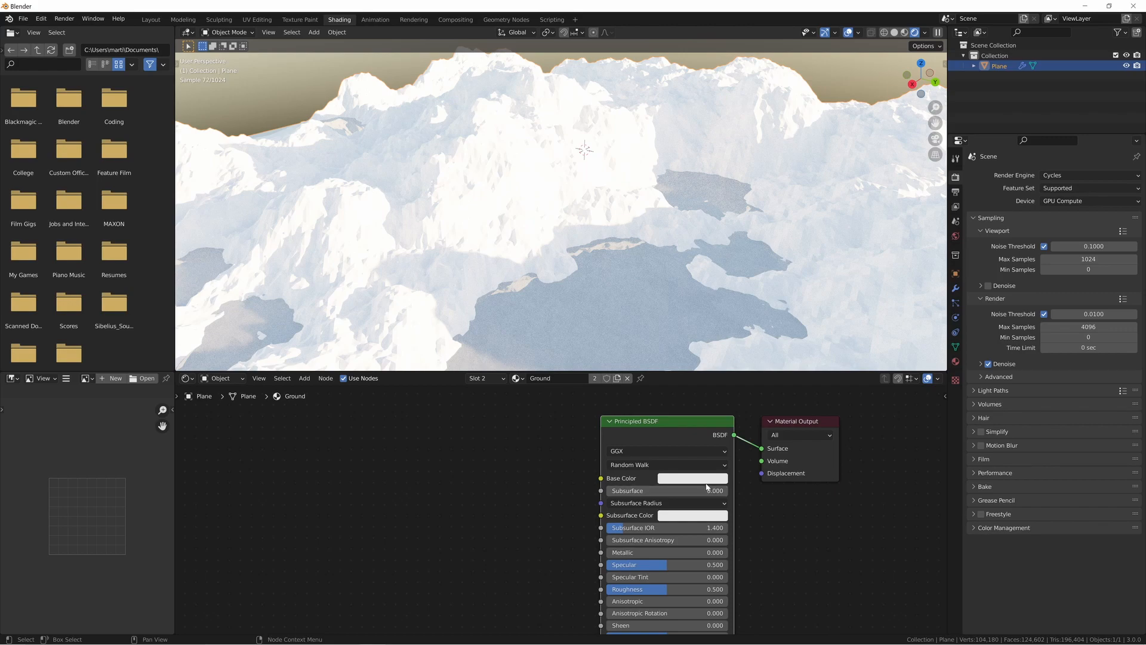
left_click(723, 478)
left_click(691, 354)
left_click_drag(692, 354, 688, 353)
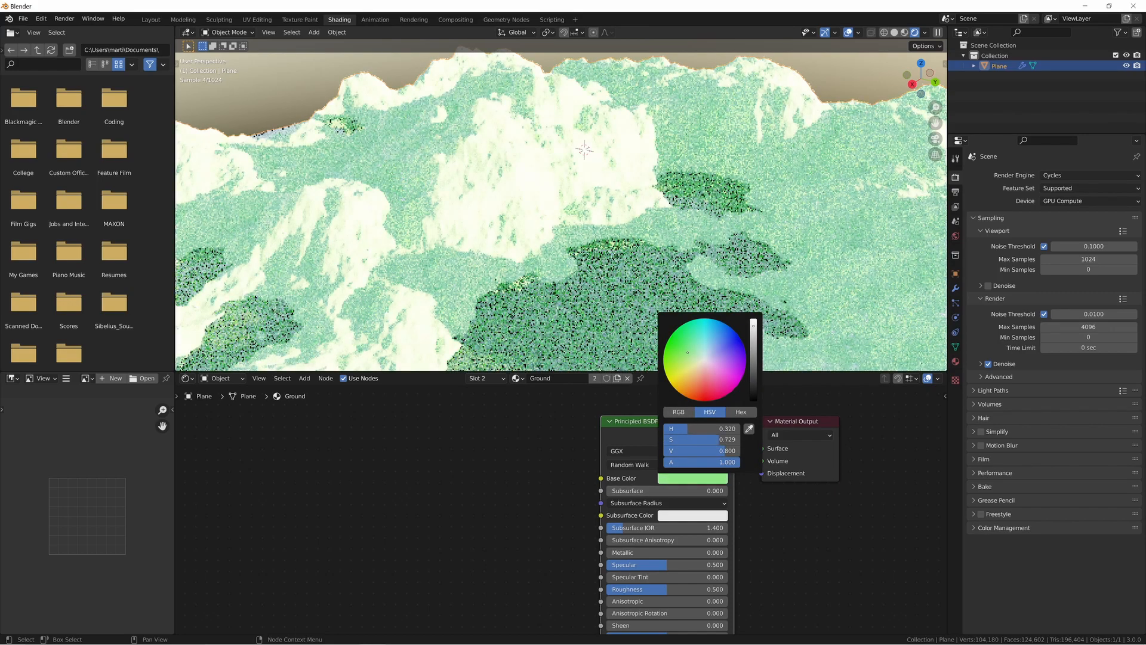
left_click_drag(753, 327, 753, 388)
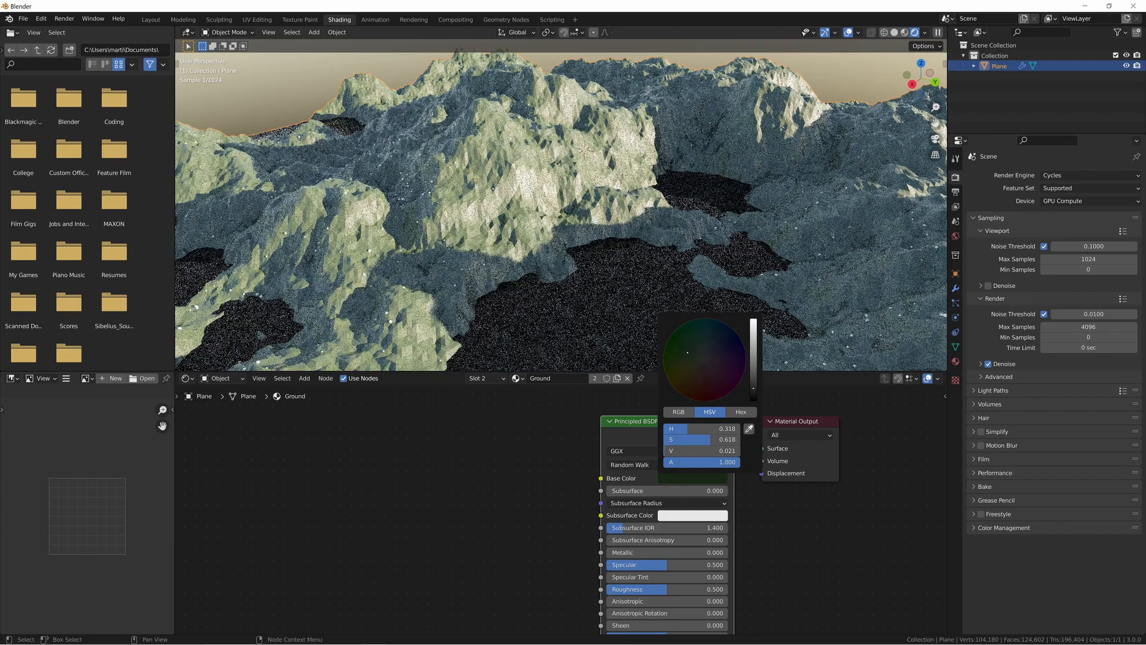
- Set the terrain's Ground Resolution to 500 in the Geometry Nodes modifier
middle_click_drag(476, 173, 449, 249)
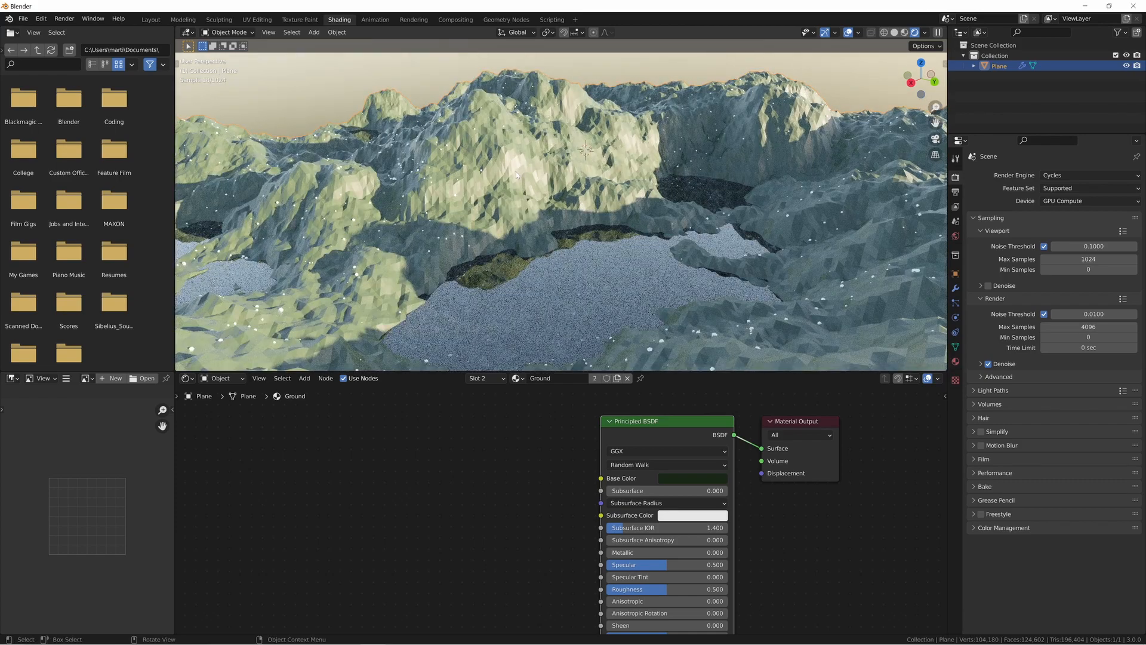
left_click(955, 289)
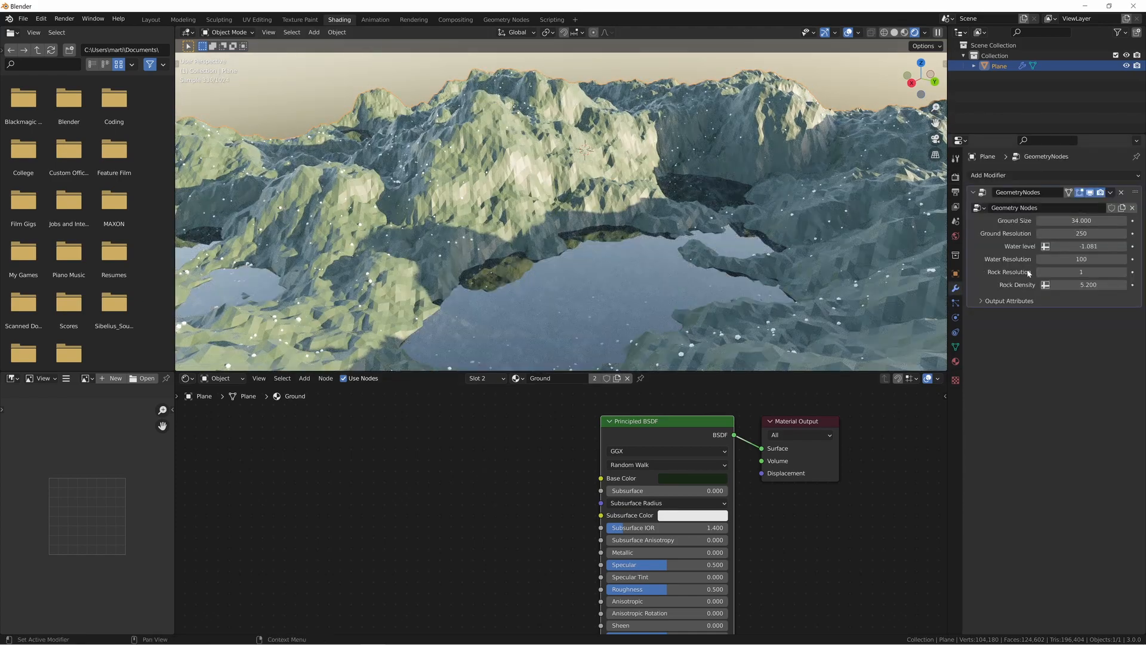
left_click(1074, 234)
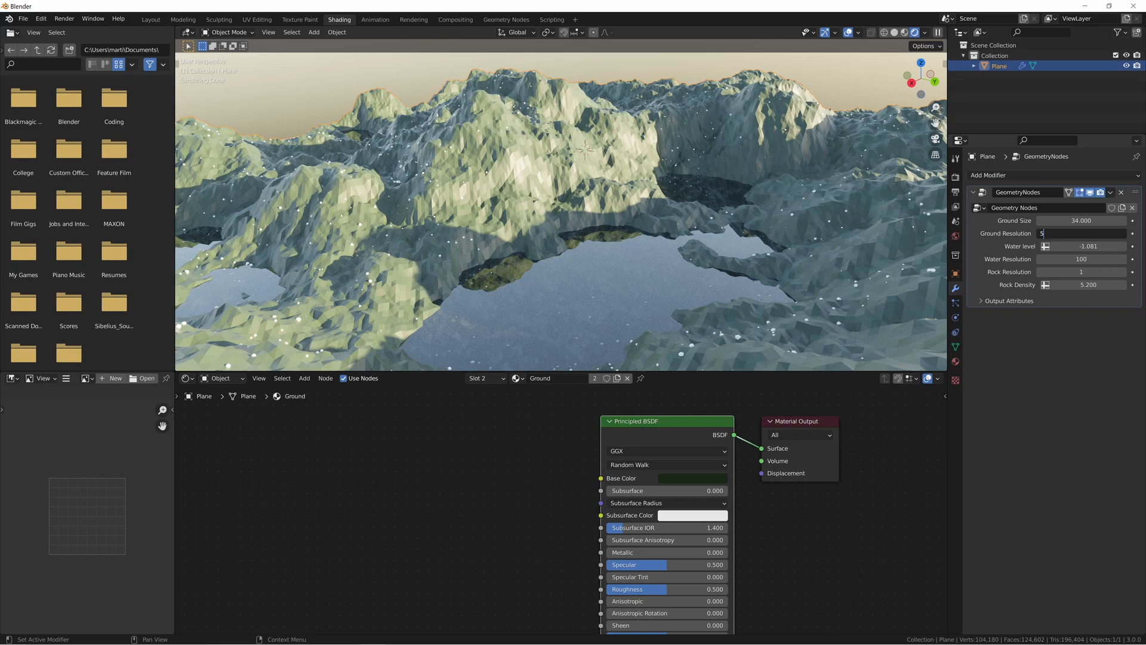
type("500")
key("Return")
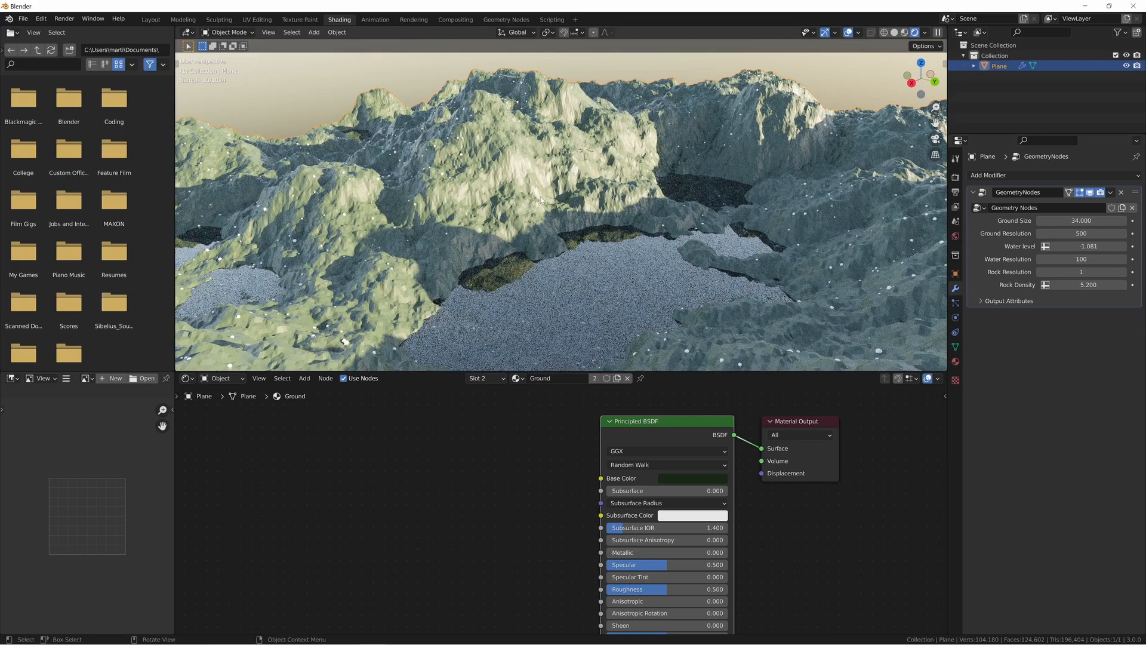
middle_click_drag(548, 202, 525, 192)
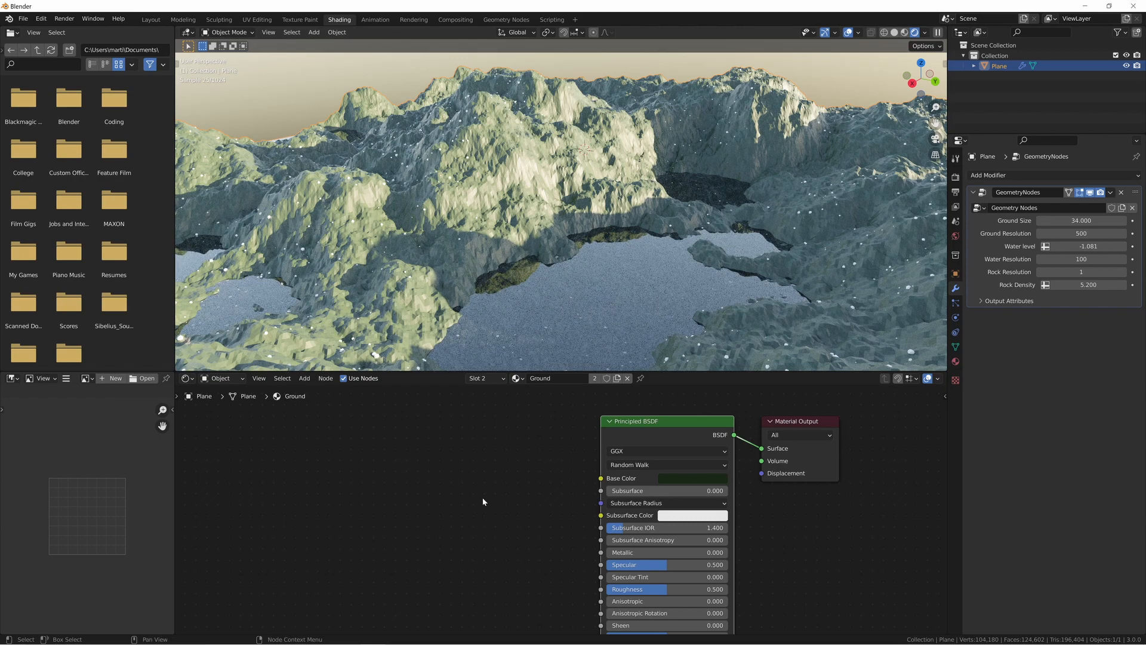
- Mark the central mountain slope and the distant ridge with freehand annotation strokes, undo them and return to the Select Box tool
key("t")
left_click(189, 179)
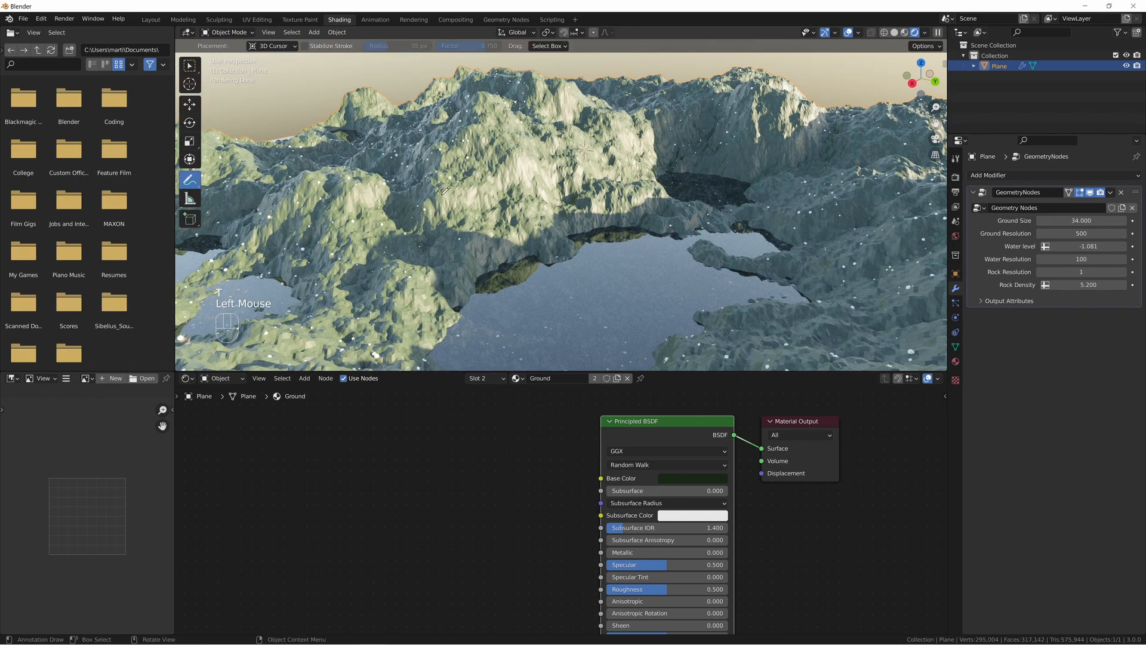
left_click(445, 190)
left_click_drag(443, 206, 498, 191)
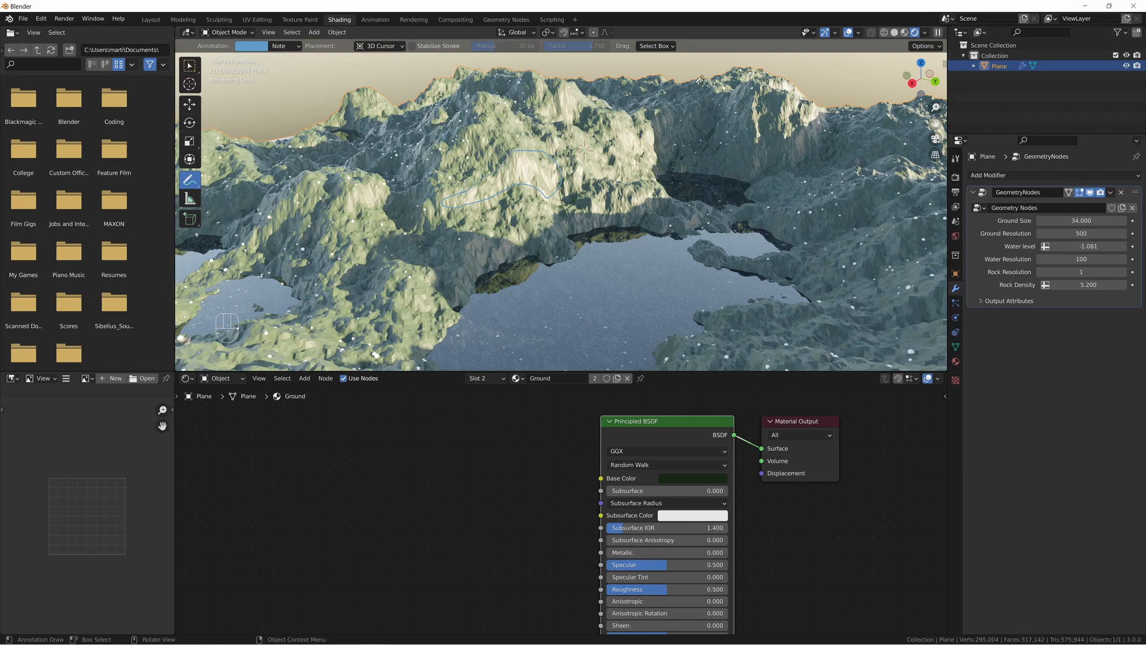
mouse_move(797, 78)
left_mouse_down()
mouse_move(787, 94)
mouse_move(780, 76)
left_mouse_up()
key("ctrl+z")
key("ctrl+z")
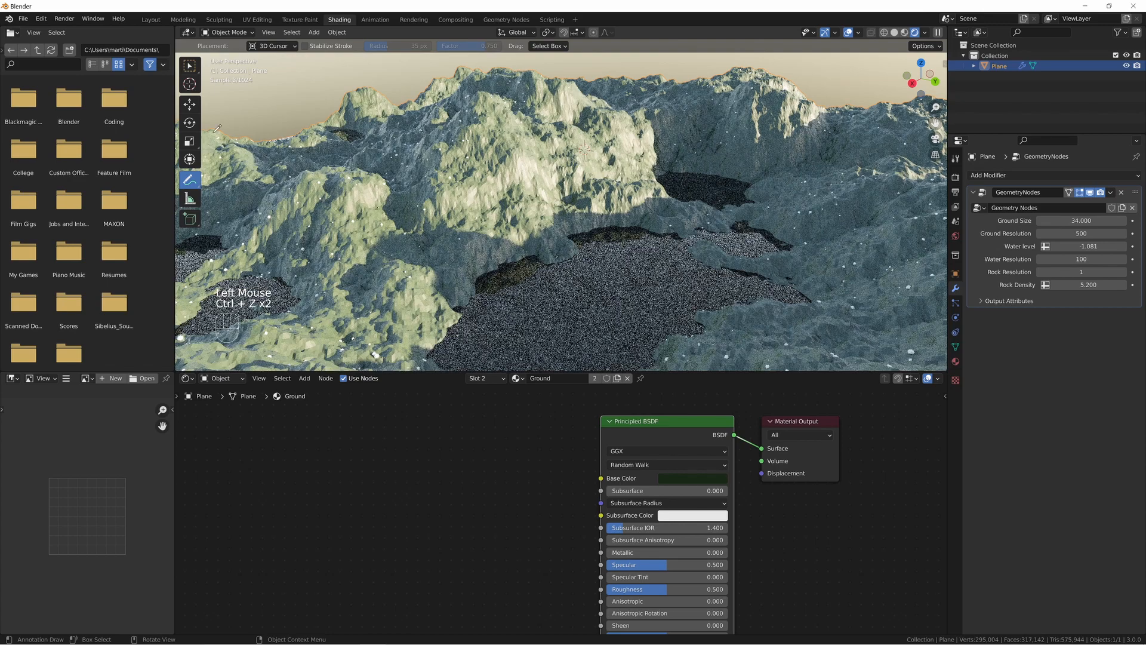
left_click(190, 65)
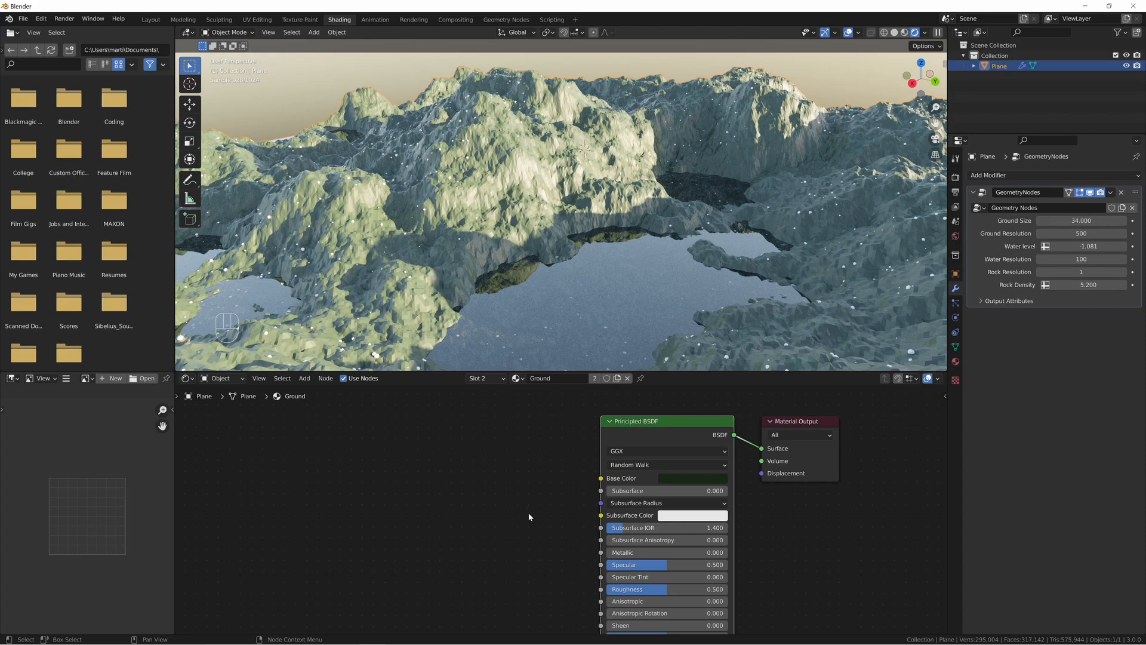
- Set the Roughness of the Ground material's Principled BSDF to 0.838
middle_click_drag(519, 576, 527, 543)
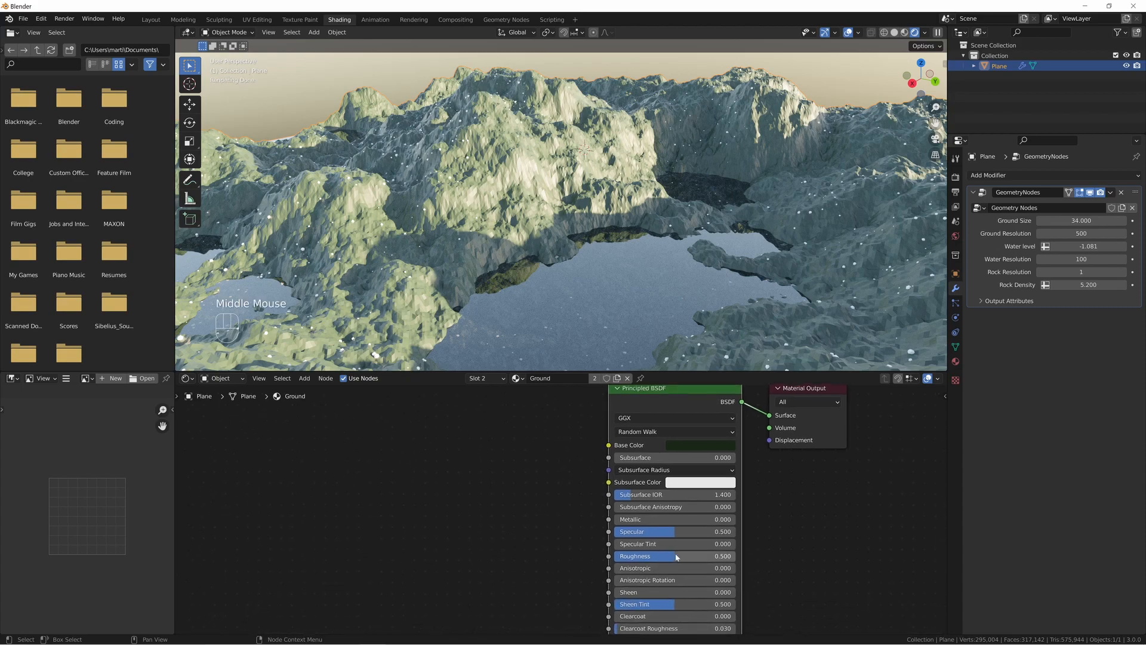
left_click_drag(656, 556, 699, 555)
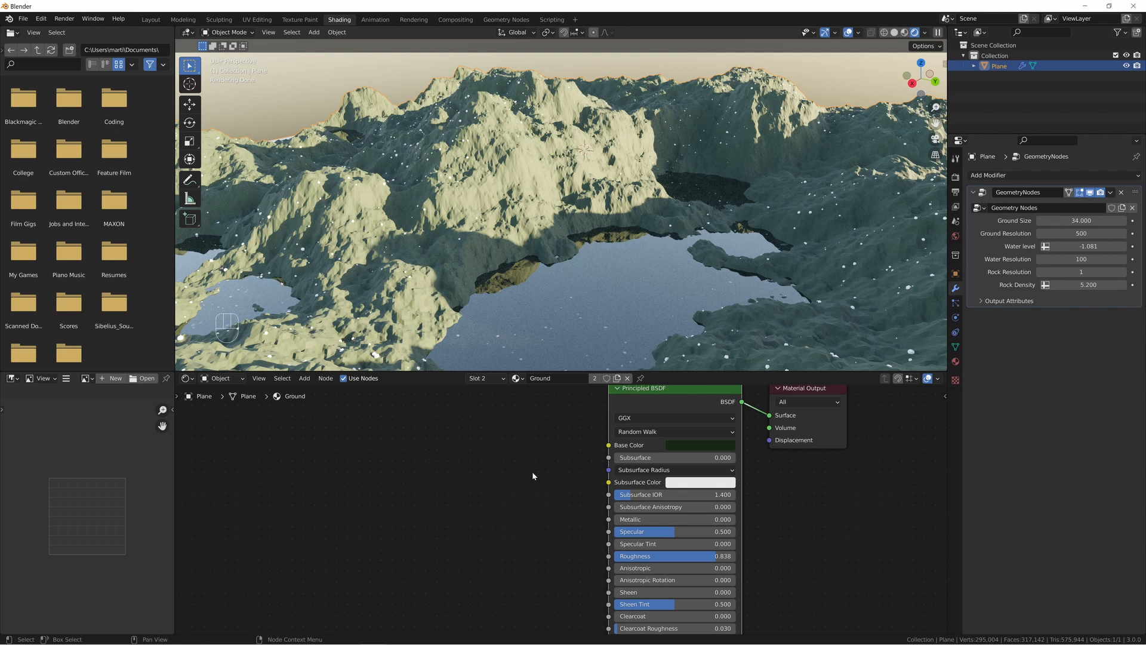
middle_click_drag(532, 474, 566, 484)
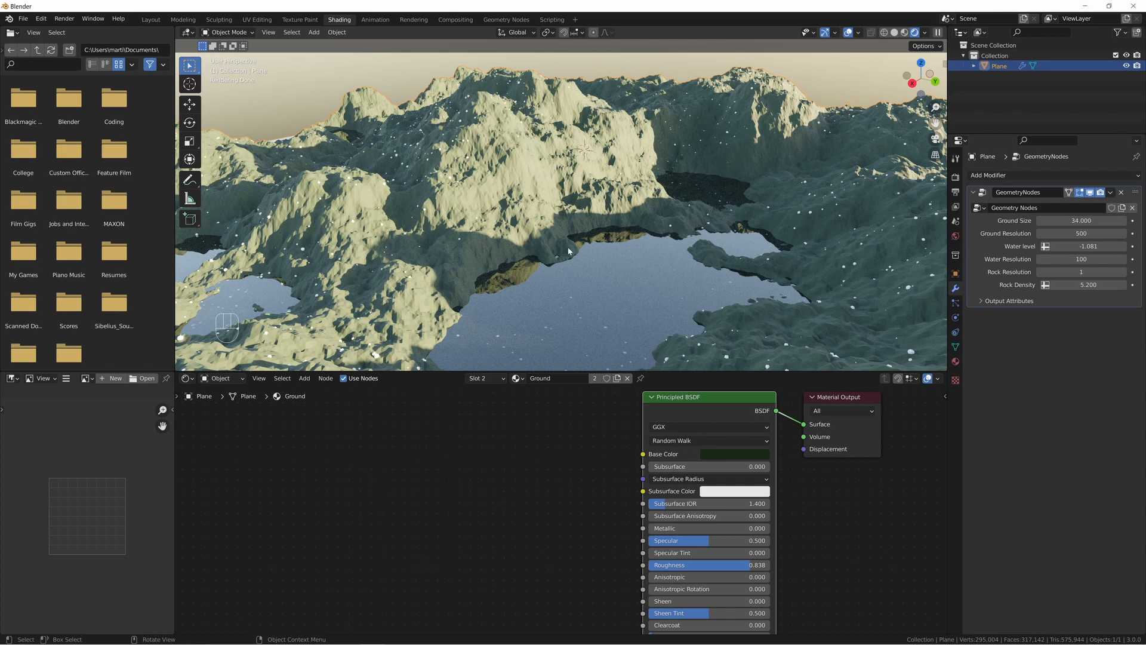
- Add a Noise Texture node to the Ground material and place it well before the Principled BSDF
key("shift+a")
left_click(428, 497)
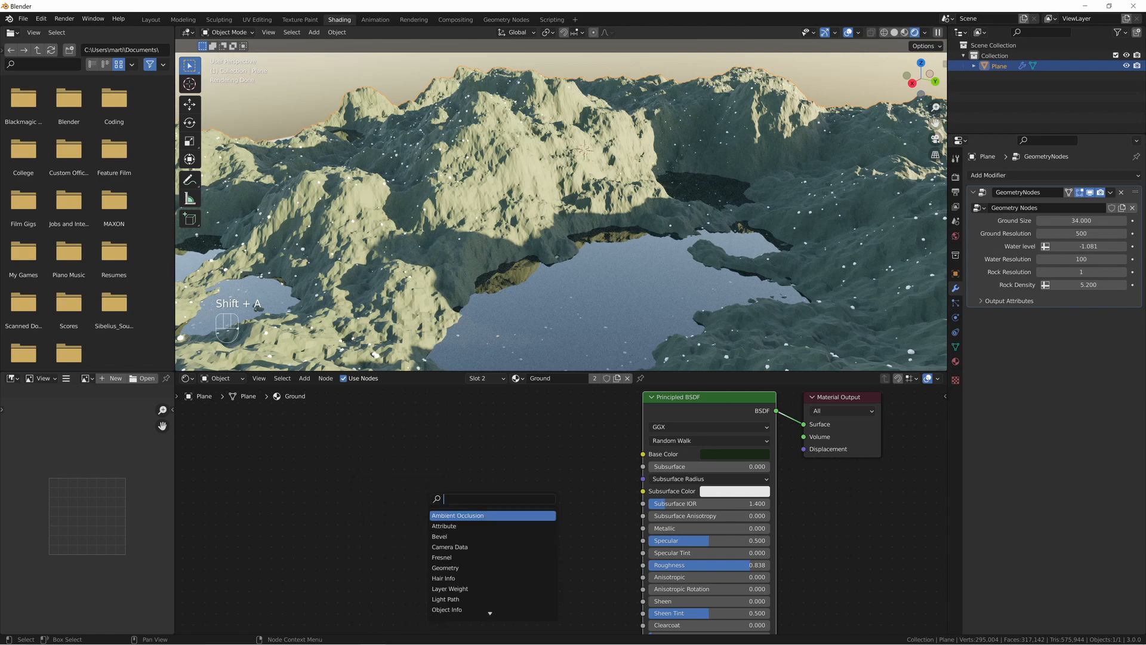
type("noise")
key("Return")
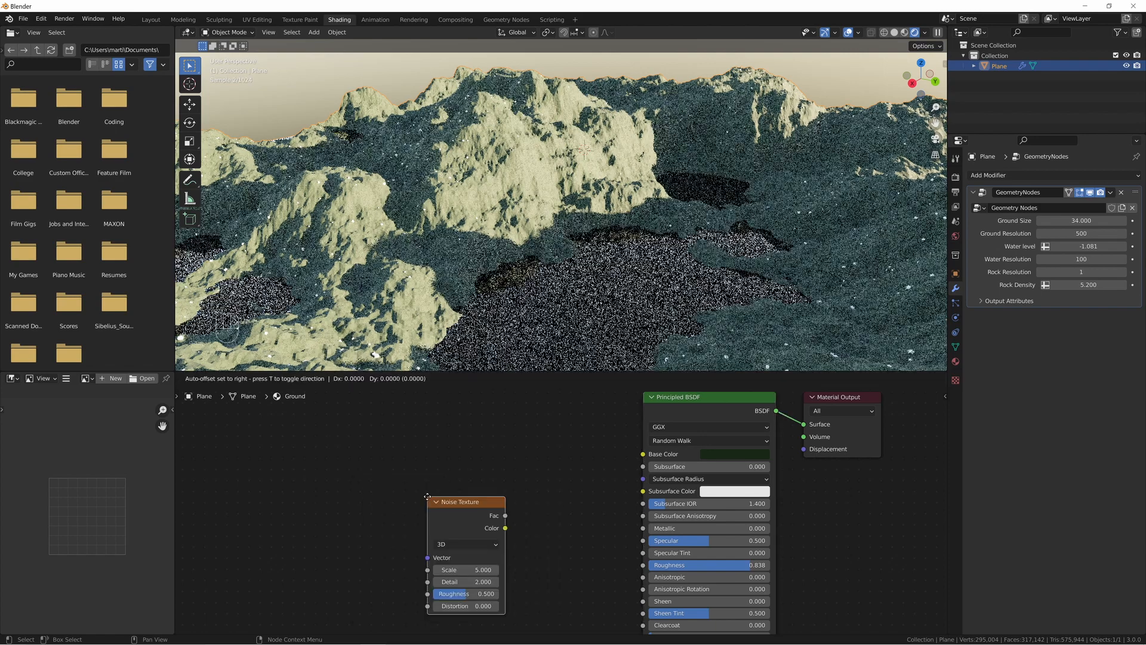
left_click(239, 431)
scroll(717, 478, "down", 3)
middle_click_drag(395, 471, 752, 518)
left_click_drag(642, 498, 366, 410)
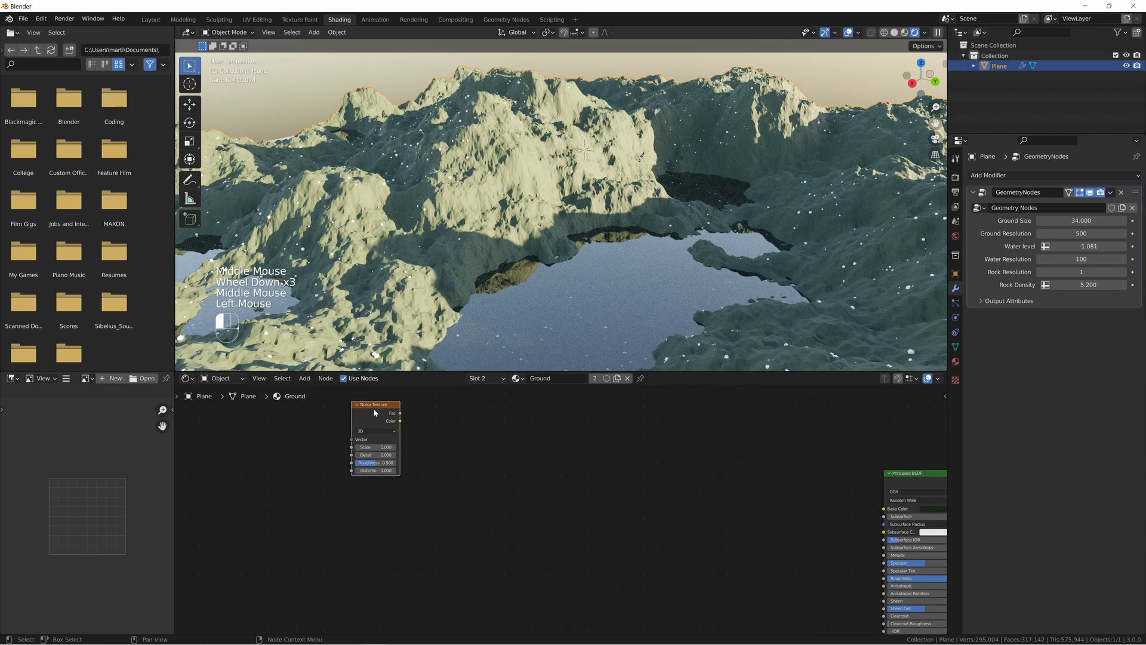
- Duplicate the Noise Texture node twice, stacking the copies below the original
key("shift+d")
left_click(373, 483)
key("shift+d")
left_click(373, 561)
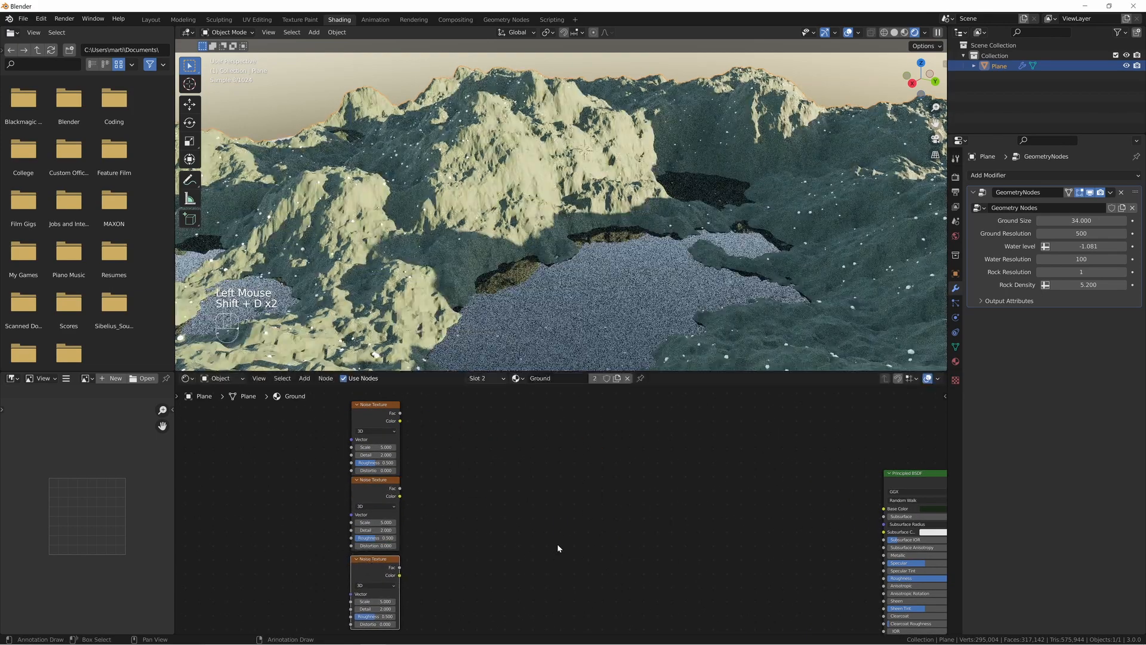
- Add a Texture Coordinate node ahead of the three Noise Texture nodes
middle_click_drag(557, 545, 725, 483)
key("shift+a")
type("texture coo")
key("Return")
left_click(260, 475)
- Add a Mapping node and connect the Texture Coordinate's Generated output to its Vector input
middle_click_drag(377, 562, 466, 538)
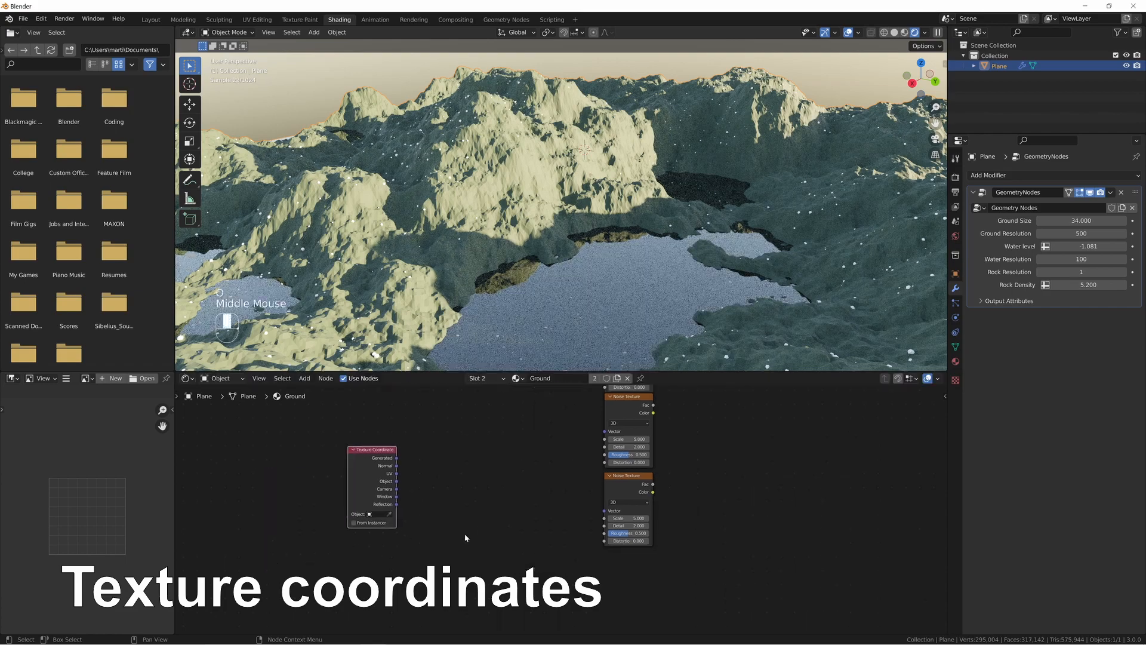
key("shift+a")
type("mapp")
key("Return")
left_click(483, 487)
left_click_drag(397, 457, 482, 524)
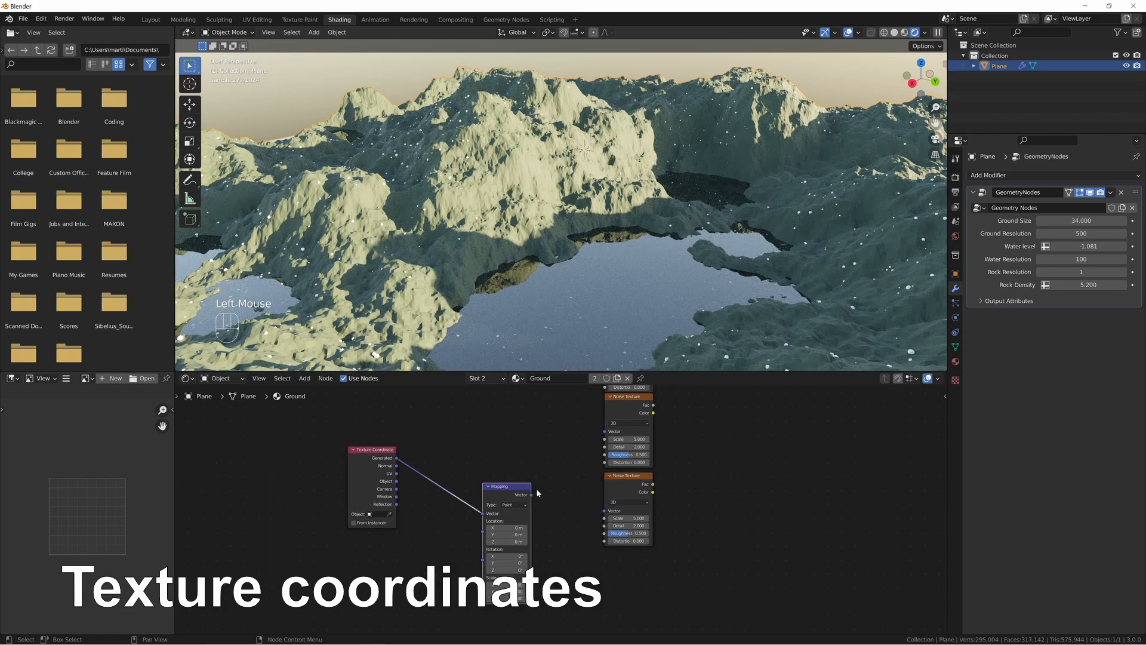
- Connect the Mapping node's Vector output to the Vector inputs of the bottom and top Noise Texture nodes
left_click_drag(531, 494, 605, 510)
middle_click_drag(605, 510, 618, 586)
left_click_drag(544, 569, 618, 431)
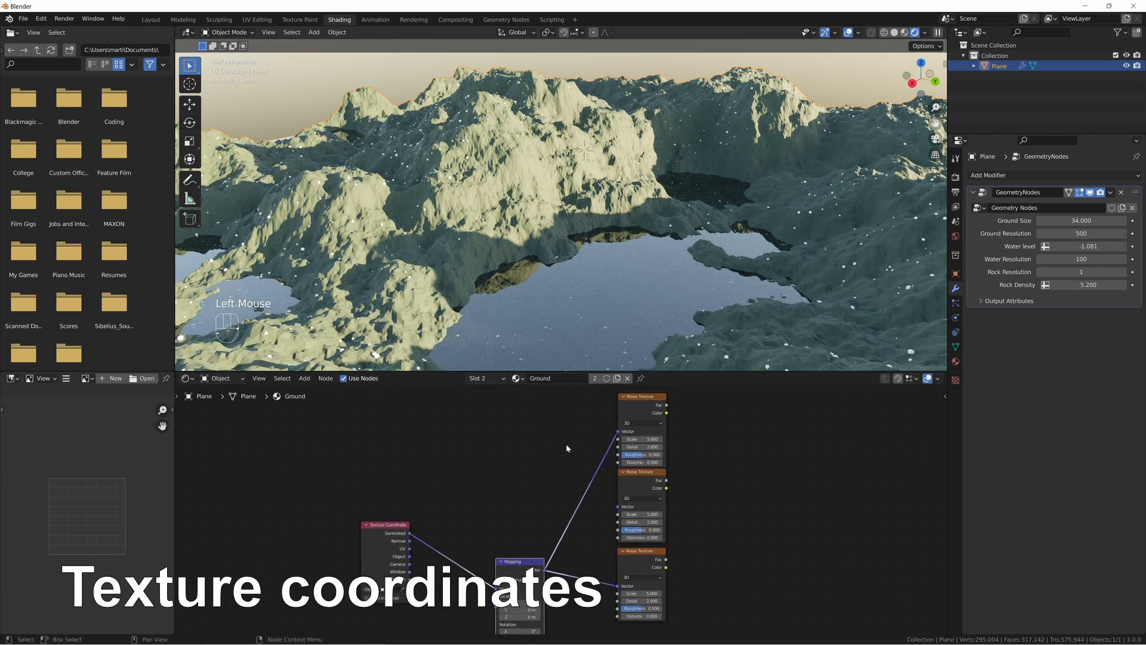
- Add a MixRGB node between the Noise Texture nodes and the Principled BSDF
middle_click_drag(922, 462, 600, 461)
middle_click_drag(811, 479, 770, 465)
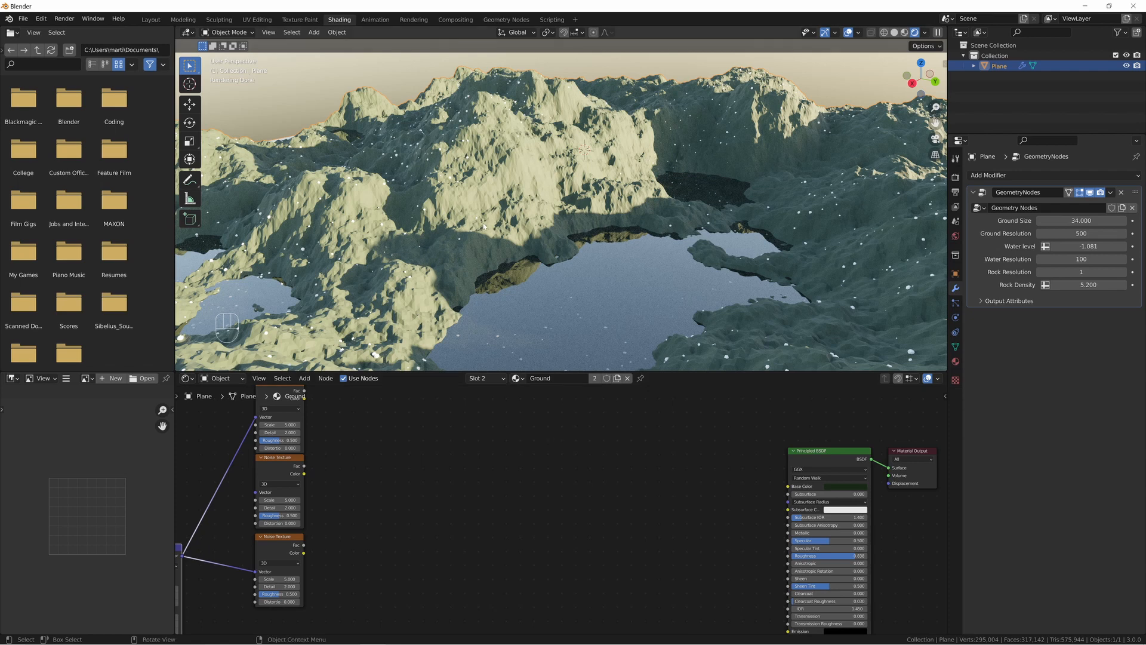
key("shift+a")
left_click(663, 457)
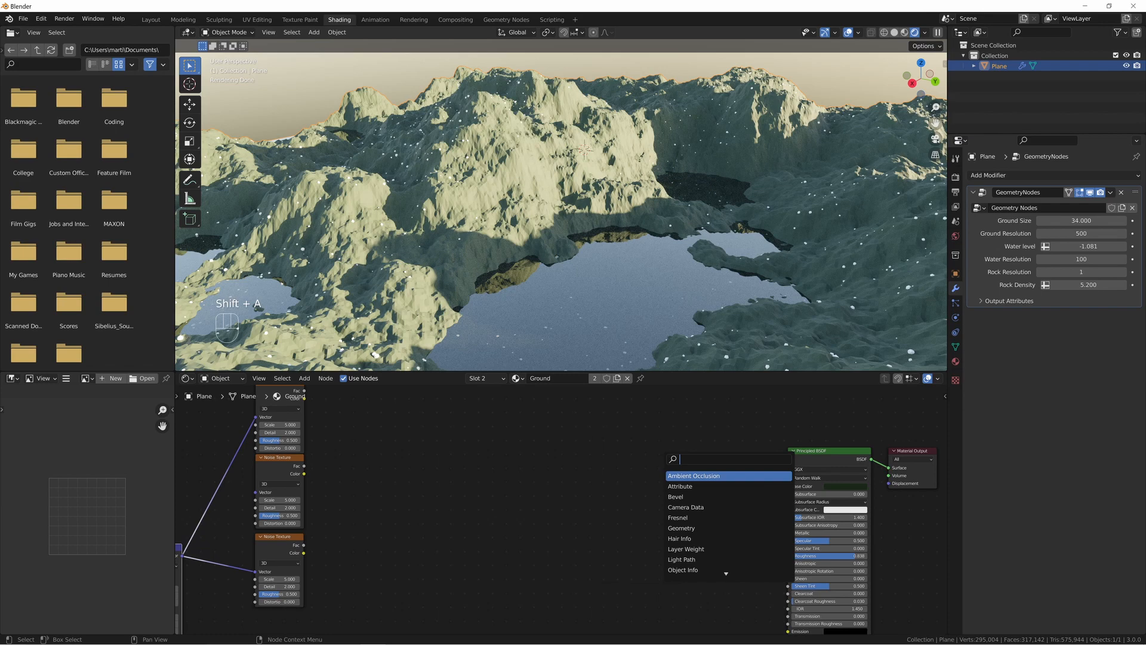
type("mix")
key("Return")
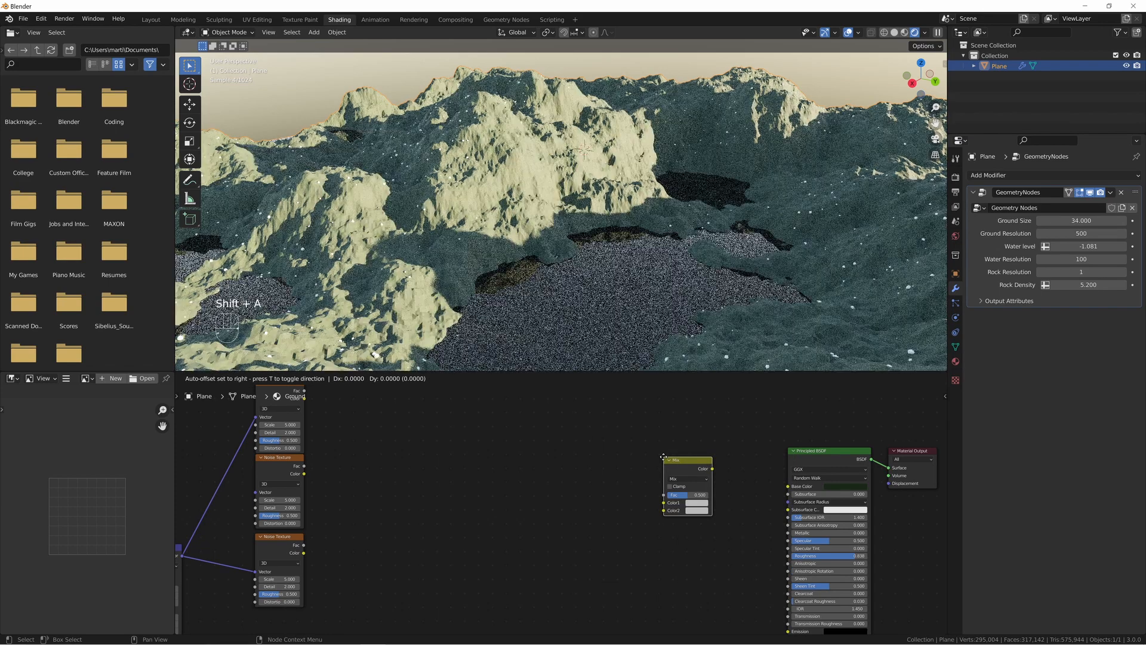
left_click(511, 435)
- Copy the Principled BSDF's dark green Base Color into Color2 of the Mix node
middle_click_drag(391, 451, 445, 467)
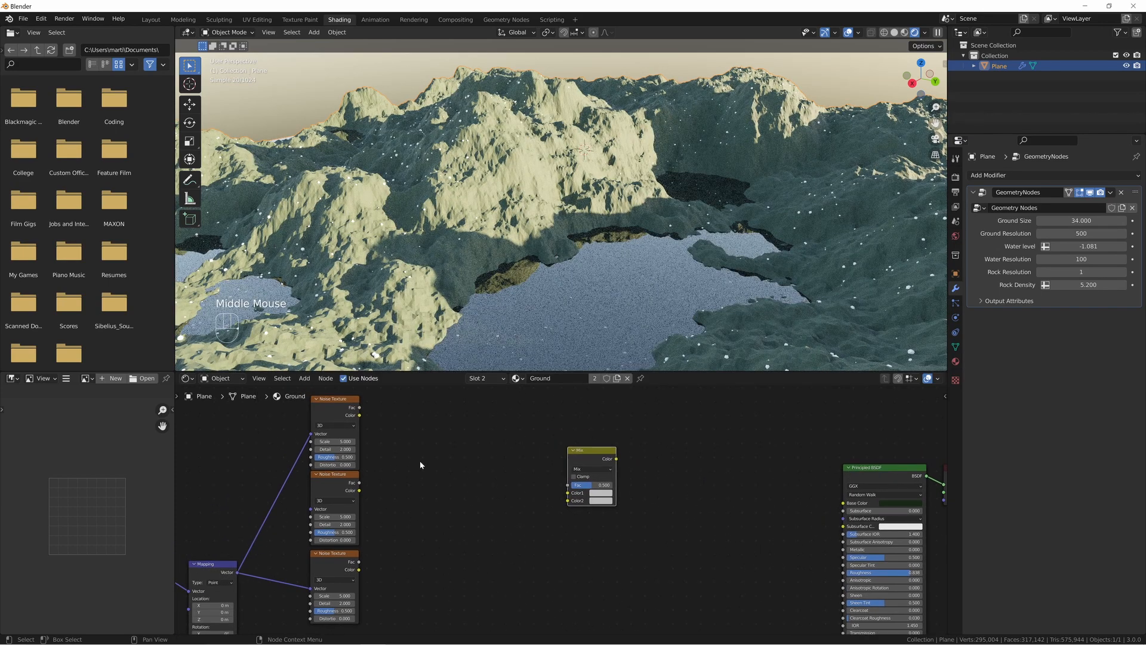
left_click_drag(359, 407, 506, 482)
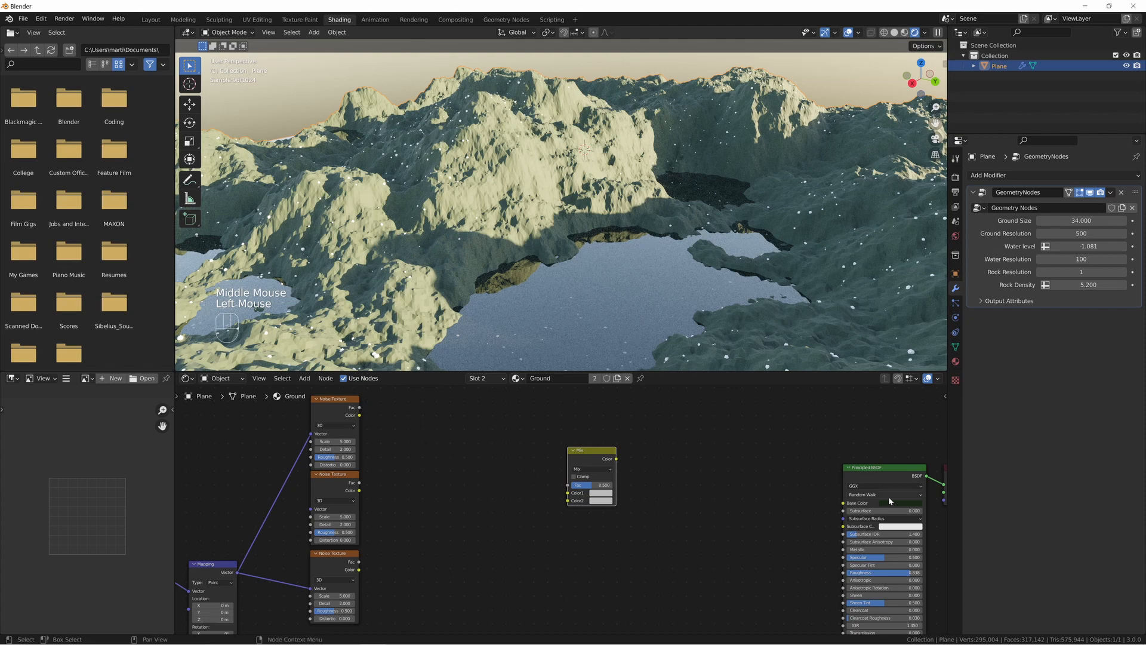
key("ctrl+c")
key("ctrl+v")
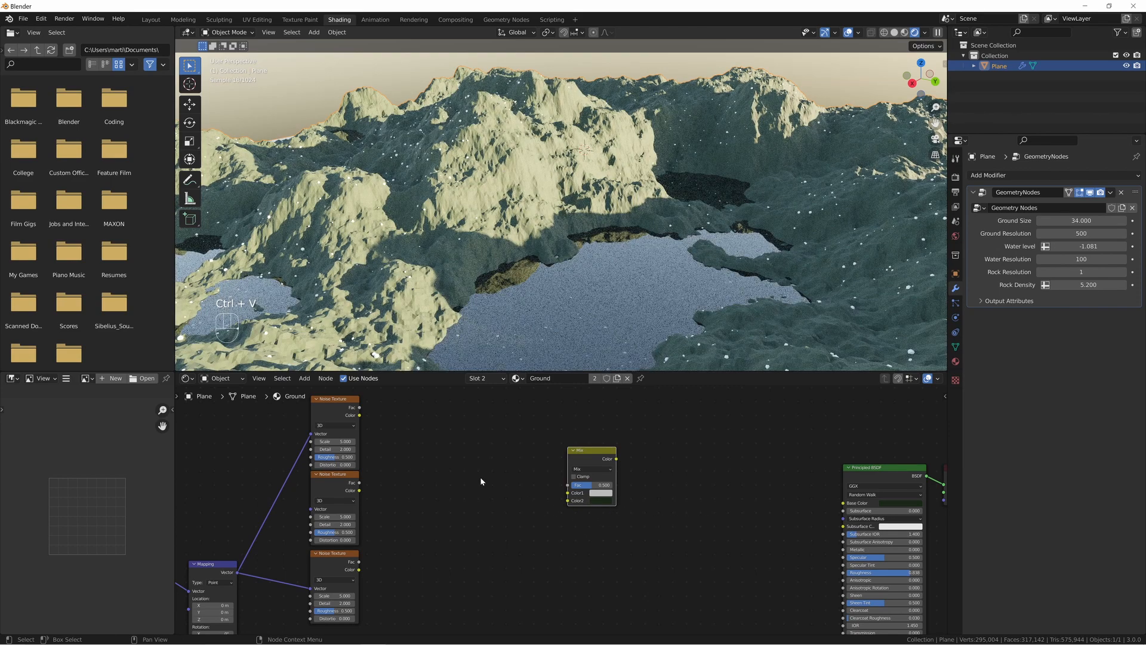
- Set Color1 of the Mix node to a muted brown
middle_click_drag(480, 477, 529, 467)
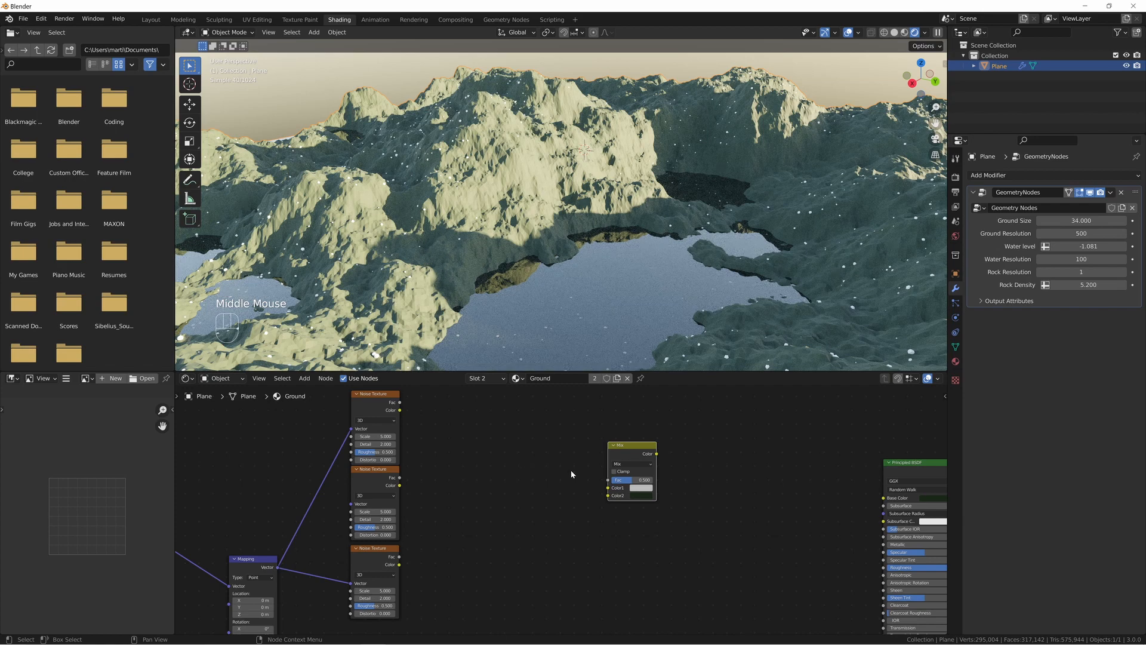
left_click(641, 488)
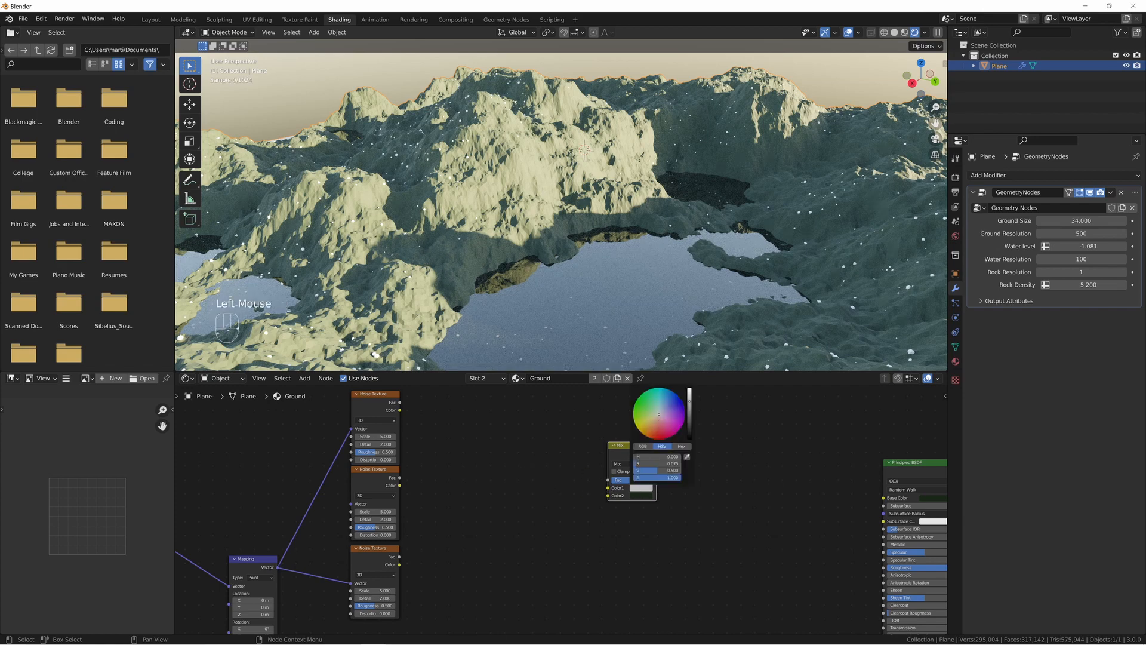
left_click_drag(659, 414, 689, 421)
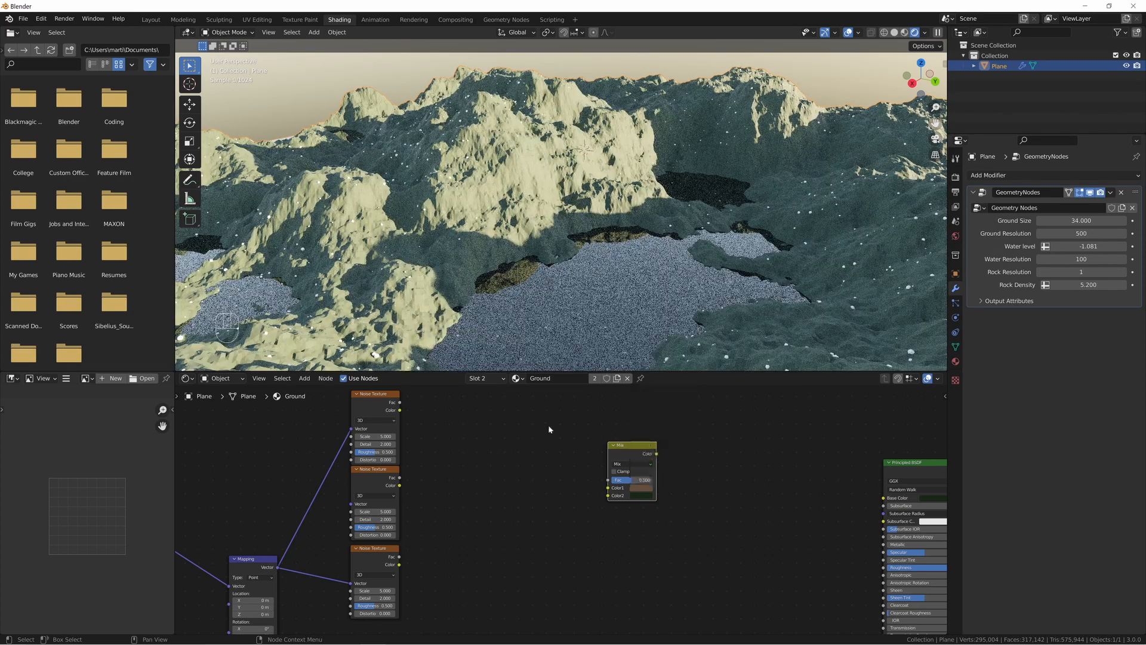
- Preview the top Noise Texture's Fac output on the terrain and bring the whole landscape into view from above
left_click_drag(399, 402, 531, 459)
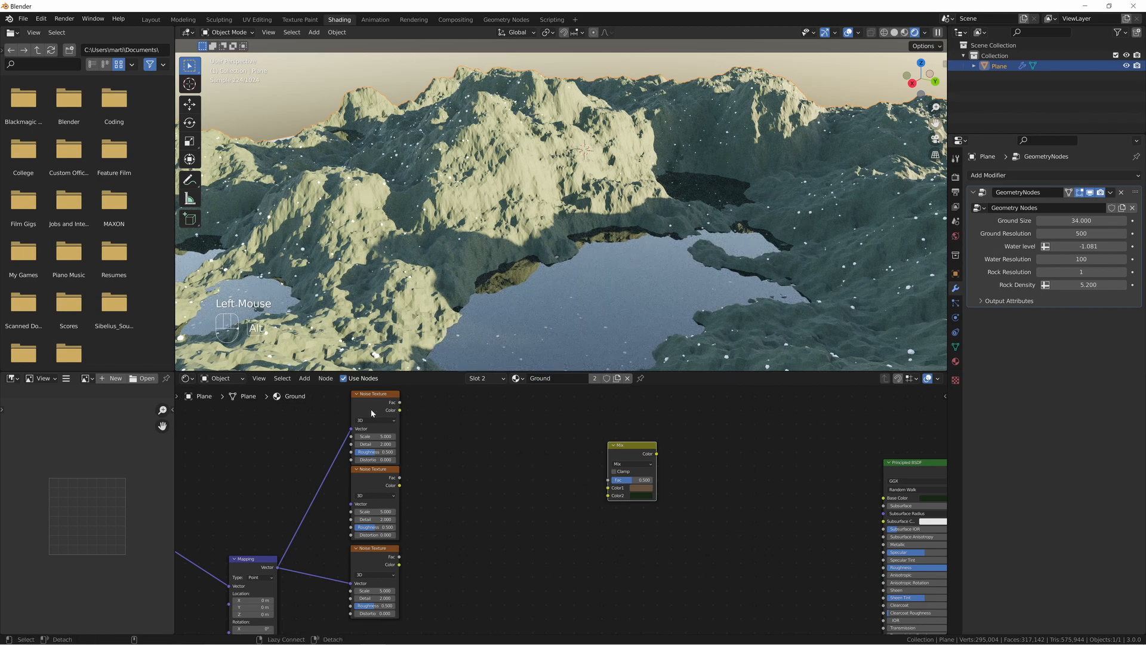
left_click(372, 411, "alt+shift")
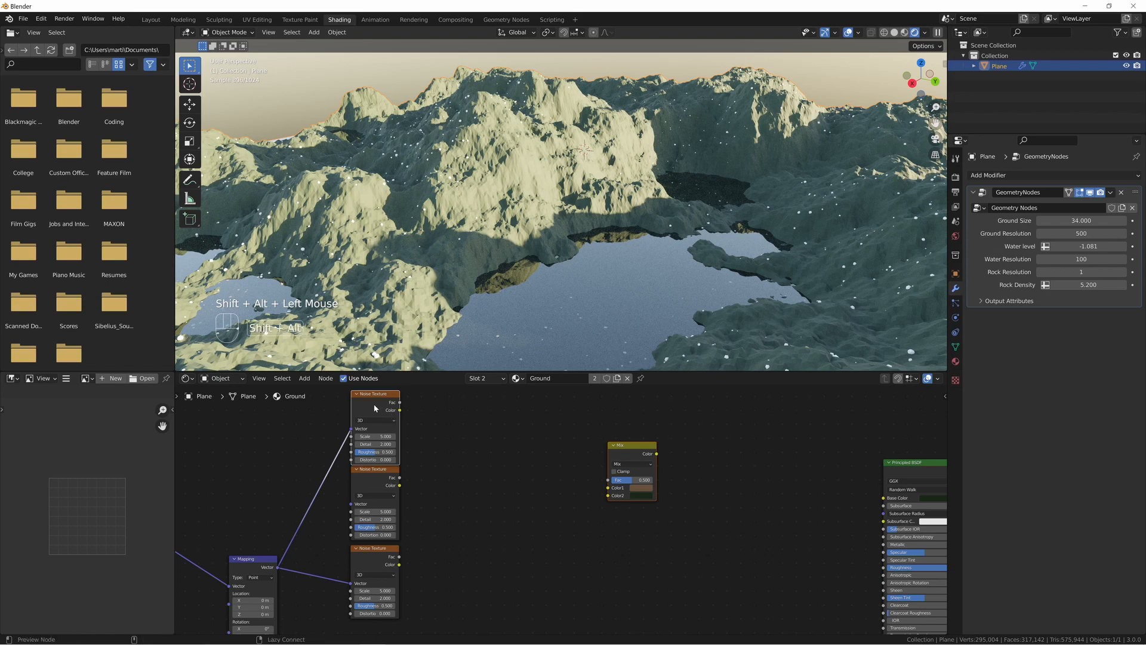
left_click(388, 411, "ctrl+shift")
middle_click_drag(509, 205, 535, 237)
scroll(513, 219, "down", 4)
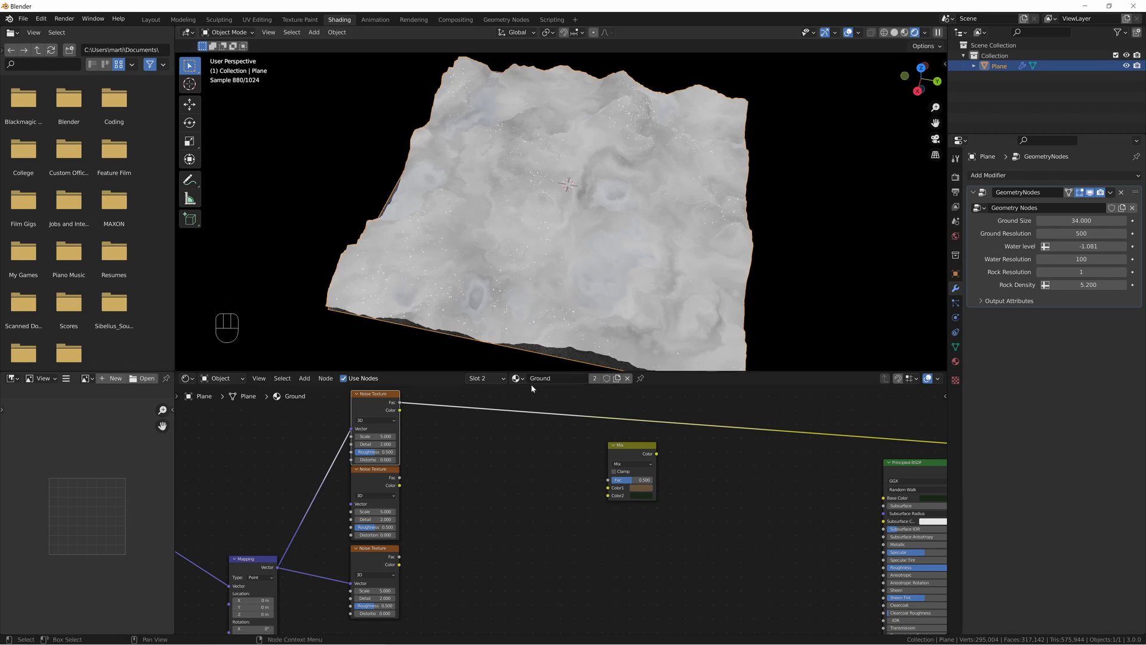
middle_click_drag(541, 361, 568, 344)
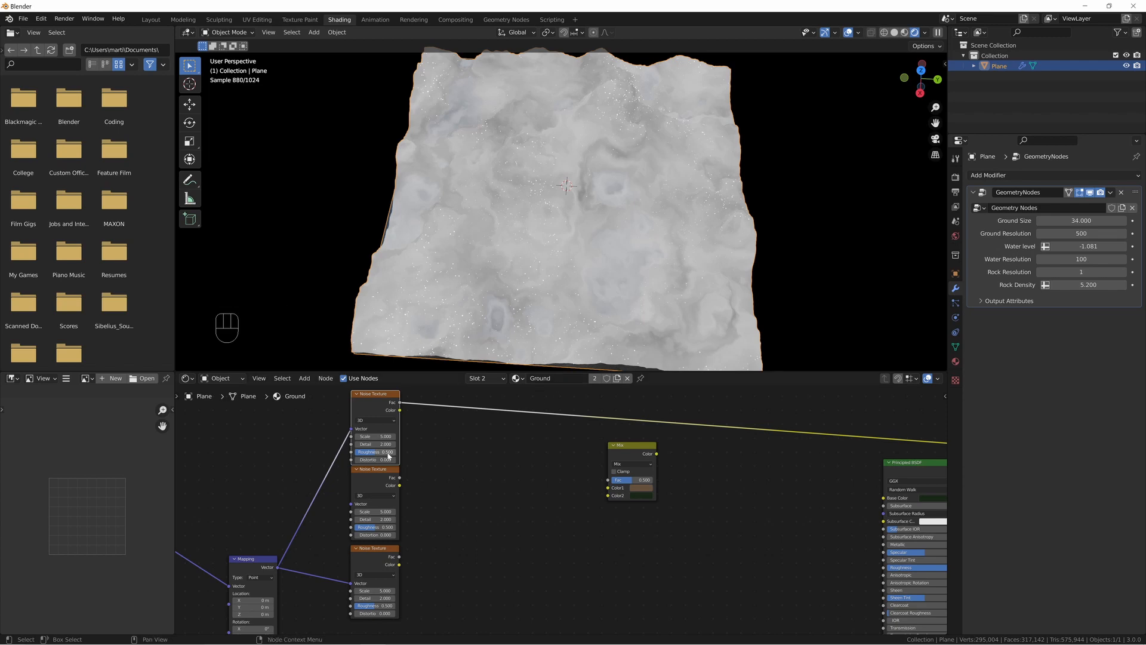
- Set the top Noise Texture's Detail to 15 and its Roughness to 1
left_click_drag(385, 444, 405, 446)
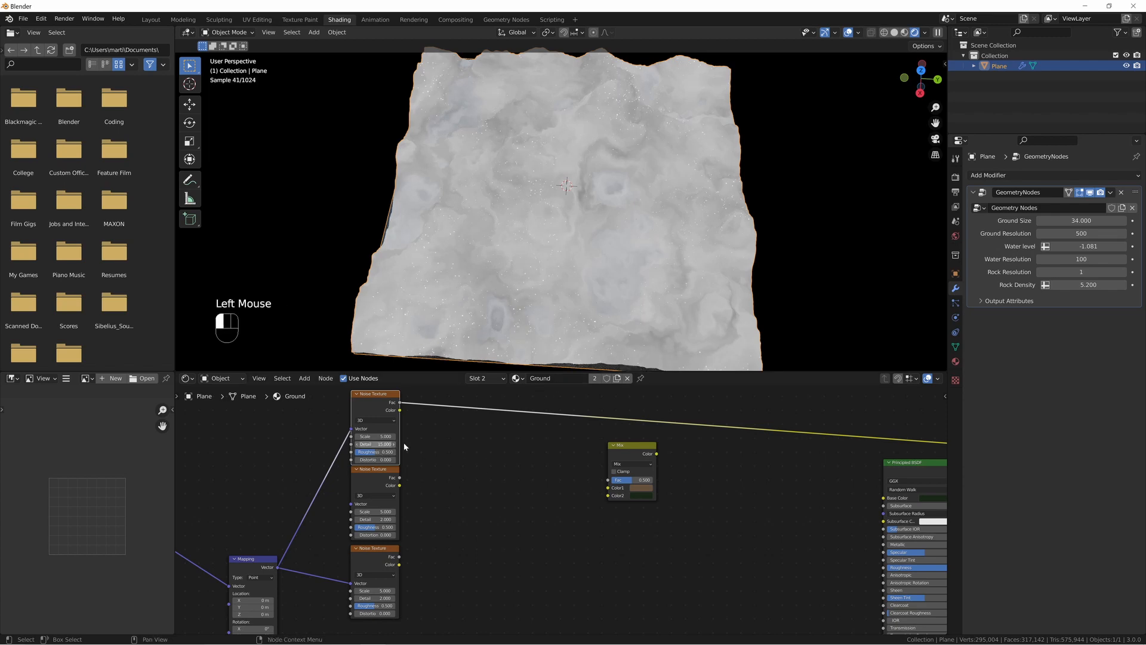
scroll(573, 272, "up", 4)
middle_click_drag(576, 273, 554, 255)
scroll(539, 238, "up", 2)
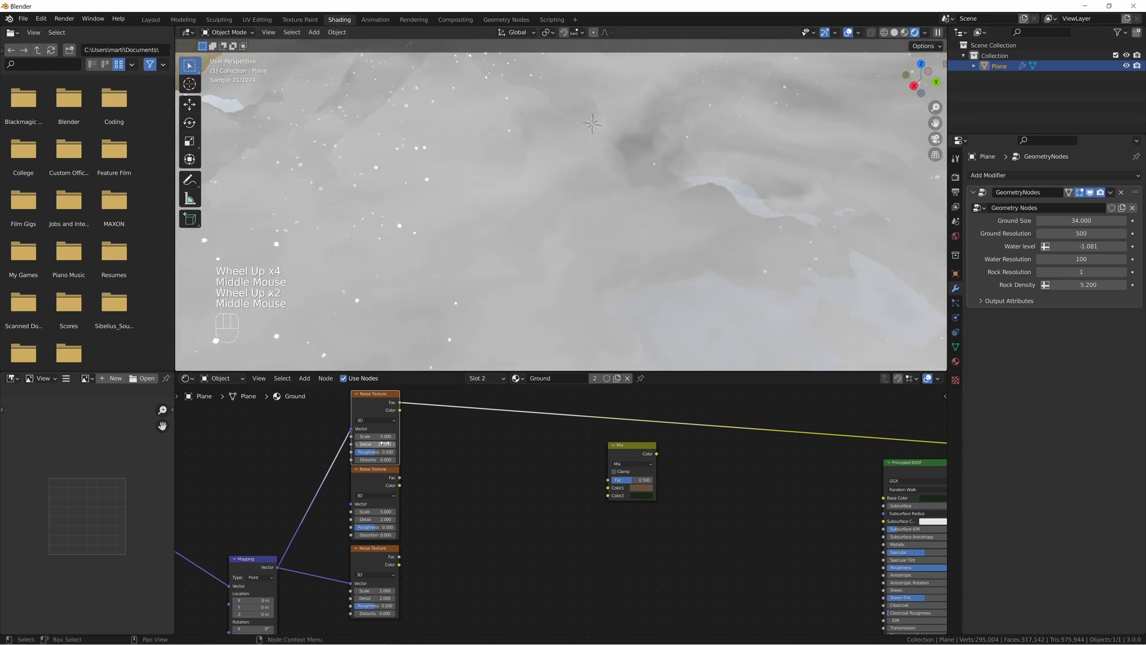
left_click_drag(378, 452, 412, 452)
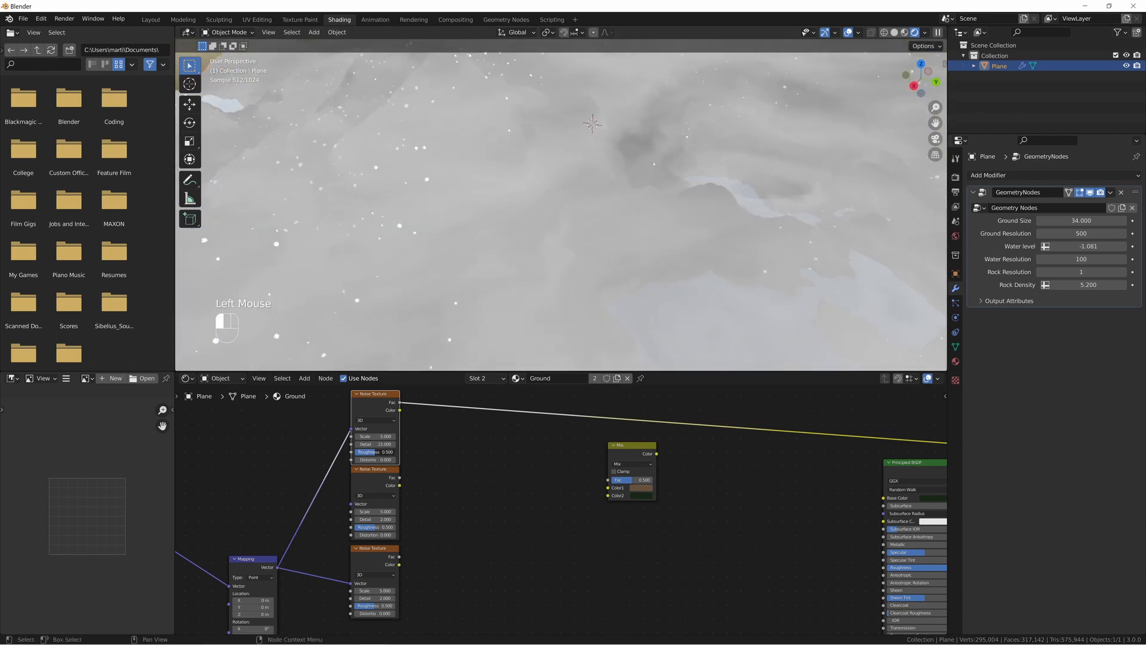
middle_click_drag(533, 183, 453, 144)
scroll(508, 147, "up", 2)
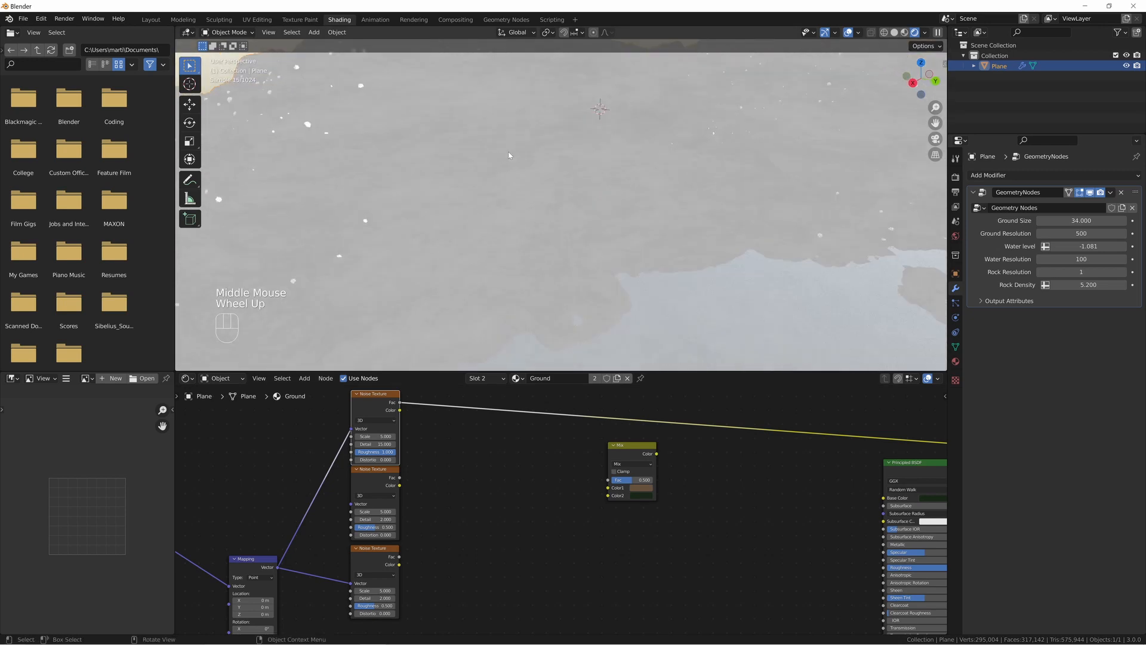
- Add a ColorRamp node directly after the top Noise Texture's Fac output
key("shift+a")
left_click(520, 479)
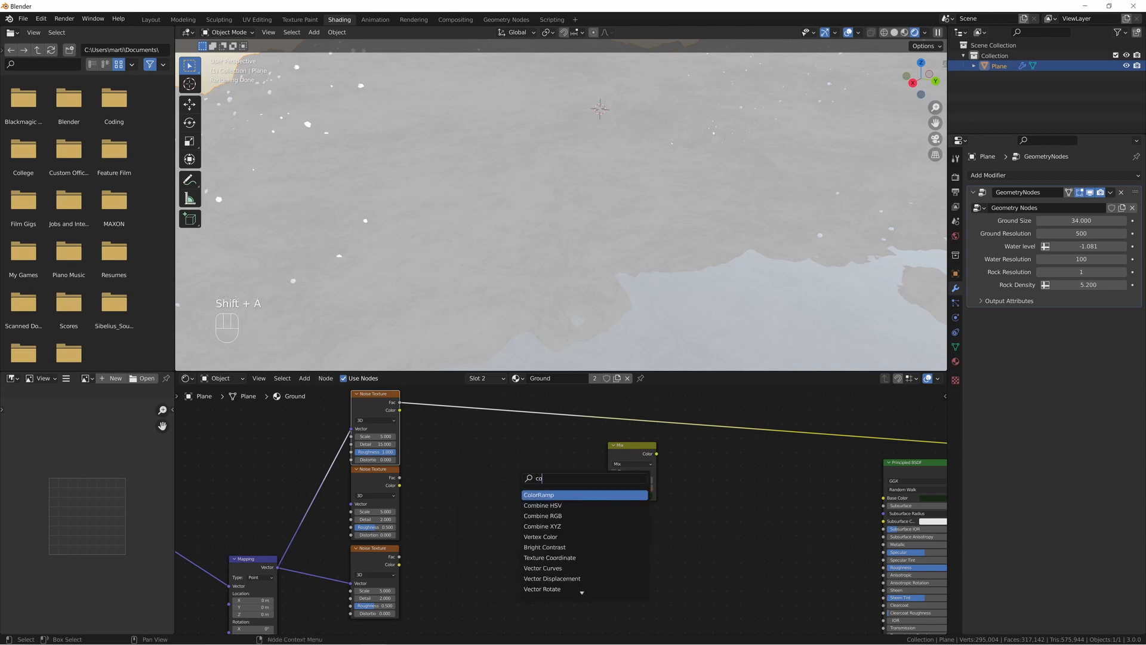
type("ramp")
key("Return")
left_click(452, 403)
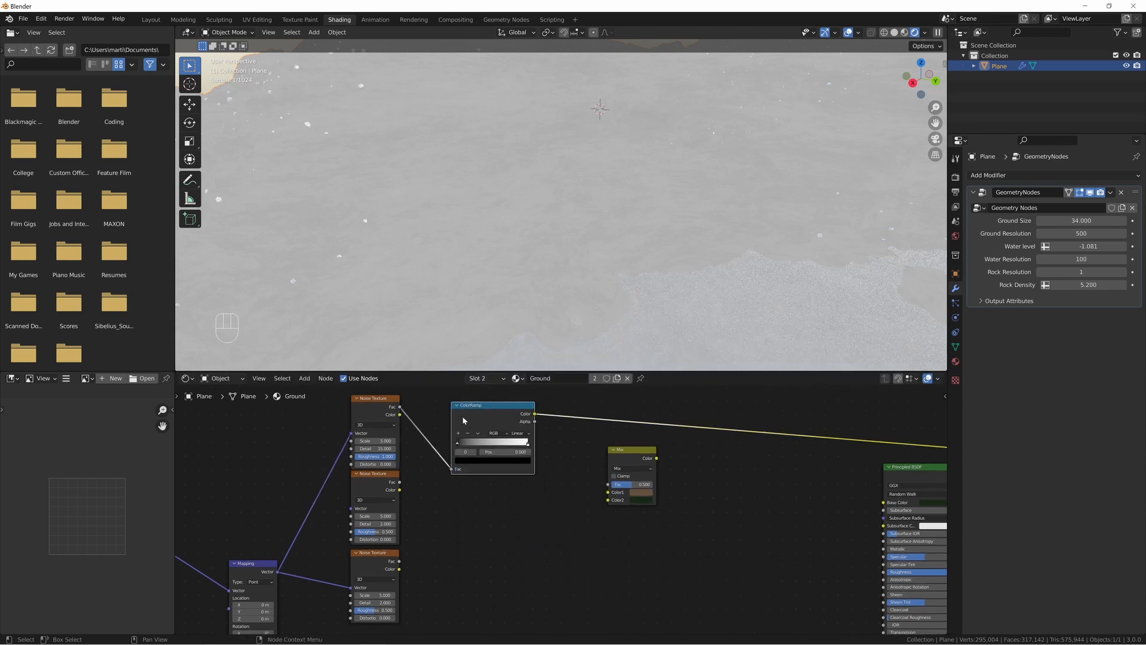
- Tighten the ColorRamp by moving its black stop to about 0.430 and its white stop to about 0.462
left_click_drag(458, 448, 503, 443)
middle_click_drag(428, 242, 482, 137)
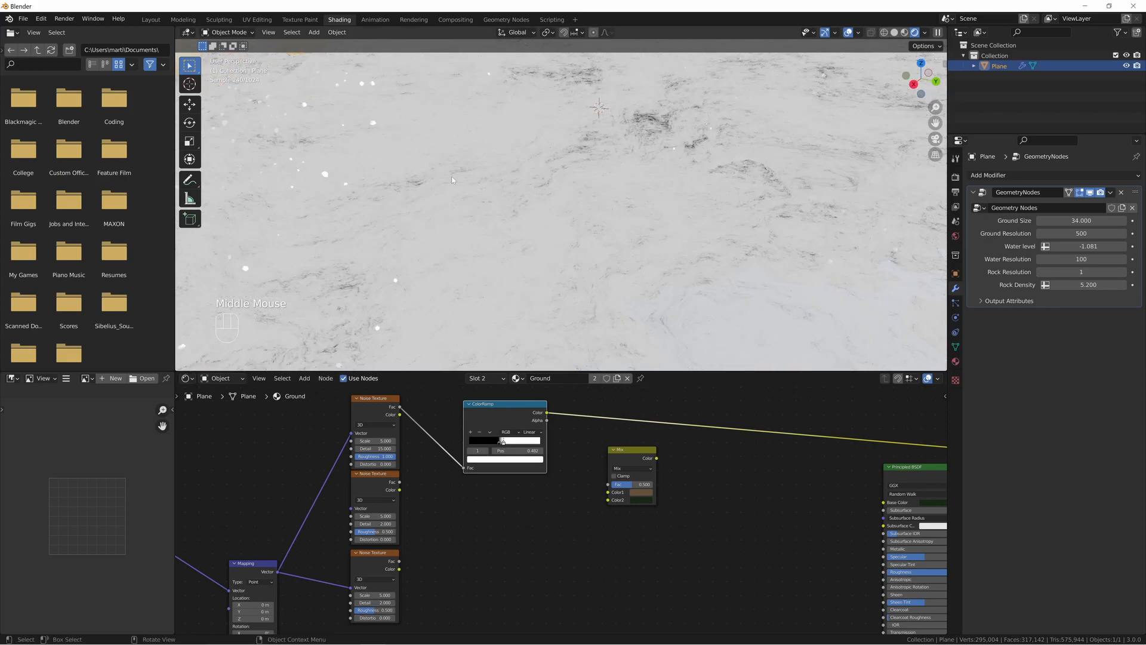
middle_click_drag(452, 177, 639, 141)
scroll(464, 210, "down", 3)
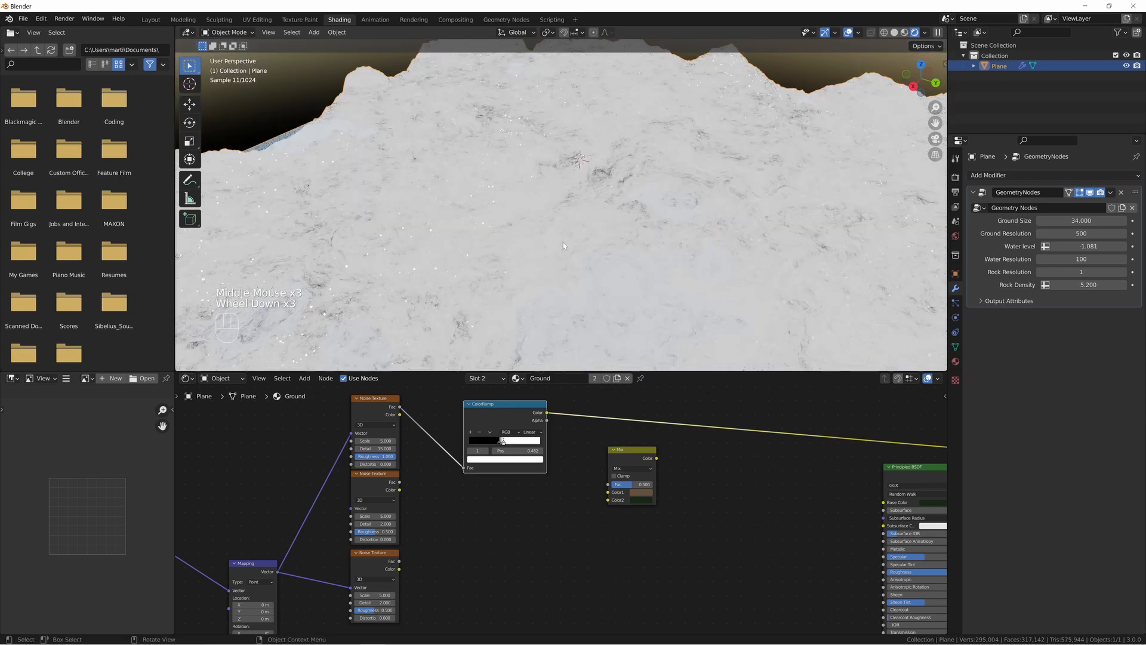
middle_click_drag(564, 242, 546, 231)
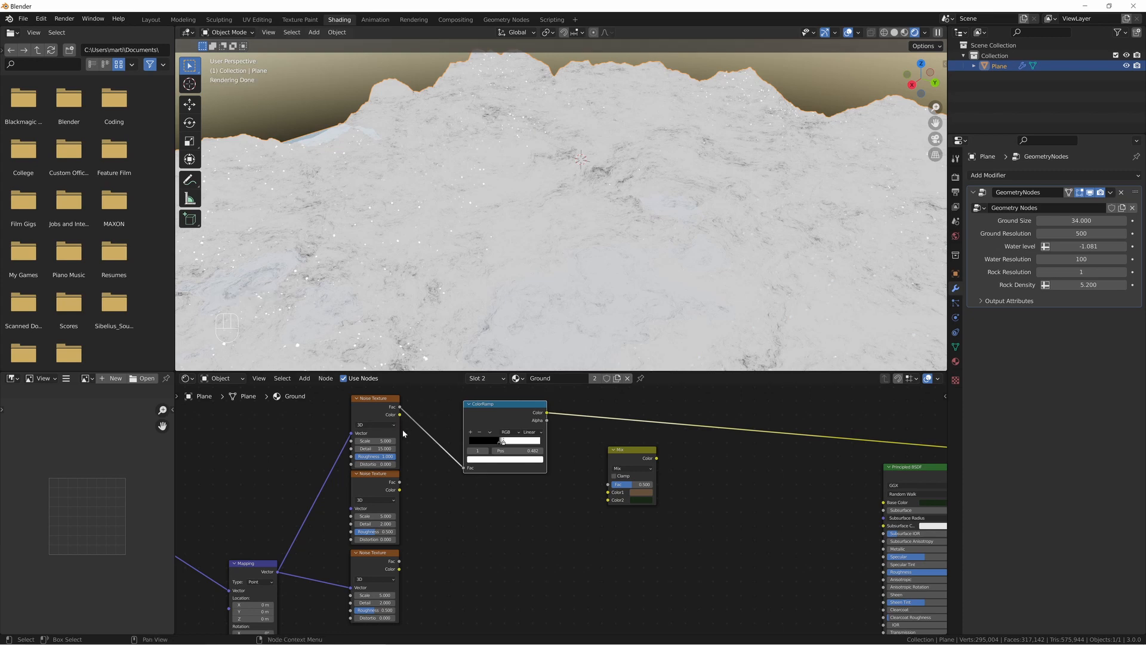
- Set the top Noise Texture's Scale to 6.6 and inspect the pattern across the terrain
left_click(375, 441)
type("6.6")
key("Return")
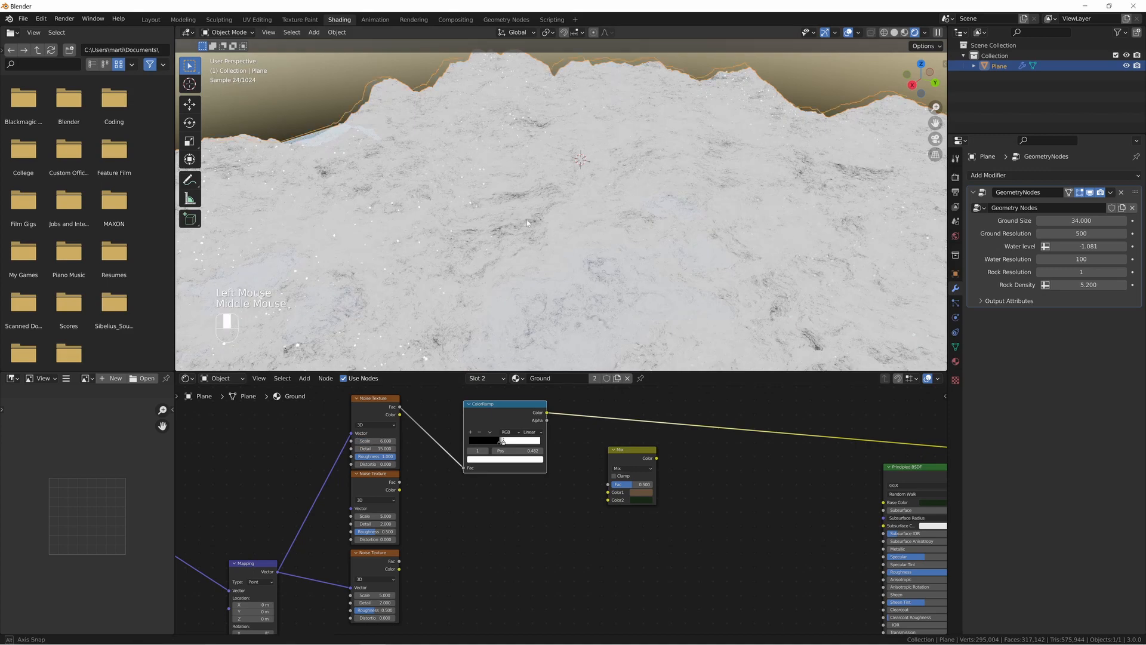
middle_click_drag(538, 251, 511, 215)
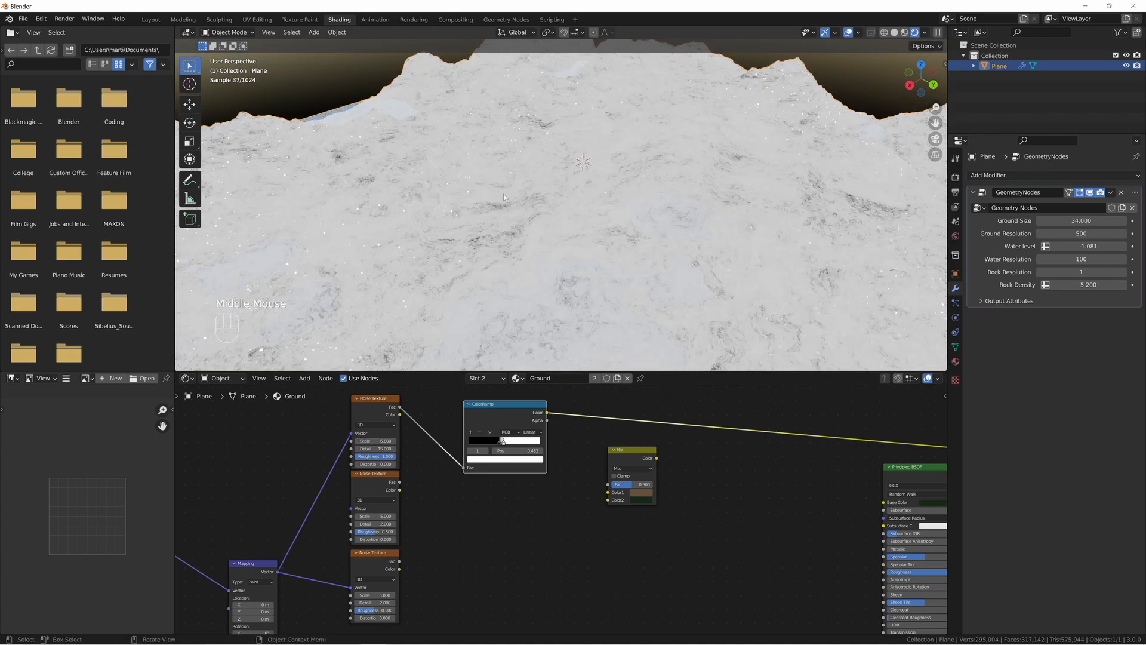
middle_click_drag(489, 260, 511, 223)
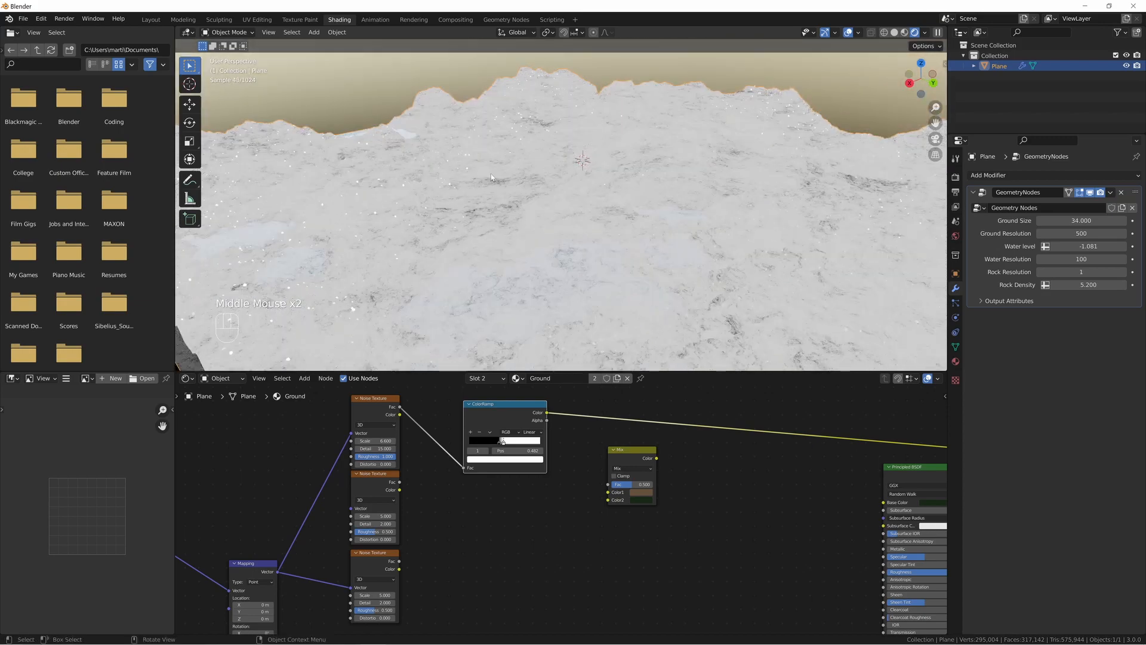
middle_click_drag(490, 177, 496, 188)
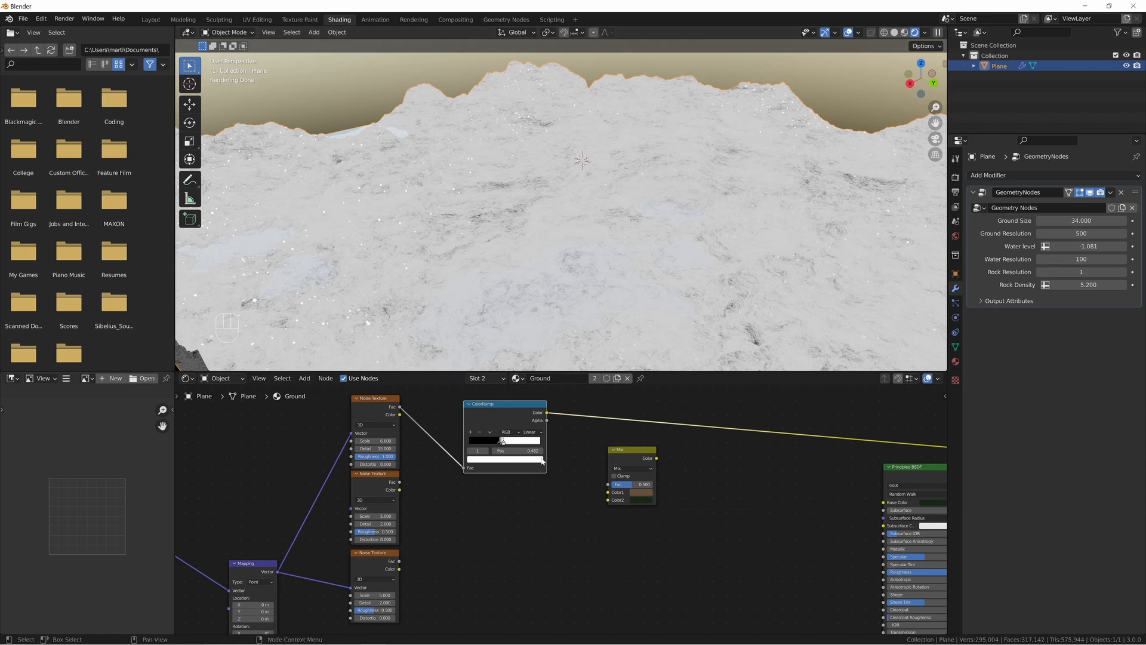
- Connect the ColorRamp's Color to the Mix node's Fac and the Mix output to Base Color, restoring the Principled BSDF as the previewed shader
left_click(501, 443)
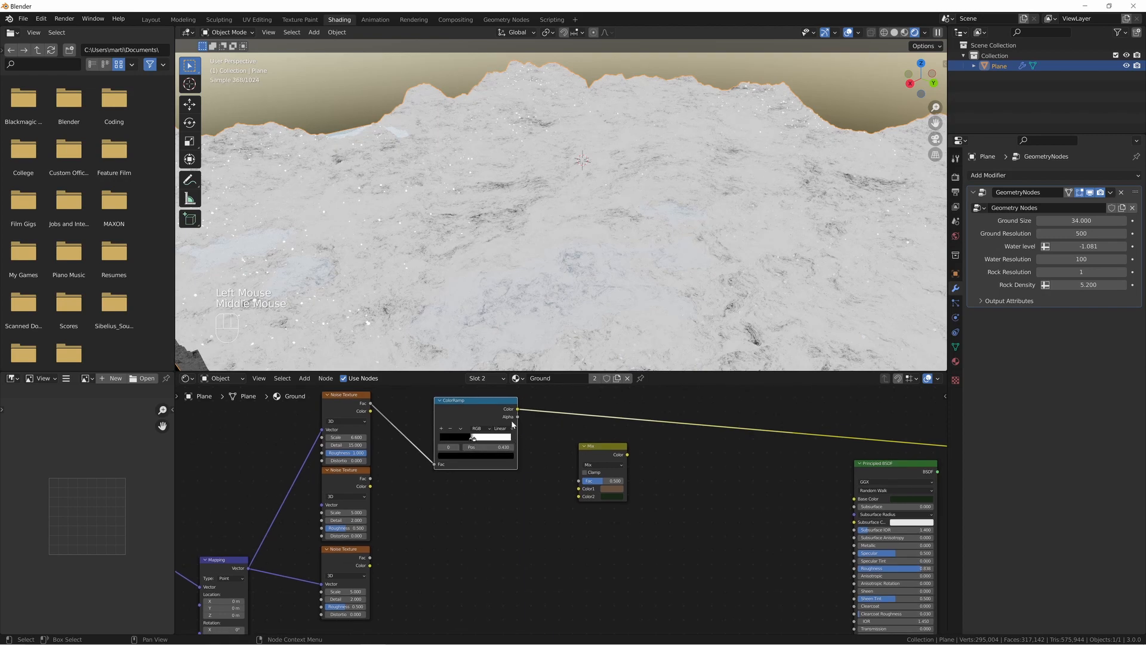
left_click_drag(517, 409, 579, 481)
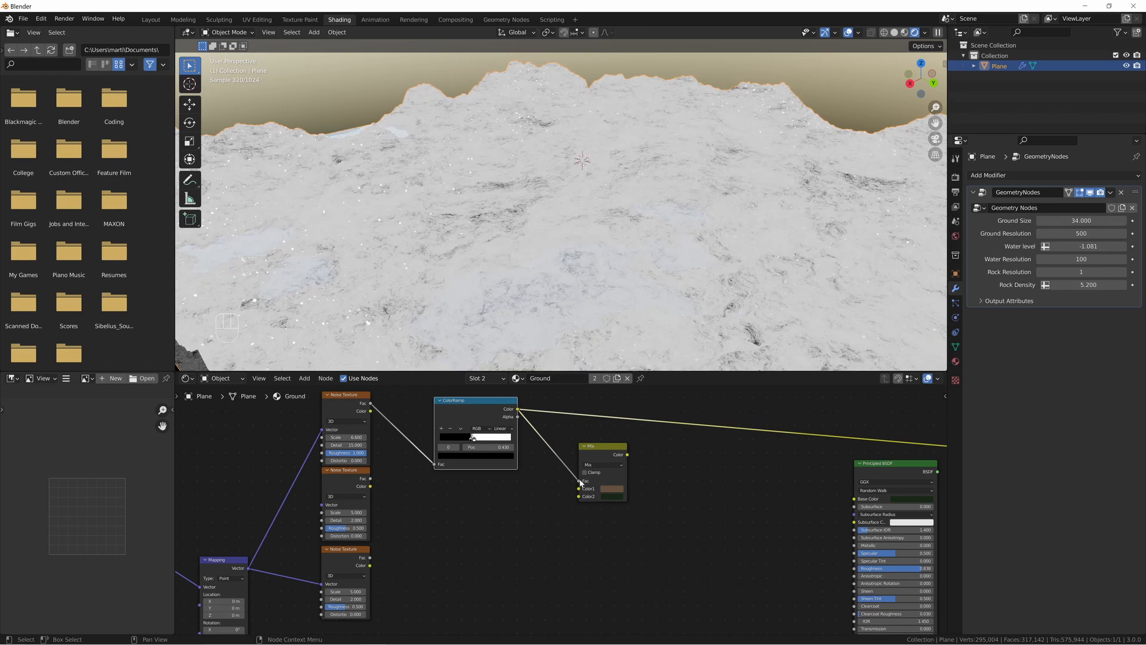
left_click_drag(626, 455, 856, 499)
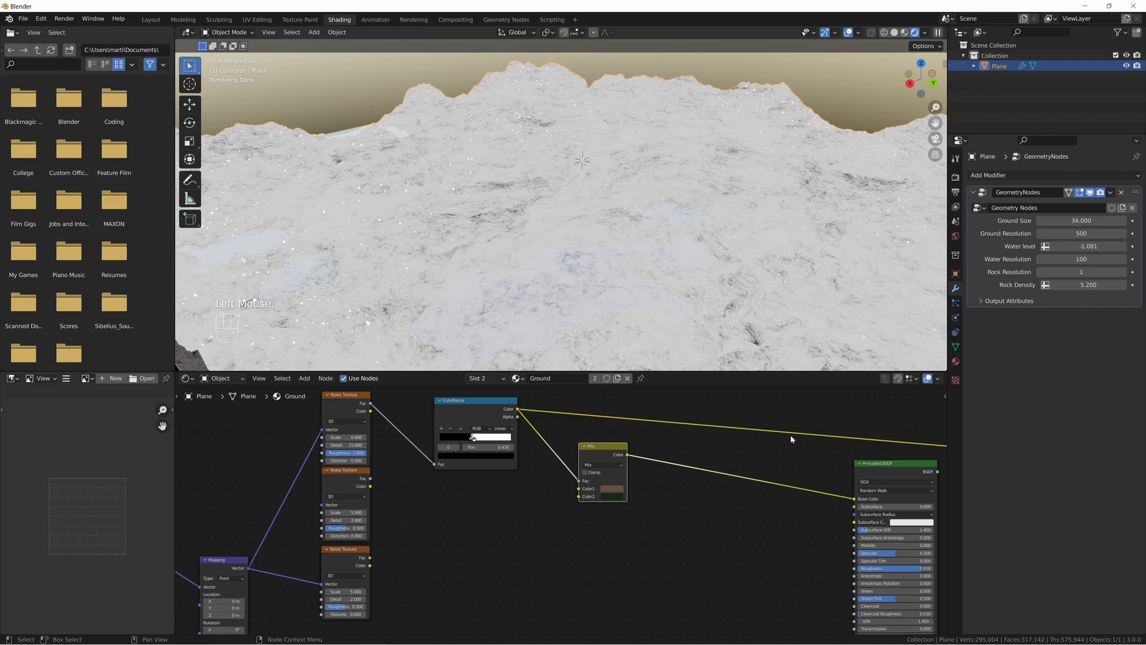
left_click(879, 471, "ctrl+shift")
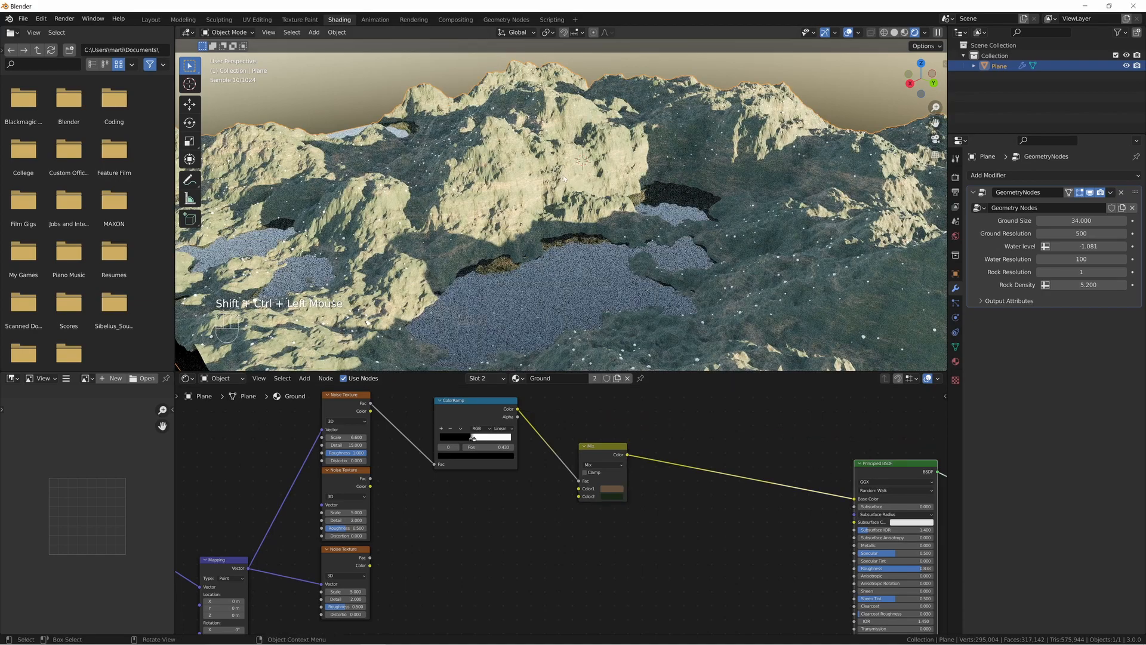
scroll(564, 178, "up", 2)
middle_click_drag(564, 178, 495, 169)
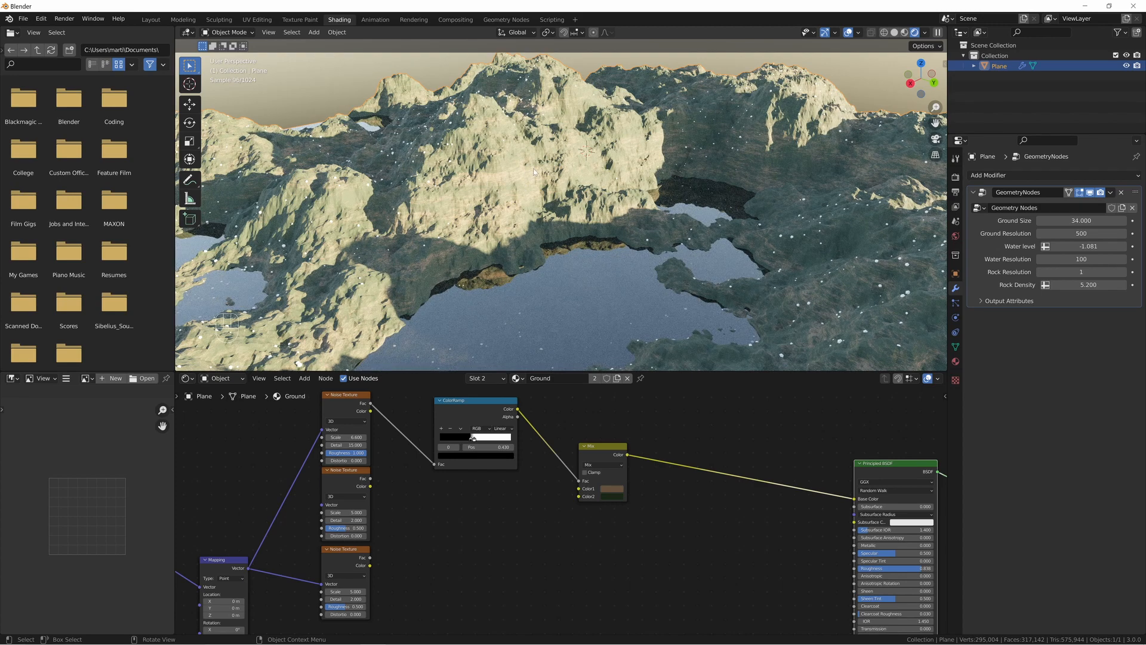
- Delete the middle, unconnected Noise Texture node
mouse_move(498, 478)
middle_mouse_down()
mouse_move(498, 463)
mouse_move(533, 446)
mouse_move(499, 485)
mouse_move(503, 497)
middle_mouse_up()
left_click(406, 452)
key("x")
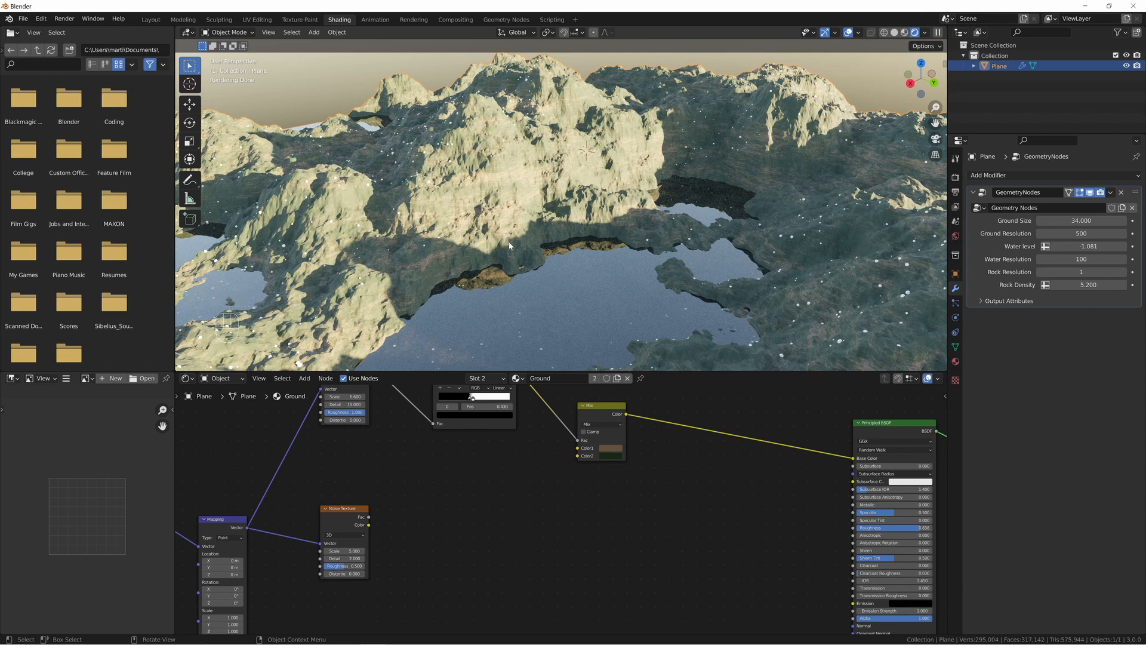
left_click(614, 450)
left_click(615, 456)
left_click_drag(640, 431, 648, 431)
middle_click_drag(499, 440, 521, 474)
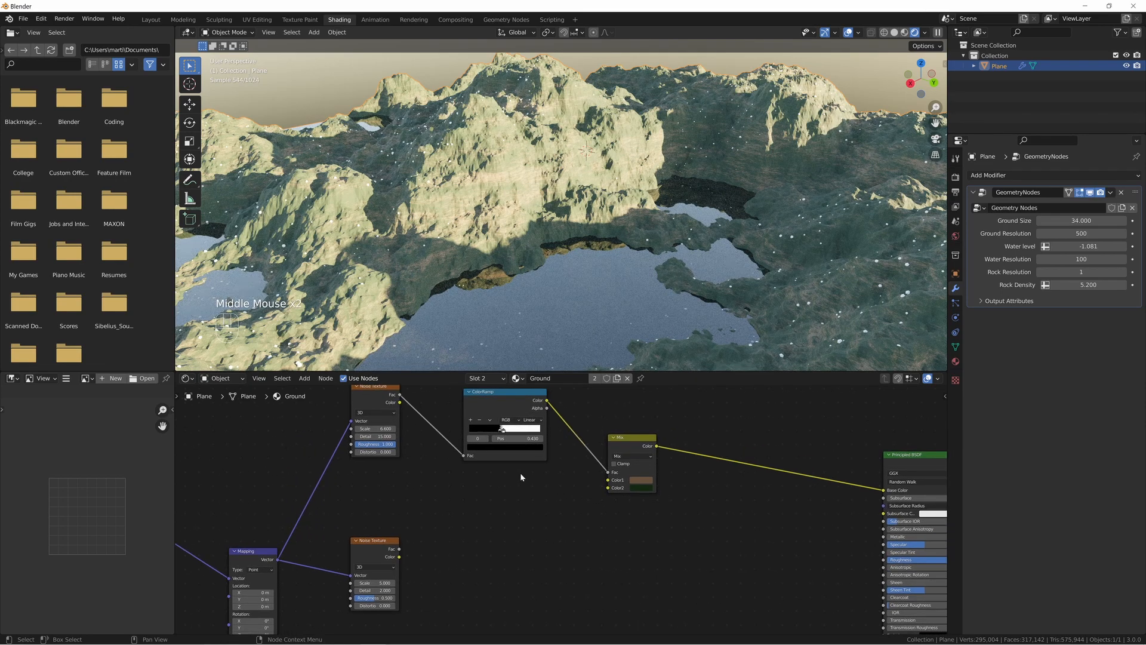
- Duplicate the ColorRamp node and place the copy beside the lower Noise Texture
middle_click_drag(407, 543, 474, 511)
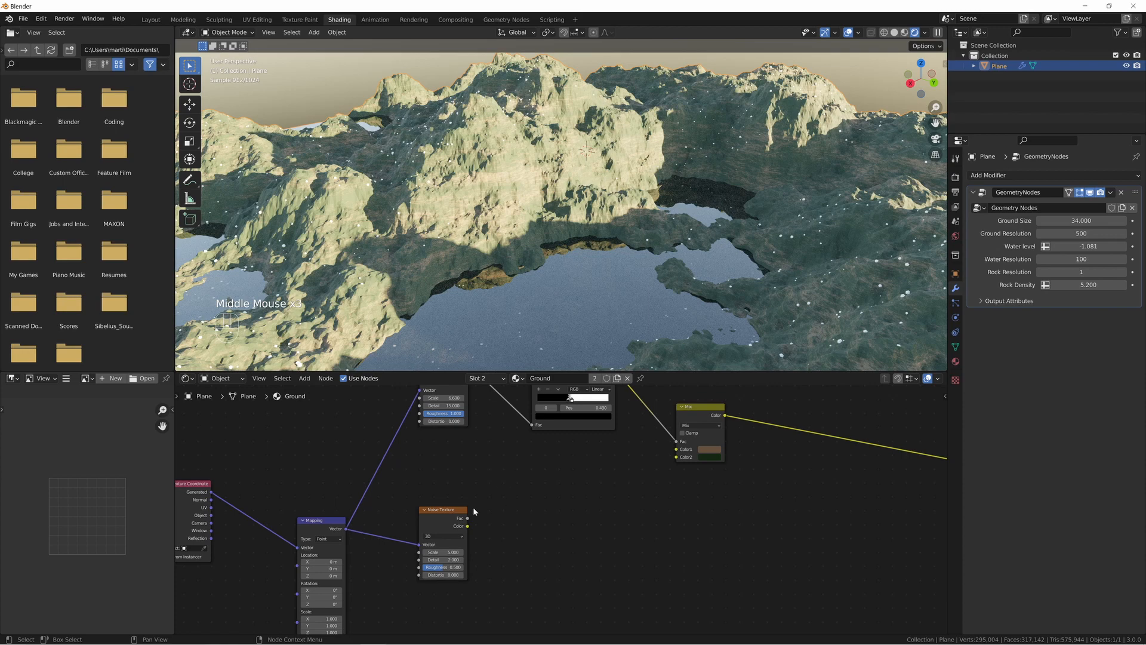
left_click(568, 430)
key("shift+d")
left_click(564, 499)
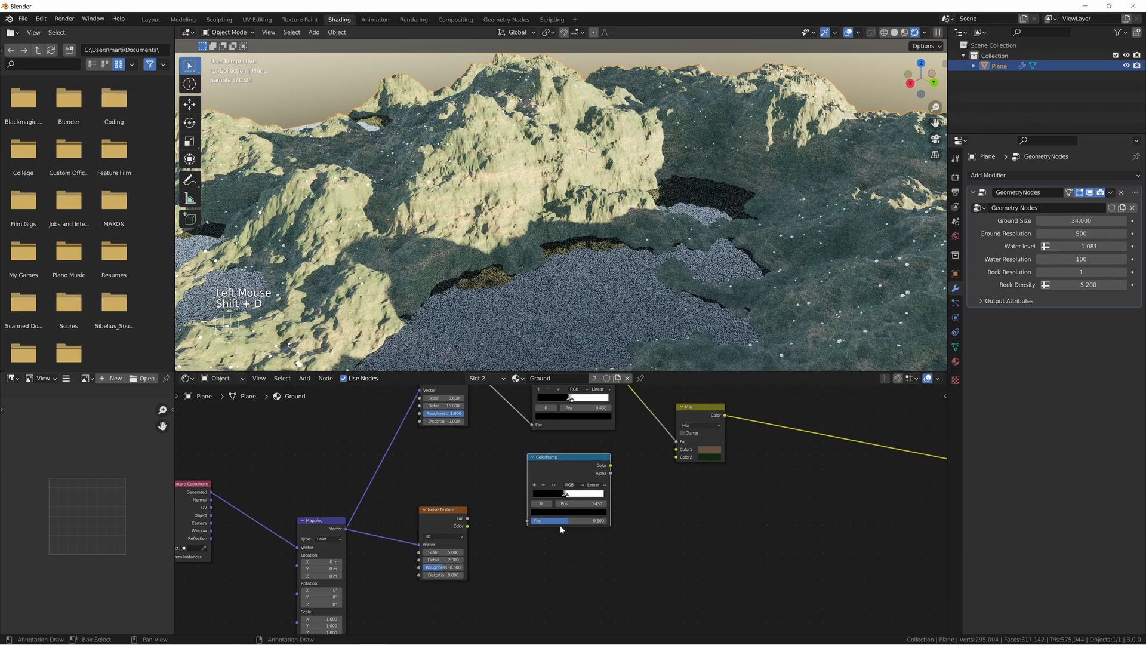
middle_click_drag(474, 534, 571, 539)
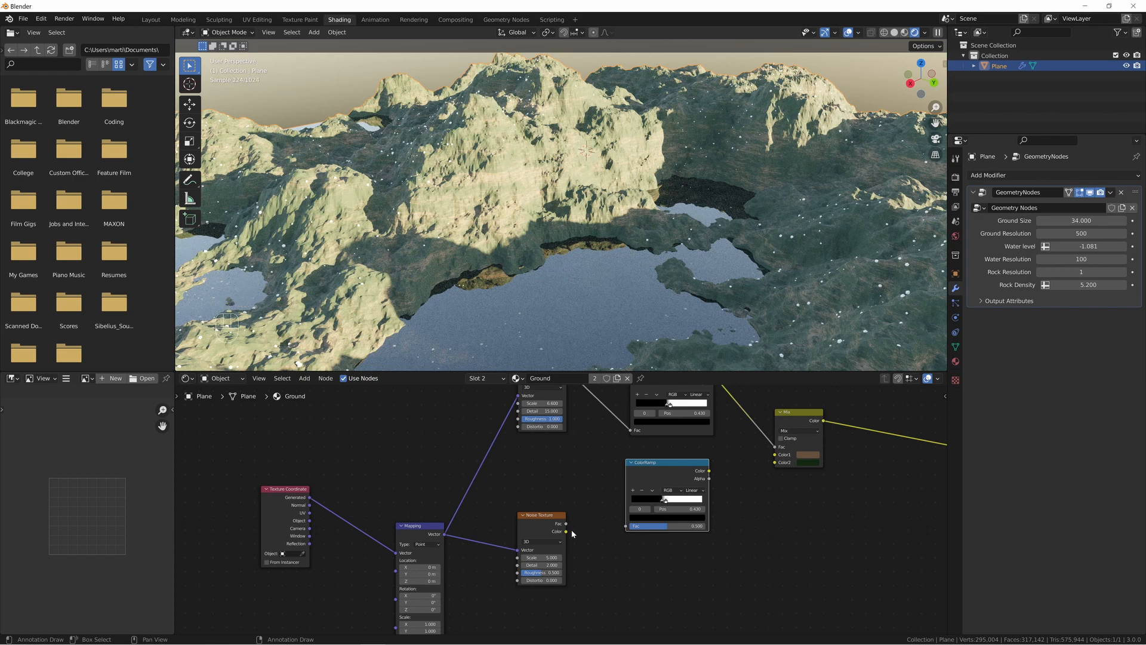
- Duplicate the Mix node and drive the copy's Fac from the lower Noise Texture's Fac through the duplicated ColorRamp
left_click(794, 422)
key("shift+d")
left_click(748, 483)
middle_click_drag(809, 473, 752, 477)
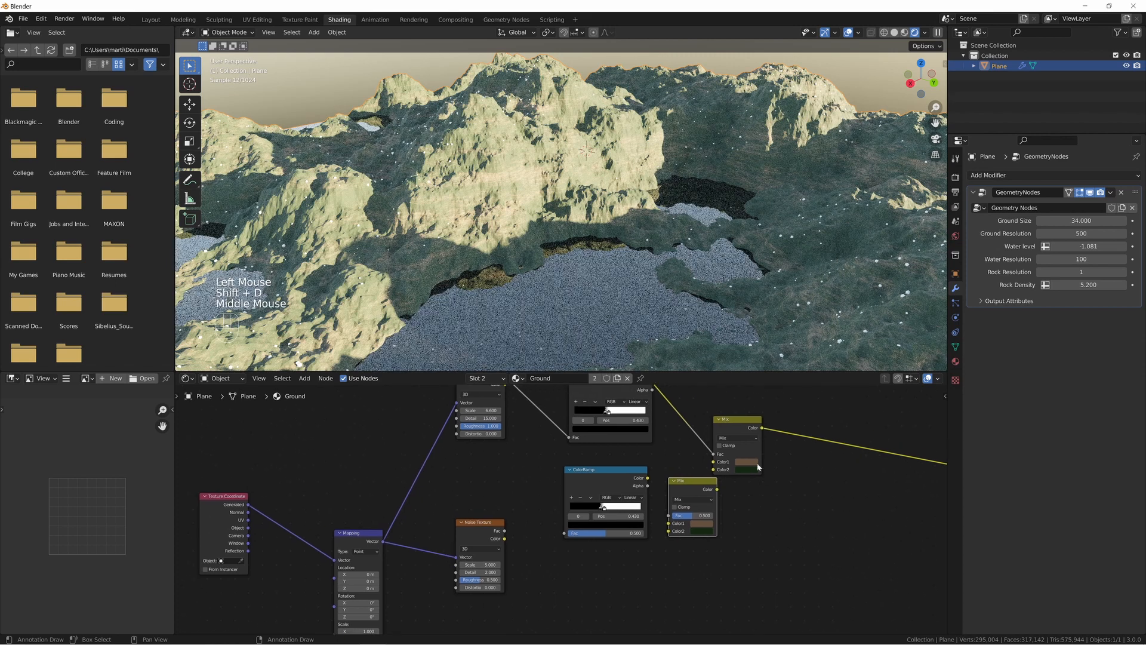
left_click_drag(741, 421, 807, 412)
middle_click_drag(781, 477, 734, 483)
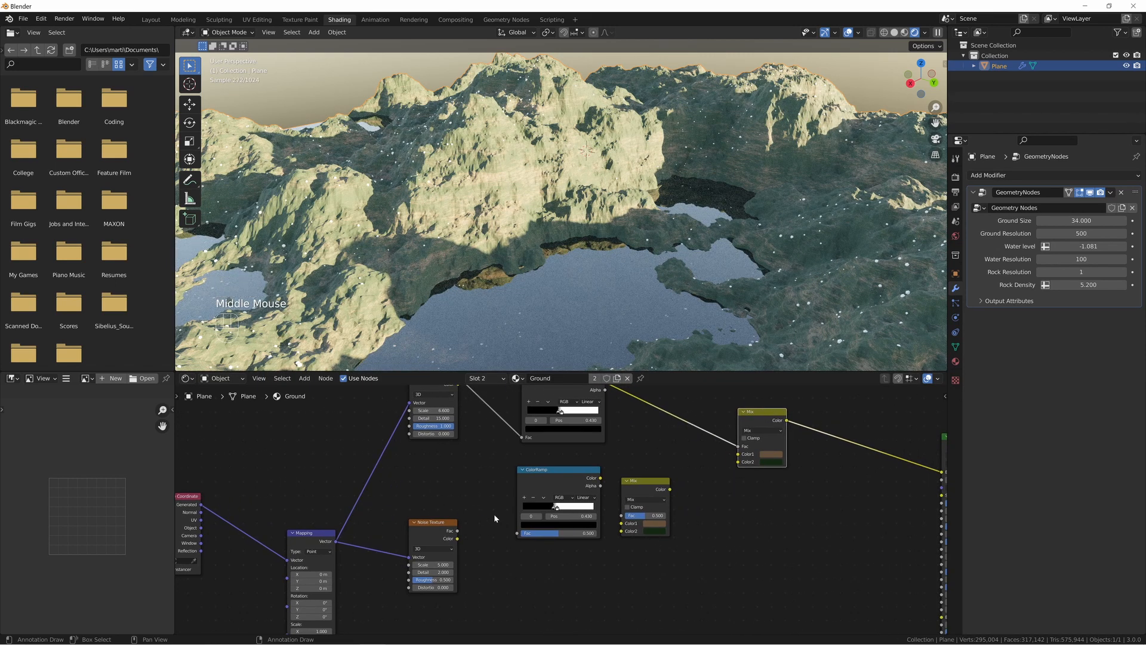
left_click_drag(457, 531, 517, 533)
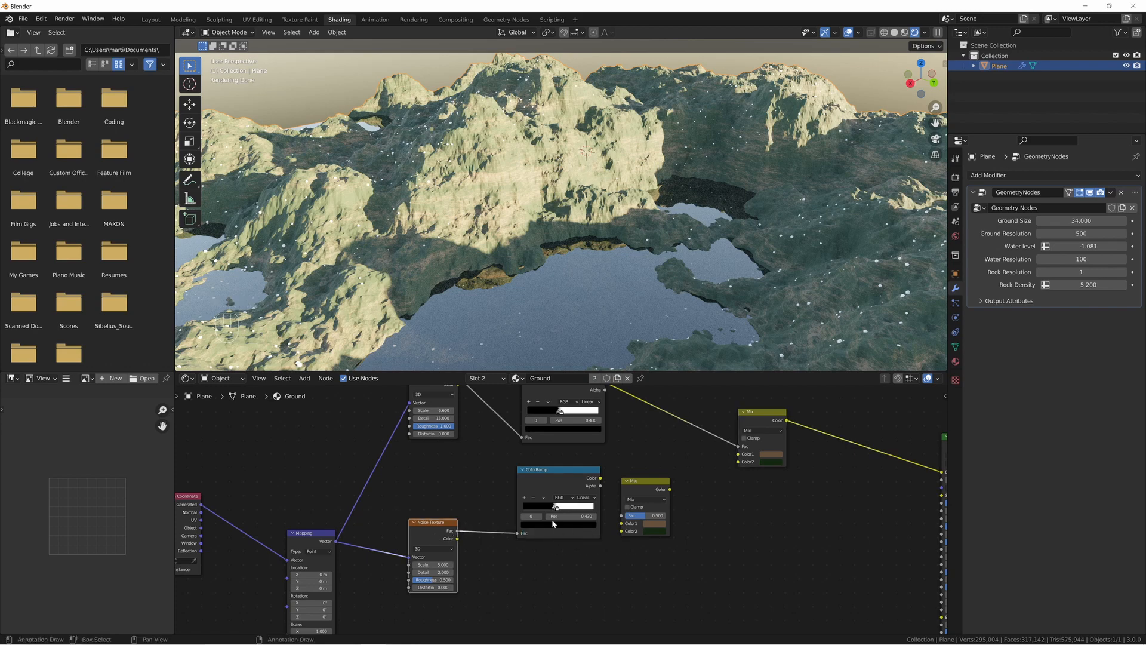
left_click_drag(569, 475, 623, 516)
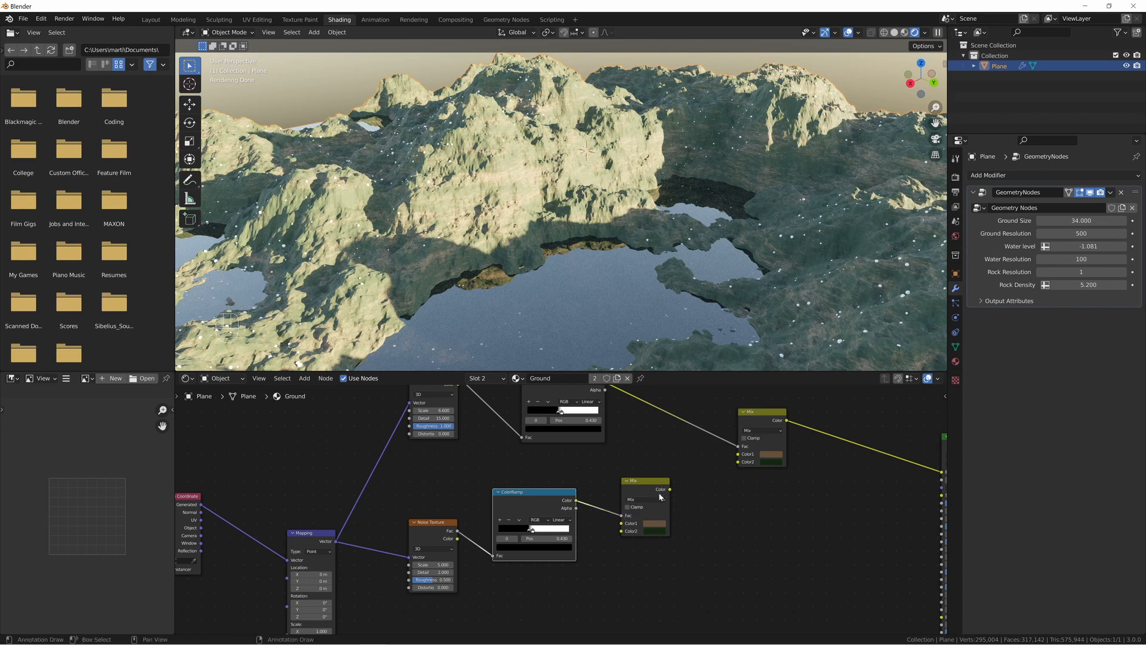
- Copy the new Mix node's brown Color1 into its Color2, and brighten Color1 to a light peach
key("ctrl+c")
key("ctrl+v")
left_click(657, 531)
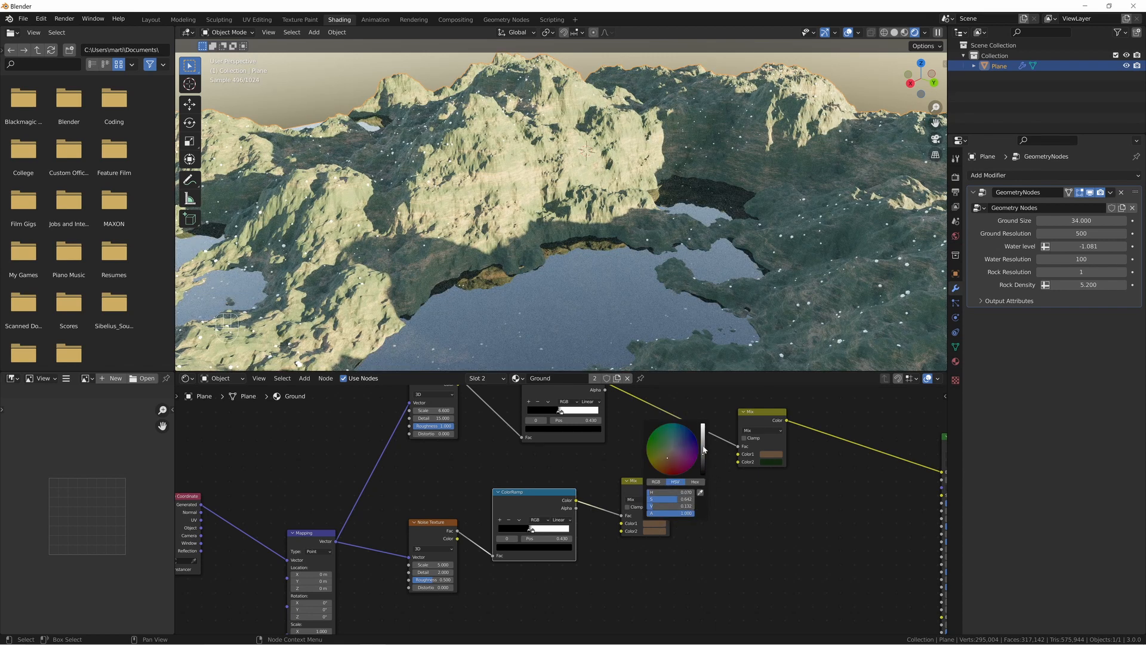
left_click_drag(703, 449, 706, 427)
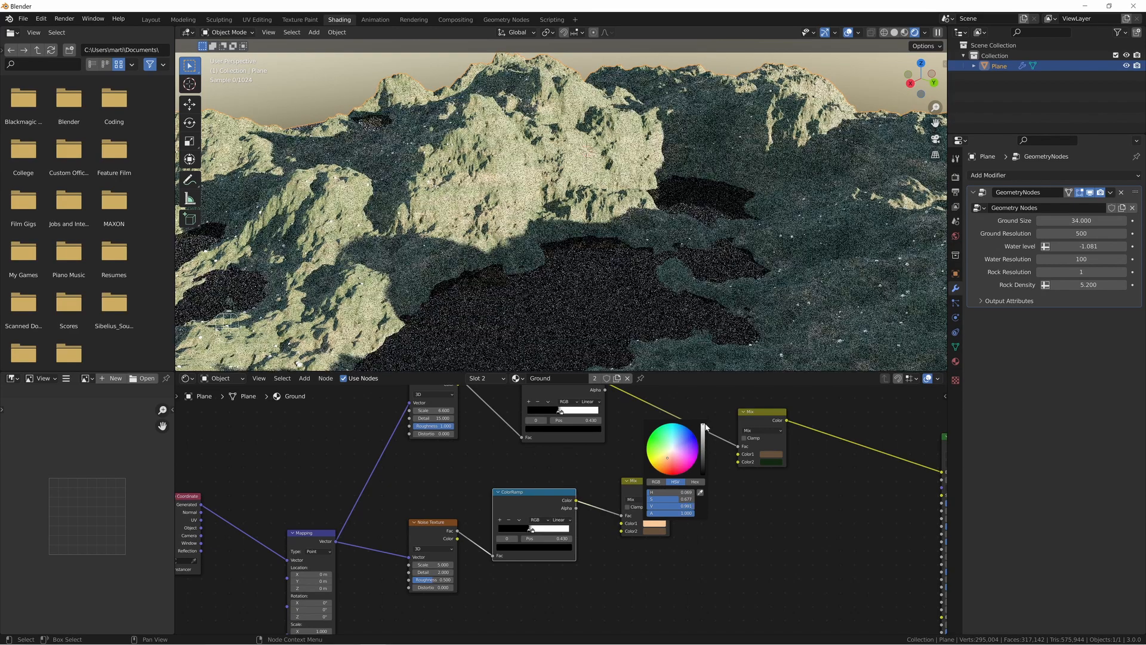
- Connect the new Mix node's Color output to the first Mix node's Color1 and inspect the blended ground around the lake
left_click_drag(670, 489, 746, 458)
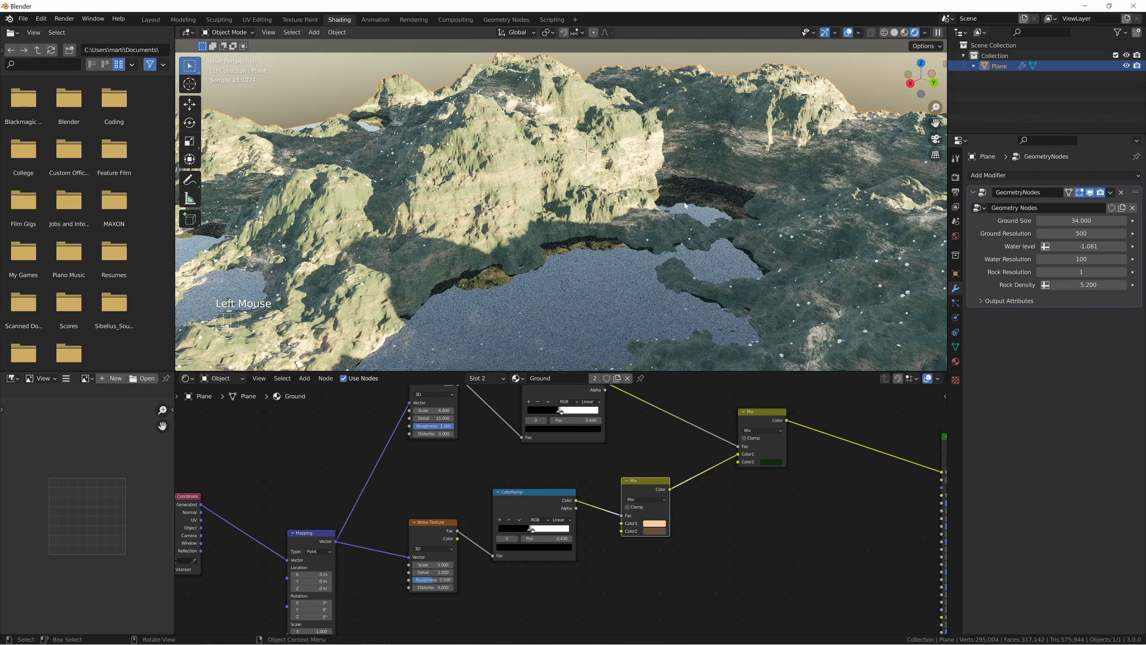
middle_click_drag(274, 550, 408, 500)
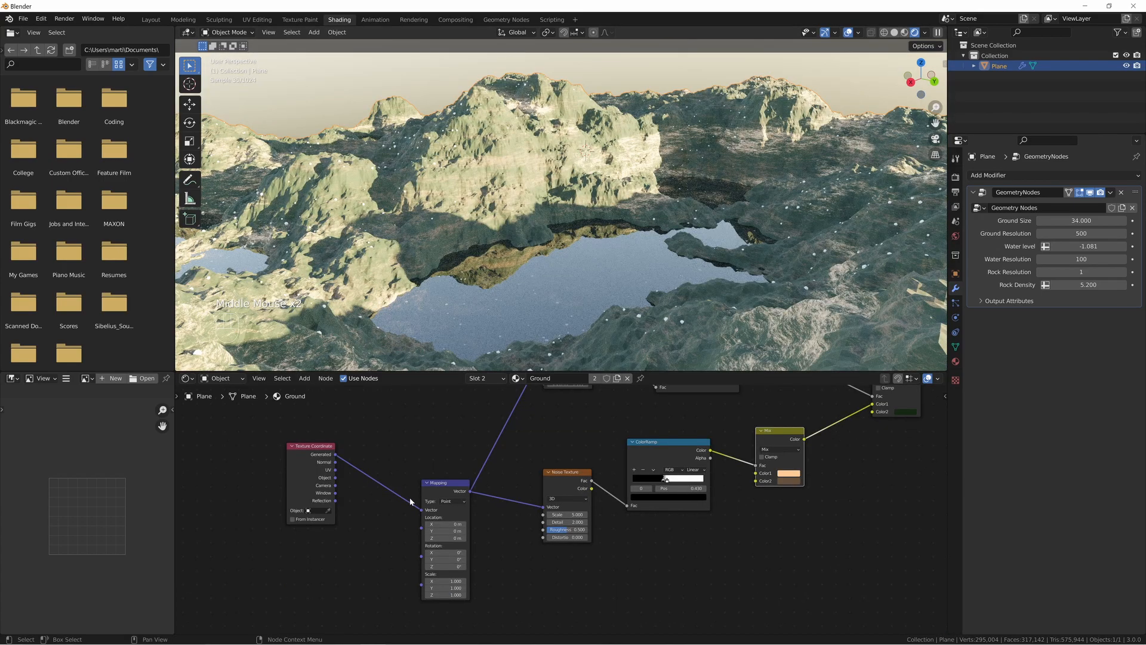
middle_click_drag(573, 215, 597, 269)
middle_click_drag(746, 513, 393, 549)
scroll(609, 256, "up", 1)
middle_click_drag(609, 257, 623, 263)
left_click(633, 72)
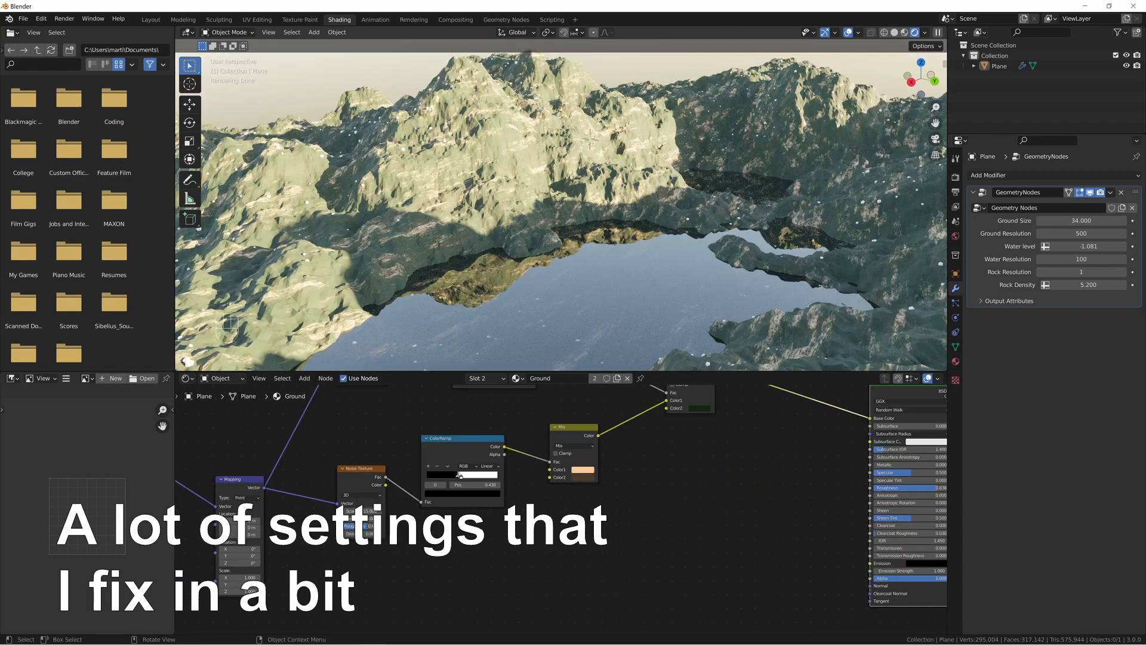
- Raise the Principled BSDF's Roughness slightly and add a Gradient Texture node below the lower ColorRamp
middle_click_drag(716, 513, 666, 493)
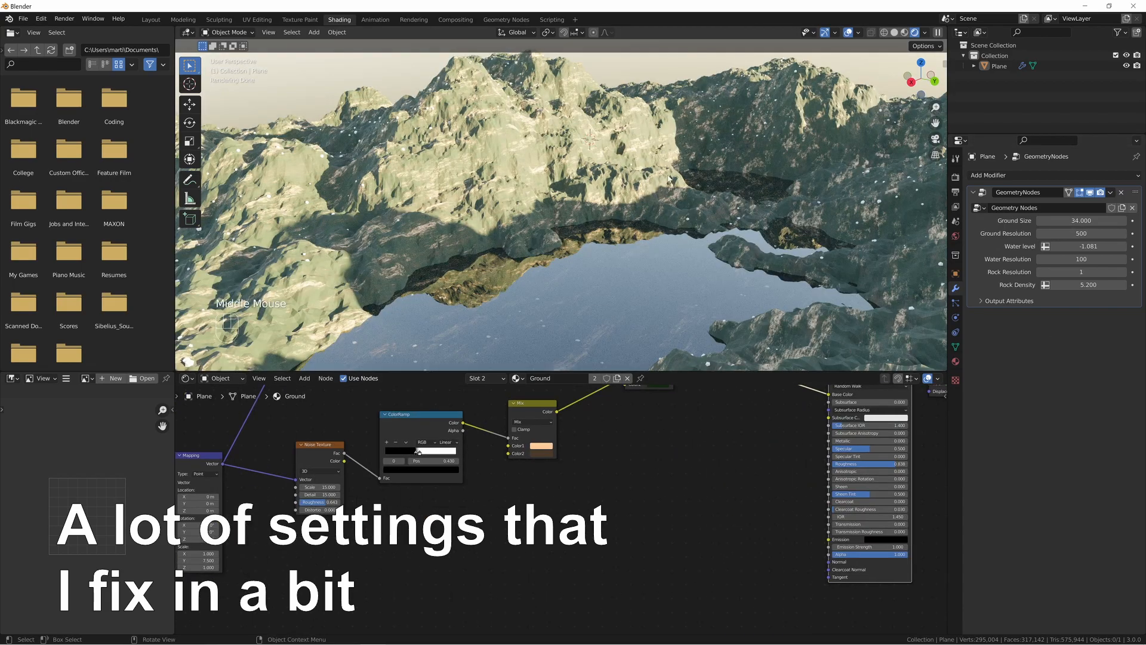
mouse_move(869, 467)
left_mouse_down()
mouse_move(843, 467)
mouse_move(871, 466)
left_mouse_up()
key("shift+a")
left_click(670, 527)
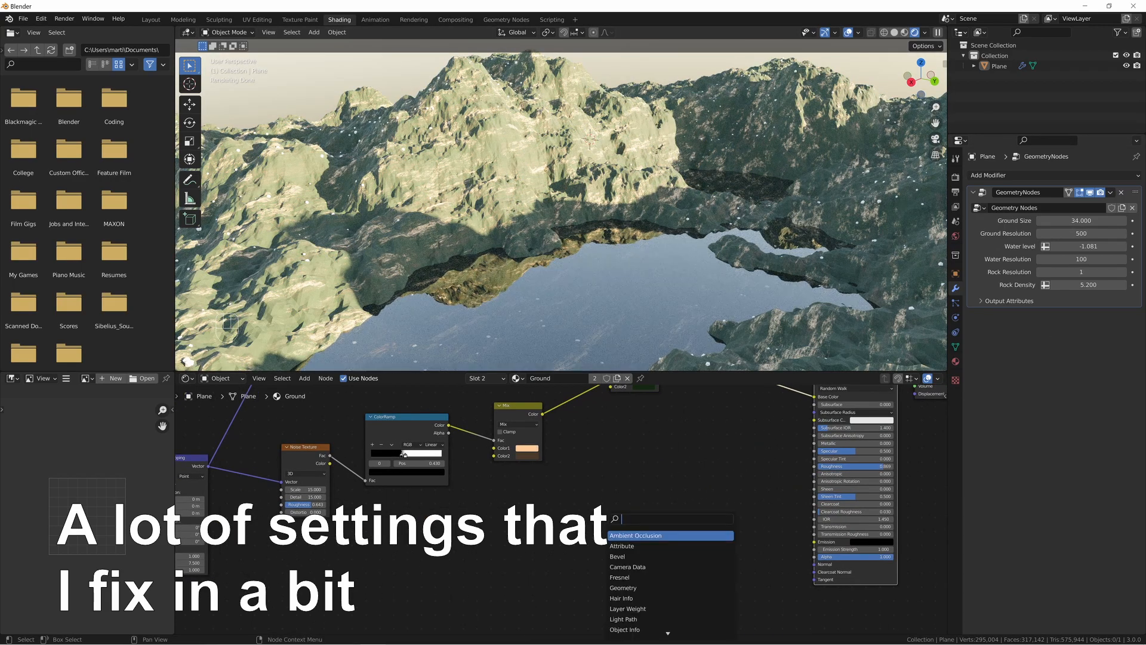
key("BackSpace")
key("BackSpace")
key("BackSpace")
key("BackSpace")
type("grad")
key("Return")
left_click(375, 566)
- Save the scene in the Blender documents folder as "Landscape Tutorial"
key("ctrl+s")
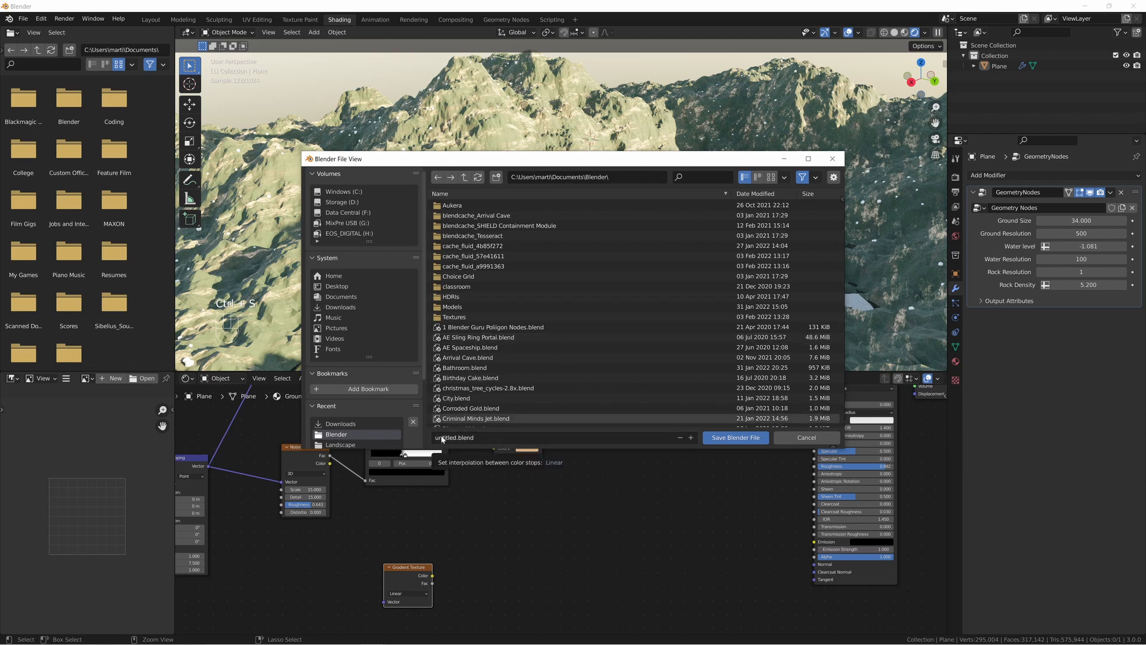
left_click(444, 441)
left_click(443, 438)
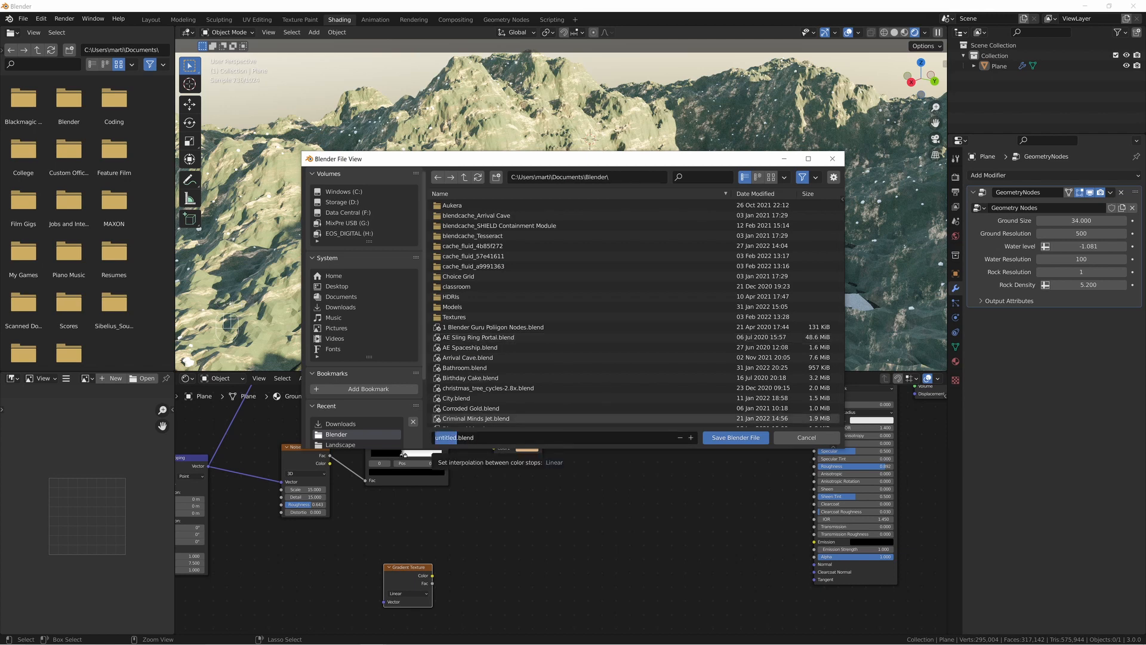
key("BackSpace")
key("BackSpace")
key("Delete")
key("Delete")
key("Delete")
key("Delete")
key("Delete")
key("Delete")
type("Landscape Tutorial")
key("Return")
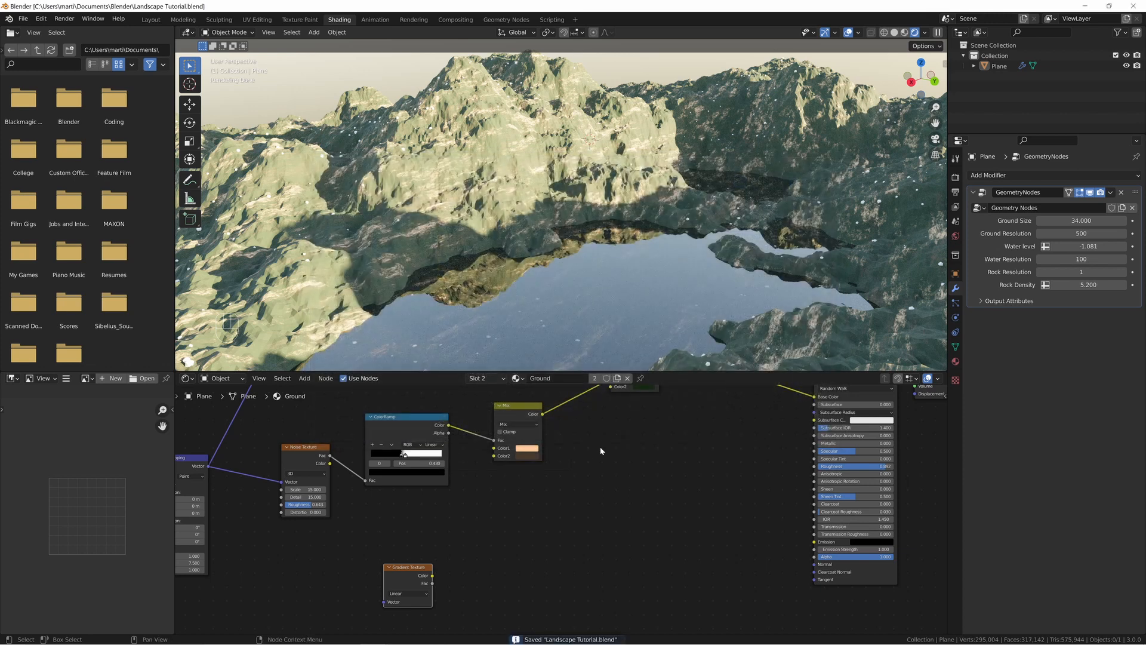
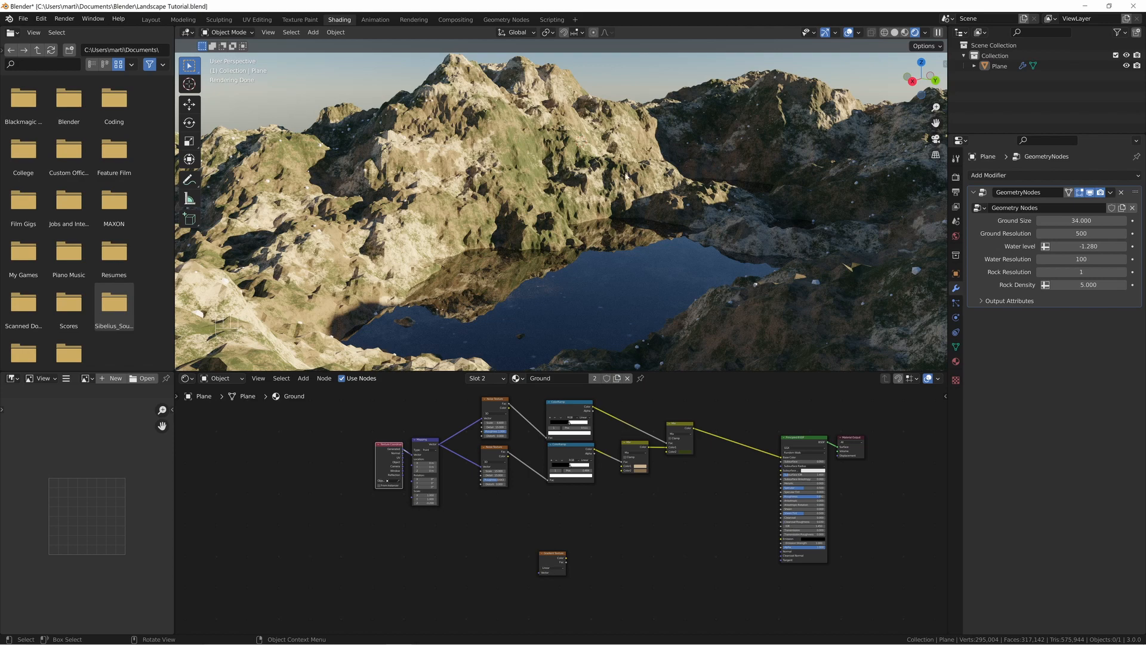
- Try a different Z Scale on the Ground material's Mapping node and set it back to -0.2
scroll(531, 479, "up", 3)
middle_click_drag(531, 478, 640, 532)
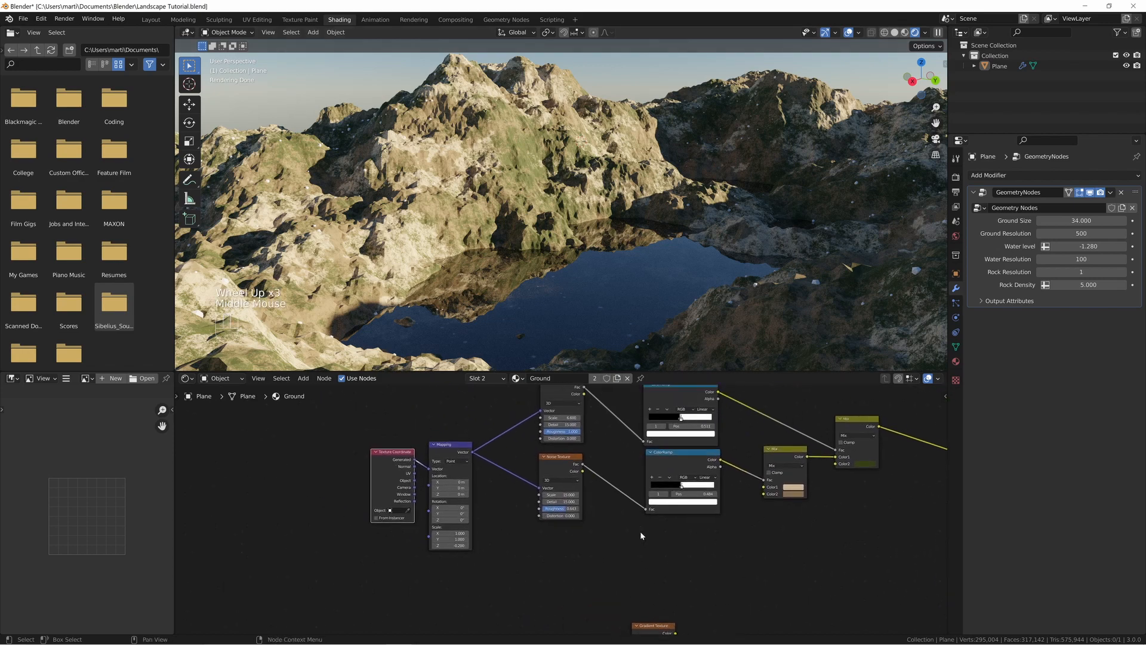
scroll(518, 528, "up", 2)
scroll(519, 528, "up", 1)
middle_click_drag(472, 509, 418, 524)
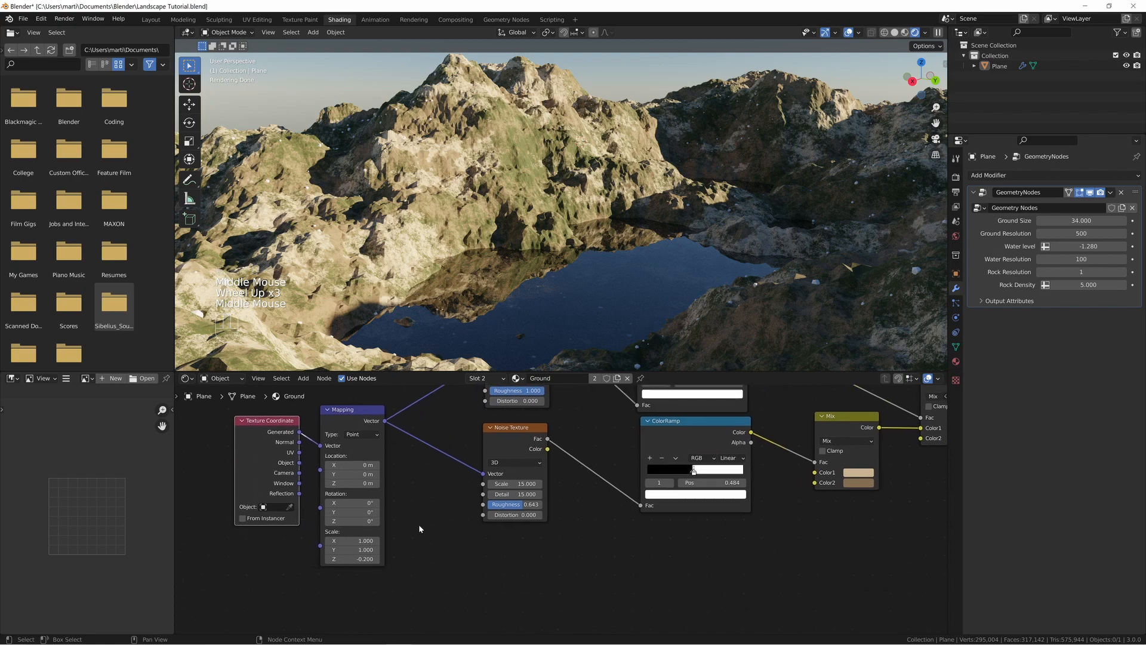
left_click_drag(360, 558, 385, 559, "shift")
left_click(360, 559)
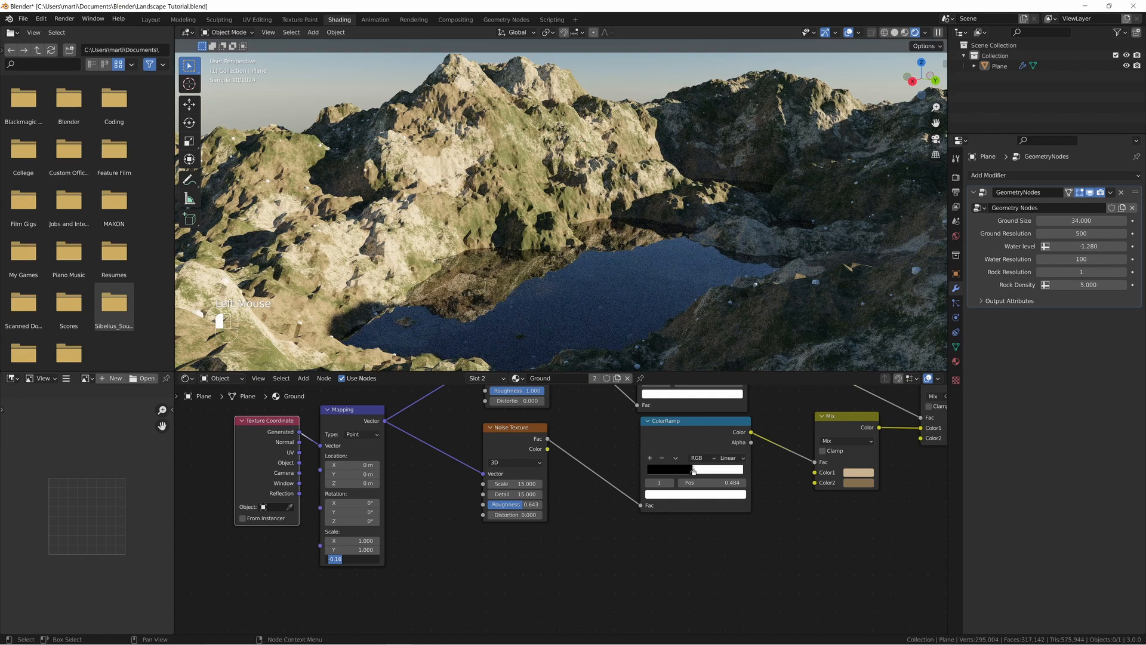
type("-0.2")
key("Return")
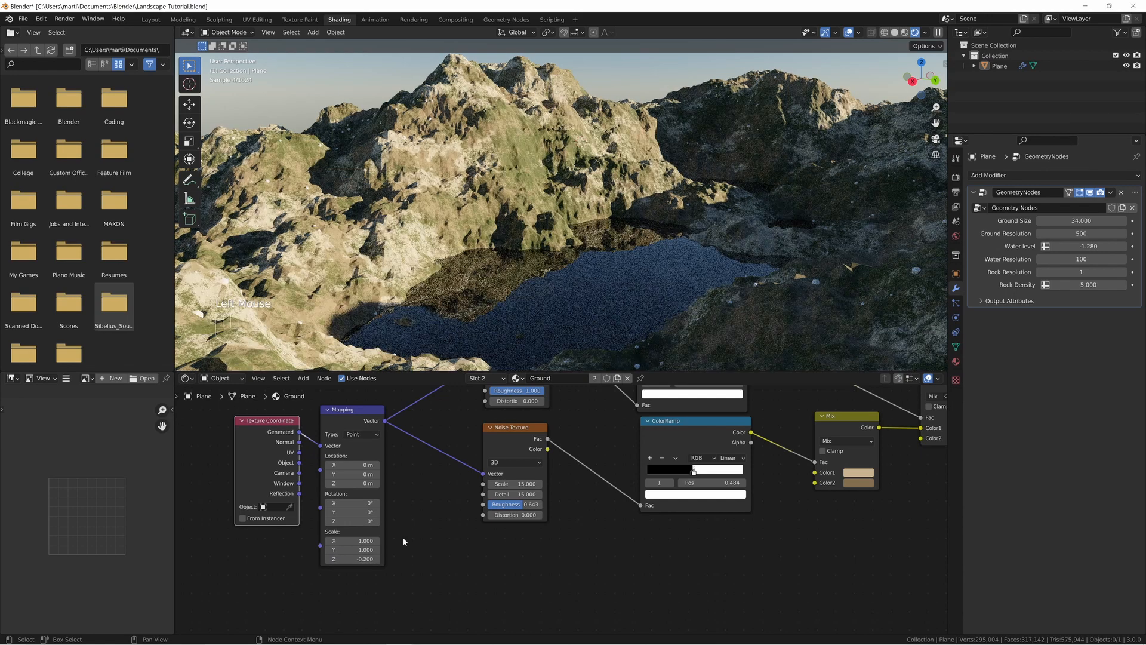
middle_click_drag(429, 484, 220, 526)
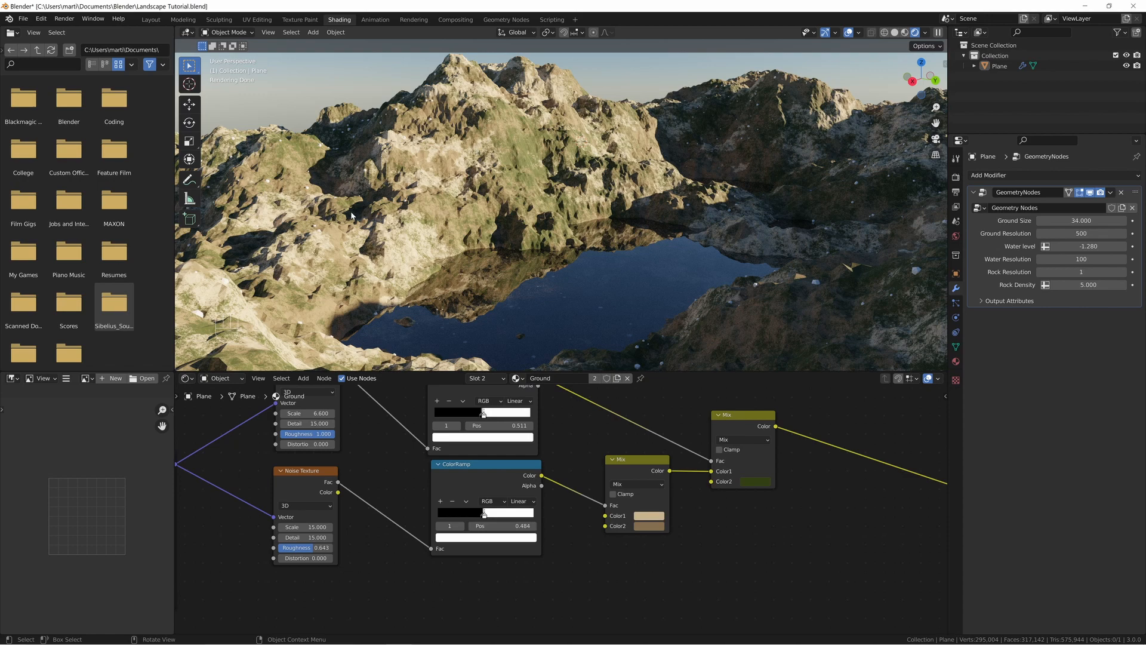
- Switch the shader editor to the World nodes and bring the Sky Texture and Background settings into close view
left_click(220, 378)
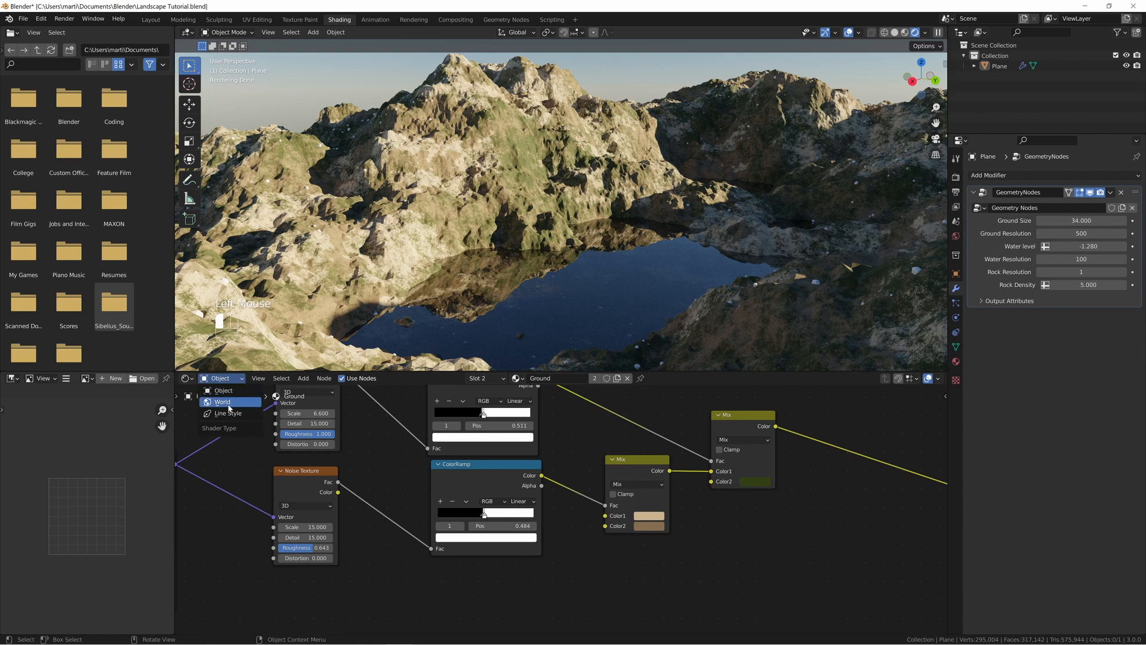
left_click(225, 402)
middle_click_drag(635, 481, 223, 461)
scroll(307, 469, "up", 2)
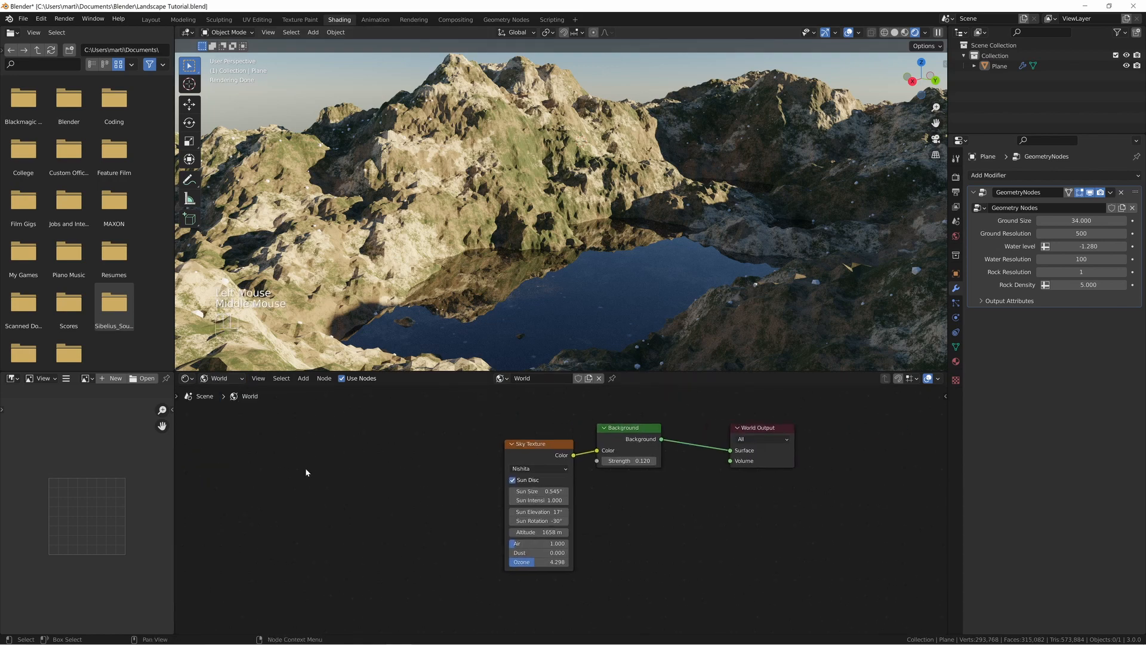
middle_click_drag(425, 483, 411, 492)
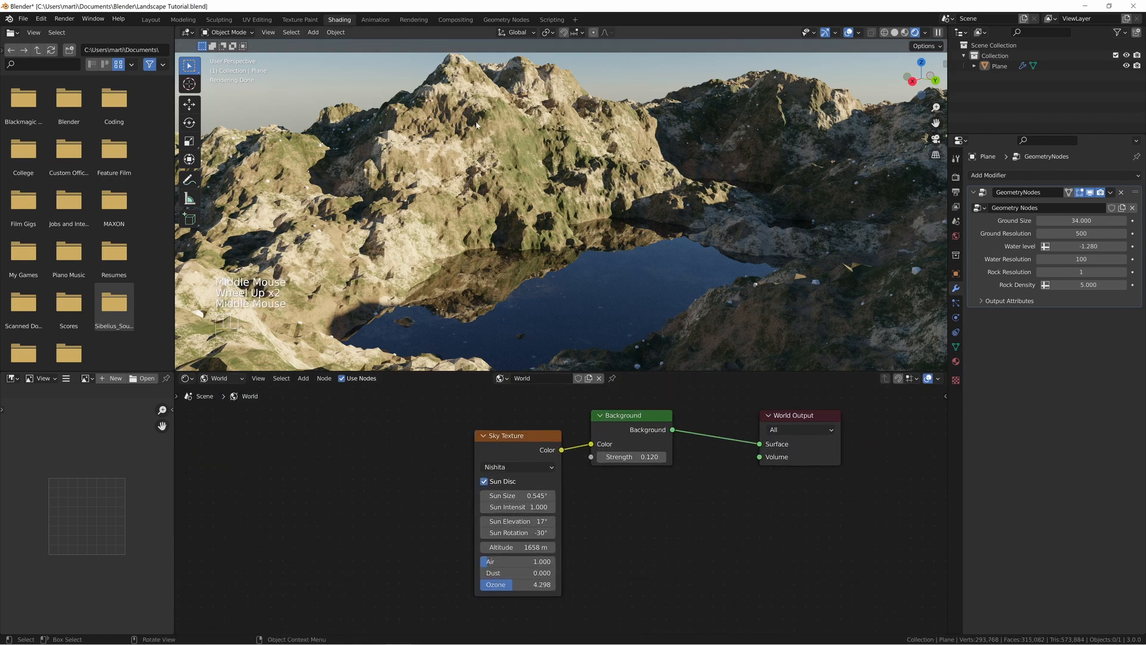
- Try world Background Strength values of 1 and 0.1, and undo both changes
left_click(631, 456)
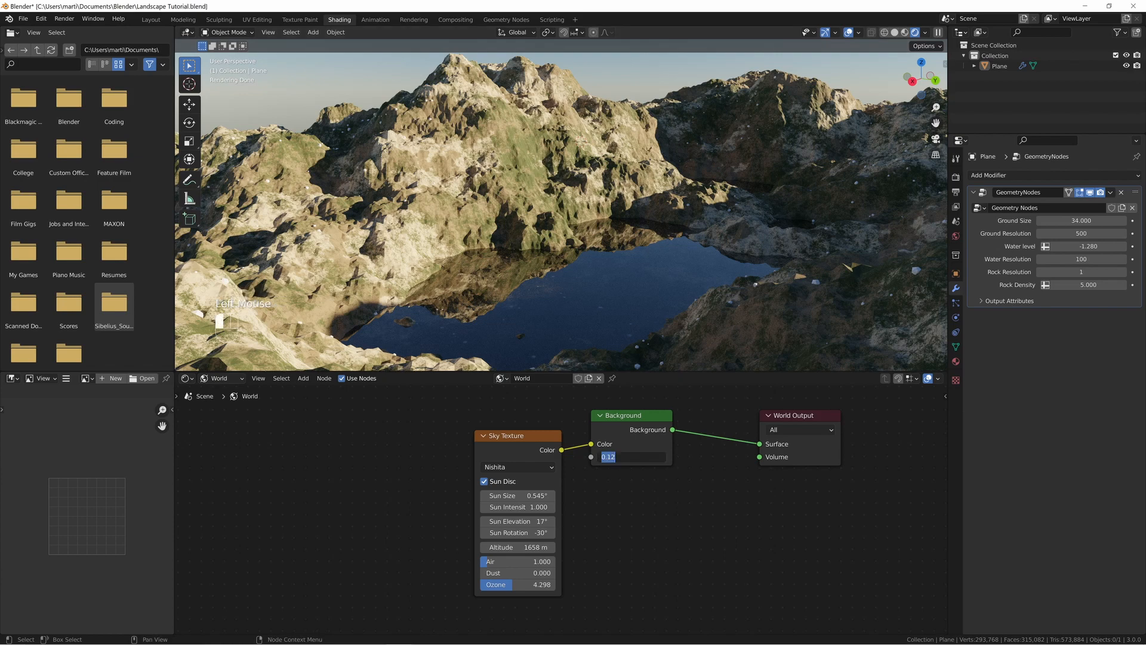
type("1")
key("Return")
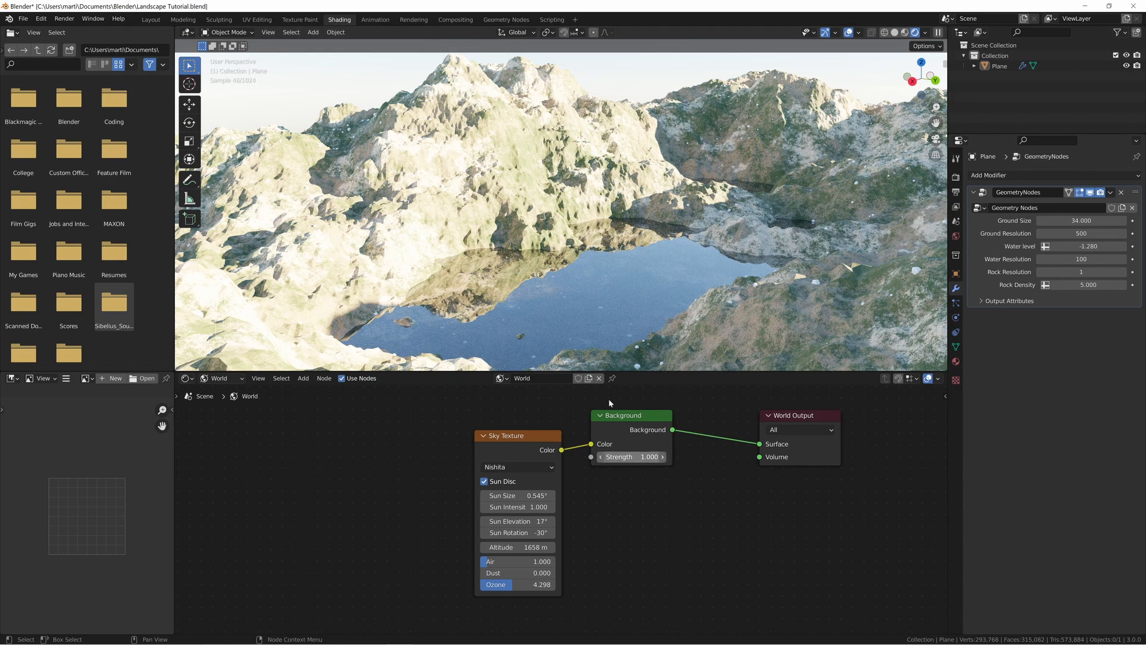
left_click(647, 457)
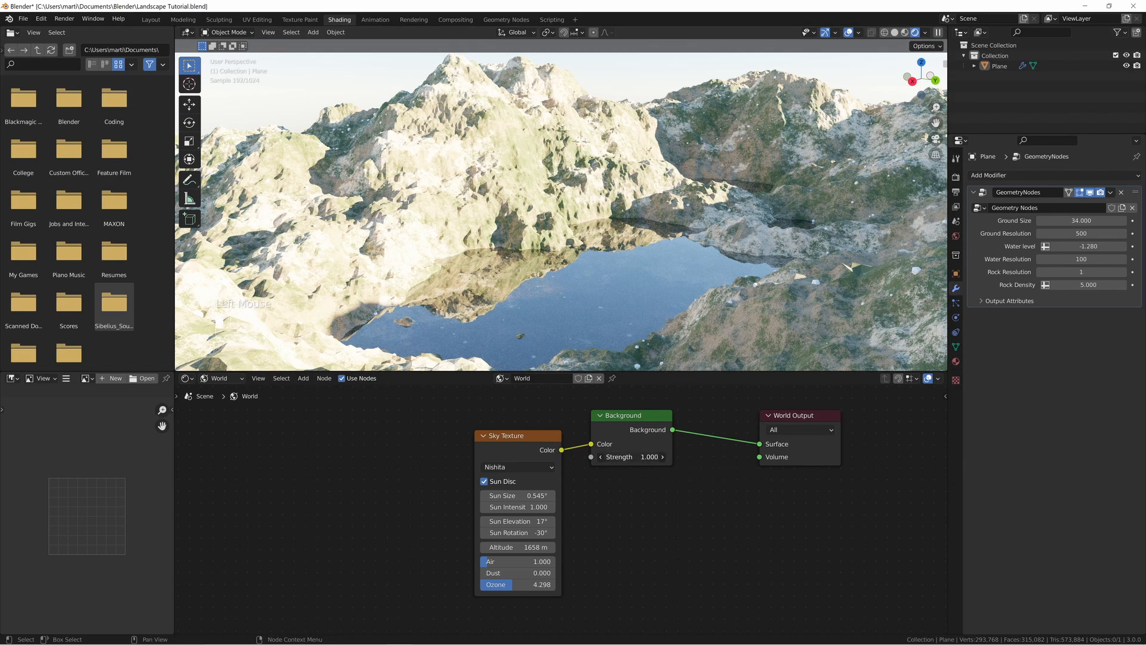
type("0.1")
key("Return")
key("ctrl+z")
key("ctrl+z")
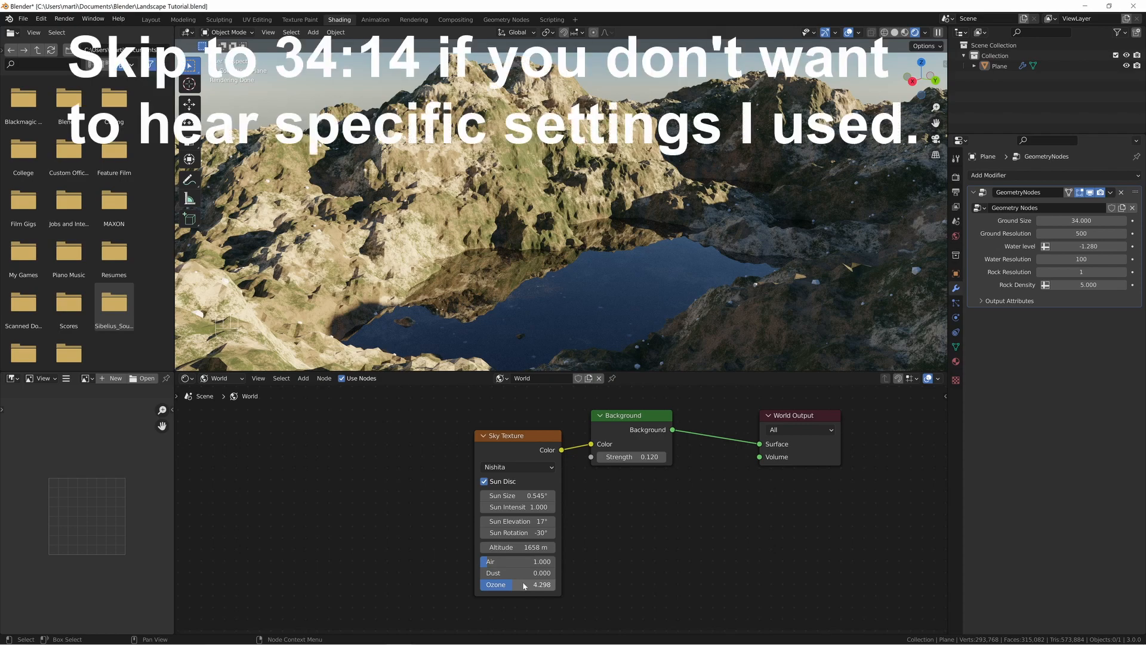
- Reset the Sky Texture's Ozone to its default, compare the sky above the terrain, and undo the reset
key("BackSpace")
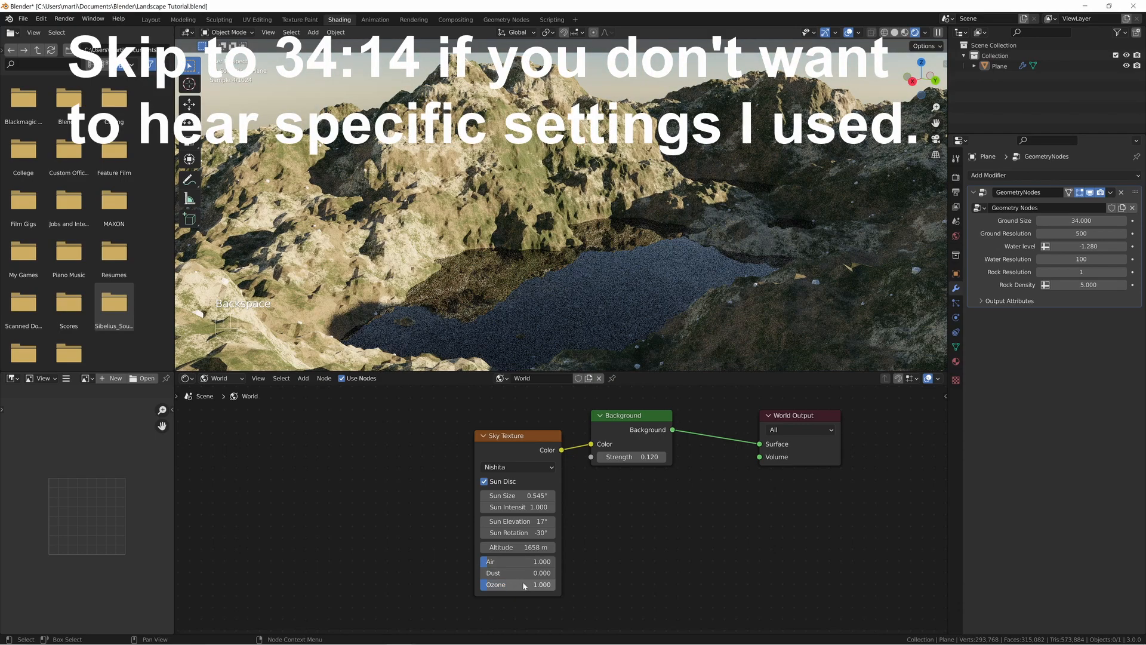
middle_click_drag(418, 288, 454, 281)
middle_click_drag(629, 143, 616, 186)
scroll(631, 152, "down", 3)
key("ctrl+z")
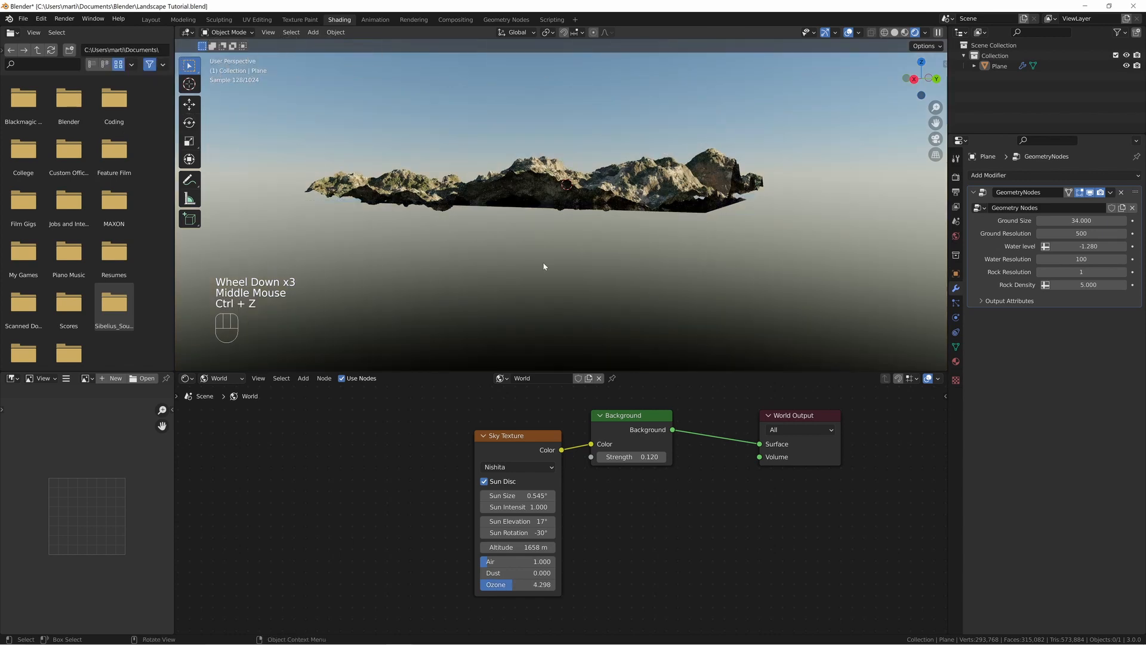
- Try a lower Altitude on the Sky Texture, check the horizon around the terrain, and restore it to 1658 m
middle_click_drag(545, 267, 600, 224)
middle_click_drag(632, 127, 643, 110)
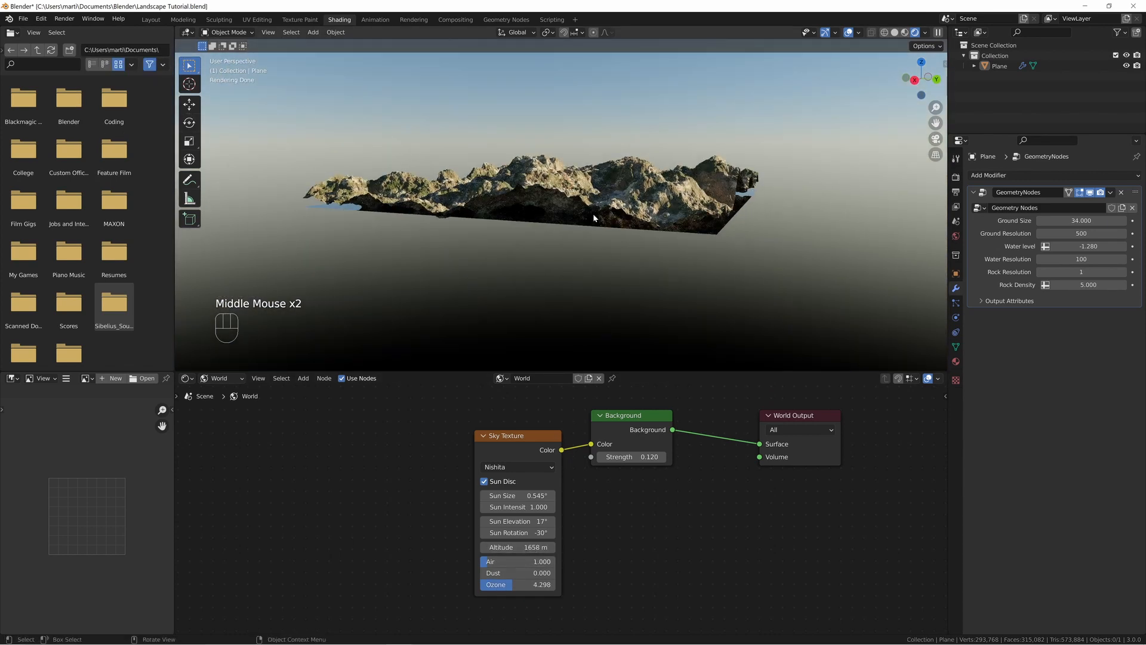
scroll(615, 209, "up", 3)
middle_click_drag(632, 204, 667, 233)
scroll(668, 239, "up", 1)
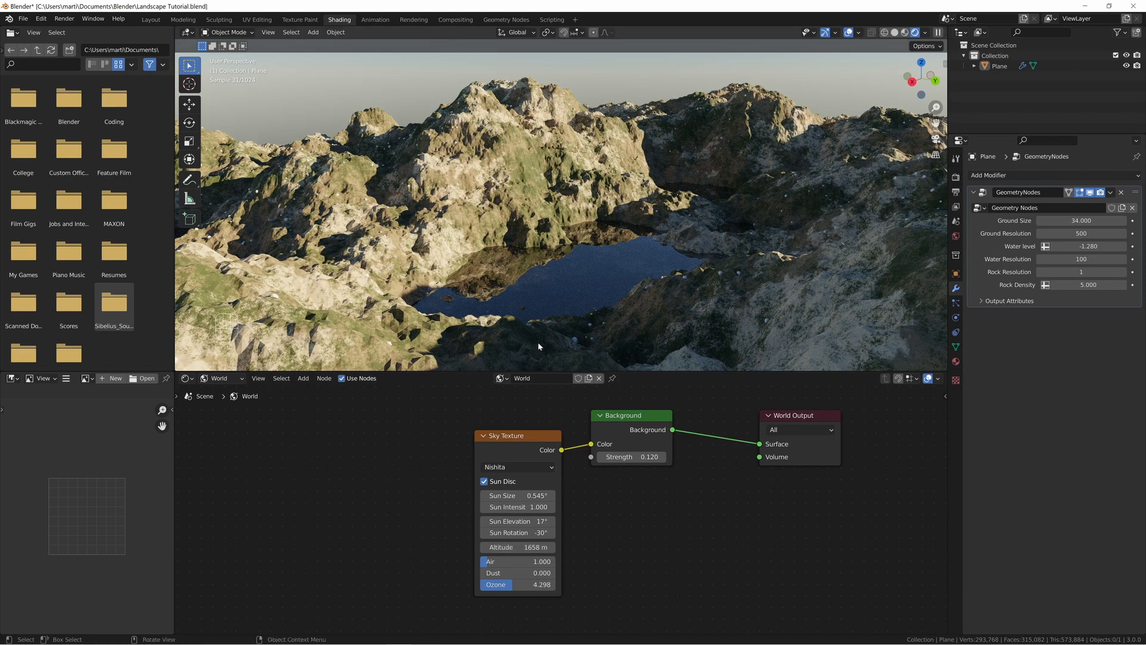
scroll(539, 342, "down", 3)
mouse_move(518, 548)
left_mouse_down()
mouse_move(486, 548)
mouse_move(502, 546)
left_mouse_up()
middle_click_drag(528, 123, 535, 116)
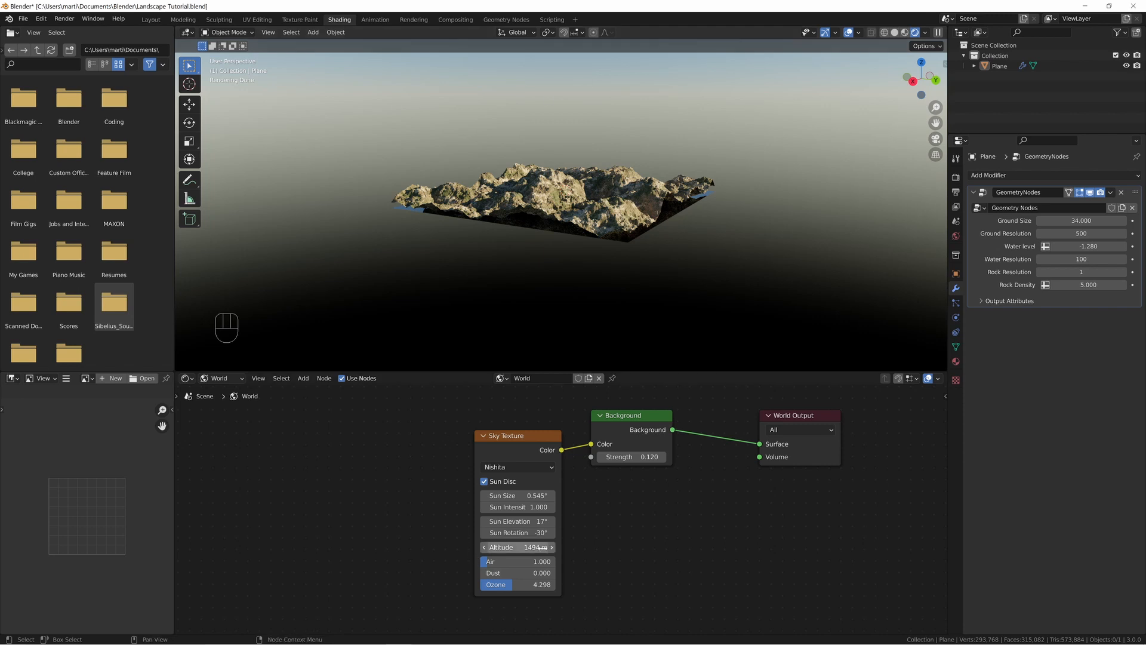
mouse_move(518, 547)
left_mouse_down()
mouse_move(555, 547)
mouse_move(496, 547)
mouse_move(528, 547)
left_mouse_up()
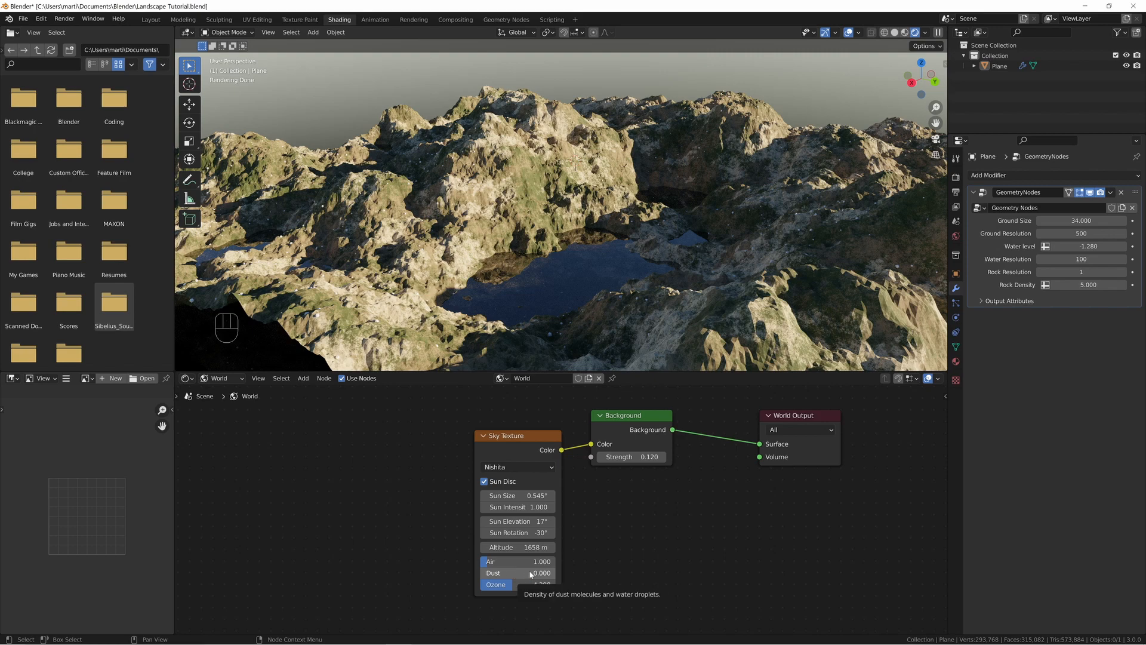
- Reset the Sky Texture's Dust to its default, undo the reset, and return to the close lake view
scroll(597, 253, "down", 2)
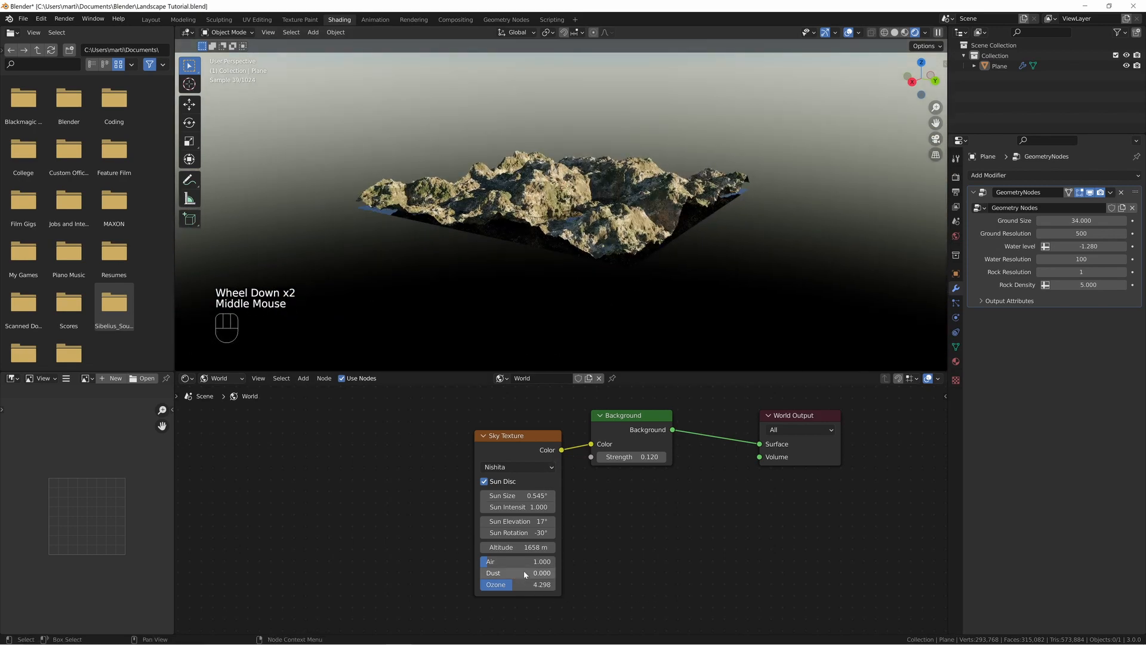
key("BackSpace")
mouse_move(603, 286)
middle_mouse_down()
mouse_move(622, 258)
mouse_move(604, 264)
middle_mouse_up()
key("ctrl+z")
scroll(661, 218, "up", 2)
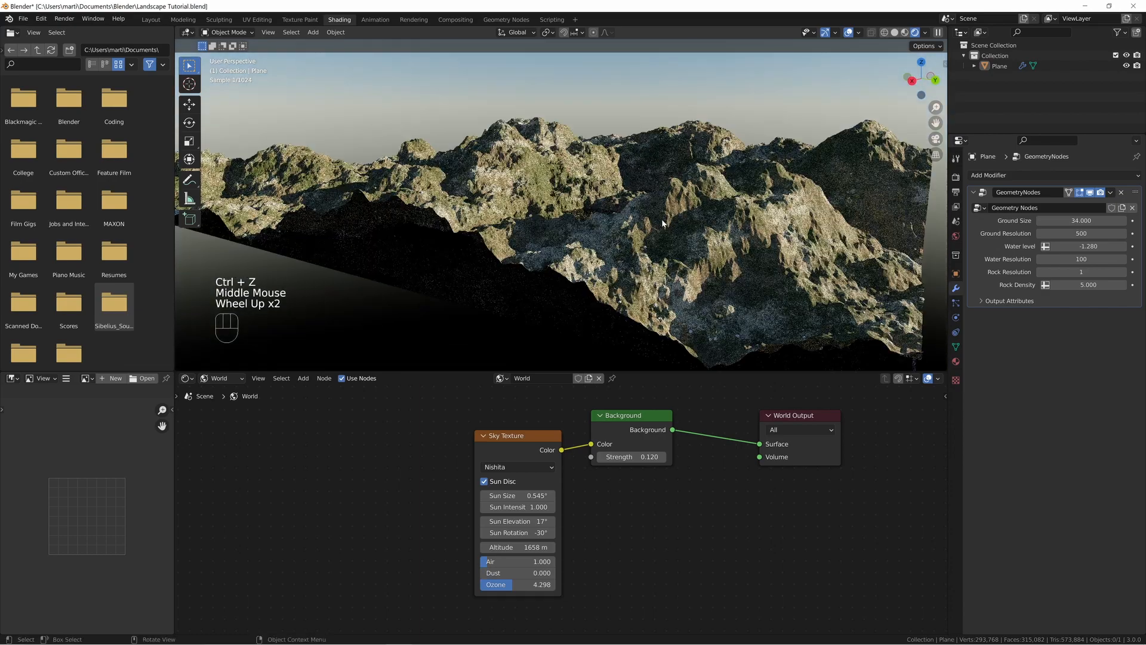
middle_click_drag(662, 218, 454, 278)
scroll(653, 249, "up", 3)
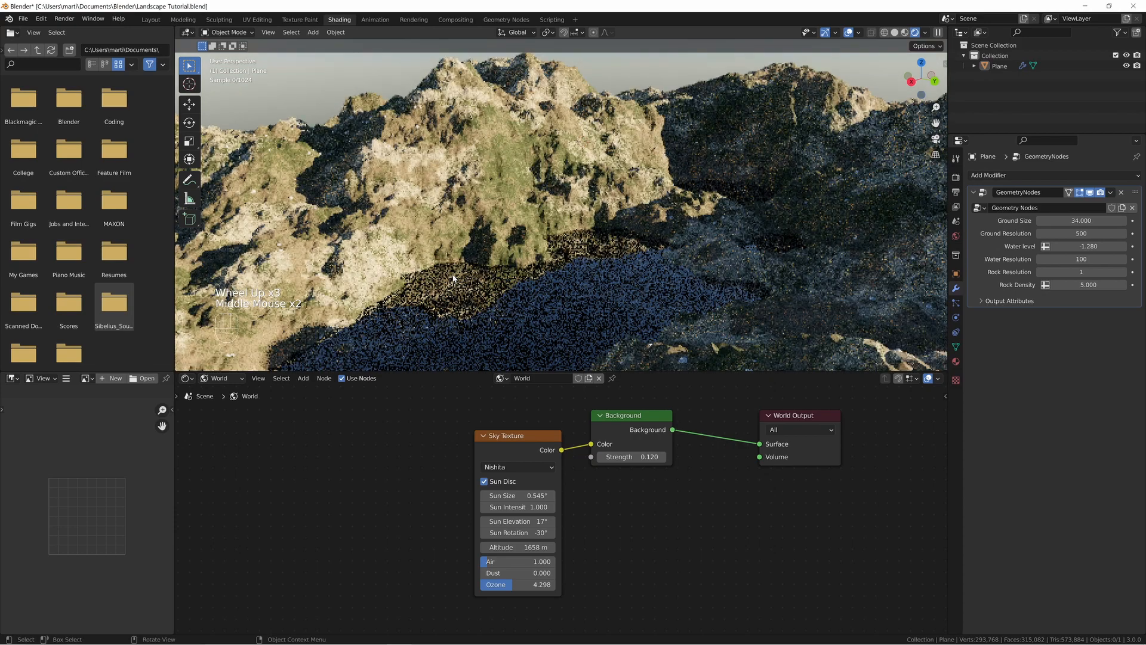
- Return to the Ground object material and inspect the HSV values of Color2 in both Mix nodes
left_click(224, 378)
left_click(227, 392)
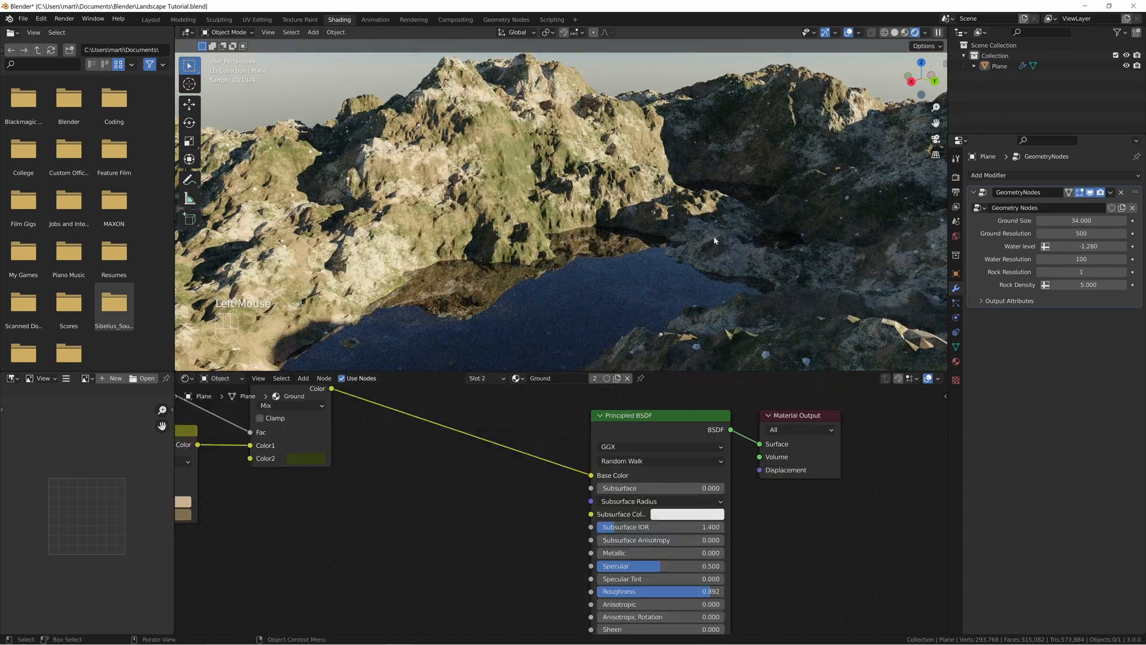
middle_click_drag(311, 461, 660, 488)
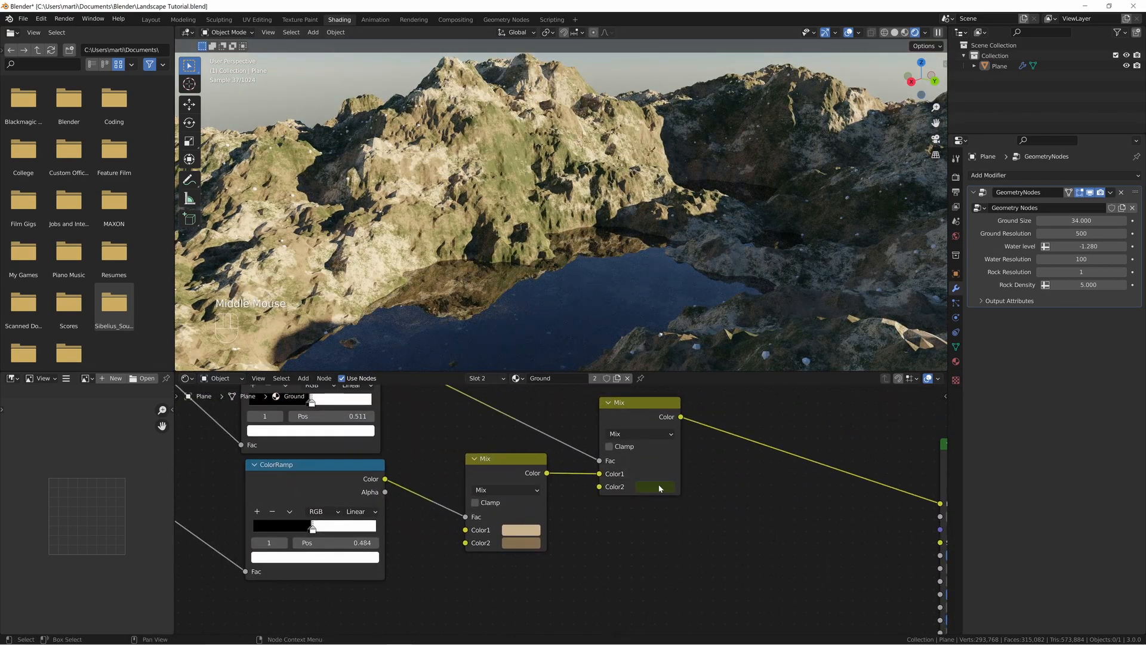
left_click(648, 488)
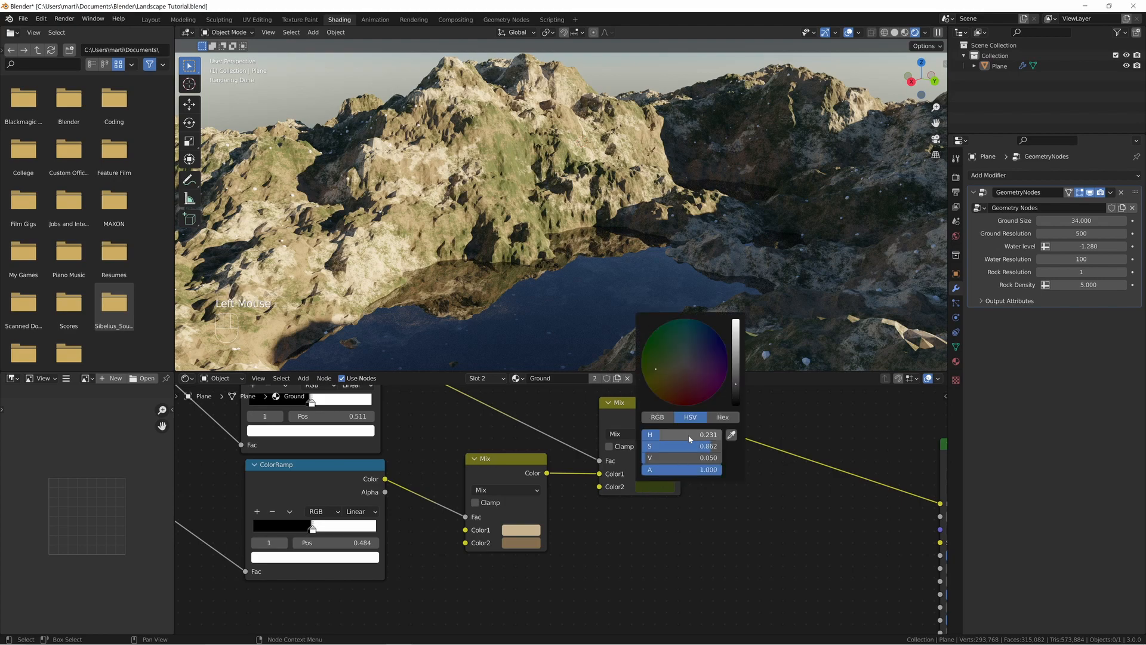
left_click(517, 543)
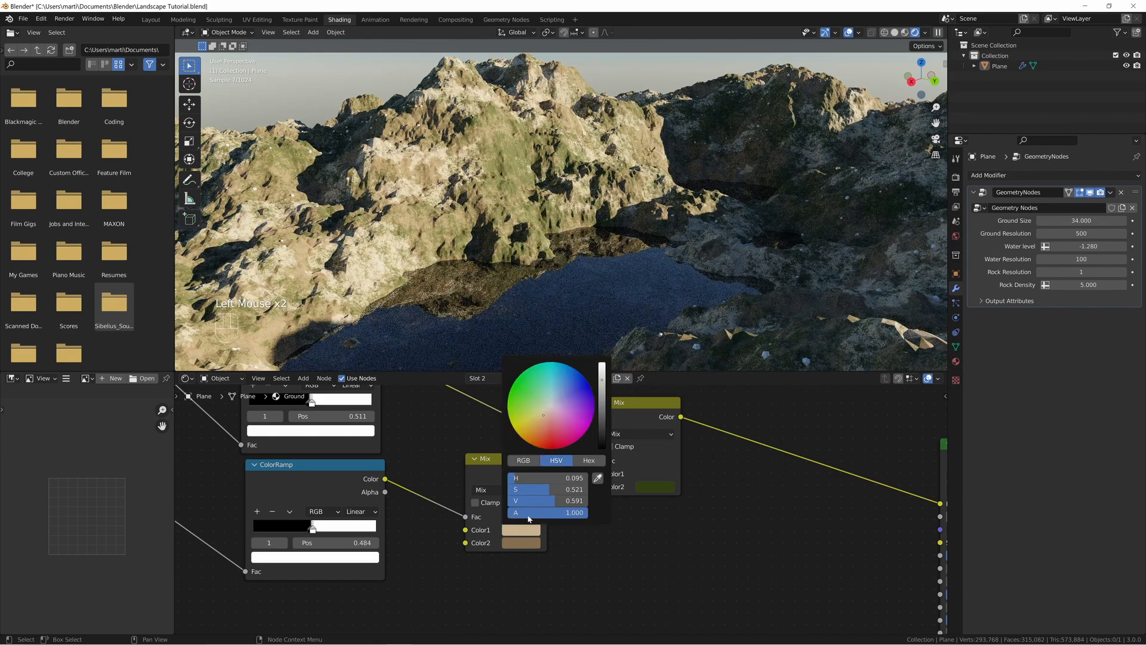
left_click(522, 543)
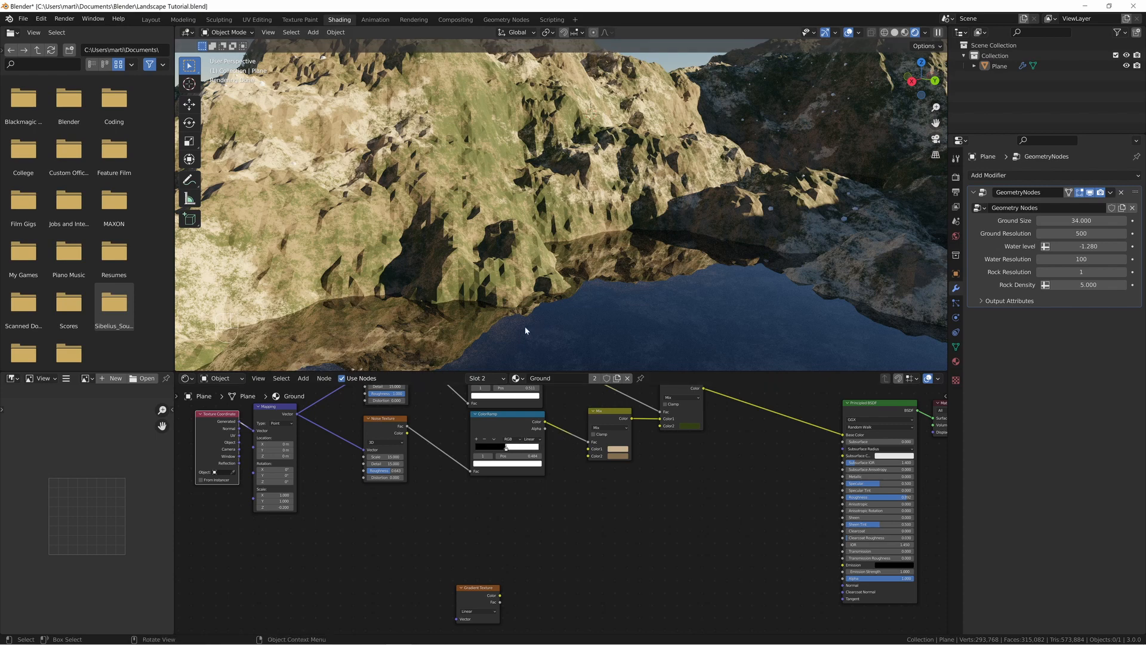
- Move the unconnected Gradient Texture node up, just beneath the lower ColorRamp
scroll(594, 325, "down", 5)
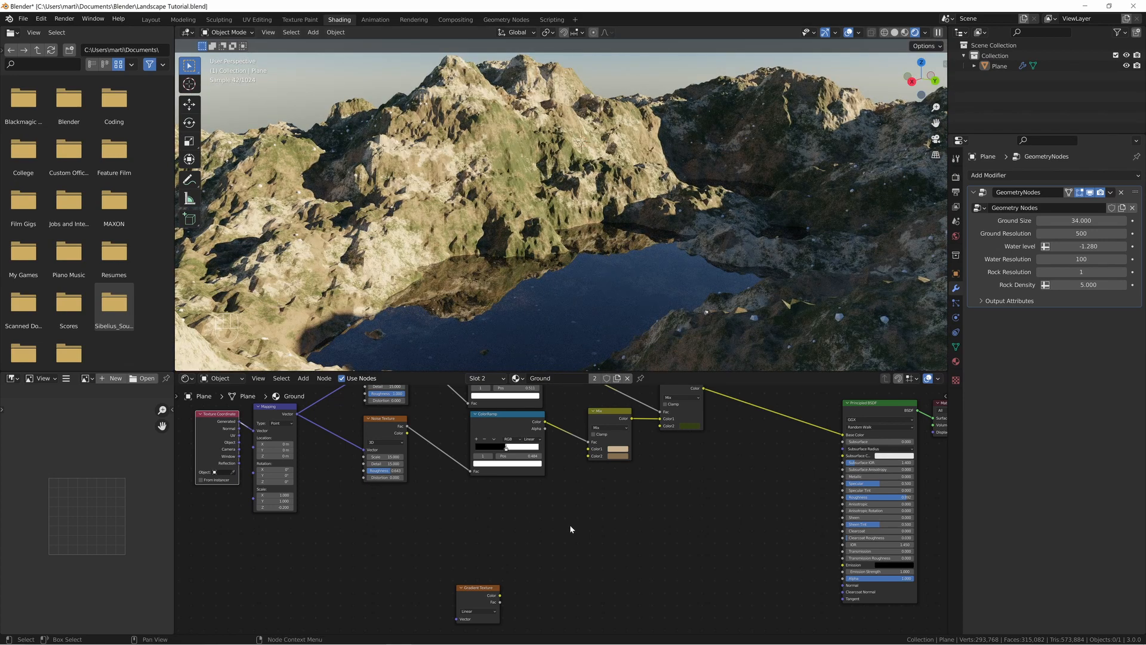
left_click_drag(479, 593, 514, 517)
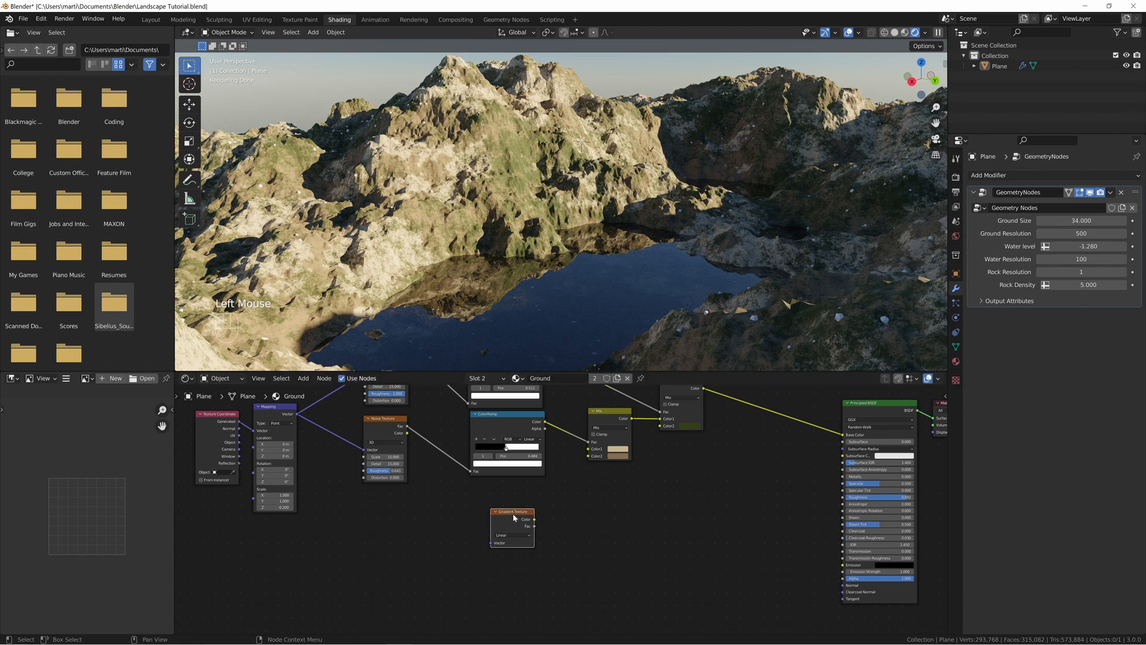
mouse_move(644, 506)
middle_mouse_down()
mouse_move(668, 508)
mouse_move(641, 506)
middle_mouse_up()
scroll(533, 276, "up", 2)
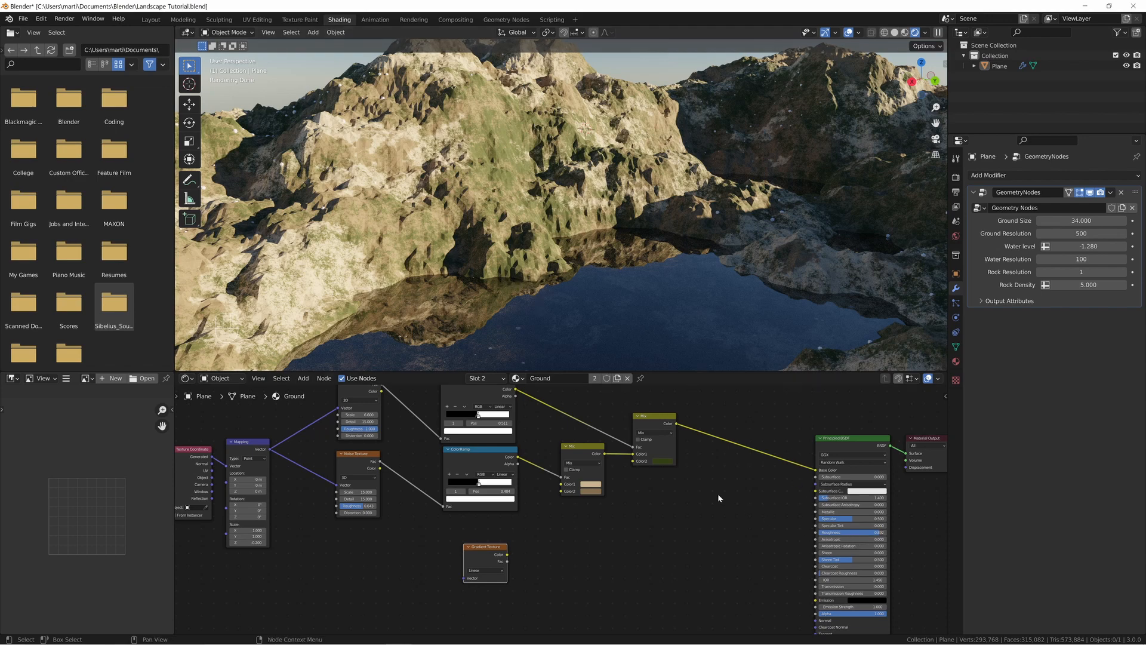
- Duplicate the Mapping node below the original, and preview the Gradient Texture across the whole terrain
middle_click_drag(696, 468, 735, 460)
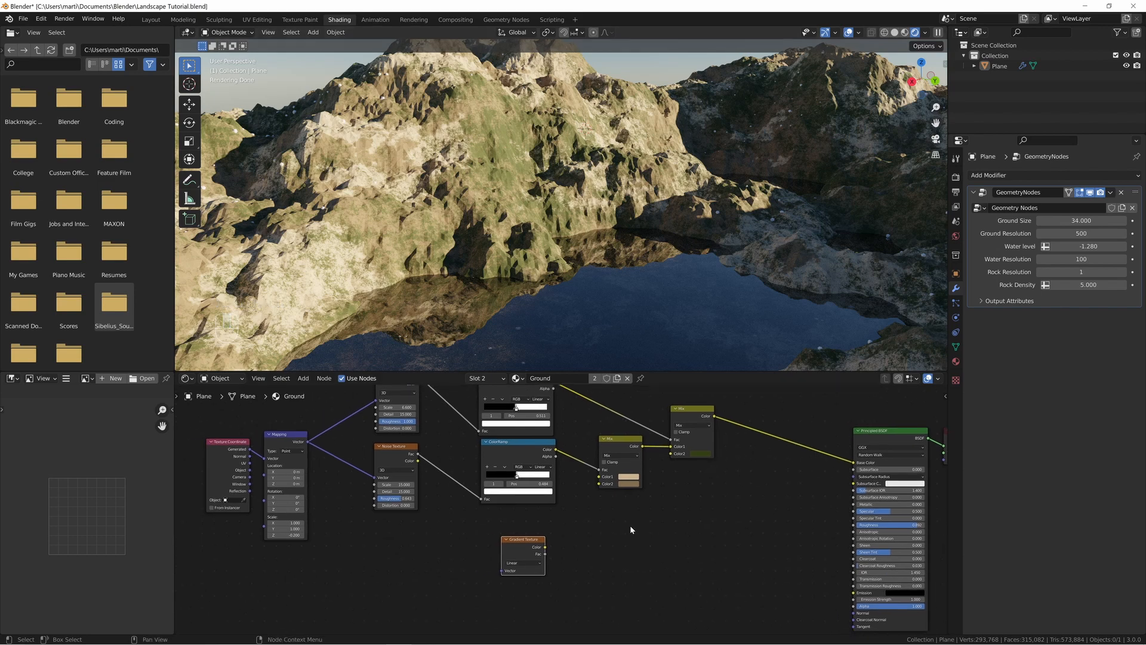
middle_click_drag(630, 525, 788, 534)
left_click(435, 437)
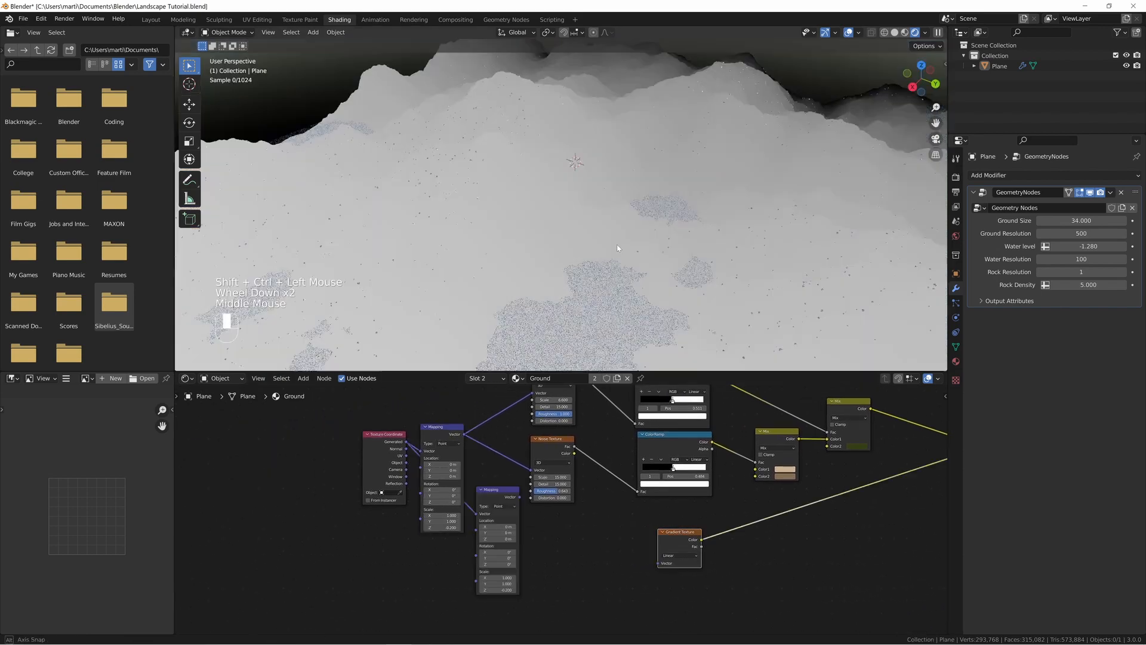
scroll(609, 254, "down", 3)
mouse_move(618, 245)
middle_mouse_down()
mouse_move(561, 260)
mouse_move(537, 291)
mouse_move(620, 243)
middle_mouse_up()
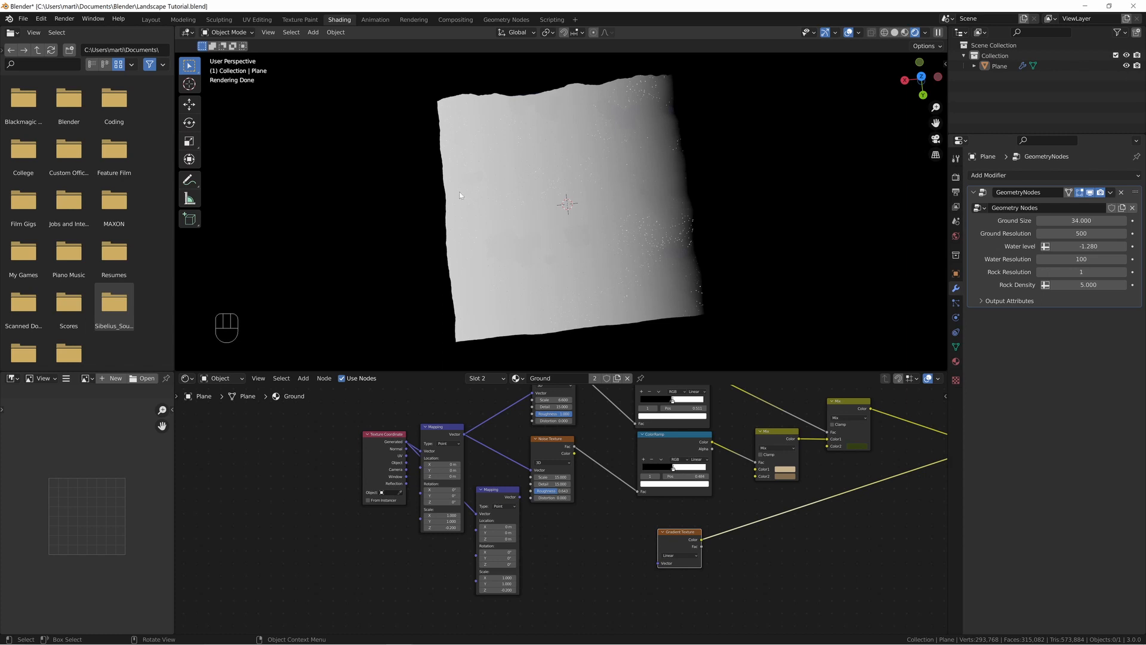
middle_click_drag(468, 253, 570, 214)
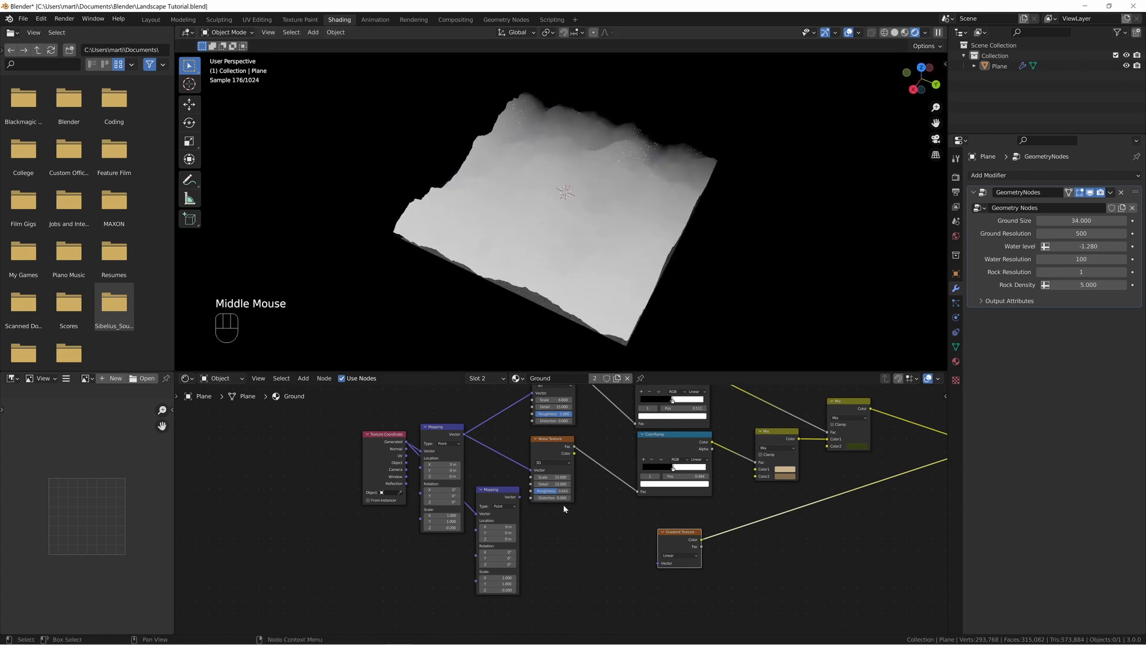
- Connect the duplicated Mapping node to the Gradient Texture's Vector input and set its Z scale to 1.000
left_click_drag(520, 495, 658, 563)
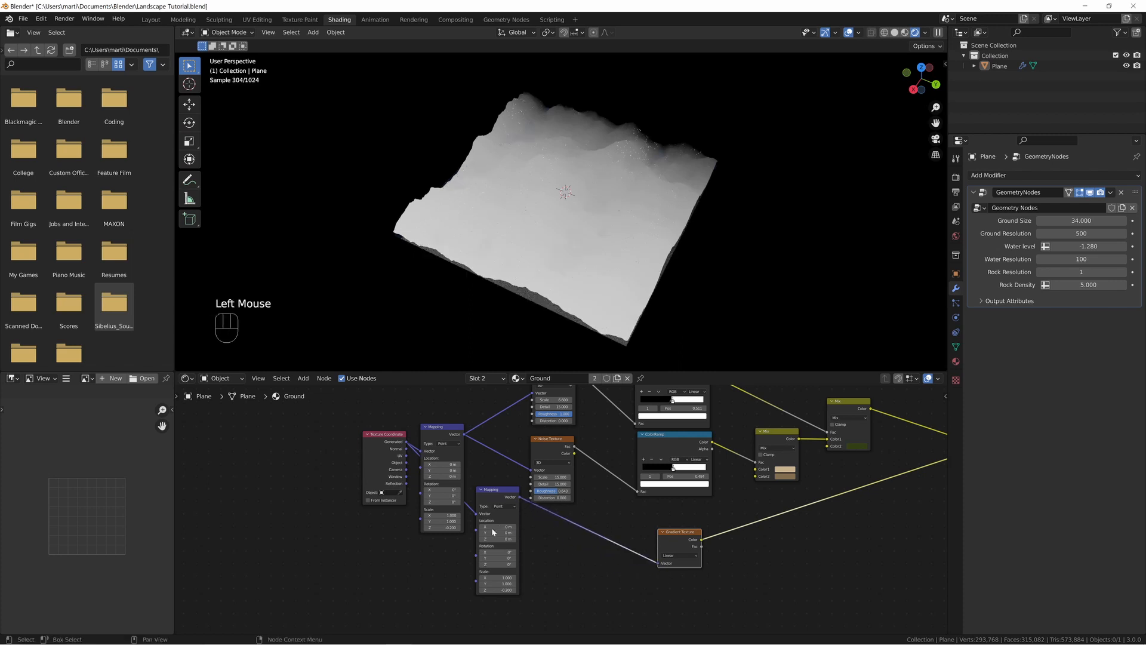
middle_click_drag(573, 197, 593, 154)
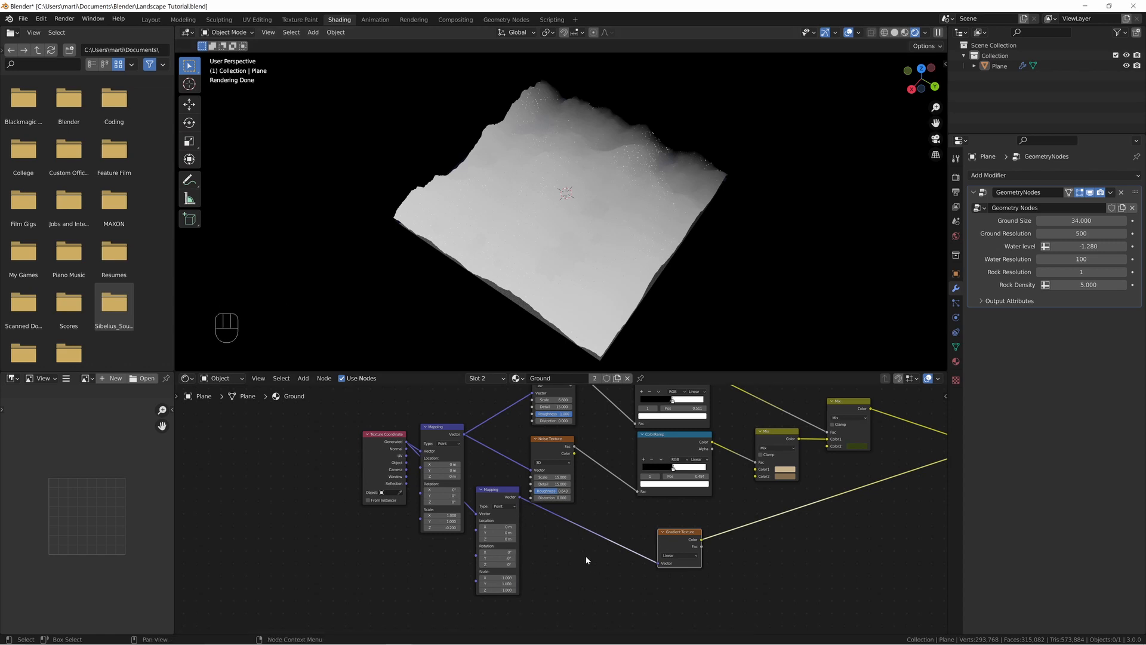
- Move the Gradient Texture closer to its Mapping node, insert a ColorRamp after it, and shift the ramp's black stop inward
left_click_drag(657, 560, 604, 560)
key("shift+a")
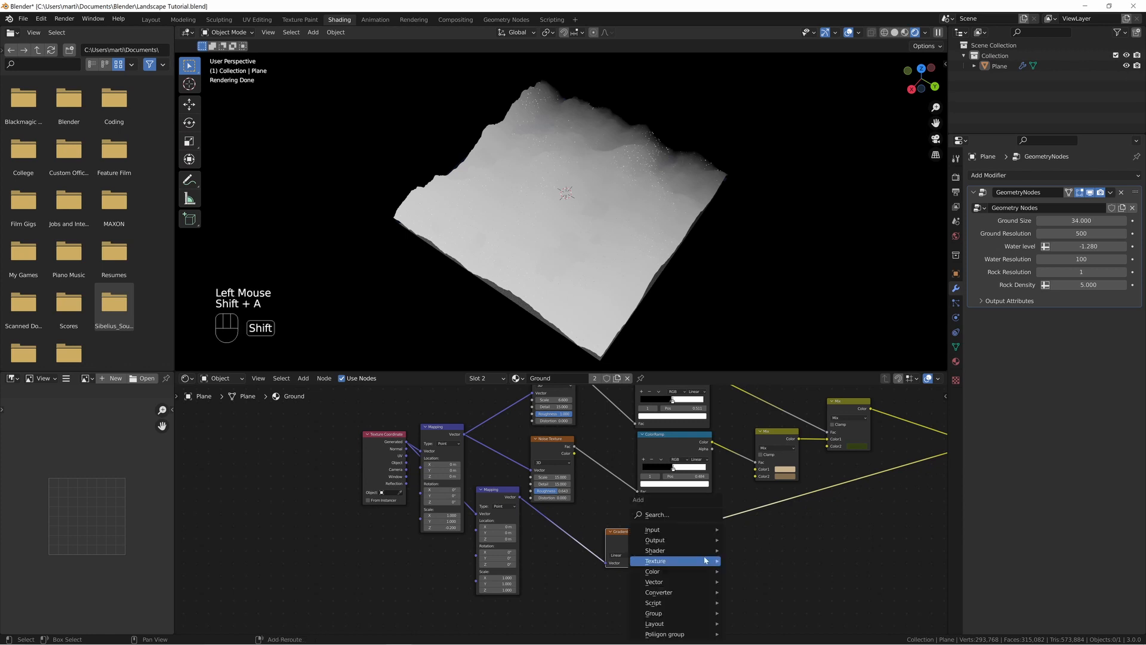
mouse_move(706, 560)
type("scolor")
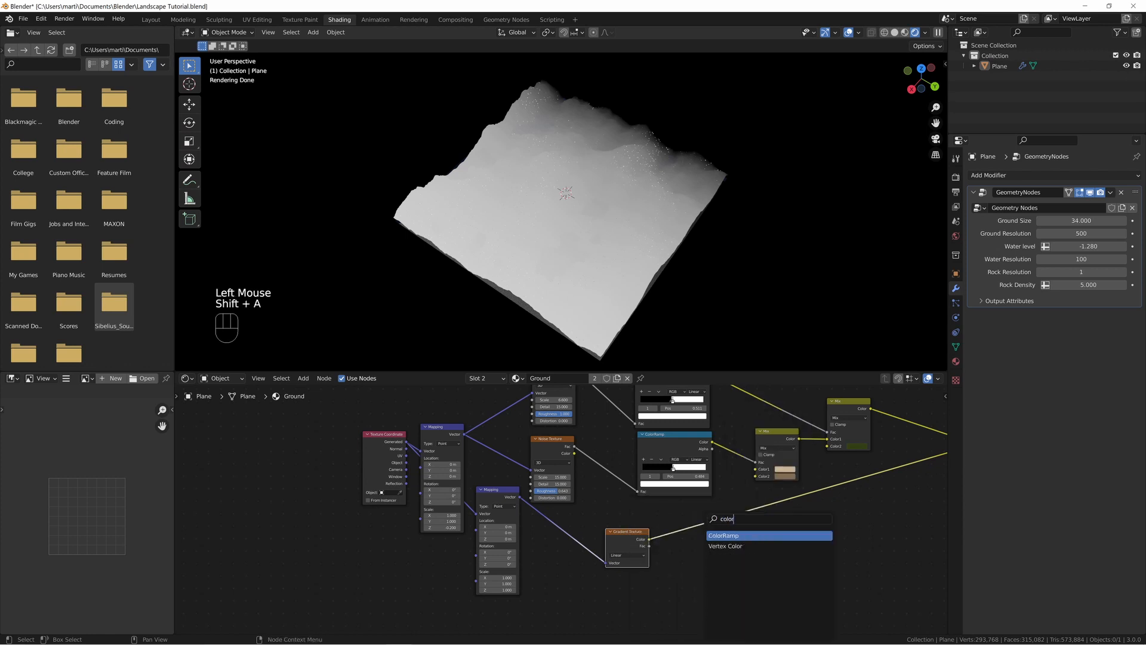
key("Return")
left_click(690, 521)
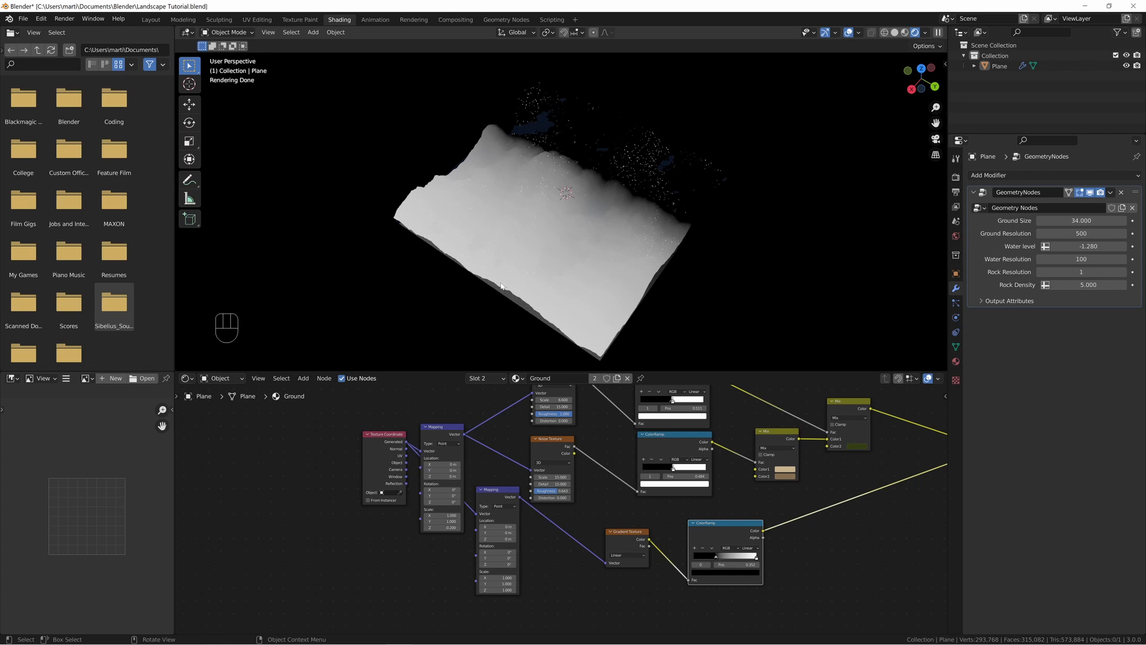
- Set the duplicated Mapping node's Y rotation to 90°, checking the gradient's direction from the front view
left_click(501, 559)
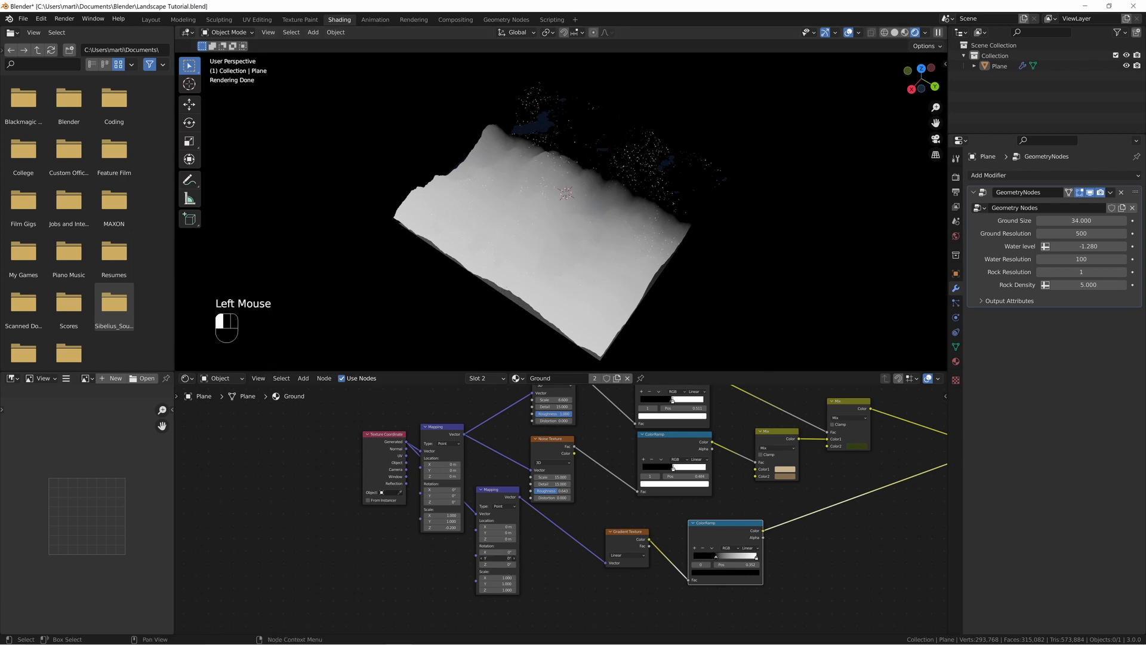
left_click_drag(500, 558, 510, 558)
middle_click_drag(694, 248, 614, 178)
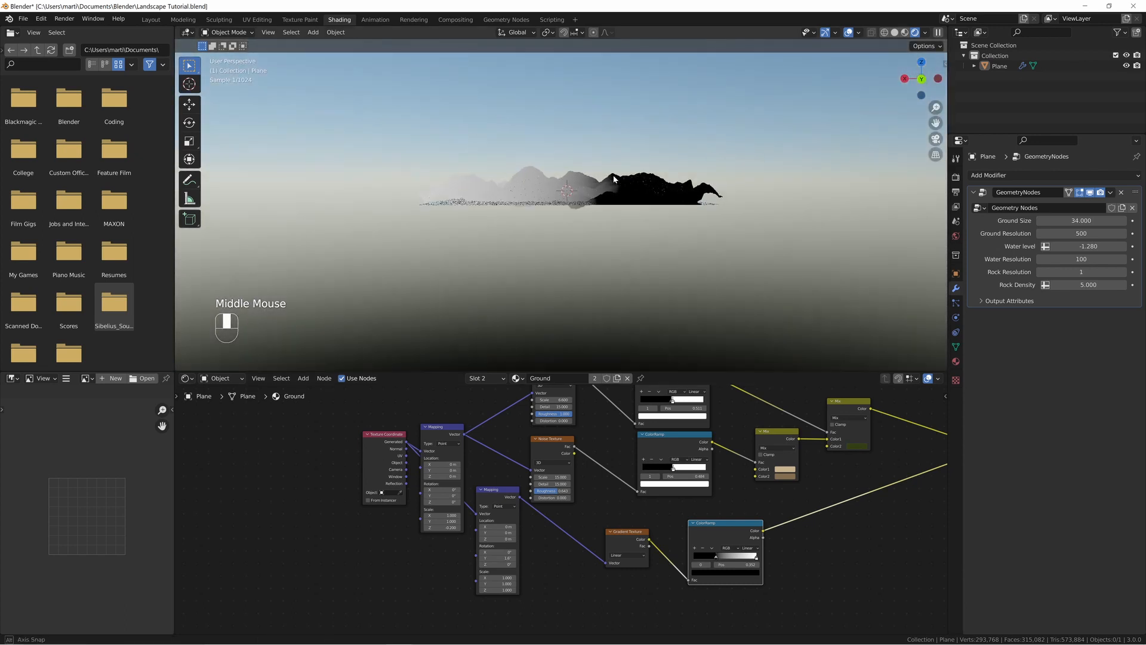
scroll(629, 239, "up", 3)
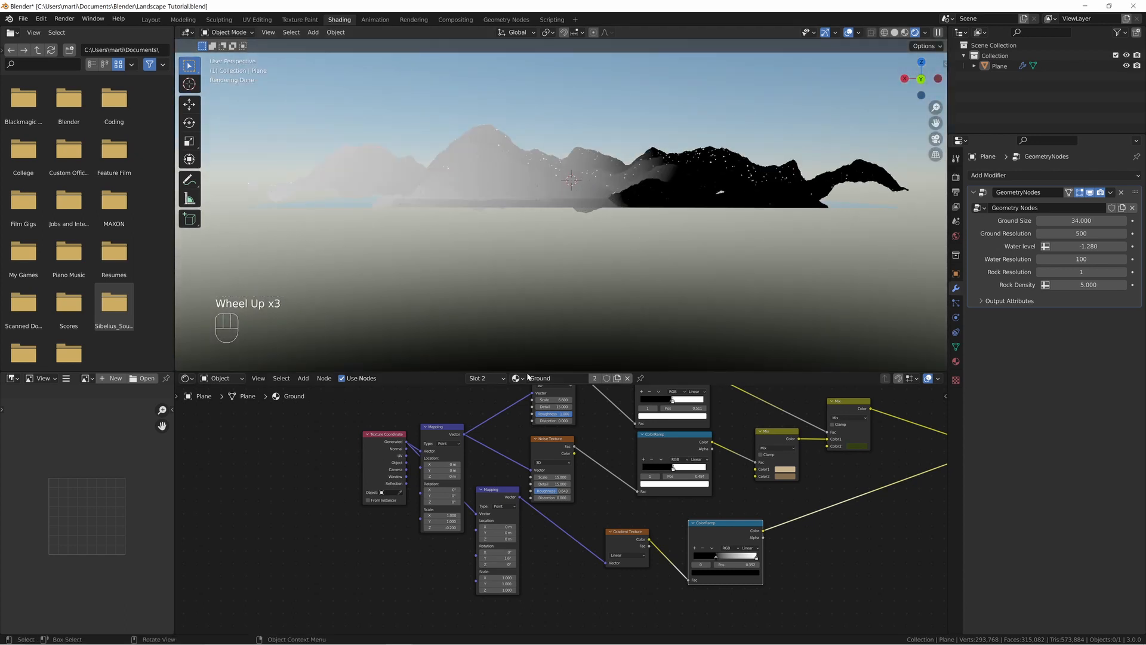
key("KP_1")
key("BackSpace")
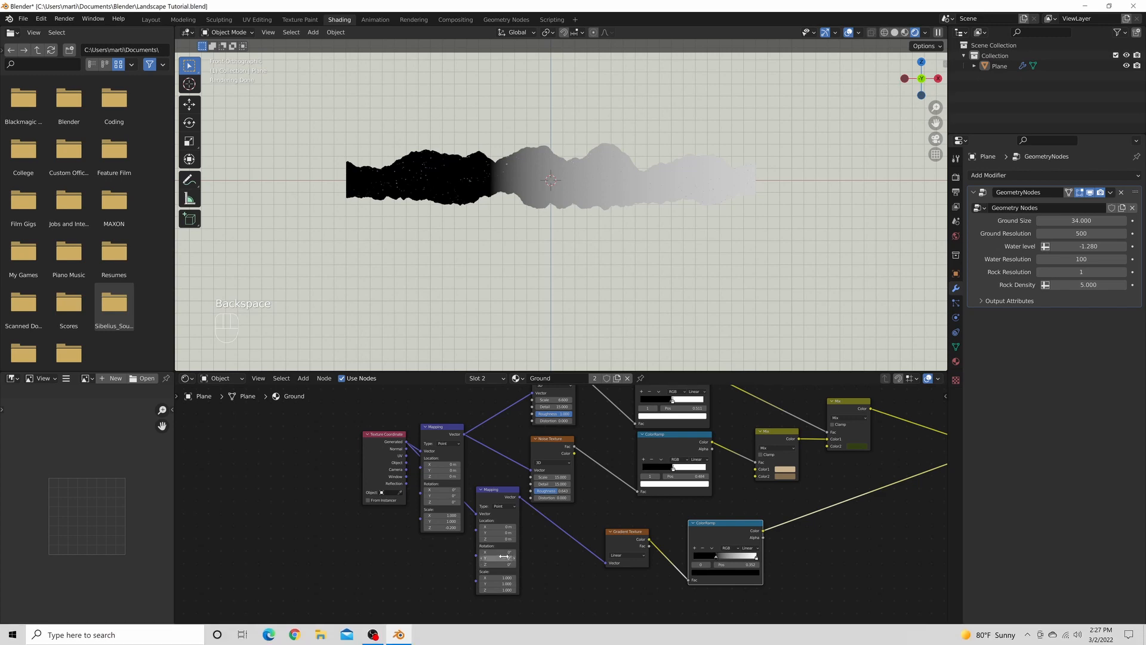
left_click_drag(504, 557, 624, 557)
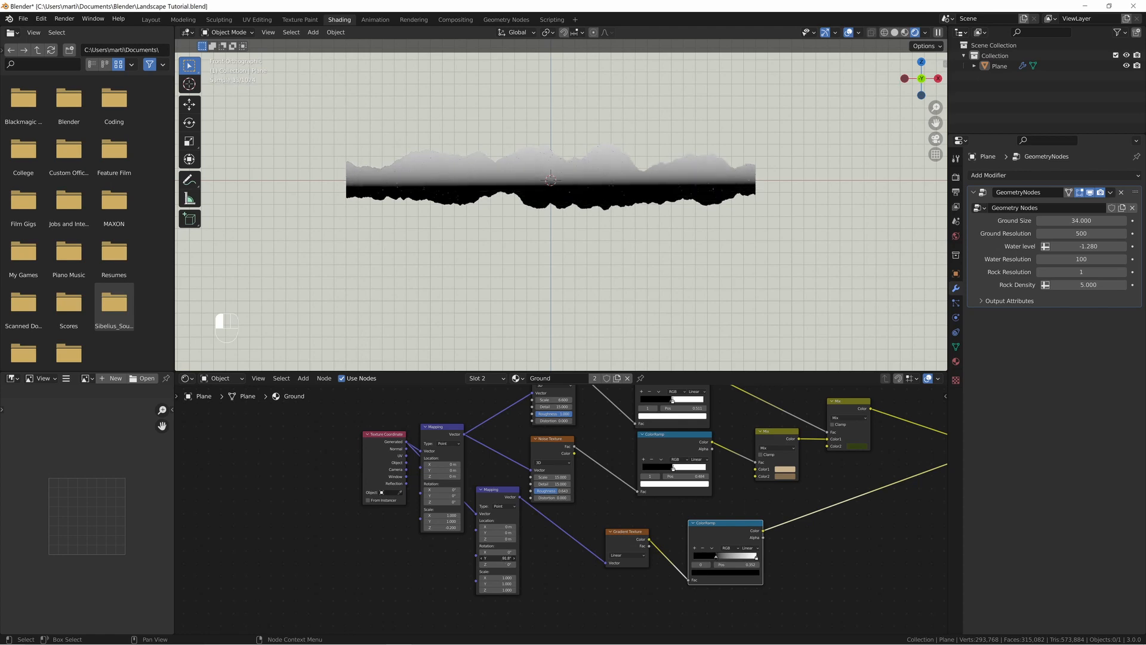
left_click(498, 559)
key("Return")
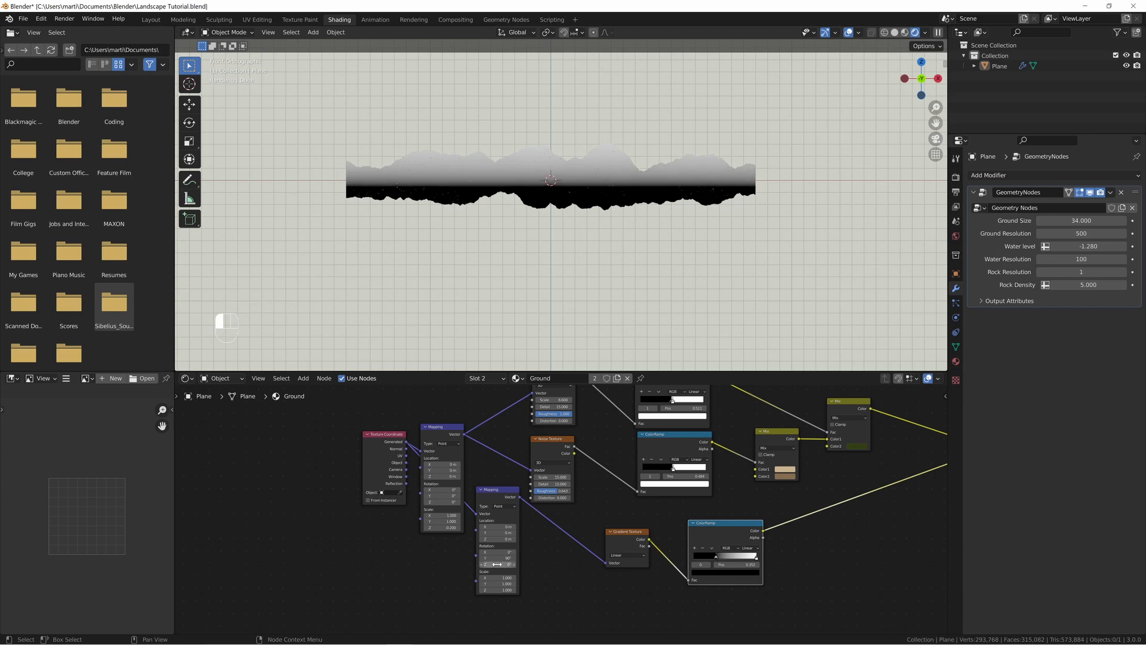
- Sharpen the height mask by moving the gradient ColorRamp's white stop next to its black stop, and inspect the mask around the water
middle_click_drag(572, 243, 538, 222)
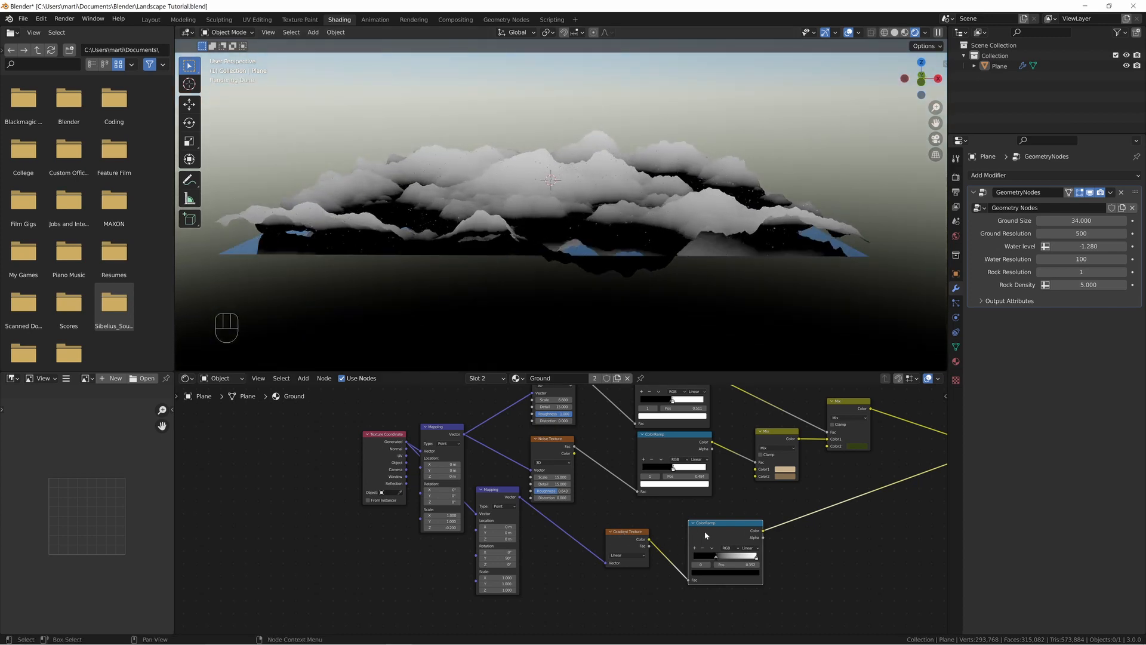
scroll(439, 274, "up", 2)
middle_click_drag(439, 273, 560, 275)
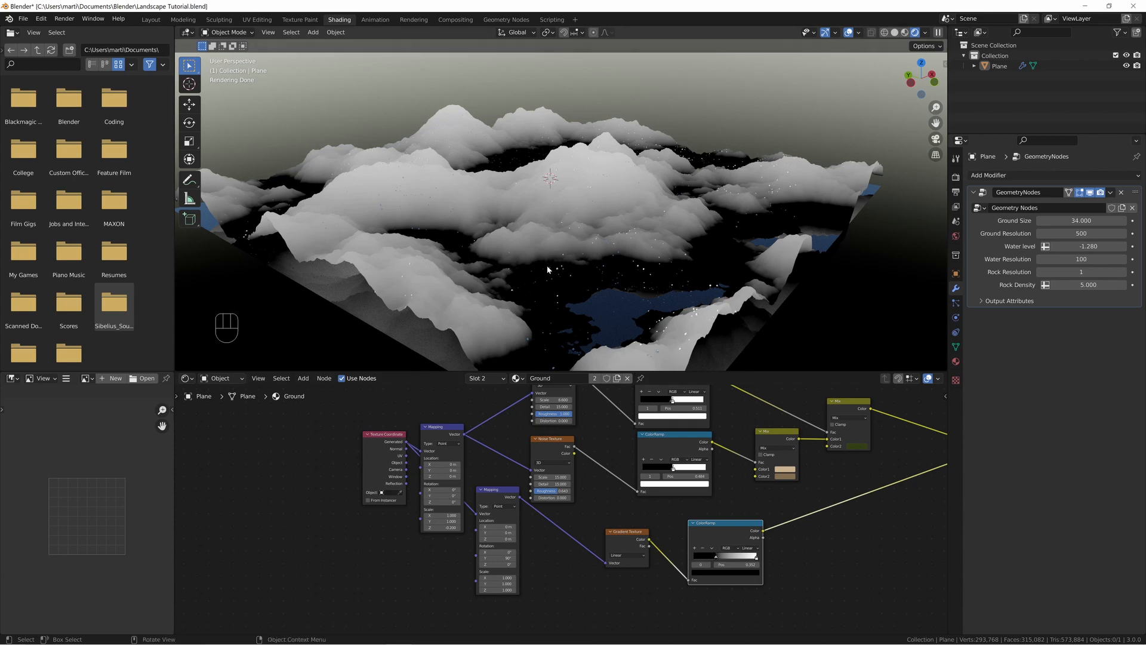
left_click_drag(639, 534, 618, 532)
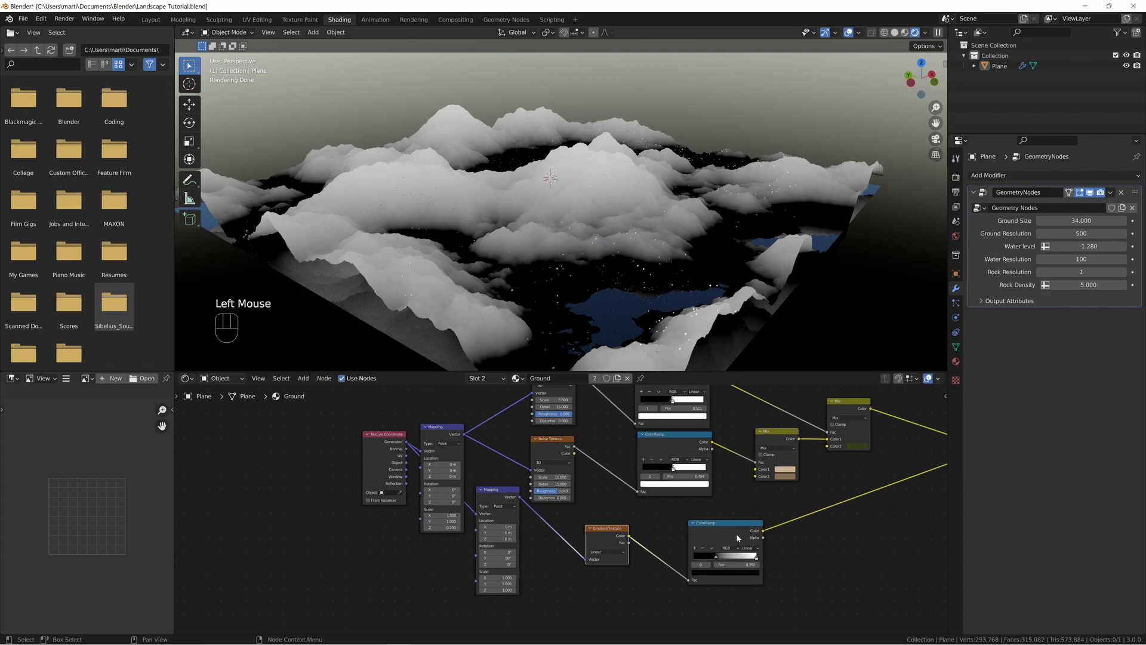
left_click_drag(740, 554, 672, 551)
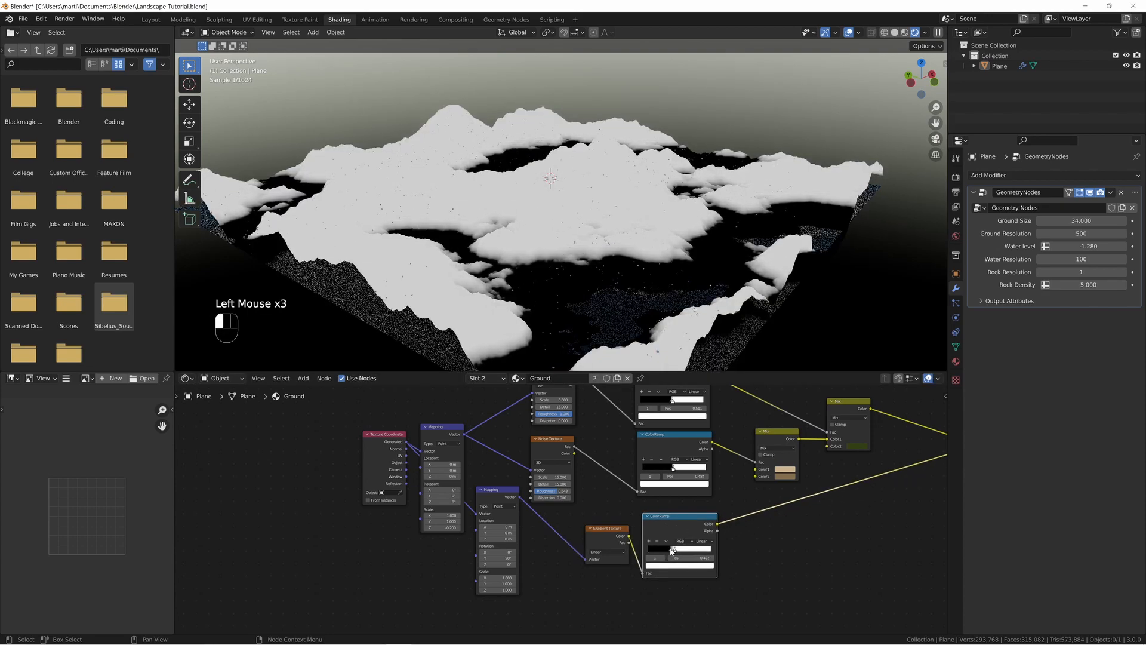
scroll(599, 291, "up", 3)
middle_click_drag(589, 317, 589, 289)
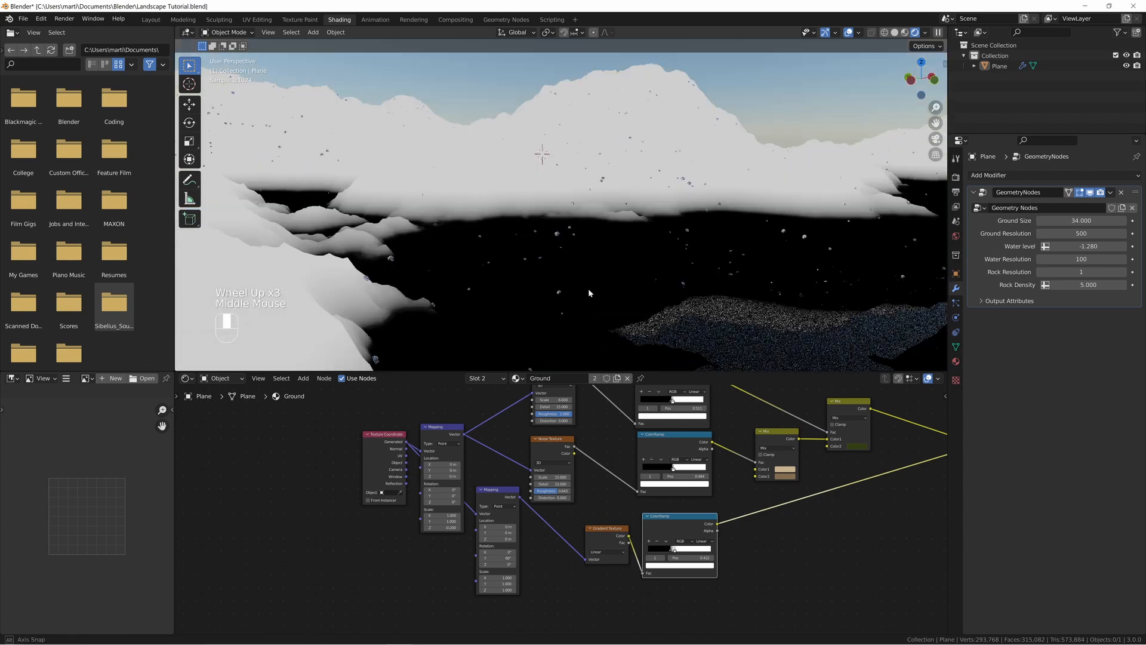
scroll(525, 237, "up", 2)
scroll(525, 237, "down", 1)
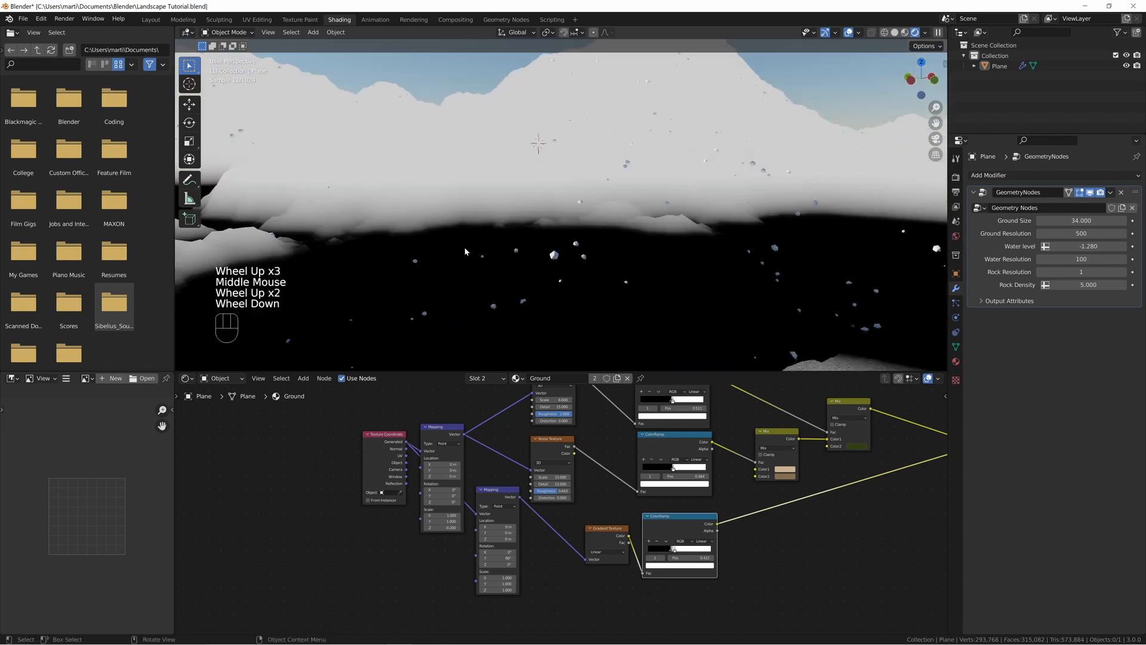
middle_click_drag(574, 231, 586, 244)
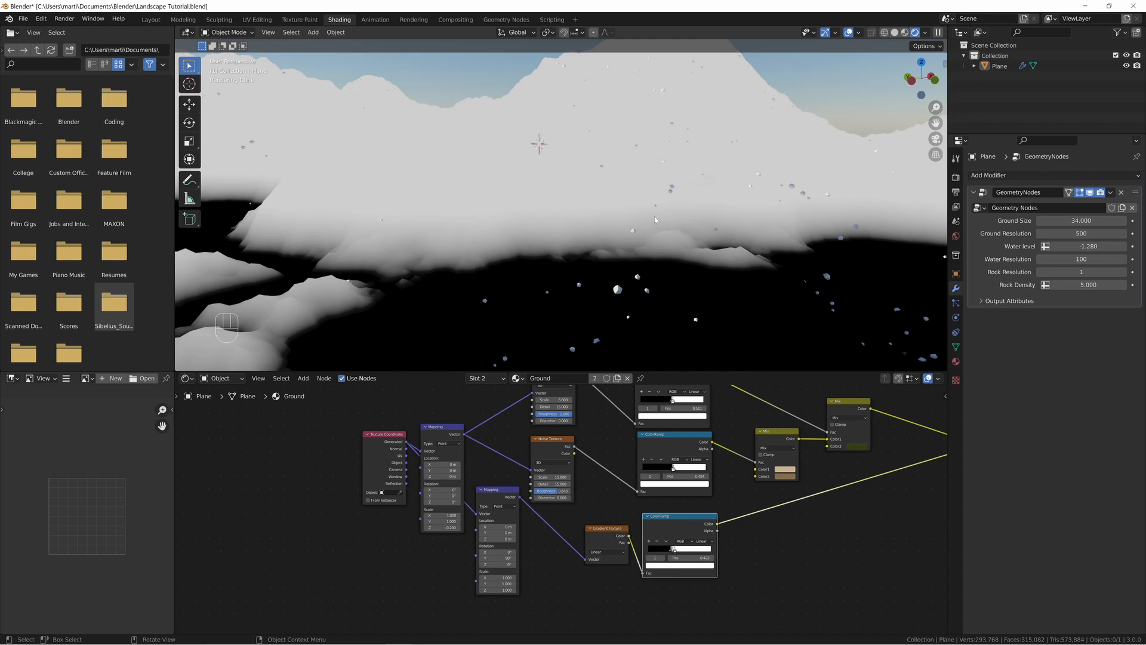
- Switch the output back to the Principled BSDF and frame the lake between the mountains
middle_click(854, 538)
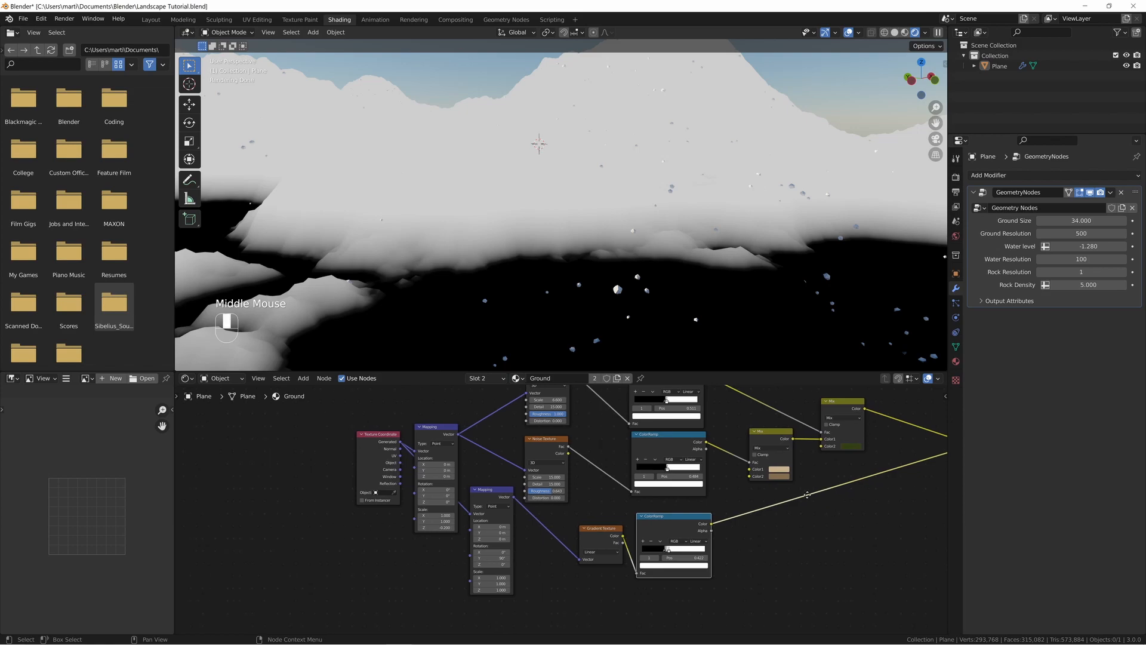
middle_click_drag(844, 494, 602, 496)
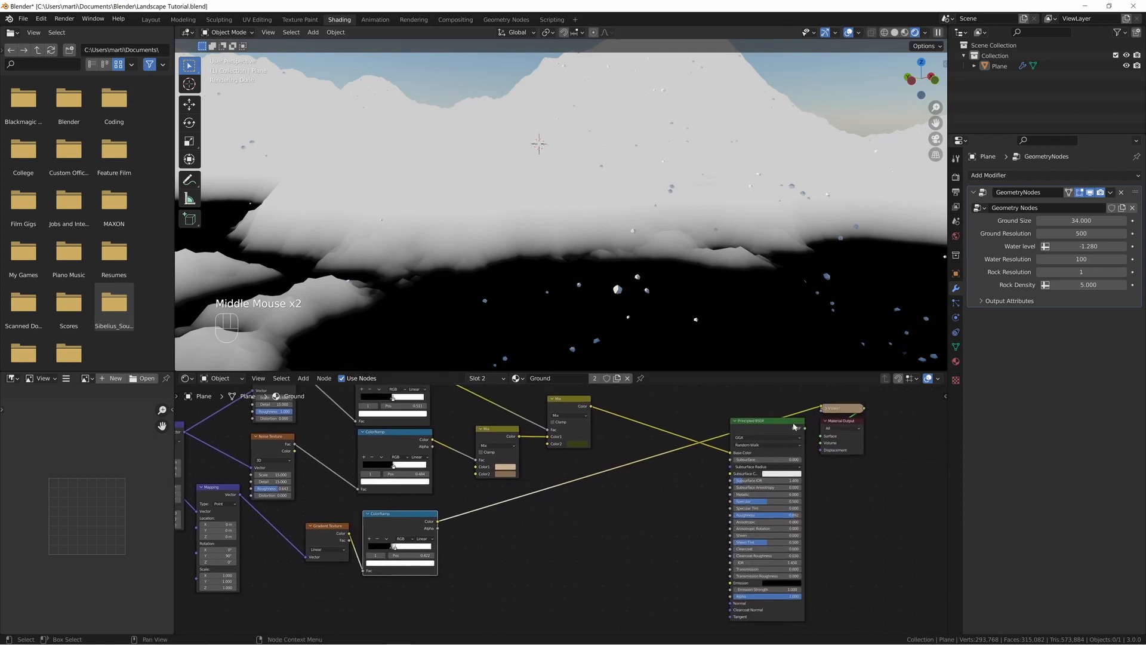
left_click(786, 429, "ctrl+shift")
middle_click_drag(565, 290, 624, 256)
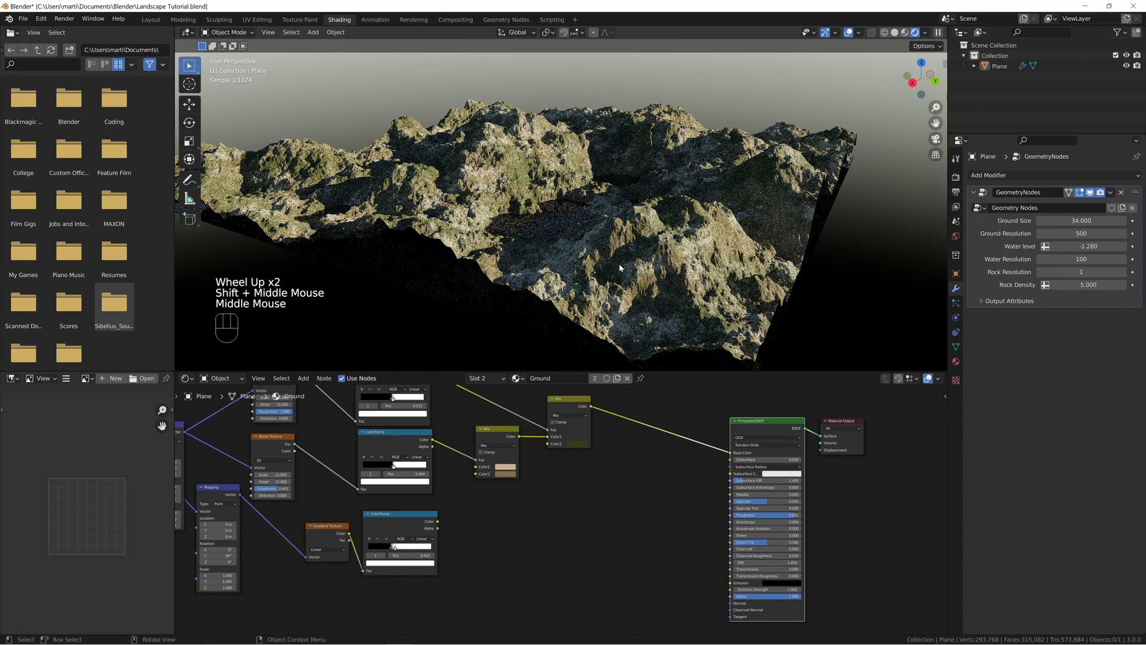
scroll(621, 264, "up", 1)
scroll(611, 300, "up", 2)
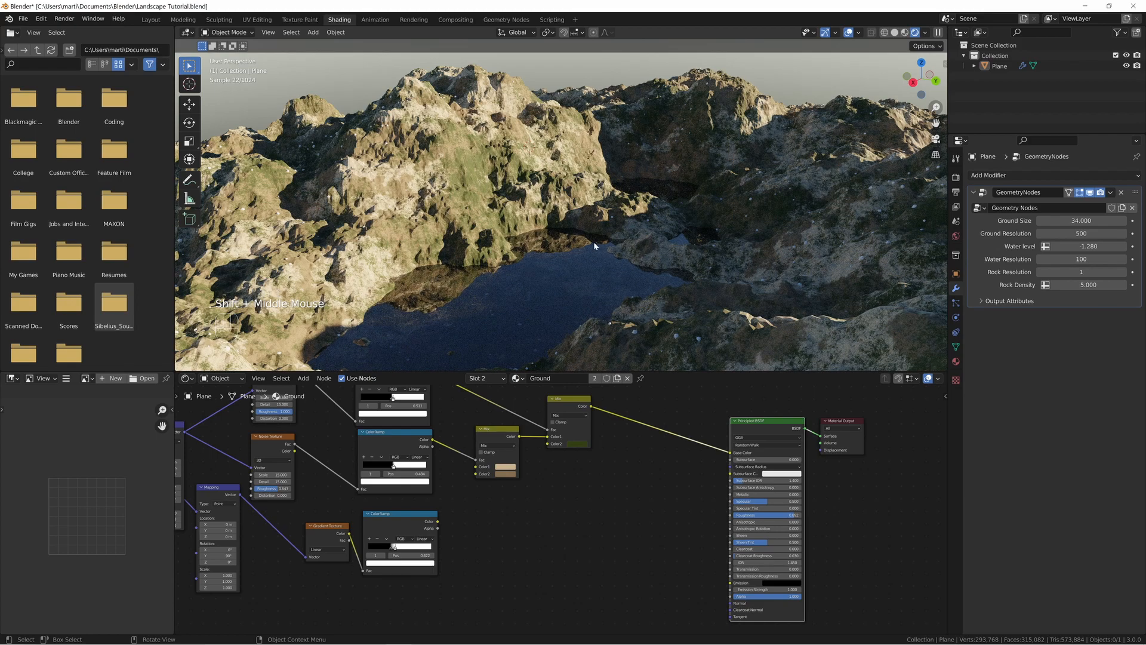
middle_click_drag(594, 244, 585, 247)
middle_click_drag(584, 246, 527, 262)
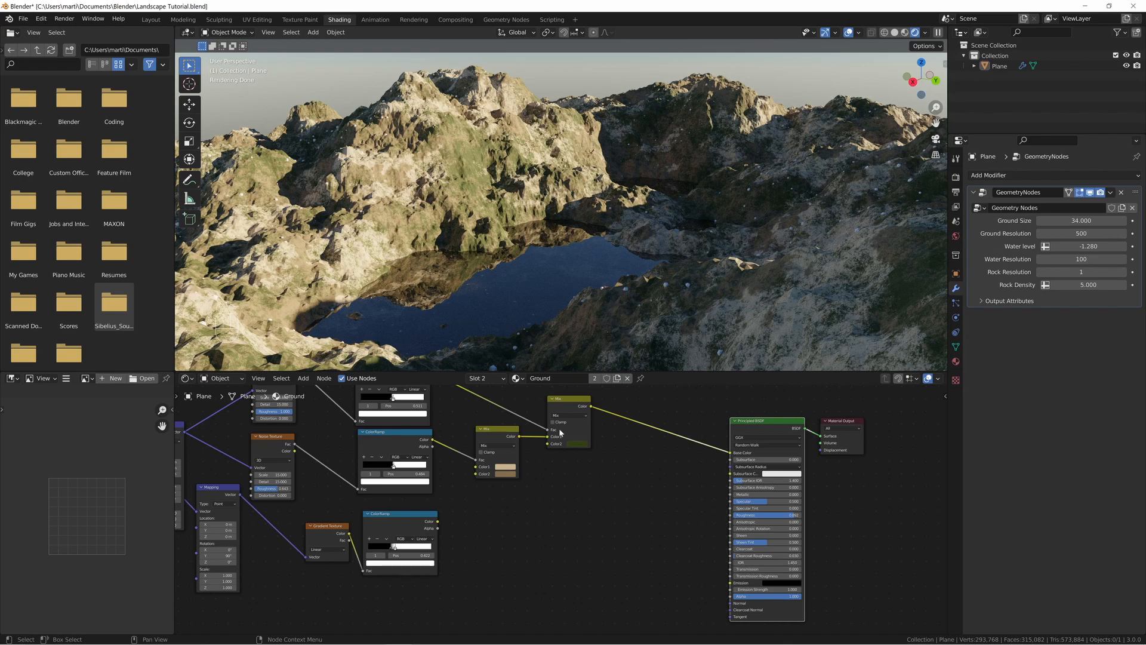
- Duplicate the second Mix node into the Base Color link, comparing the Ground material with the duplicate bypassed and reconnected
left_click(568, 407)
key("shift+d")
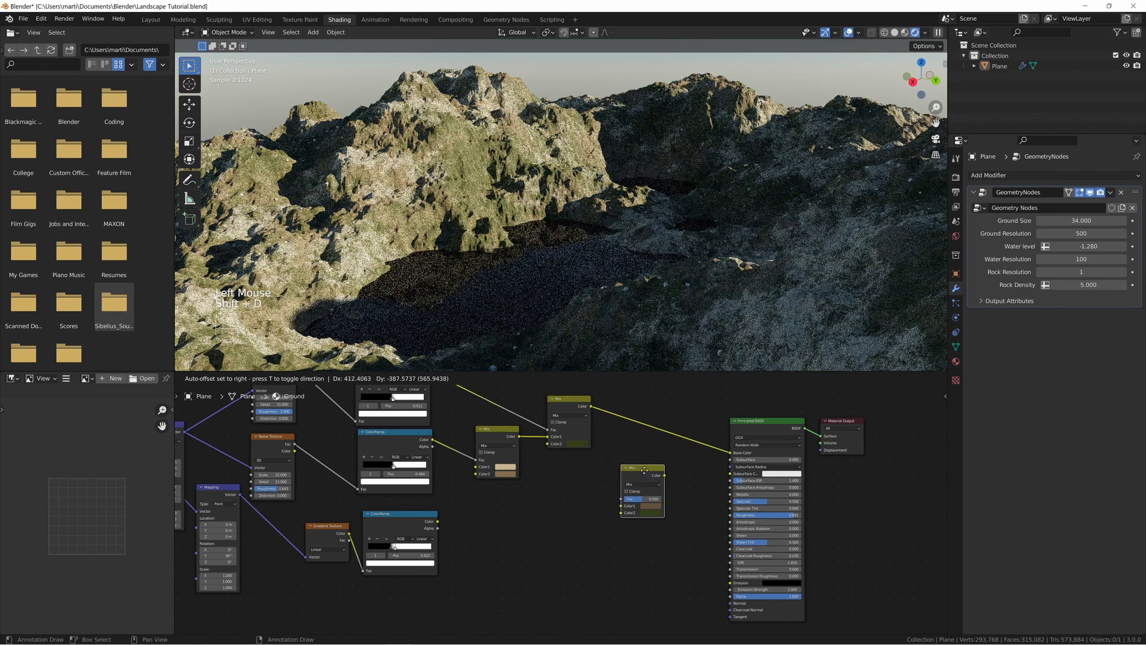
left_click(650, 436)
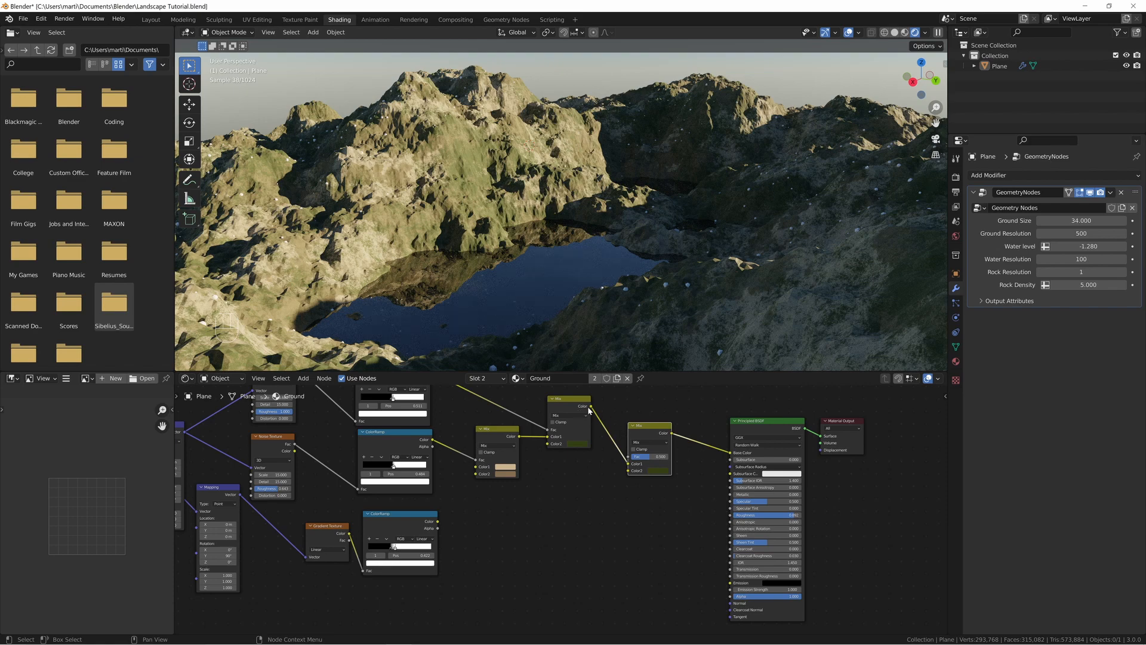
left_click_drag(591, 407, 730, 453)
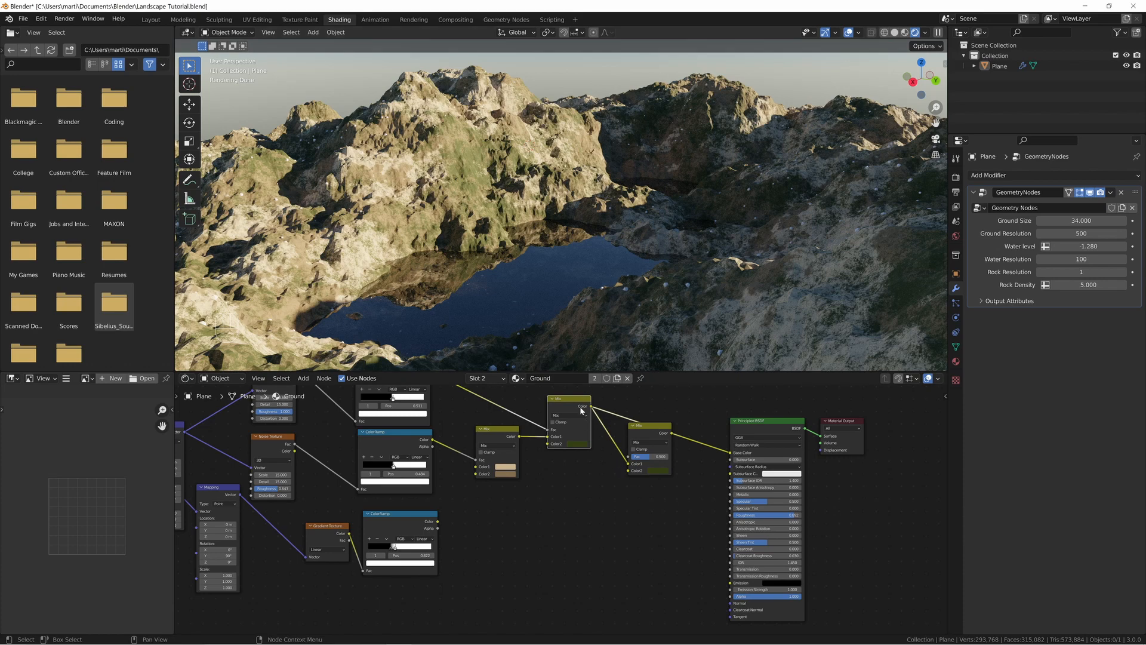
left_click_drag(672, 434, 732, 455)
- Darken the new Mix node's Color2 to a nearly black brown and compare Fac at 0.000 and 1.000, leaving it at 1.000
left_click(662, 471)
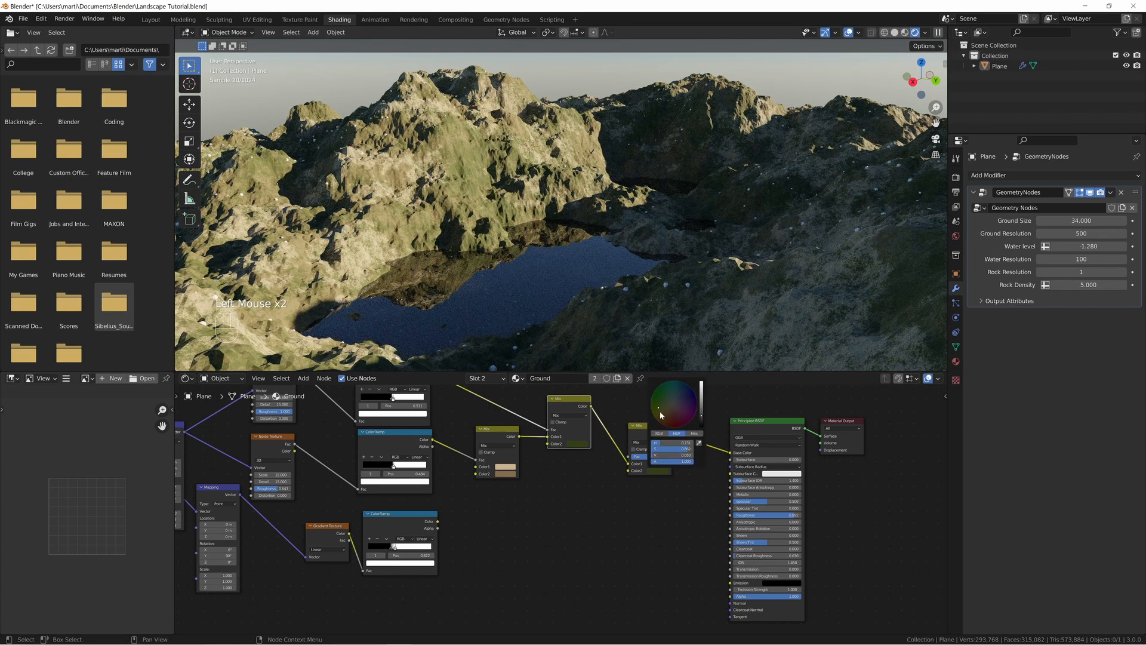
left_click_drag(701, 419, 701, 428)
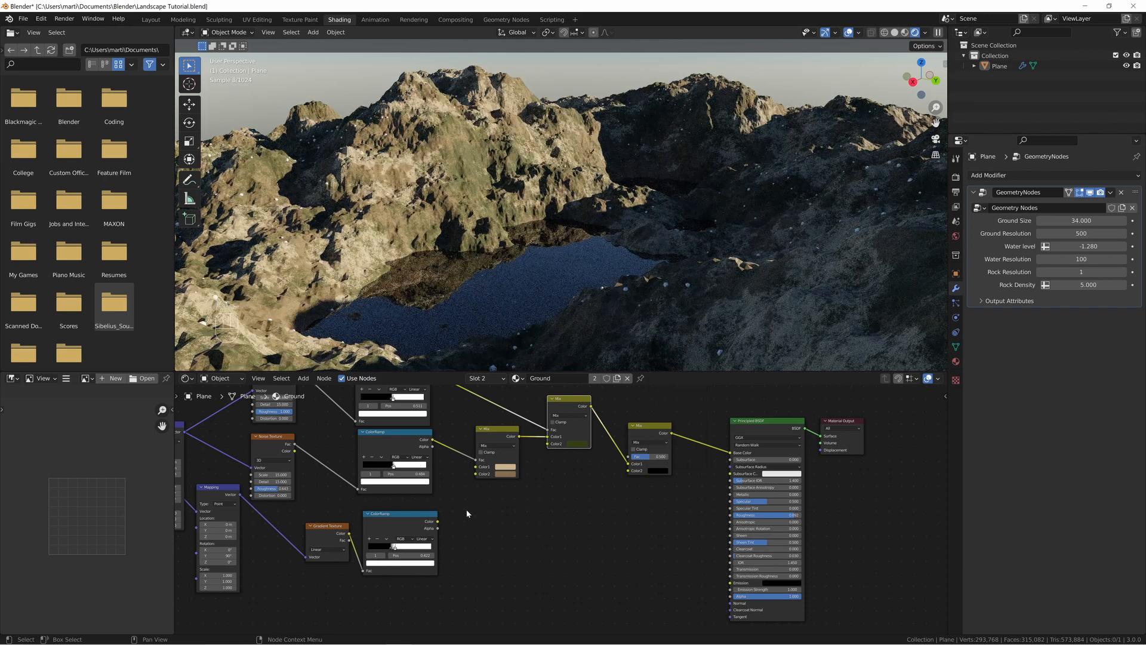
left_click_drag(646, 457, 633, 457)
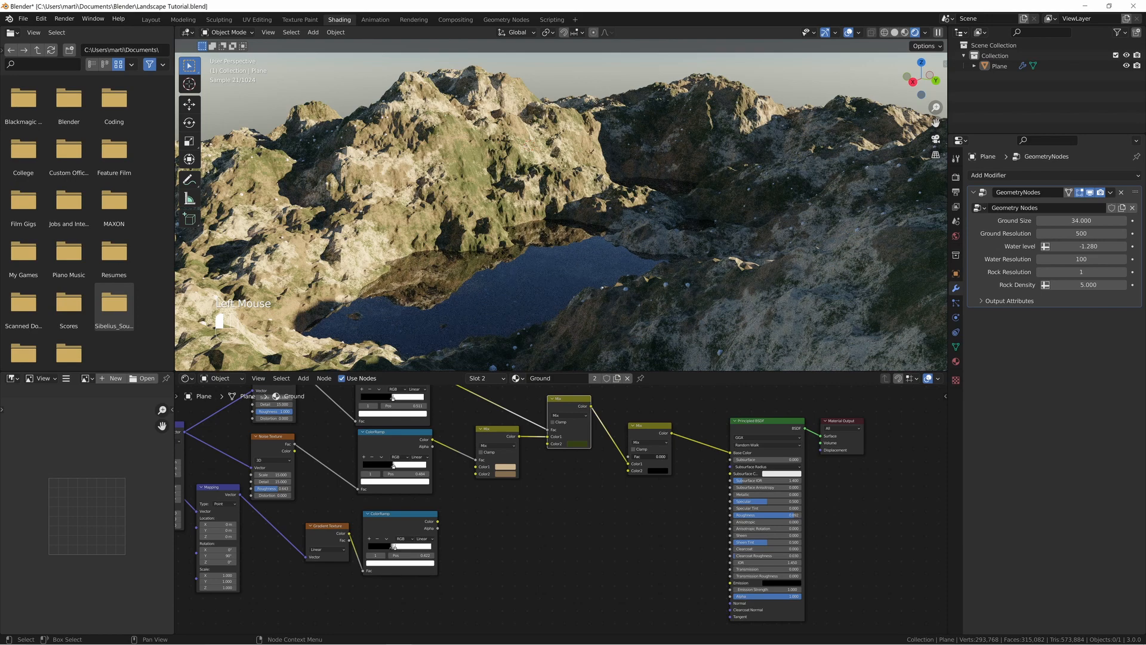
left_click_drag(633, 457, 668, 457)
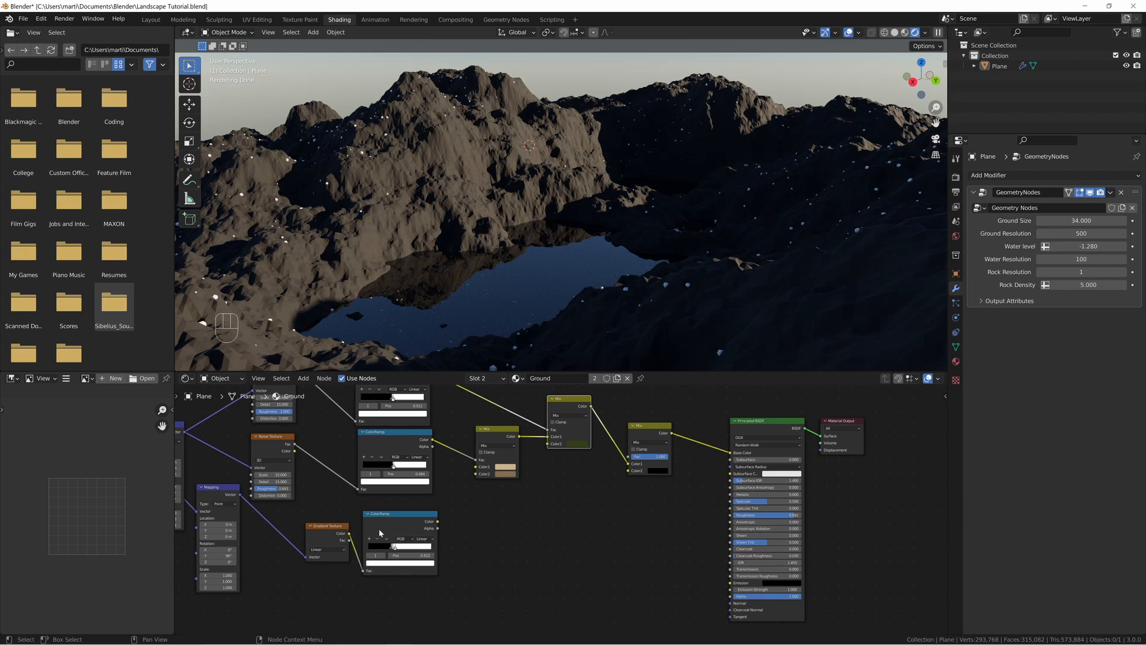
- Preview the height mask and swap the last Mix node's colors, moving the incoming link to Color2 and darkening Color1 to nearly black
left_click(420, 527, "ctrl+shift")
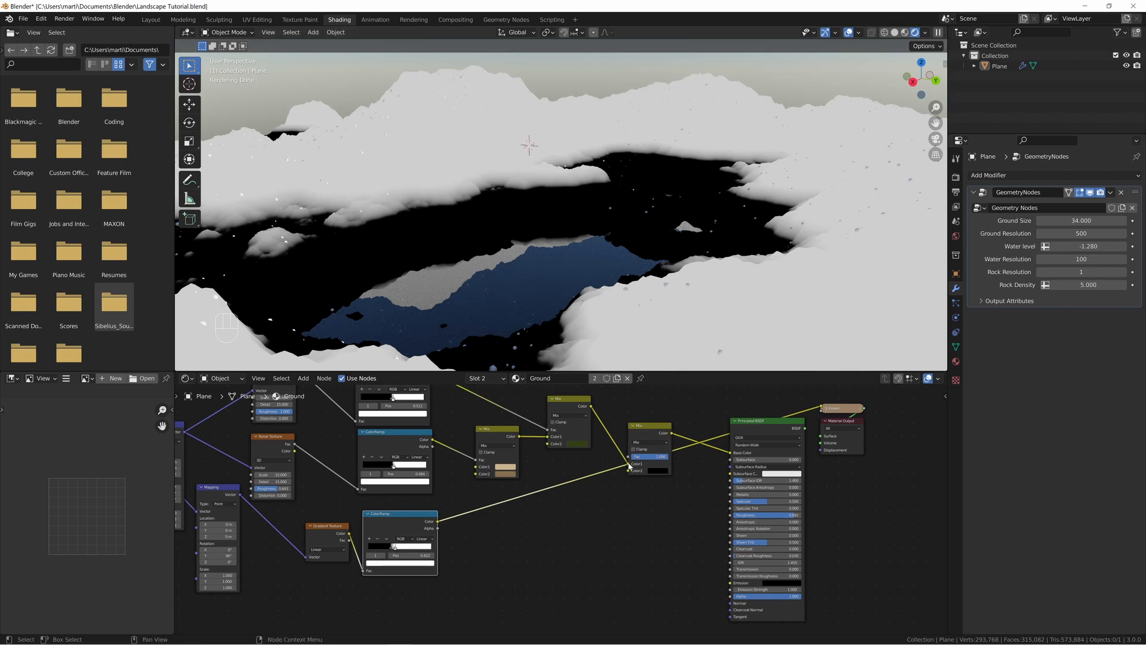
left_click_drag(628, 464, 630, 471)
left_click(662, 466)
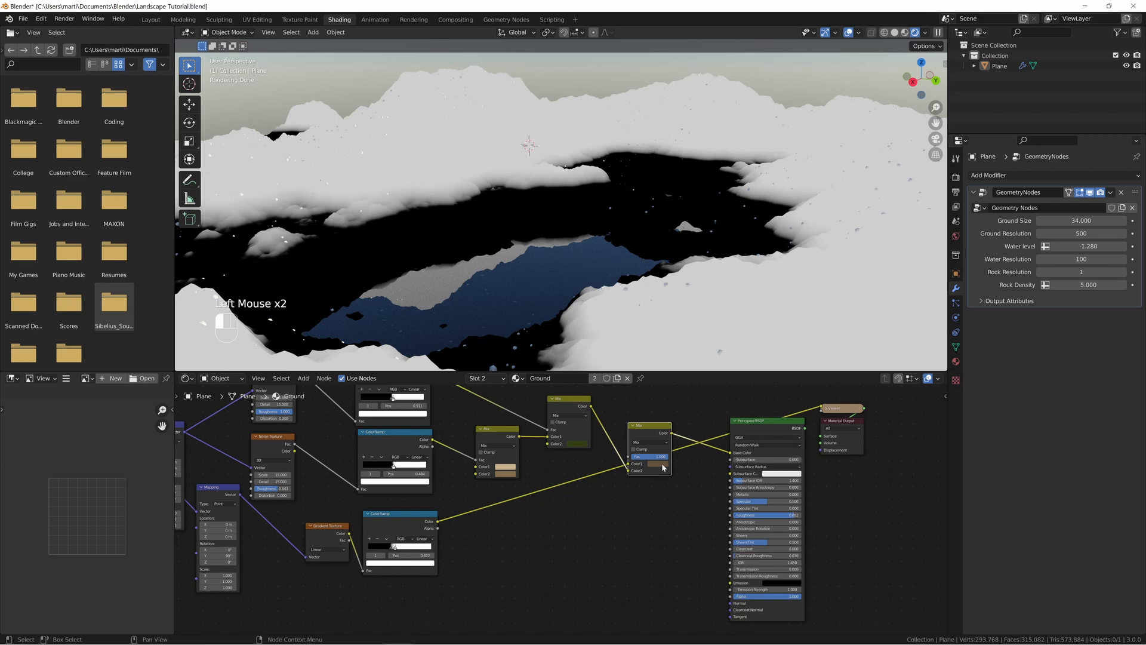
left_click_drag(702, 406, 702, 420)
- Connect the gradient ColorRamp's Color to the last Mix node's Fac and switch the output back to the Principled BSDF
left_click_drag(644, 448, 645, 419)
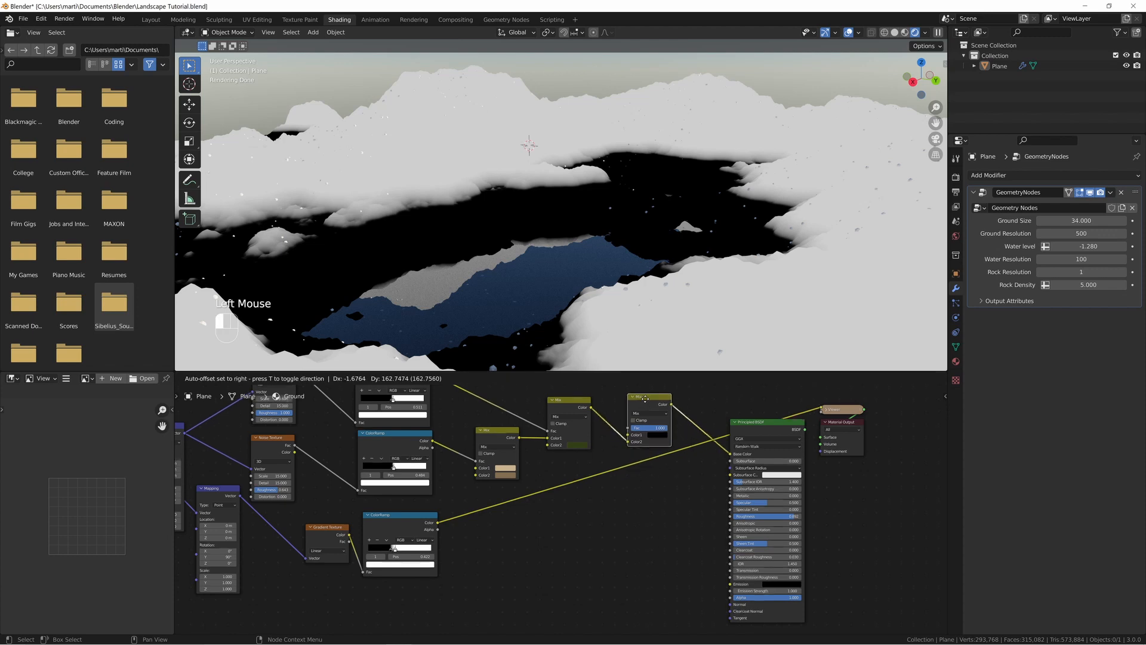
left_click(630, 443)
left_click(629, 443)
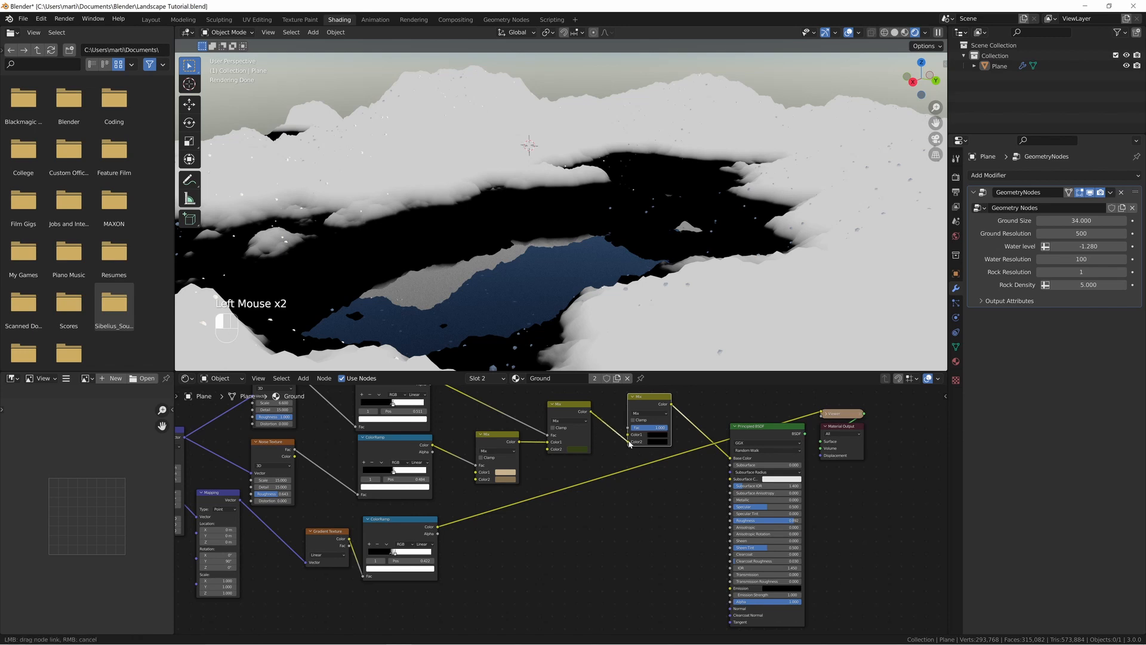
left_click_drag(438, 527, 639, 417)
left_click(759, 431, "ctrl+shift")
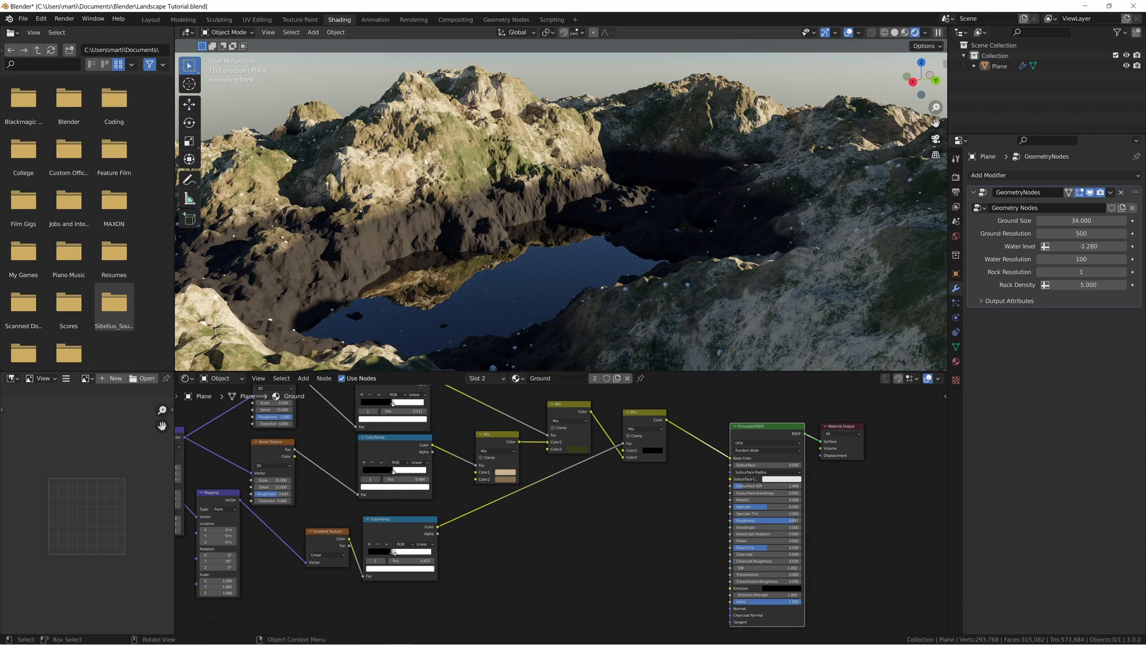
- Try shifting the gradient's Mapping node Location values, resetting them to 0 m
scroll(511, 544, "up", 3)
middle_click_drag(510, 545, 664, 481)
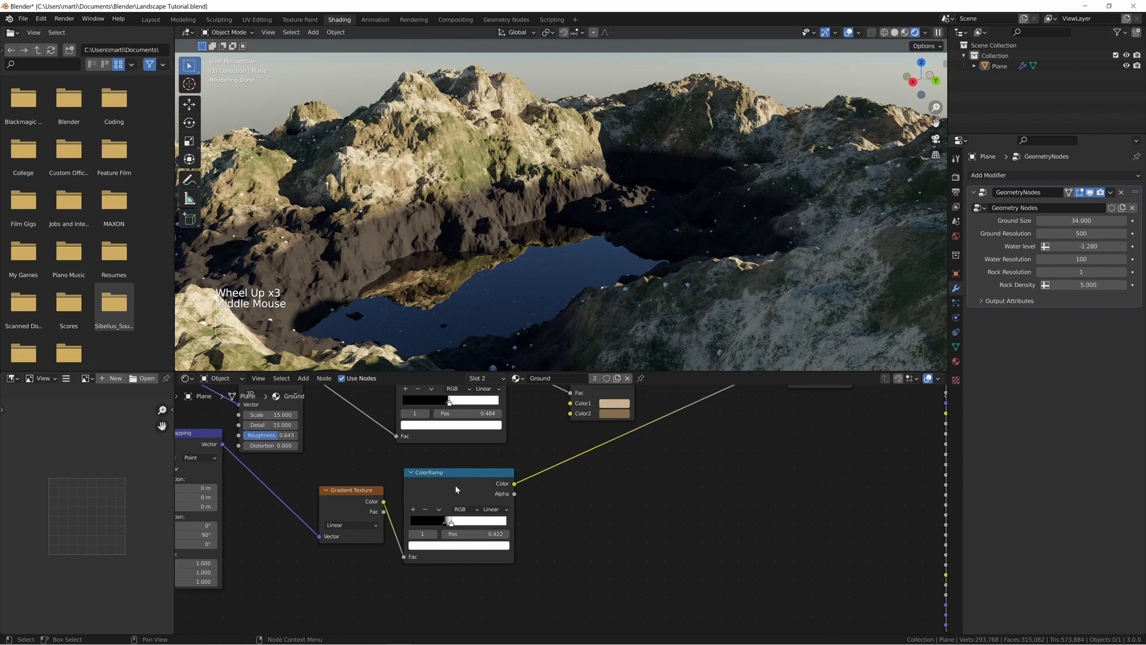
middle_click_drag(251, 529, 440, 525)
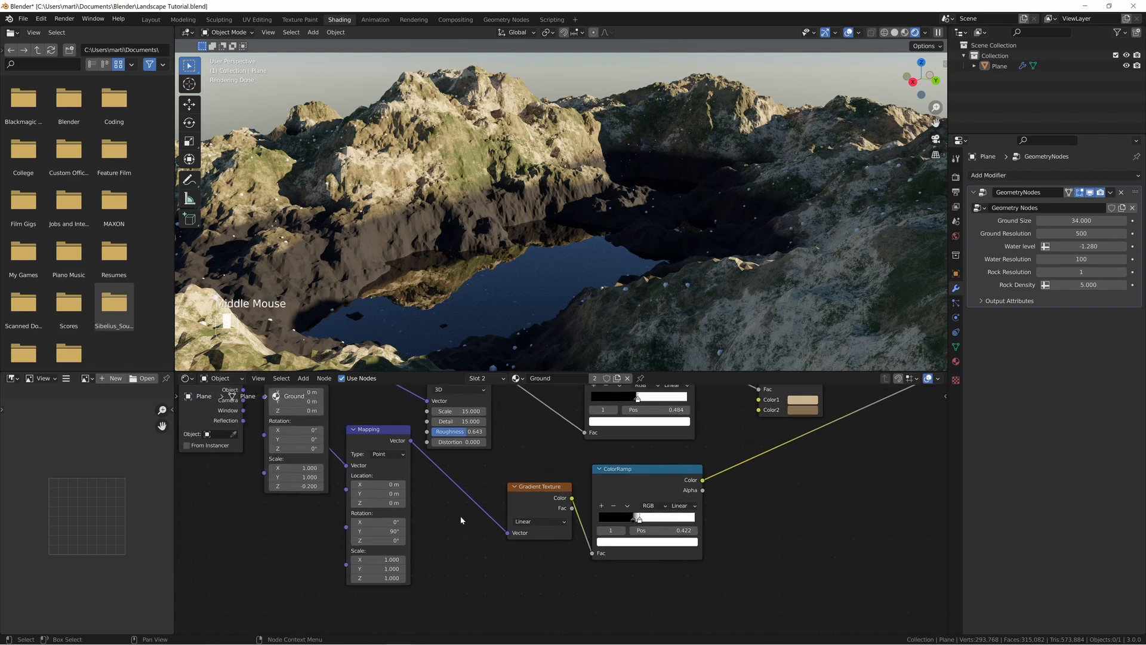
left_click_drag(377, 494, 359, 494)
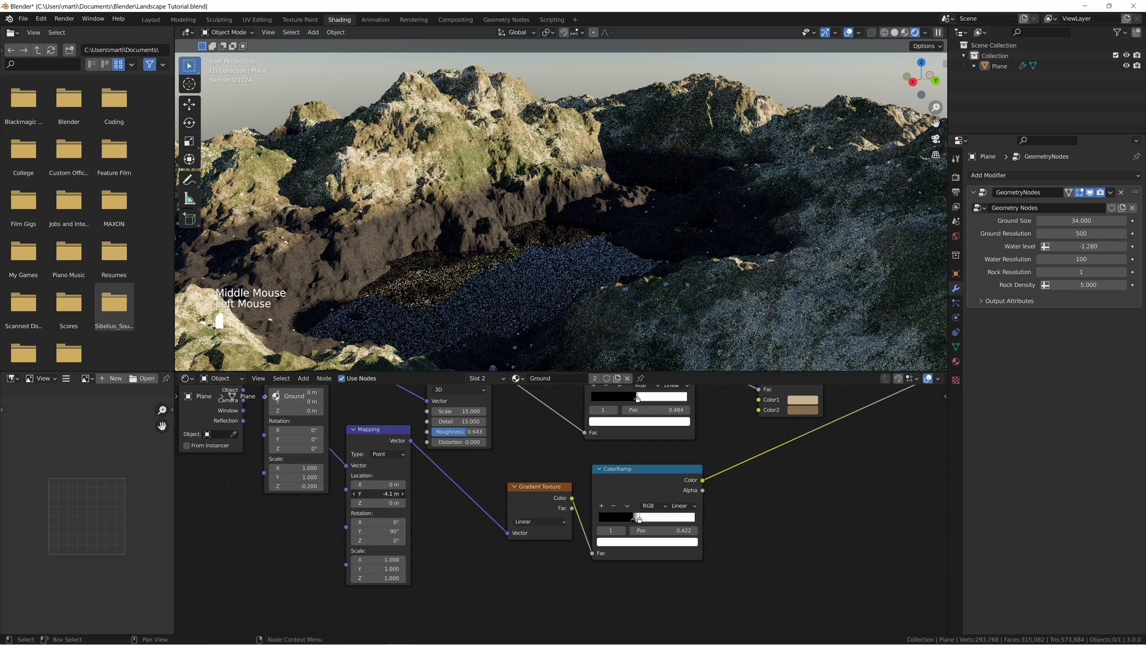
key("BackSpace")
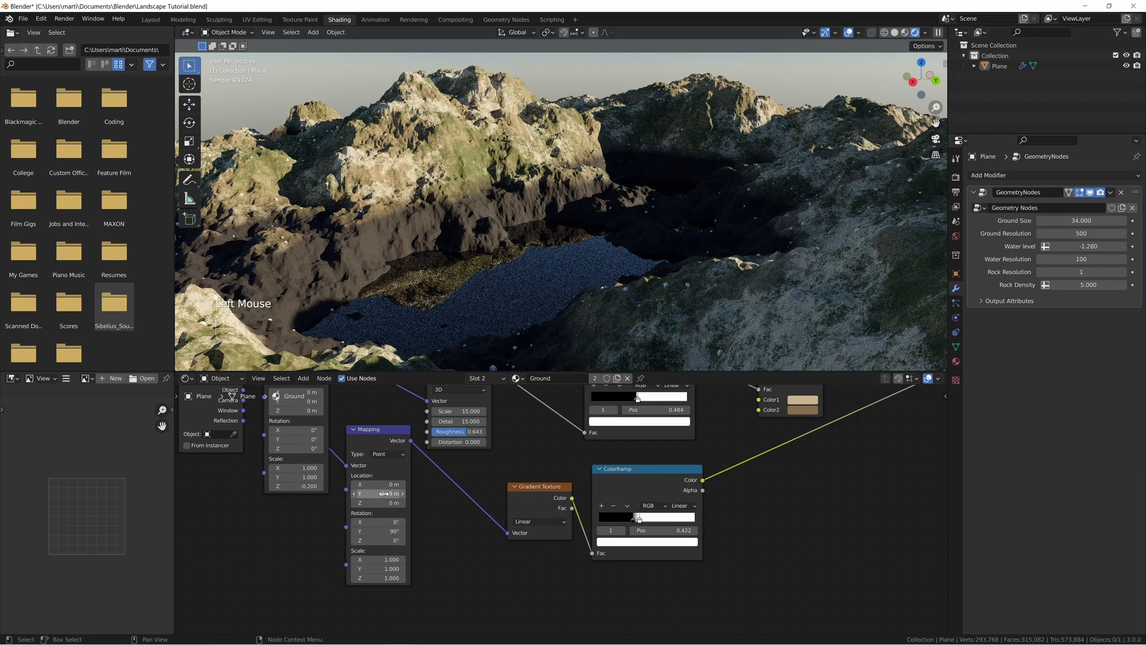
mouse_move(387, 502)
left_mouse_down()
mouse_move(371, 502)
mouse_move(405, 484)
mouse_move(387, 484)
left_mouse_up()
key("BackSpace")
key("BackSpace")
- Lower the gradient ColorRamp's stops toward the water level, with the white stop at 0.222, and set its interpolation to Ease
left_click(630, 520)
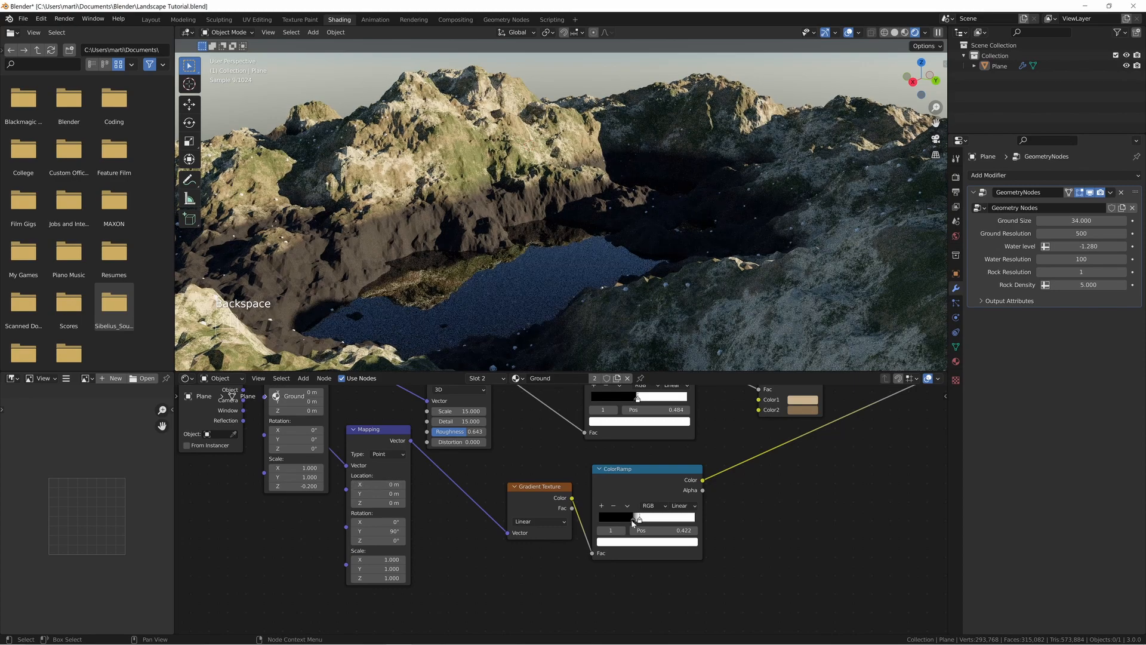
left_click_drag(630, 524, 624, 527)
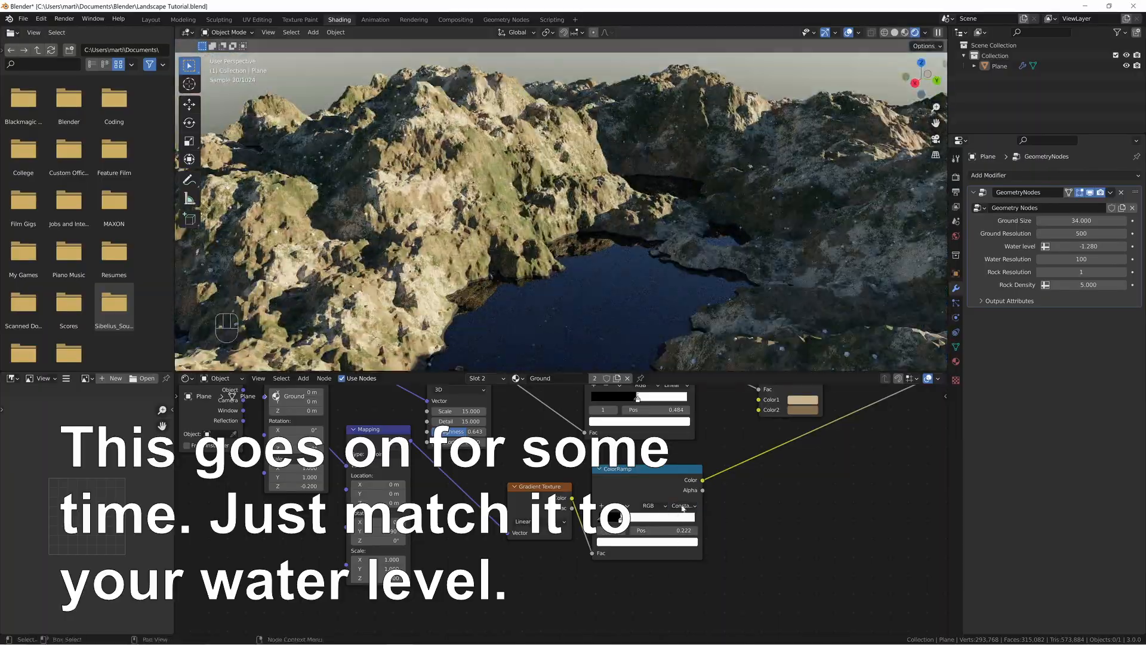
left_click(681, 506)
left_click(690, 486)
- Fine-tune the gradient ColorRamp's black and white stops against the shoreline, bringing the white stop to 0.224
left_click(619, 517)
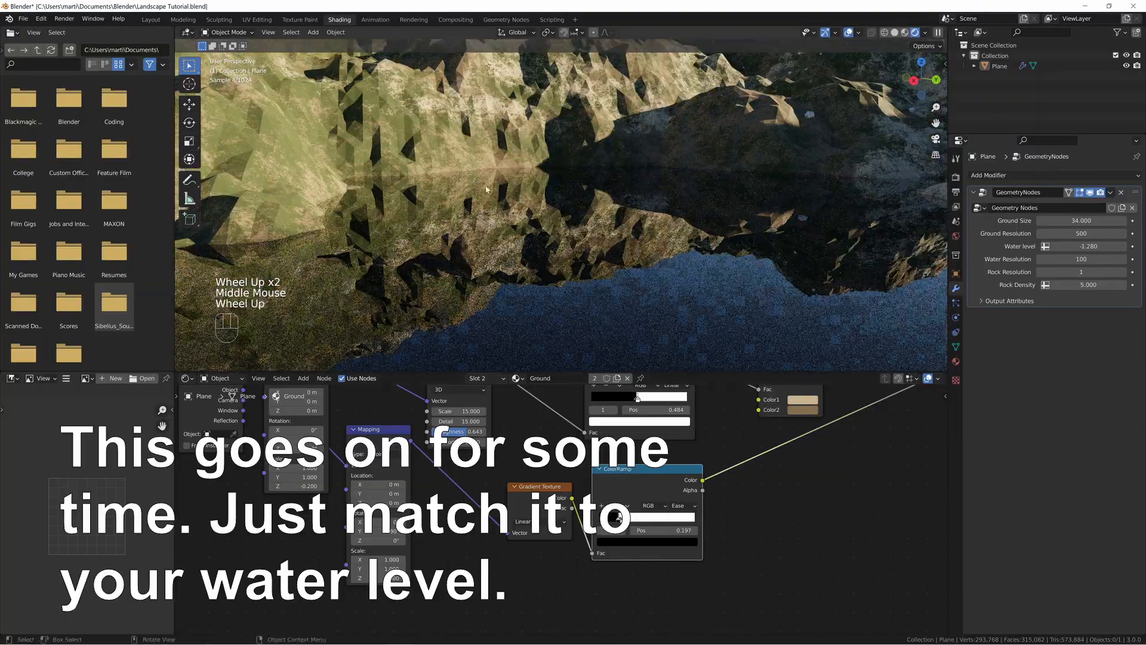
left_click_drag(620, 517, 625, 534, "shift")
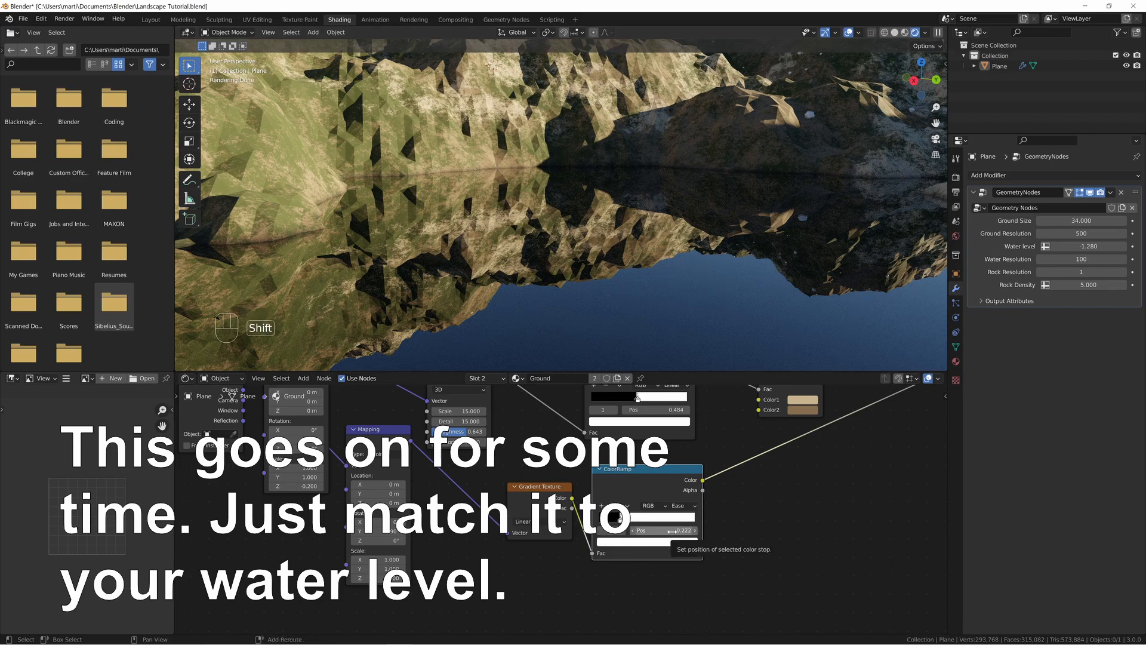
left_click_drag(664, 531, 669, 531, "shift")
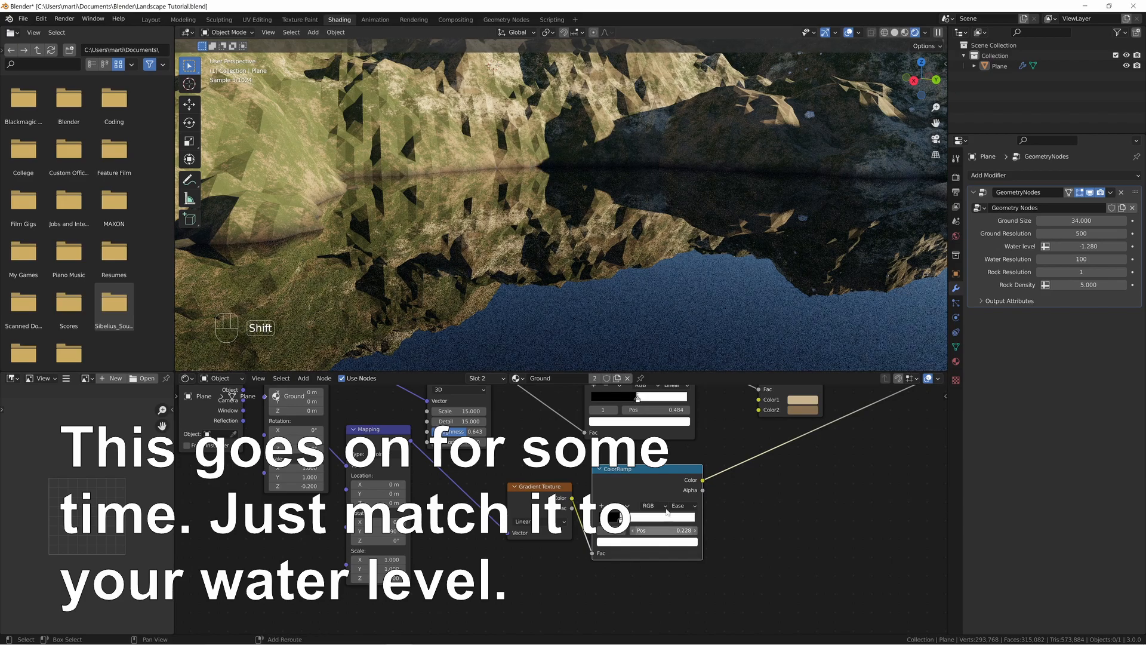
middle_click_drag(567, 214, 577, 241)
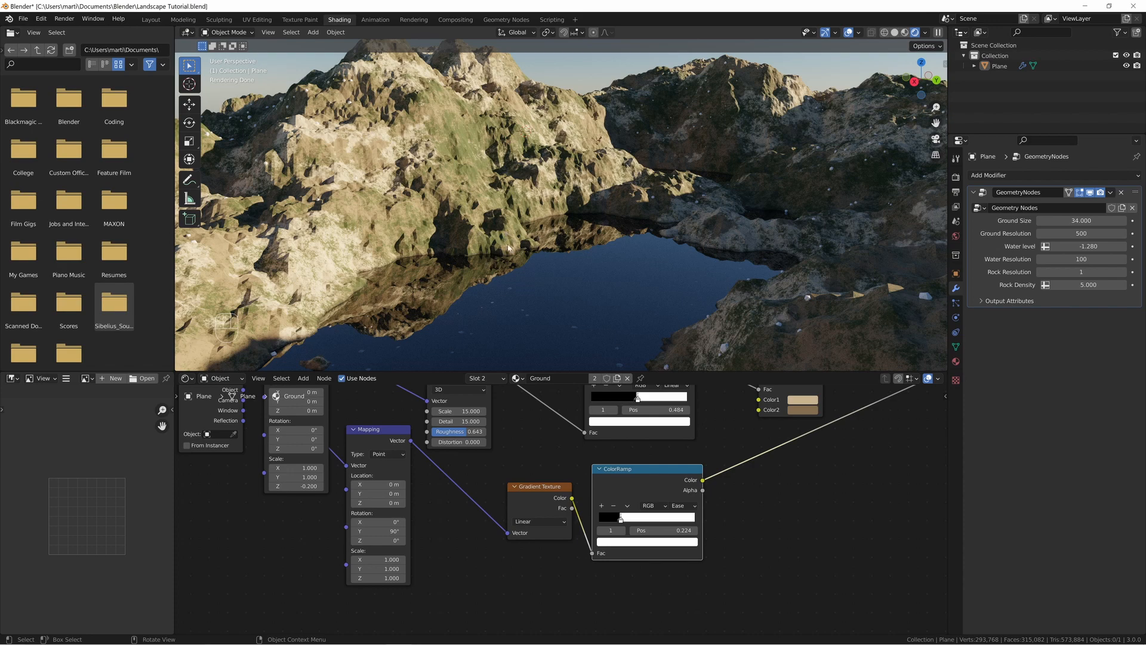
- Duplicate the gradient ColorRamp below the original and feed the Gradient Texture's Color into the copy's Fac
middle_click_drag(564, 464, 559, 426)
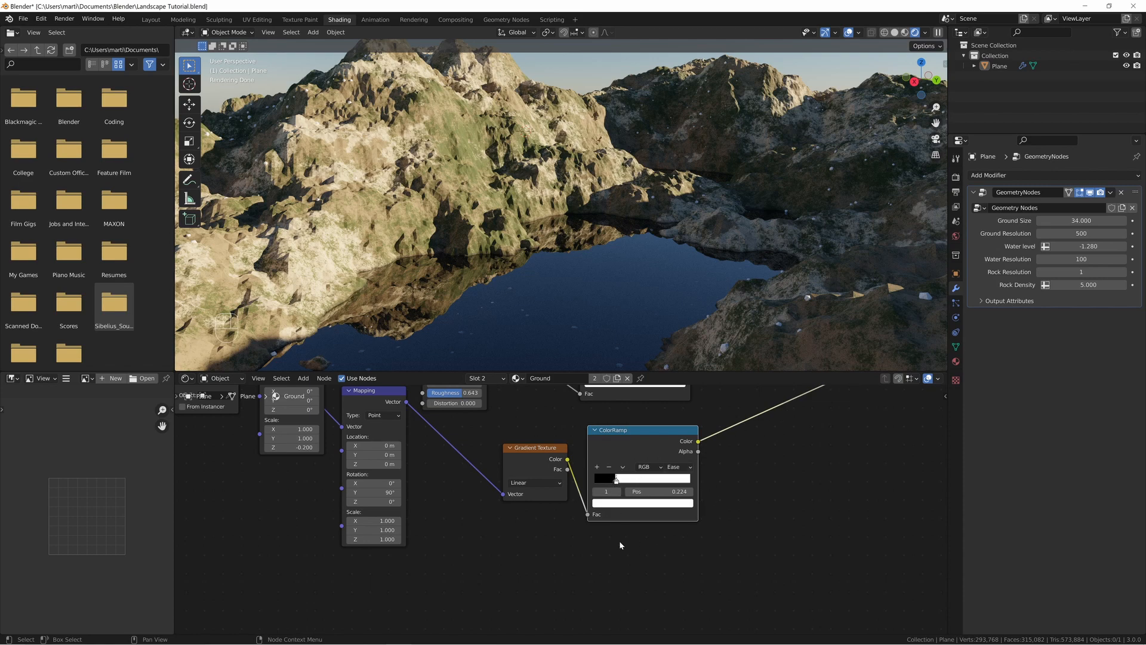
middle_click_drag(620, 545, 591, 514)
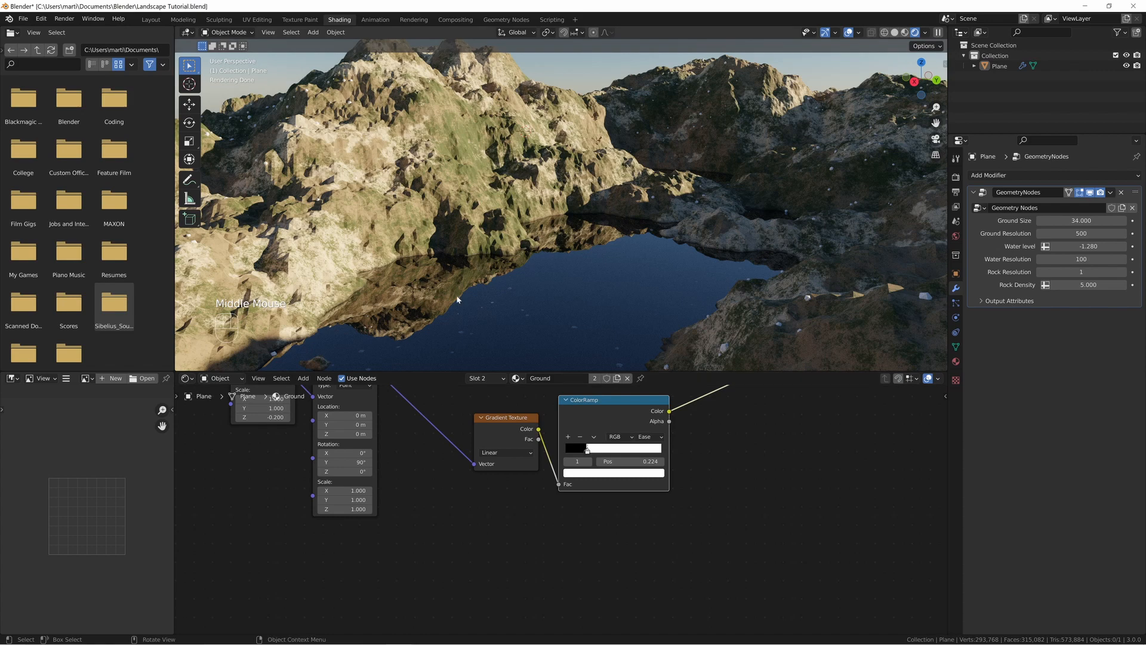
middle_click_drag(703, 455, 523, 511)
scroll(517, 502, "down", 1)
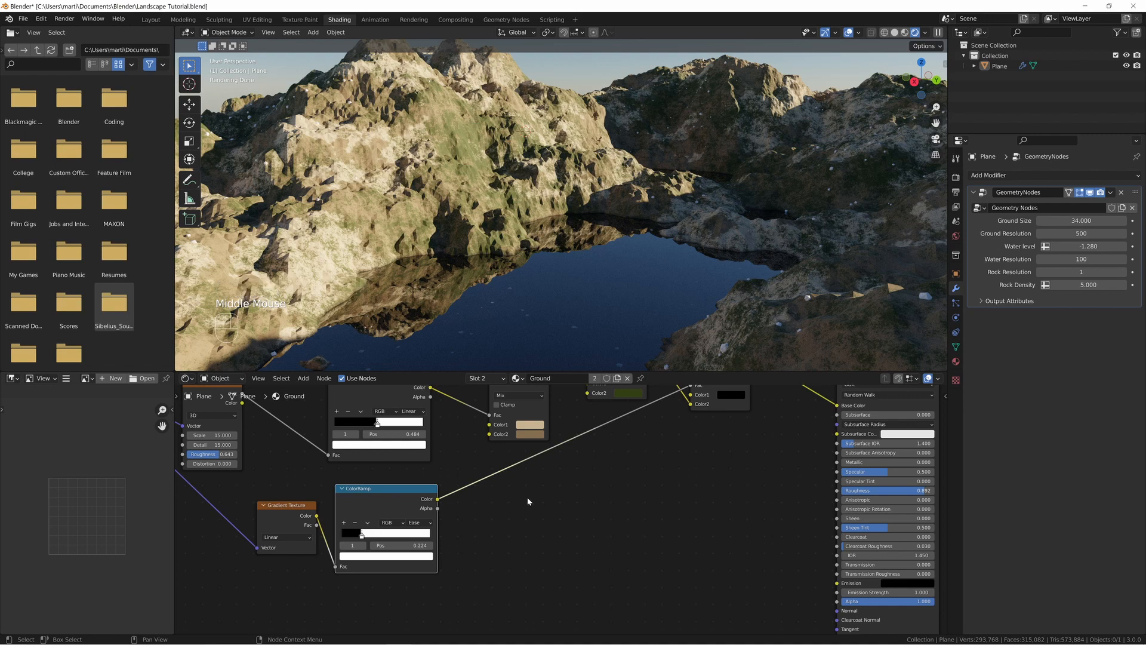
key("shift+d")
left_click(496, 609)
middle_click_drag(622, 554, 705, 509)
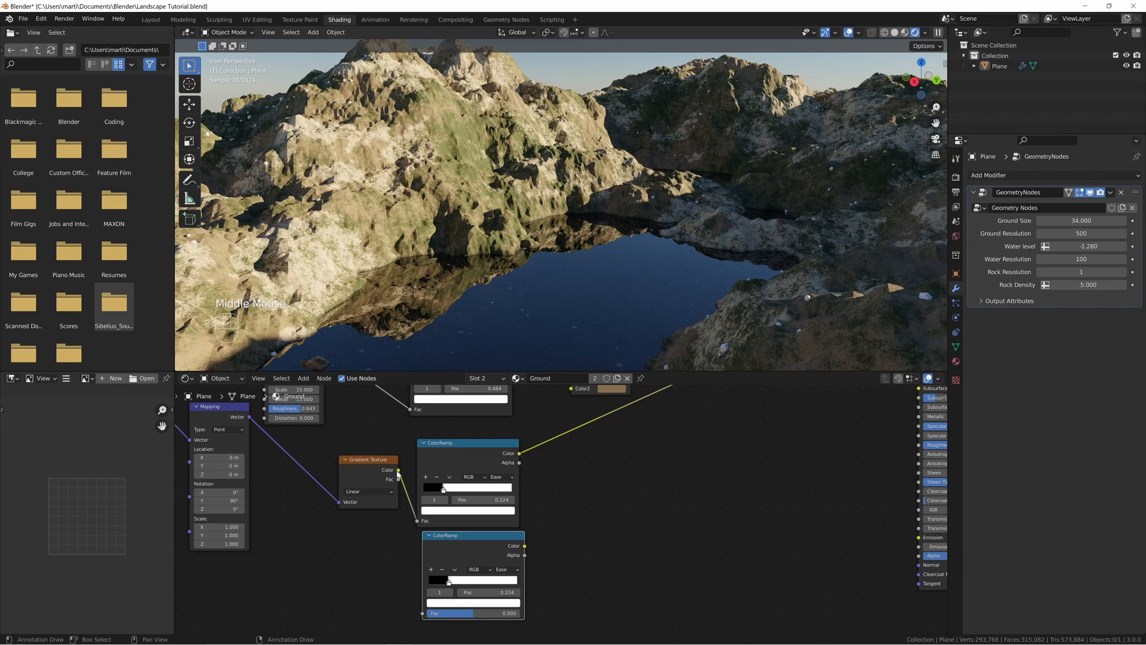
left_click_drag(398, 470, 423, 604)
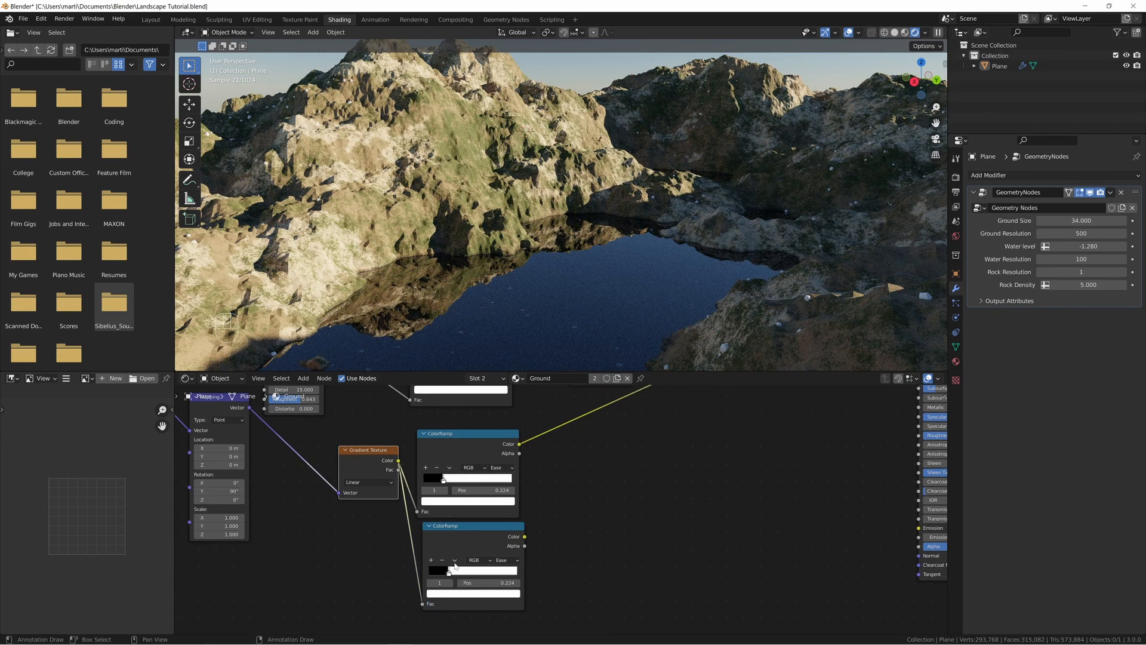
middle_click_drag(572, 527, 565, 531)
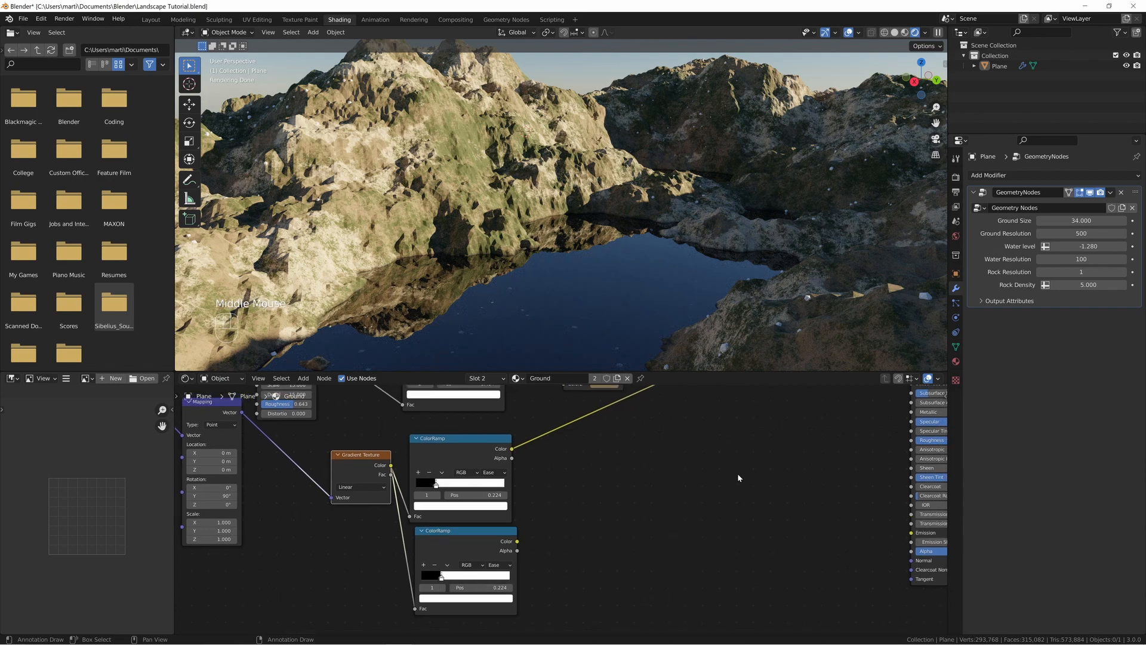
middle_click_drag(424, 587, 336, 579)
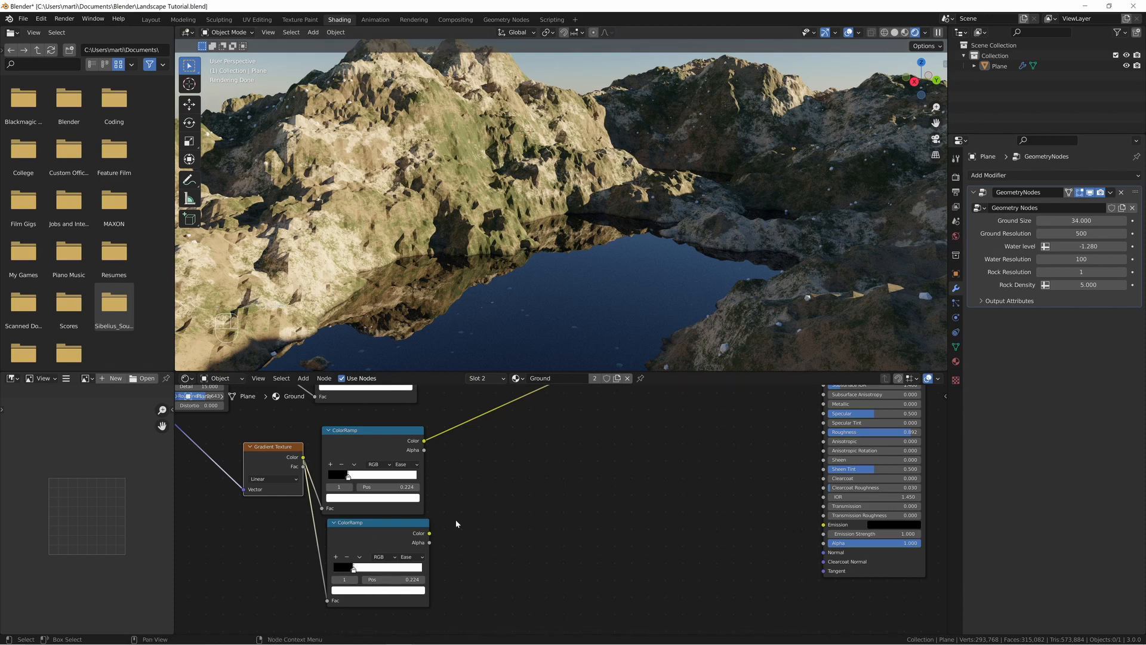
- Connect the lower ColorRamp's Color output to the Principled BSDF's Roughness and inspect the wet shoreline around the lake
middle_click_drag(456, 524, 385, 545)
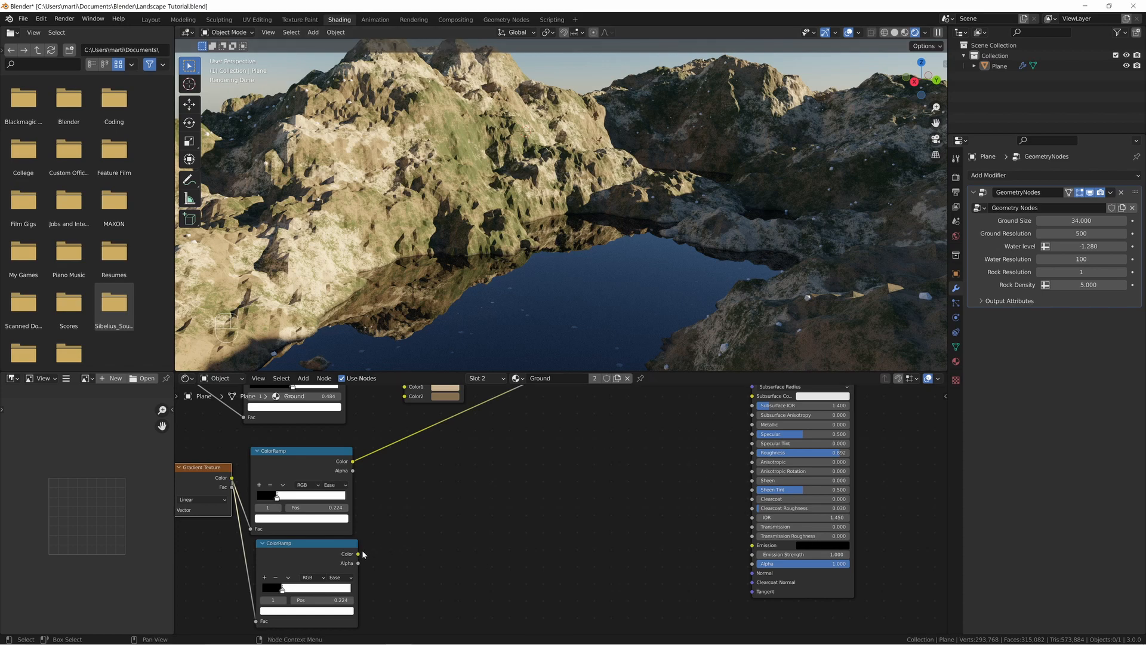
left_click_drag(358, 554, 752, 452)
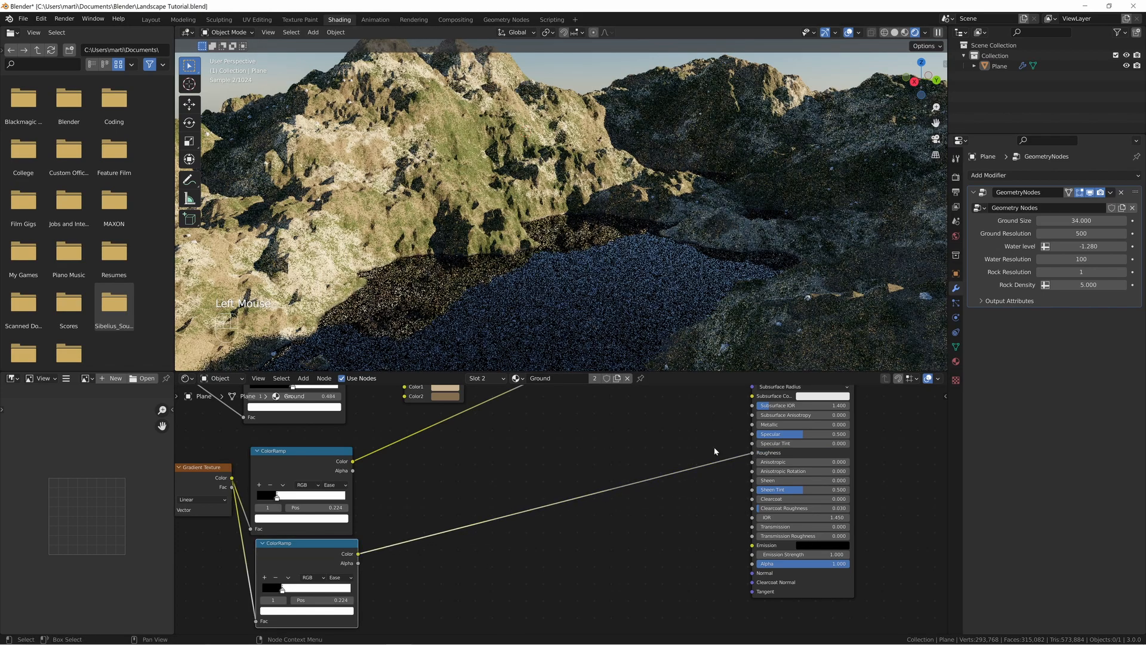
mouse_move(597, 286)
middle_mouse_down()
mouse_move(573, 281)
mouse_move(584, 274)
middle_mouse_up()
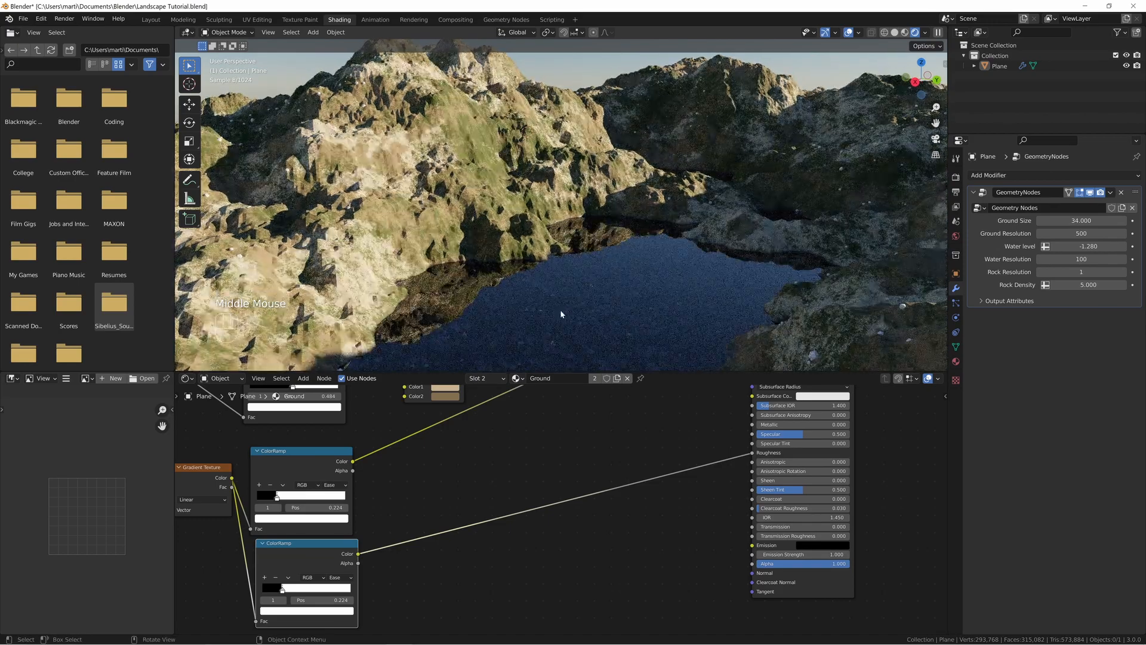
scroll(568, 325, "down", 4)
middle_click_drag(569, 325, 581, 332)
scroll(580, 332, "up", 1)
middle_click_drag(580, 332, 553, 299, "shift")
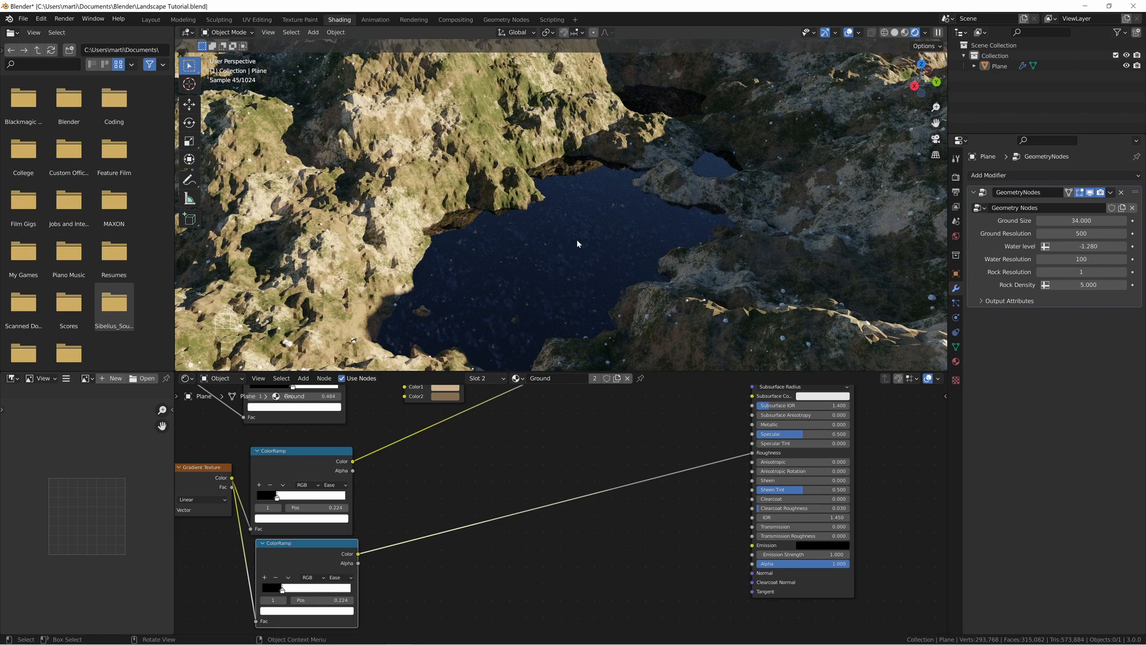
- Lighten the black stop of the lower ColorRamp slightly to a very dark grey
middle_click_drag(473, 504, 564, 468)
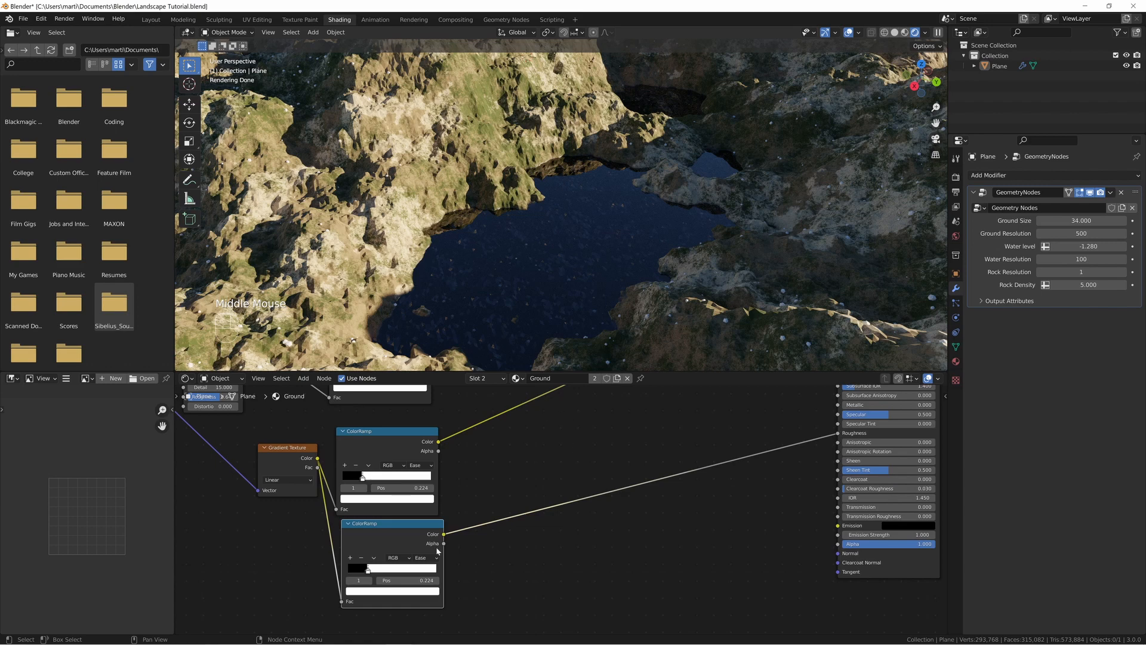
left_click(350, 579)
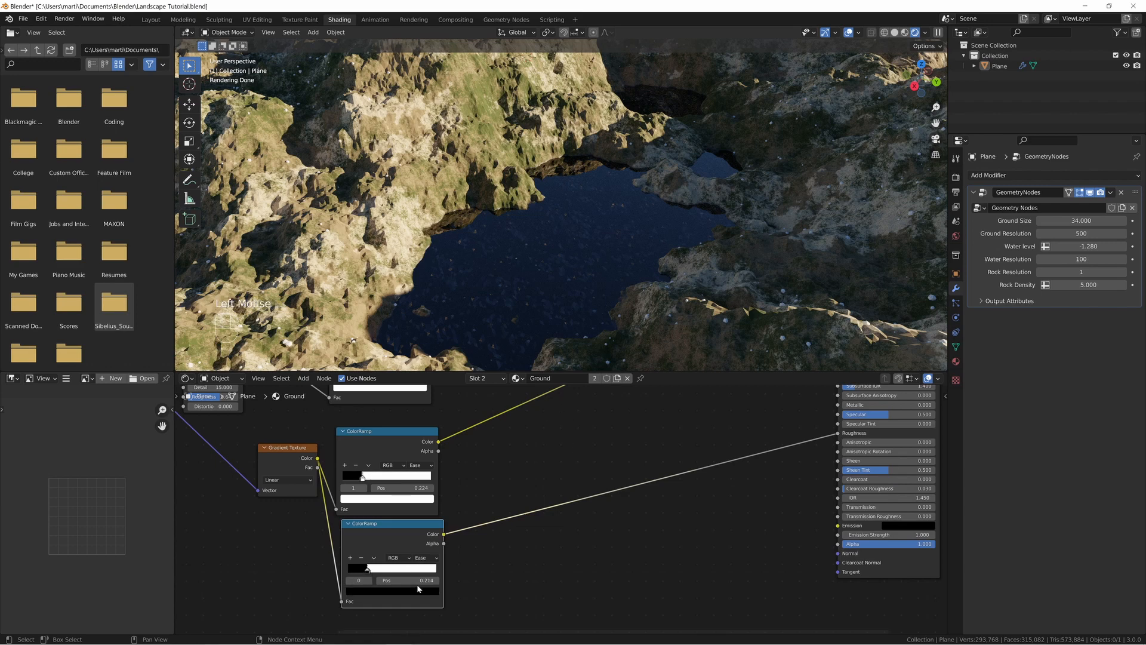
left_click(410, 592)
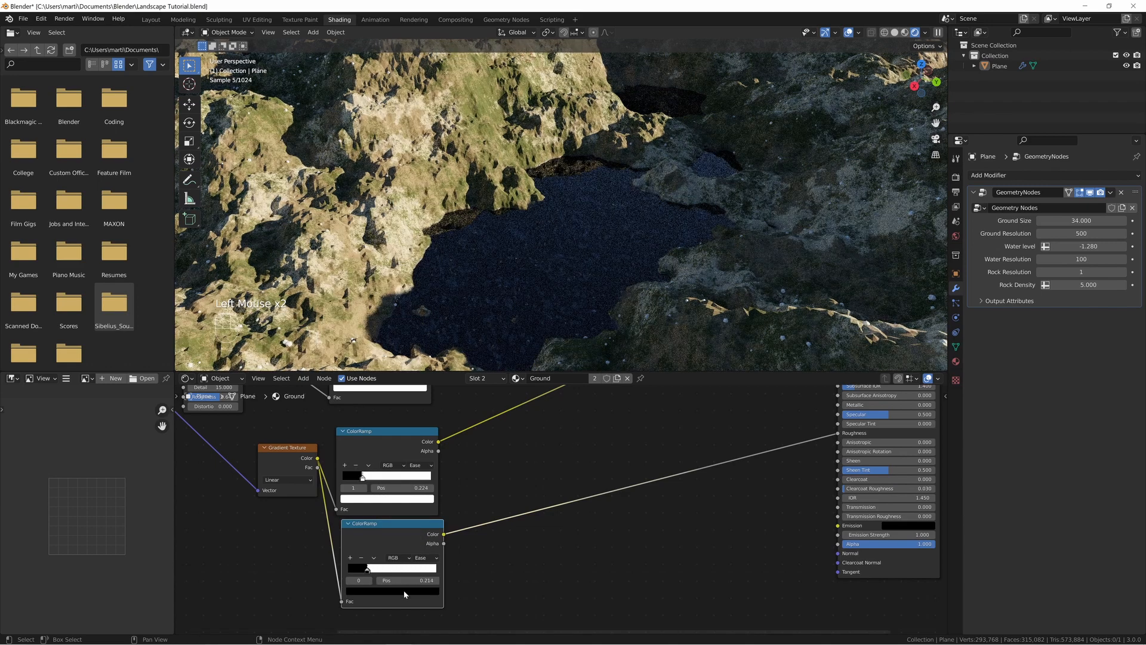
left_click(404, 591)
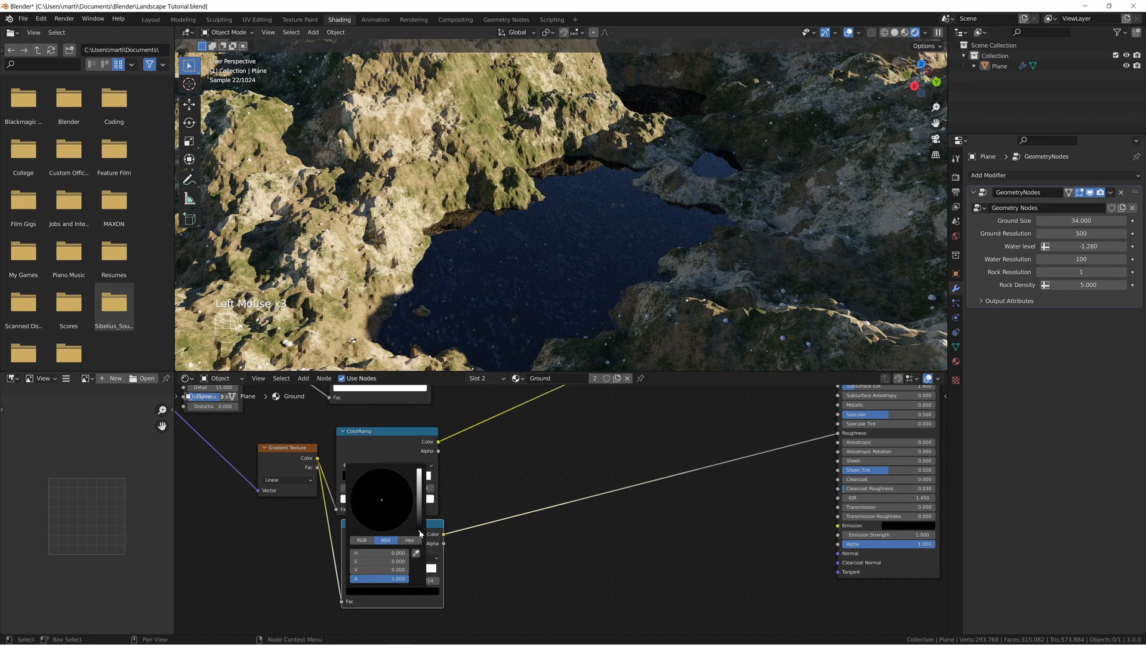
mouse_move(420, 533)
left_mouse_down()
mouse_move(419, 473)
mouse_move(419, 528)
left_mouse_up()
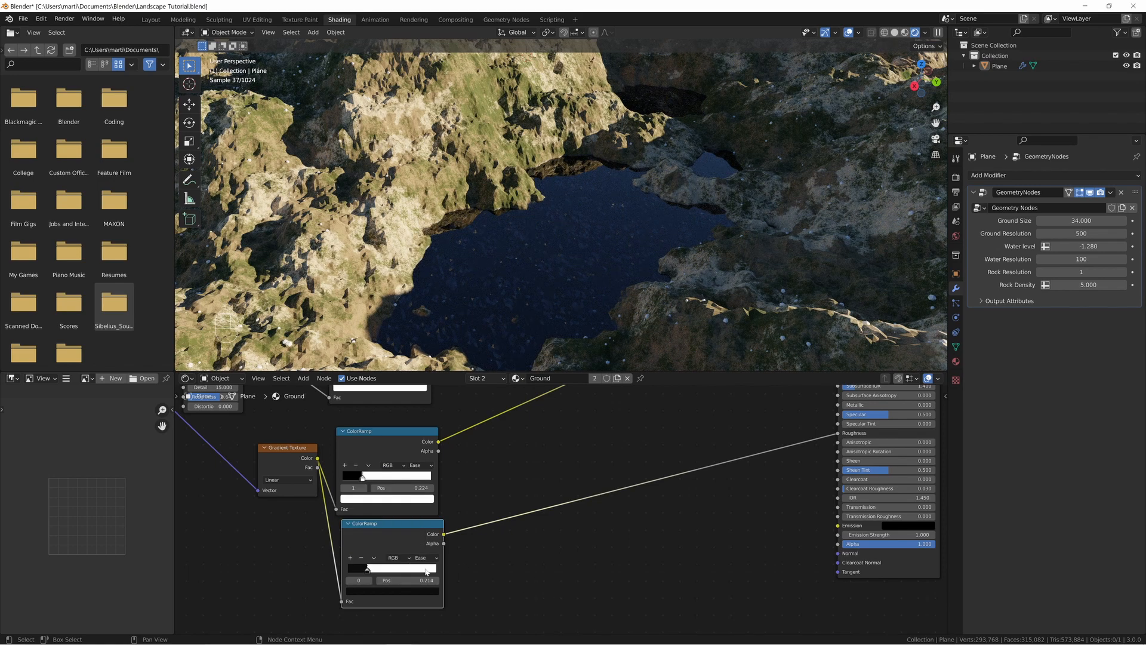
- Dim the lower ColorRamp's white stop to match the BSDF's own roughness value, unlinking Roughness to check it and reconnecting the ramp
left_click(370, 568)
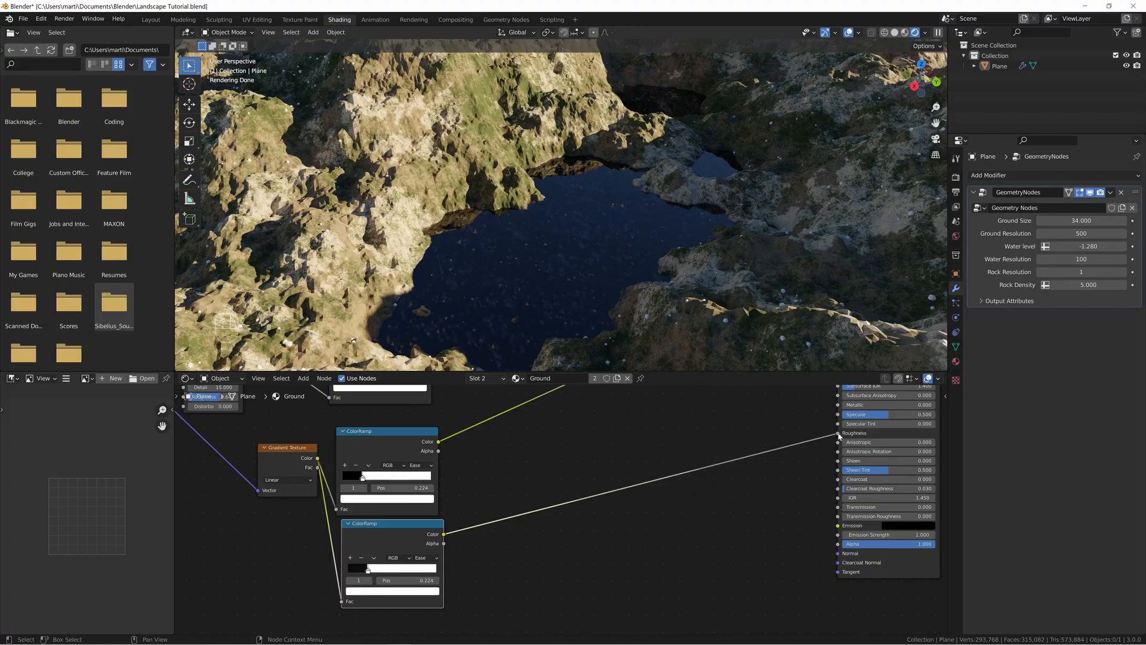
left_click_drag(838, 433, 755, 478)
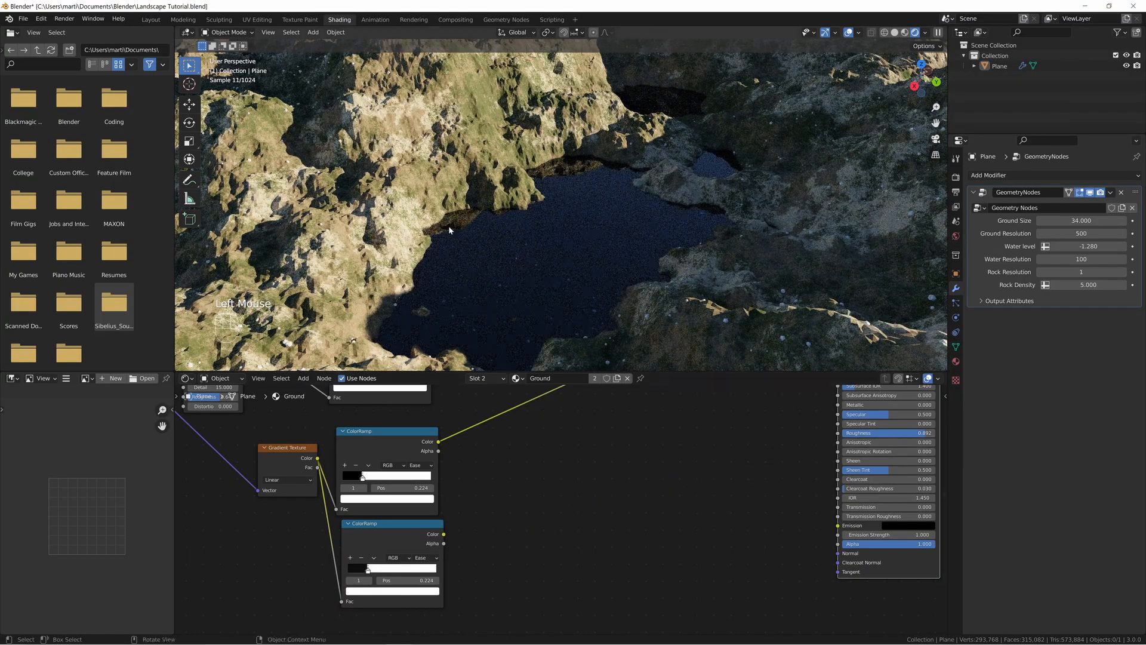
middle_click_drag(449, 227, 455, 221)
middle_click_drag(548, 227, 577, 294, "shift")
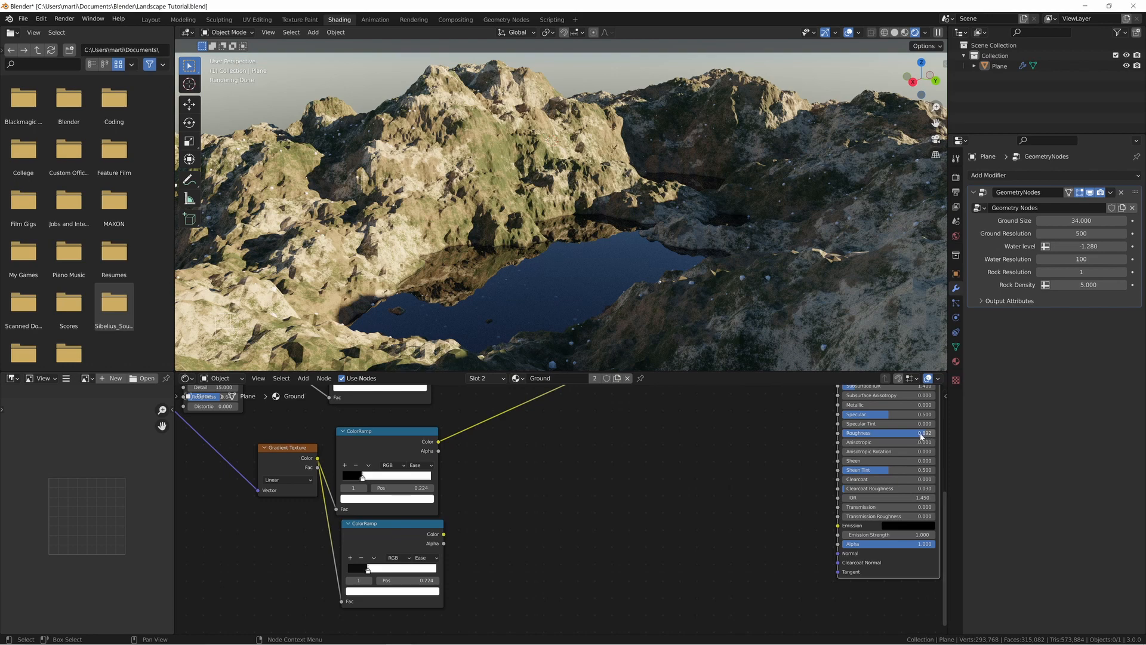
key("ctrl+c")
left_click(378, 591)
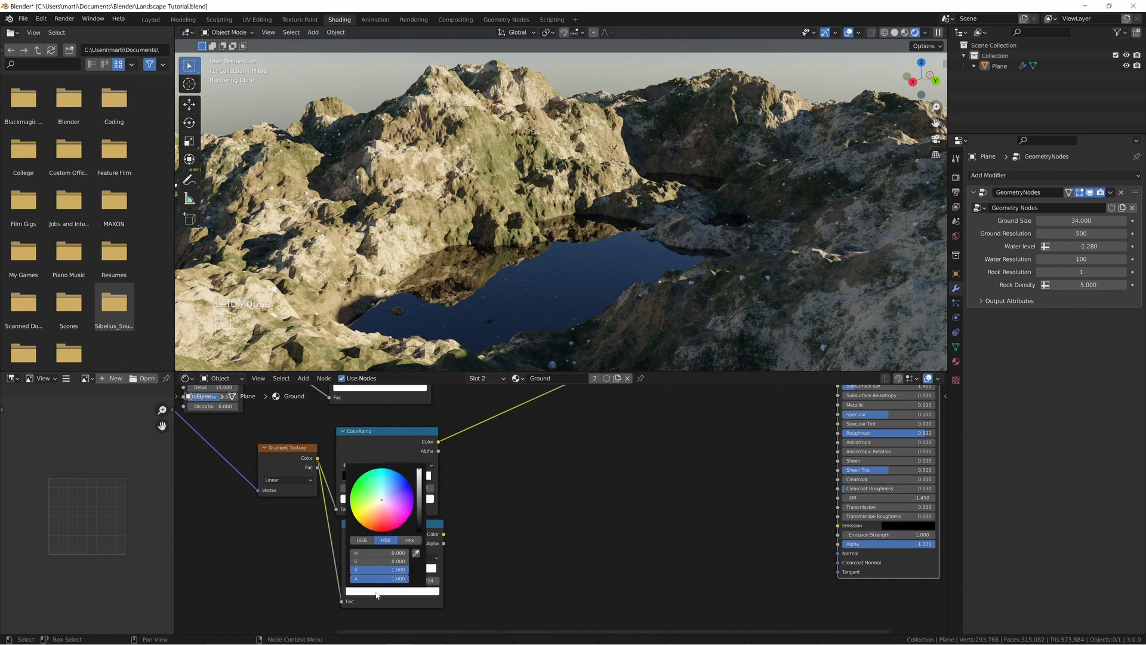
left_click_drag(380, 570, 375, 570)
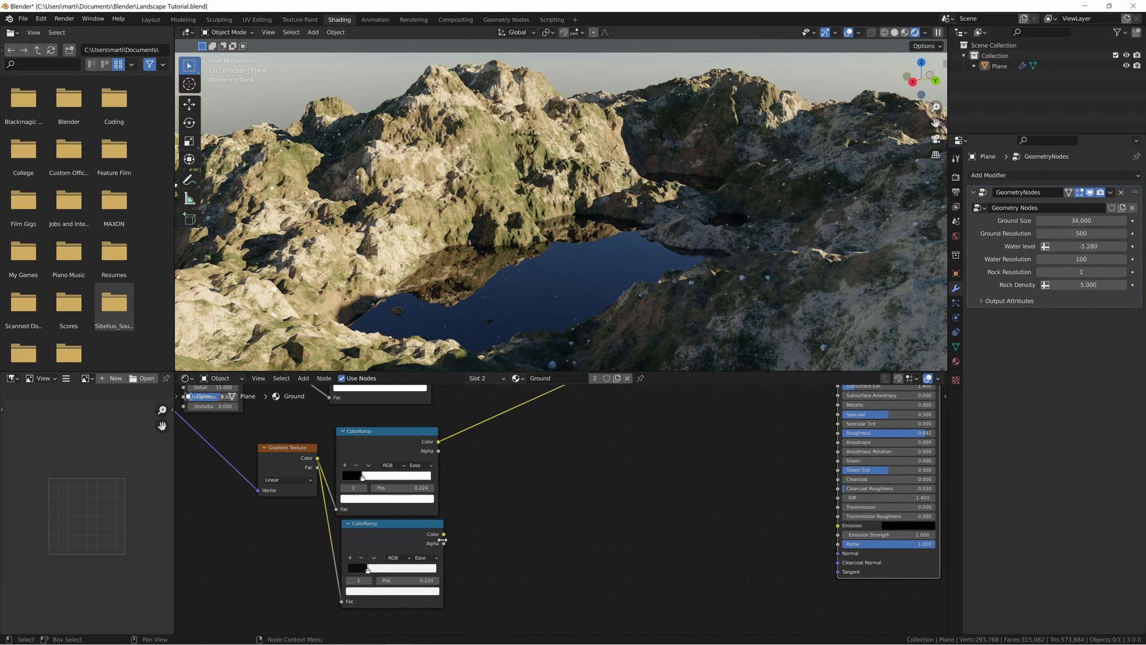
left_click_drag(443, 534, 843, 436)
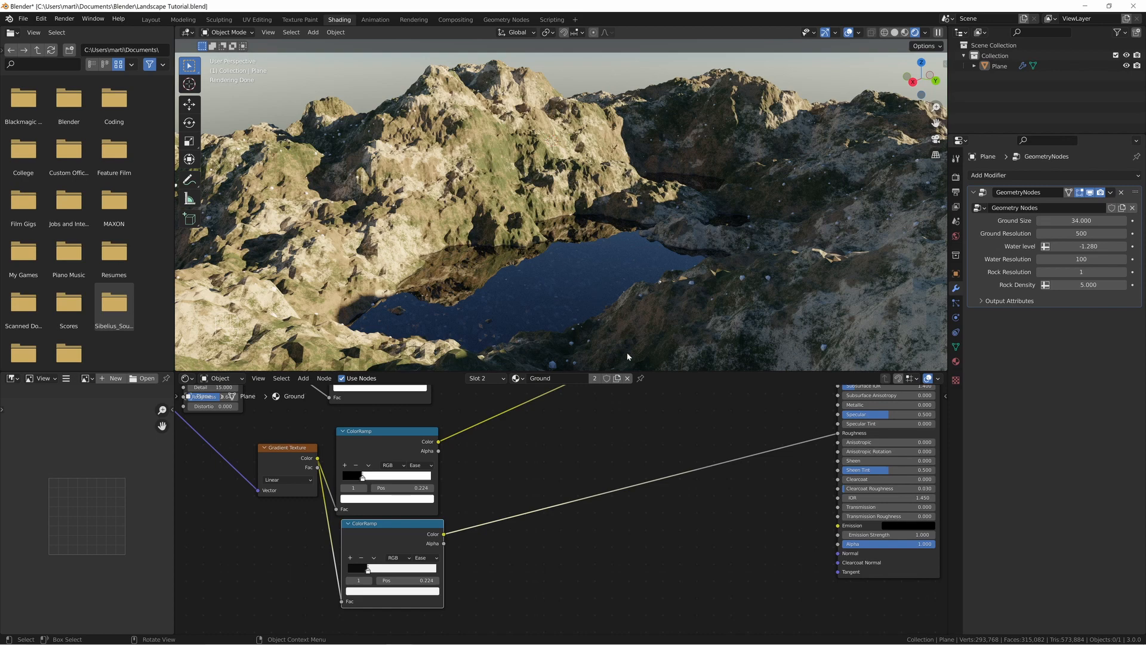
- Add a Bump node with the Noise Texture feeding its Height and connect its Normal output to the Principled BSDF's Normal
key("shift+a")
type("bum")
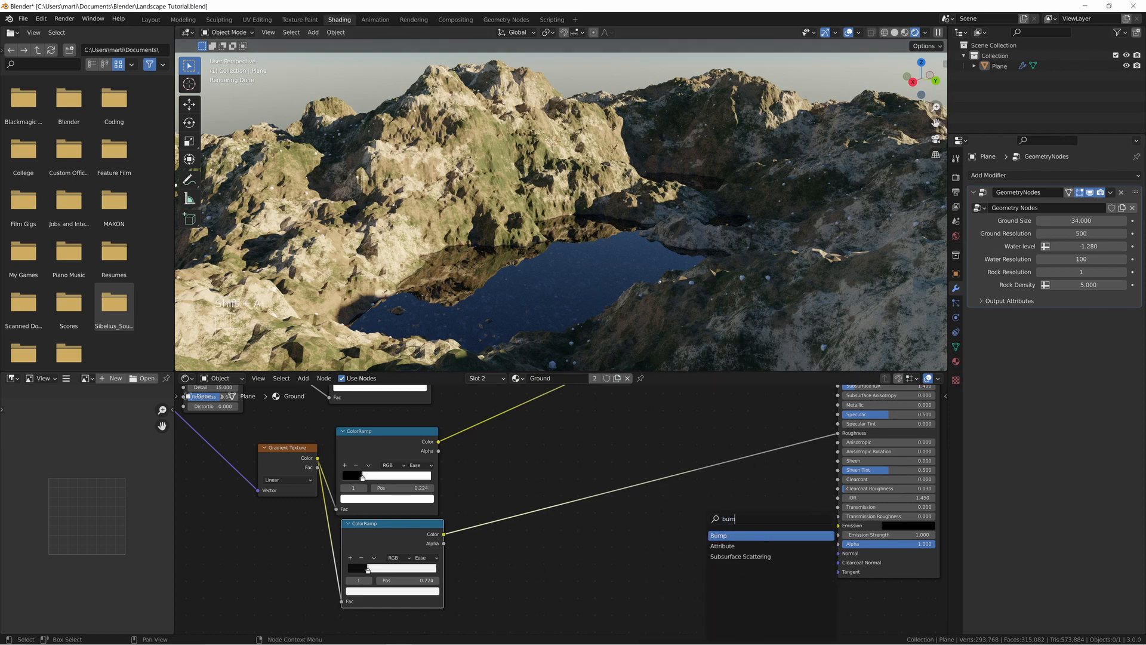
type("p")
key("Return")
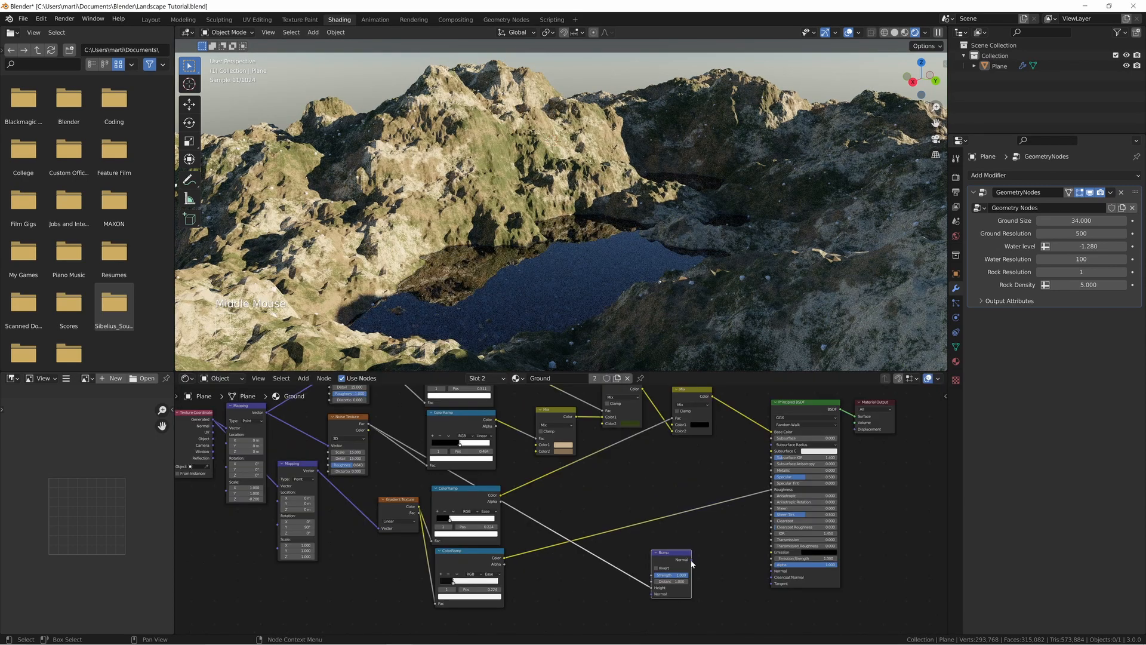
left_click_drag(691, 560, 771, 572)
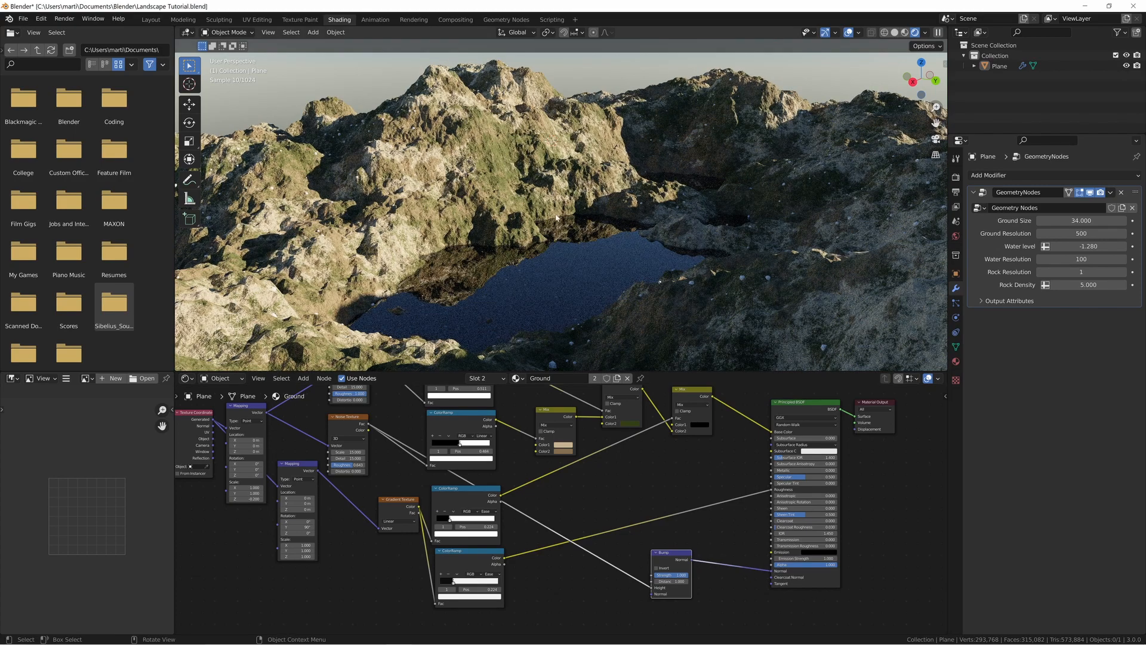
left_click(789, 573)
- Set the Bump node's Distance to 0.4
left_click_drag(672, 581, 634, 581)
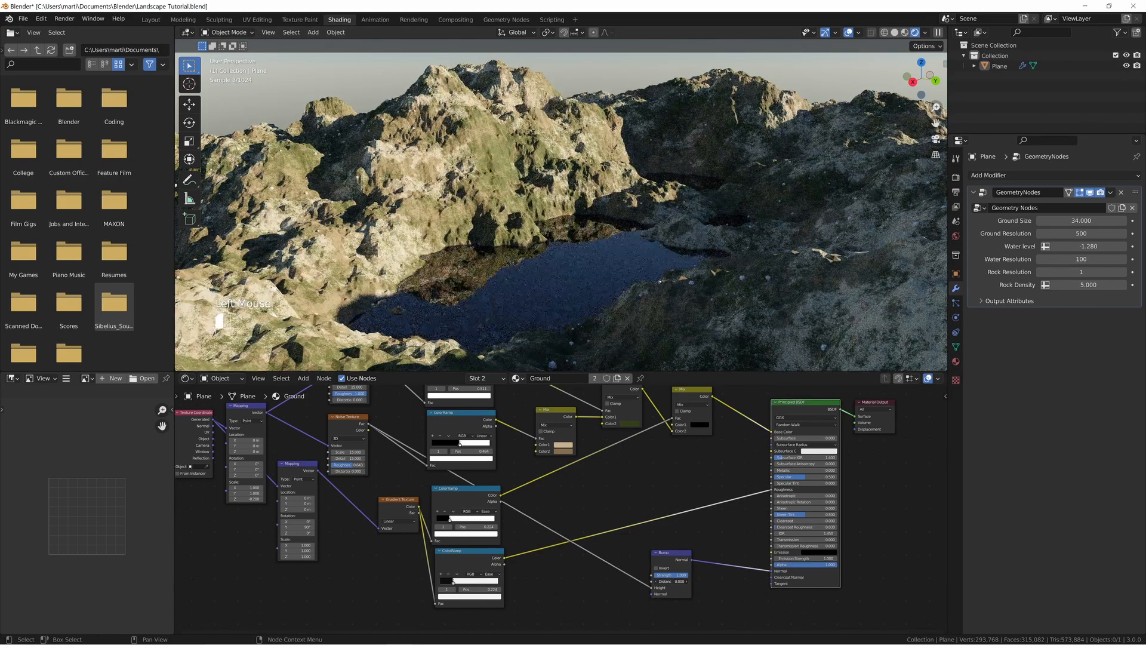
double_click(677, 582)
type("0")
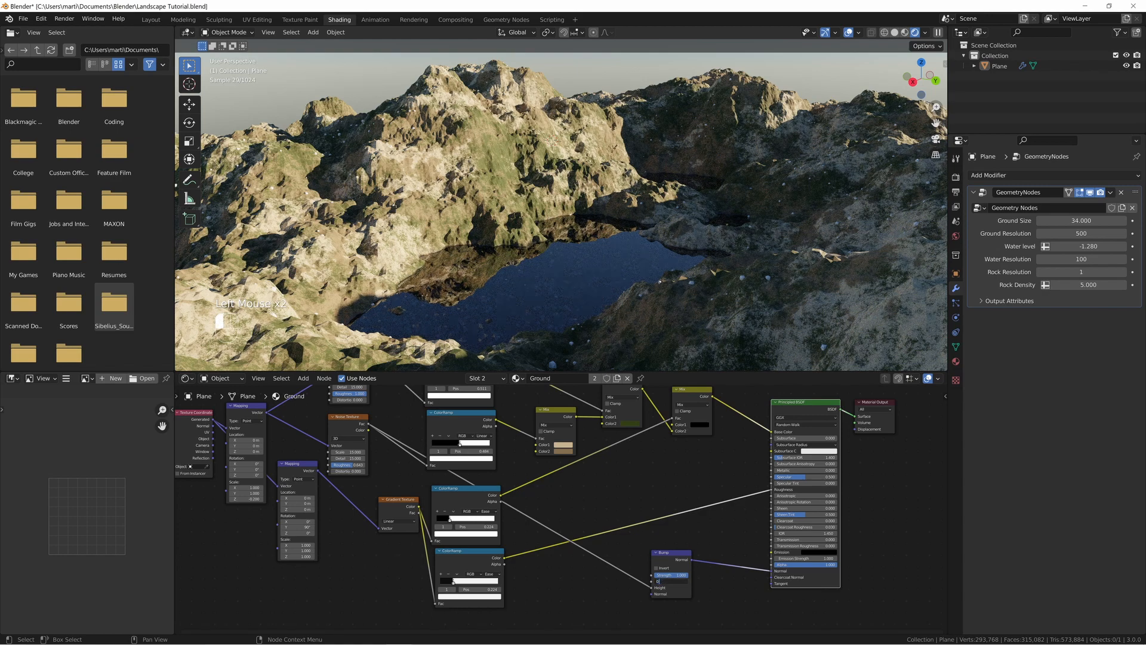
type(".4")
key("Return")
left_click(692, 470)
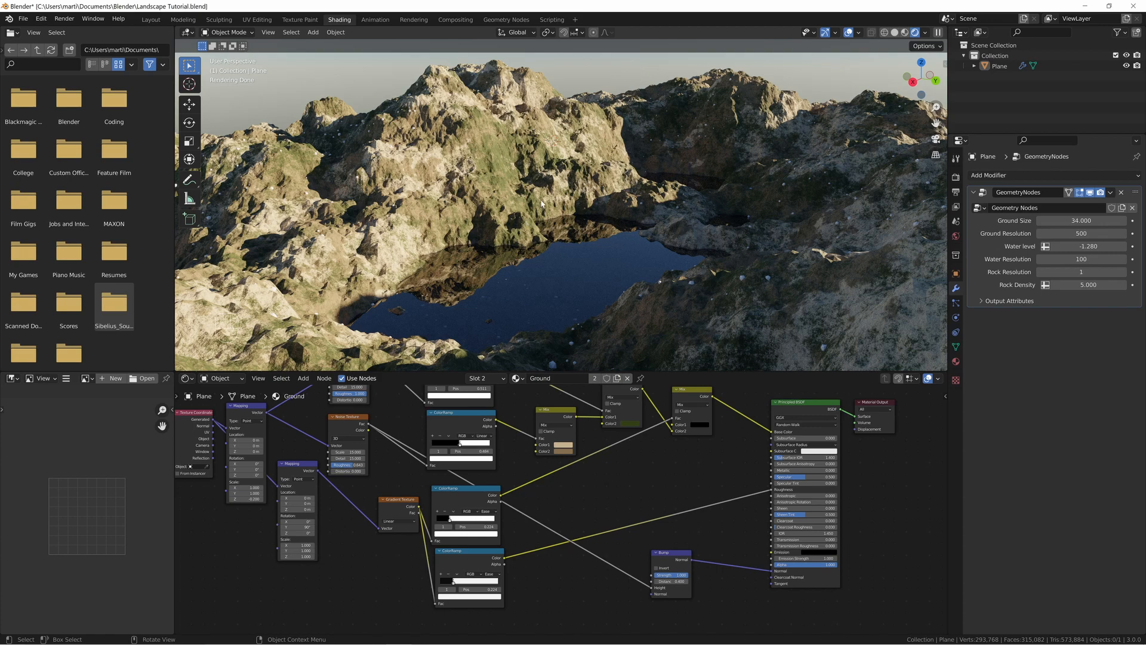
- Switch to the Rocks material and make its Base Color fully opaque
left_click(485, 378)
left_click(456, 421)
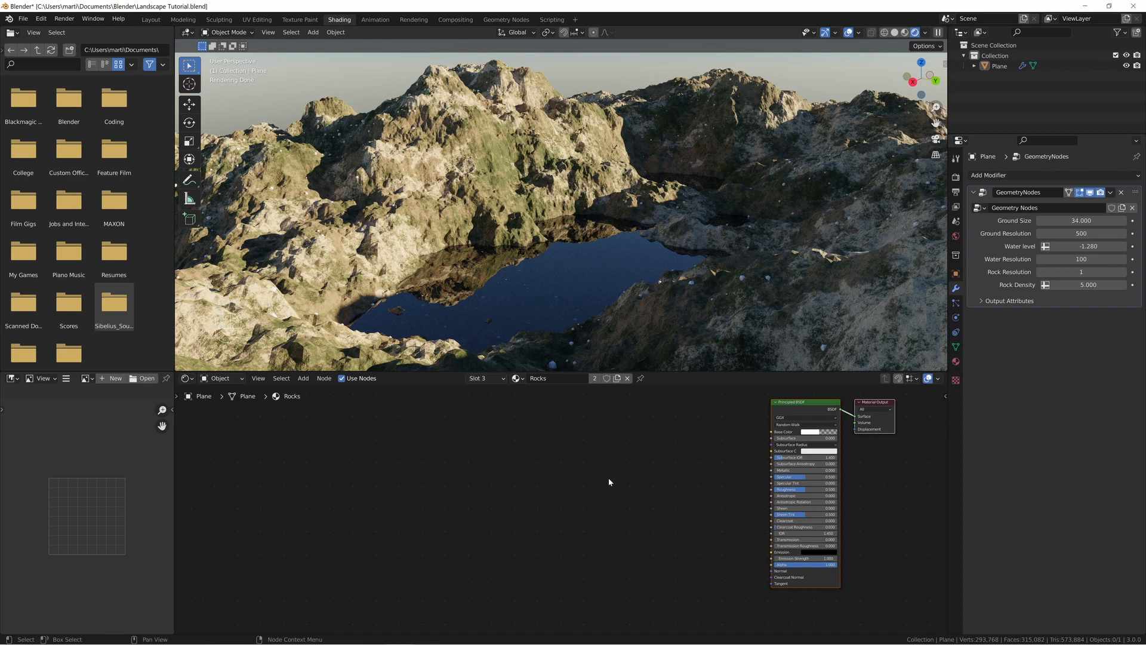
middle_click_drag(628, 489, 533, 496)
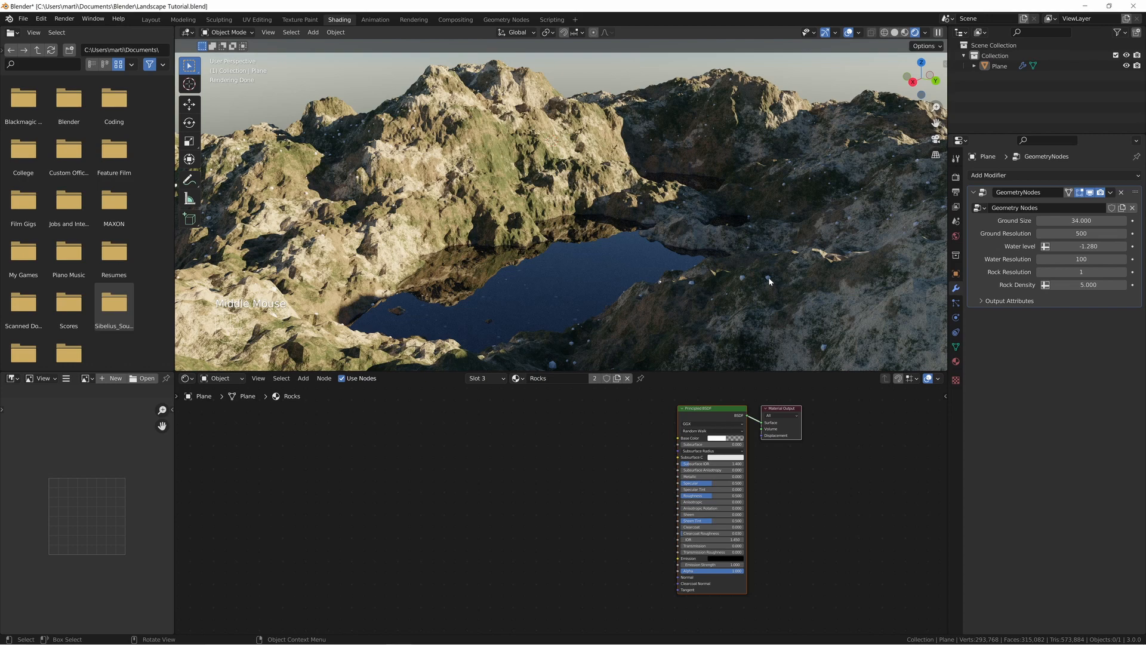
left_click(726, 438)
left_click_drag(721, 429, 754, 429)
- Copy the tan Color1 of the Ground material's Mix node and paste it into the Rocks material's Base Color
left_click(485, 379)
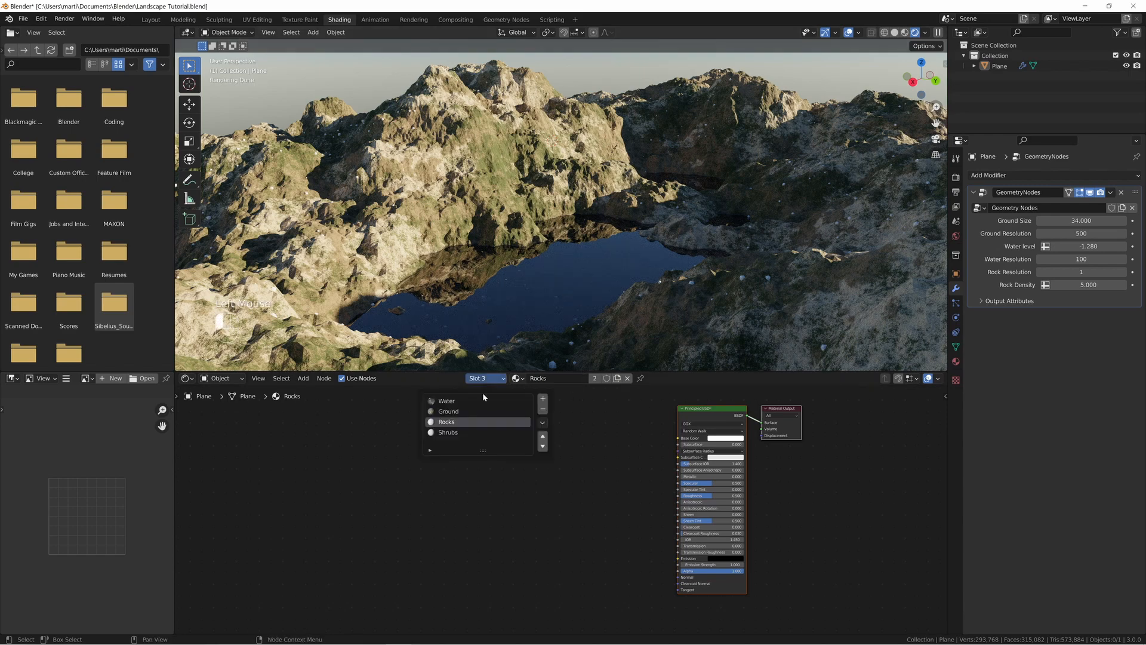
left_click(455, 412)
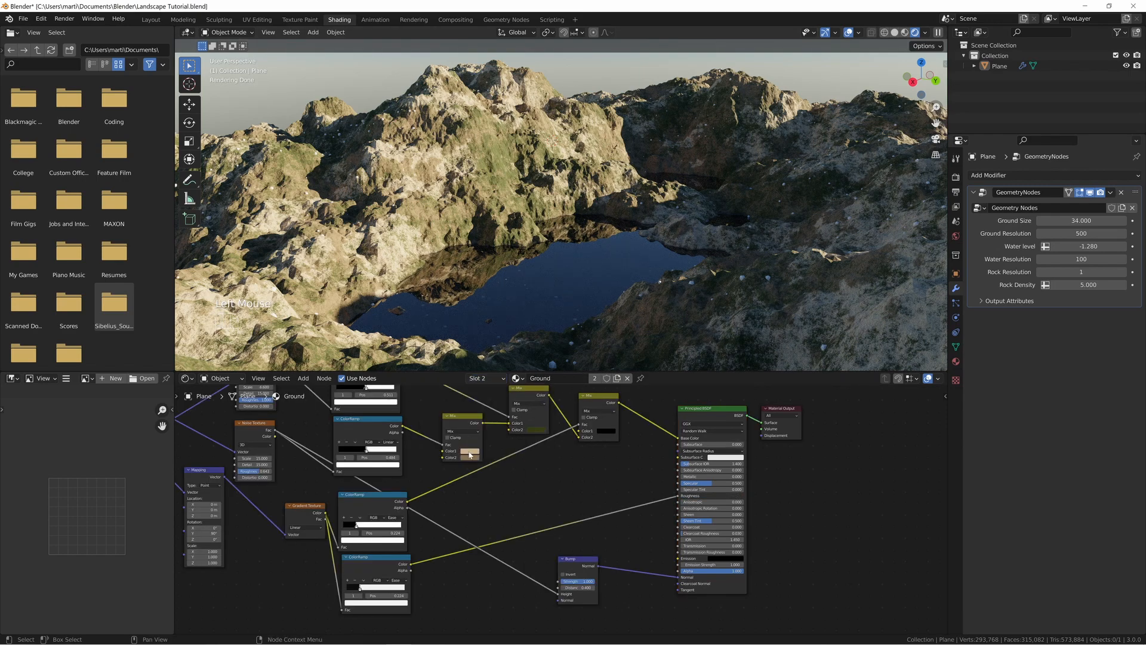
key("ctrl+c")
left_click(486, 380)
left_click(454, 422)
key("ctrl+v")
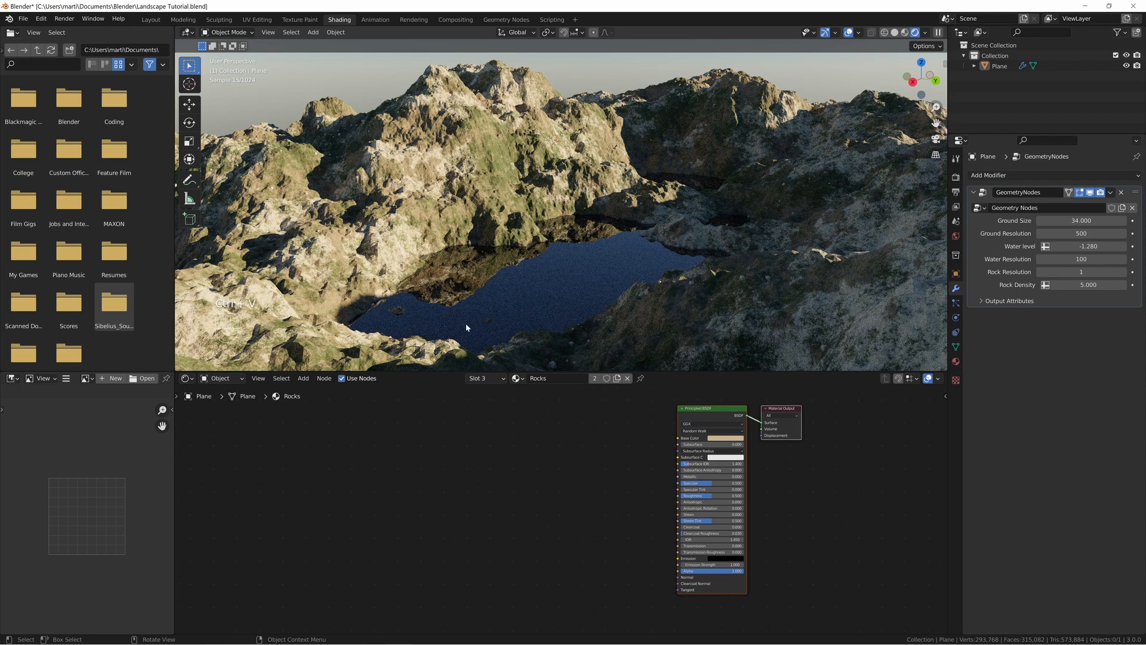
- Raise the Rocks material's Roughness close to the maximum
left_click(704, 496)
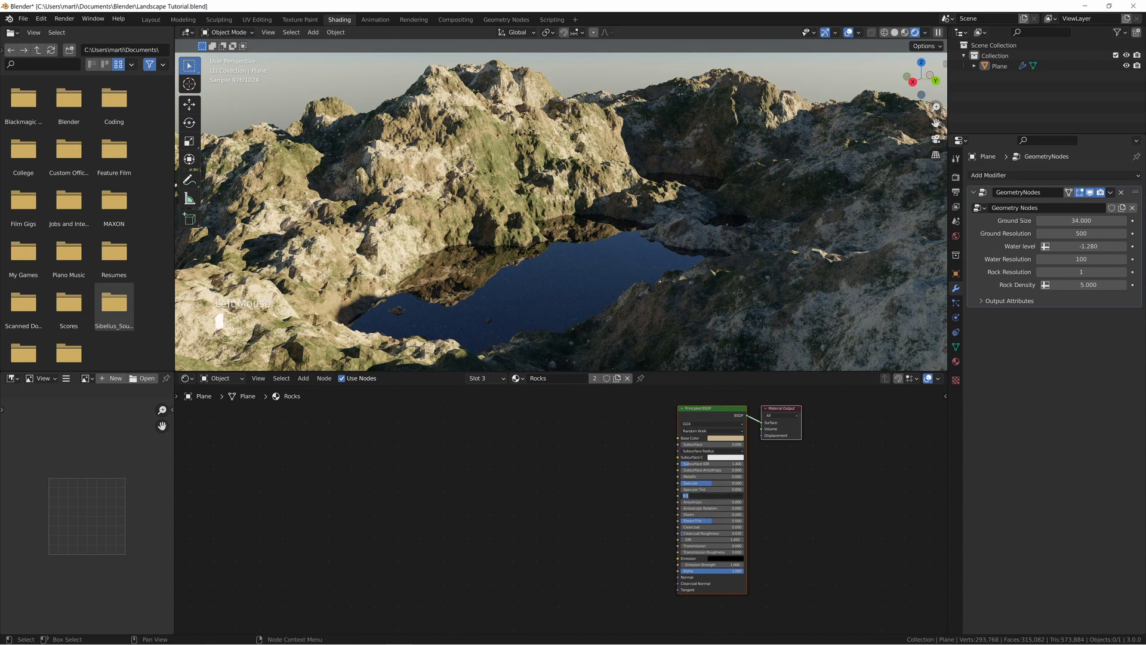
type("0")
key("Return")
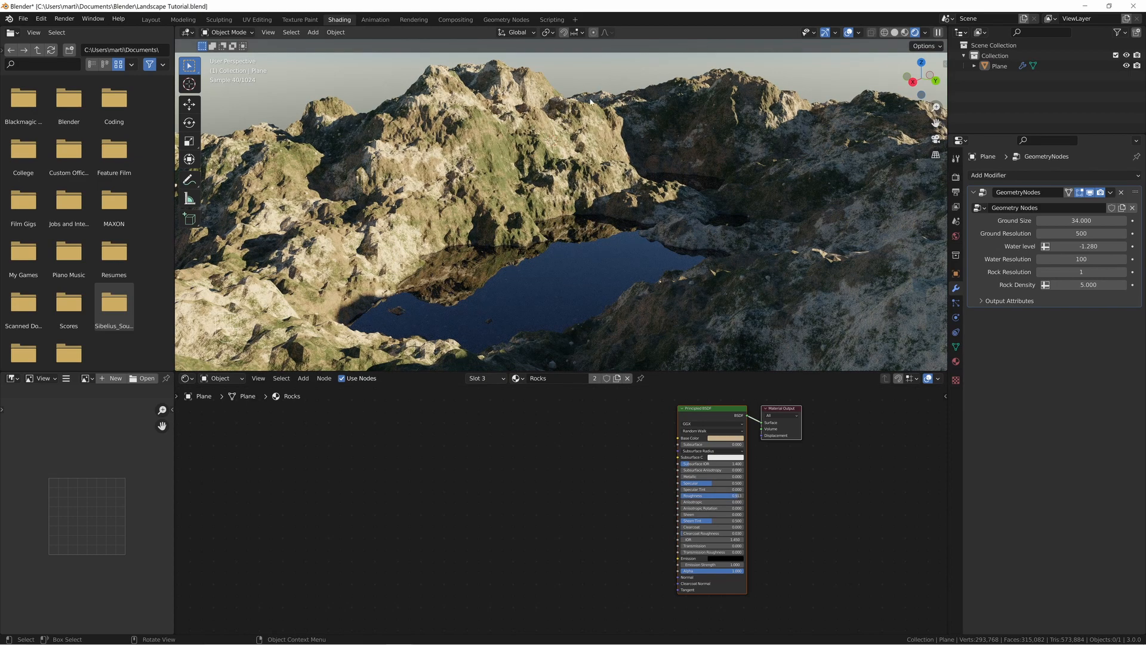
left_click(597, 481)
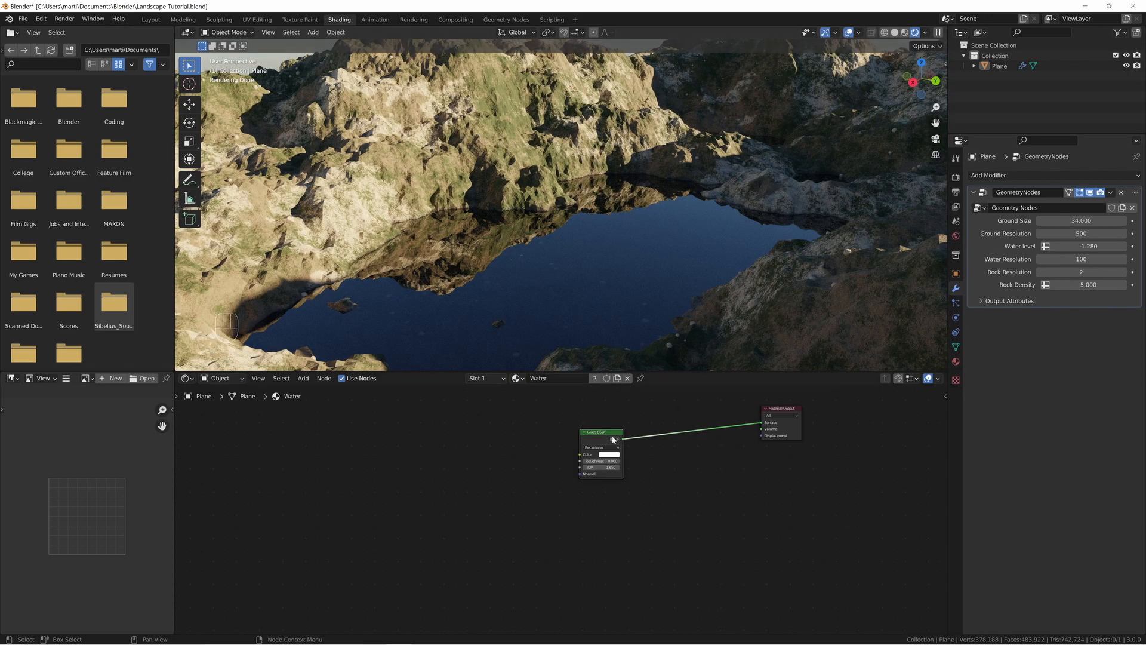
- Test several Roughness values on the Water material's Glass BSDF and settle on a low one that slightly blurs the lake's reflections
left_click_drag(610, 464, 685, 464, "shift")
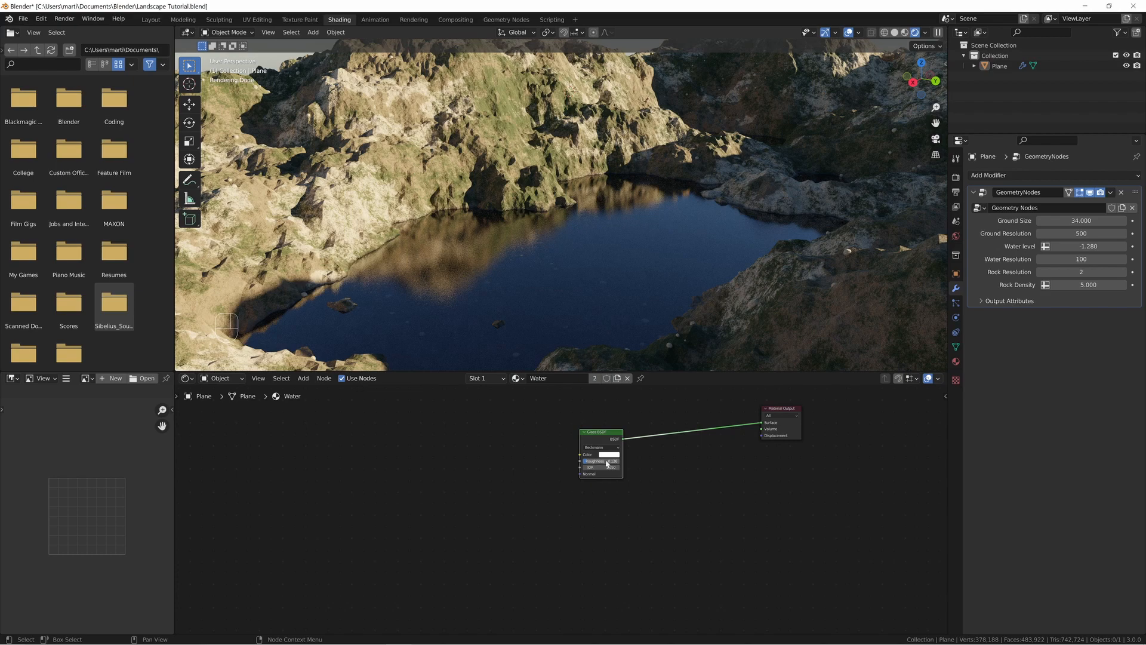
left_click_drag(609, 461, 600, 461)
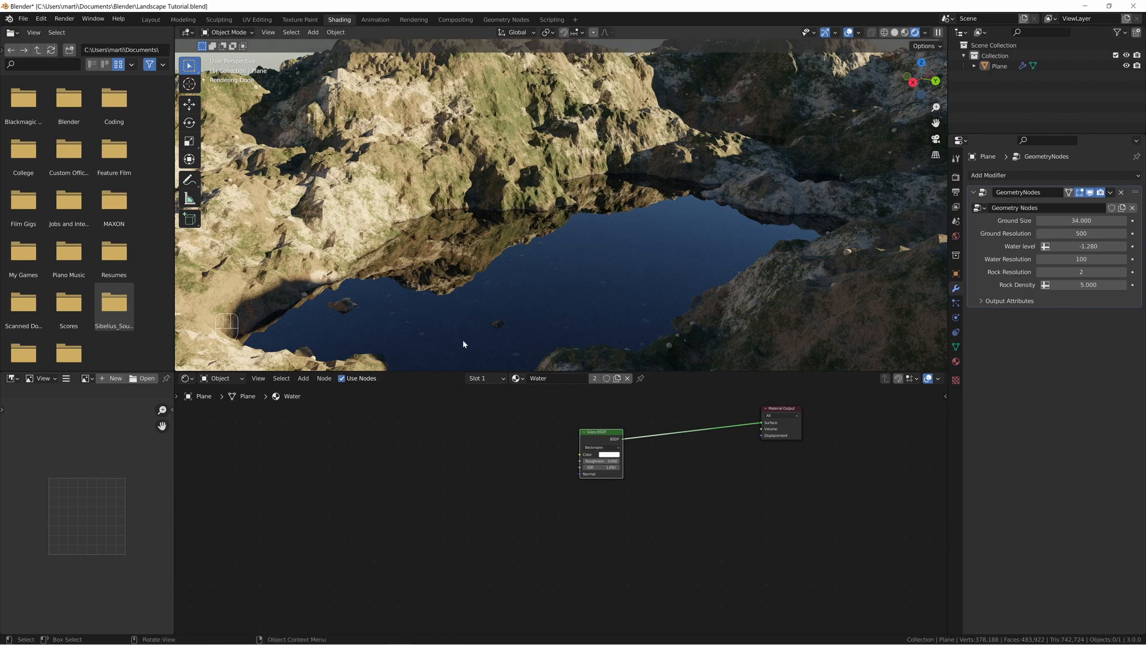
mouse_move(609, 464)
left_mouse_down()
mouse_move(621, 464)
mouse_move(594, 467)
left_mouse_up()
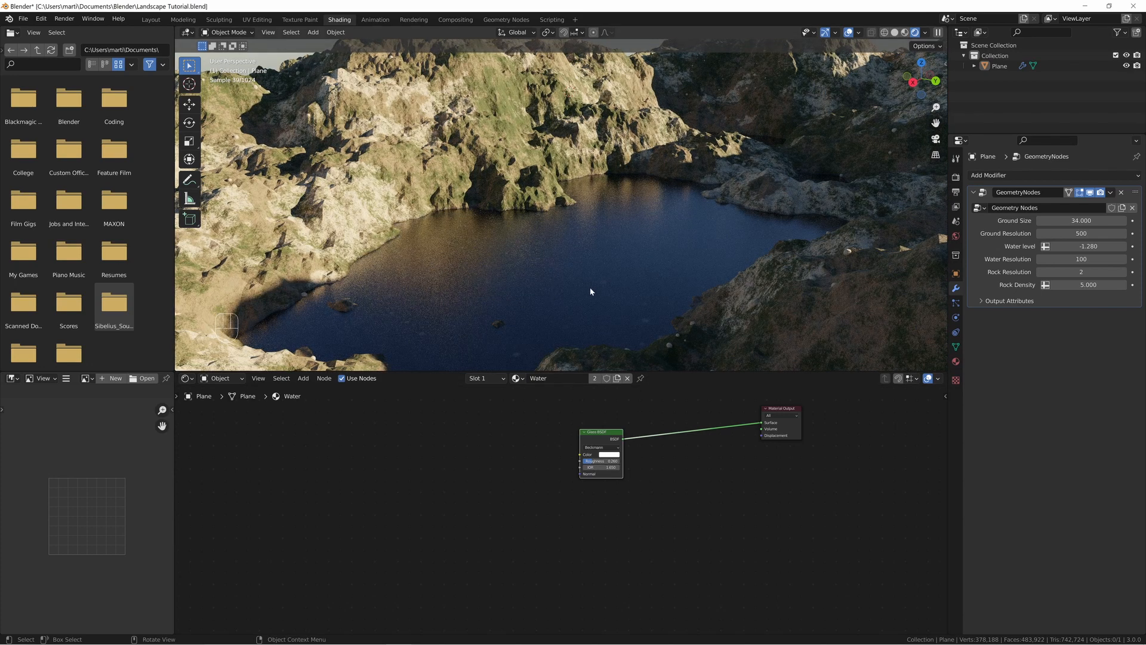
scroll(475, 173, "down", 2)
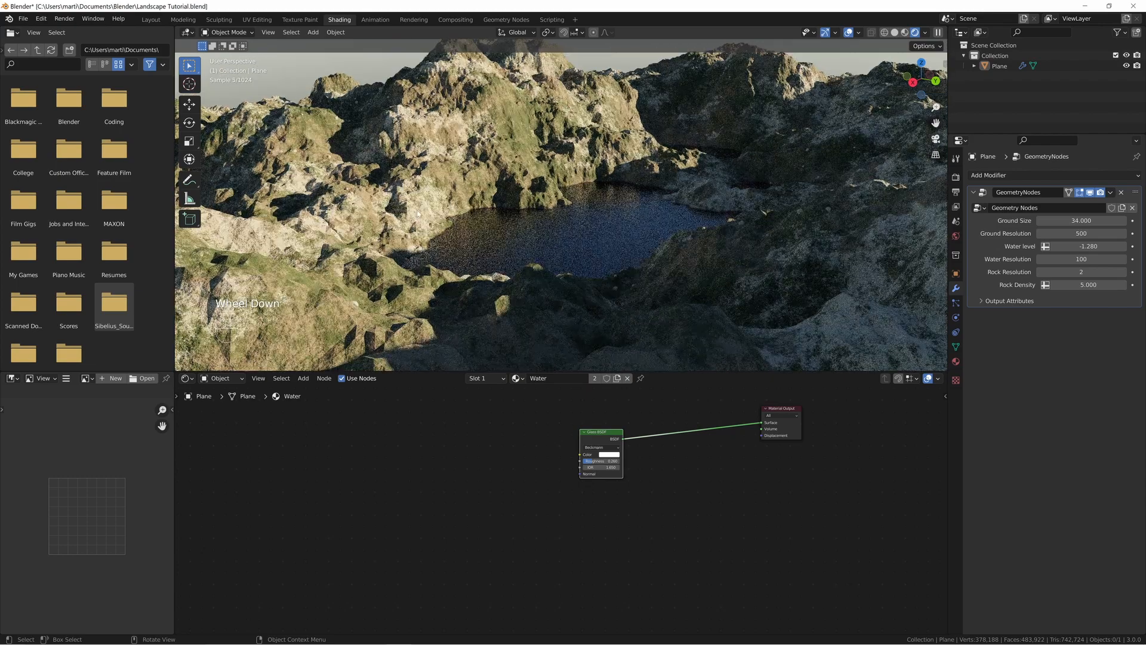
scroll(602, 194, "up", 3)
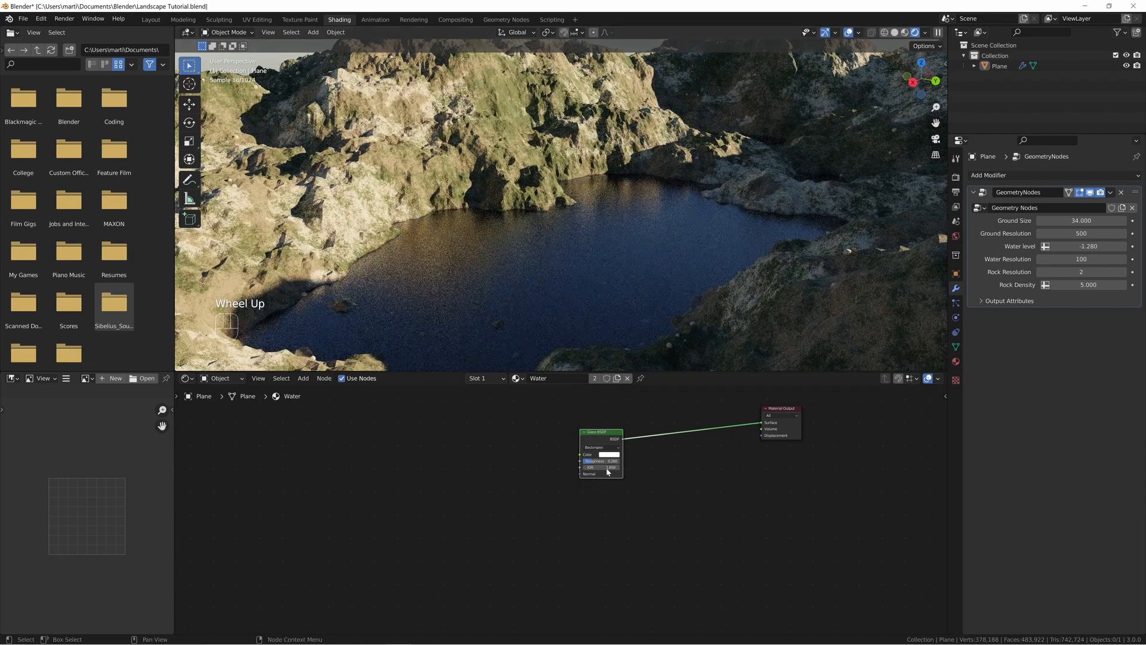
left_click_drag(601, 461, 586, 461, "shift")
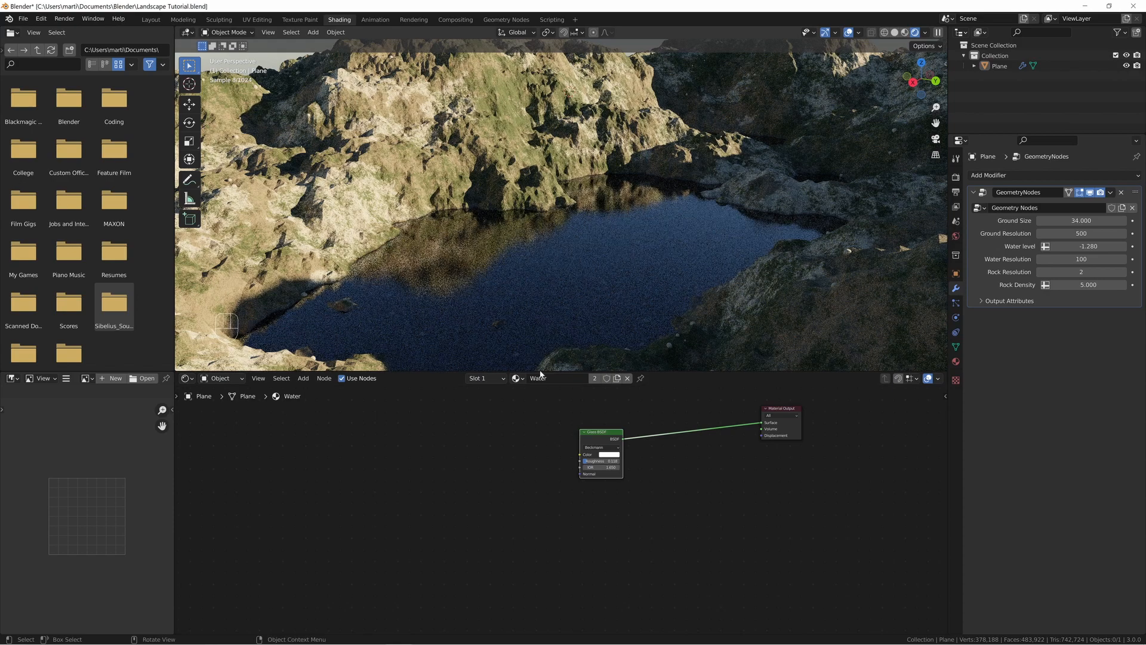
- Fine-tune the Glass BSDF's Roughness and insert a Mix Shader between it and the Material Output
left_click_drag(602, 461, 598, 461, "shift")
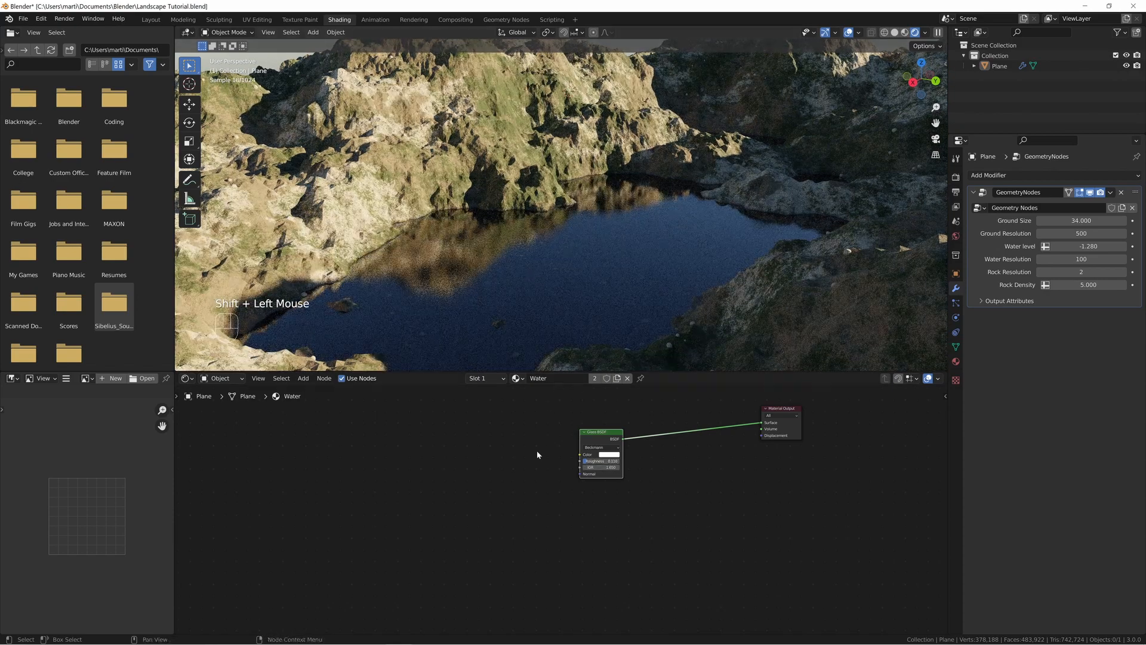
key("shift+a")
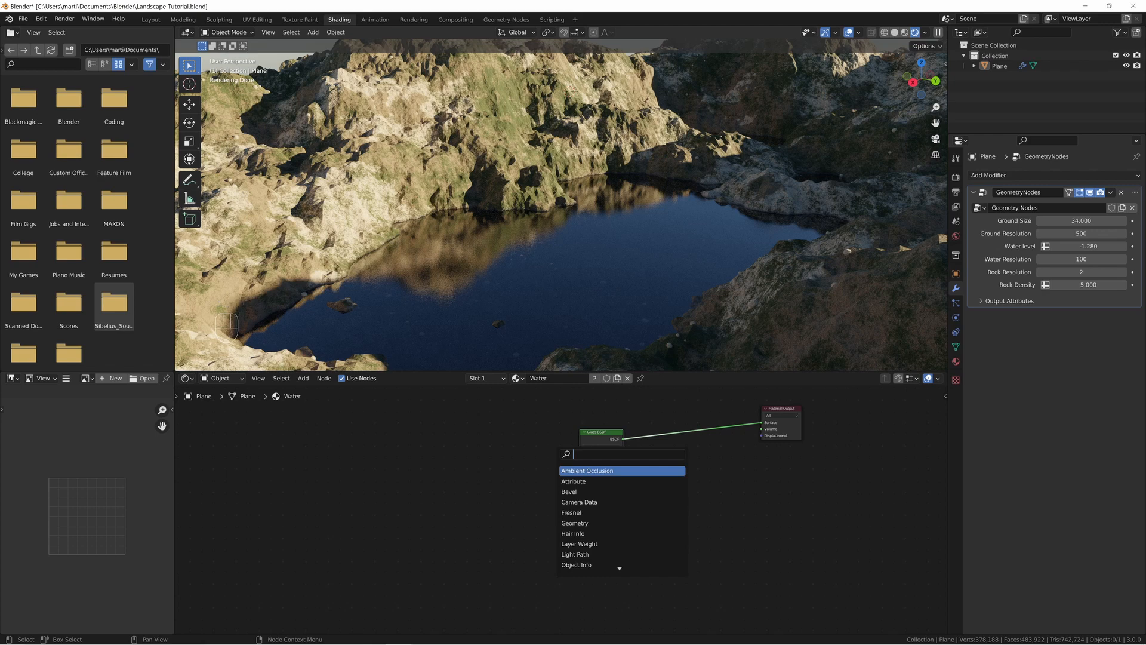
type("mix")
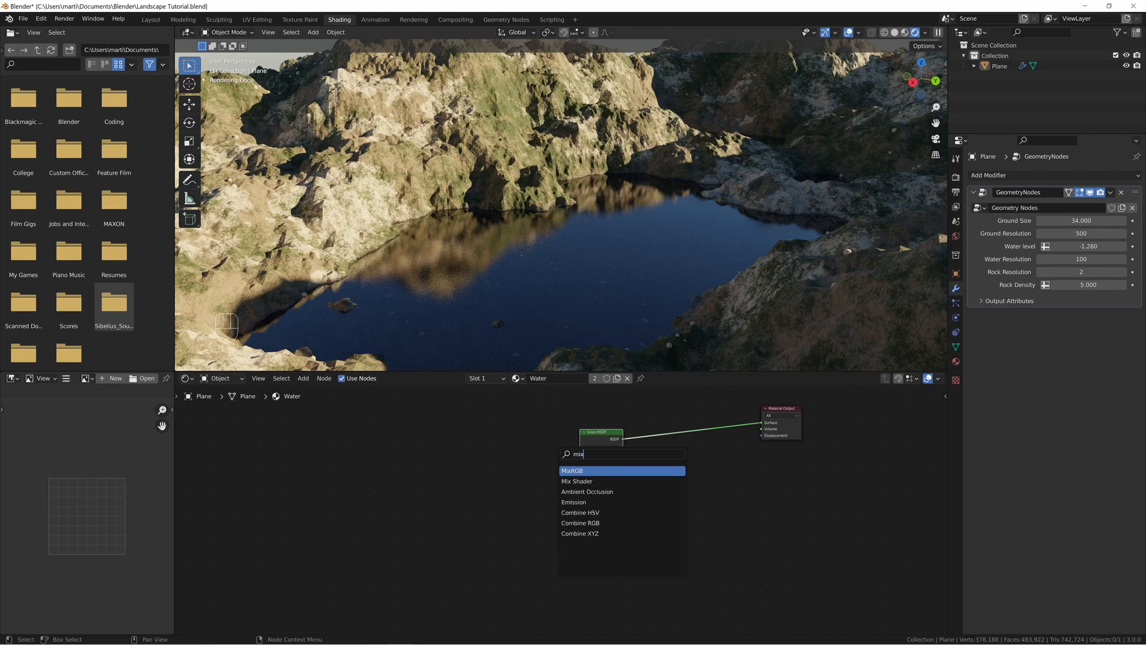
key("Down")
key("Return")
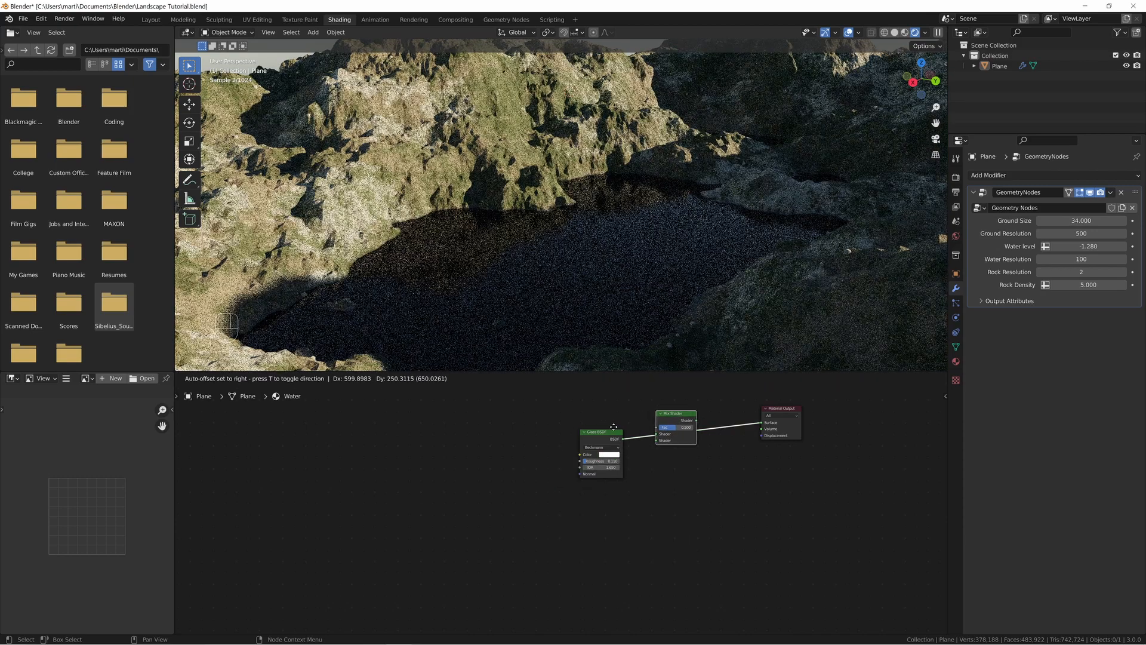
left_click(614, 433)
- Add a Transparent BSDF to the Mix Shader's second Shader input and set Fac to about 0.586
key("shift+a")
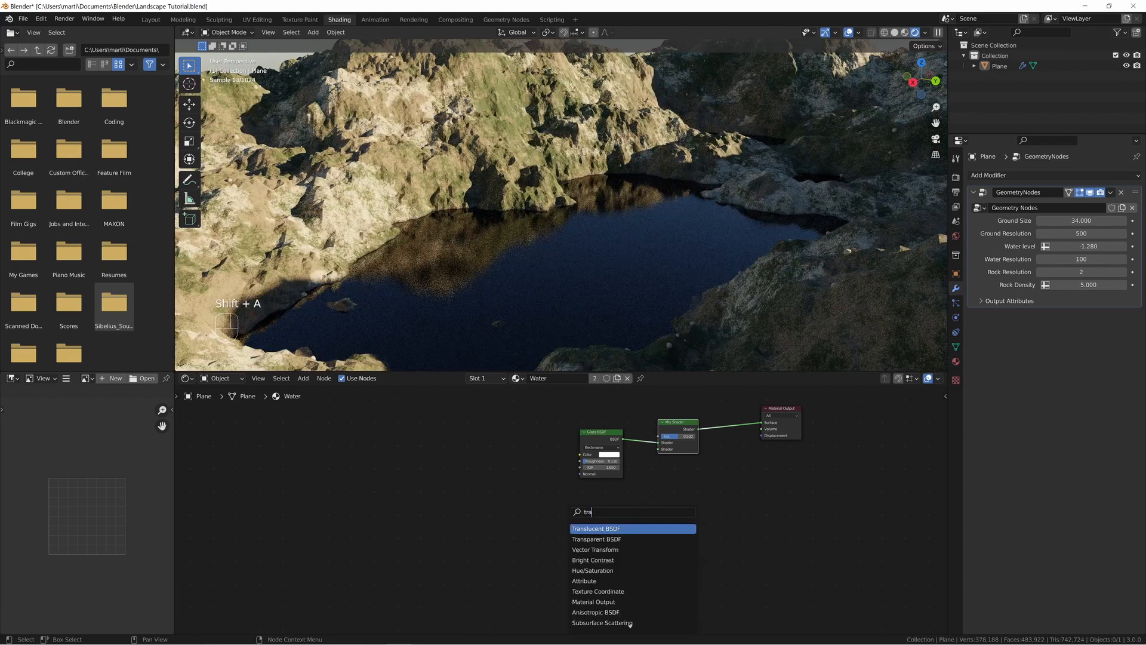
type("trans")
key("Down")
key("Return")
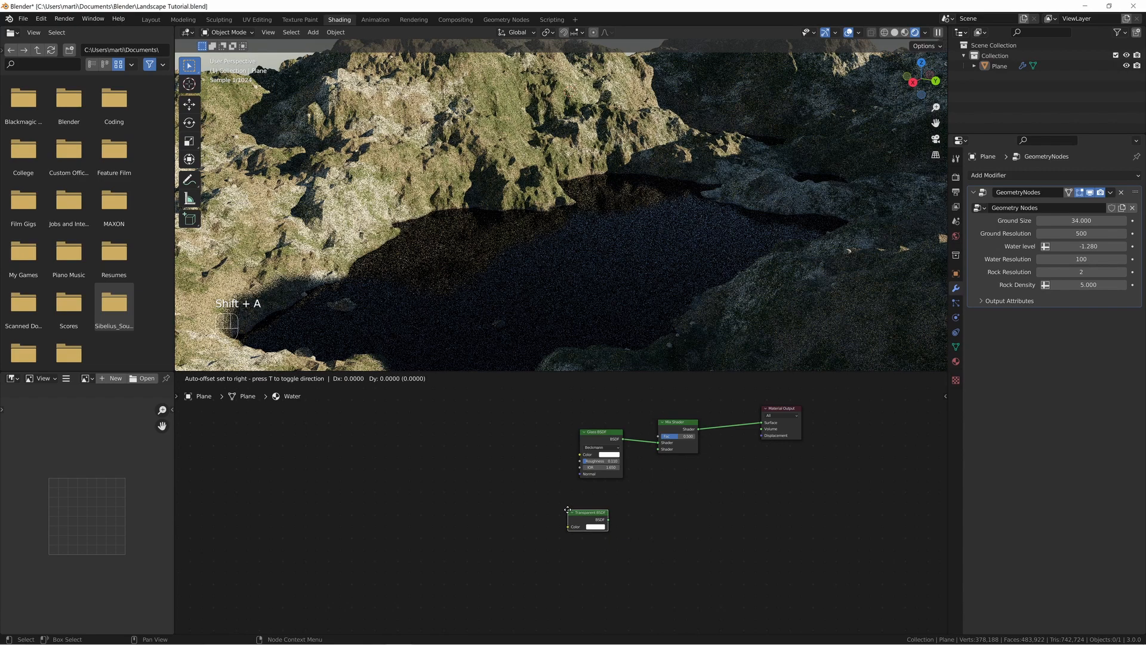
left_click_drag(619, 505, 715, 397)
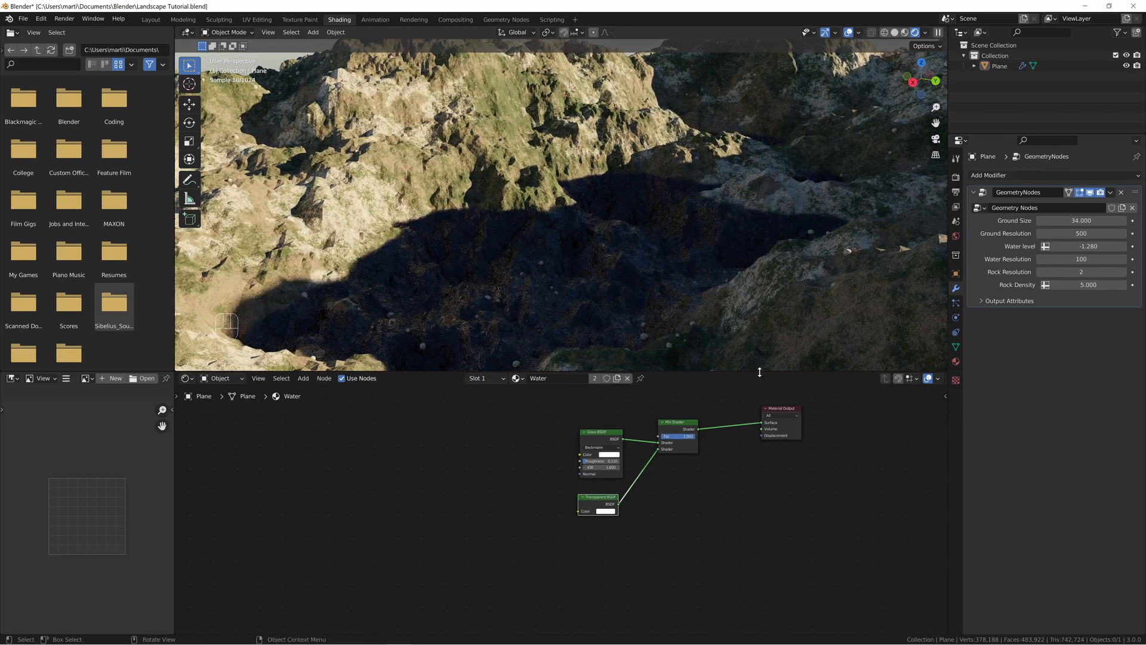
left_click_drag(686, 437, 672, 437)
- Return the landscape's shader view to the Water material in Slot 1 and move the Transparent BSDF closer beneath the Glass BSDF
left_click(467, 244)
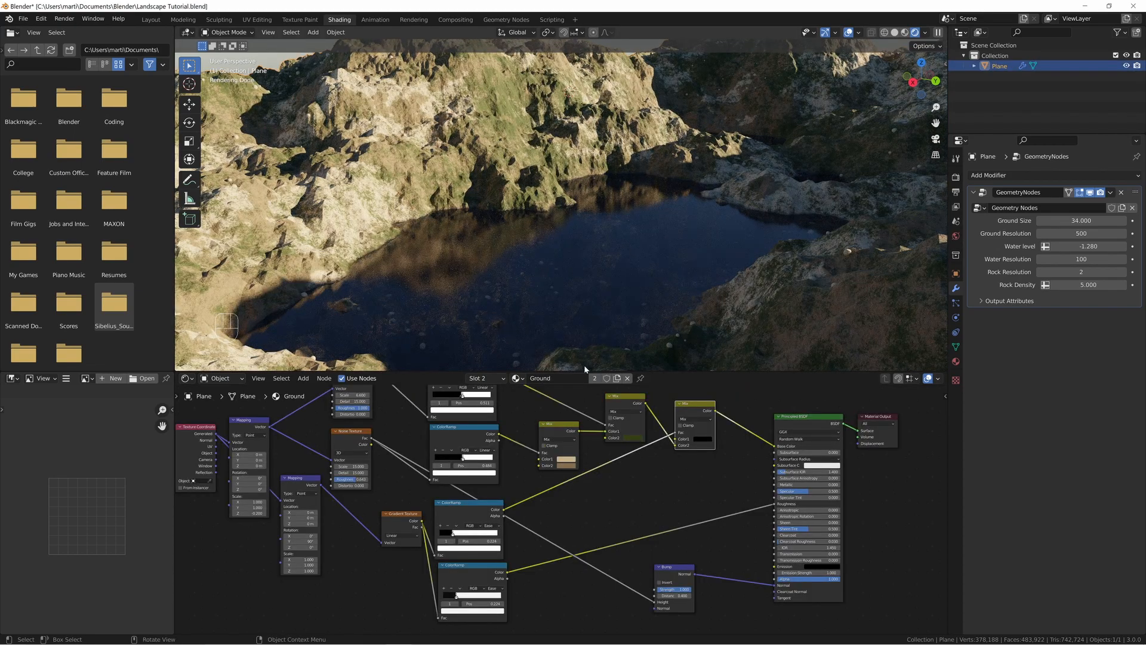
left_click(497, 380)
left_click(490, 394)
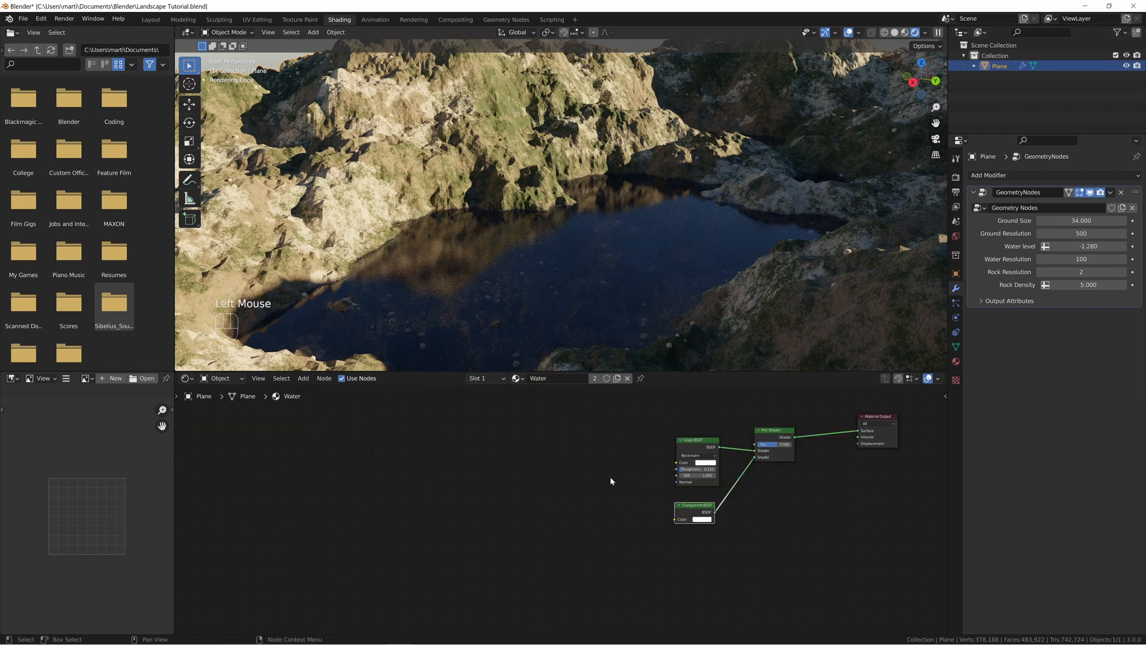
middle_click_drag(611, 481, 521, 498)
left_click_drag(584, 524, 589, 515)
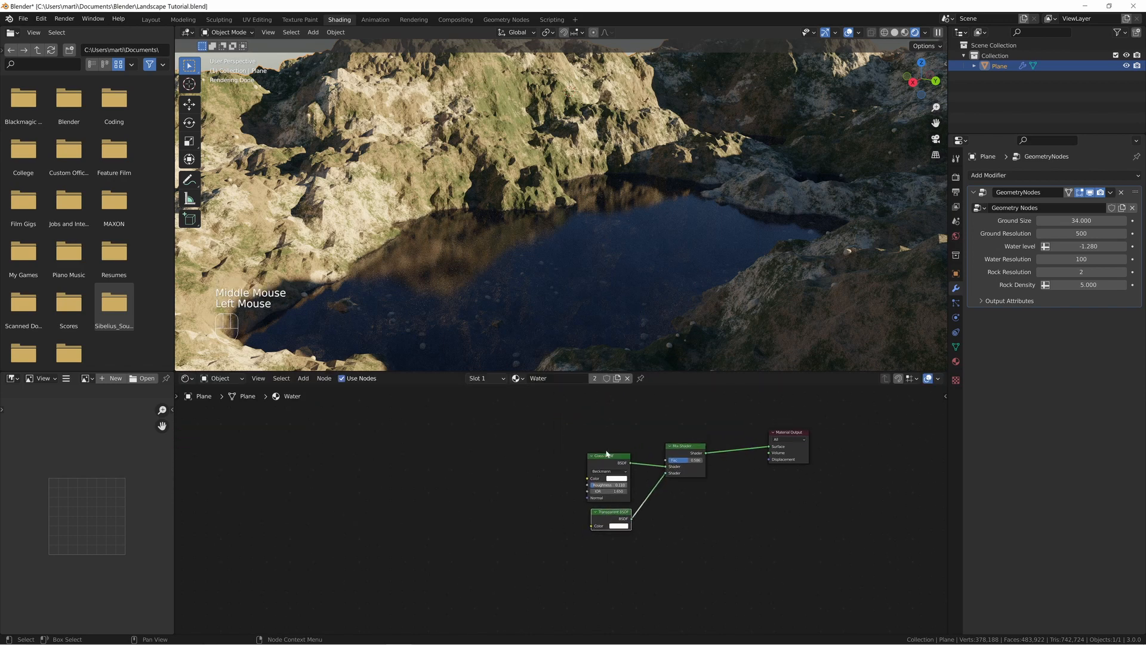
- Deselect the landscape plane and switch to the Geometry Nodes workspace
scroll(559, 229, "down", 2)
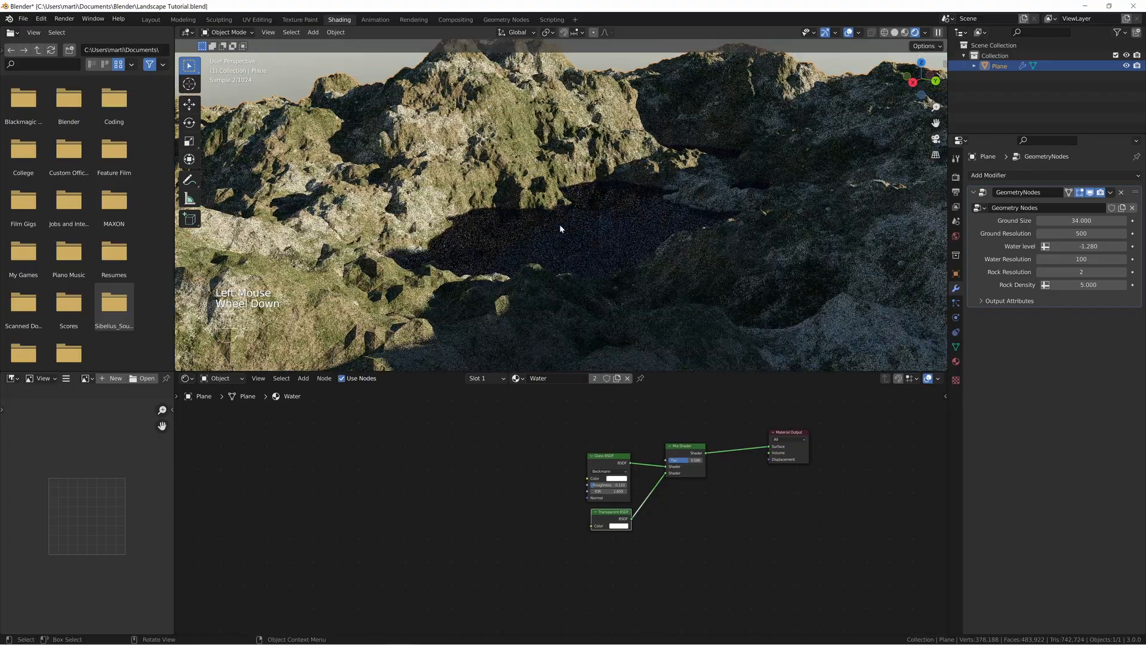
middle_click_drag(560, 224, 591, 243)
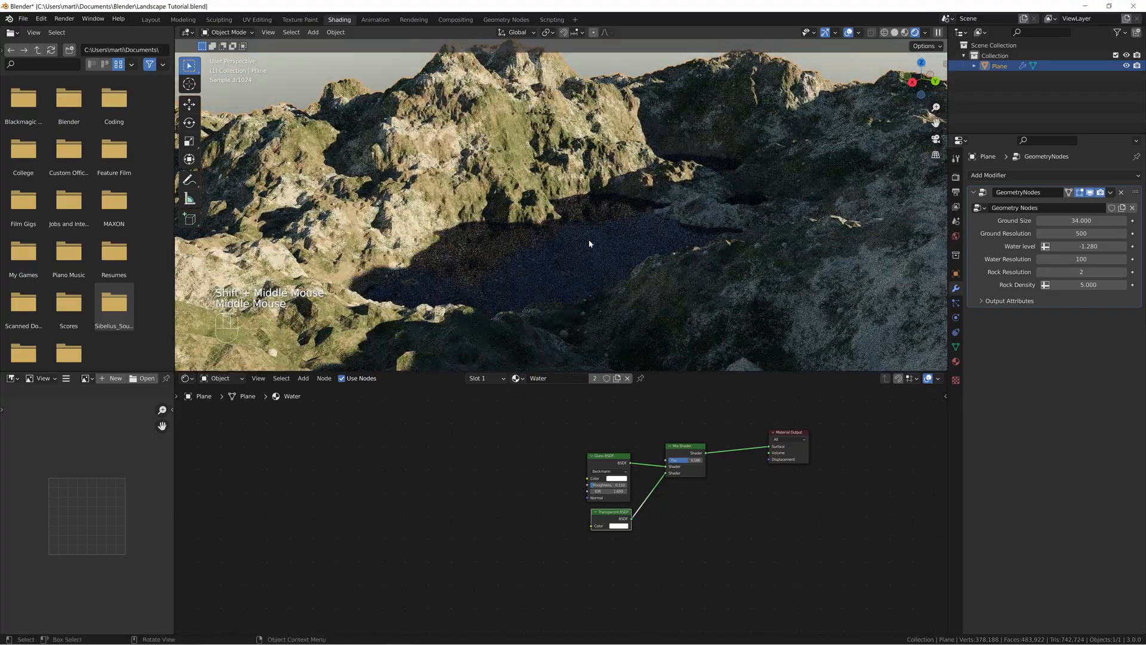
left_click(338, 106)
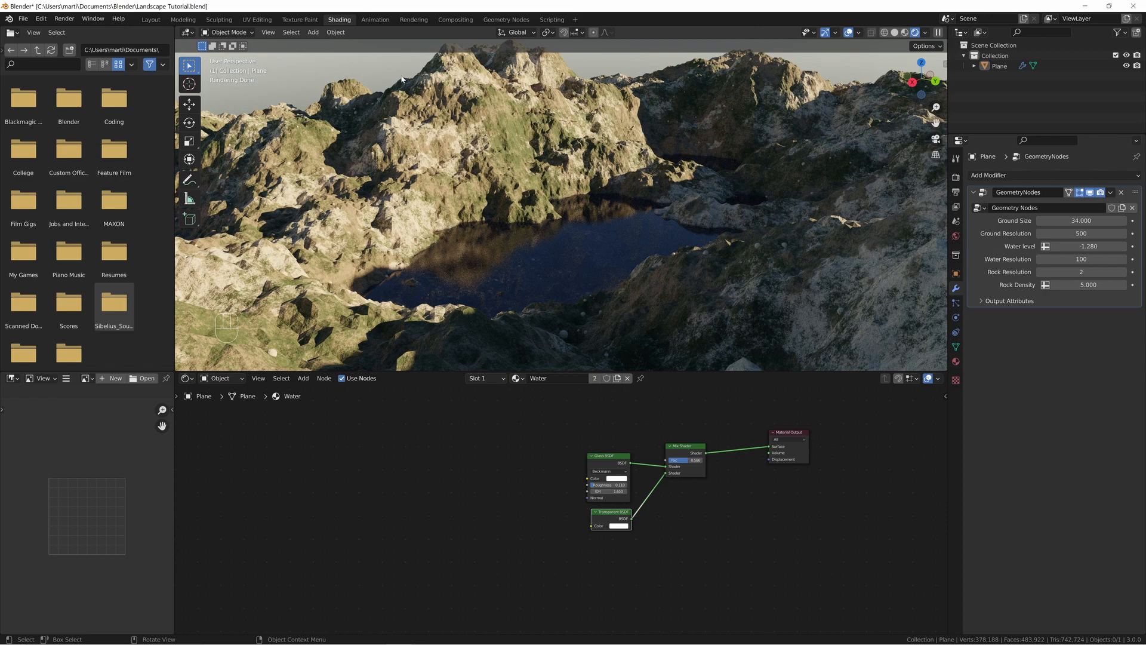
left_click(506, 19)
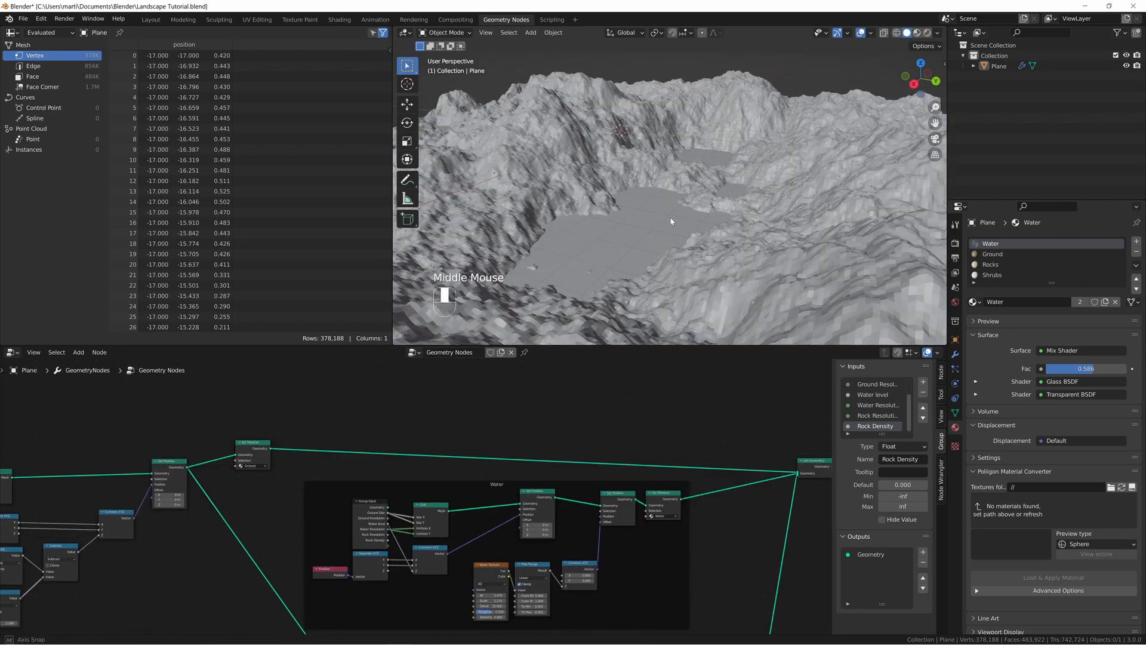
scroll(670, 214, "up", 3)
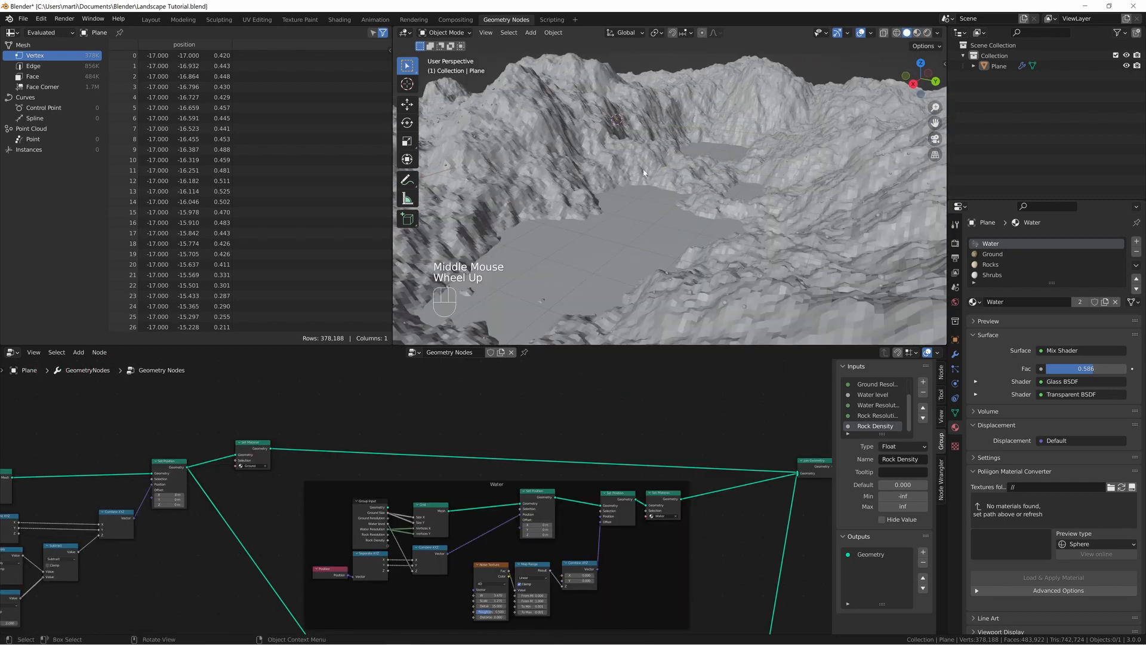
- Sketch annotation strokes around the lake's shoreline and undo them
double_click(407, 179)
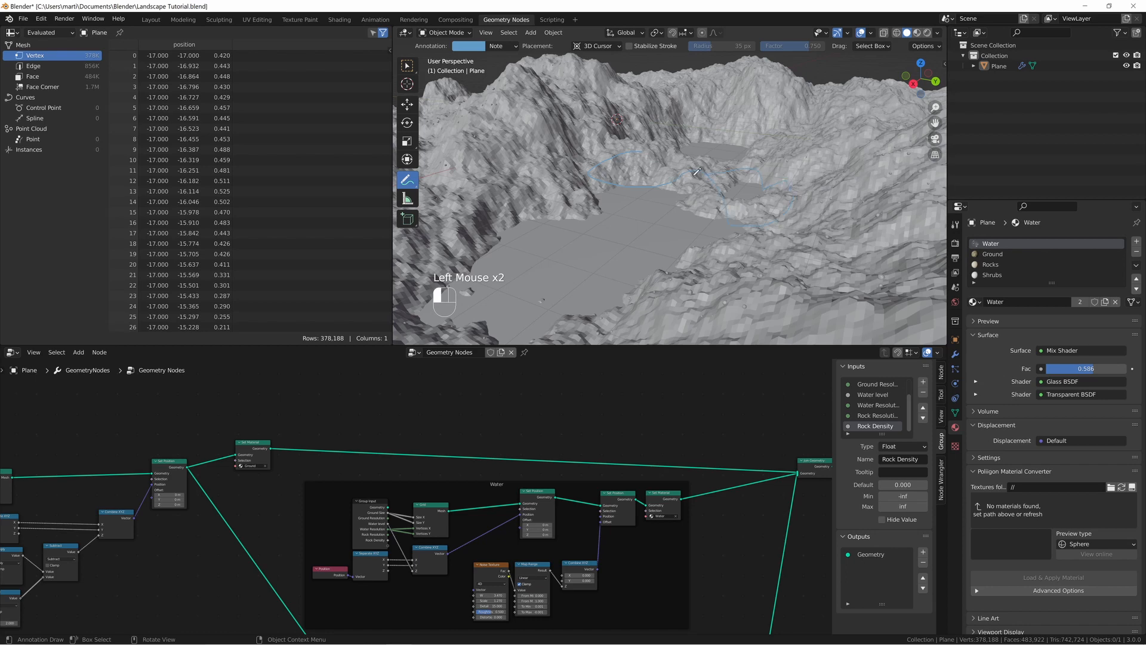
mouse_move(600, 184)
left_mouse_down()
mouse_move(717, 250)
mouse_move(726, 212)
mouse_move(599, 194)
left_mouse_up()
key("ctrl+z")
key("ctrl+z")
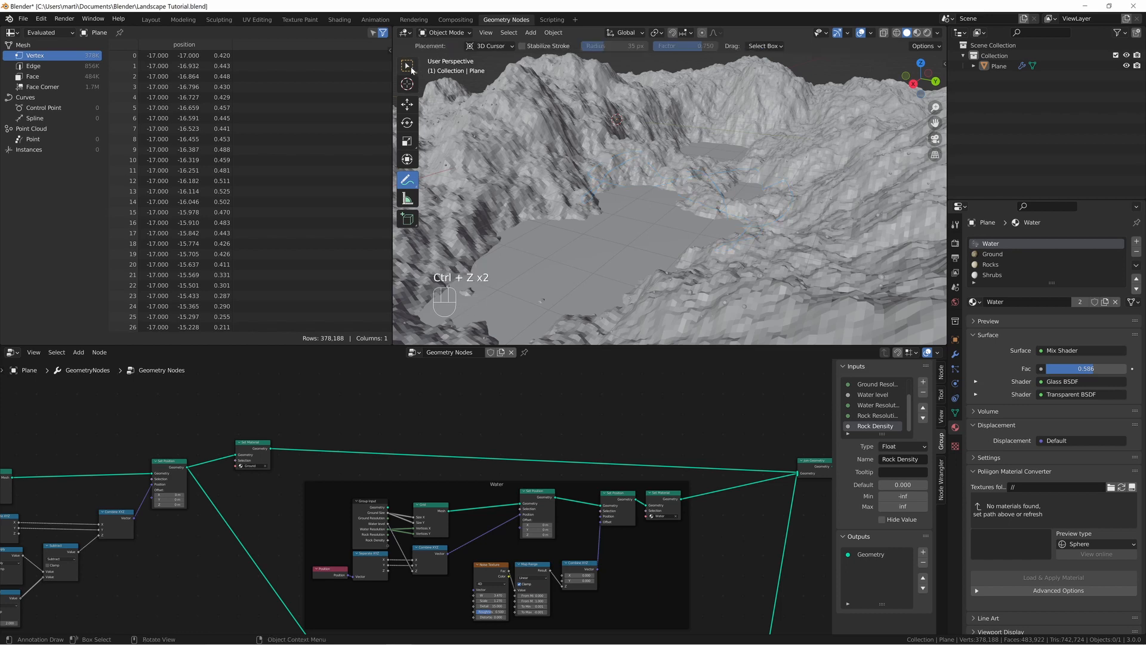
left_click(408, 67)
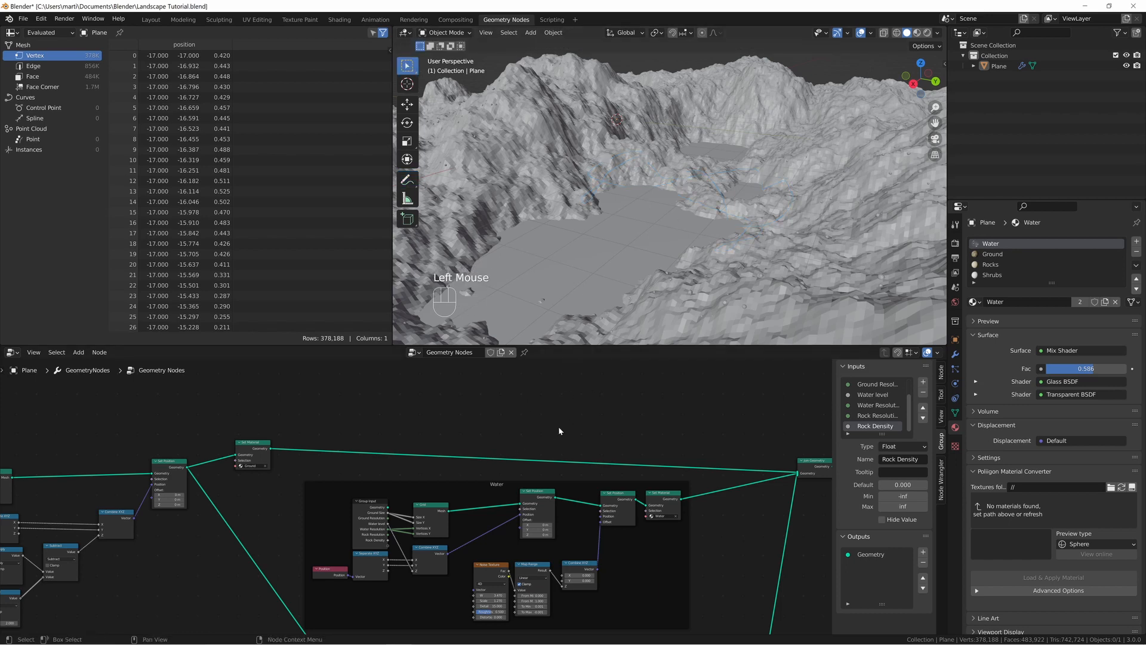
- Add a Distribute Points on Faces node above the Water frame and feed its Mesh from the ground's Set Position node
mouse_move(564, 434)
middle_mouse_down()
mouse_move(563, 465)
mouse_move(568, 434)
middle_mouse_up()
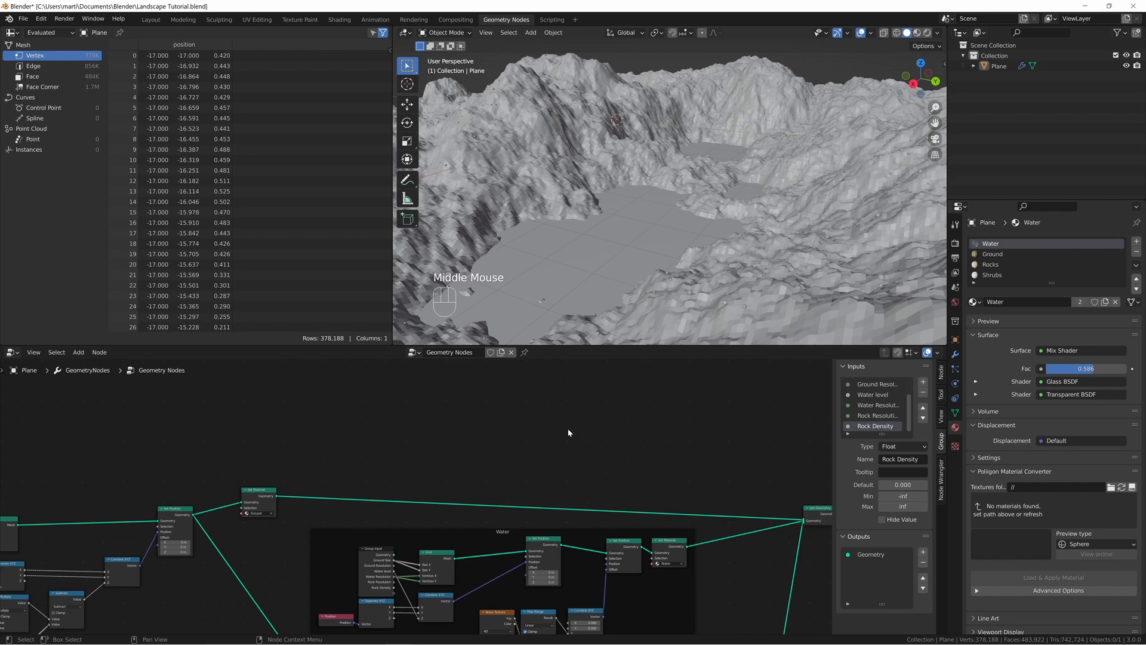
key("shift+a")
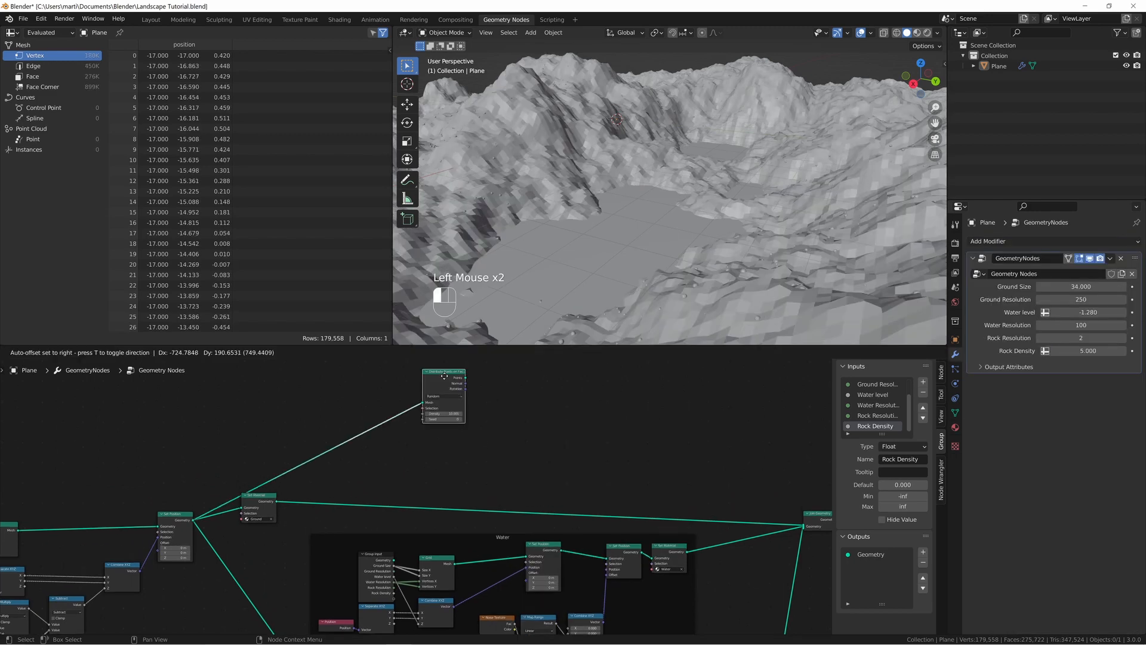
left_click_drag(442, 376, 495, 396)
middle_click_drag(550, 422, 465, 420)
- Preview the Distribute Points on Faces output in the viewport and compare it with the Join Geometry output
left_click(412, 403, "alt+shift")
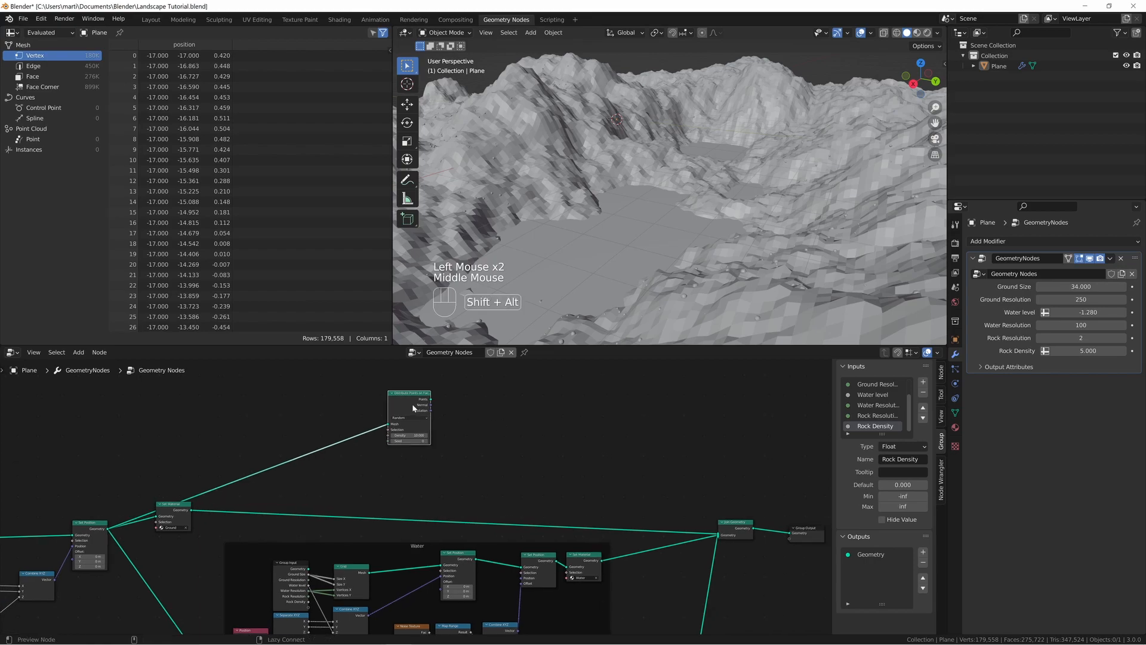
middle_click_drag(657, 226, 646, 274)
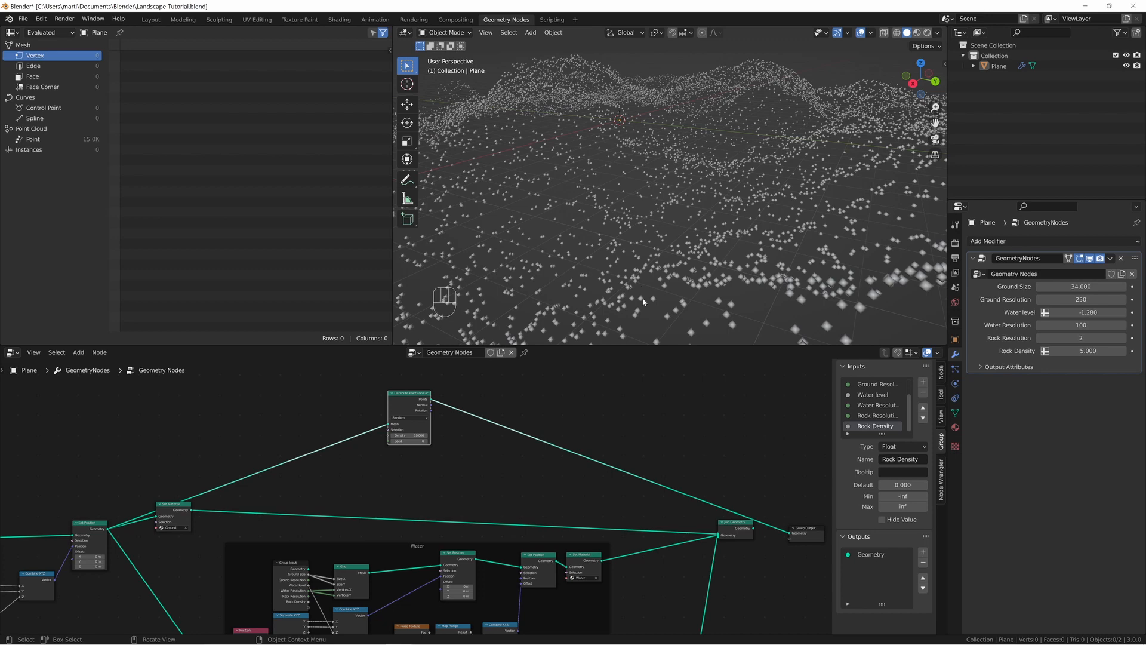
middle_click_drag(633, 244, 650, 263)
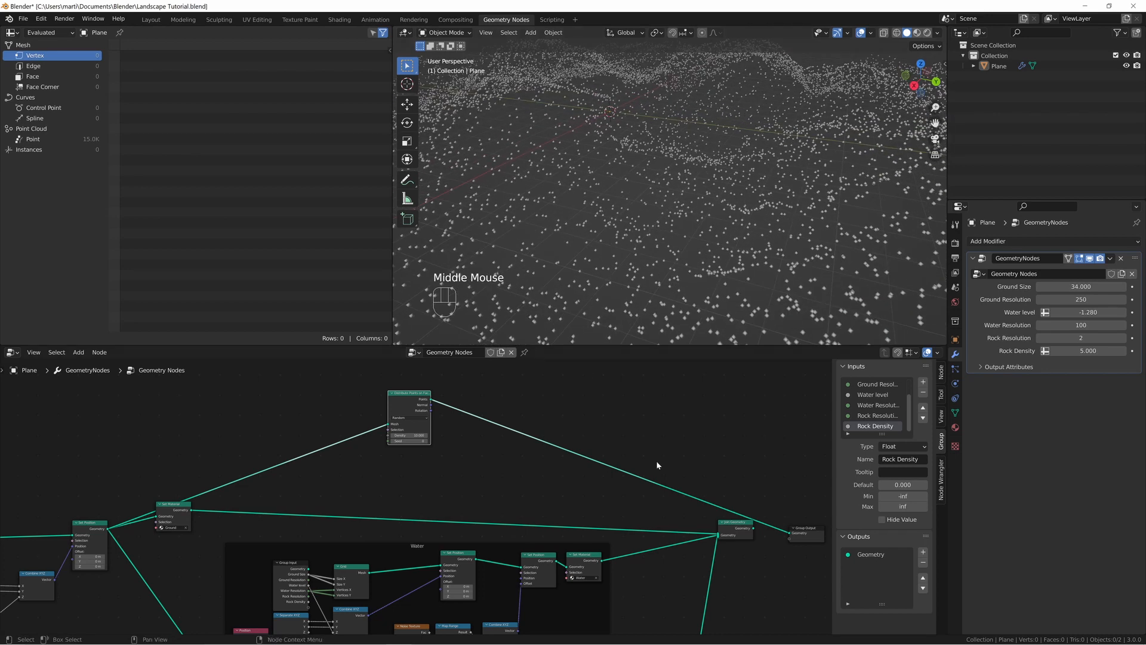
middle_click_drag(657, 461, 629, 449)
left_click(713, 519, "alt+shift")
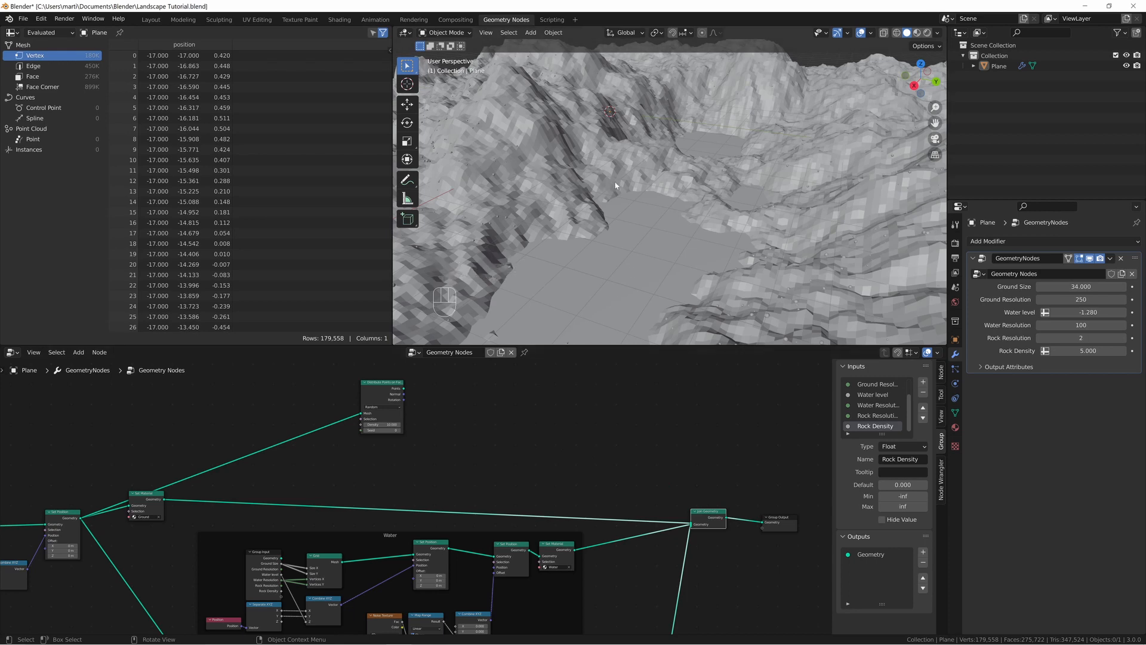
middle_click_drag(679, 199, 686, 268)
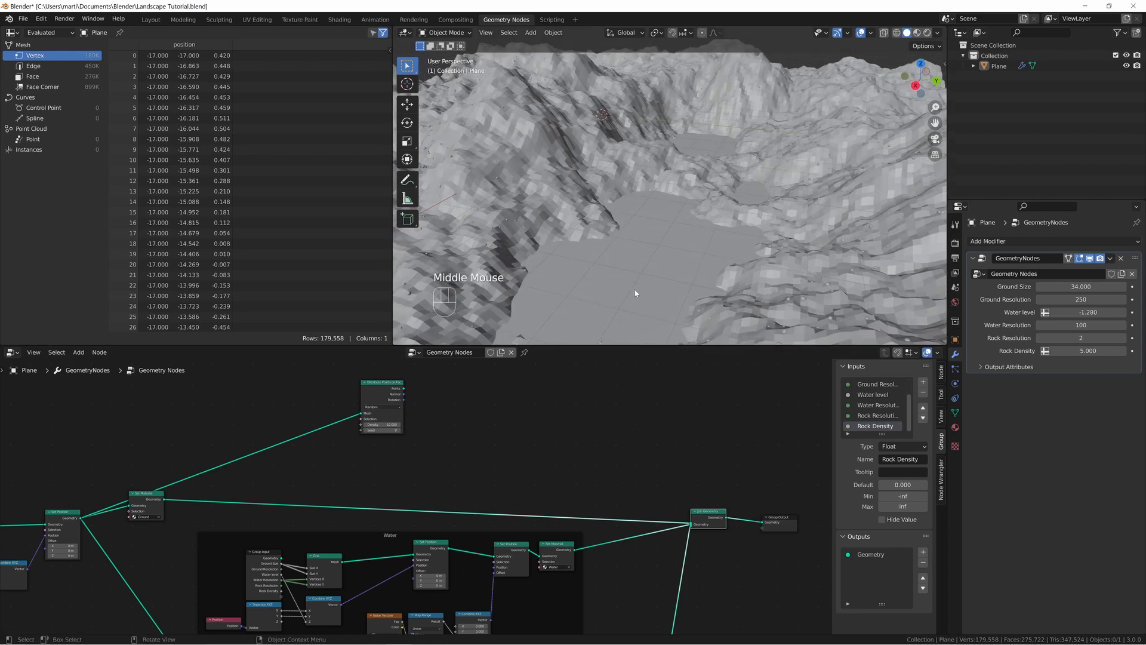
- Connect the Map Range node's Result to the Selection input of Distribute Points on Faces
scroll(365, 424, "up", 4)
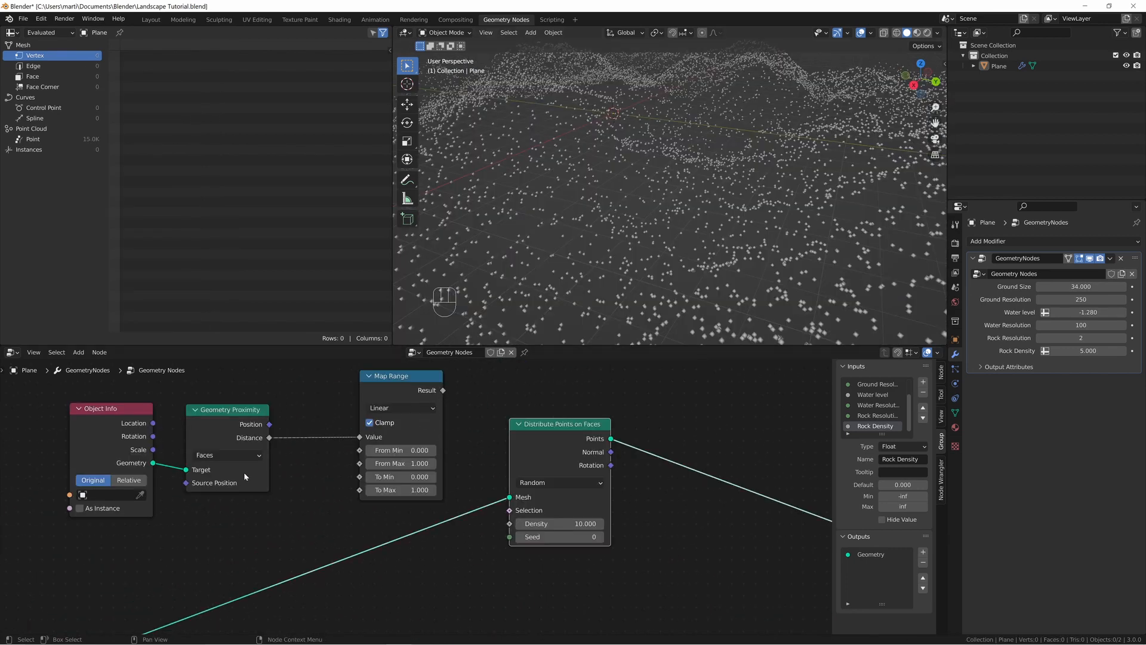
left_click_drag(443, 390, 509, 510)
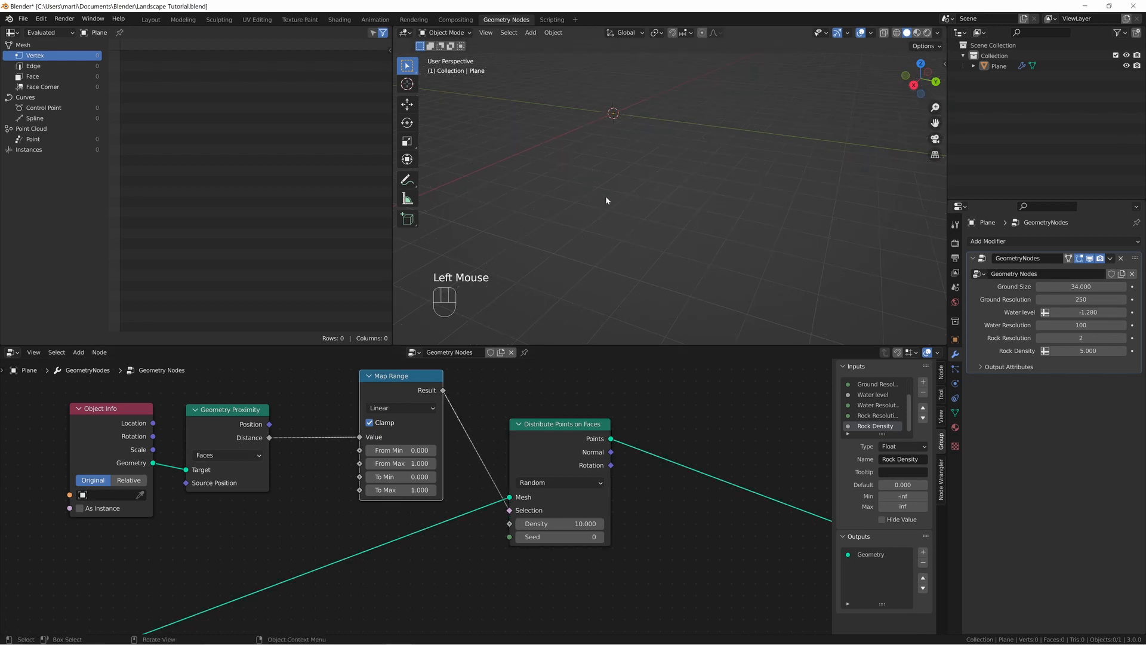
- Add a cube to the scene and assign it as the Object Info node's object in the Plane's node tree
key("shift+a")
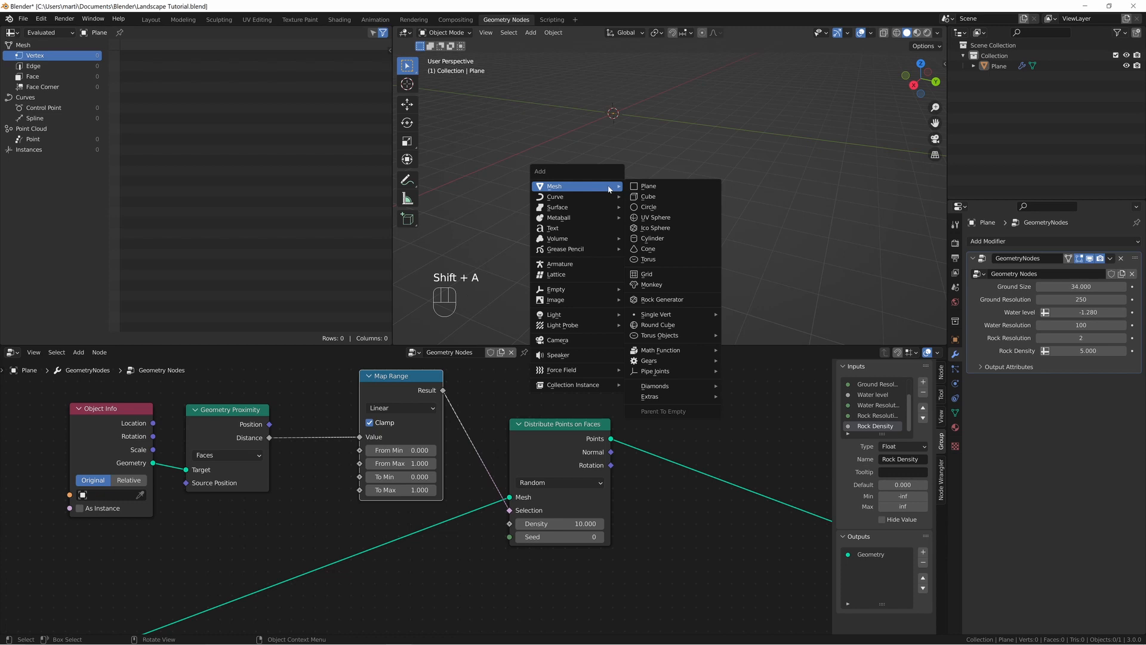
left_click(648, 196)
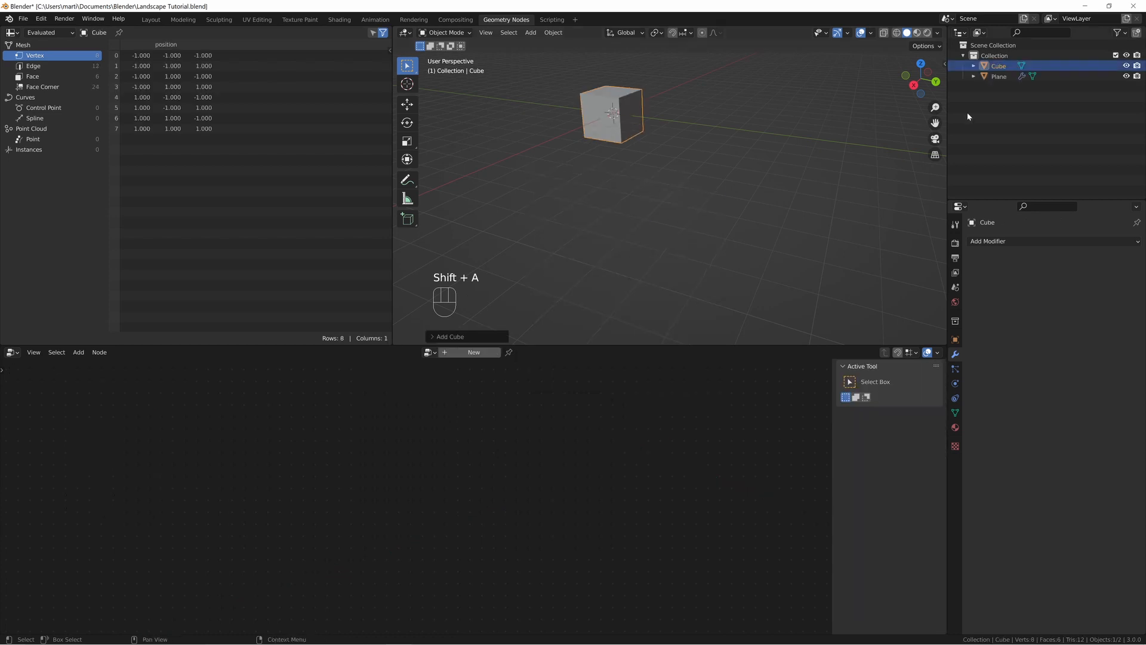
left_click(1001, 78)
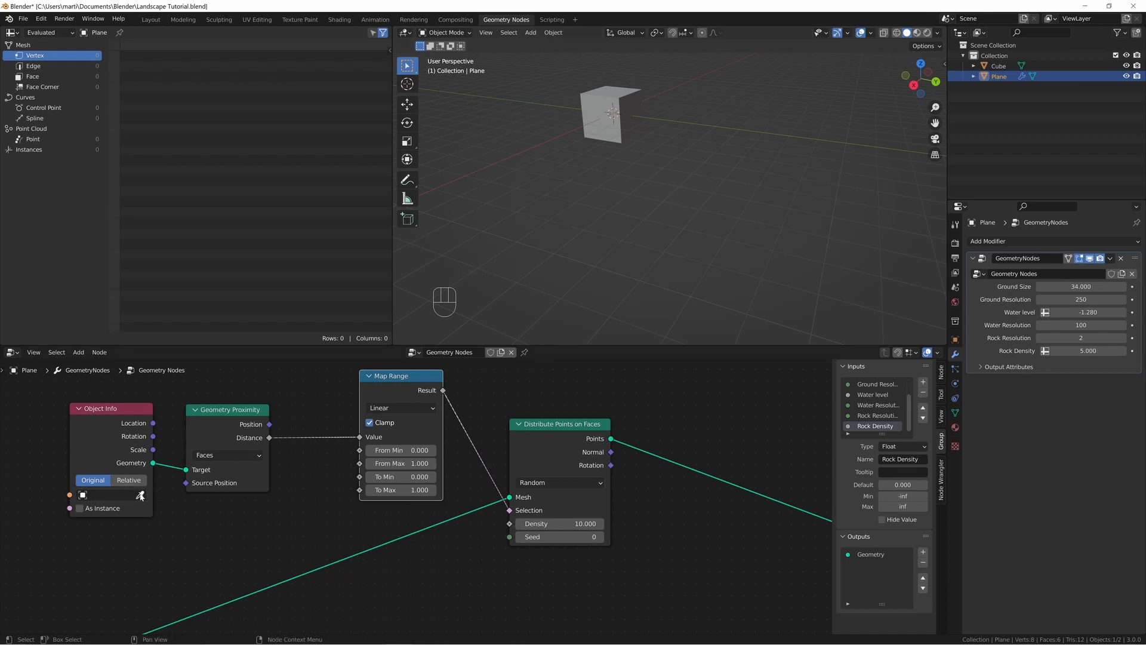
left_click(116, 462)
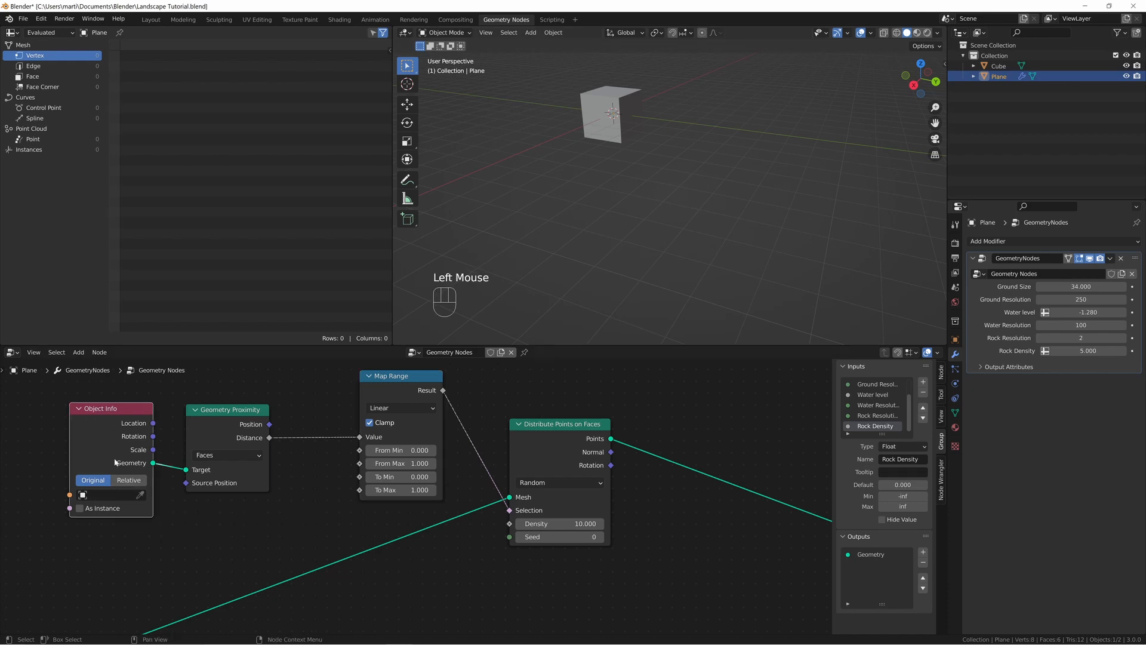
left_click(141, 496)
left_click(603, 115)
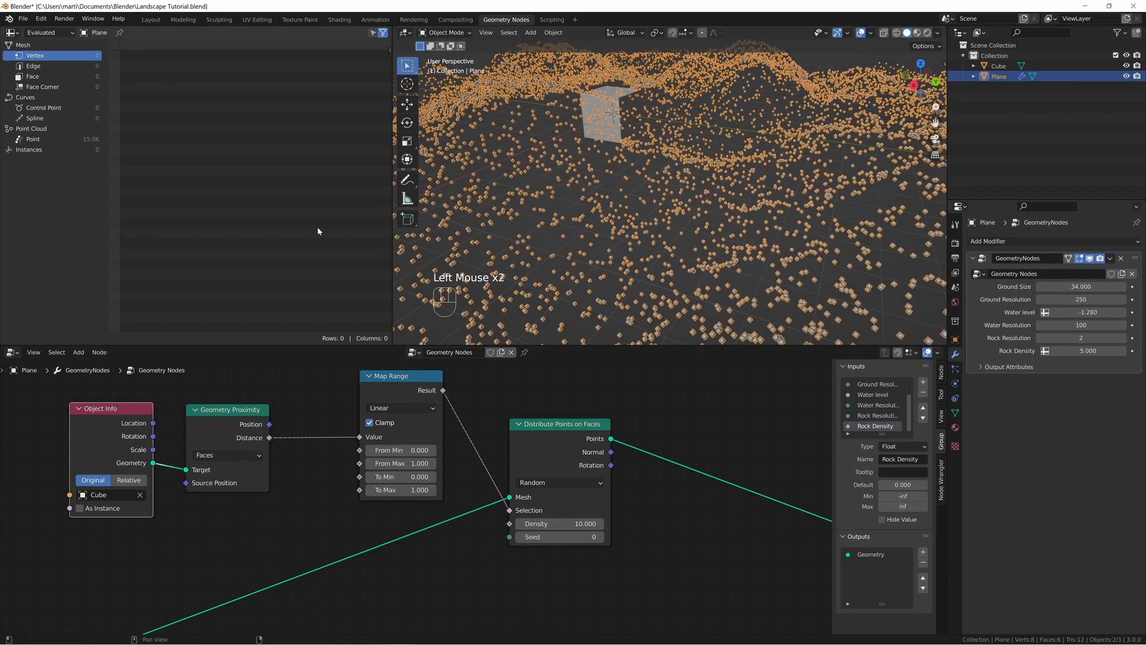
- Adjust the Map Range node's From Max to 2.4 to control how far points spread around the cube
scroll(656, 160, "down", 3)
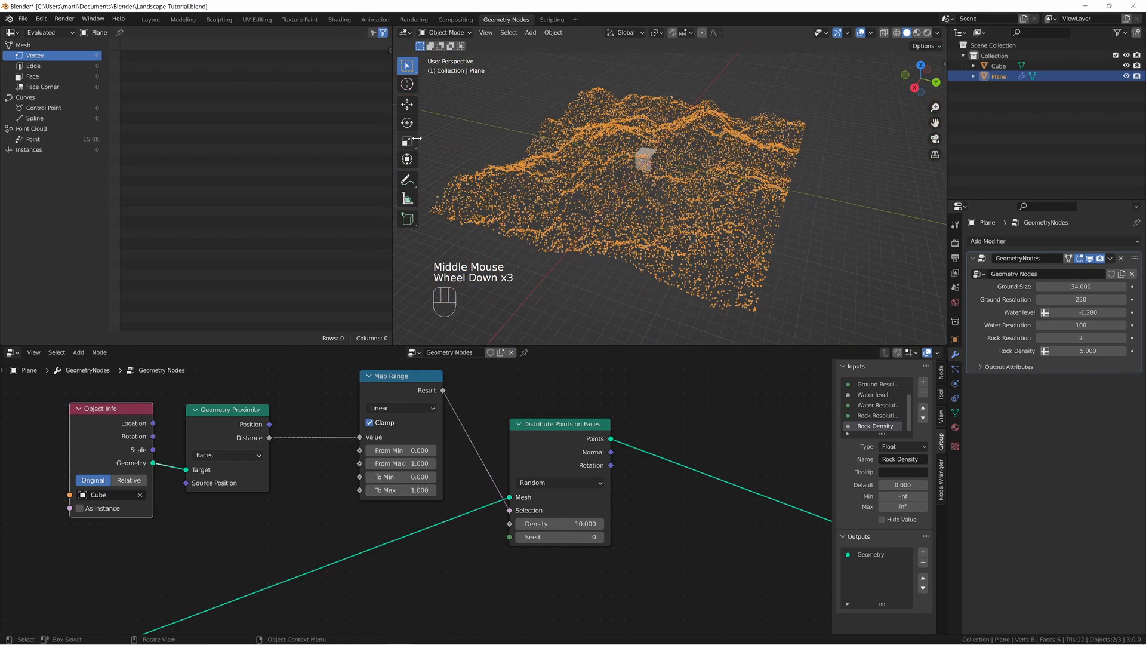
left_click(508, 134)
middle_click_drag(513, 137, 664, 162)
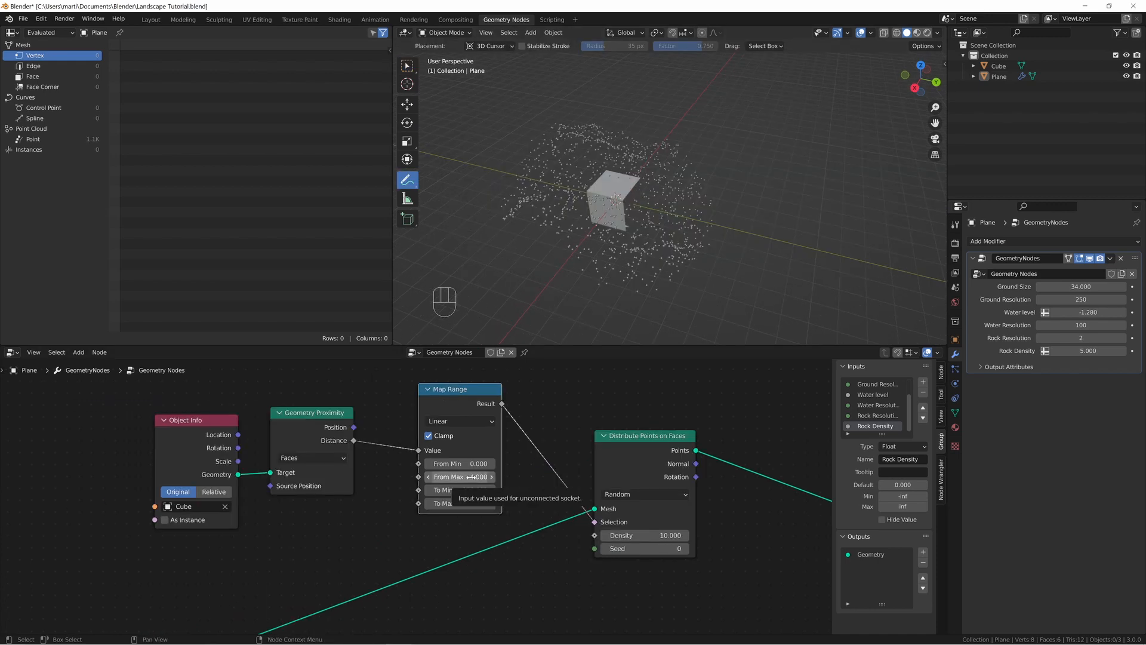
left_click(472, 477)
left_click_drag(472, 476, 514, 477)
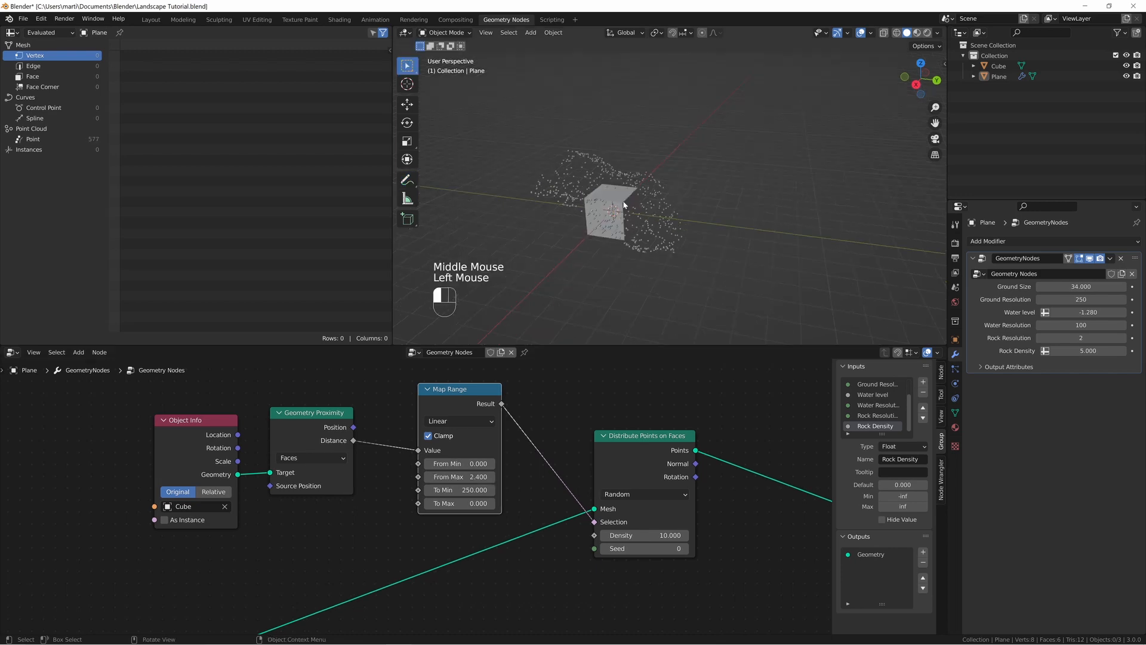
- Compare the Object Info node's Relative and Original transform spaces, and try moving the cube while Original is active
left_click(621, 206)
double_click(650, 217)
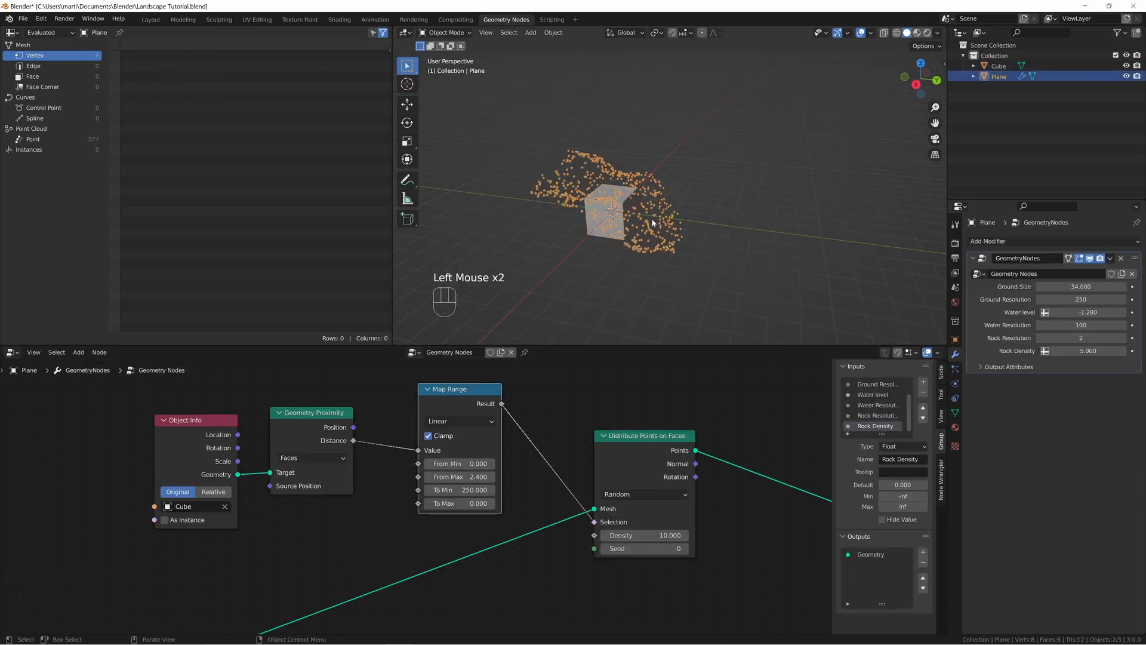
left_click(206, 492)
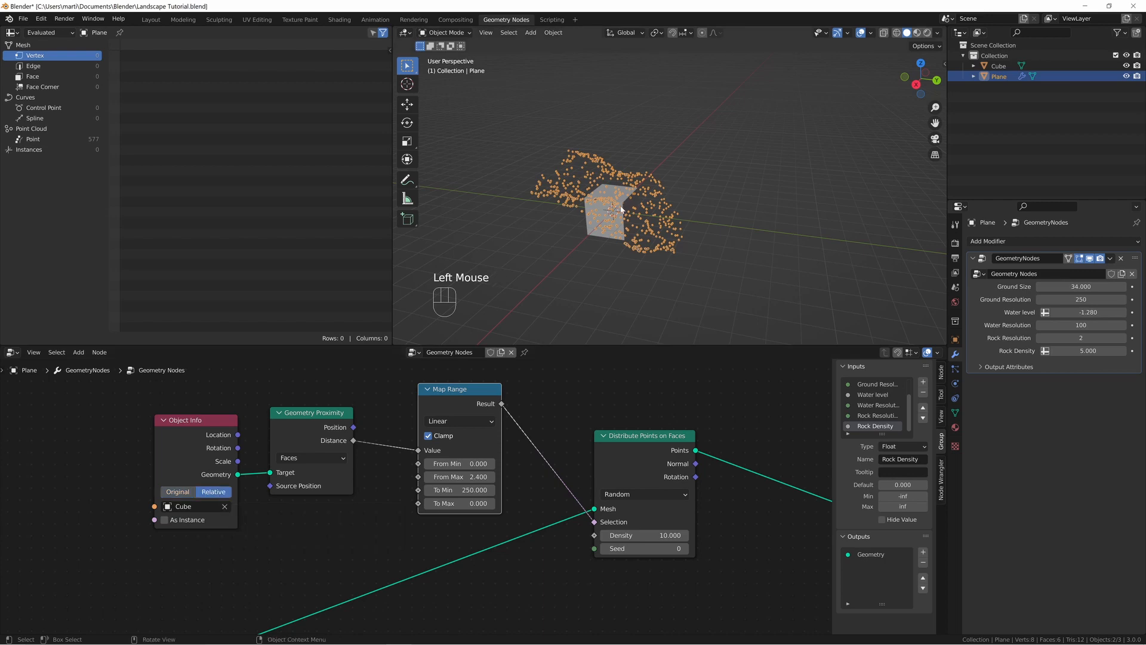
left_click(186, 492)
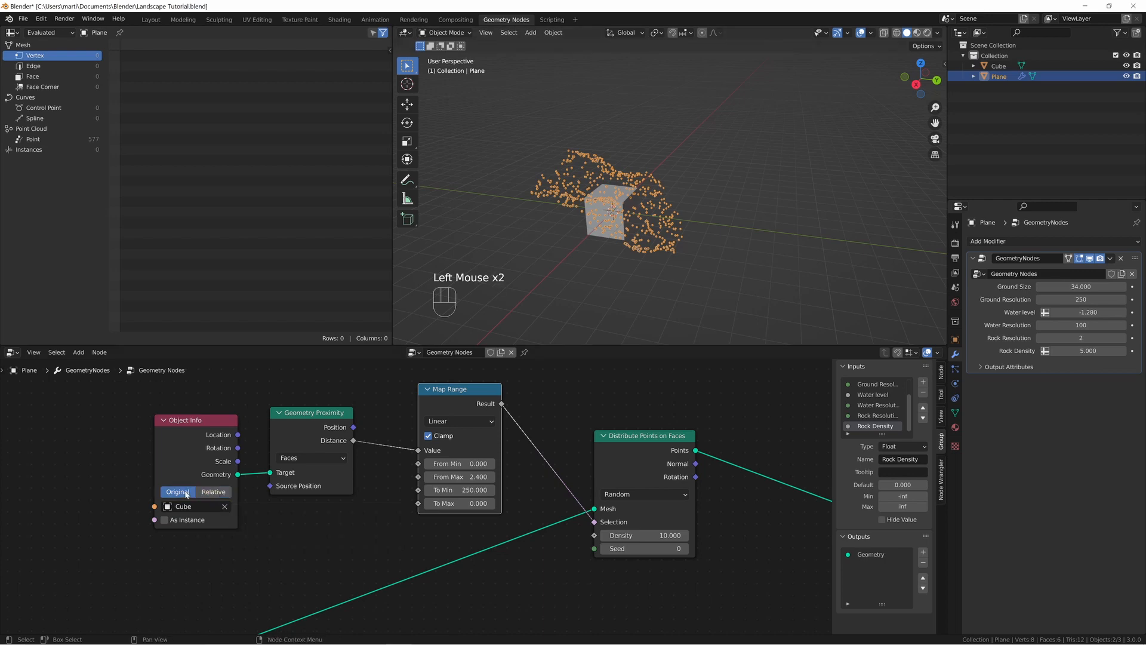
left_click(591, 231)
key("g")
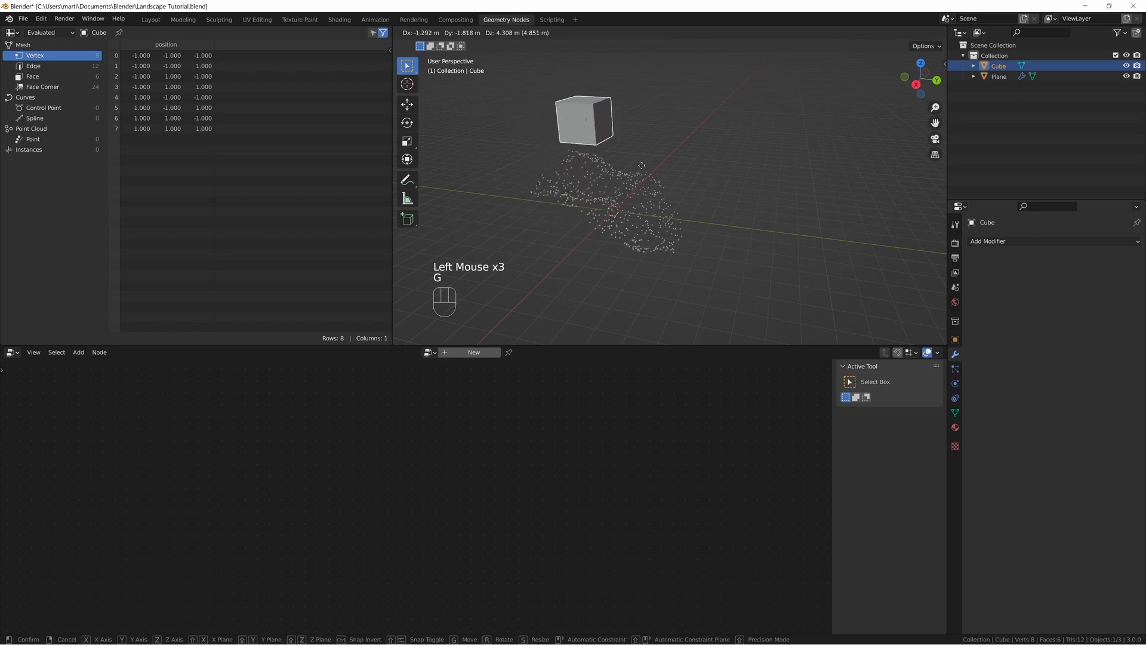
right_click(673, 203)
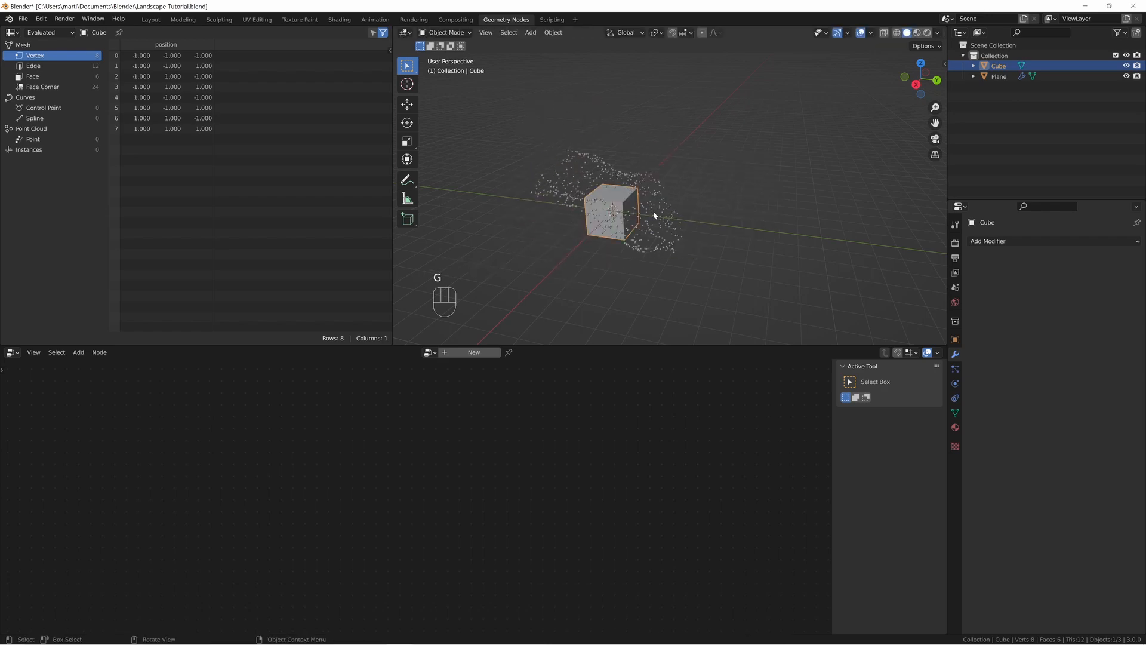
- Set the Object Info node's transform space to Relative and test it with a cancelled move of the cube
left_click(653, 210)
left_click(229, 492)
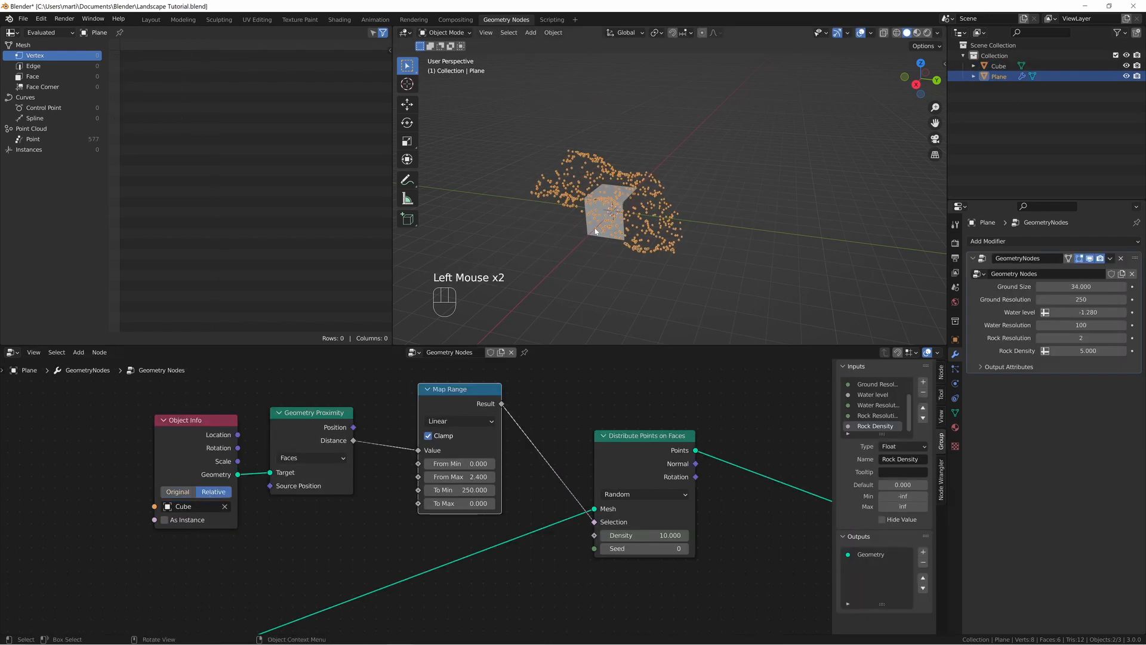
left_click(595, 232)
key("g")
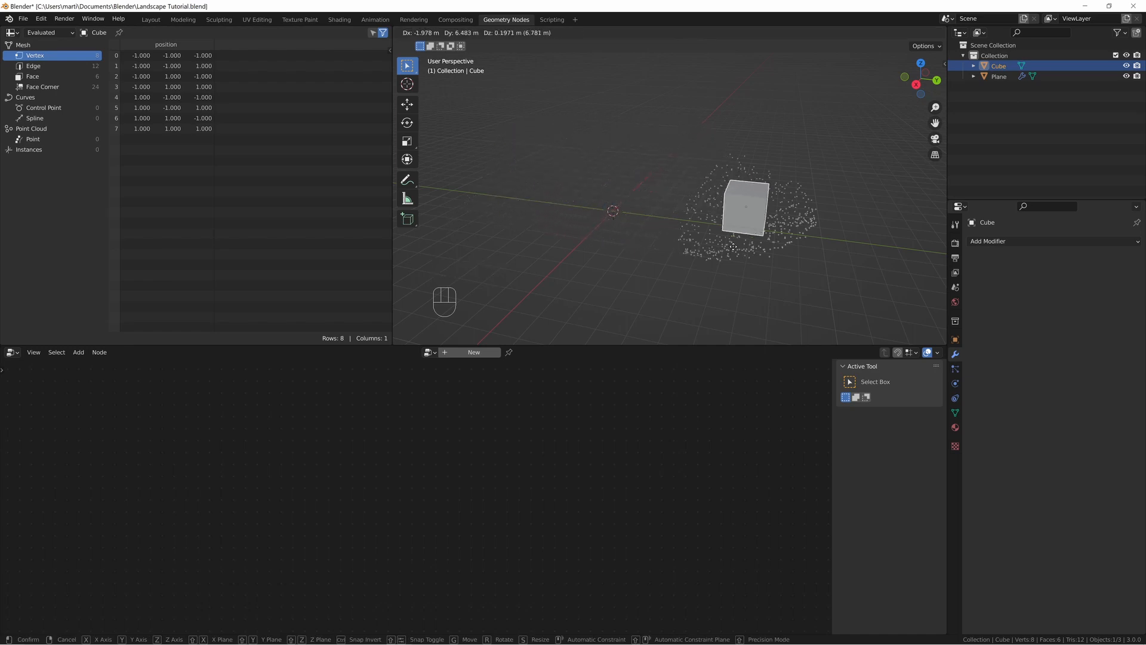
right_click(632, 235)
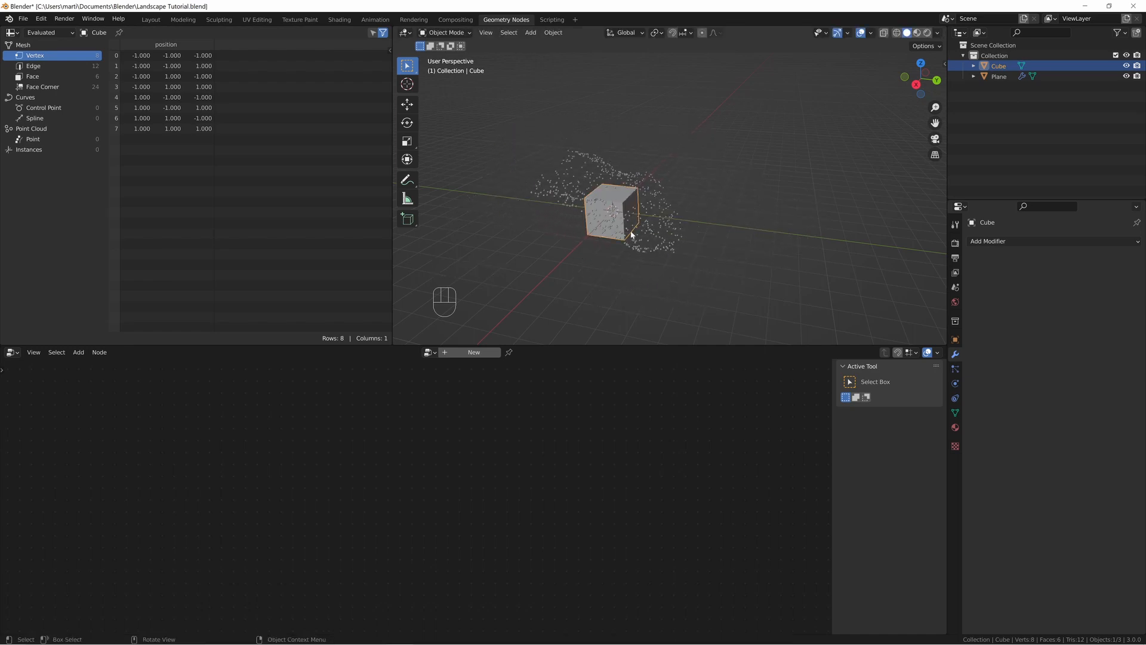
left_click(655, 232)
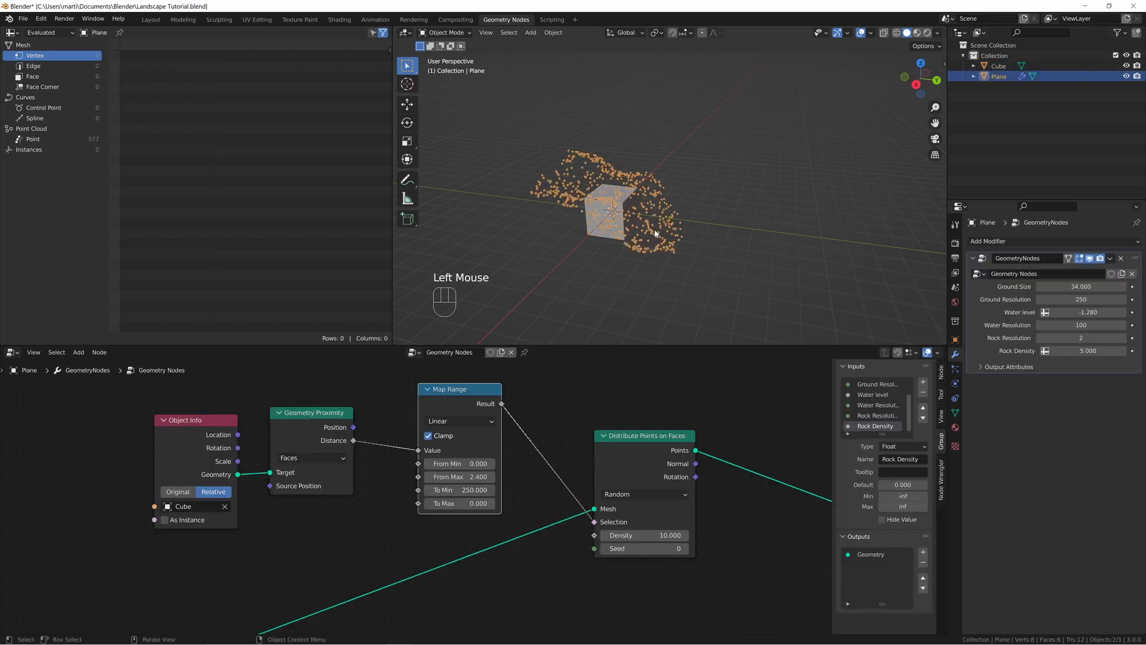
- Connect the Points output of Distribute Points on Faces to Join Geometry and preview the joined result
middle_click_drag(545, 462, 399, 426)
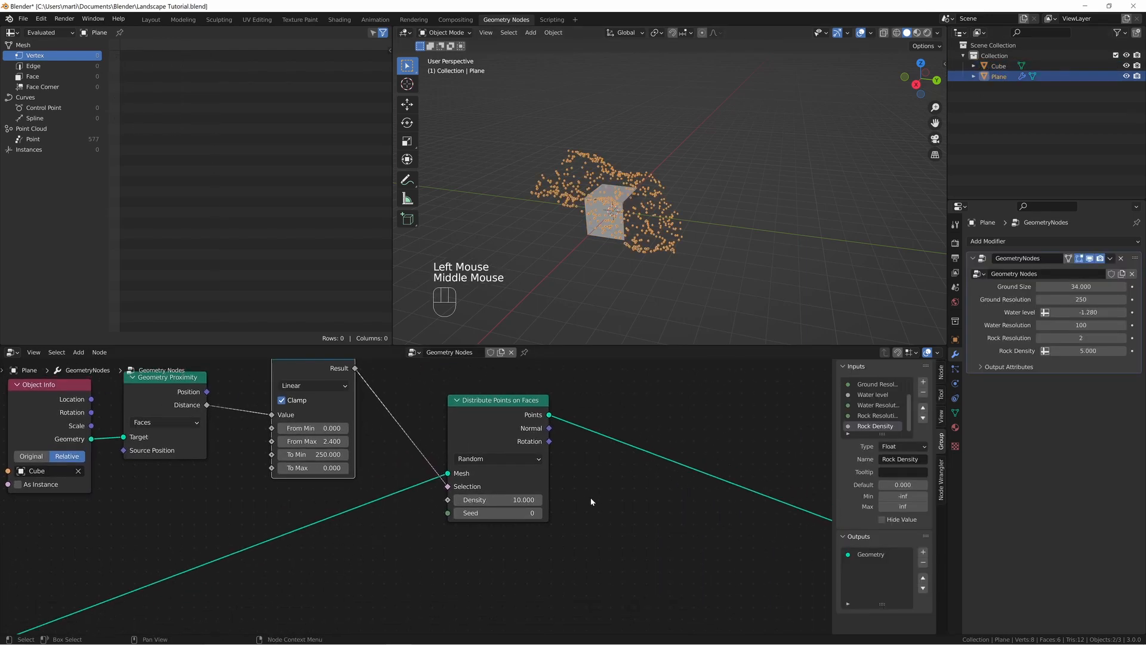
middle_click_drag(590, 502, 317, 422)
scroll(317, 422, "down", 2)
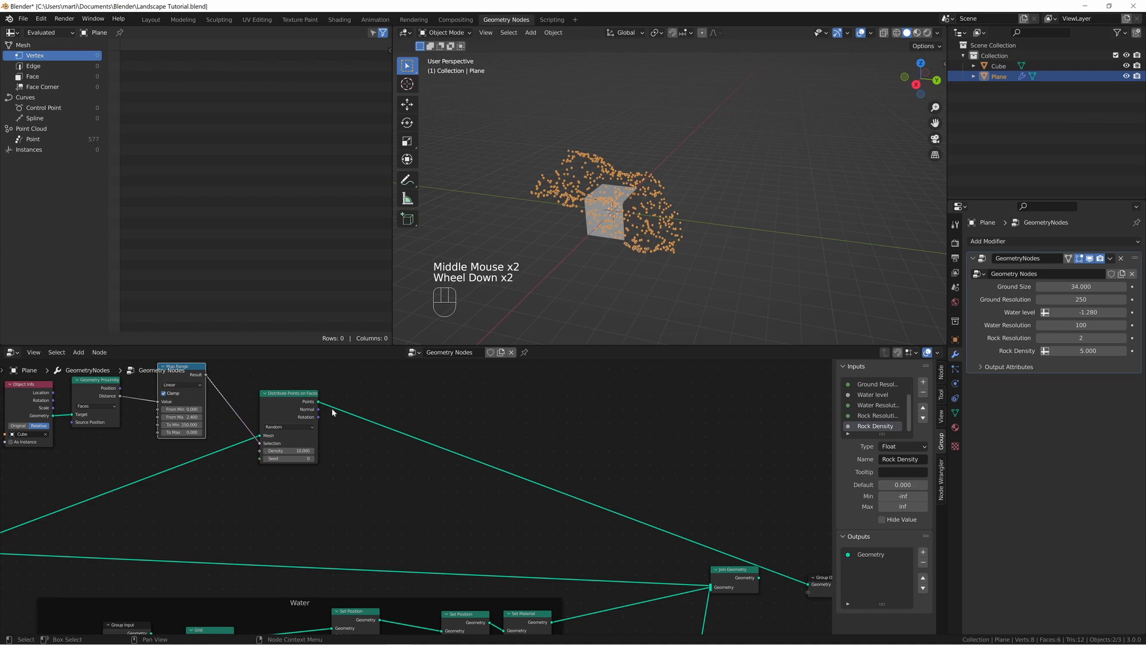
left_click_drag(320, 402, 711, 588)
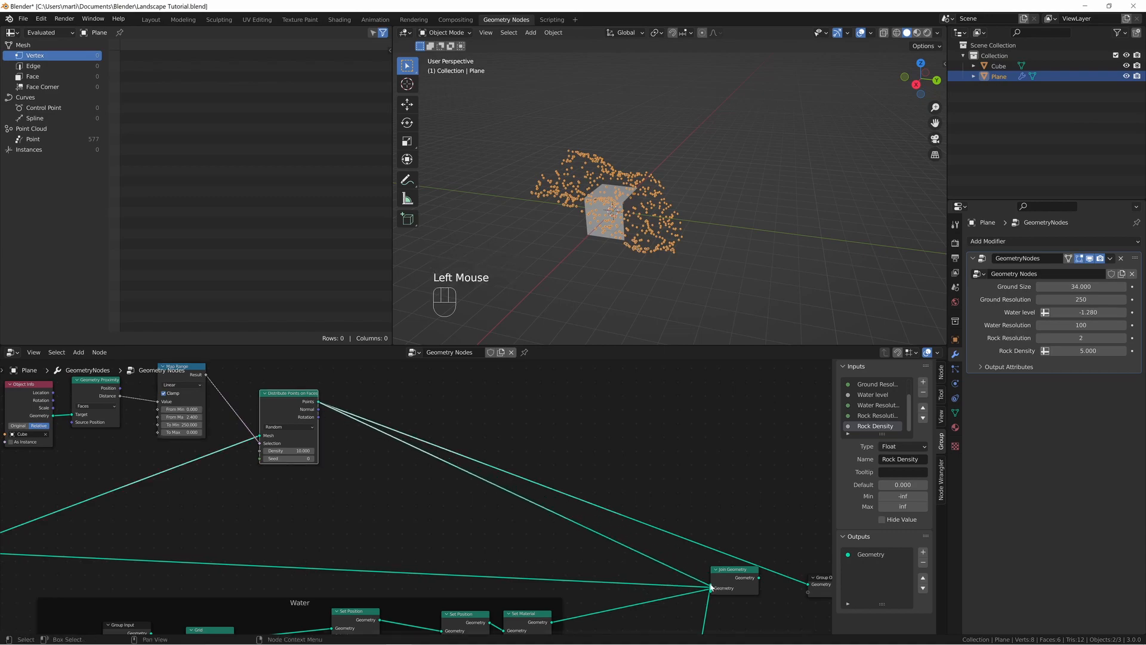
left_click(746, 581, "ctrl+shift")
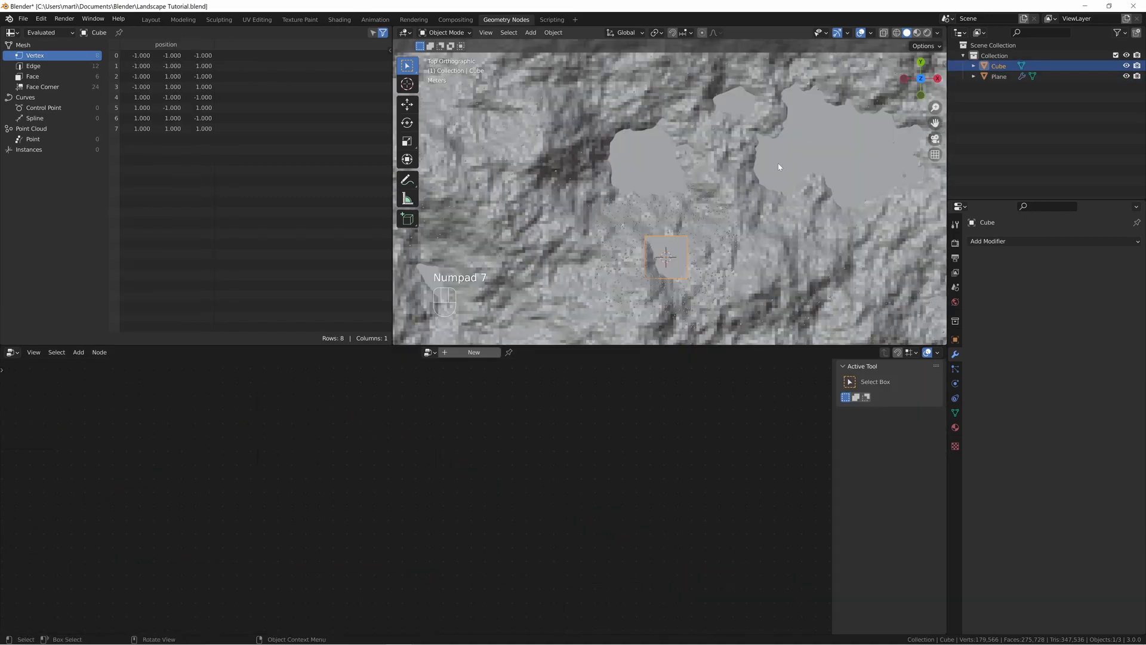
- Move the cube in top view to the strip of terrain between the lakes, and lower it into the ground
middle_click_drag(781, 169, 582, 187, "shift")
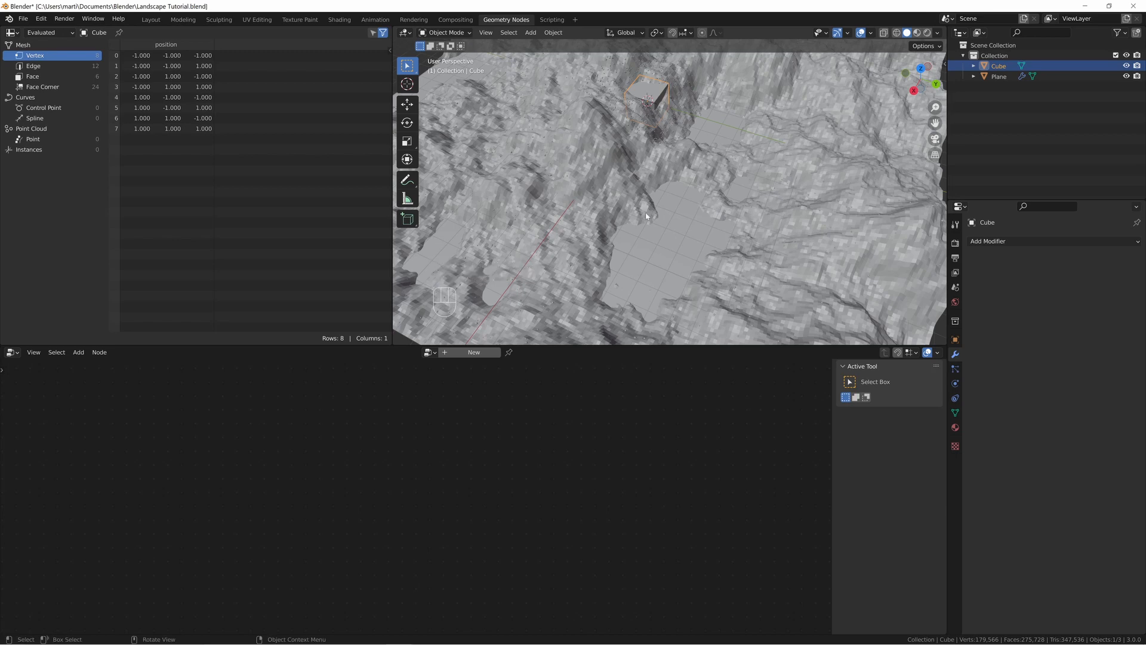
key("KP_7")
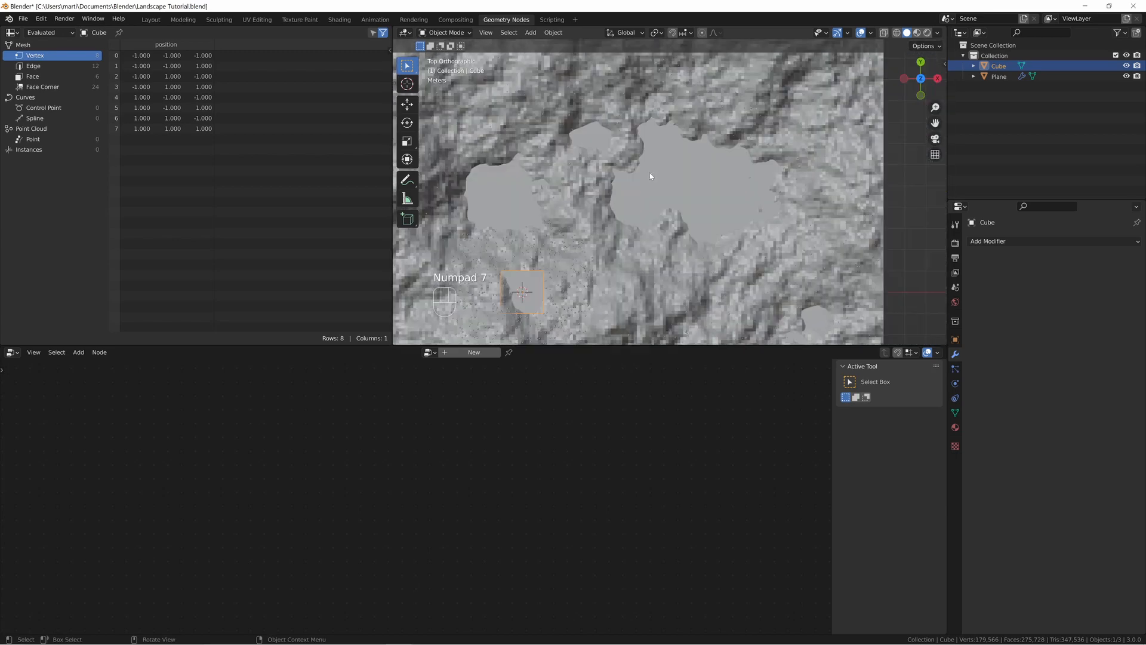
key("g")
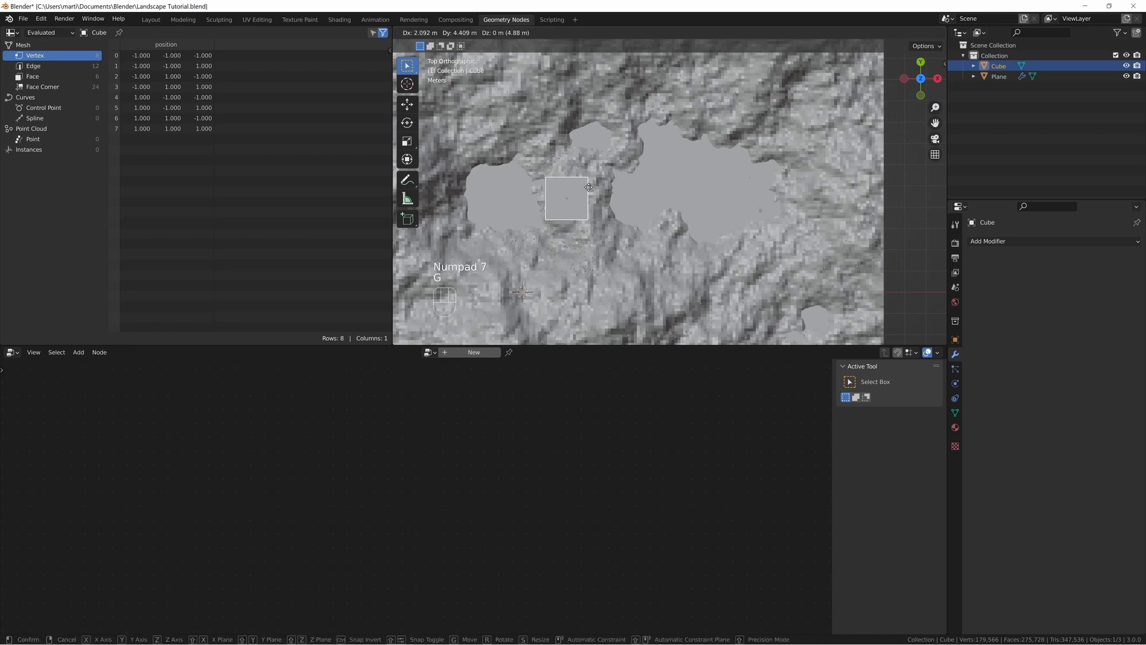
left_click(600, 178)
middle_click_drag(600, 179, 632, 205)
key("g")
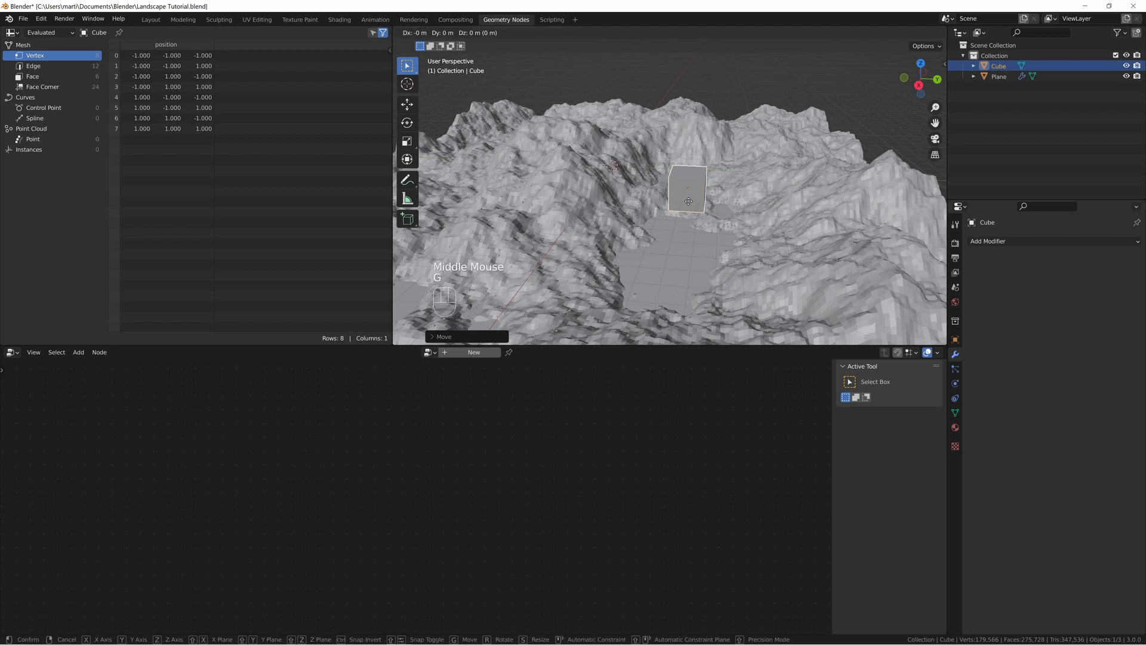
left_click(765, 241)
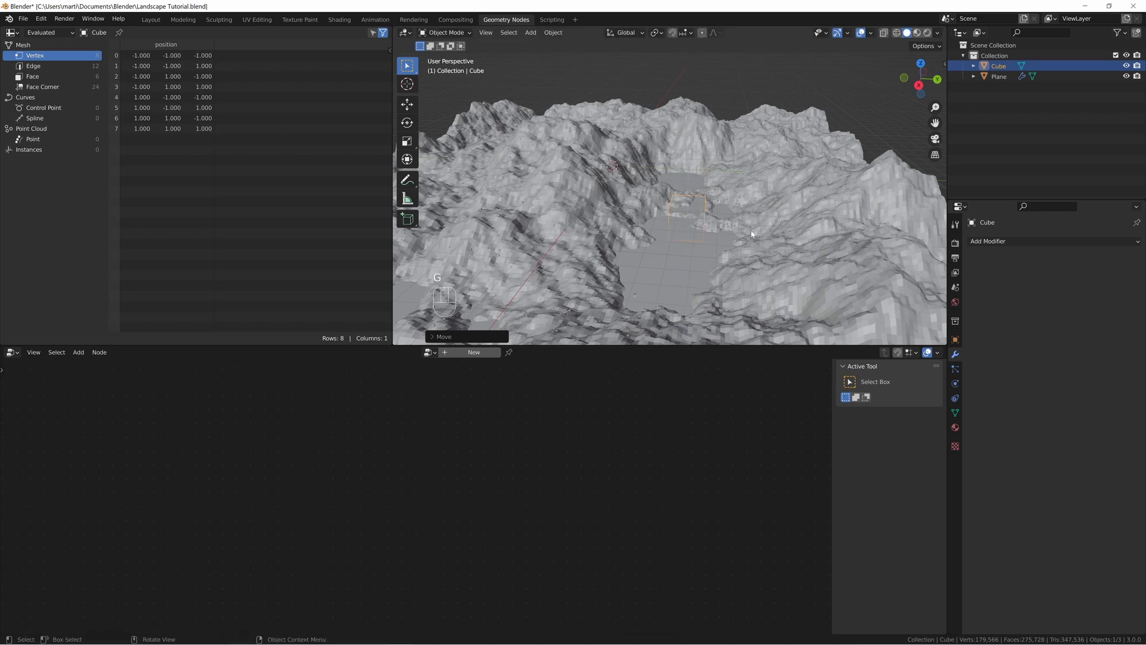
- Hide the cube in the viewport and select the landscape plane to inspect the scattered points
scroll(726, 241, "down", 2)
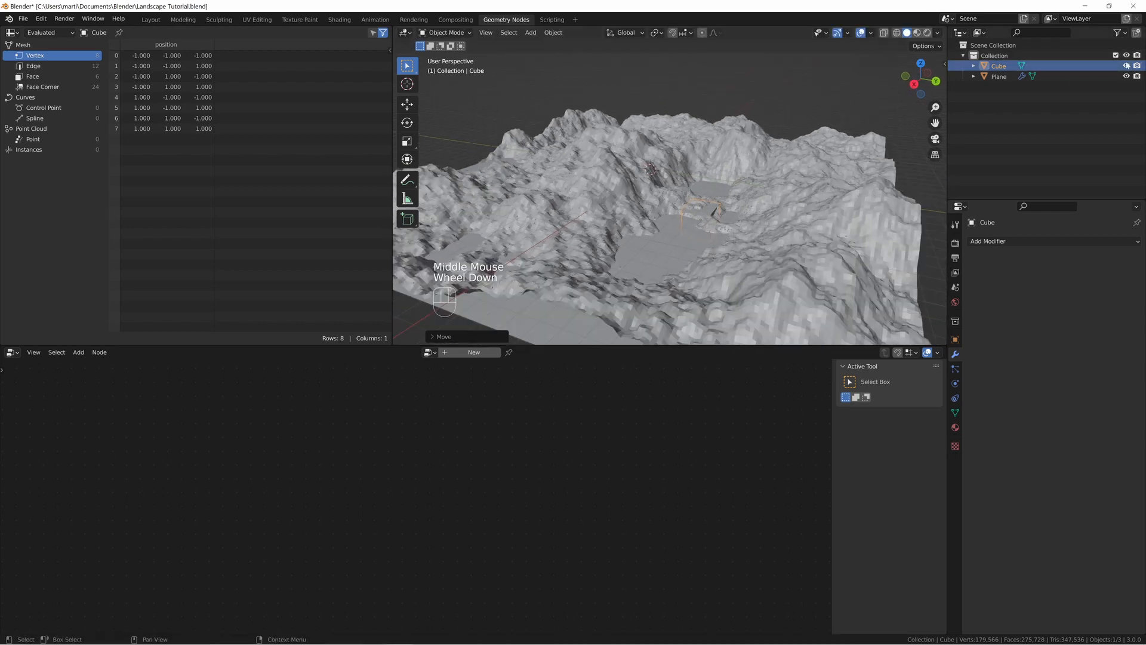
double_click(764, 252)
scroll(765, 252, "up", 1)
scroll(764, 253, "up", 1)
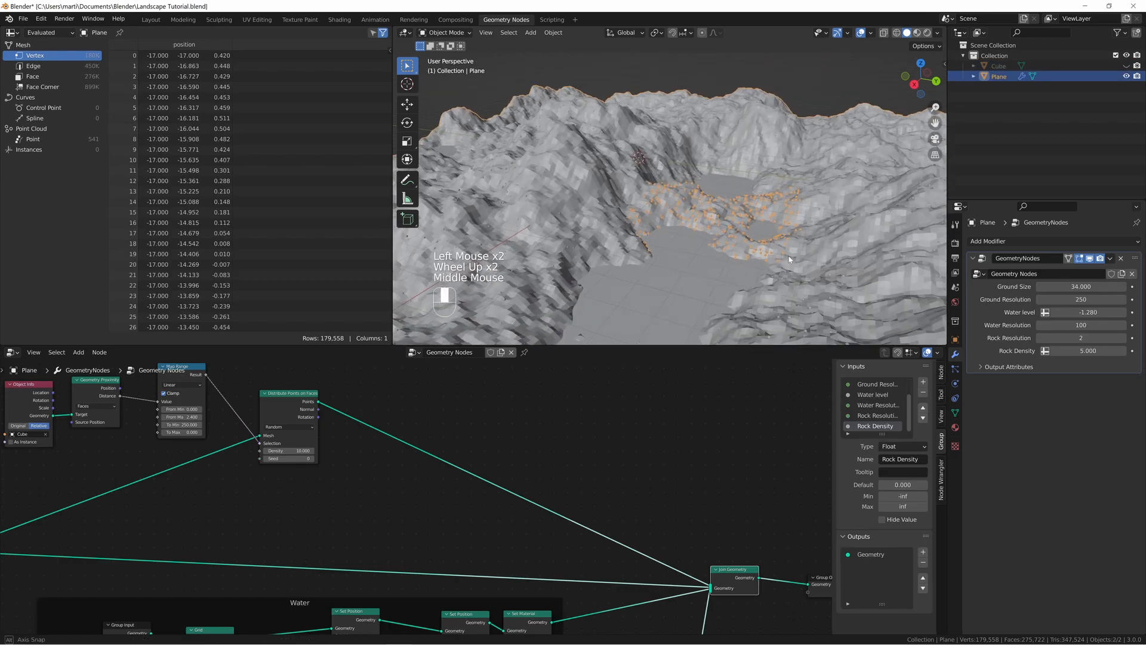
middle_click_drag(764, 252, 701, 241)
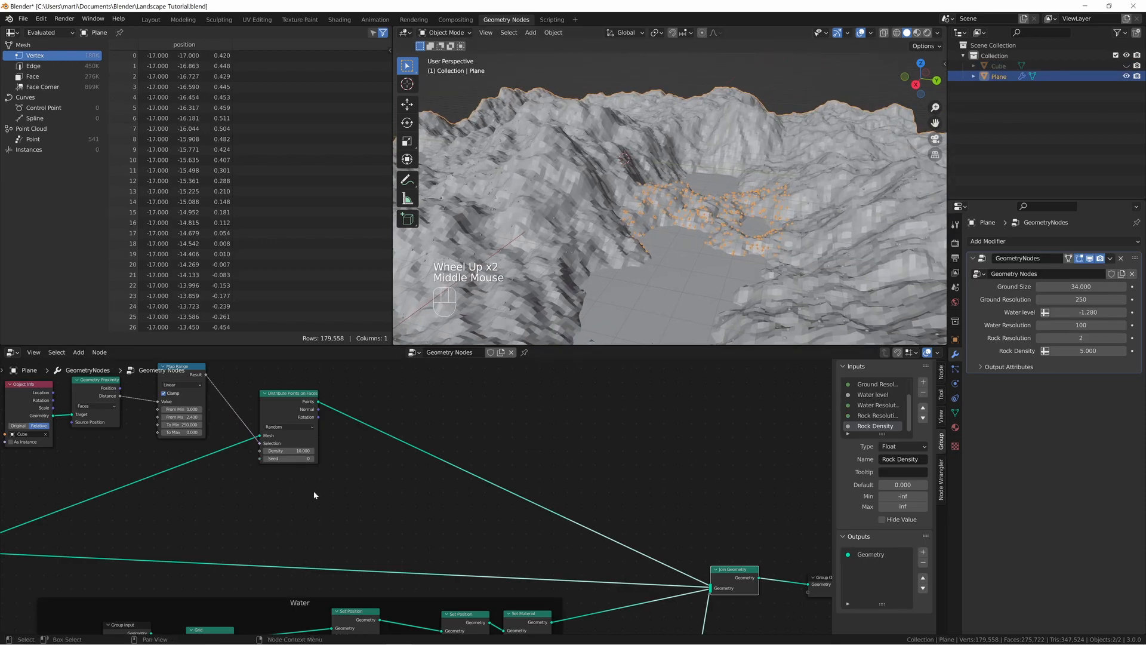
- Widen the point spread around the hidden cube by setting the Map Range node's From Max to 4 and fine-tuning it slightly lower
left_click(176, 416)
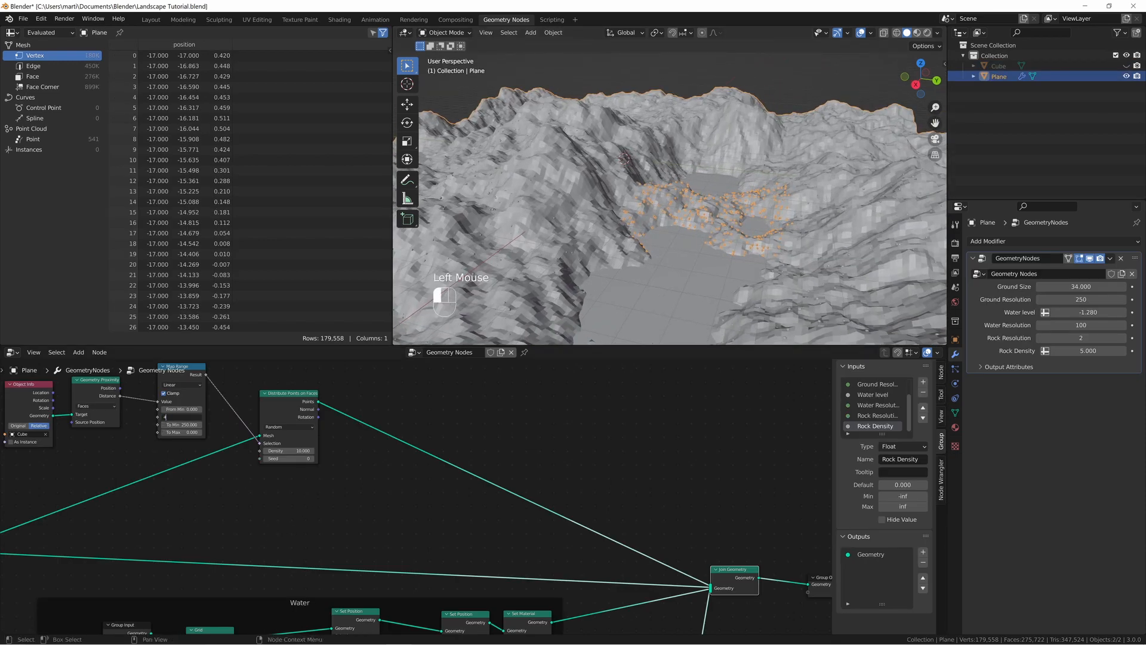
key("Return")
mouse_move(808, 182)
middle_mouse_down()
mouse_move(774, 199)
mouse_move(803, 188)
middle_mouse_up()
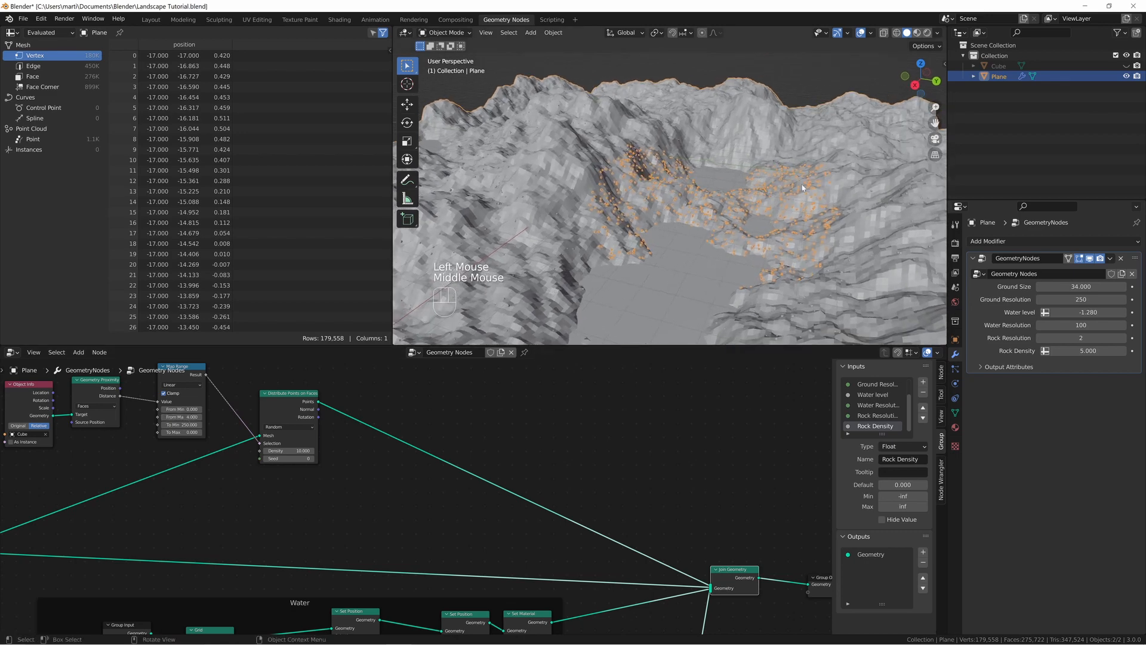
left_click_drag(179, 417, 180, 416)
middle_click_drag(645, 256, 621, 240)
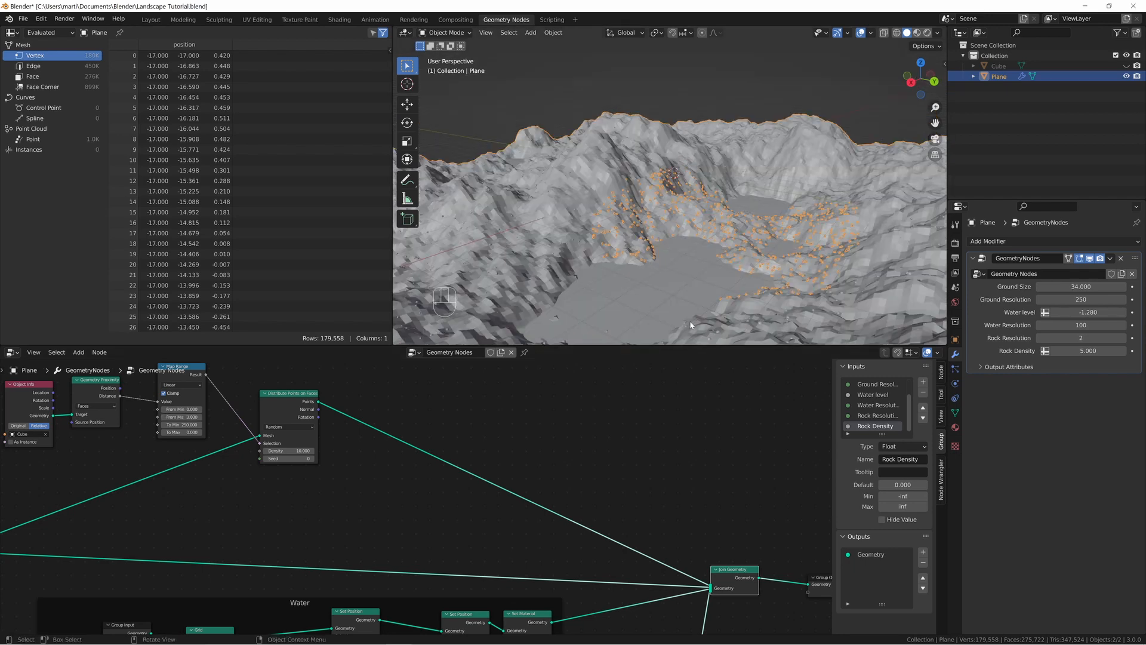
- Add a Star curve node in the empty space beside the Distribute Points on Faces node
left_click(685, 509)
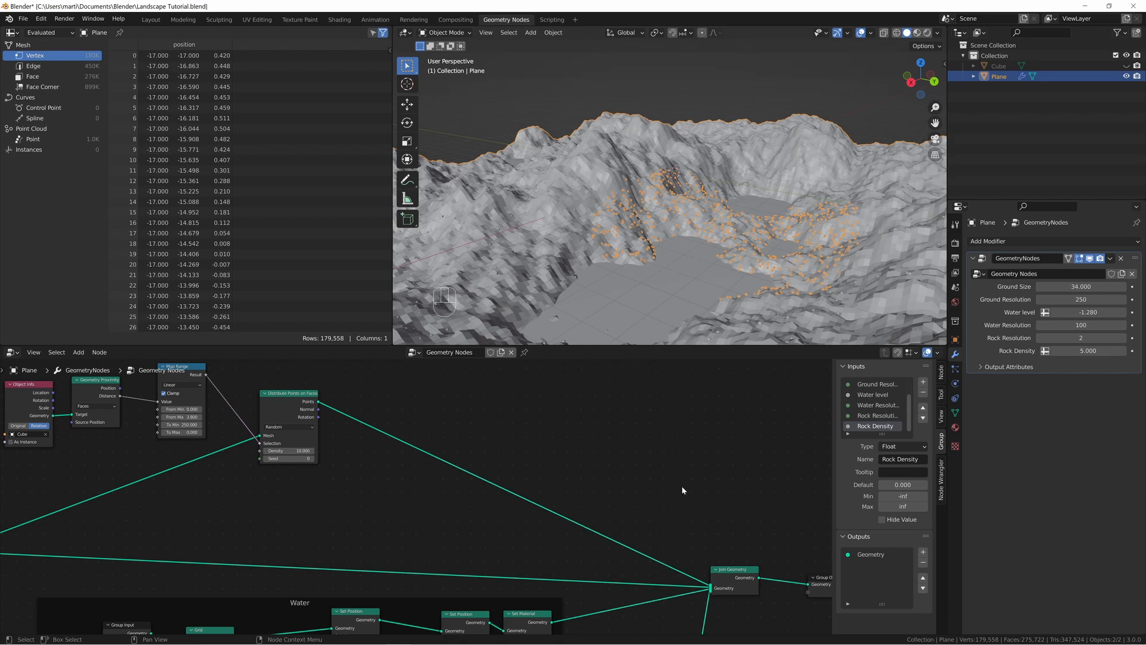
middle_click_drag(626, 435, 511, 486)
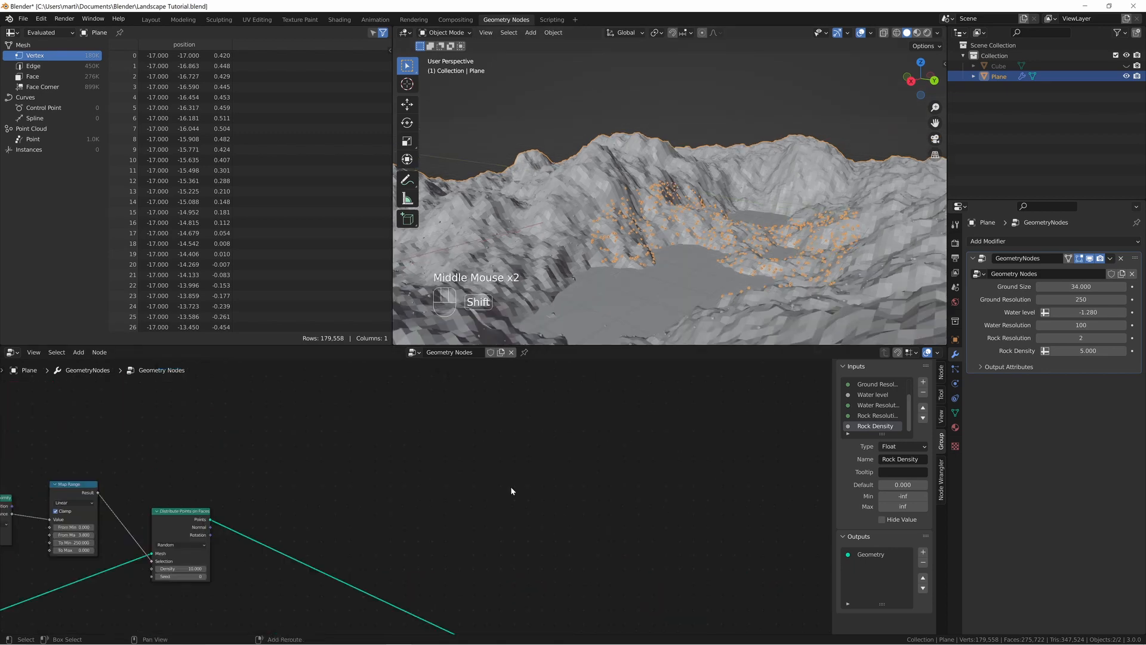
key("shift+a")
mouse_move(511, 491)
key("s")
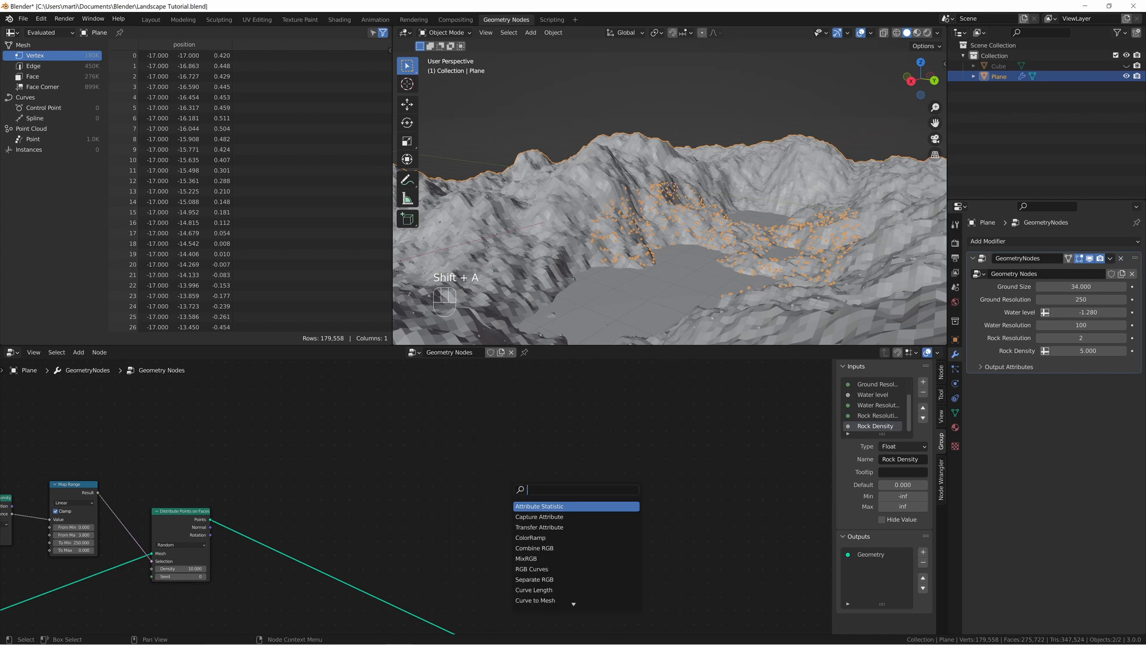
type("star")
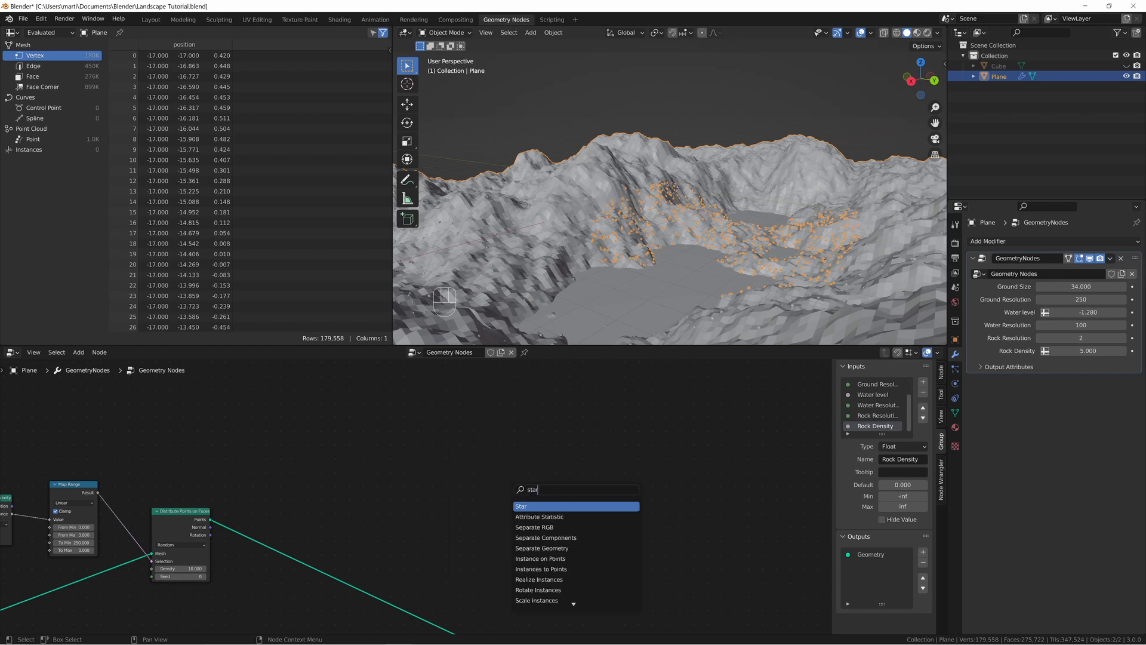
key("Return")
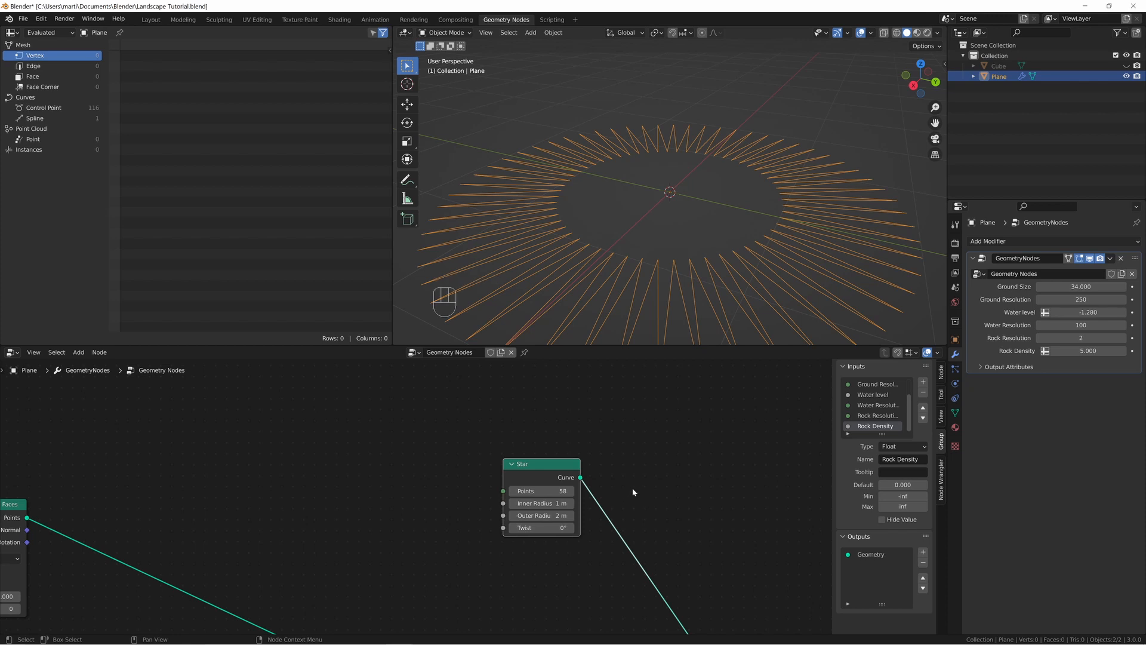
- Add a Noise Texture node between the Distribute Points on Faces and Star nodes
key("shift+a")
type("noise")
key("Return")
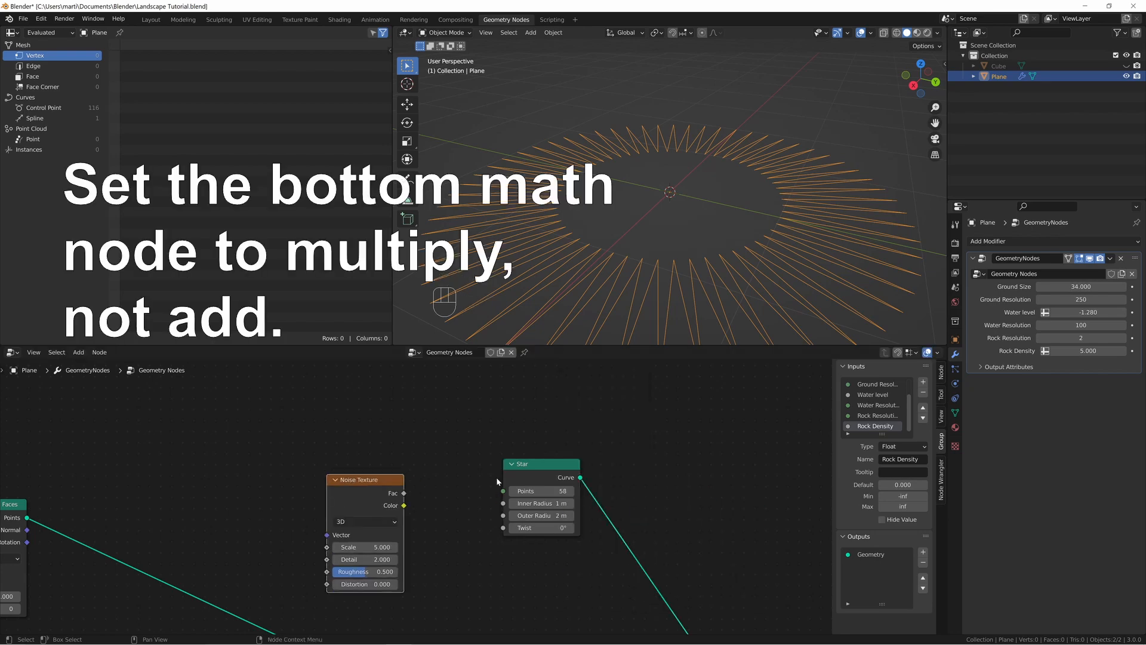
- Add a ColorRamp driven by the Noise Texture's Fac and move its white stop to 0.585
key("shift+a")
type("col")
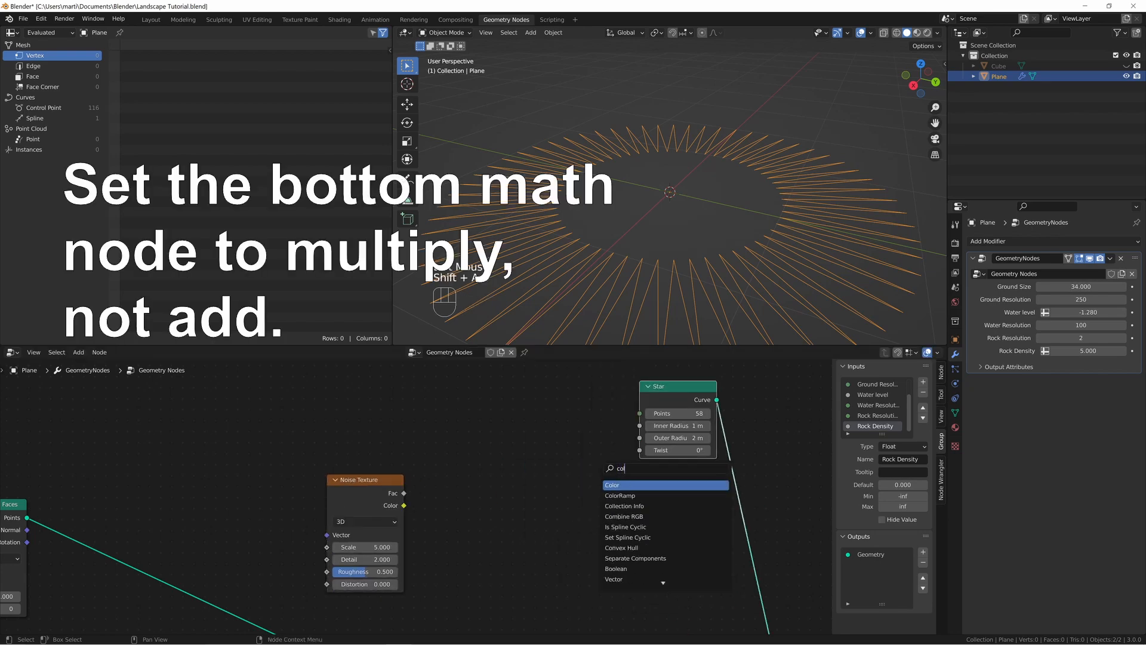
key("Down")
key("Return")
left_click(434, 450)
left_click_drag(404, 494, 434, 556)
left_click_drag(442, 516, 509, 516)
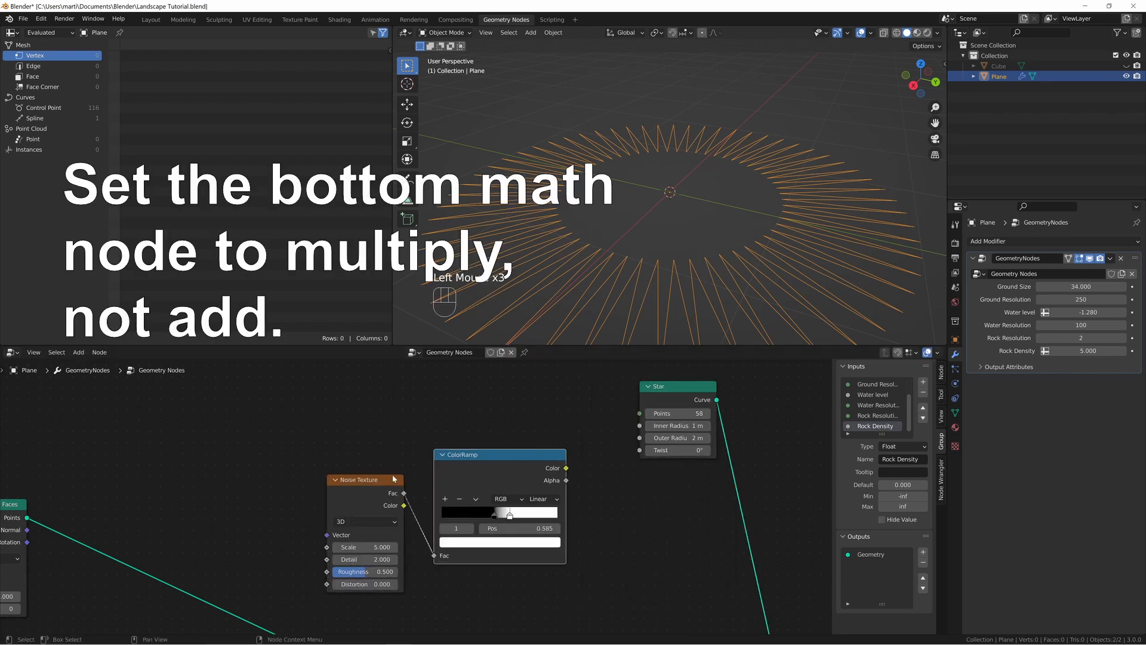
- Add two stacked Math nodes after the ColorRamp, both fed by its Color output
middle_click_drag(596, 484, 564, 480)
key("shift+a")
type("ma")
key("Return")
left_click(570, 487)
left_click_drag(554, 465, 354, 525)
left_click_drag(446, 484, 299, 453)
left_click_drag(603, 495, 480, 383)
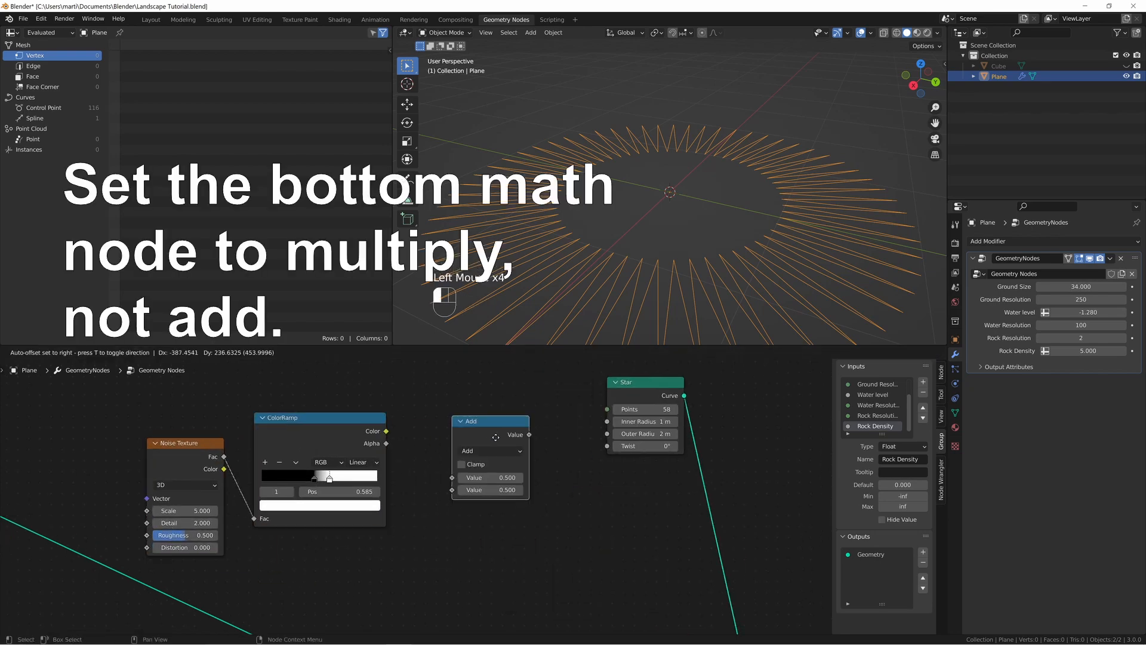
left_click_drag(386, 432, 452, 523)
key("shift+d")
left_click(452, 527)
- Set the second value of the lower Math node to 3.5 and that of the upper Math node to -1
double_click(491, 535)
type("3")
double_click(489, 451)
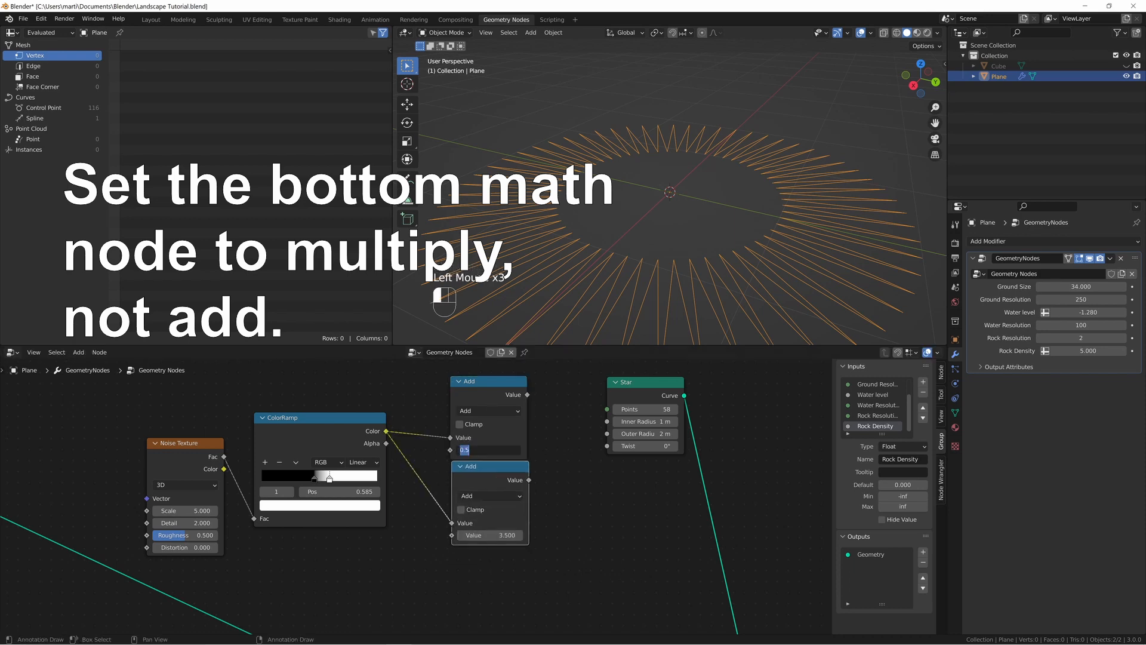
type("-1")
key("Return")
- Add a Combine XYZ node, connect the upper Math node's Value to its X and Y inputs, and move the Star node clear
key("shift+a")
type("scom")
key("Return")
left_click(540, 495)
left_click_drag(527, 394, 566, 509)
left_click_drag(649, 390, 595, 314)
- Add a Set Position node after the Star node and connect the Combine XYZ Vector to its Offset
middle_click_drag(748, 427, 633, 471)
key("shift+a")
type("sset")
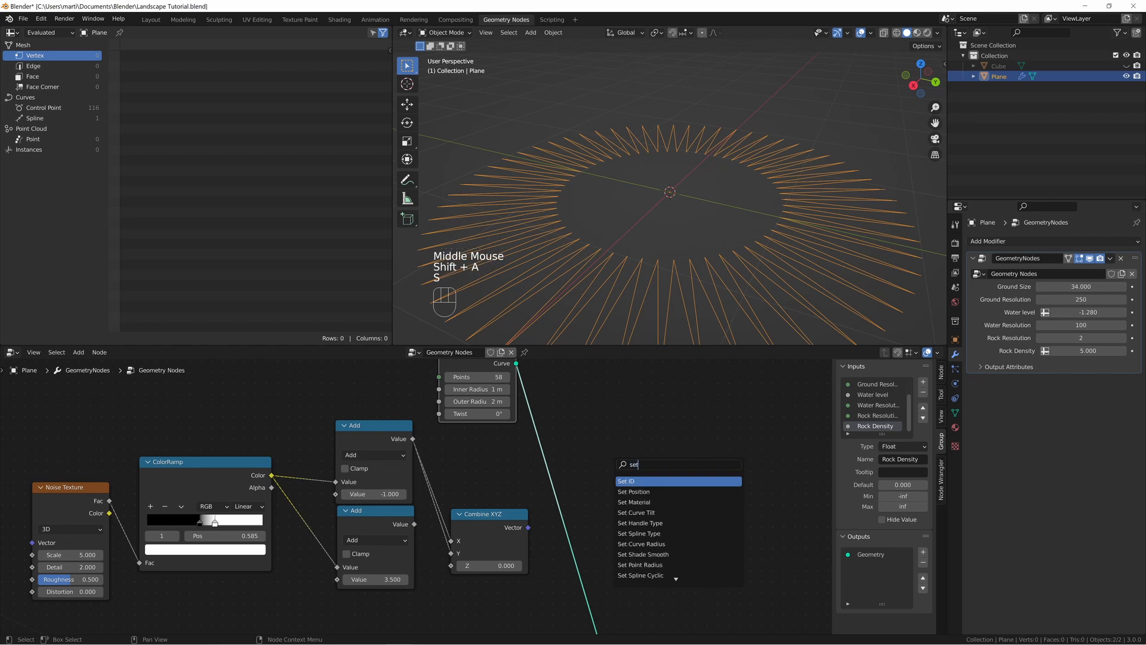
key("Return")
left_click(597, 384)
middle_click_drag(574, 427, 587, 499)
left_click_drag(529, 433, 608, 488)
middle_click_drag(622, 521, 596, 485)
left_click_drag(596, 484, 599, 445)
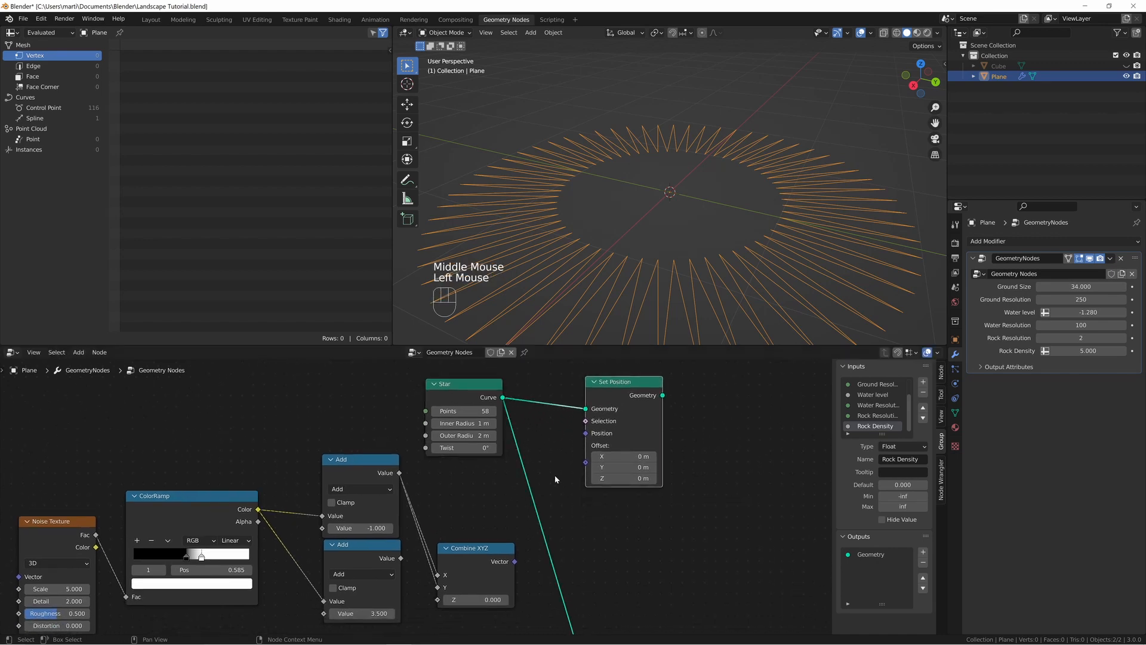
left_click(514, 562)
left_click_drag(514, 563, 596, 461)
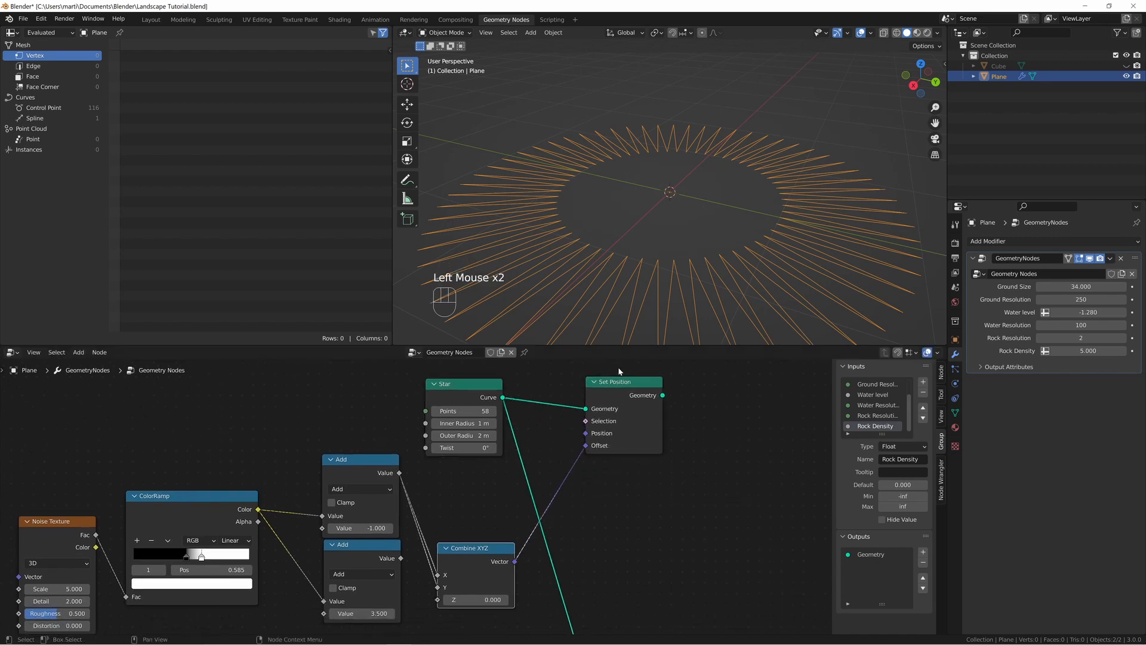
- Set the lower Math node to Multiply and connect its Value to the Z input of Combine XYZ
middle_click_drag(465, 574, 510, 539)
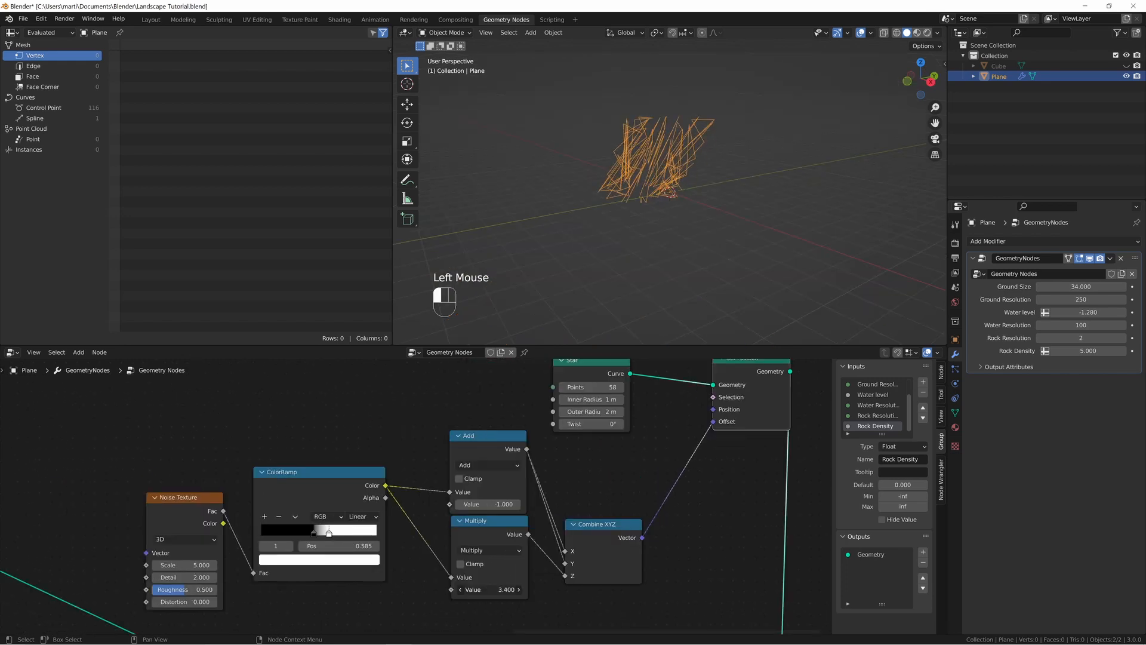
middle_click_drag(591, 281, 604, 274)
scroll(605, 274, "up", 2)
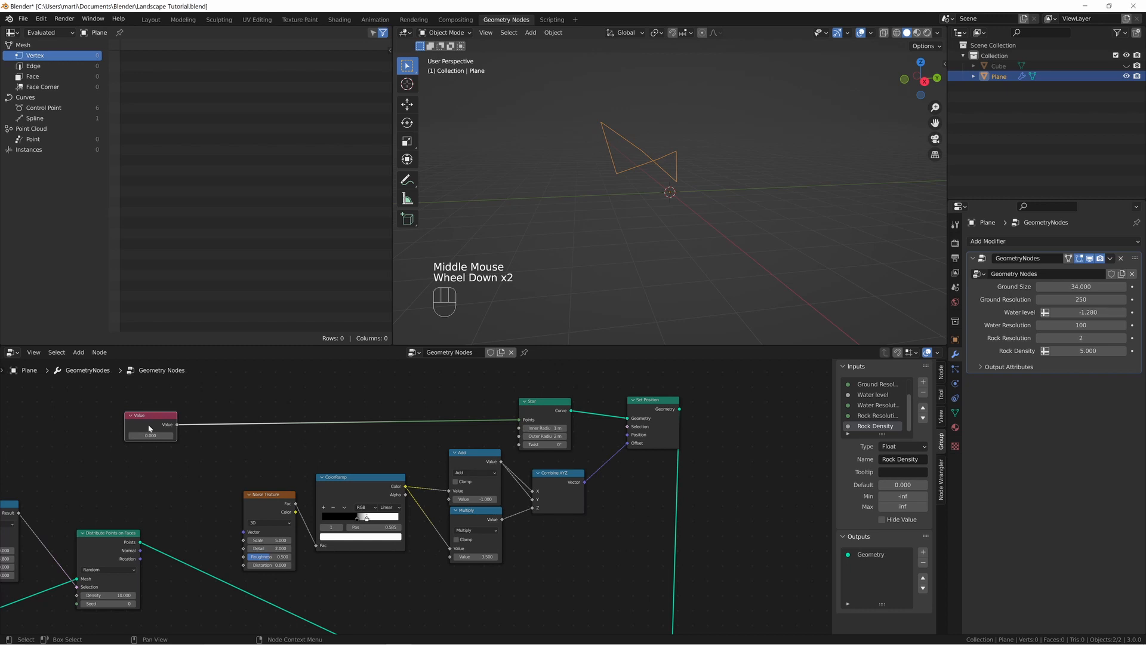
- Feed the Star node's Points from a Value node set to 50, placed well ahead of the Noise Texture
left_click_drag(149, 428, 56, 432)
scroll(192, 503, "down", 2)
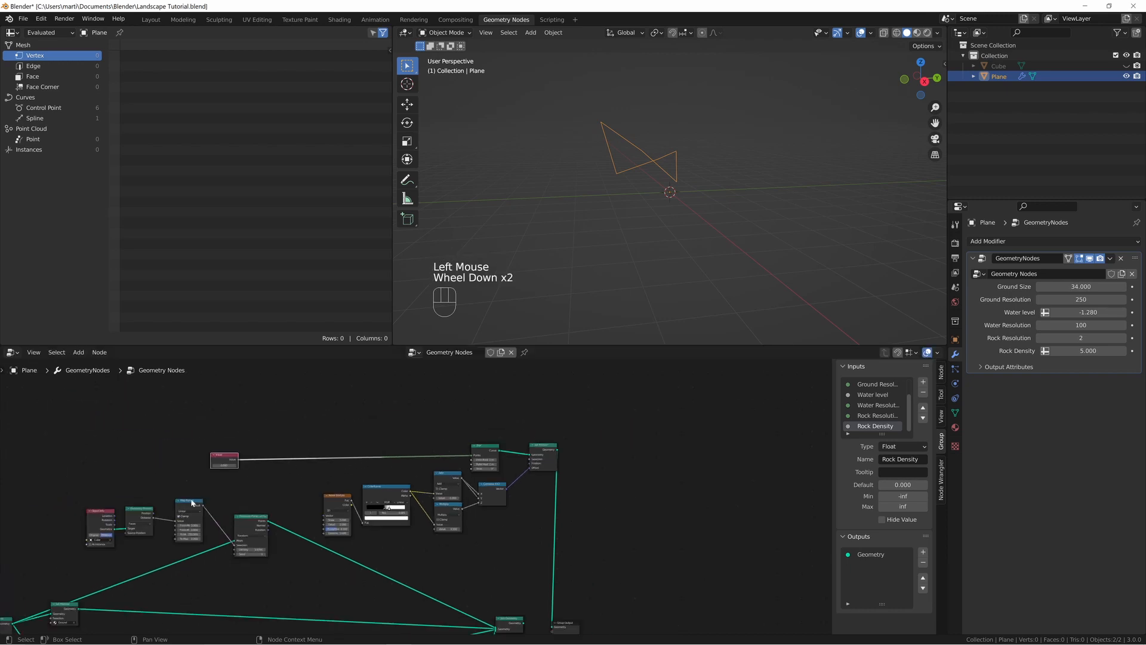
middle_click_drag(192, 504, 430, 349)
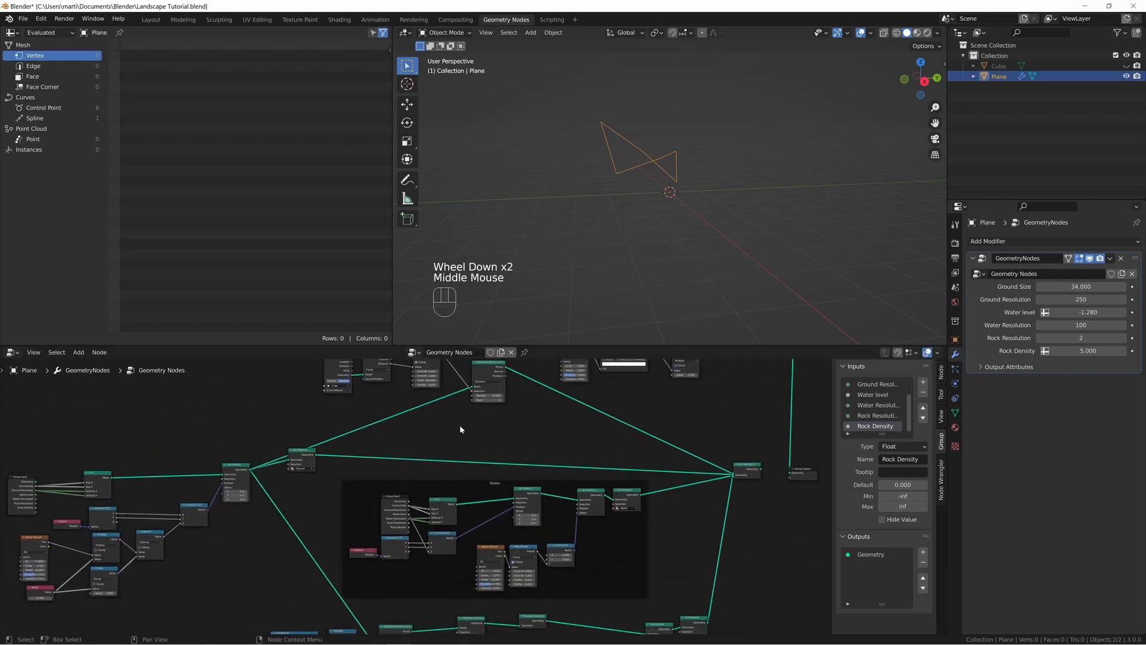
middle_click_drag(460, 429, 468, 397)
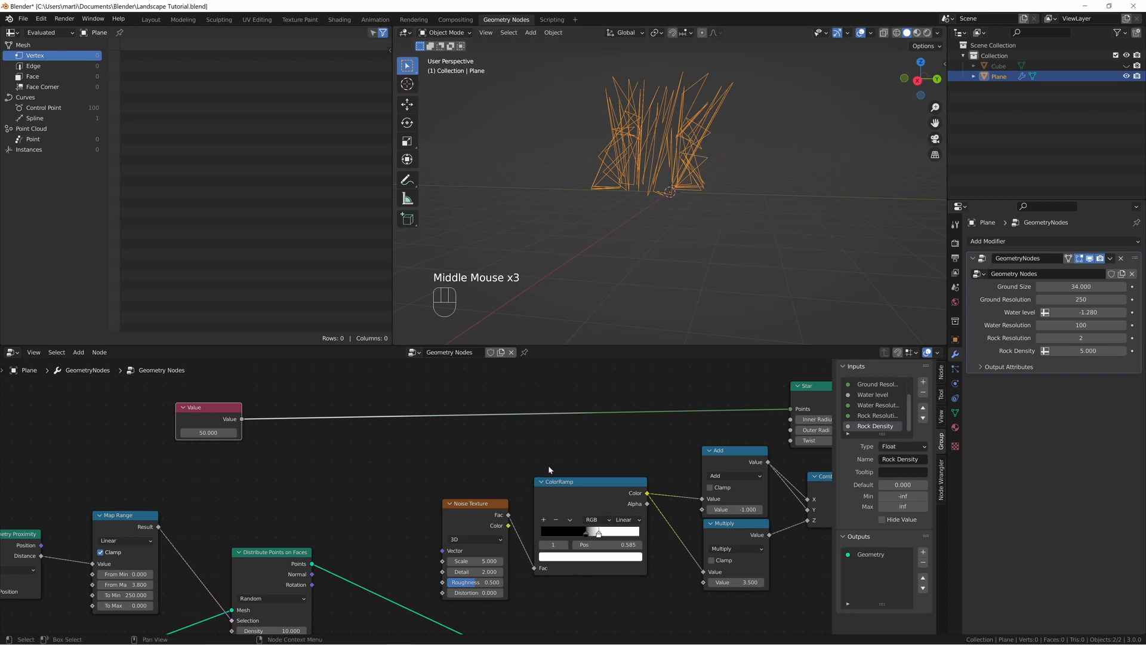
middle_click_drag(824, 471, 578, 479)
middle_click_drag(650, 513, 575, 511)
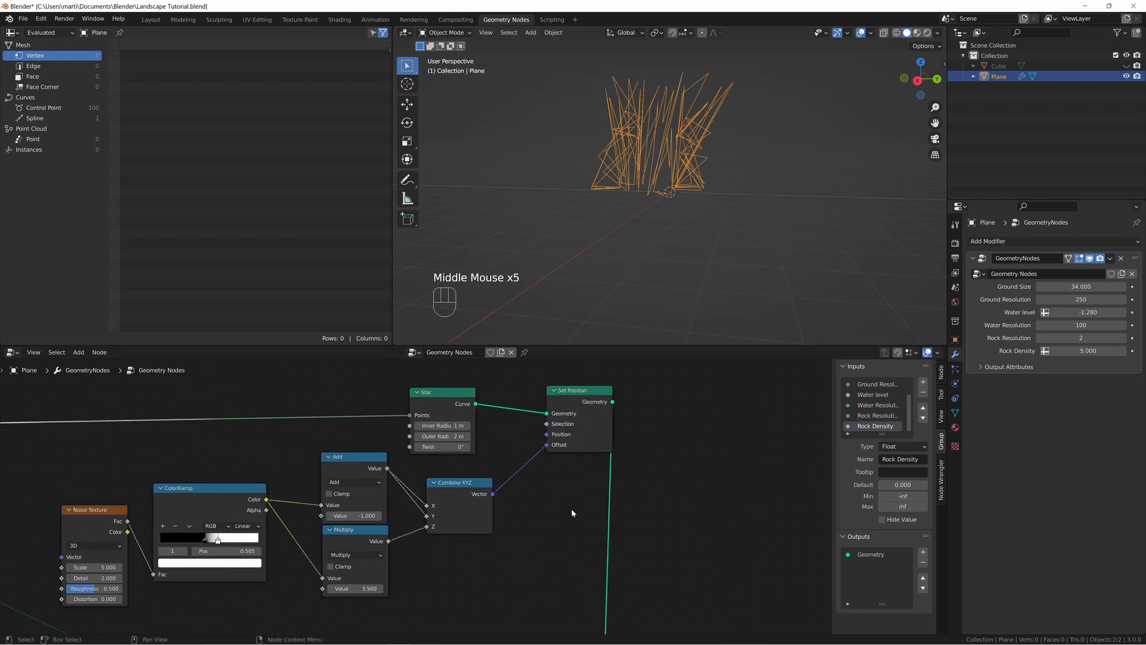
middle_click_drag(557, 547, 561, 538)
middle_click_drag(674, 272, 696, 215)
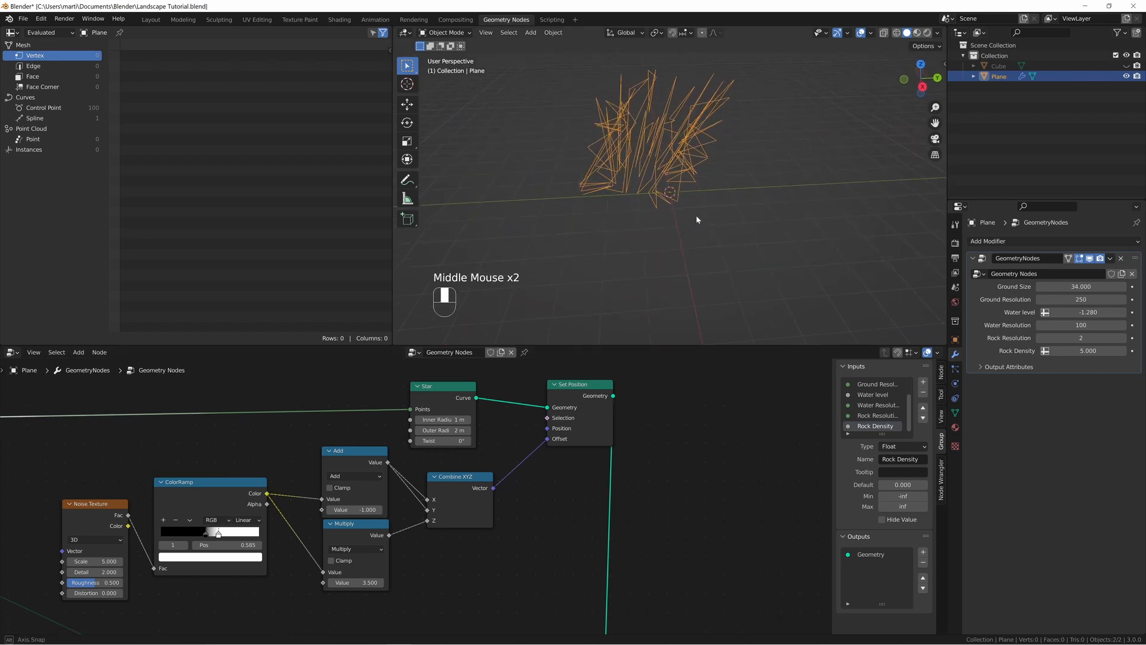
- Add a Curve to Mesh node between Set Position and the group output
key("shift+a")
mouse_move(705, 481)
type("s")
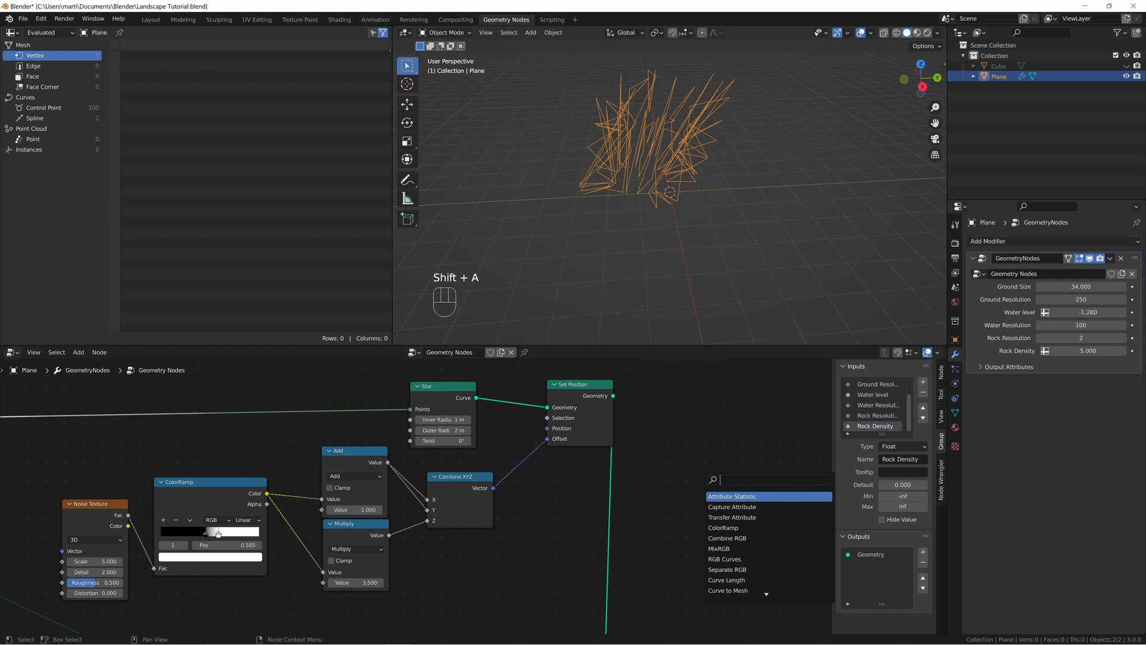
type("curve")
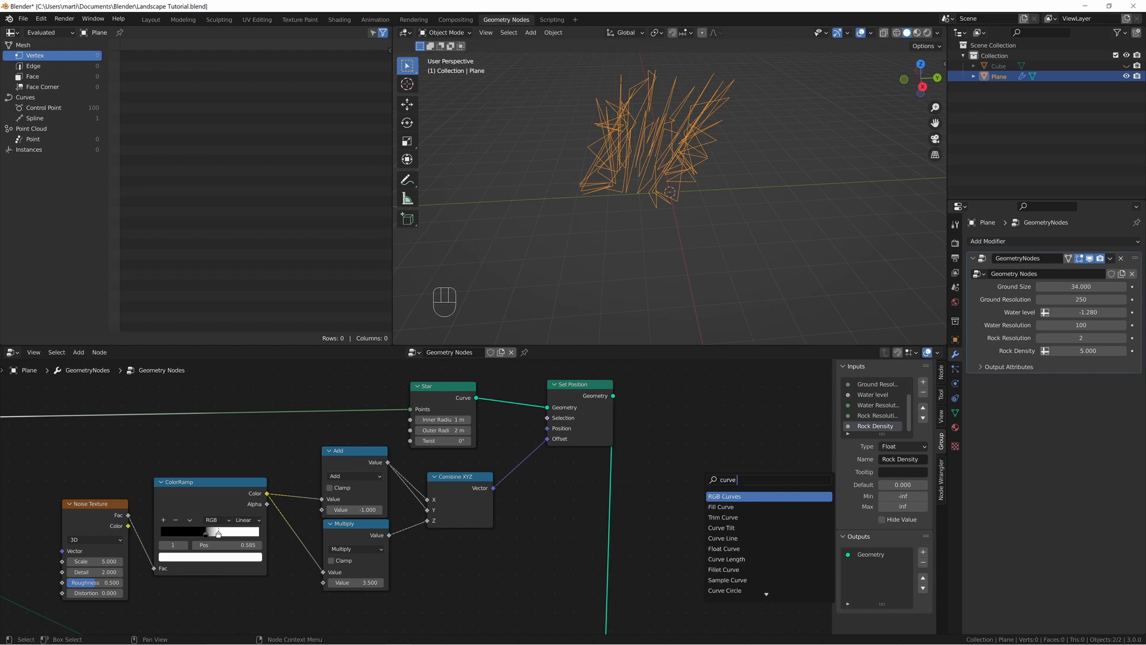
type(" to")
key("Return")
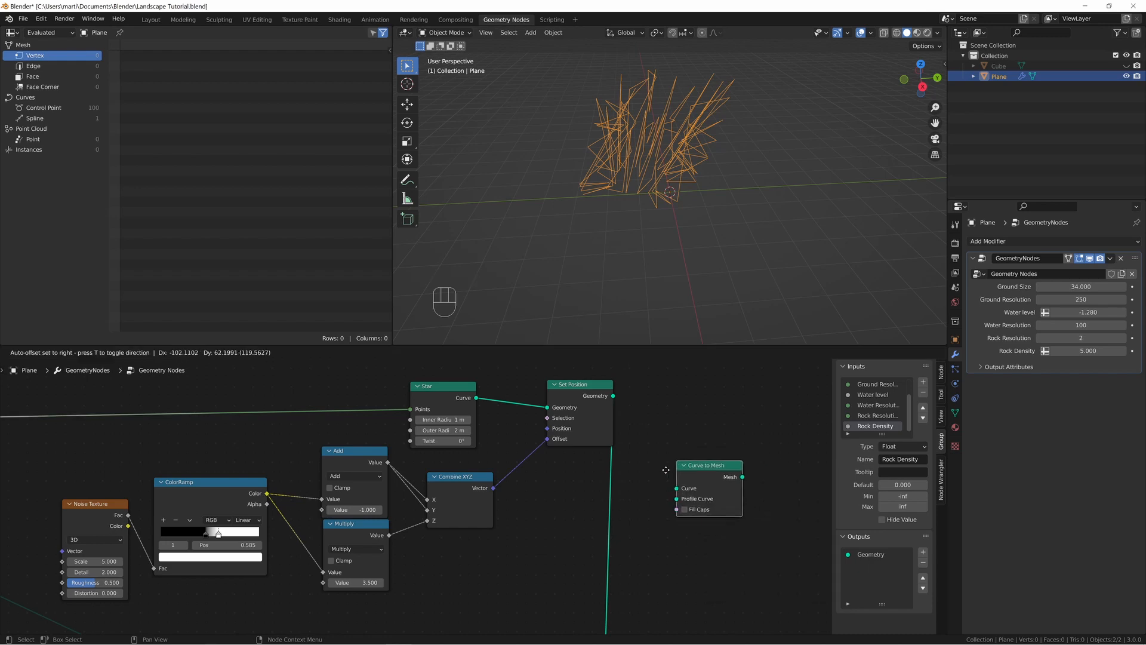
left_click(594, 494)
left_click_drag(594, 494, 643, 391)
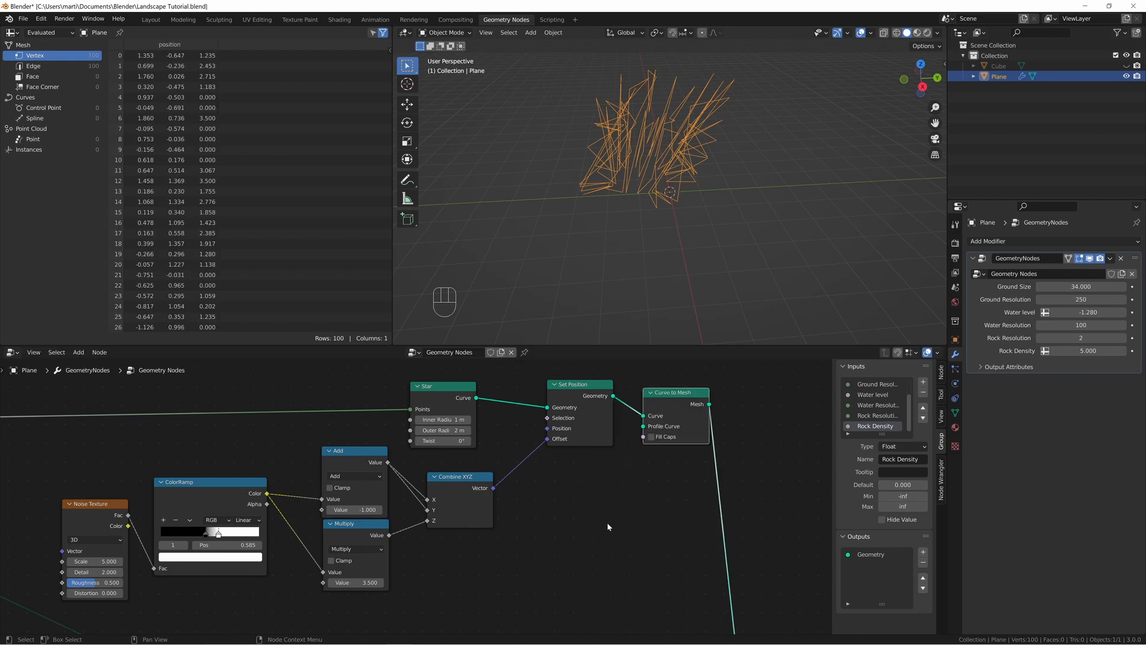
- Add a Curve Circle node and connect its Curve output to the Profile Curve of Curve to Mesh
key("shift+a")
type("curve")
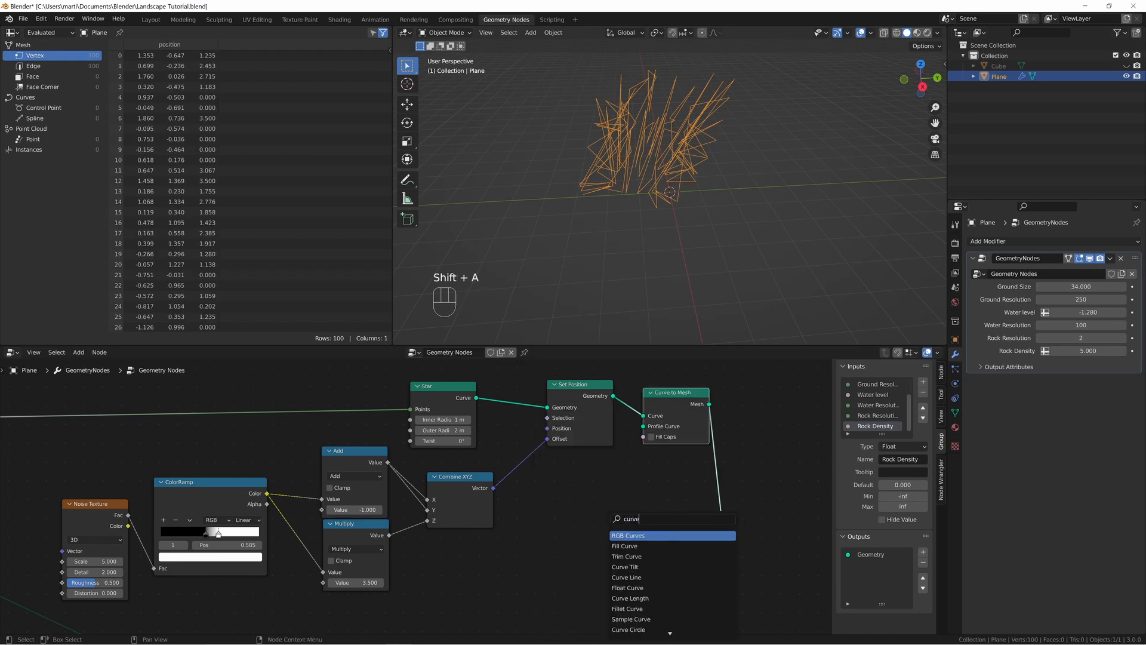
type(" cir")
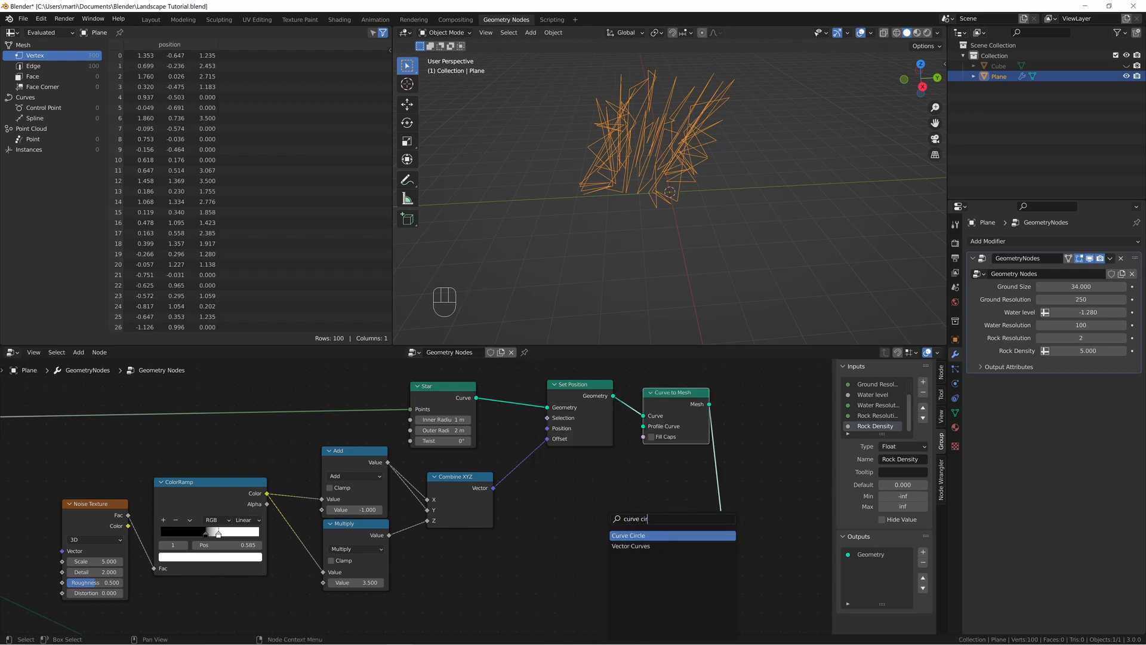
key("Return")
left_click(554, 527)
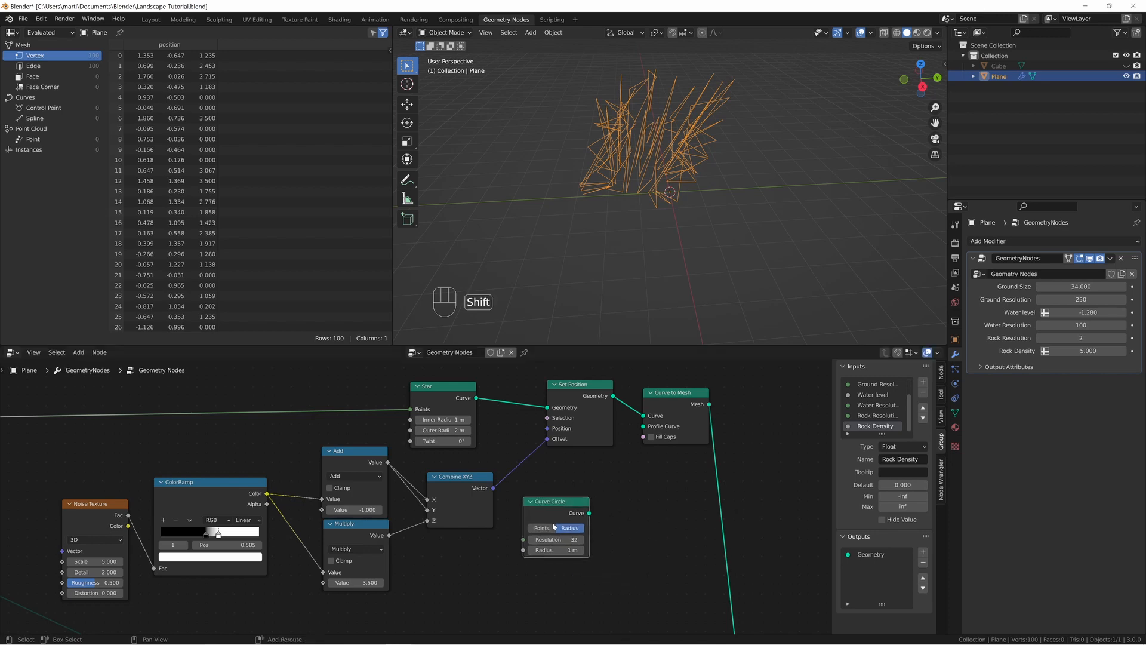
key("shift+a")
type("circ")
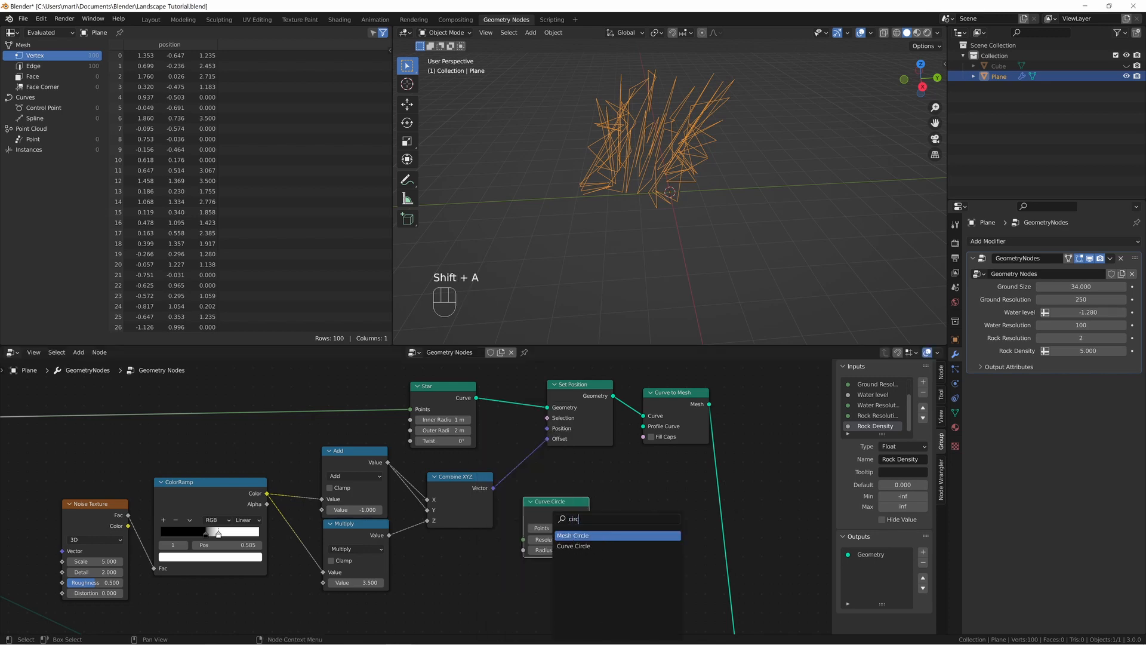
left_click_drag(590, 513, 642, 426)
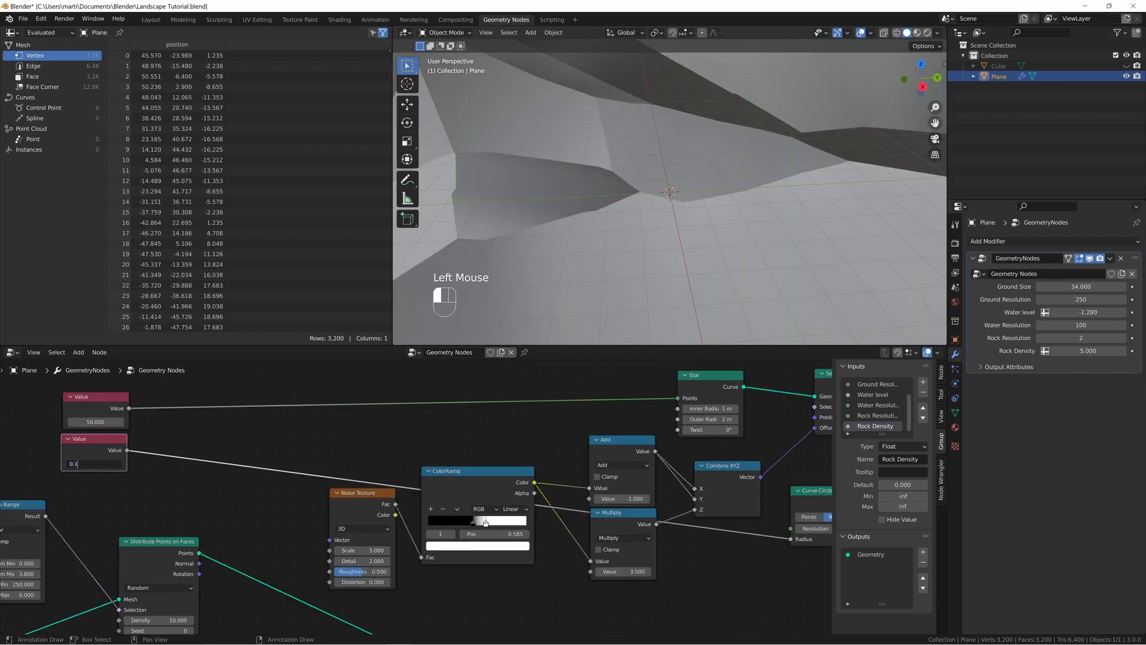
- Drive the Curve Circle's Radius with a second Value node set to 0.1
key("Return")
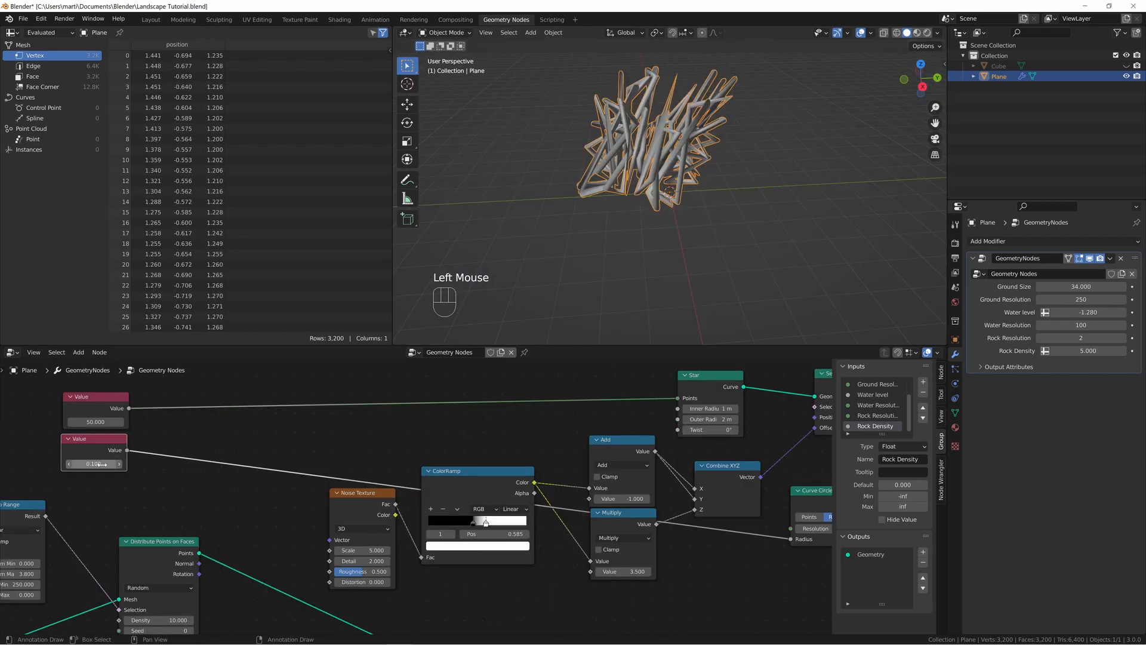
middle_click_drag(591, 246, 568, 255)
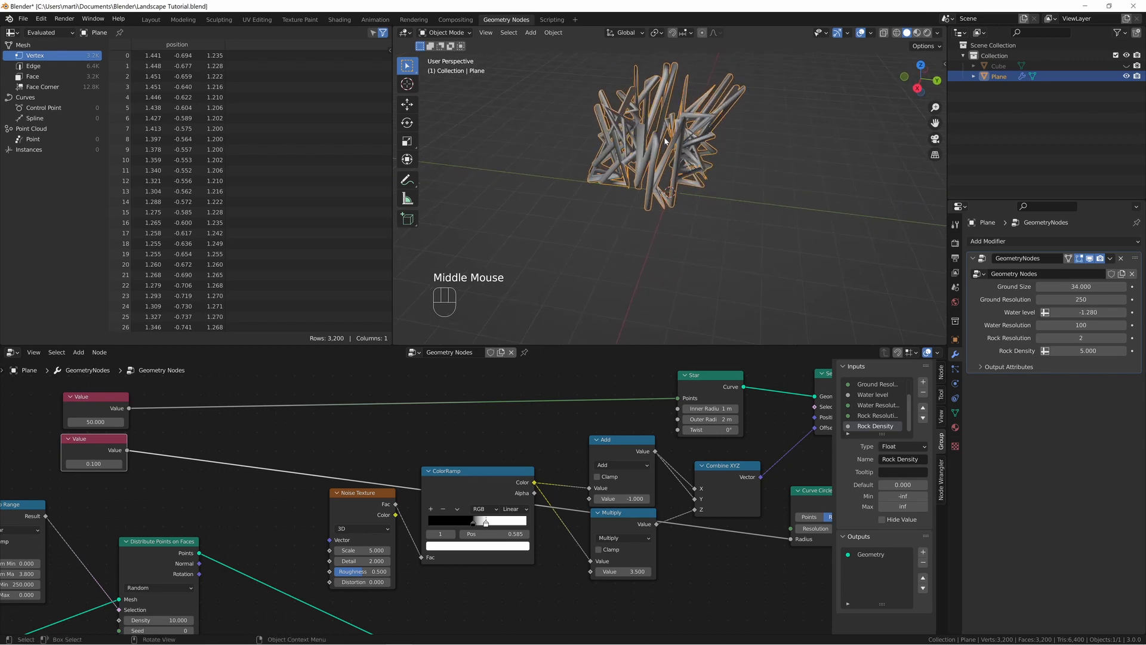
middle_click_drag(627, 94, 645, 126)
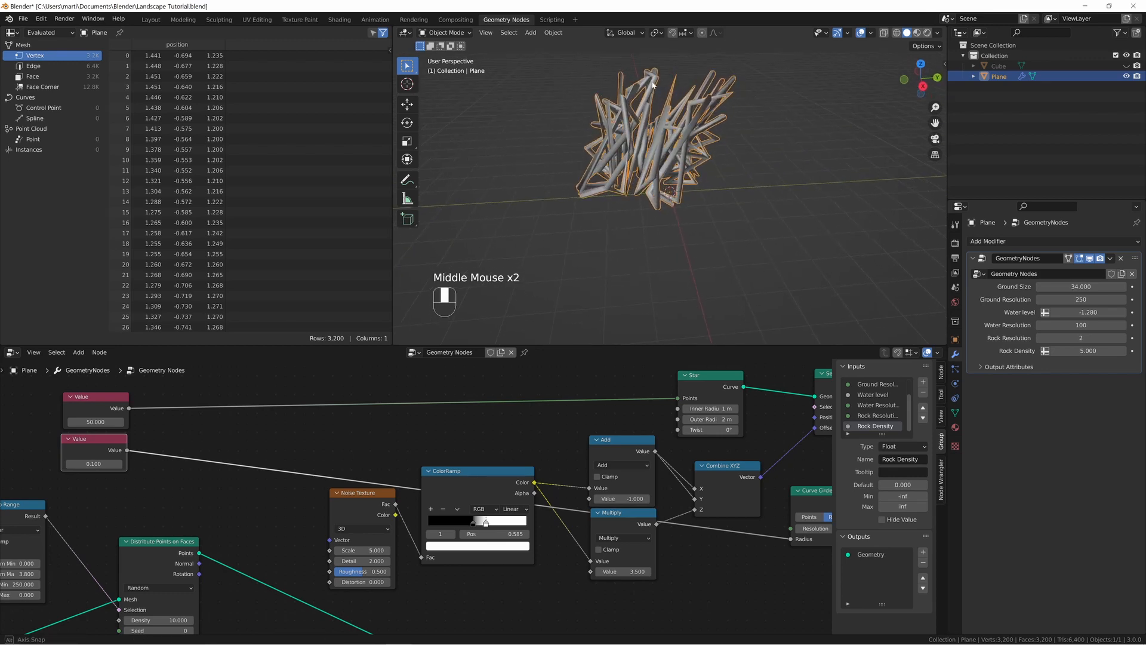
- Set the Curve Circle's Resolution to 3 and deselect the plane to inspect the shrub
middle_click_drag(546, 410, 371, 393)
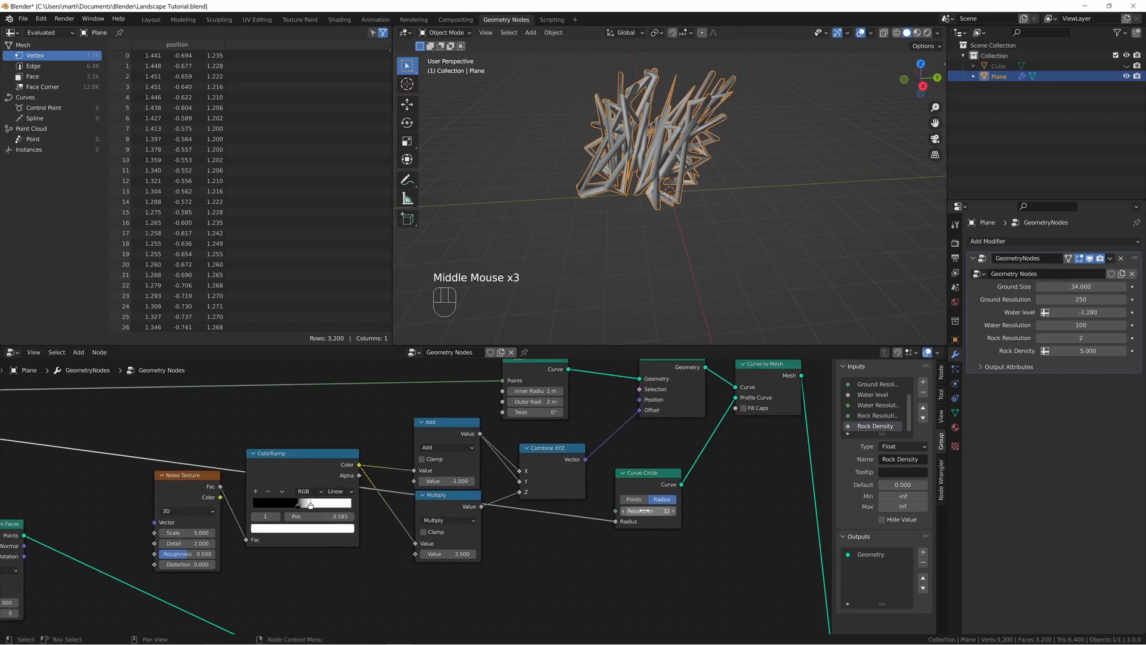
left_click_drag(650, 511, 632, 511)
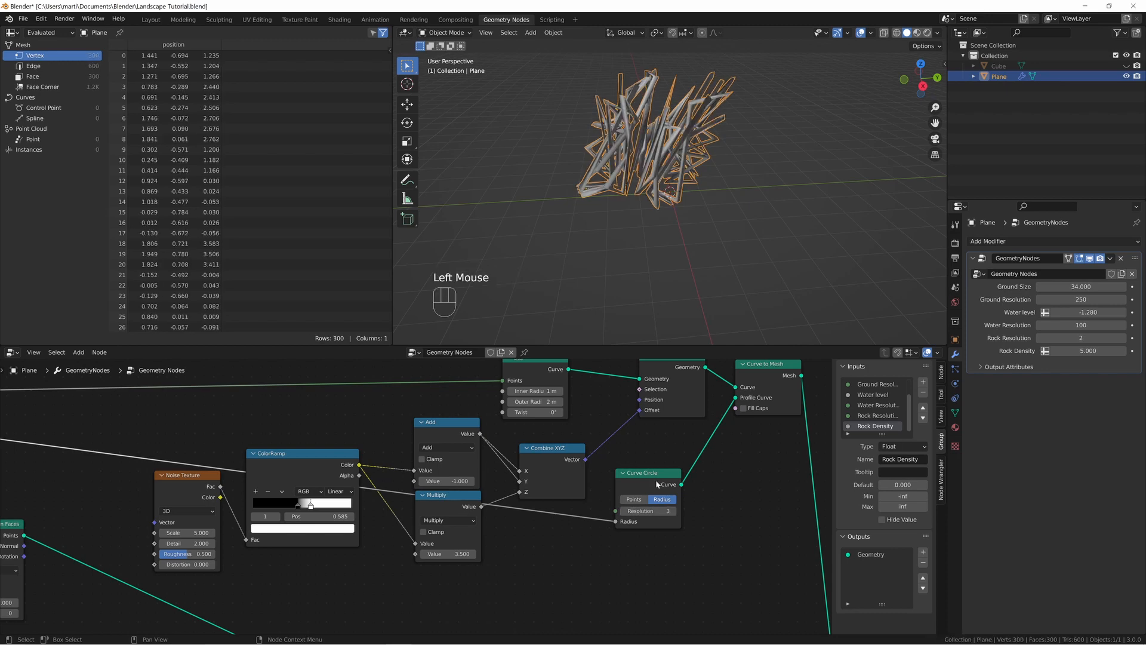
scroll(689, 243, "down", 4)
middle_click(672, 216)
scroll(668, 212, "down", 2)
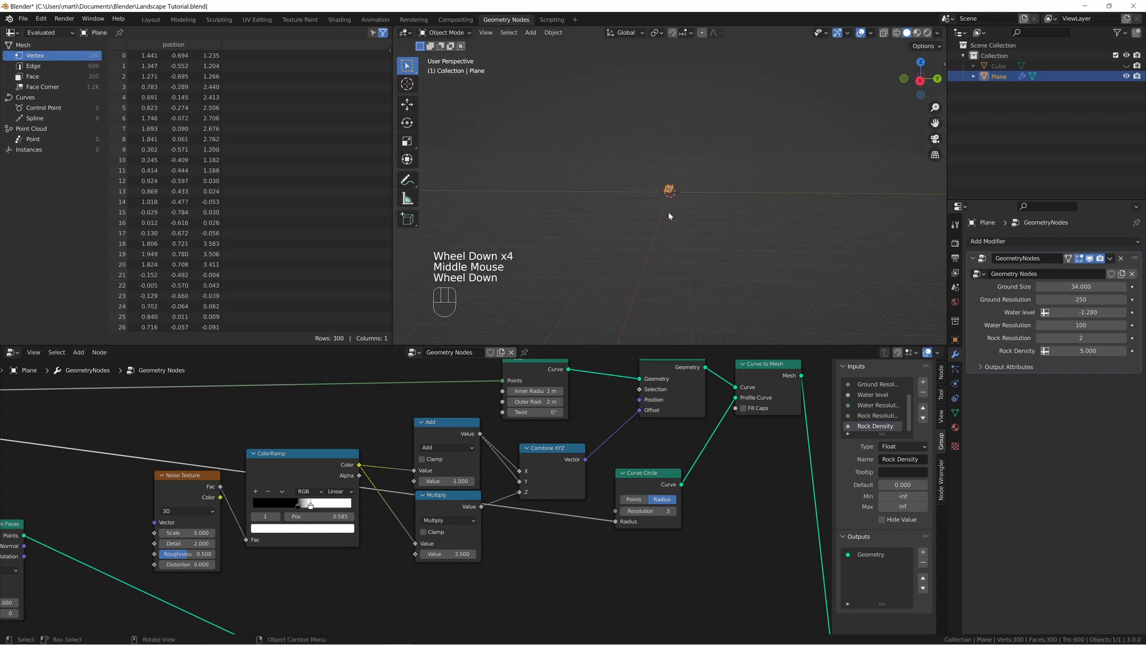
middle_click(675, 220)
left_click(678, 216)
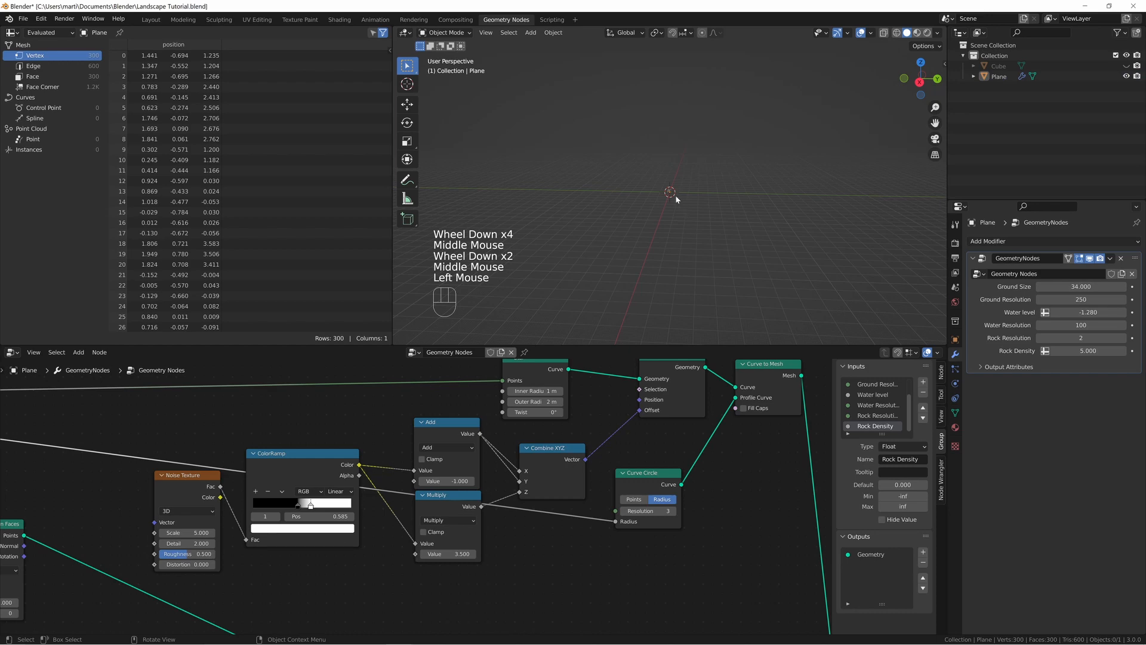
scroll(669, 192, "up", 4)
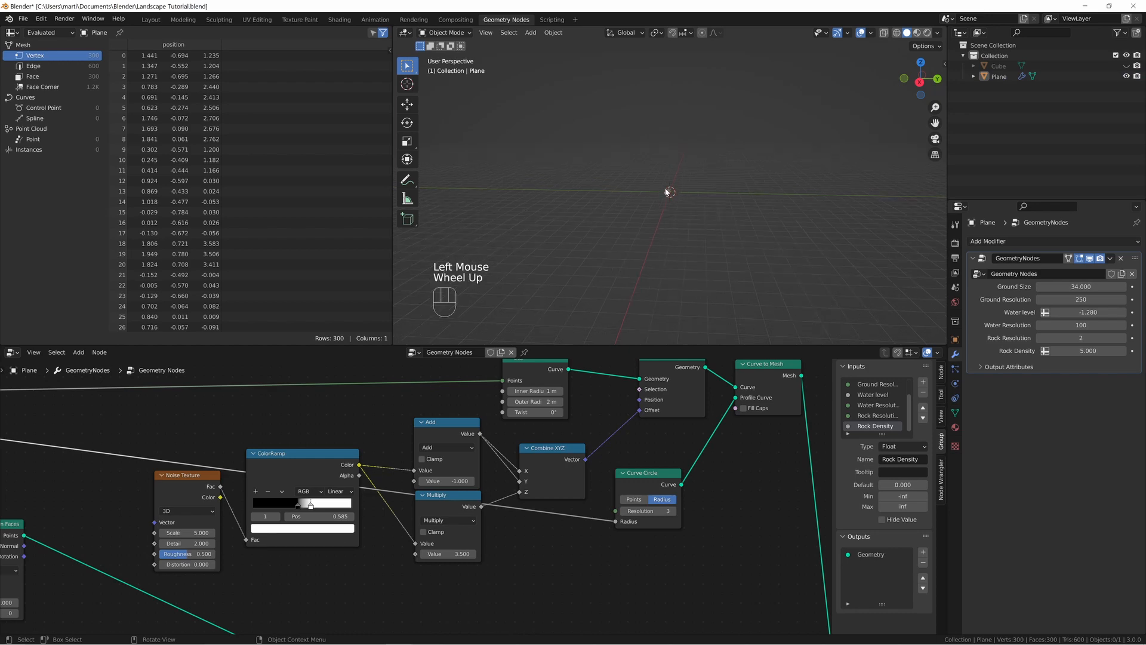
scroll(670, 192, "up", 3)
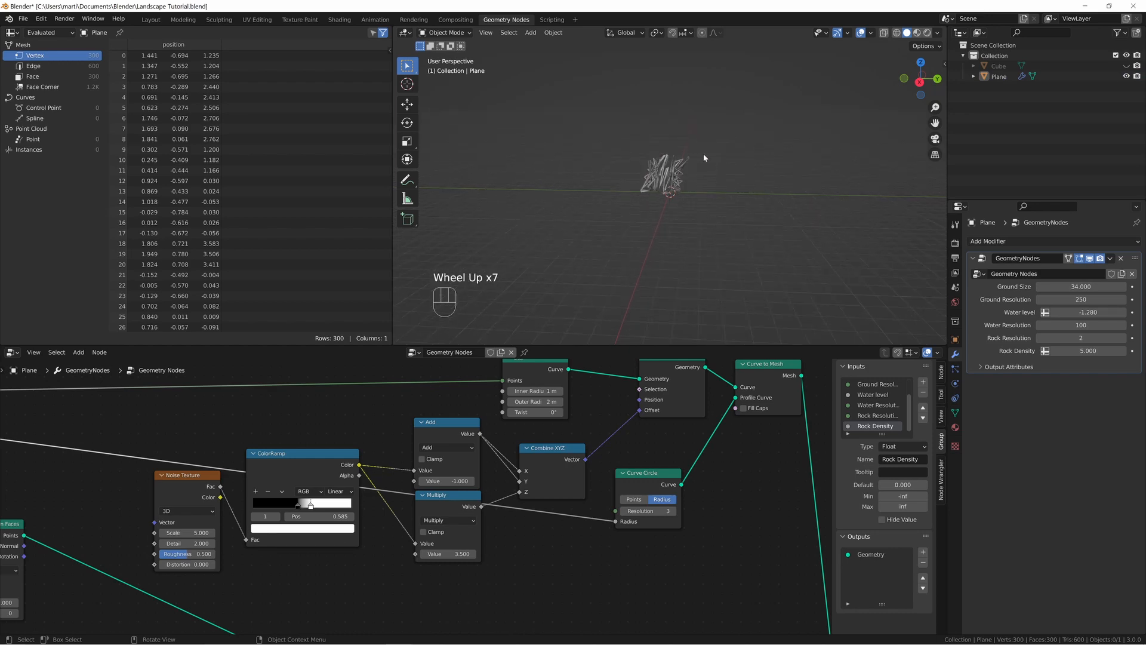
- Replace the Value node driving the Star's Points with an Integer node and open the integer value for editing
middle_click_drag(650, 454, 745, 479)
middle_click_drag(624, 469, 751, 479)
key("shift+a")
type("inte")
key("Return")
left_click(217, 381)
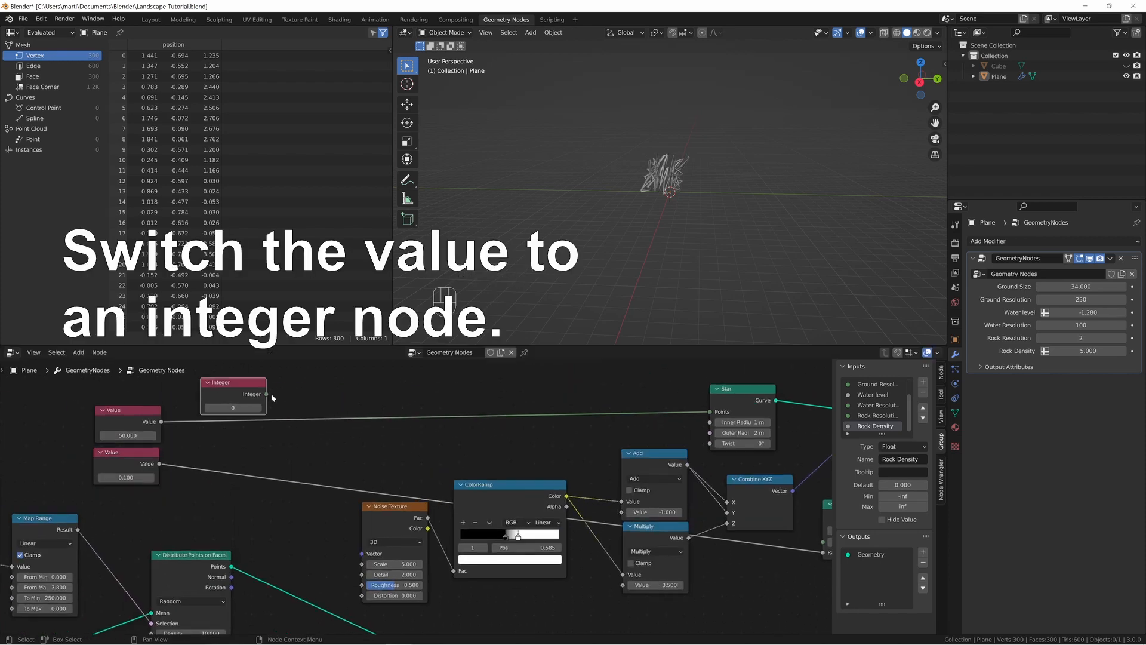
left_click_drag(266, 394, 710, 412)
left_click(135, 410)
key("x")
left_click(258, 408)
left_click(258, 407)
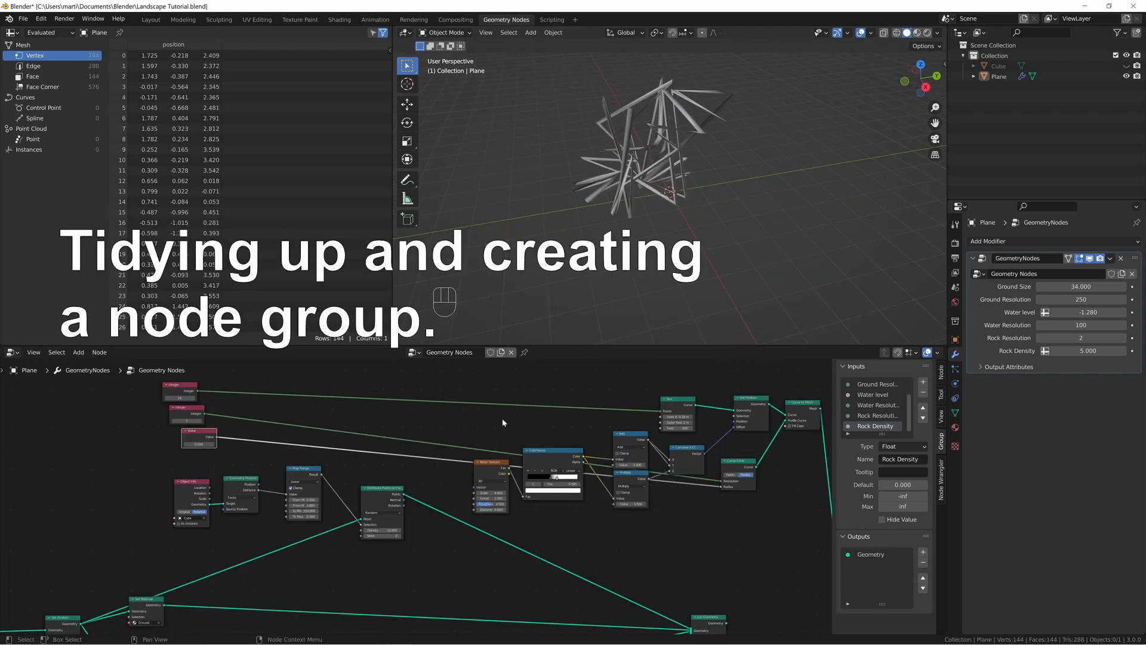
- Tidy the shrub nodes into a compact layout, moving the Noise Texture, ColorRamp, Math, Curve Circle and Star nodes closer together
scroll(481, 439, "up", 2)
left_click_drag(483, 440, 501, 473)
left_click_drag(606, 412, 607, 403)
left_click_drag(671, 431, 665, 422)
left_click_drag(606, 460, 607, 450)
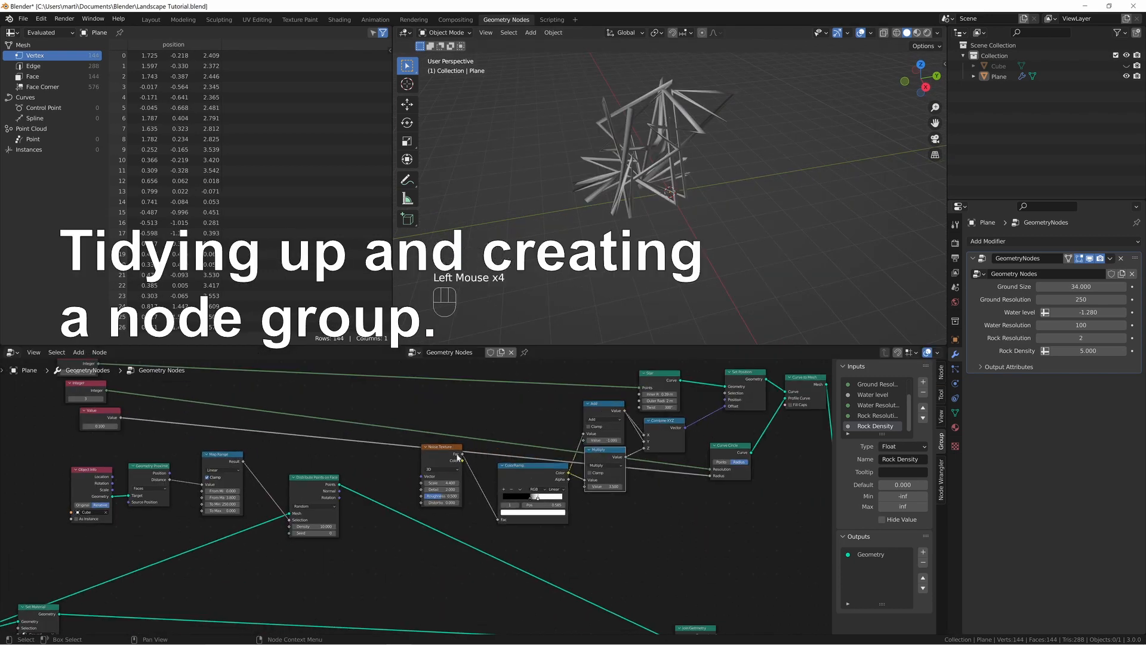
left_click_drag(456, 452, 481, 471)
left_click_drag(730, 446, 667, 458)
middle_click_drag(674, 447, 570, 443)
left_click_drag(639, 367, 613, 365)
- Combine the shrub nodes from Noise Texture to Curve to Mesh into a node group and label it Star Shrub
left_click_drag(372, 452, 582, 493)
key("ctrl+g")
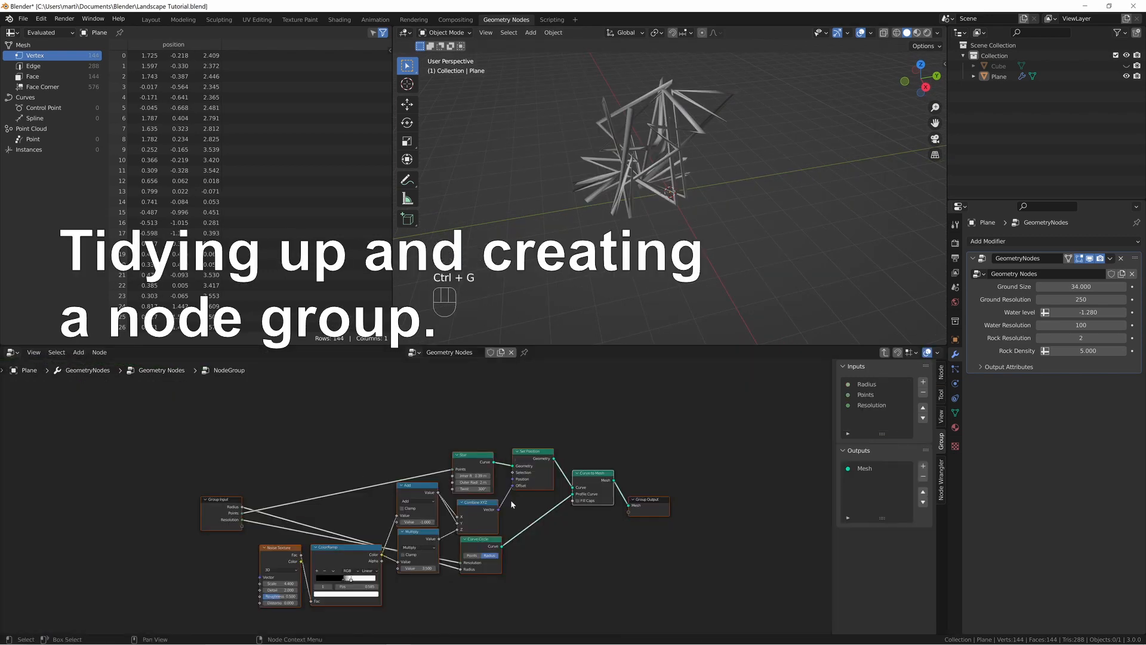
key("Tab")
key("F2")
type("Star Shrub")
key("Return")
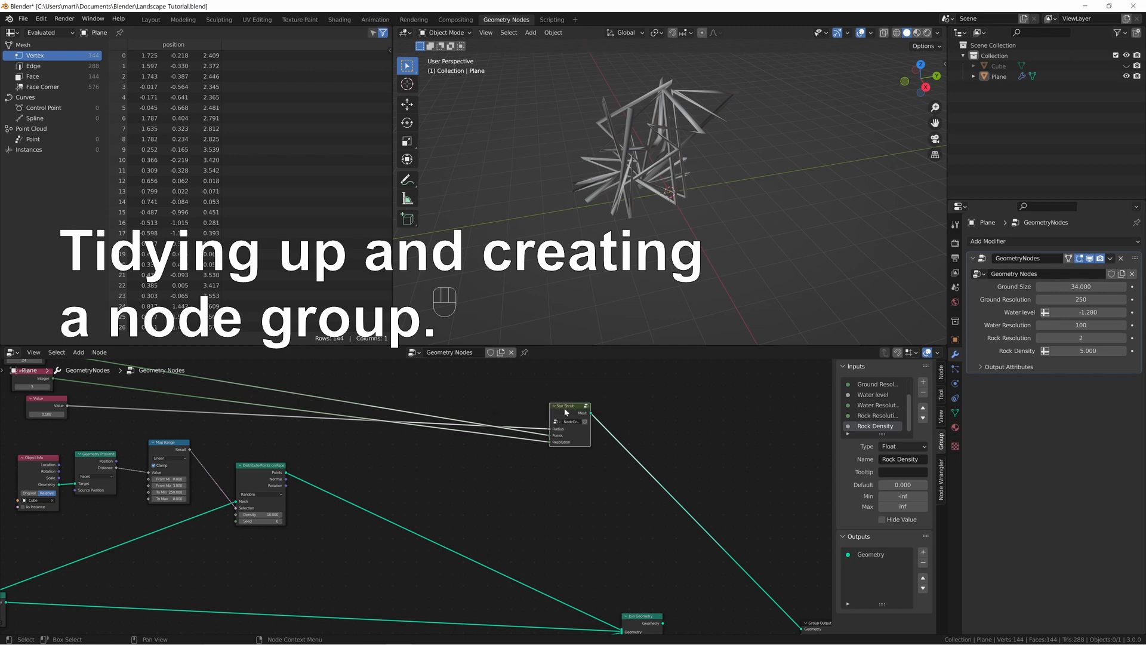
- Move the Star Shrub group node nearer the point-scattering nodes and cut its links from the Value and Integer nodes
middle_click_drag(567, 408, 672, 396)
left_click_drag(671, 394, 561, 385)
middle_click_drag(525, 391, 572, 399)
right_click_drag(501, 381, 490, 435, "ctrl")
- Set the Star Shrub group's Radius to 0.1 m
scroll(606, 452, "up", 1)
scroll(605, 452, "up", 4)
middle_click_drag(436, 430, 497, 503)
scroll(497, 504, "down", 3)
left_click(672, 465)
type("0.1")
key("Return")
middle_click_drag(657, 248, 651, 246)
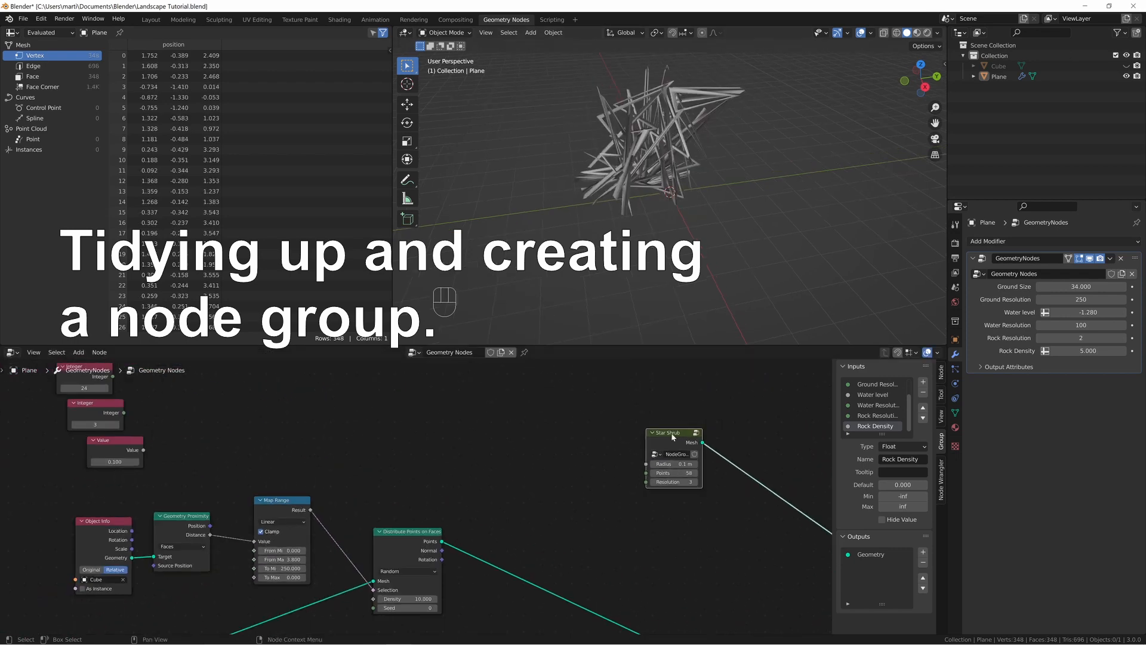
- Move Distribute Points on Faces closer to Map Range and place the Star Shrub node directly beneath it
left_click_drag(673, 438, 537, 420)
middle_click_drag(522, 429, 553, 425)
left_click_drag(439, 528, 418, 483)
left_click_drag(563, 419, 408, 585)
middle_click_drag(595, 501, 663, 437)
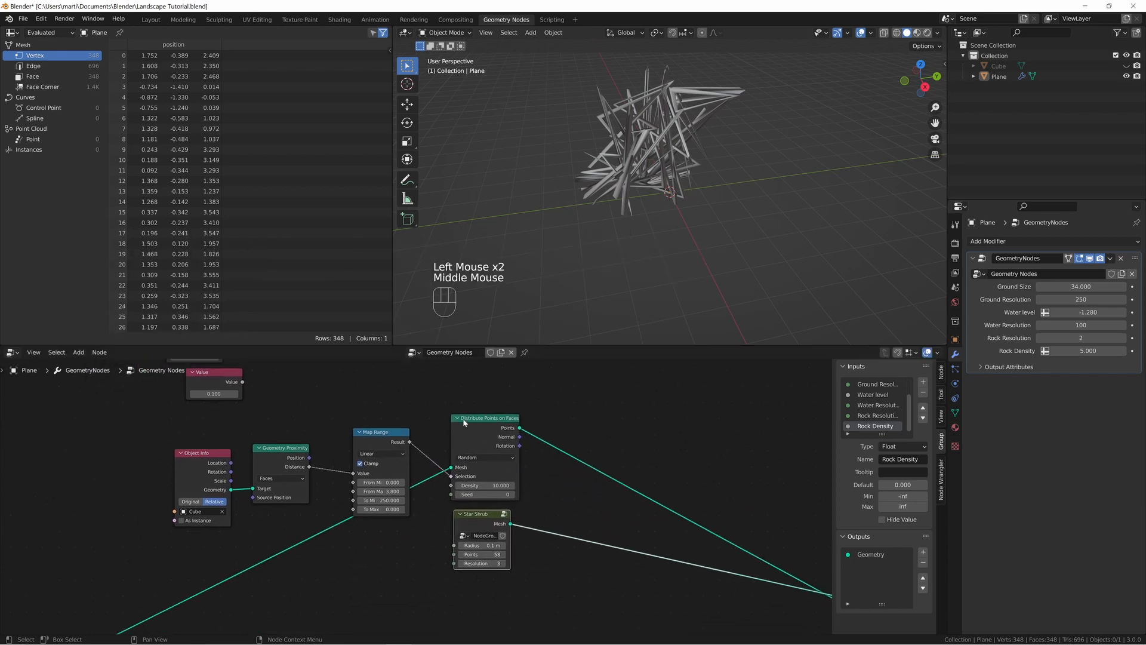
- Connect Join Geometry to the Group Output in place of the Star Shrub and view the landscape around the lakes
middle_click_drag(465, 423, 9, 290)
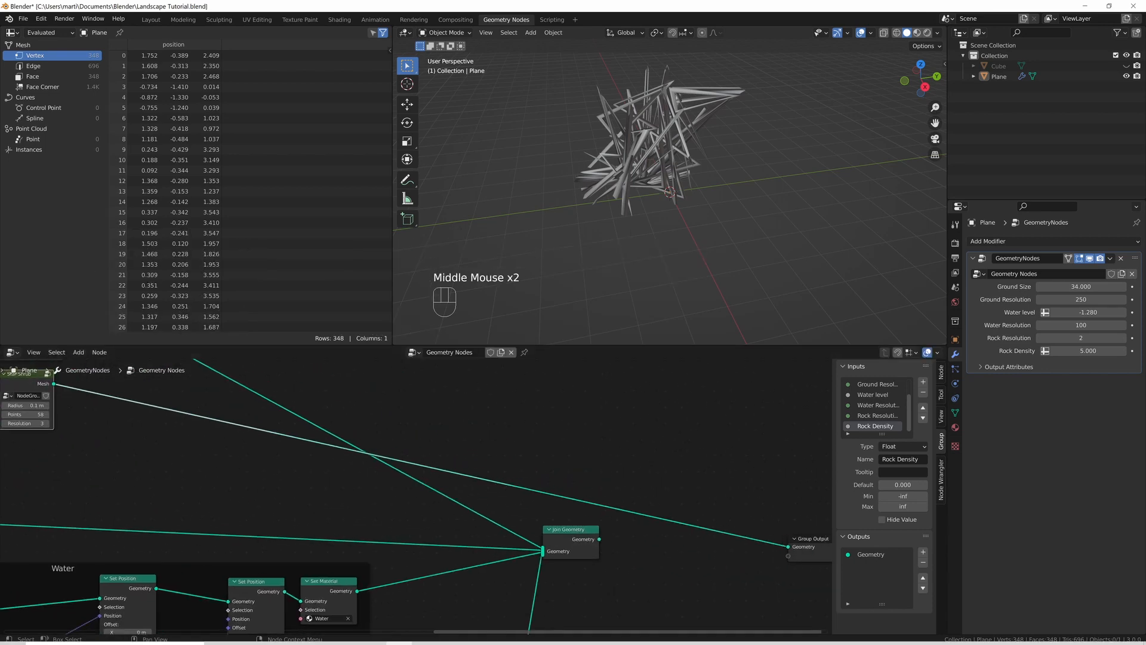
left_click(566, 537, "alt+shift")
middle_click_drag(639, 212, 645, 199)
middle_click_drag(754, 201, 693, 254)
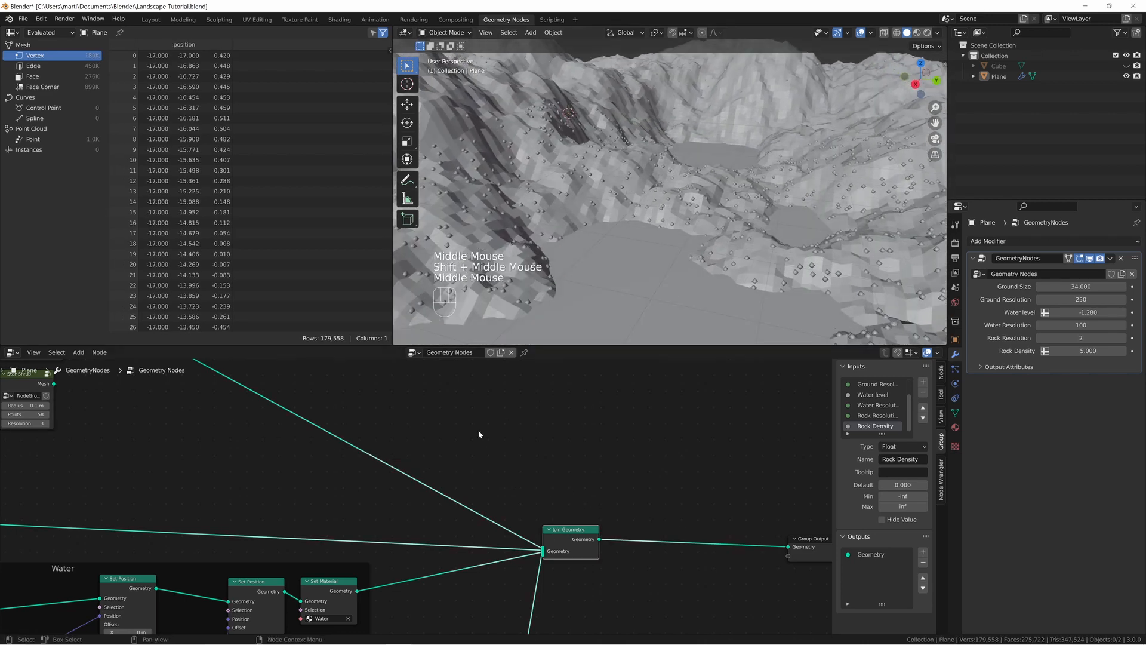
- Add an Instance on Points node on the link right after Distribute Points on Faces
middle_click_drag(479, 435, 795, 538)
key("shift+a")
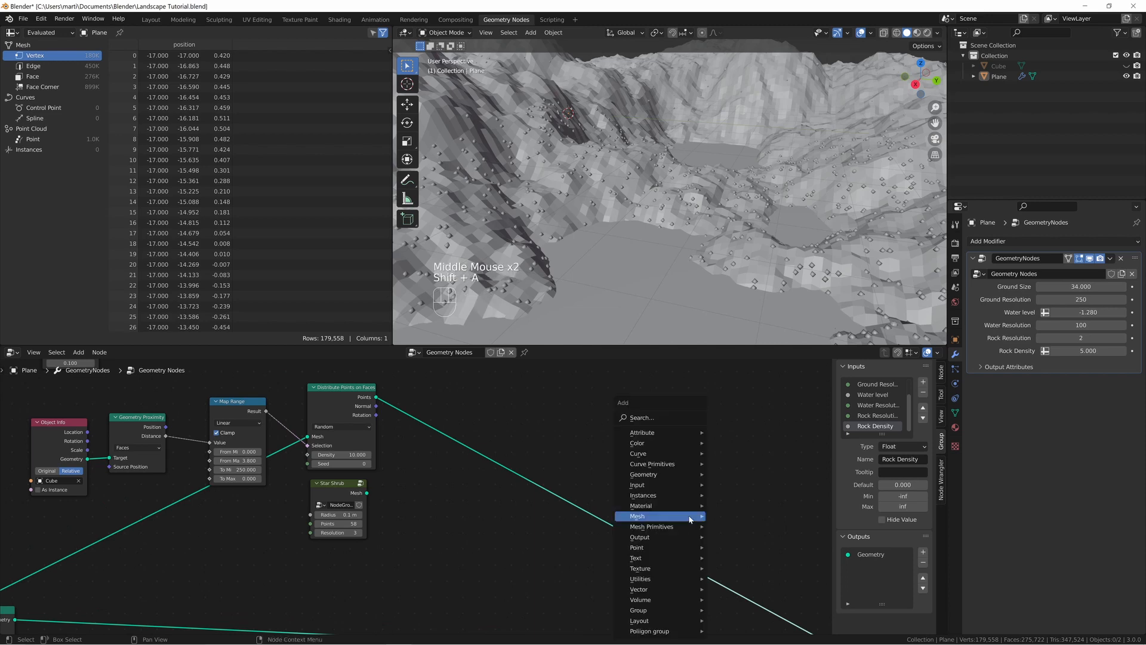
type("instanc")
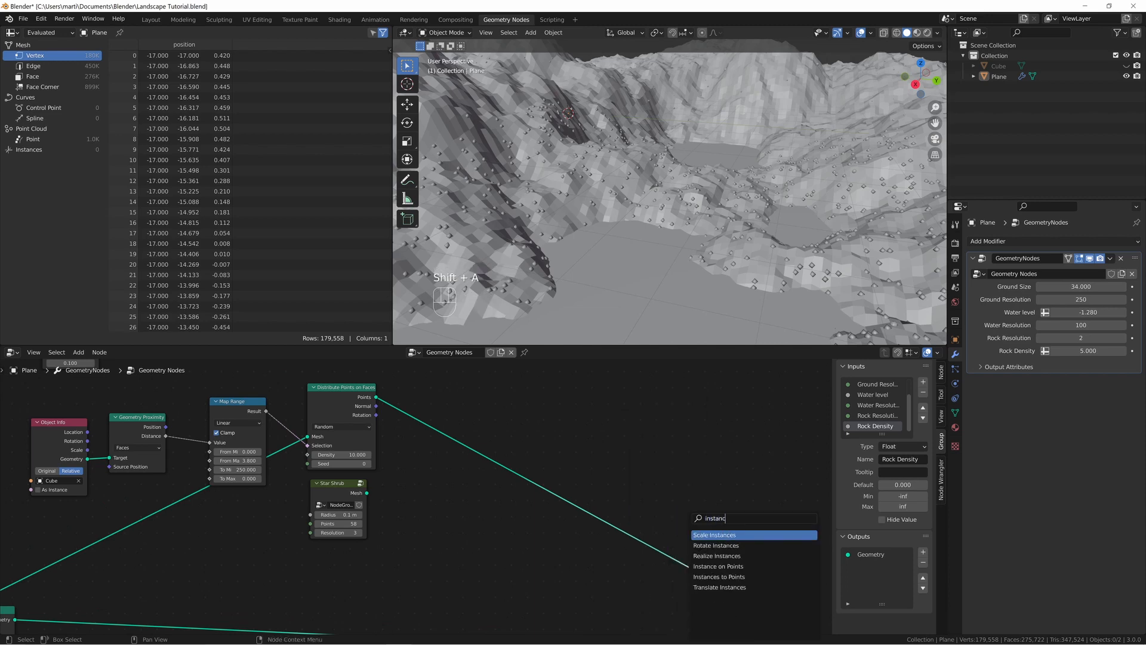
key("Down")
key("Down")
key("Down")
key("Return")
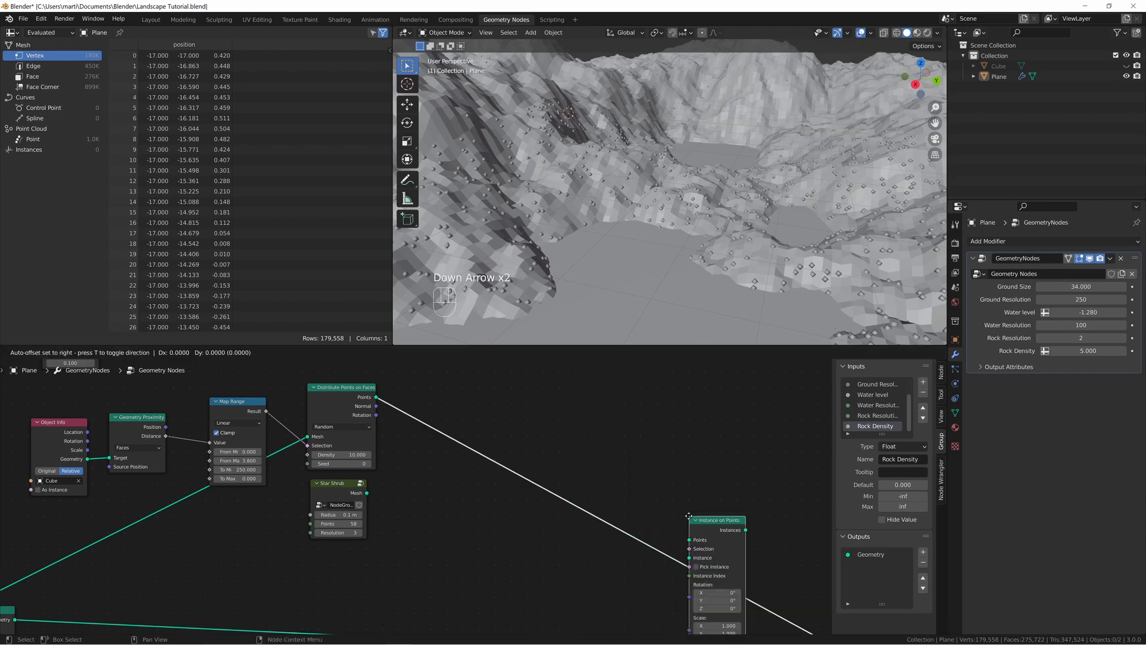
left_click(506, 439)
left_click_drag(527, 442, 452, 395)
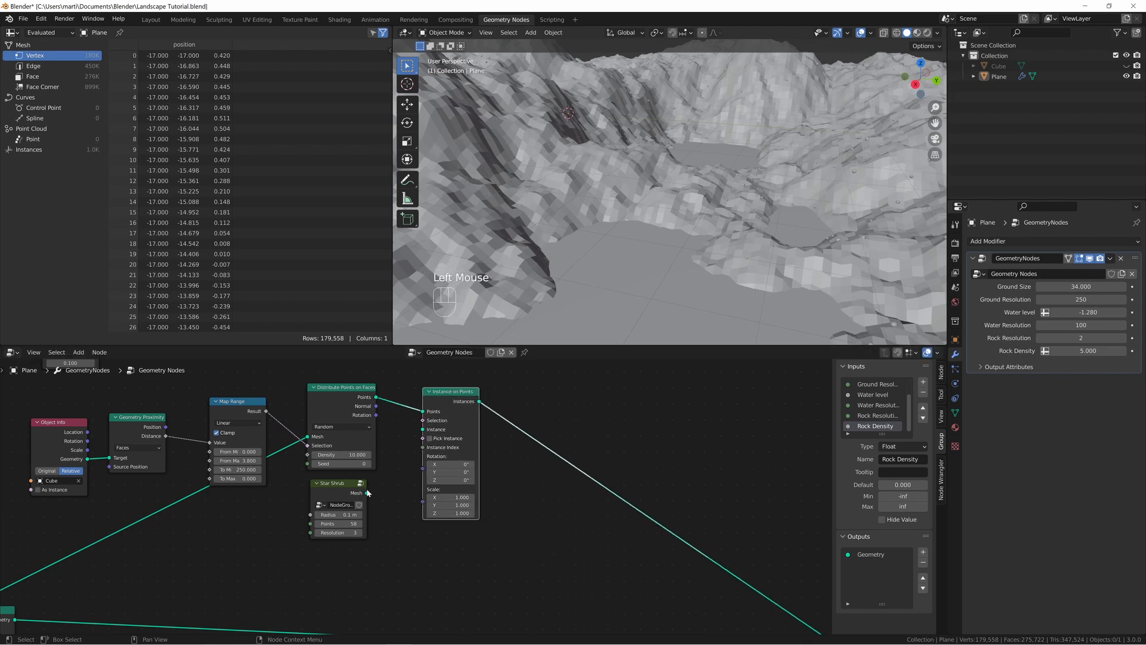
- Feed the Star Shrub mesh into Instance on Points as the Instance and set its Scale to -0.060 on all axes
left_click_drag(368, 493, 423, 429)
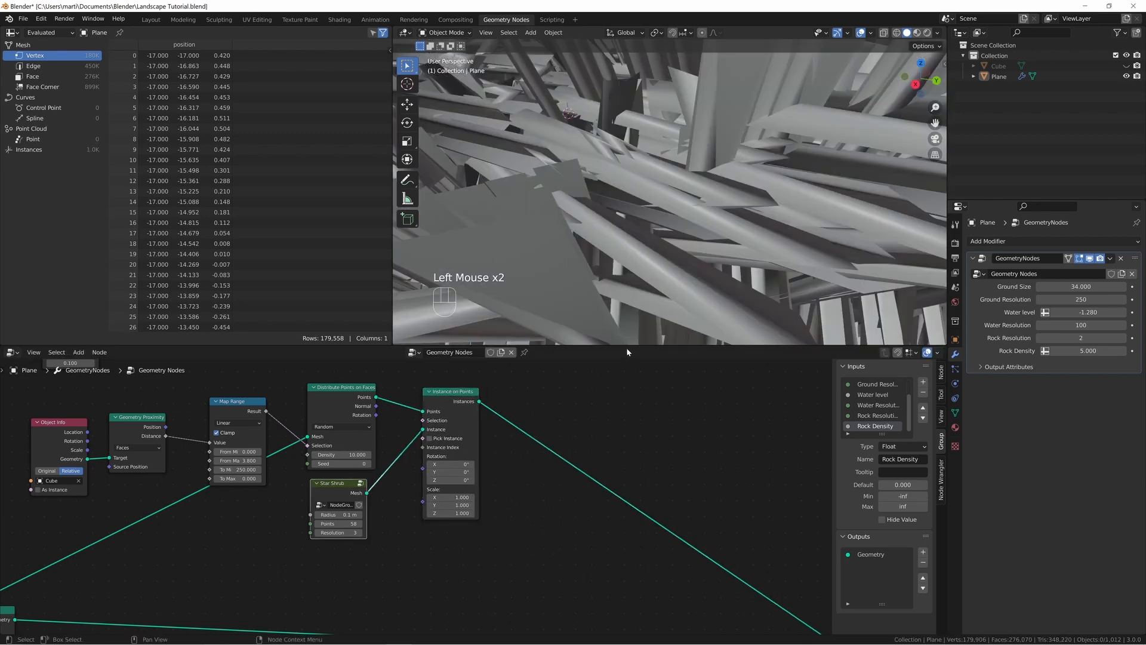
middle_click_drag(547, 455, 563, 486)
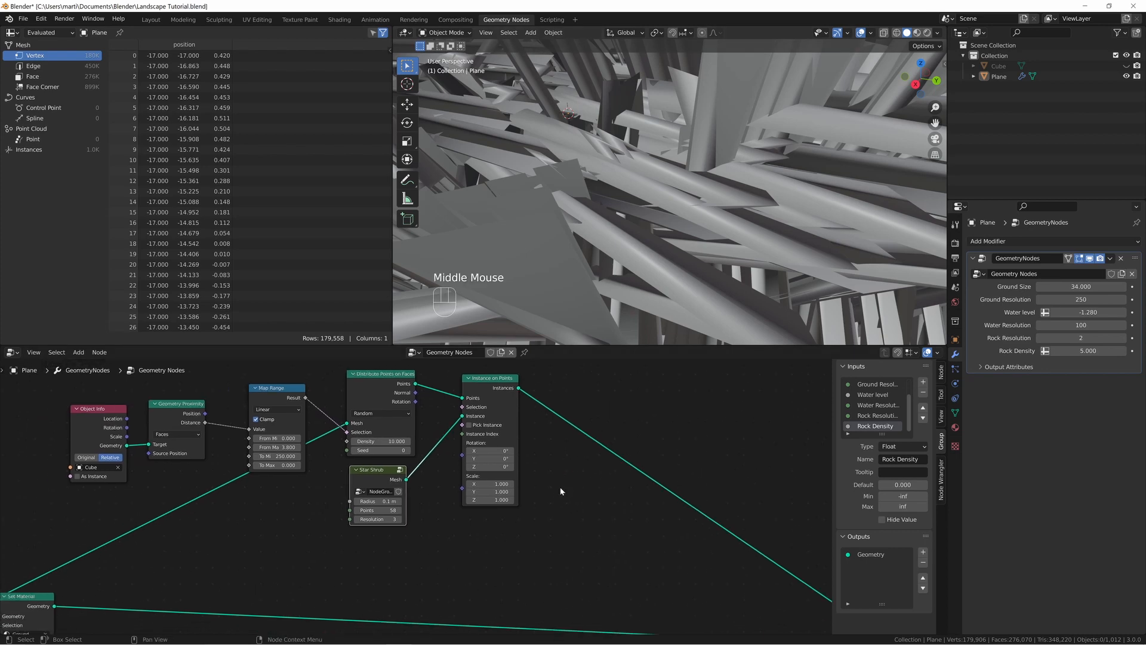
scroll(634, 216, "down", 2)
middle_click_drag(687, 196, 591, 280)
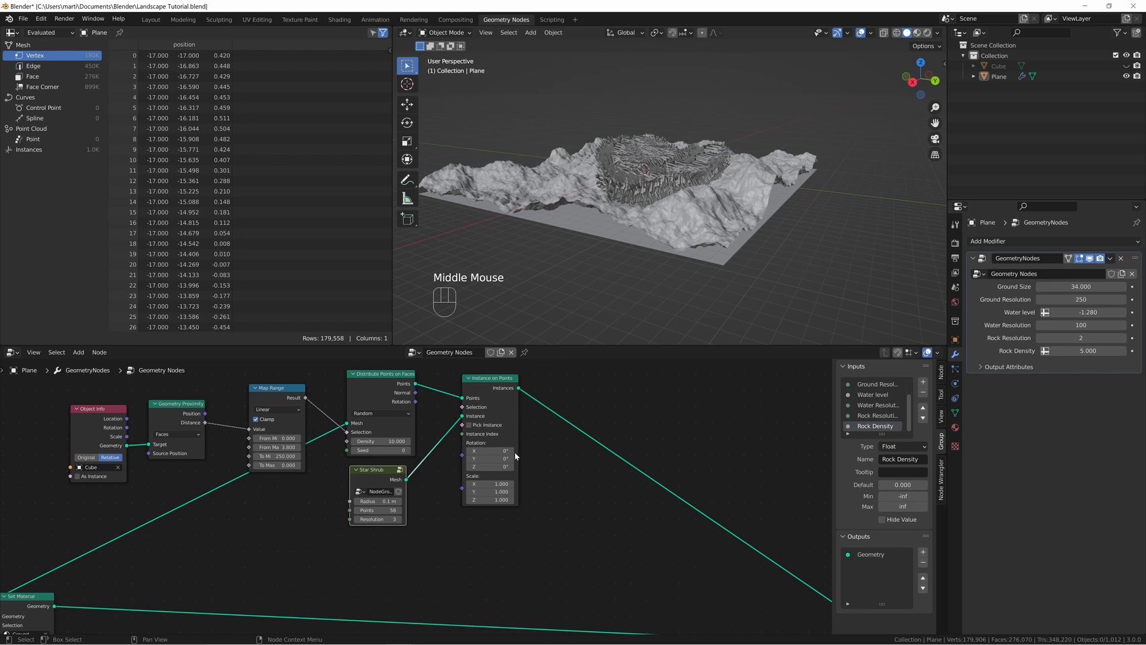
middle_click_drag(516, 423, 623, 485)
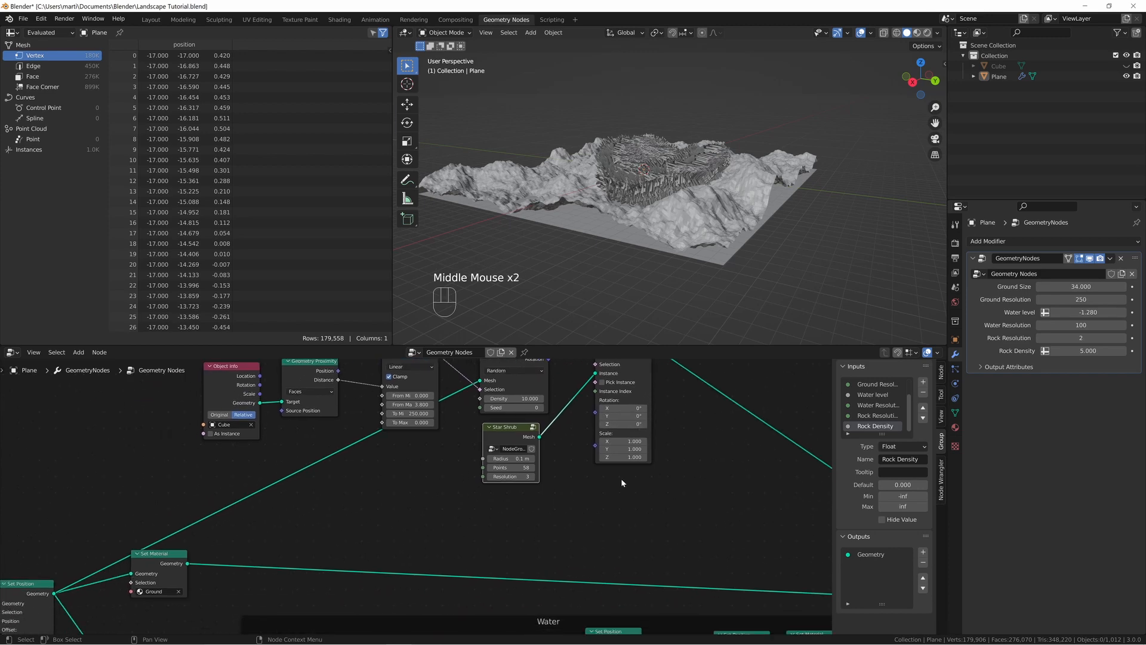
left_click_drag(623, 441, 560, 457)
scroll(710, 211, "up", 3)
middle_click_drag(711, 211, 724, 226)
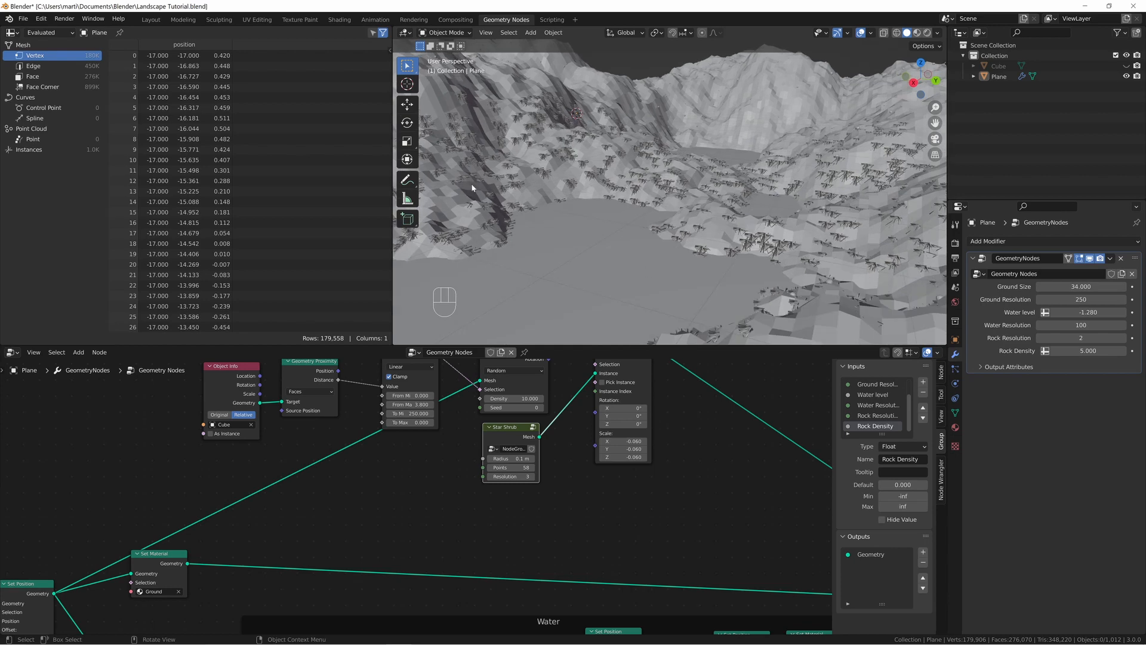
- Add a Noise Texture node below and beside the Star Shrub node
key("shift+a")
mouse_move(592, 548)
left_click(684, 521)
left_click(394, 470)
- Add a Map Range node fed by the noise Fac and link its Result to the Scale of Instance on Points
key("shift+a")
left_click(500, 488)
type("map")
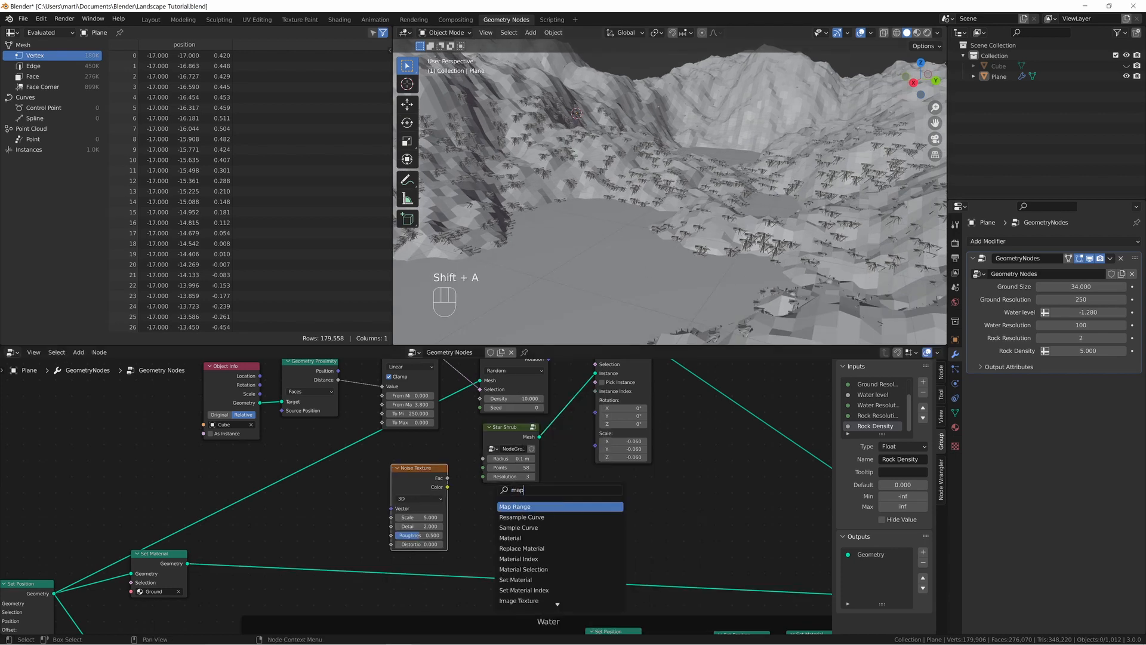
key("Return")
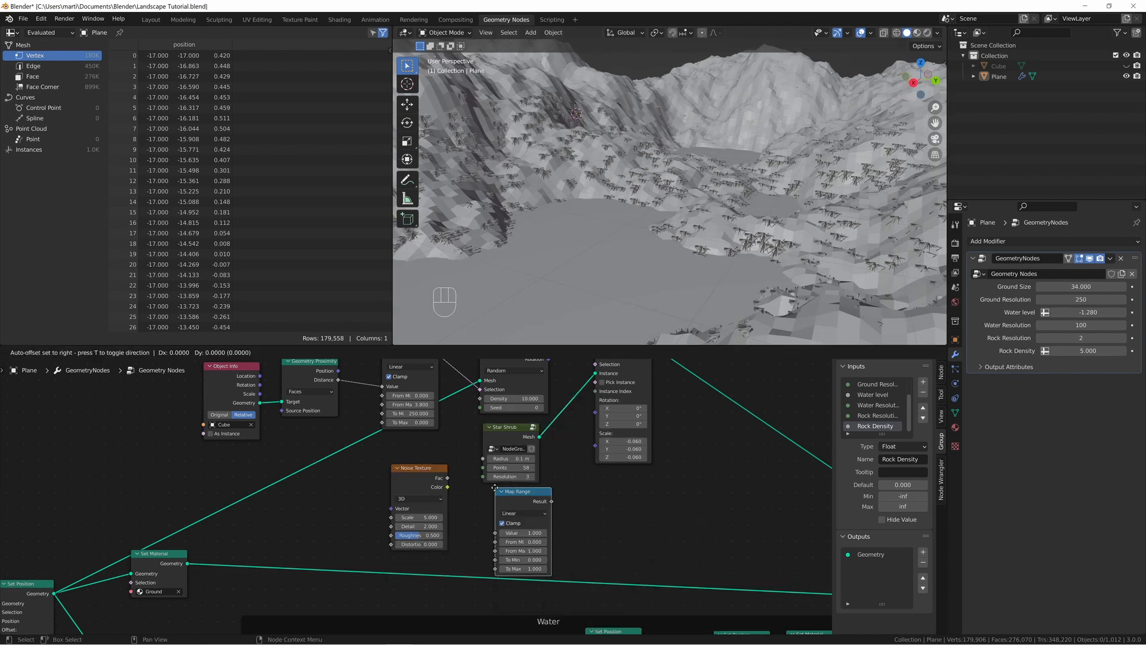
left_click(500, 484)
scroll(587, 510, "up", 2)
left_click_drag(452, 487, 584, 425)
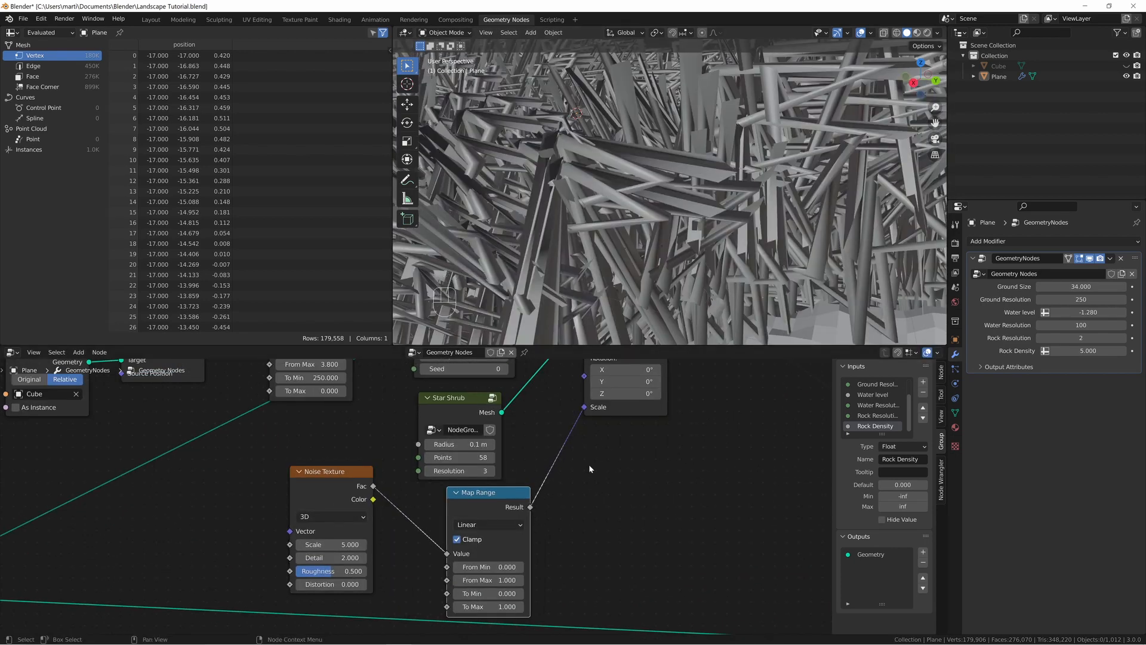
- Set To Max of the scale Map Range to 0.030 and look over the shrubs on the terrain
middle_click_drag(606, 548, 610, 535)
left_click_drag(493, 595, 435, 594)
middle_click_drag(717, 215, 622, 204)
middle_click_drag(701, 240, 743, 217)
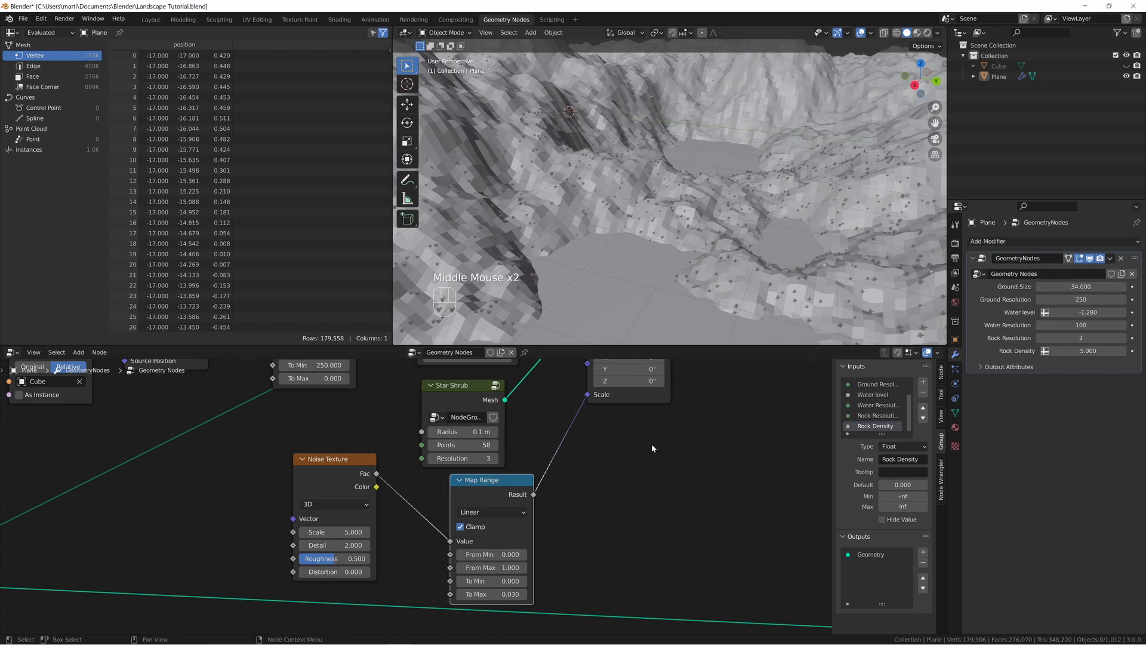
- Delete the unused Integer and Value nodes above the shrub-scattering nodes
middle_click_drag(652, 448, 710, 459)
scroll(624, 435, "down", 2)
middle_click_drag(623, 435, 656, 478)
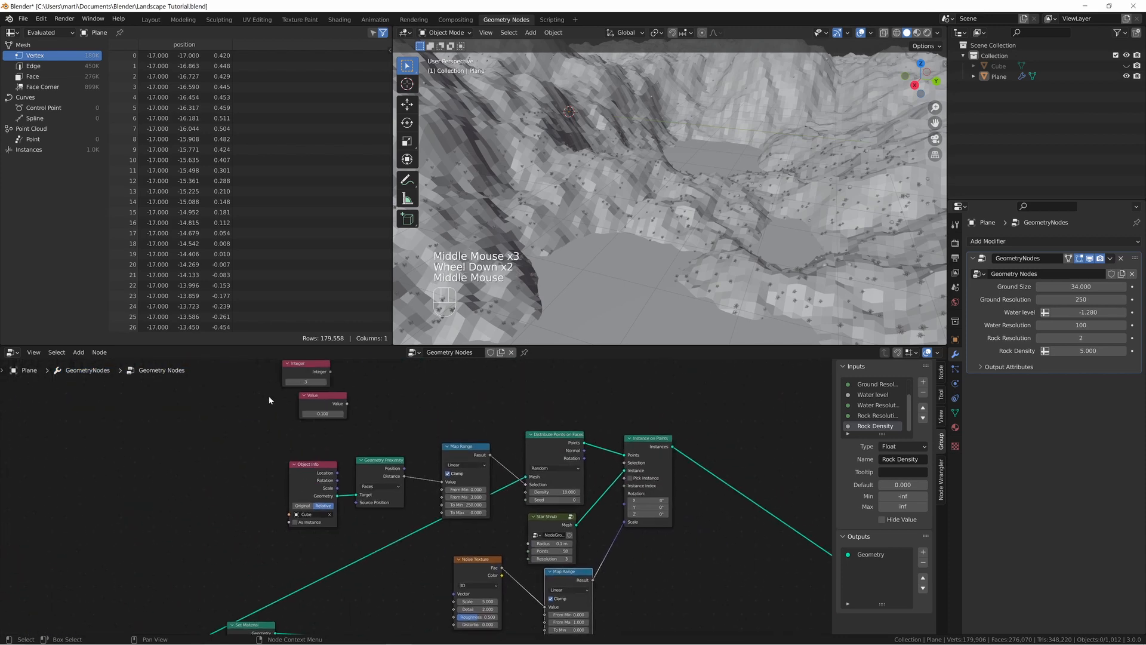
left_click(291, 374)
middle_click_drag(345, 377, 413, 430)
left_click_drag(316, 373, 431, 465)
key("x")
- Move the whole shrub-scattering cluster and reposition its Noise Texture and scale Map Range nodes
middle_click_drag(442, 457, 391, 401)
left_click_drag(283, 417, 698, 537)
key("g")
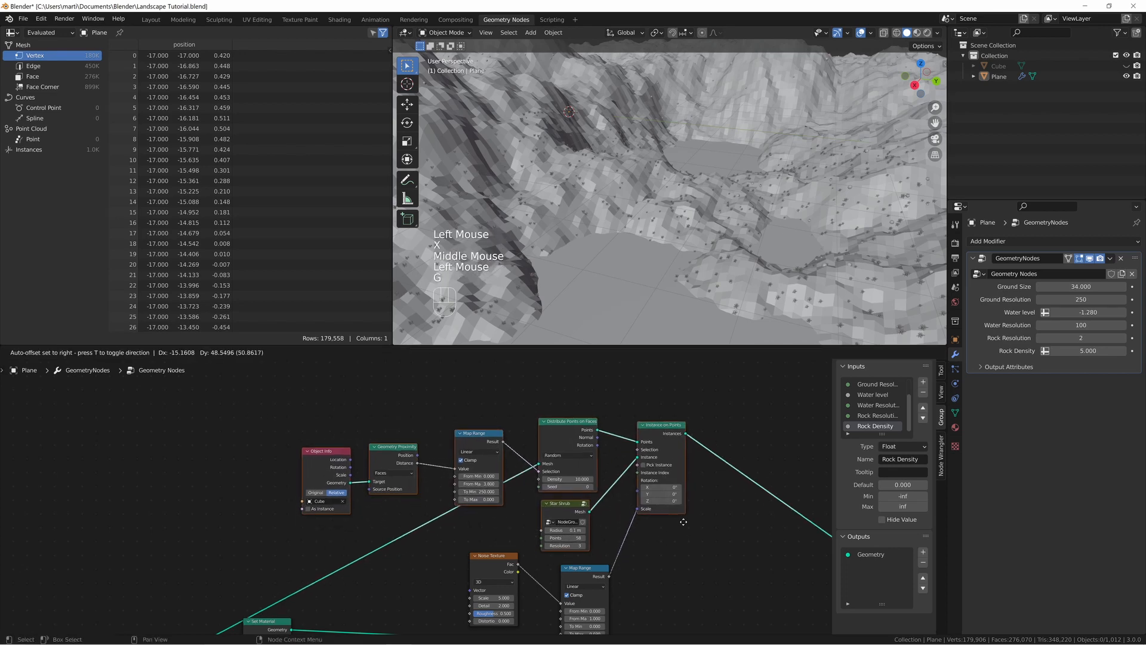
left_click(662, 459)
left_click_drag(495, 556, 439, 539)
left_click_drag(576, 572, 539, 569)
- Duplicate the scale Map Range, place the copy beneath Star Shrub and feed the noise Fac into its Value
key("shift+d")
left_click(518, 518)
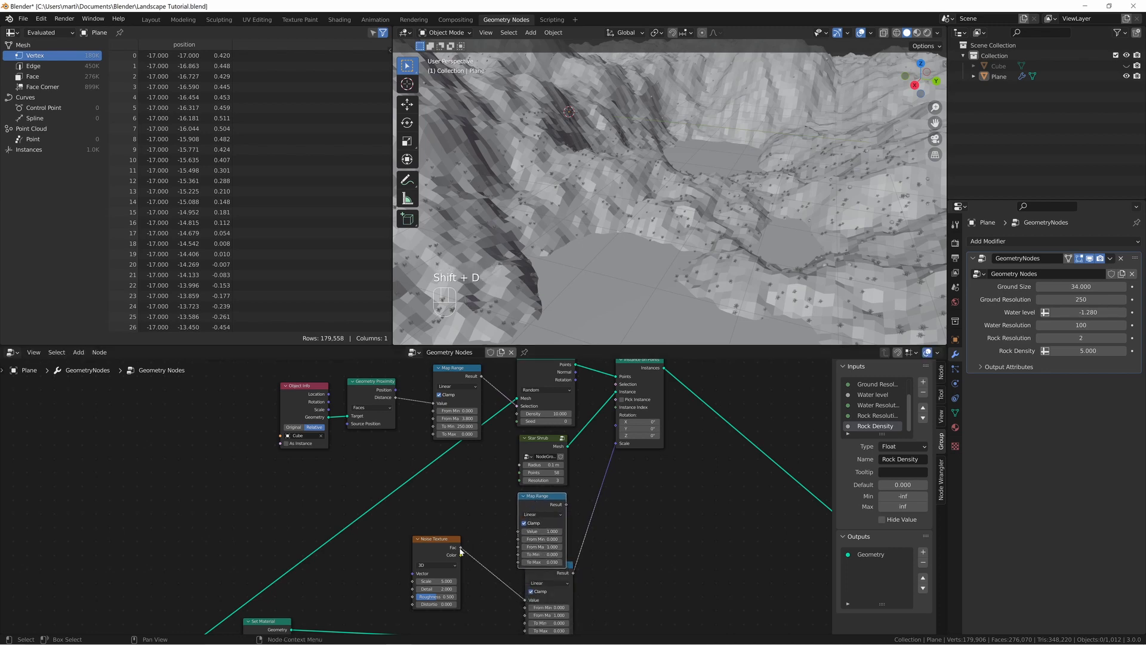
left_click_drag(519, 531, 519, 531)
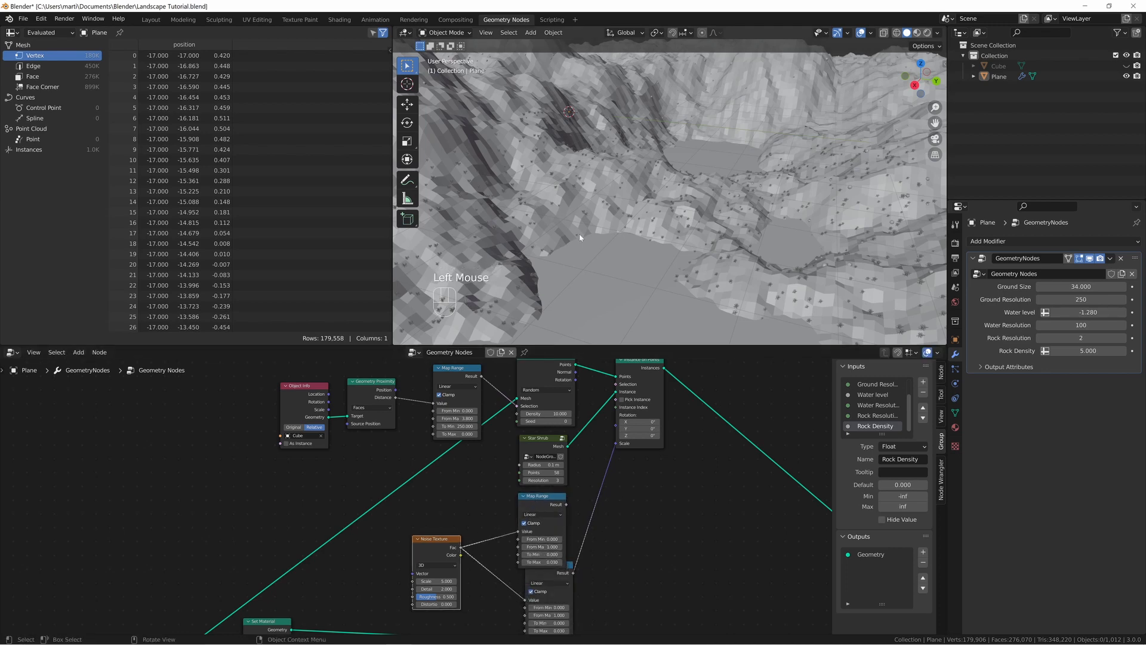
- Link the duplicated Map Range to the Rotation of Instance on Points and raise its To Max to about 223
scroll(630, 274, "up", 3)
middle_click(673, 262)
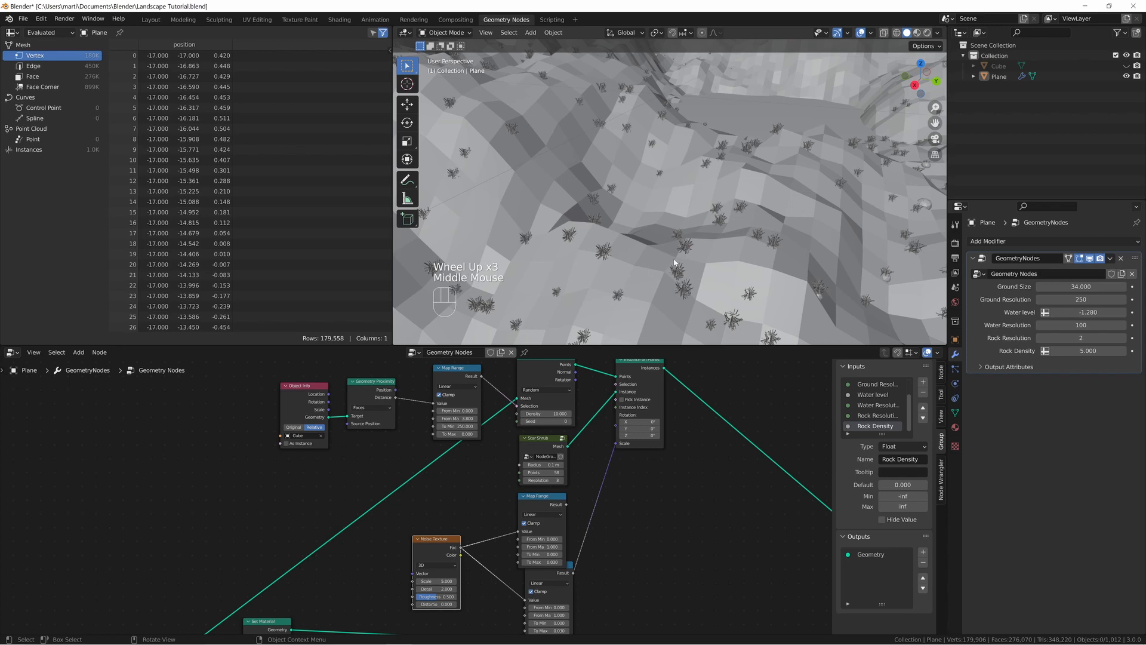
scroll(673, 263, "up", 1)
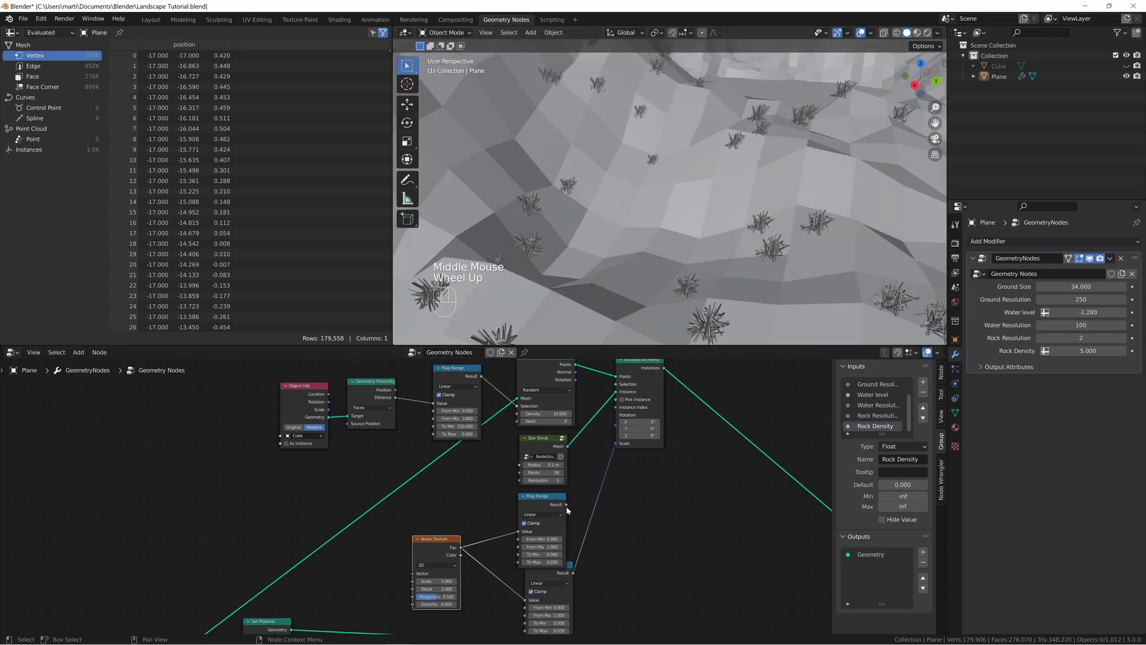
left_click_drag(566, 504, 614, 422)
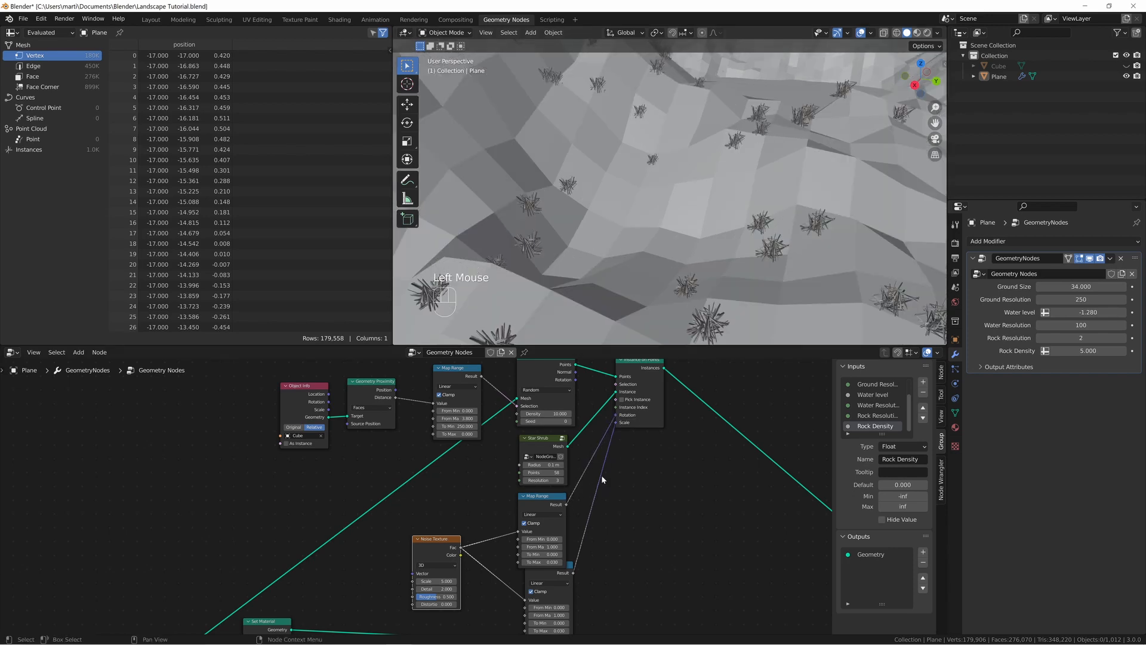
left_click_drag(542, 562, 617, 572)
- Set the Density of the shrubs' Distribute Points on Faces node to 43.5
middle_click_drag(655, 253, 656, 226)
scroll(657, 228, "down", 2)
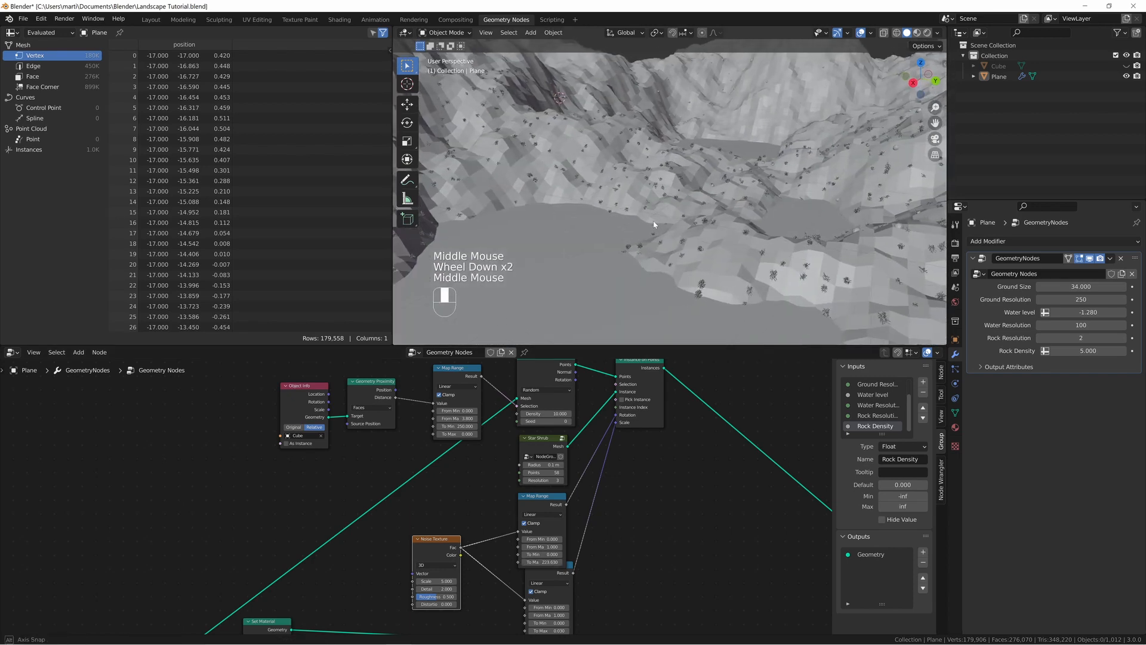
scroll(655, 224, "down", 2)
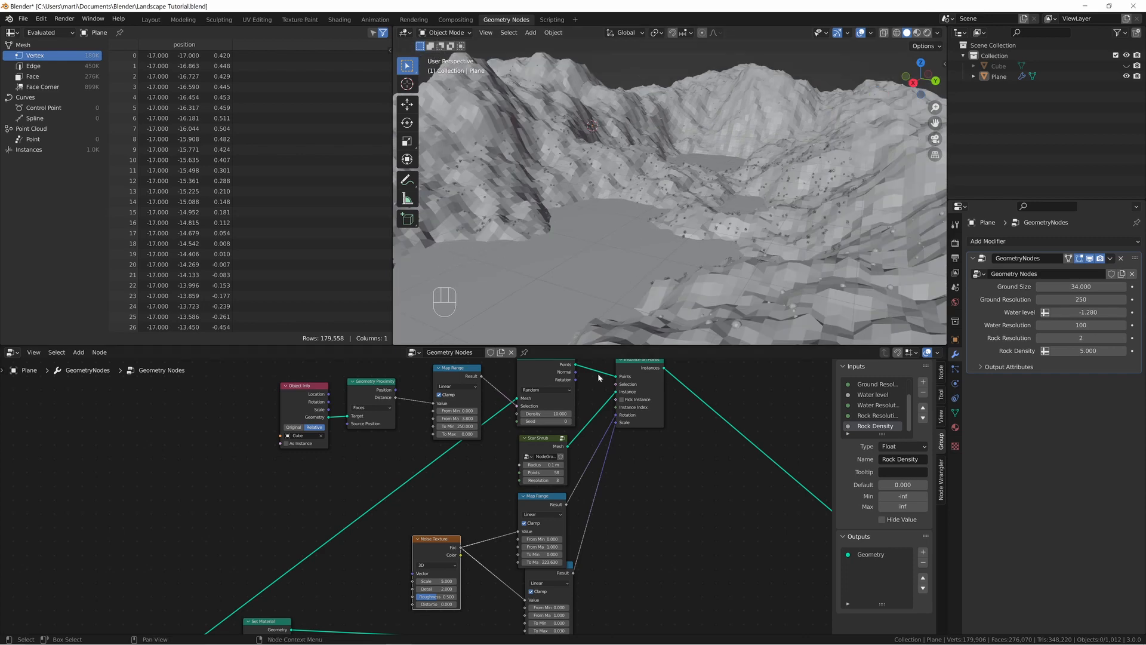
left_click_drag(548, 413, 548, 413)
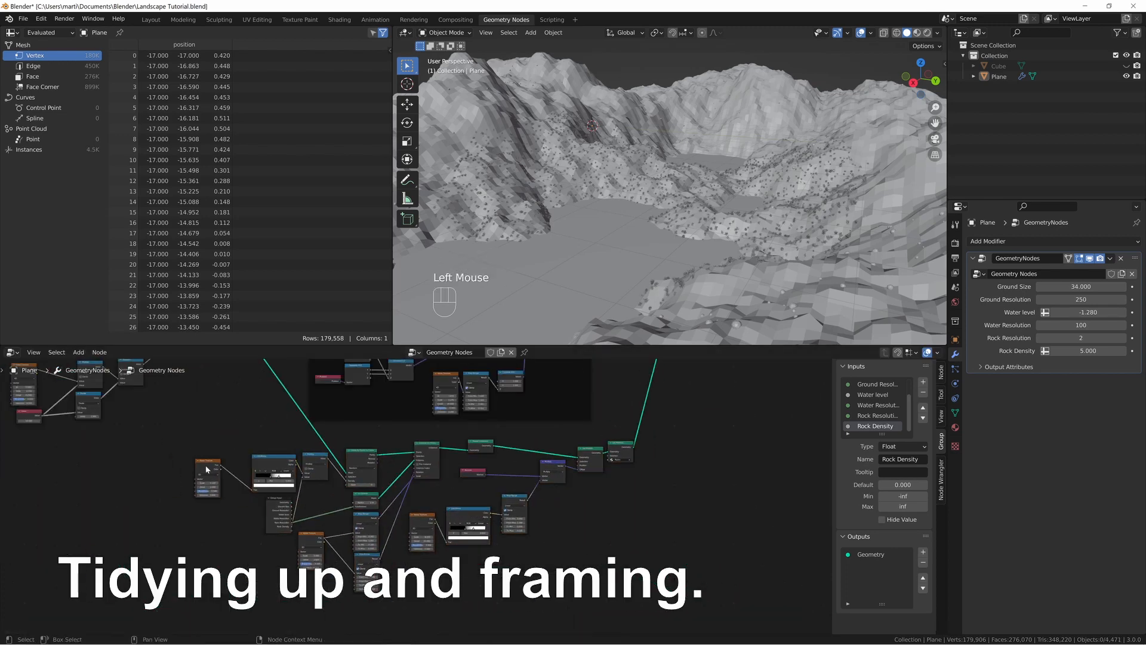
- Tidy the node cluster below the Water frame into a compact layout and enclose it in a frame
left_click_drag(206, 460, 234, 459)
left_click_drag(312, 453, 320, 466)
left_click_drag(312, 537, 326, 544)
left_click_drag(423, 517, 424, 531)
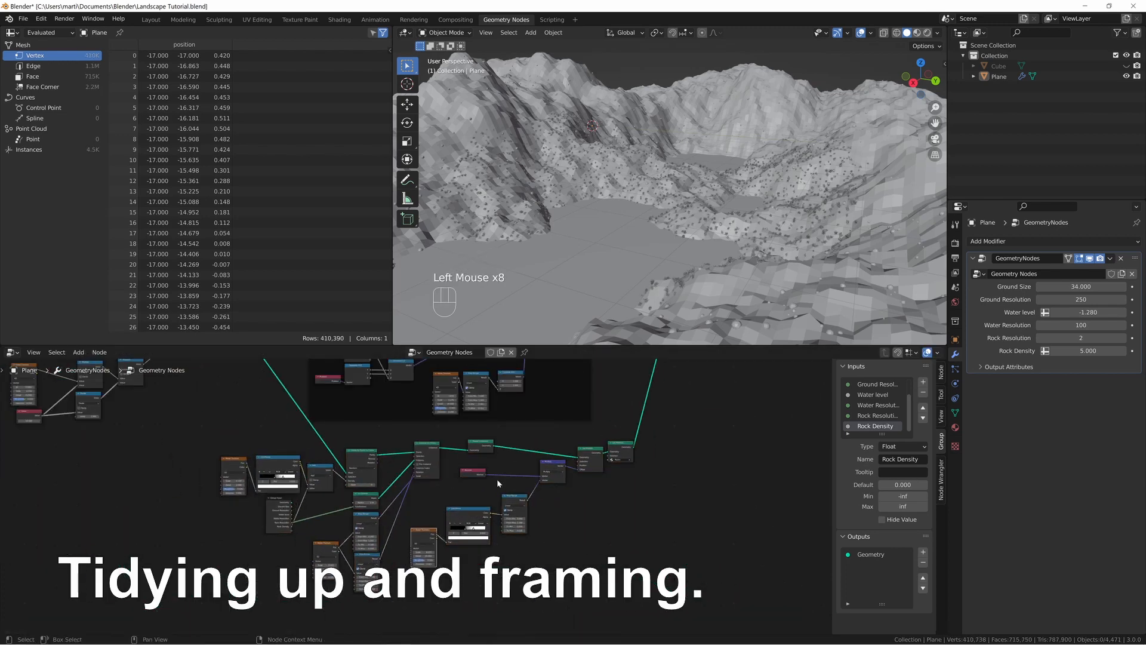
left_click_drag(478, 470, 517, 472)
left_click_drag(471, 509, 475, 478)
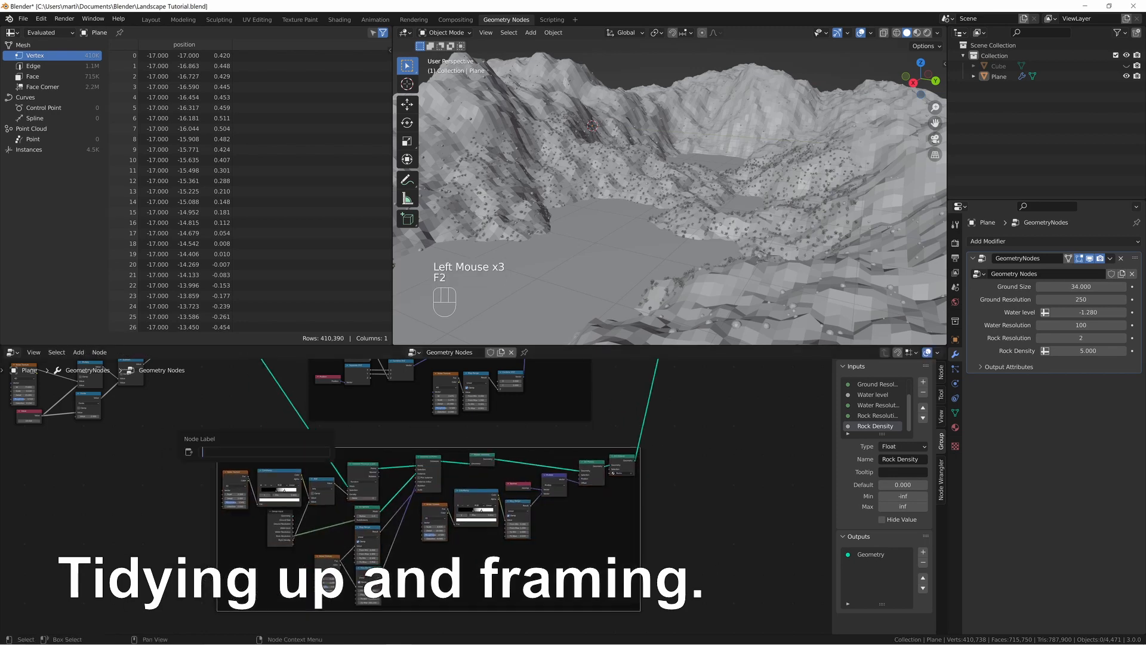
- Pick a new Base Color for the Shrubs material's Principled BSDF in the Shading workspace
middle_click_drag(609, 256, 652, 269)
scroll(653, 270, "down", 2)
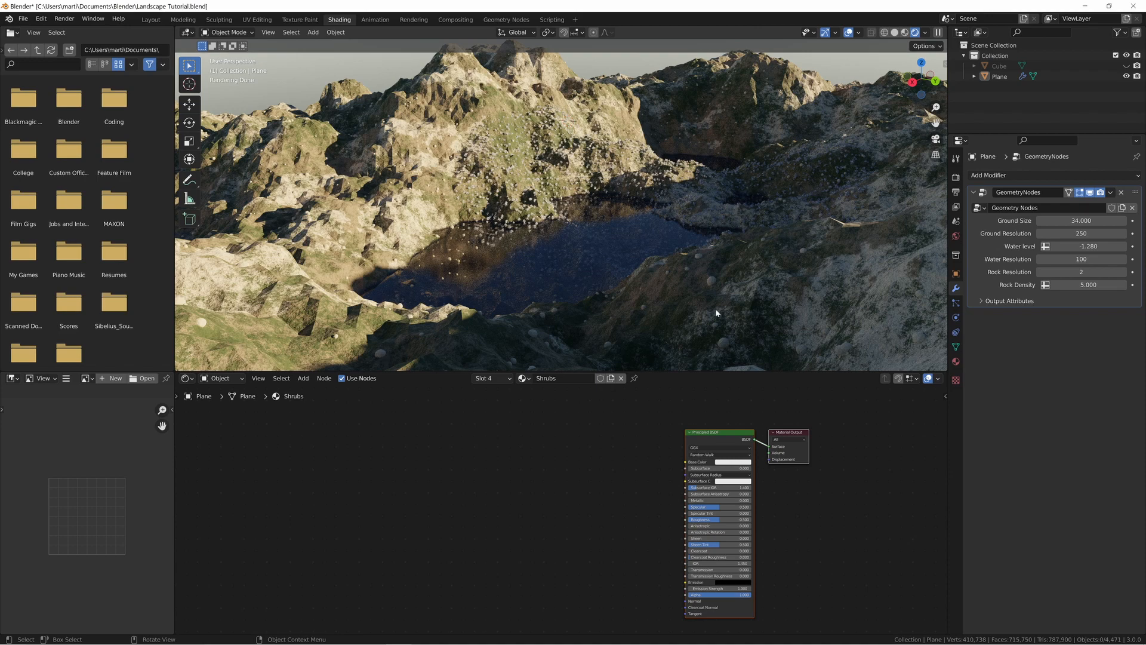
middle_click_drag(594, 481, 581, 483)
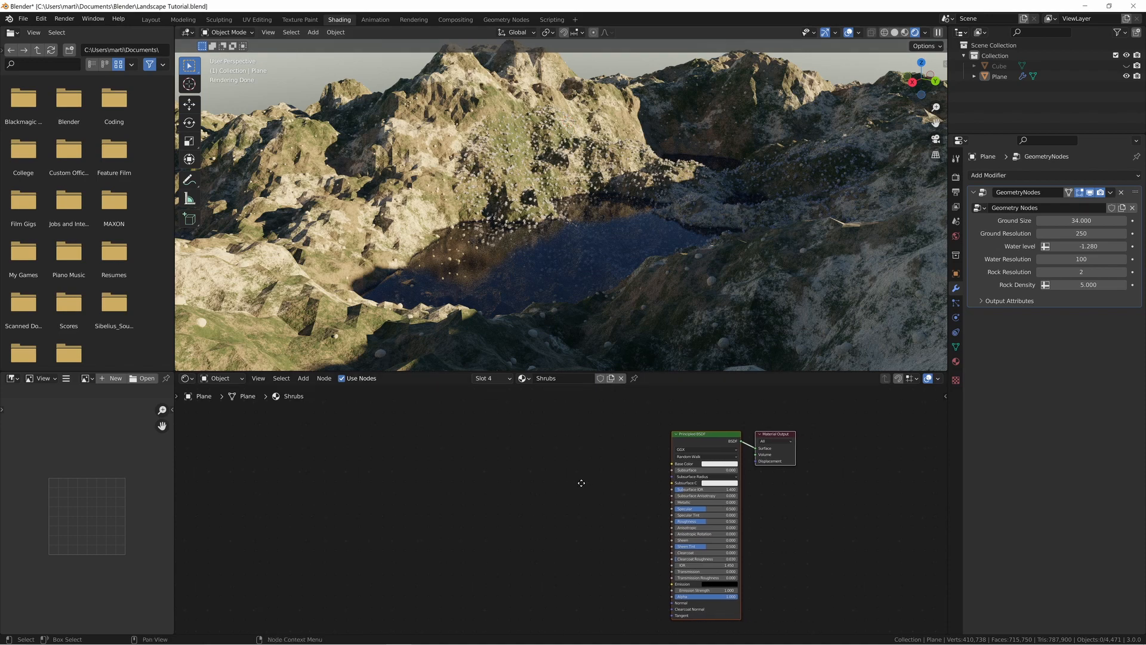
left_click(733, 463)
mouse_move(726, 404)
left_mouse_down()
mouse_move(715, 402)
mouse_move(751, 398)
mouse_move(729, 439)
left_mouse_up()
- In the Geometry Nodes workspace, duplicate the Ground Set Material node and insert the copy after the shrubs' Instance on Points
left_click(507, 20)
middle_click_drag(580, 274, 587, 281)
middle_click_drag(653, 421, 685, 627)
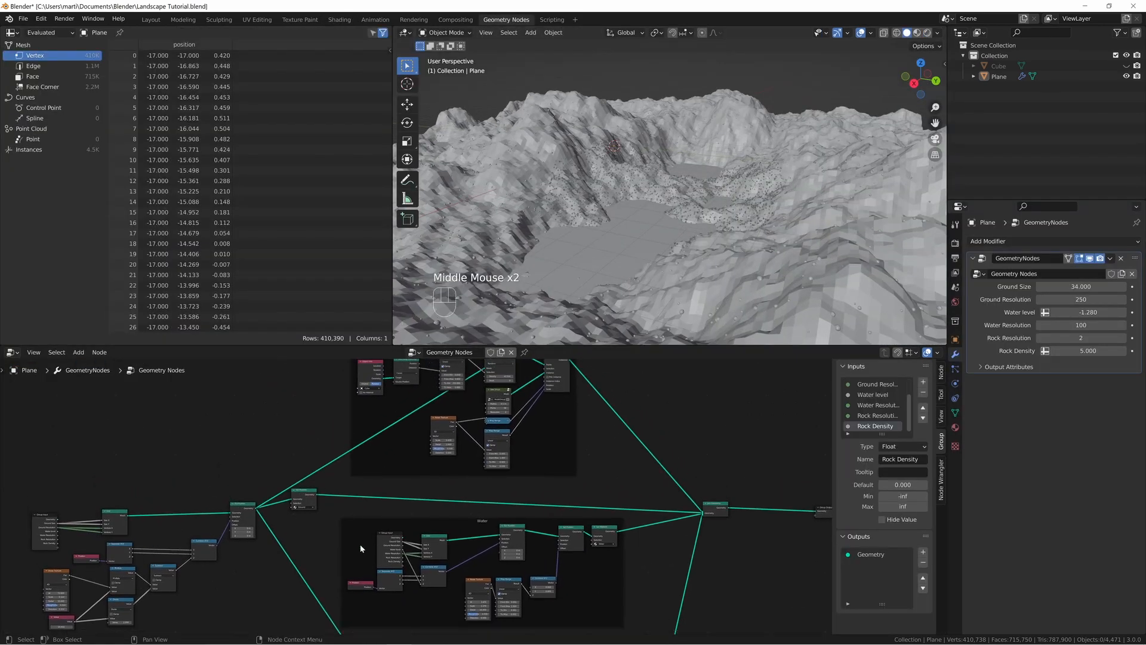
left_click(310, 495)
key("shift+d")
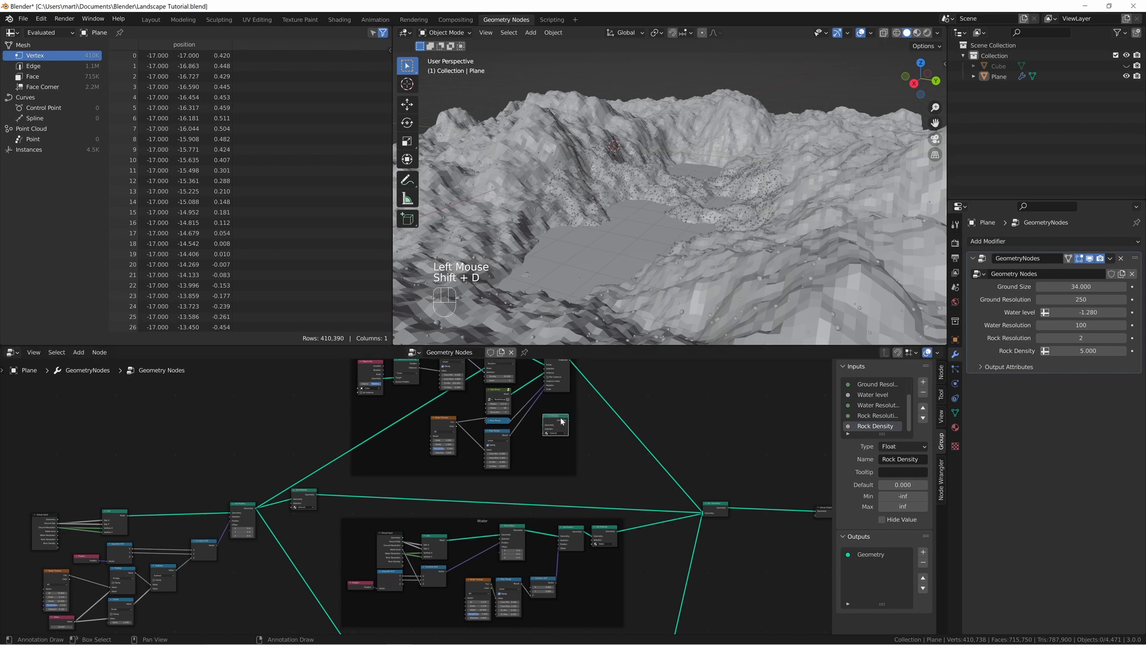
left_click(596, 389)
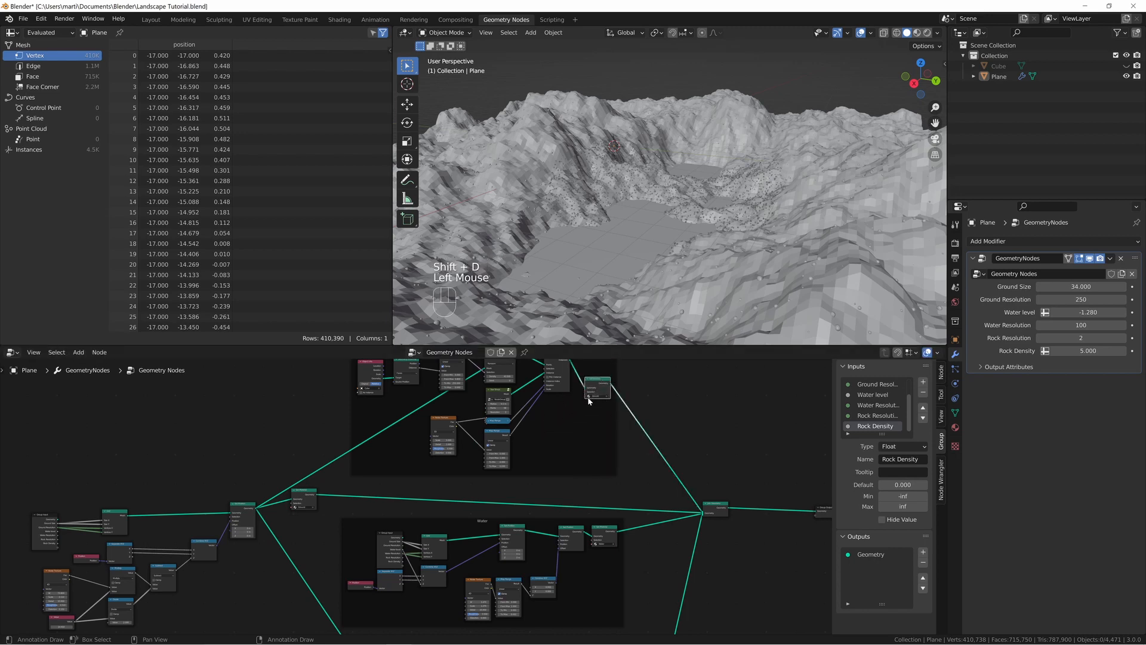
- Assign the Shrubs material to the duplicated Set Material node that follows the shrubs' Instance on Points
left_click(597, 396)
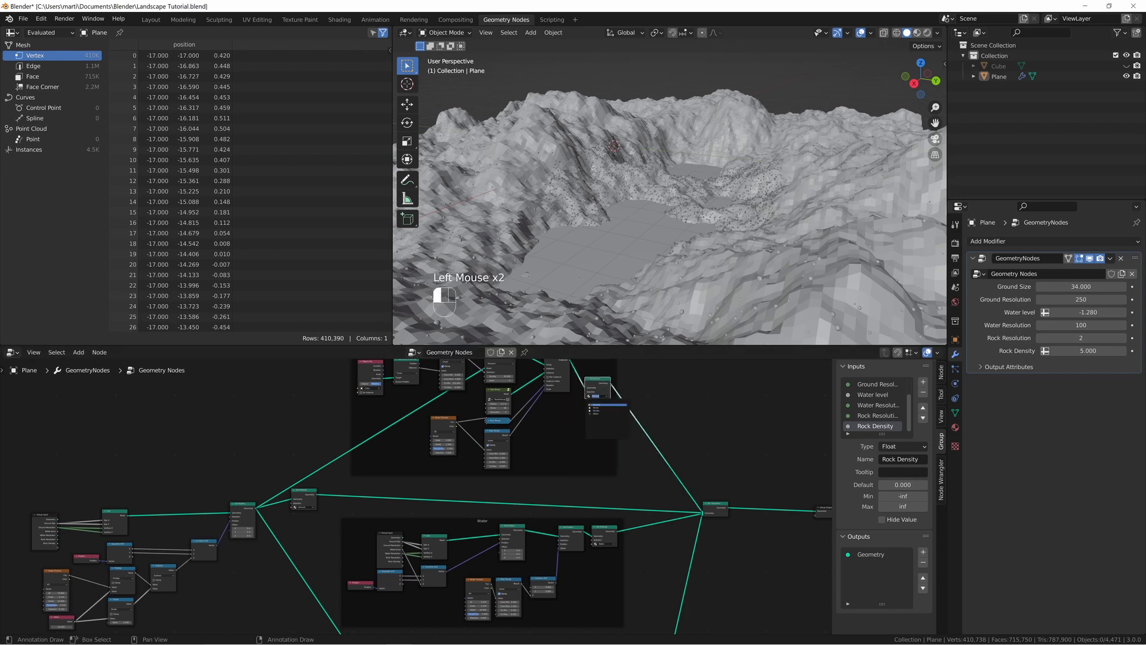
left_click(597, 405)
scroll(656, 430, "up", 6)
middle_click_drag(651, 427, 49, 397)
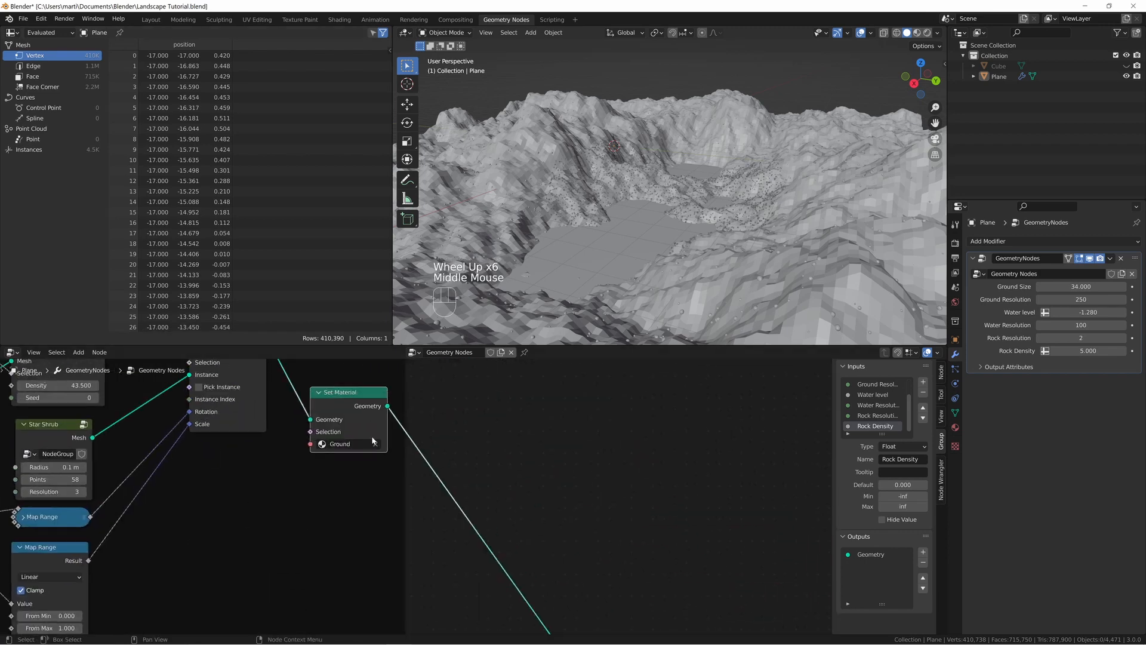
left_click(343, 443)
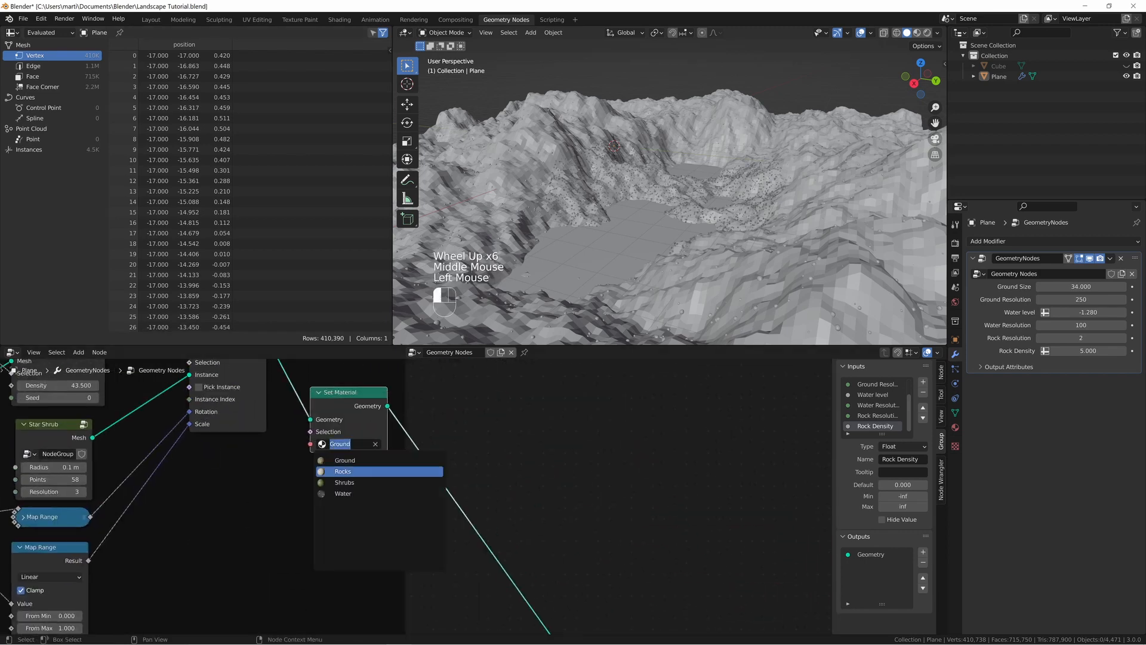
left_click(350, 484)
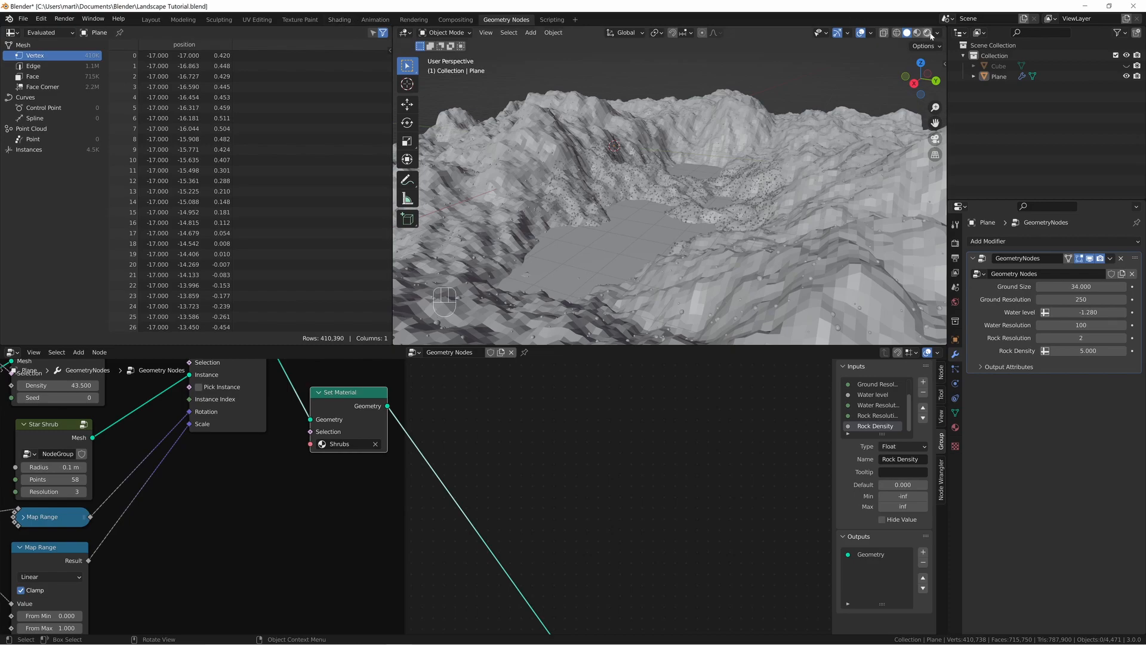
- Examine the shrubs along the slopes and around the water in rendered viewport shading
left_click(926, 33)
middle_click_drag(669, 182, 615, 189)
scroll(603, 190, "up", 2)
scroll(640, 194, "up", 2)
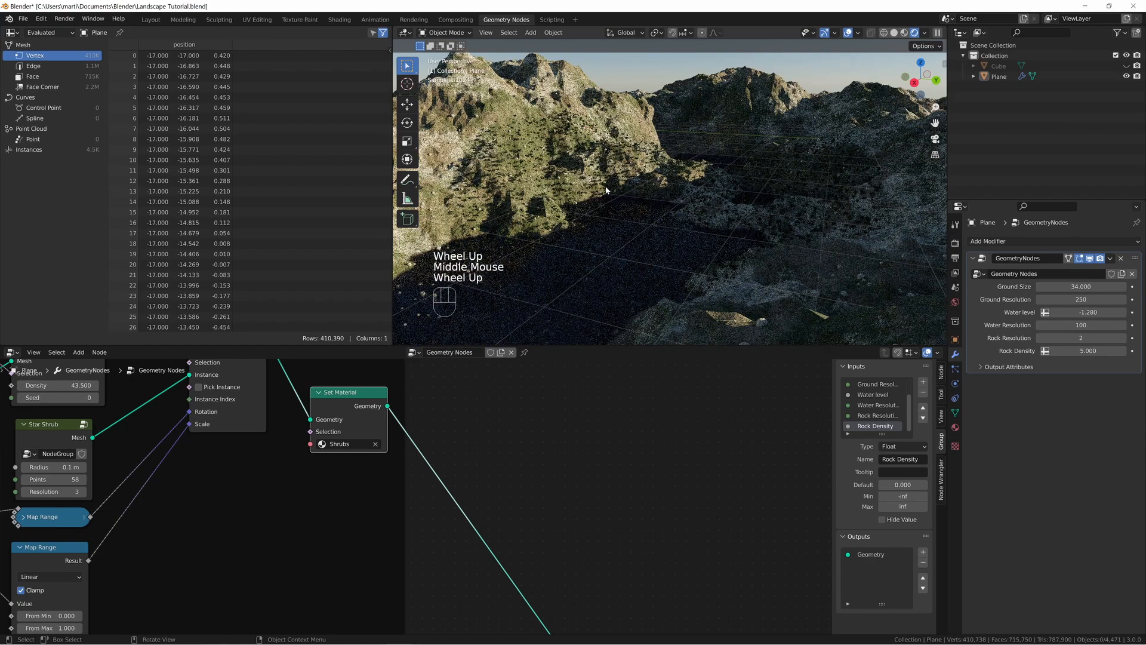
scroll(651, 197, "down", 1)
middle_click_drag(652, 207, 658, 208)
scroll(659, 212, "down", 2)
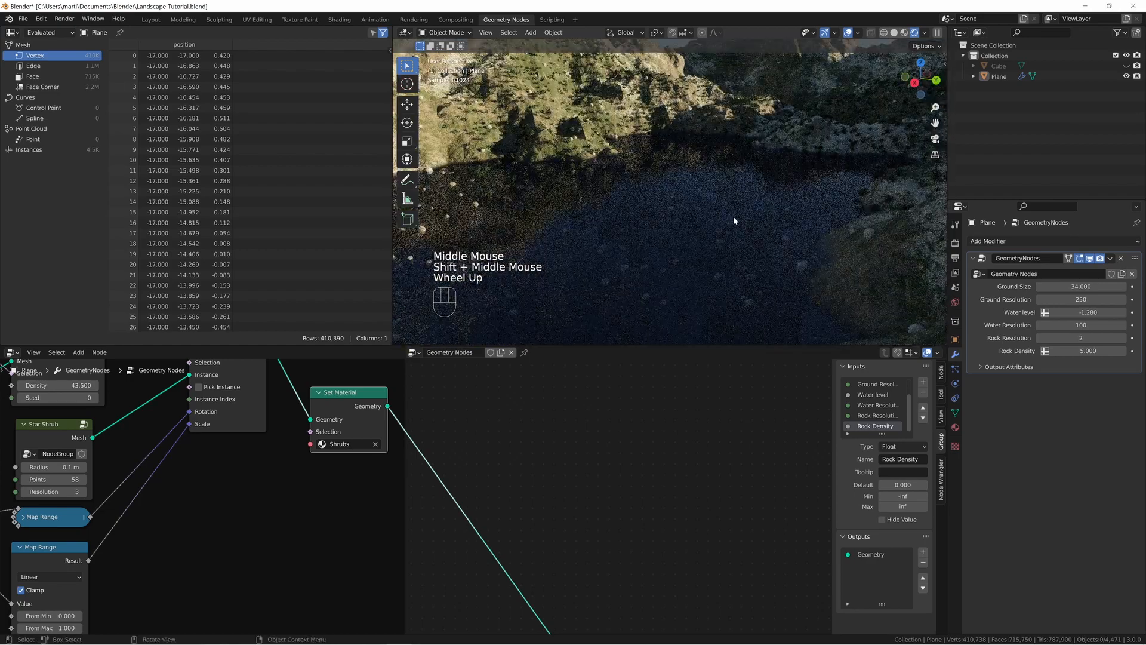
middle_click_drag(735, 221, 687, 245)
scroll(691, 245, "up", 1)
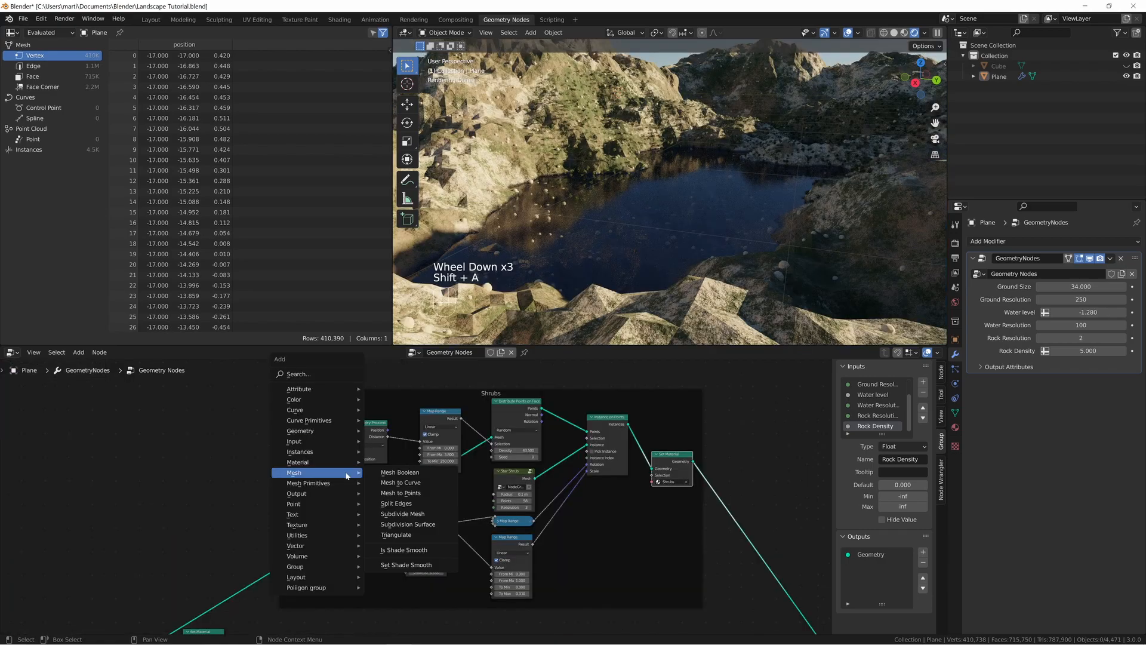
- Add a Less Than Compare Floats node in the Shrubs frame, linking Water level to B and its result to Instance on Points Selection
key("shift+a")
type("comp")
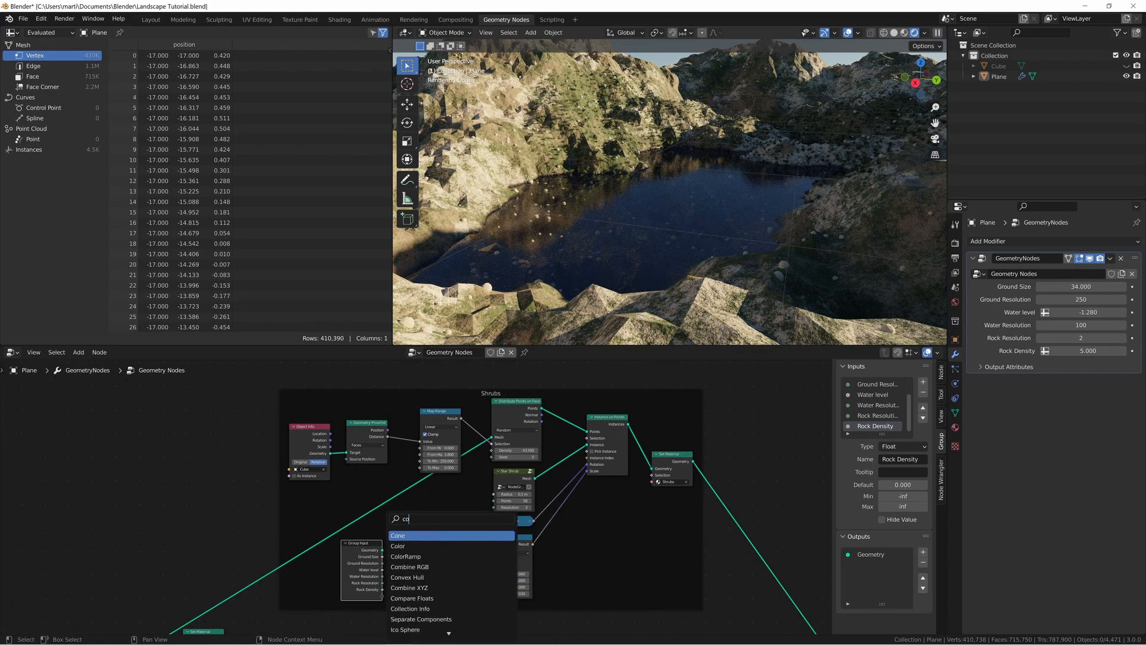
key("Return")
left_click(384, 566)
left_click_drag(371, 555, 387, 597)
left_click_drag(400, 577, 587, 438)
scroll(691, 205, "up", 3)
scroll(691, 204, "down", 1)
middle_click_drag(377, 562, 420, 502)
scroll(420, 503, "up", 3)
scroll(420, 503, "up", 3)
left_click_drag(388, 578, 418, 578, "shift")
middle_click_drag(305, 510, 365, 483)
- Add a Position node near the Less Than node in the Shrubs frame
key("shift+a")
type("posi")
key("Return")
left_click(316, 488)
left_click_drag(407, 537, 409, 550)
middle_click_drag(410, 552, 472, 563)
left_click_drag(409, 570, 358, 631)
- Add a Separate XYZ node, feed Position into its Vector, and link its Z output to input A of the Less Than node
key("shift+a")
type("sep")
key("Return")
key("ctrl+z")
left_click_drag(418, 441, 175, 469)
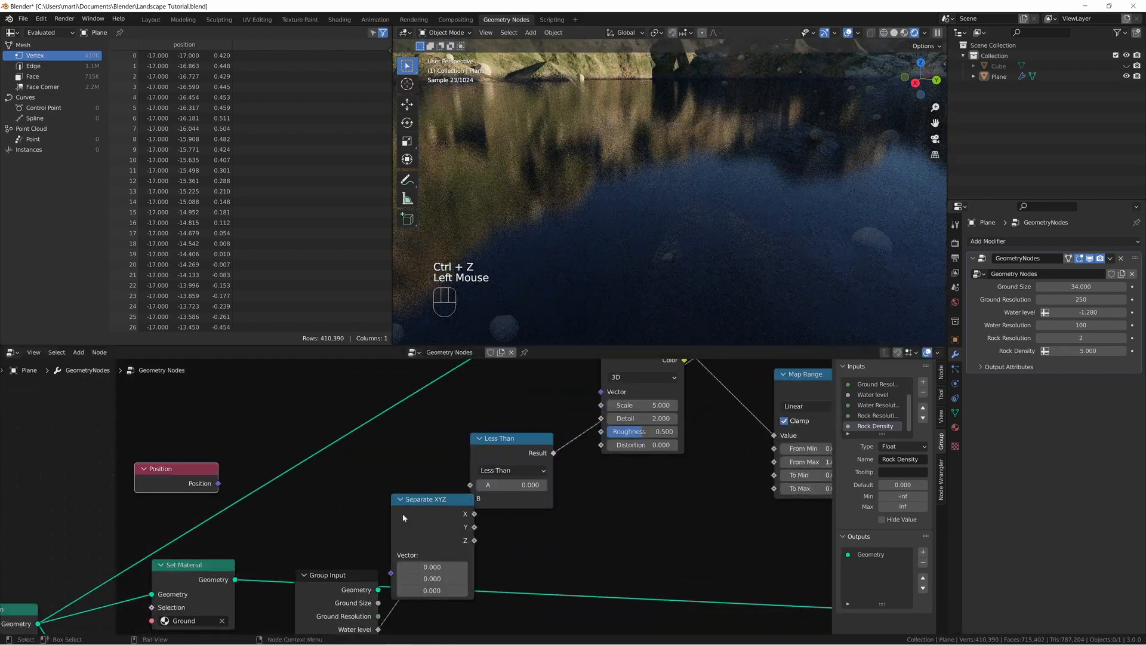
left_click_drag(425, 499, 366, 464)
left_click_drag(218, 484, 332, 519)
left_click_drag(415, 505, 470, 485)
- Examine how the shrubs are distributed relative to the water surface and review the whole node layout
middle_click_drag(687, 191, 696, 221)
scroll(695, 221, "down", 2)
scroll(537, 487, "down", 5)
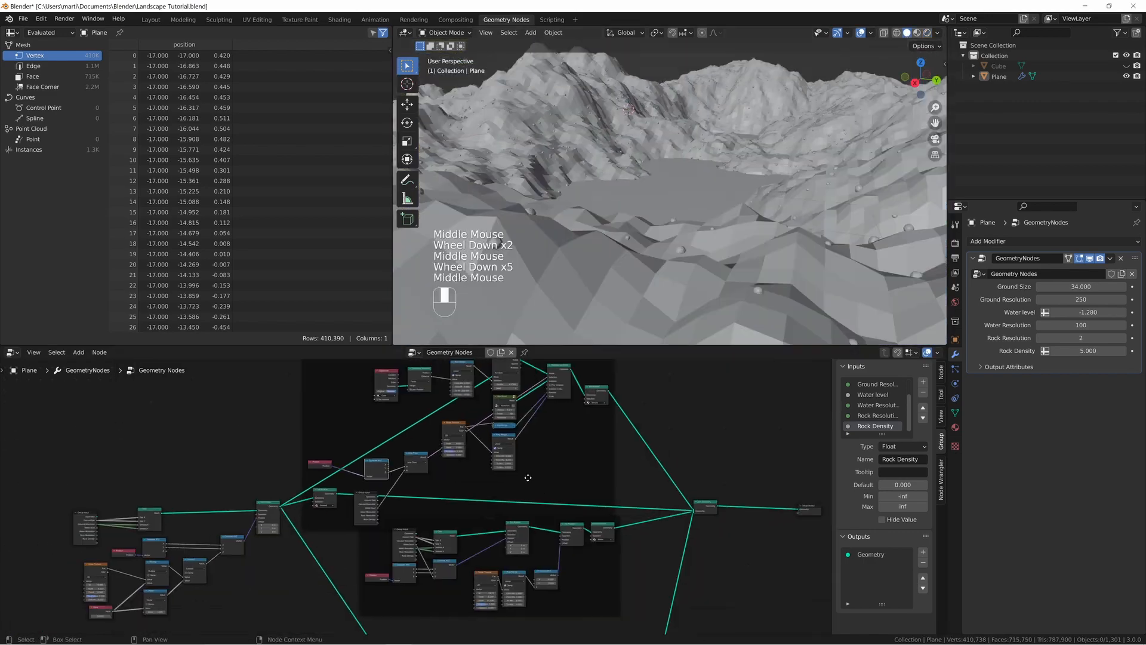
middle_click_drag(527, 476, 507, 458)
scroll(681, 209, "up", 3)
middle_click_drag(680, 221, 681, 197)
middle_click_drag(425, 466, 500, 548)
scroll(419, 482, "up", 5)
- Move the Noise Texture, Star Shrub and both lower Map Range nodes away from the height-comparison nodes in the Shrubs frame
left_click_drag(754, 532, 783, 433)
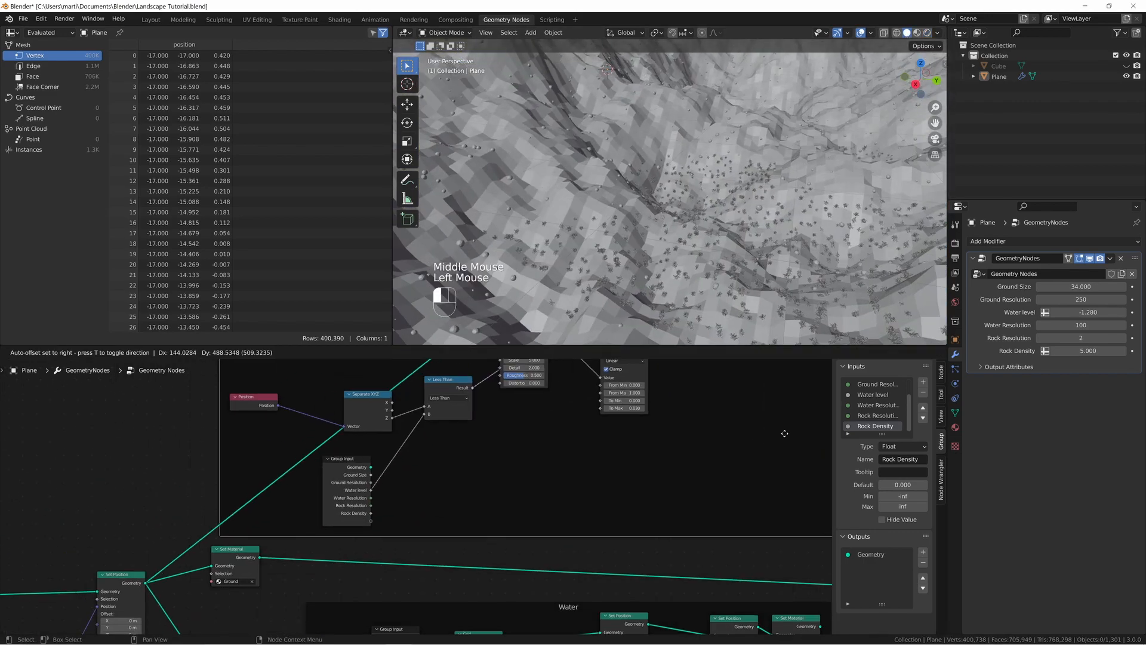
middle_click_drag(550, 399, 479, 550)
left_click(458, 476)
left_click(555, 418, "shift")
left_click(552, 475, "shift")
left_click(551, 494, "shift")
left_click_drag(556, 427, 564, 438)
left_click_drag(564, 437, 594, 487)
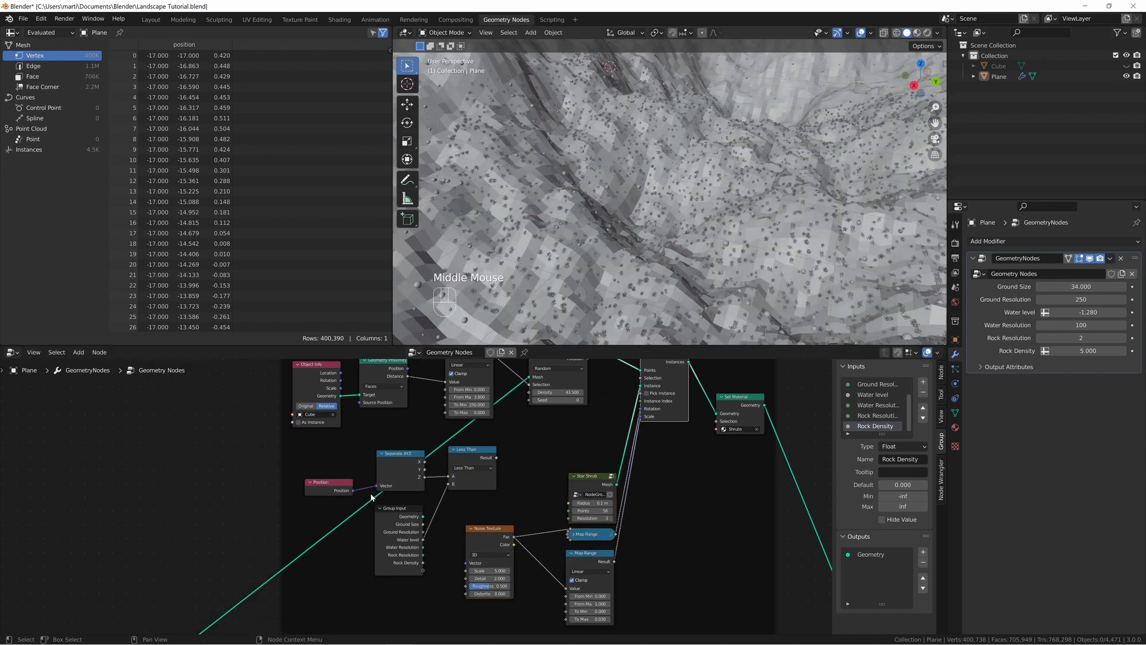
- Link the Less Than result to Instance on Points Selection and rewire its inputs so Water level feeds A and Z feeds B
scroll(406, 498, "up", 4)
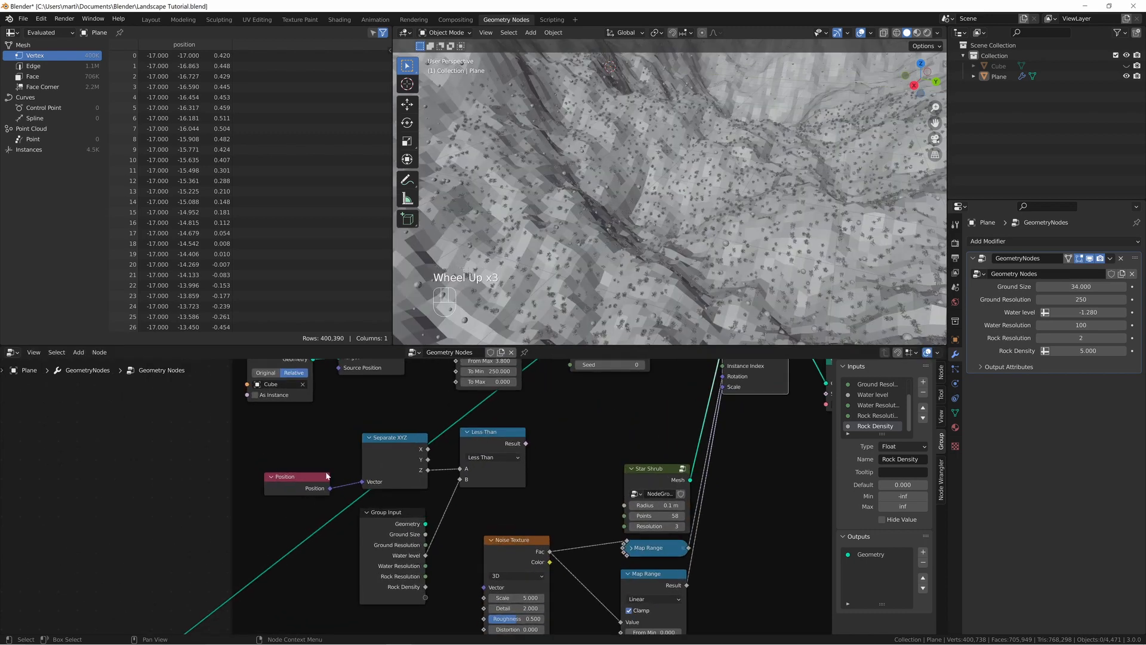
left_click(500, 441)
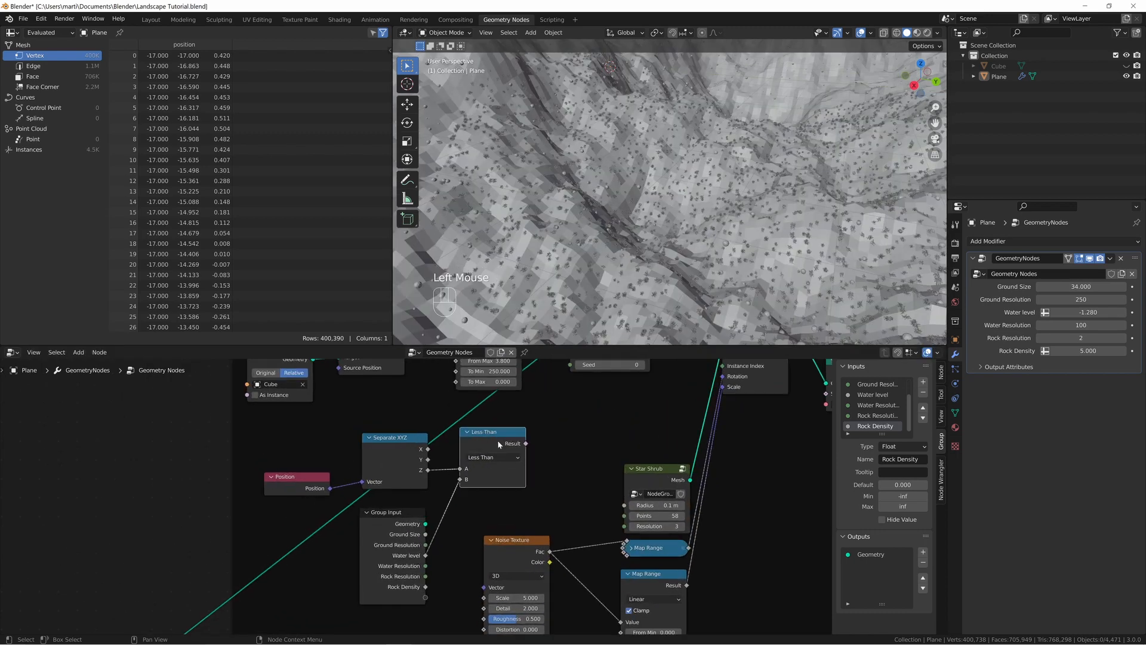
middle_click_drag(492, 437, 453, 445)
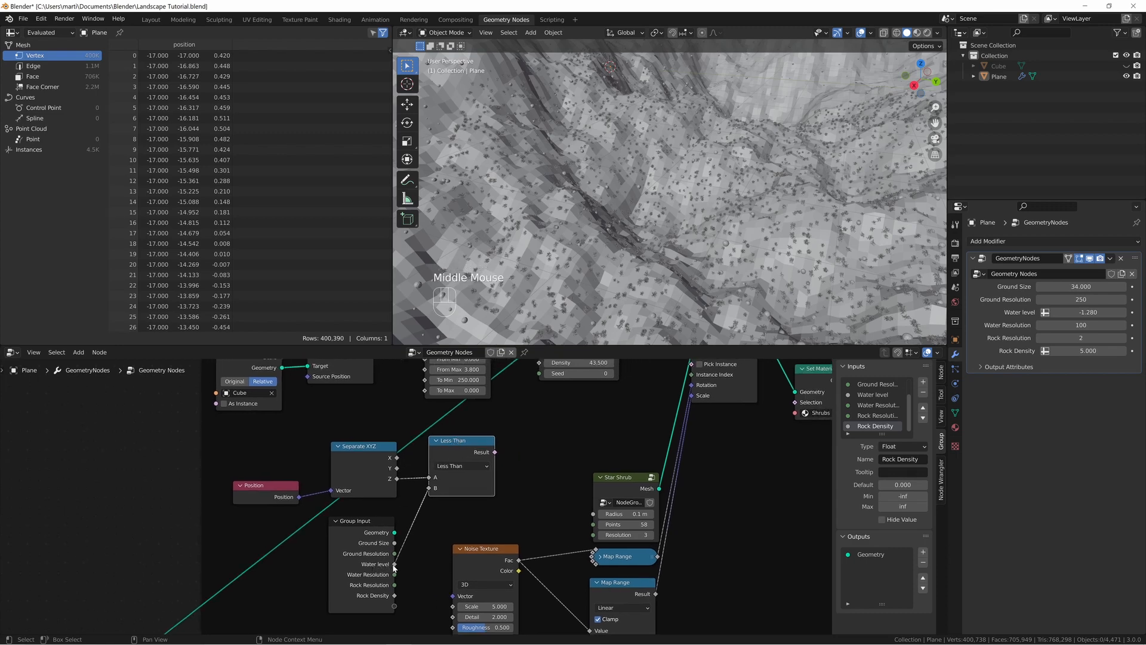
left_click_drag(394, 567, 431, 489)
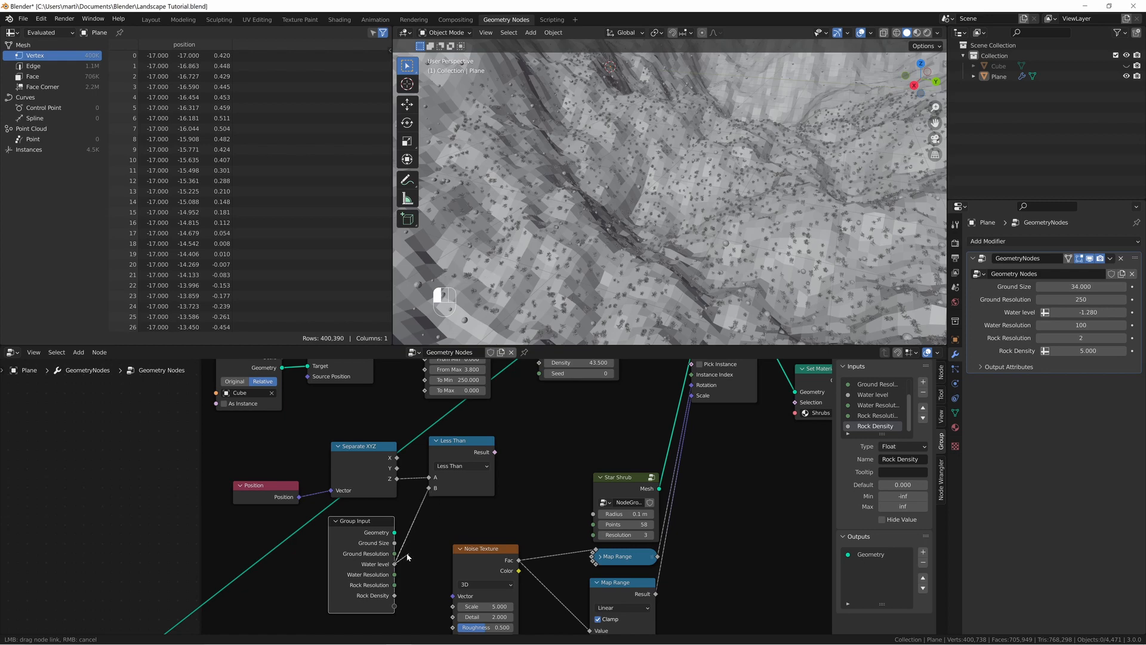
left_click_drag(496, 453, 692, 399)
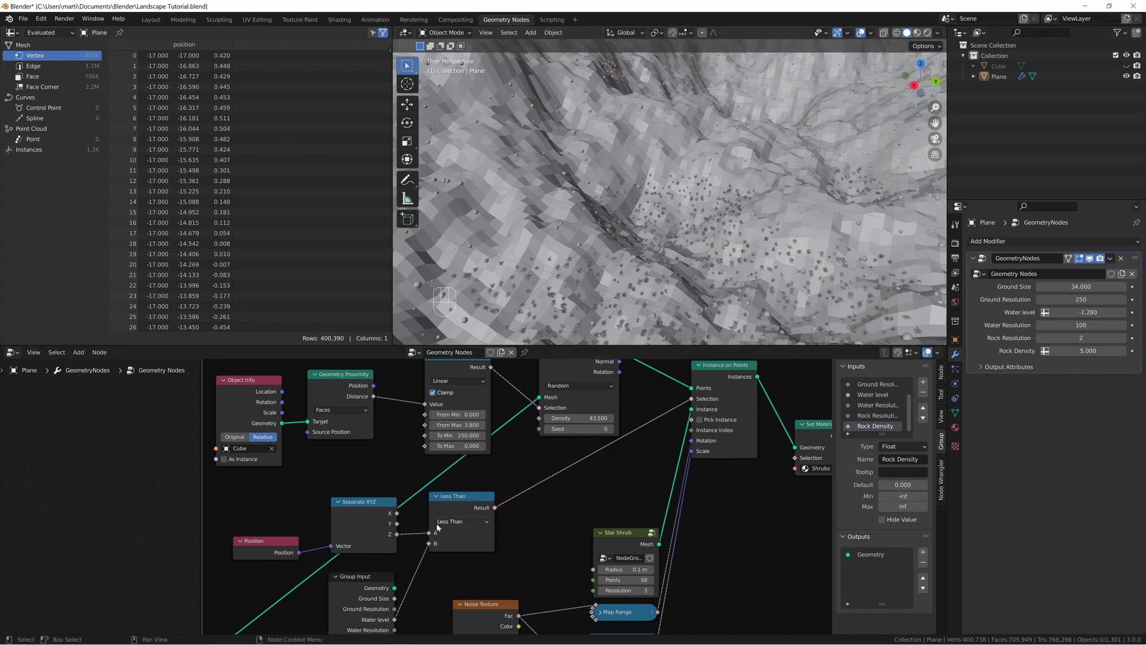
left_click_drag(431, 535, 429, 543)
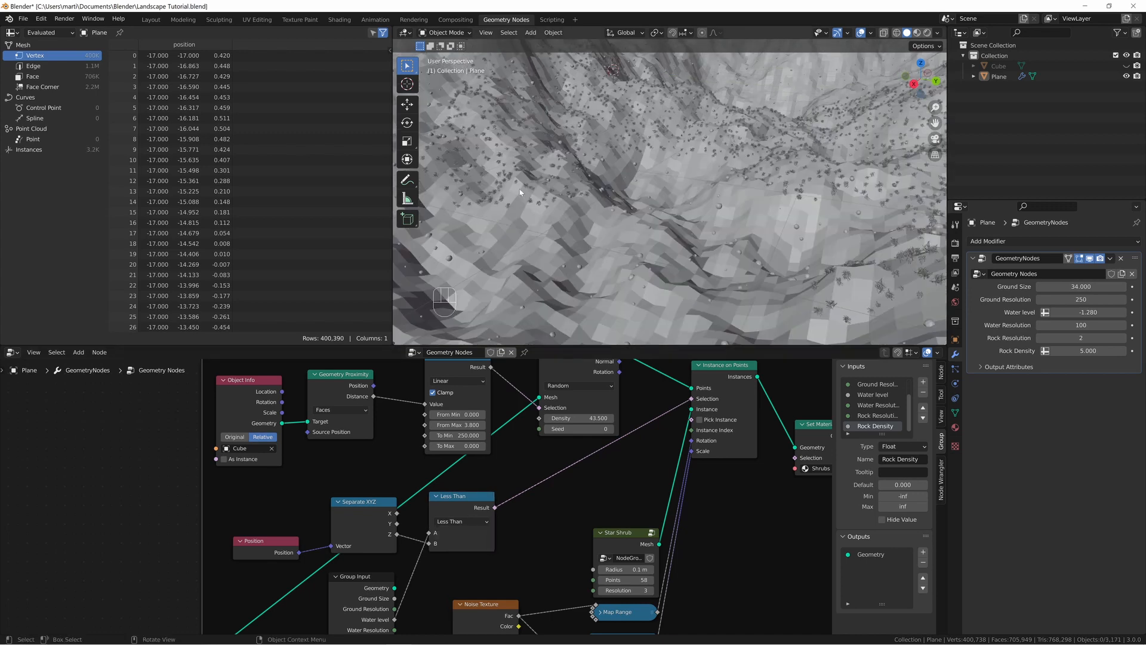
- Examine the node links from the Shrubs frame through to the Join Geometry and Group Output nodes
middle_click_drag(565, 378, 514, 427)
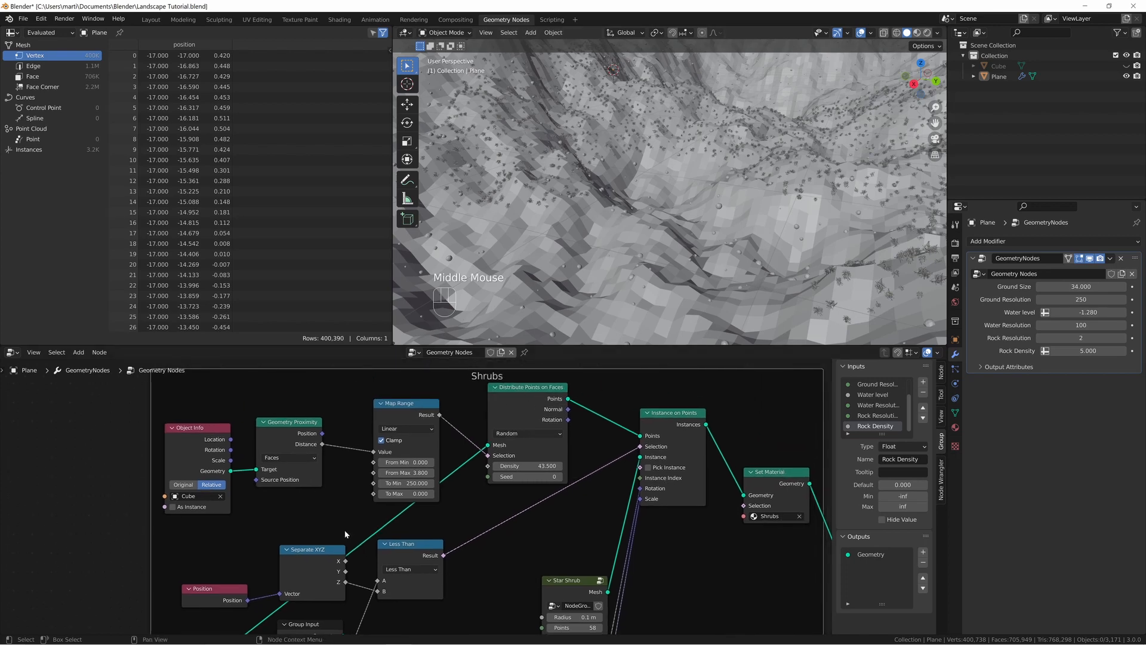
middle_click_drag(329, 538, 364, 490)
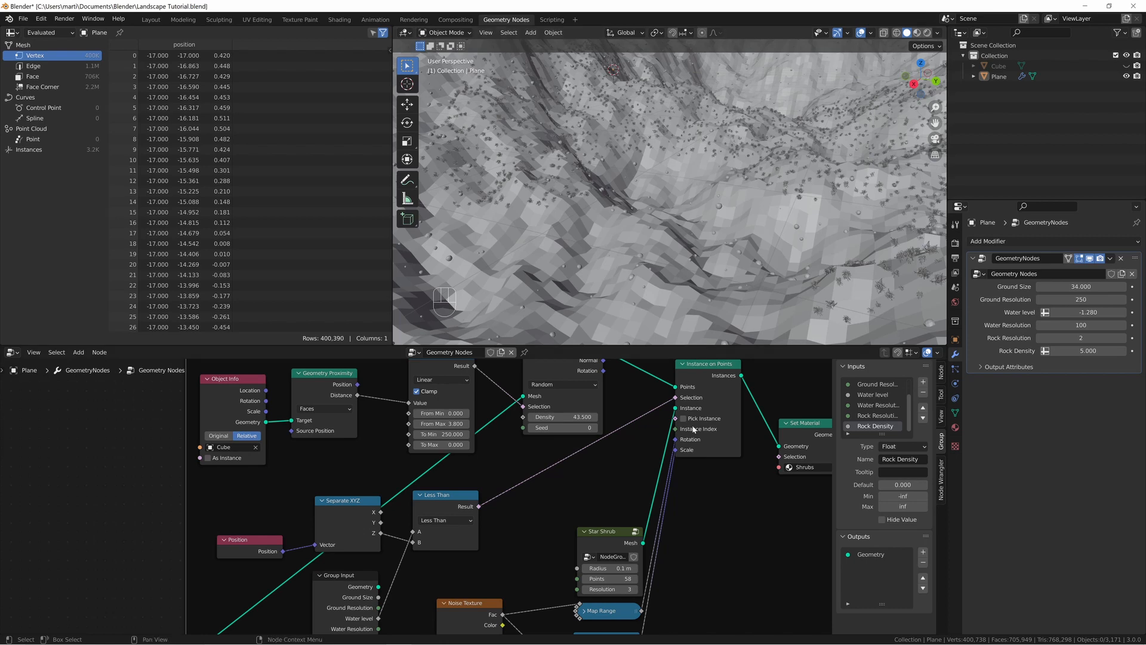
middle_click_drag(691, 385, 519, 380)
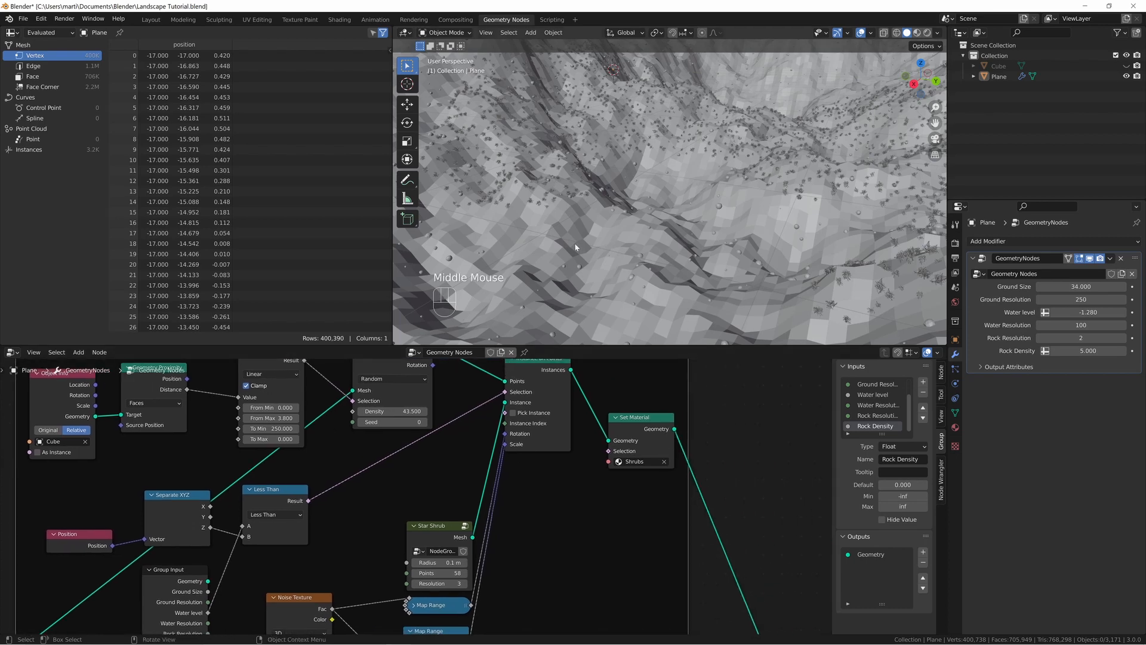
middle_click_drag(747, 576, 621, 368)
middle_click_drag(648, 631, 549, 537)
scroll(553, 539, "down", 2)
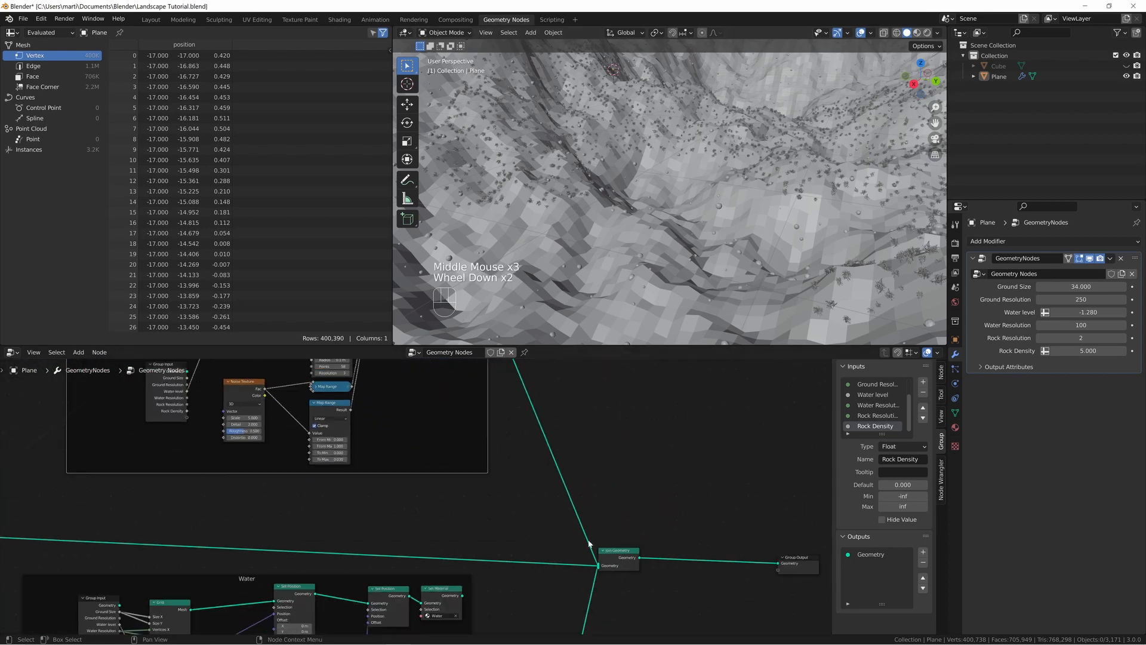
scroll(463, 600, "up", 3)
middle_click_drag(463, 600, 370, 497)
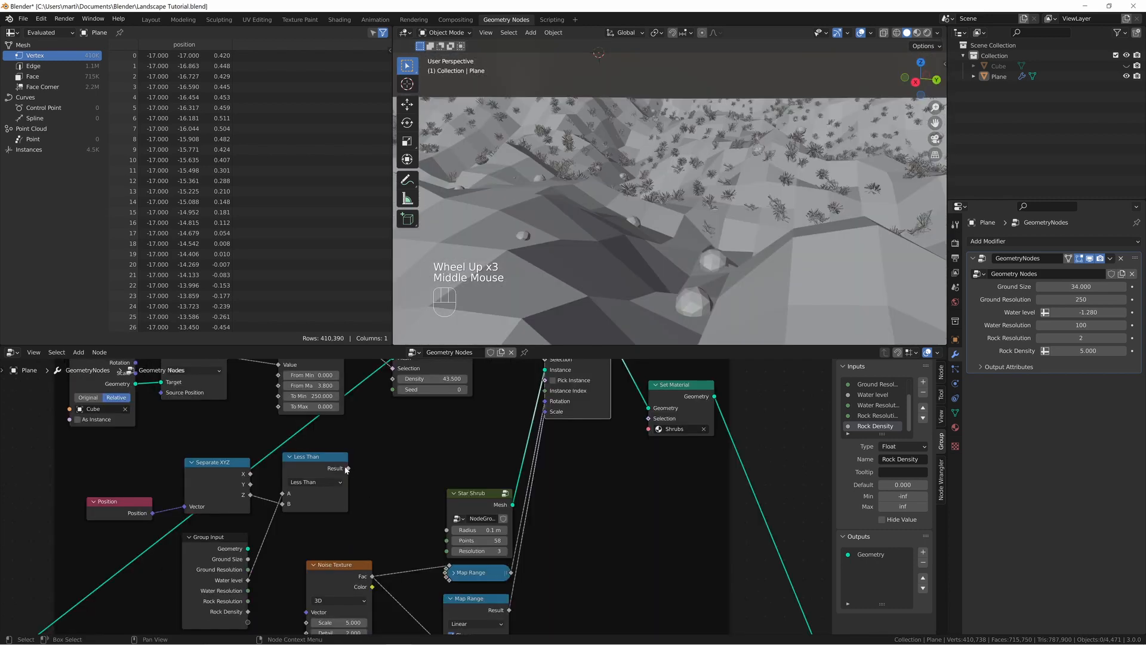
- Reconnect the Less Than result to the Selection of Instance on Points and check the shoreline in rendered shading
left_click_drag(347, 469, 544, 418)
middle_click_drag(651, 236, 680, 139)
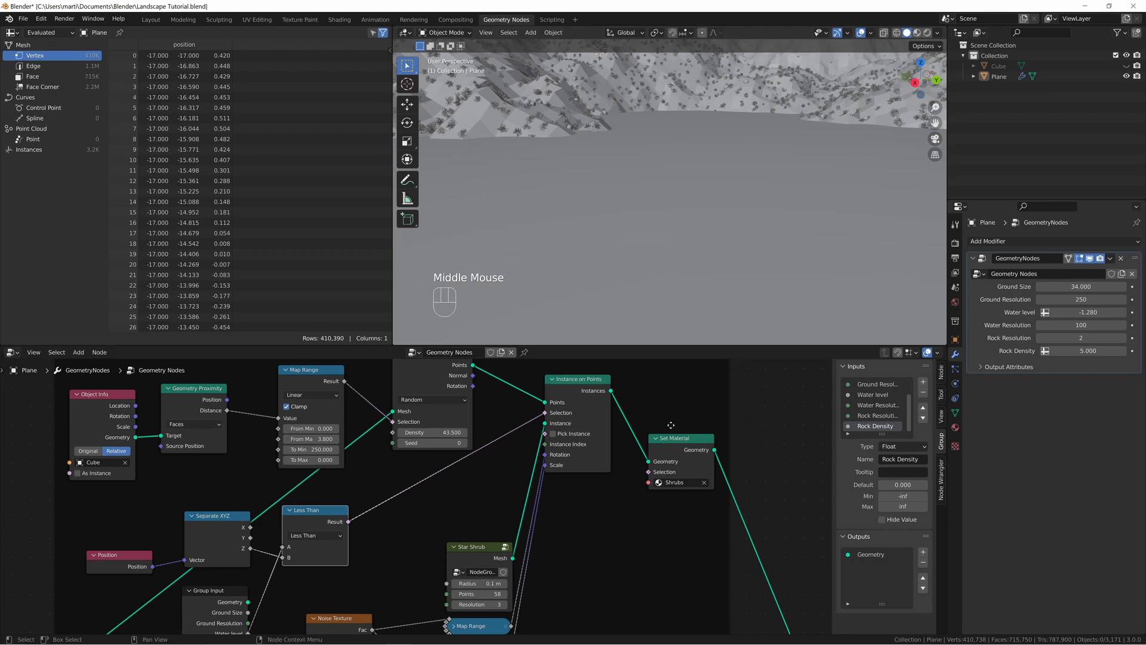
middle_click_drag(671, 425, 659, 478)
middle_click_drag(724, 120, 657, 189)
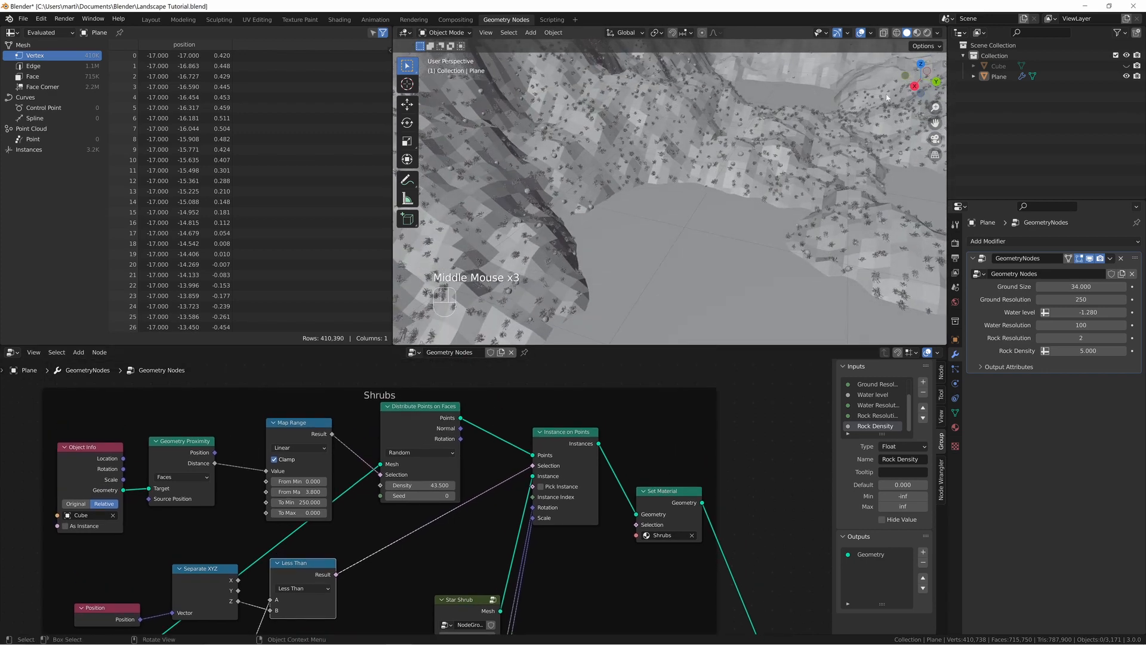
left_click(928, 32)
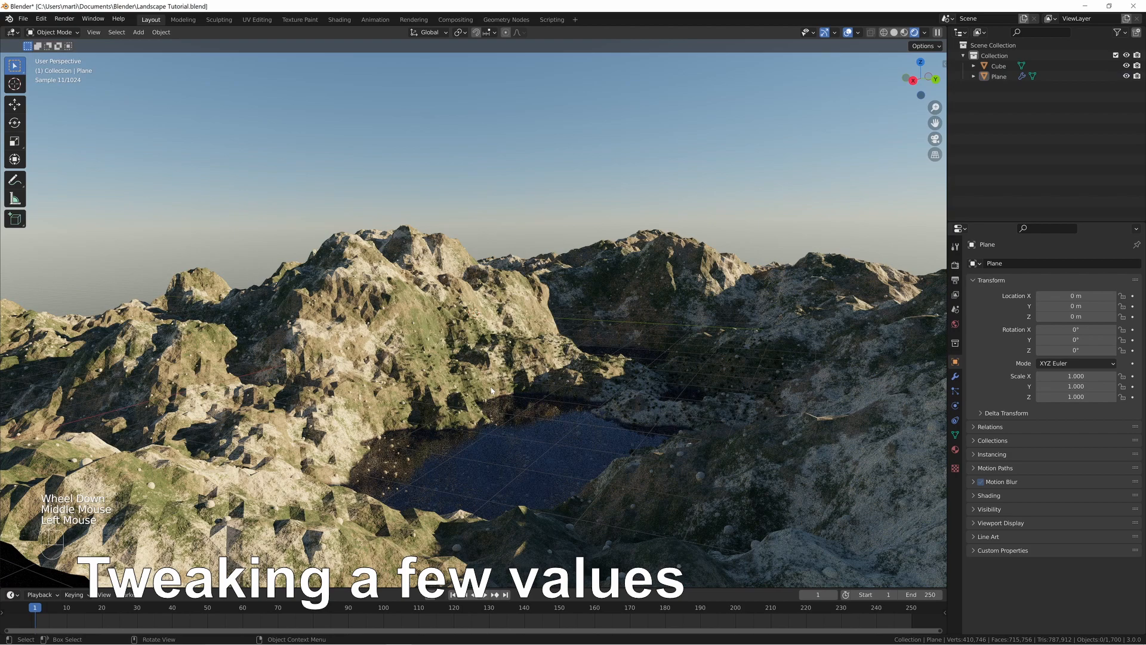
- Add a camera in the Layout workspace and raise it along Z to about 2.13 m
middle_click_drag(491, 391, 487, 381)
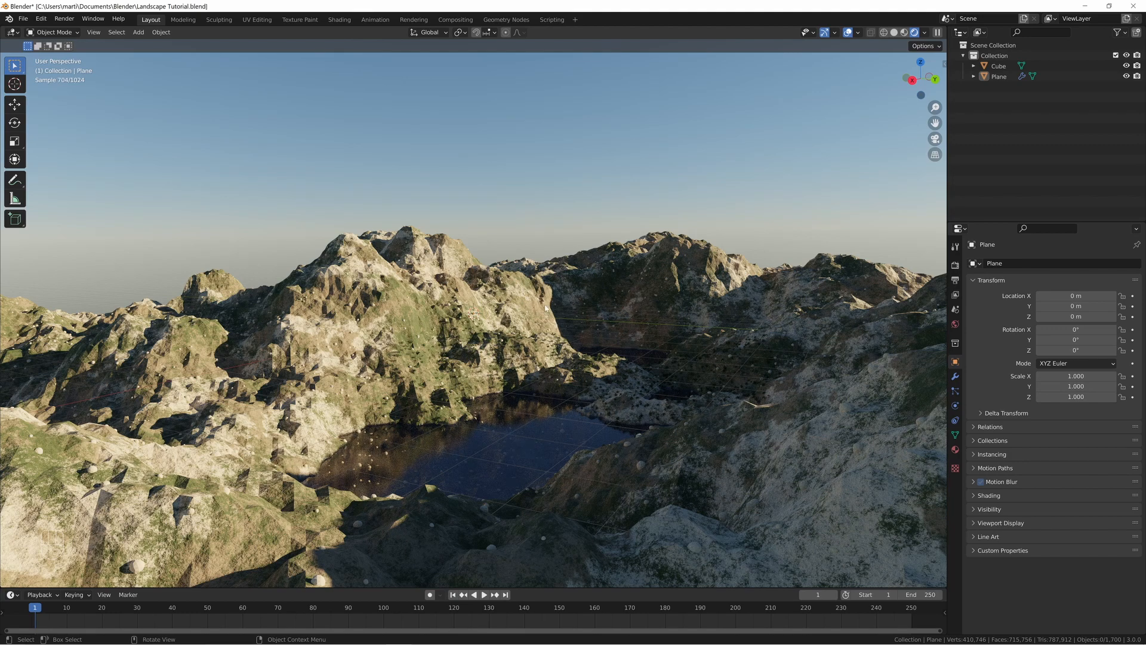
middle_click_drag(267, 446, 264, 441)
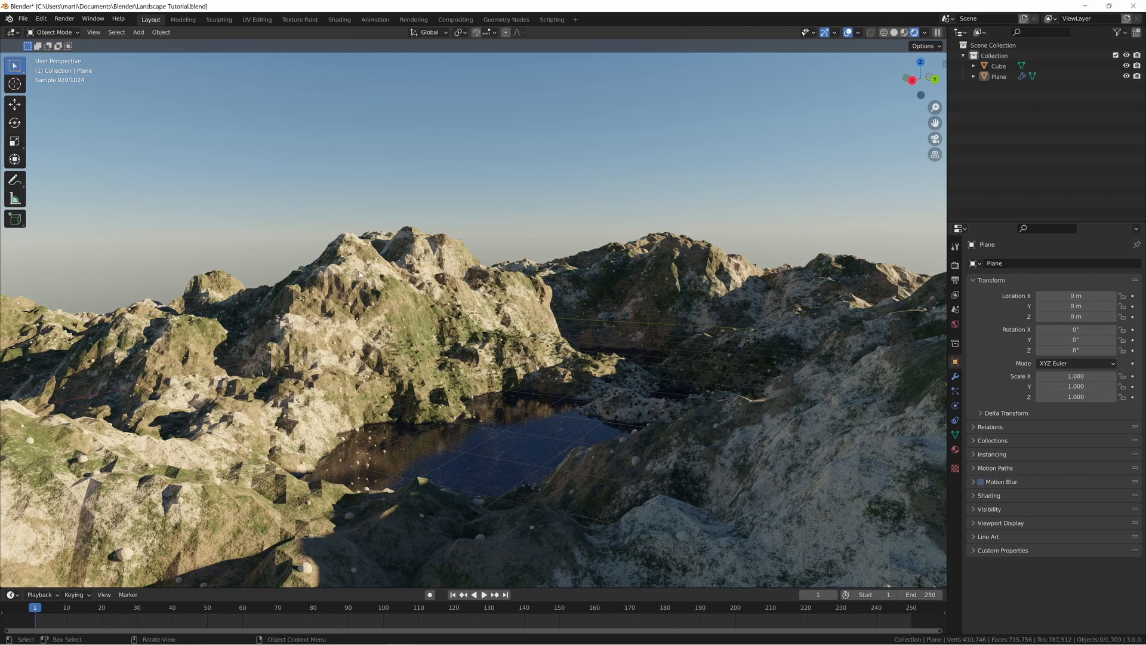
middle_click_drag(359, 275, 496, 308)
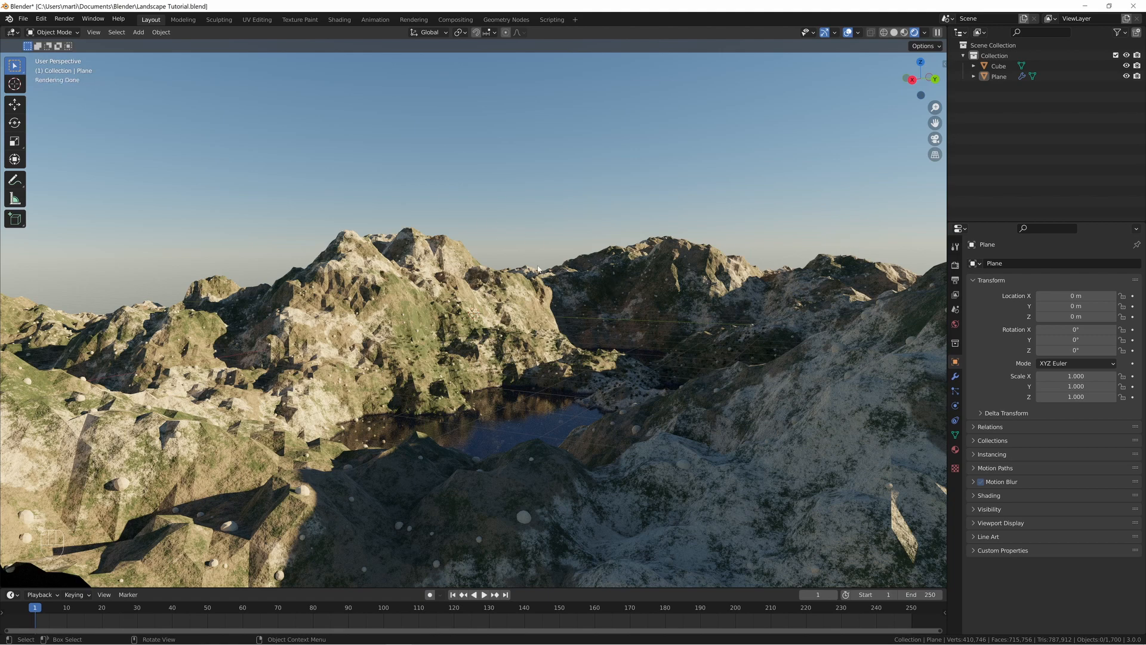
key("shift+a")
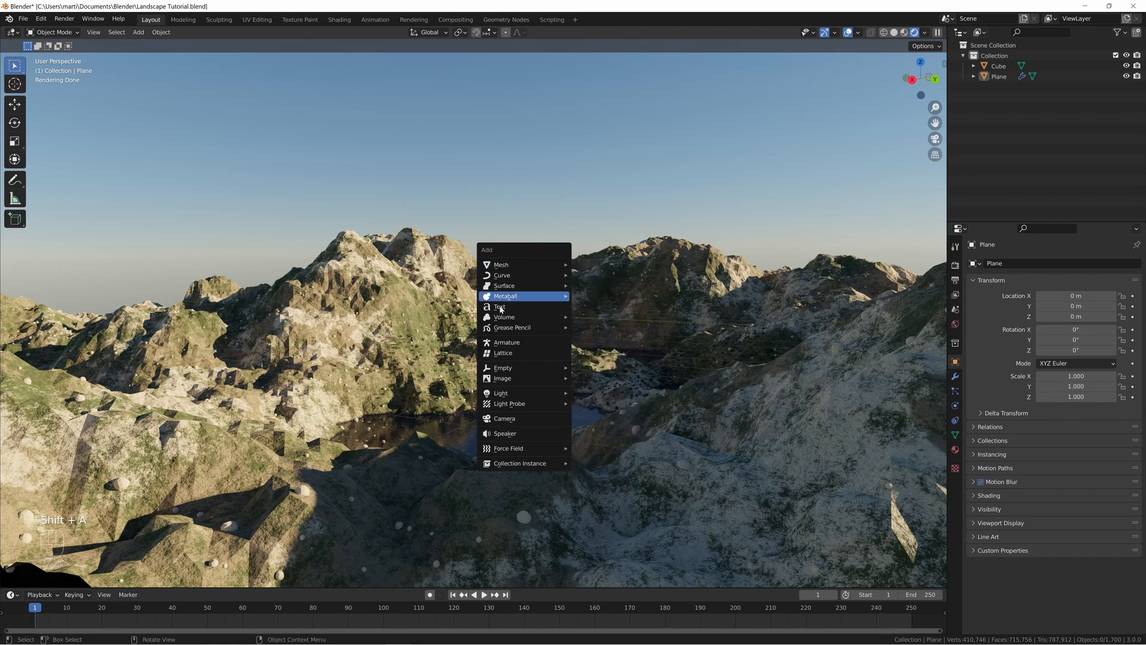
left_click(507, 420)
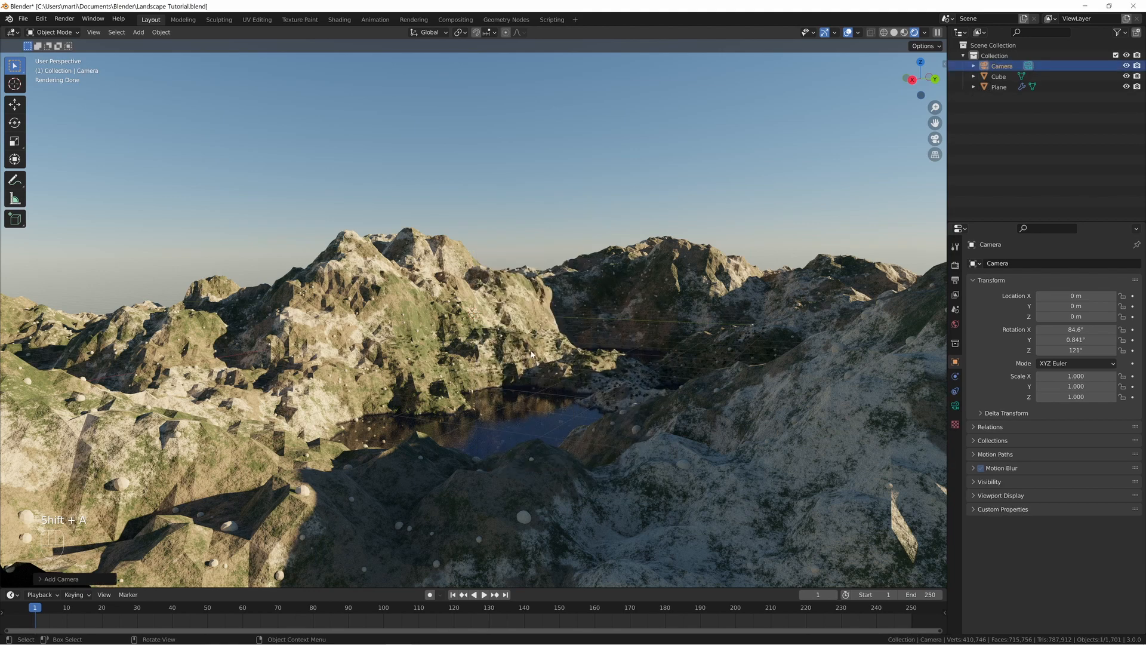
key("g")
key("z")
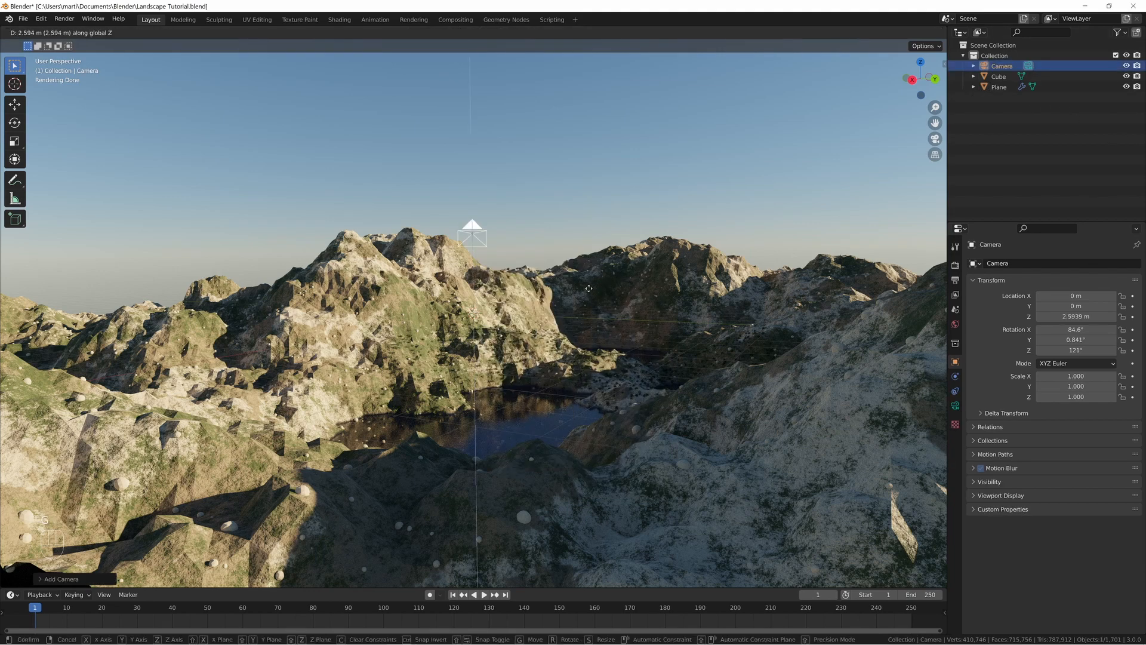
left_click(585, 305)
- Frame the lake and mountains in the viewport and align the active camera to that view
mouse_move(579, 310)
middle_mouse_down()
mouse_move(569, 328)
mouse_move(572, 315)
middle_mouse_up()
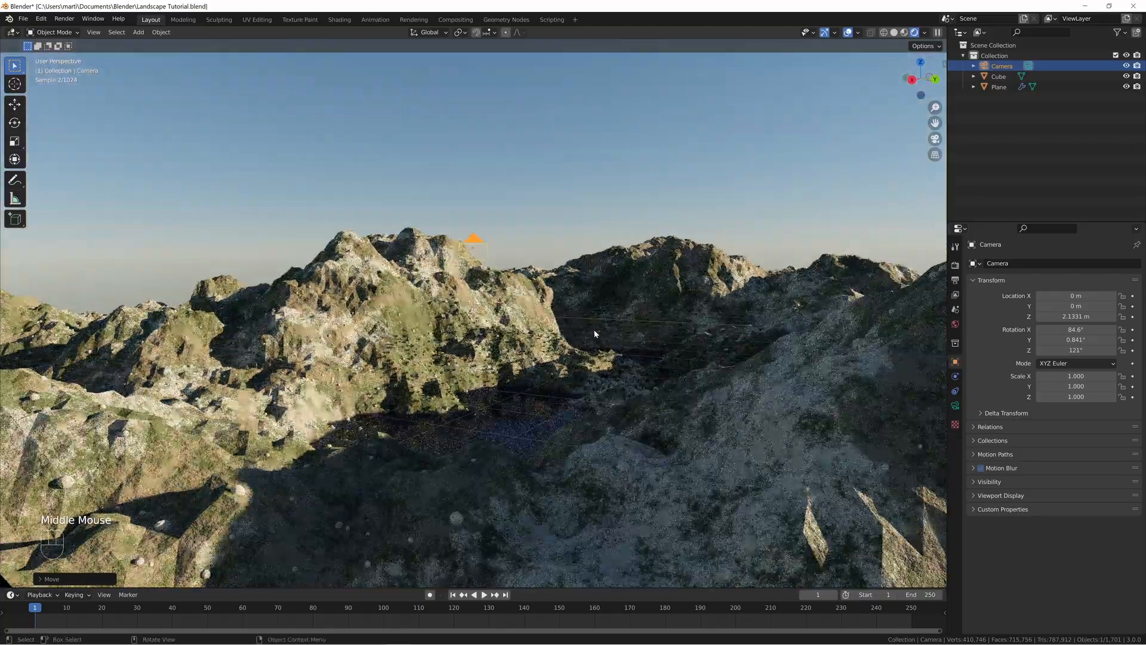
scroll(594, 336, "up", 2)
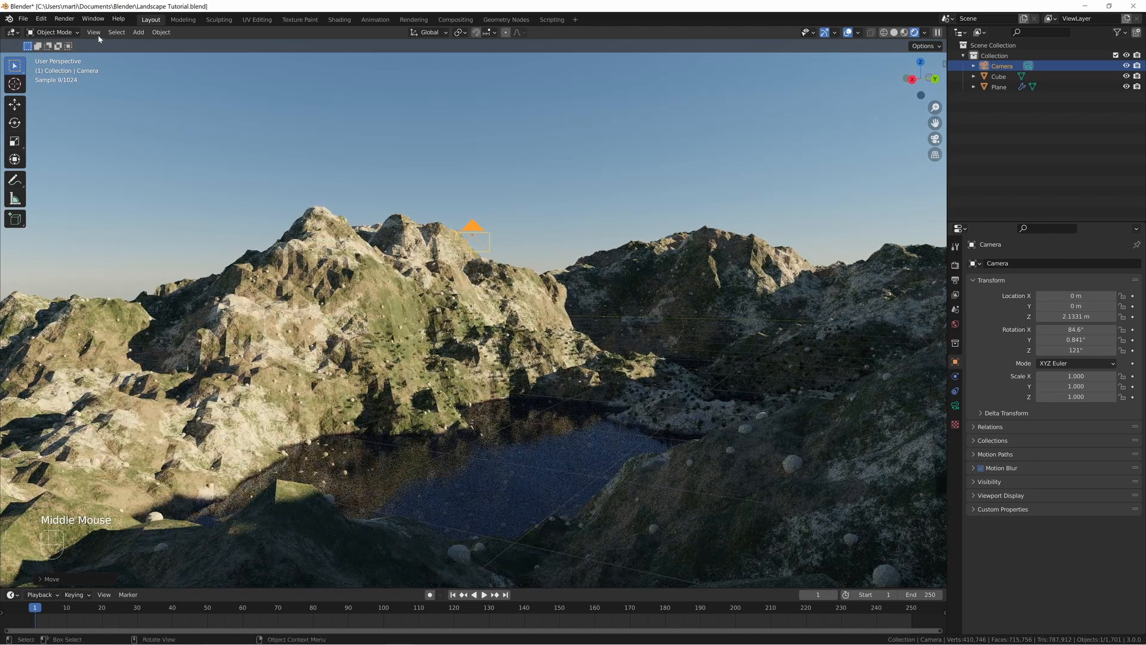
left_click(97, 33)
mouse_move(197, 172)
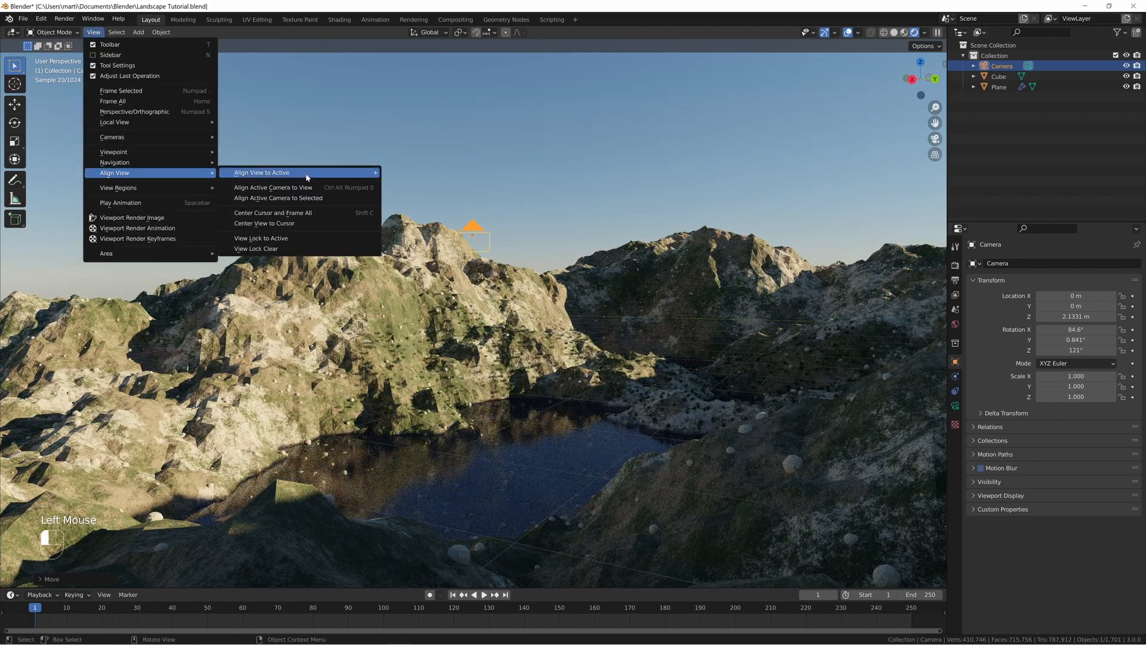
left_click(280, 192)
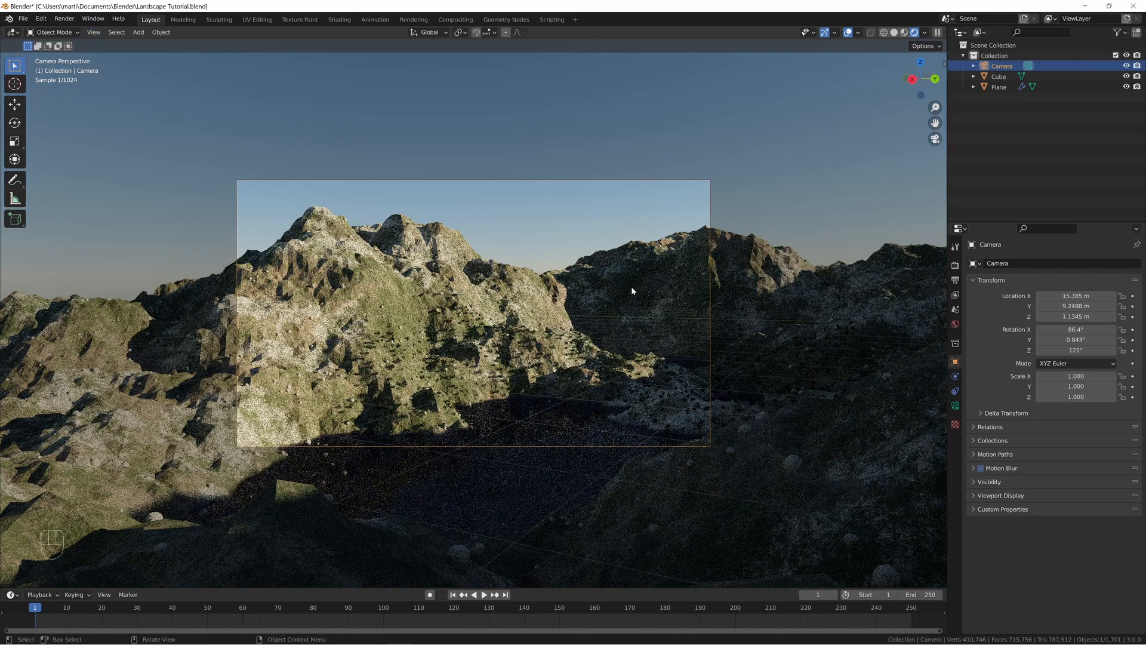
- Set the camera's focal length to 32 mm and fit the camera frame to the viewport
left_click(955, 406)
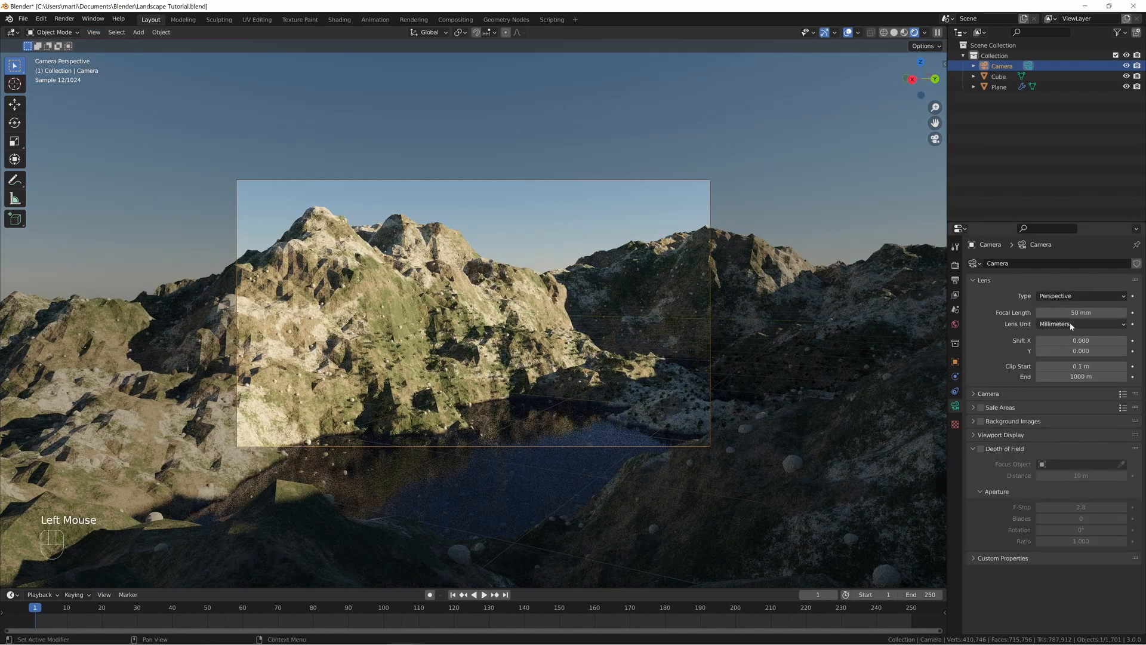
left_click(1075, 312)
type("32")
key("Return")
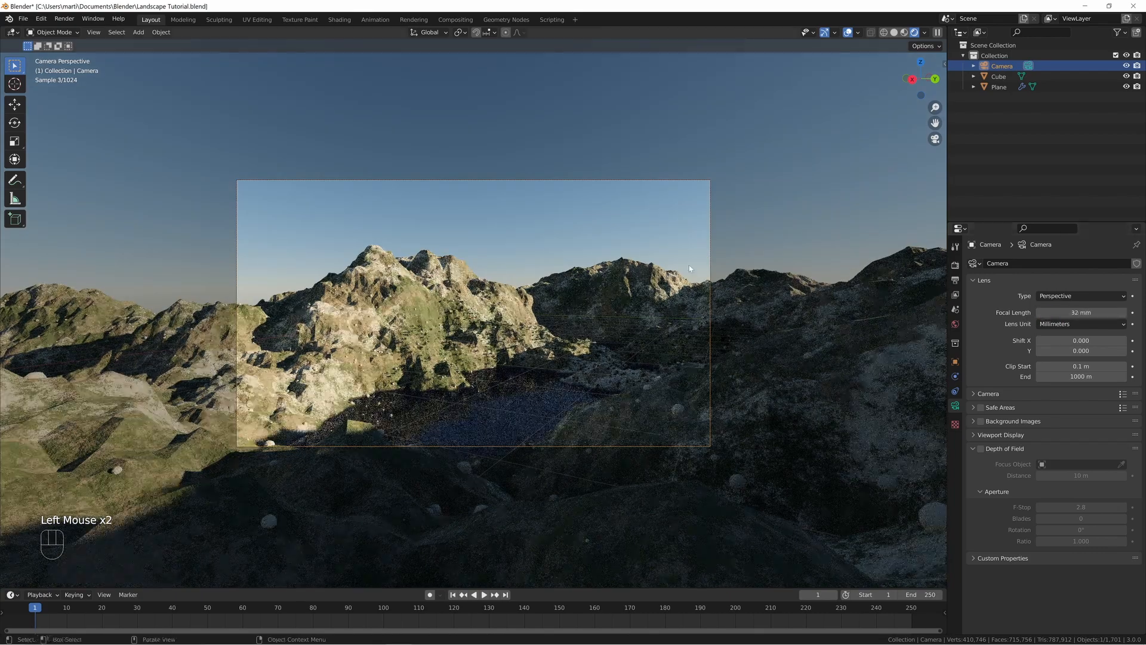
key("Home")
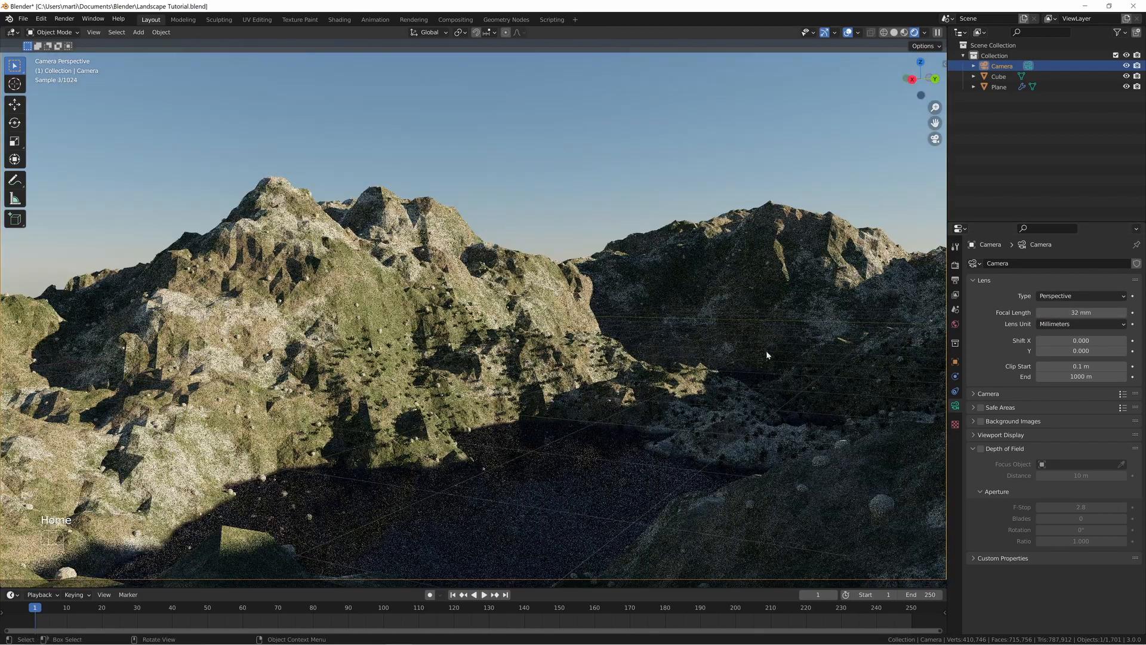
- Shift the camera slightly along its local X axis and lower it slightly along global Z
key("g")
key("x")
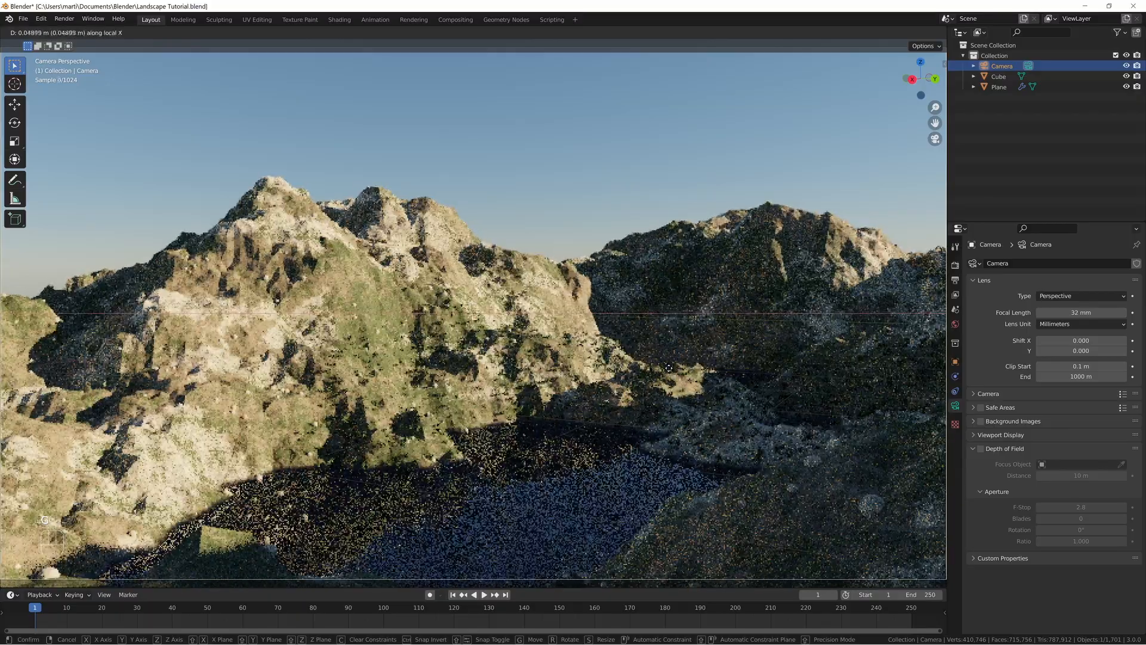
left_click(663, 366)
key("g")
key("z")
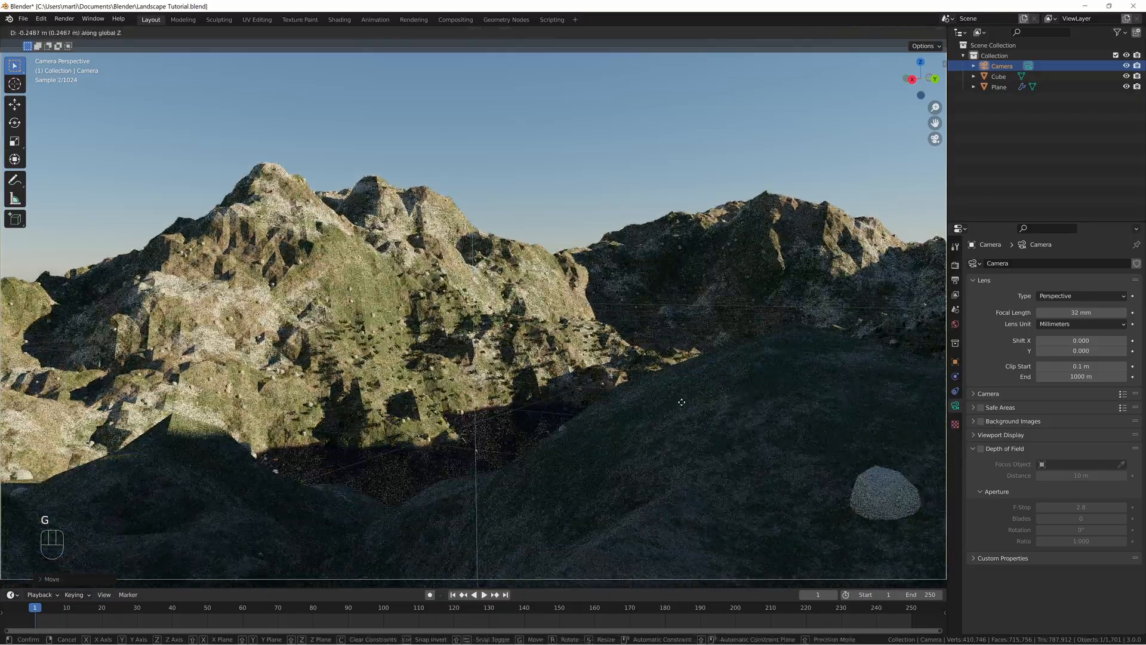
left_click(689, 389)
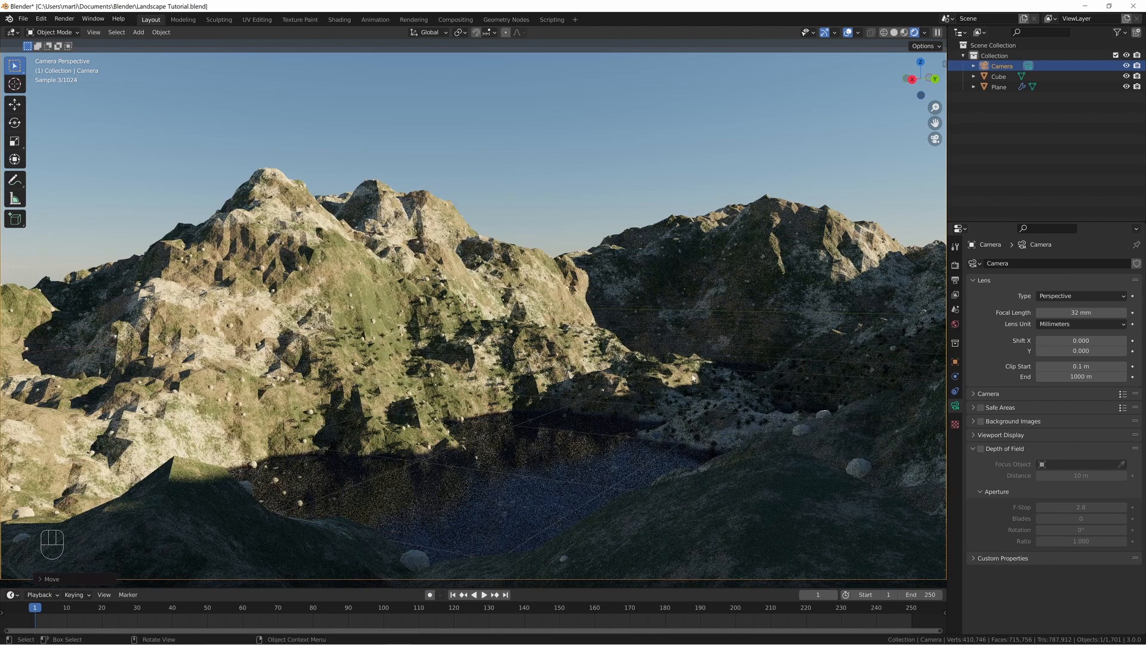
- Deselect the camera, save the file, switch the viewport to solid shading and select the terrain
left_click(612, 167)
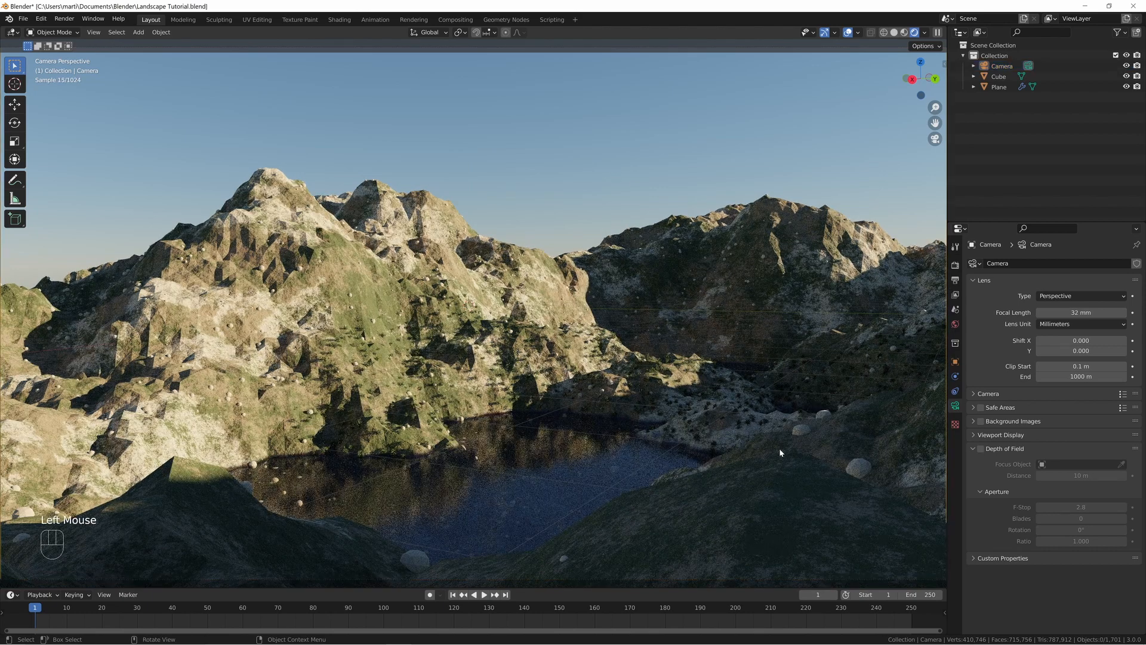
key("ctrl+s")
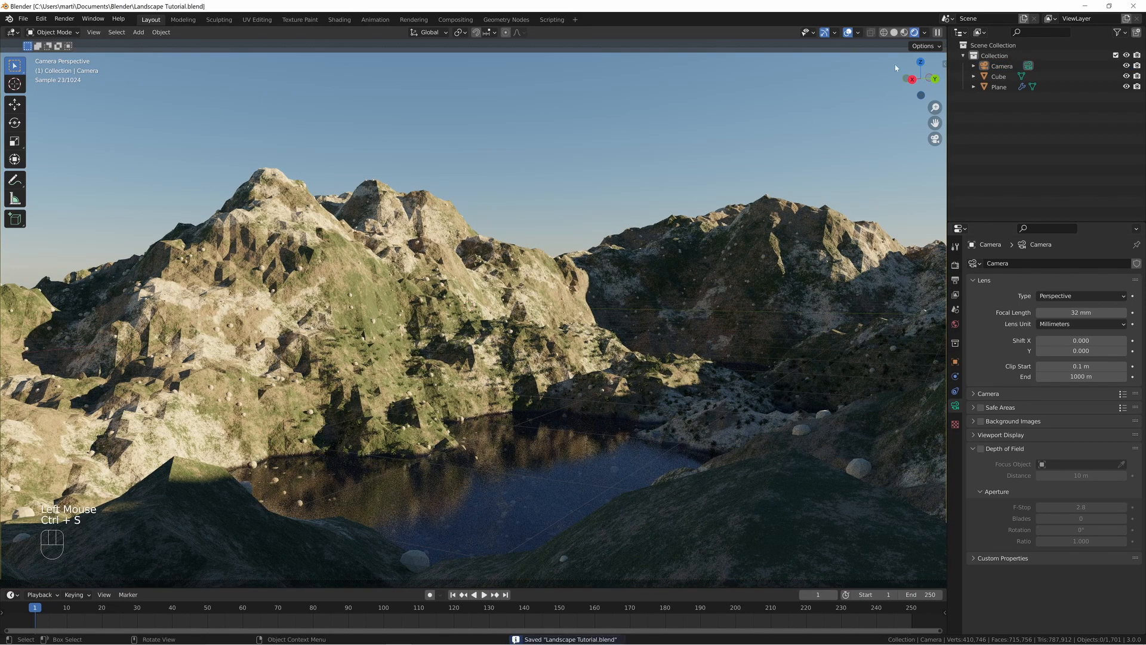
left_click(894, 33)
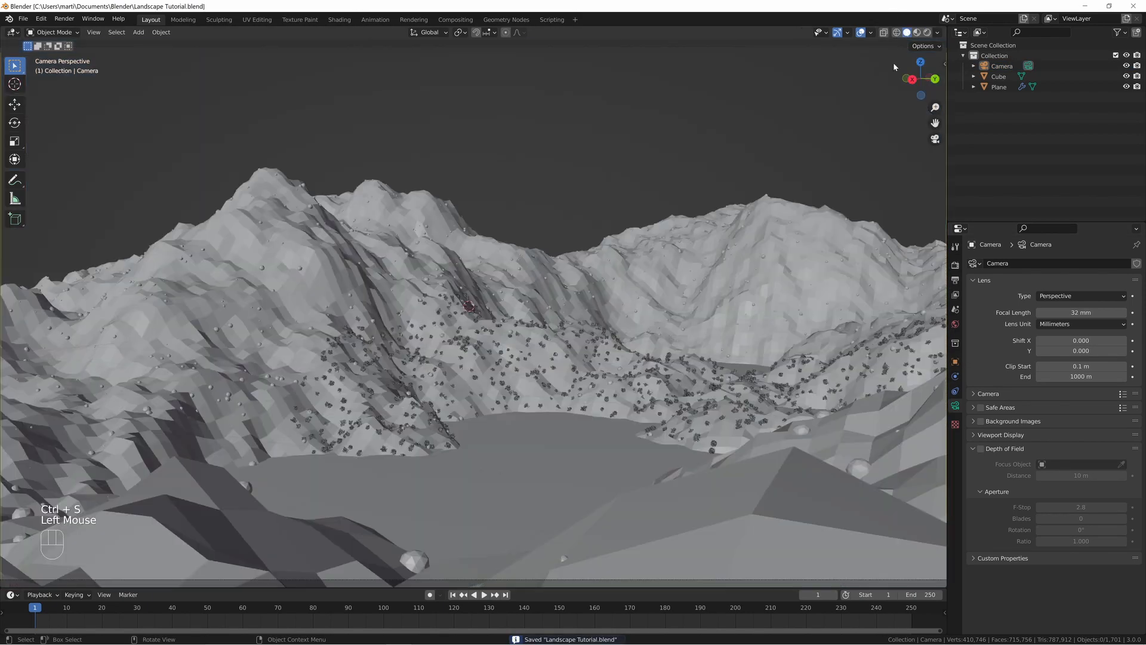
left_click(596, 337)
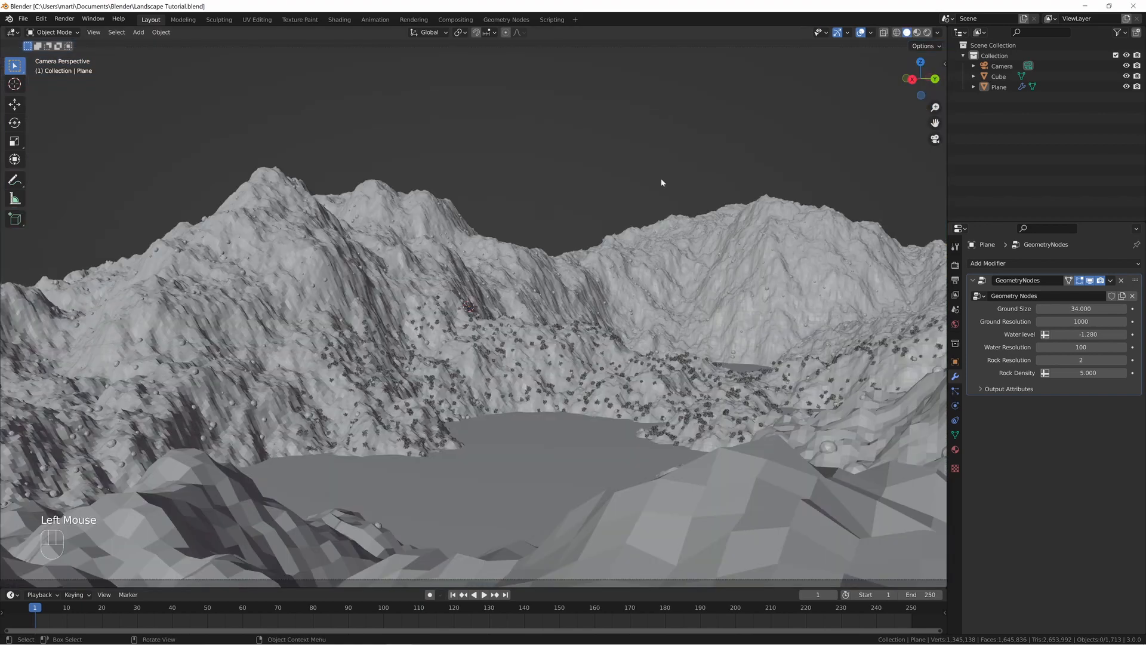
- Leave the camera view and add a mesh cube to the landscape scene
middle_click_drag(661, 178, 529, 242)
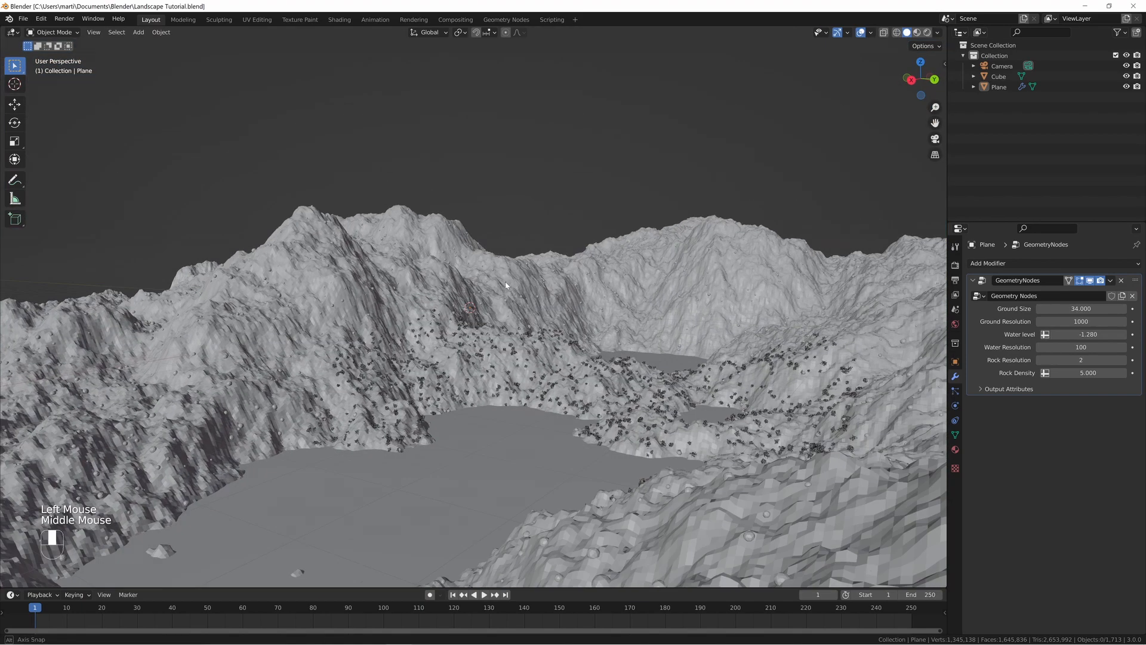
scroll(529, 242, "down", 3)
key("shift+a")
mouse_move(483, 84)
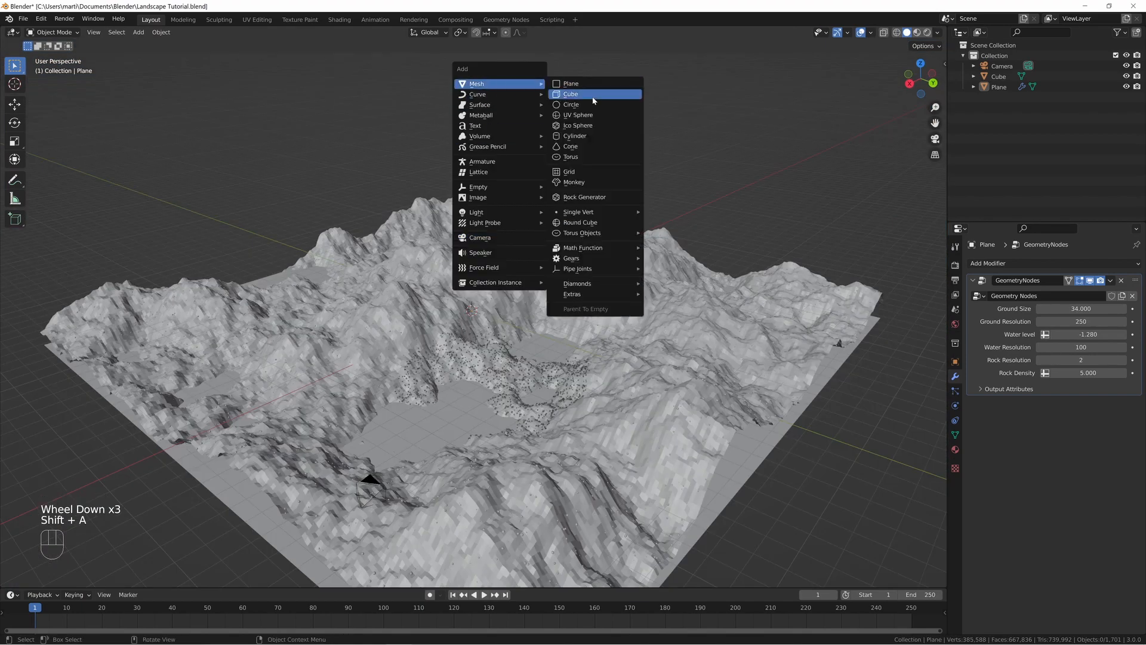
left_click(596, 98)
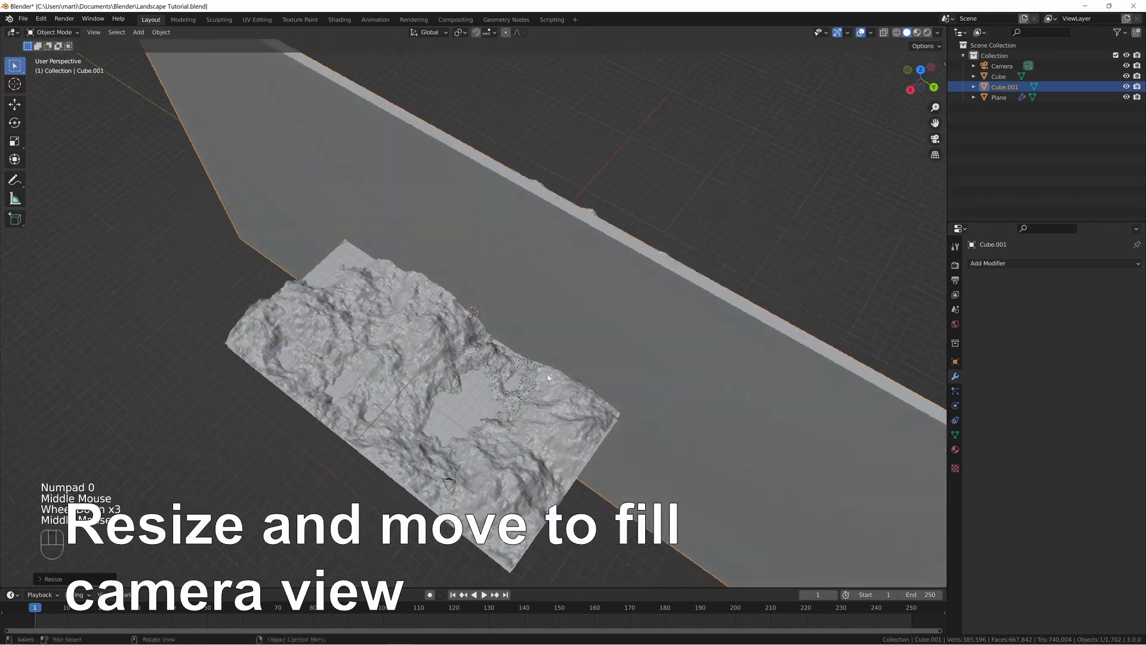
- Resize and move the new cube into a wide slab behind the mountains that fills the camera view's sky
scroll(683, 273, "down", 3)
key("KP_0")
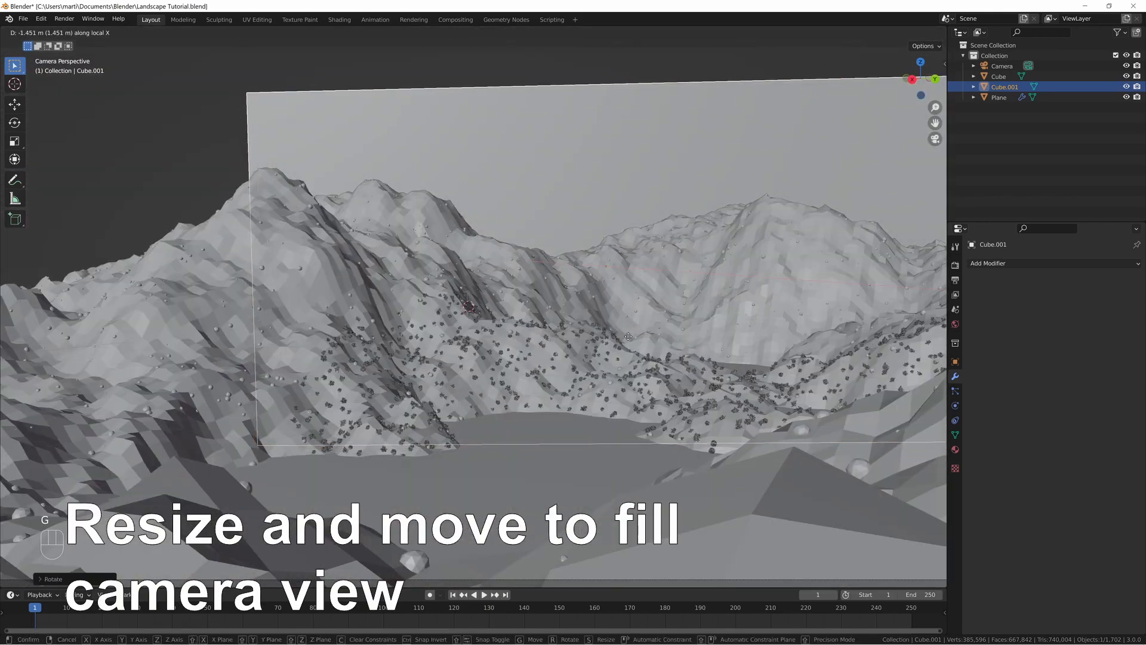
key("s")
left_click(203, 180)
scroll(203, 180, "down", 2)
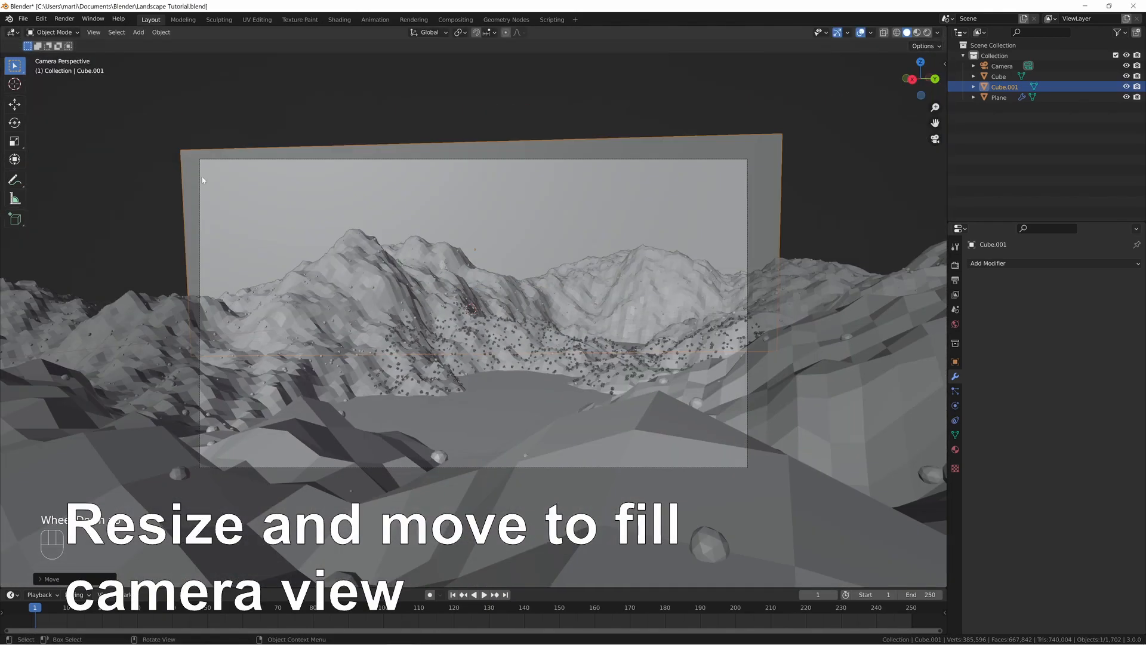
- Create a new material for the sky slab and name it Clouds
left_click(955, 449)
left_click(1015, 306)
left_click(1013, 306)
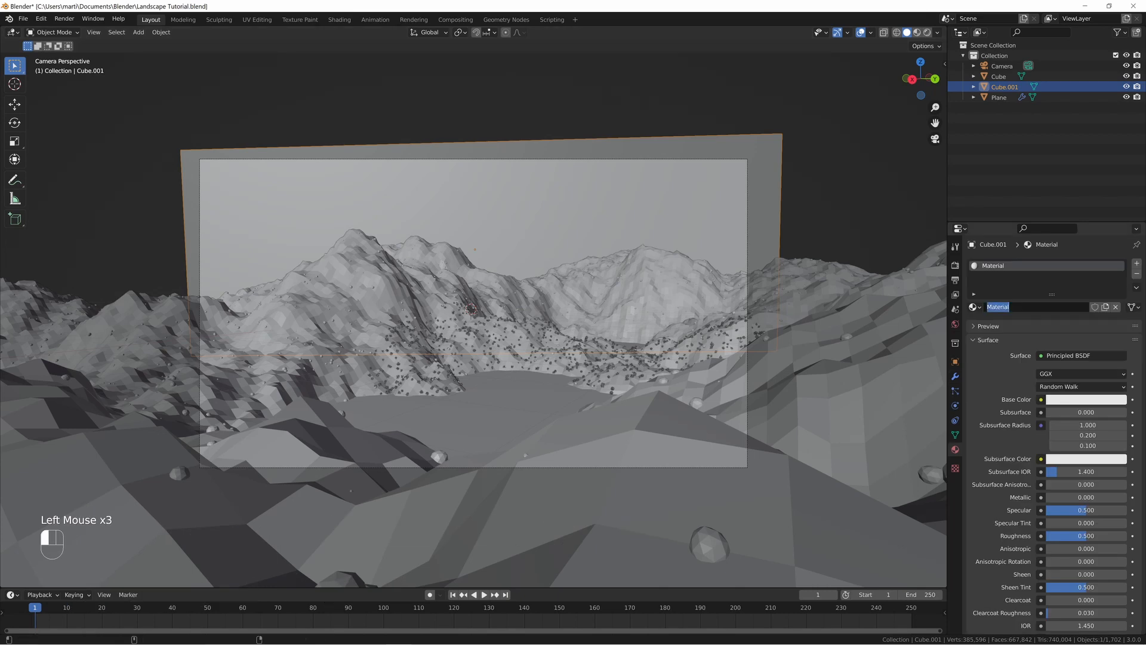
type("Clouds")
key("Return")
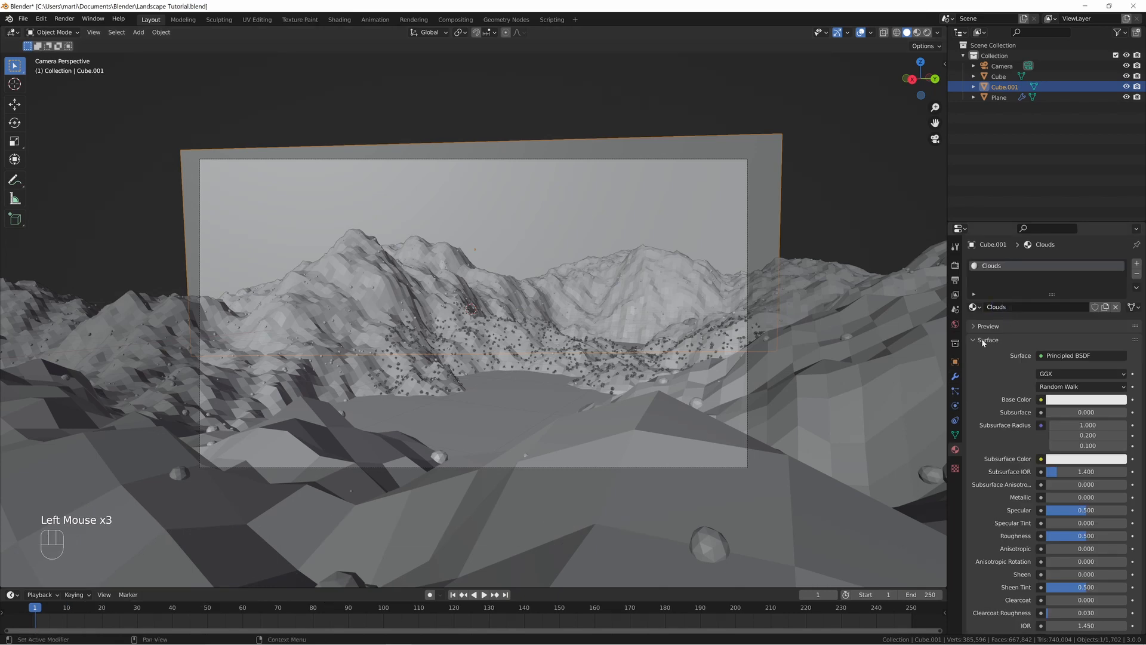
- Remove the Clouds material's surface shader and assign Principled Volume as its volume shader
left_click(1053, 354)
left_click(1072, 380)
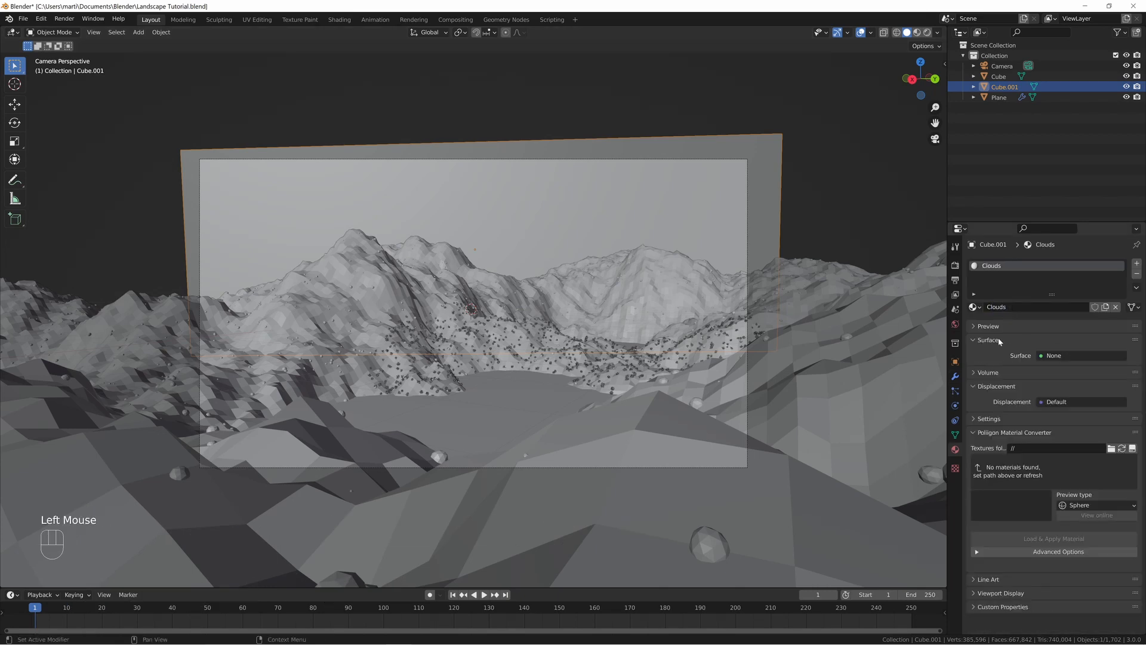
left_click(975, 341)
left_click(978, 354)
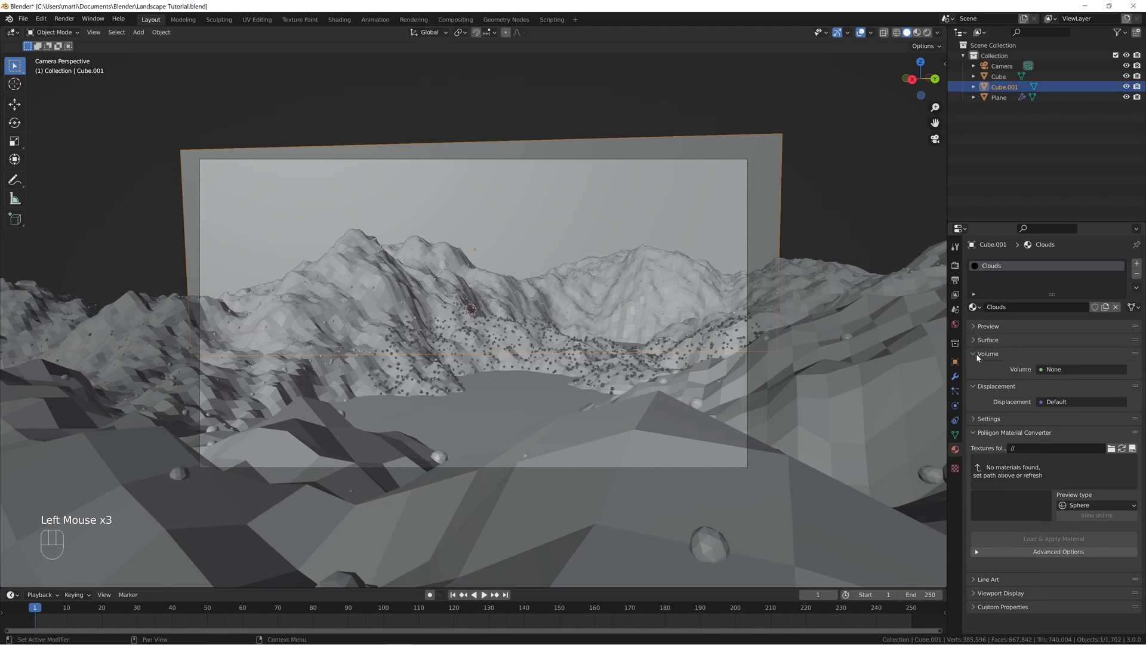
left_click(1060, 371)
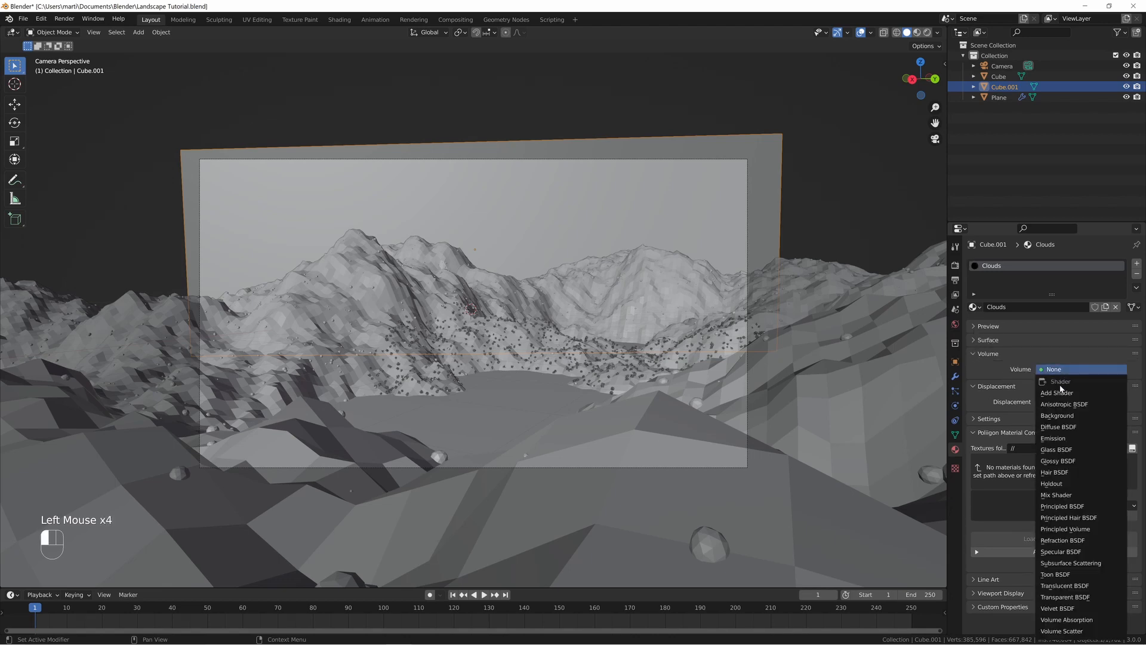
left_click(1066, 529)
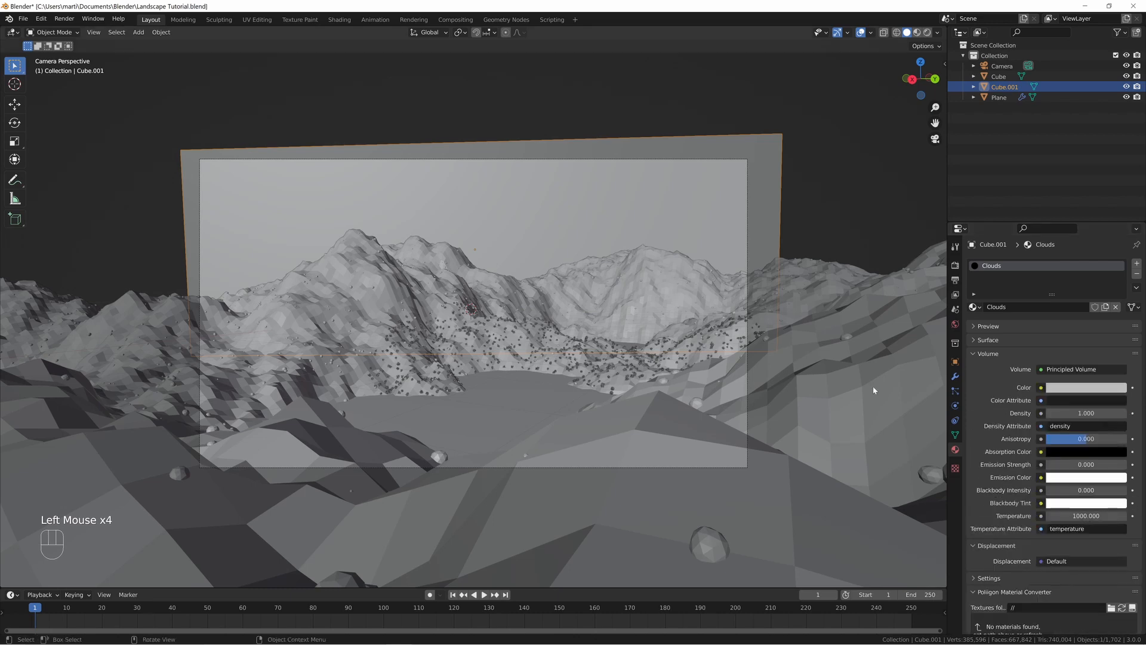
- Hide the terrain plane and the small cube, and rename that cube as Shrub Domain
left_click(861, 325)
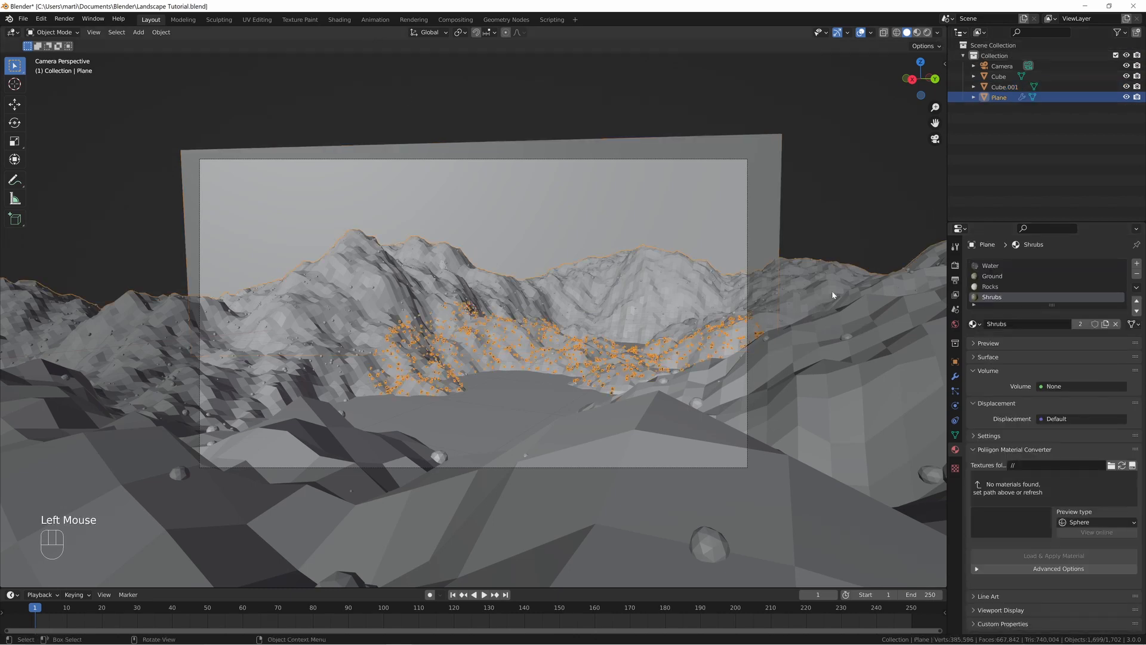
key("h")
left_click(537, 435)
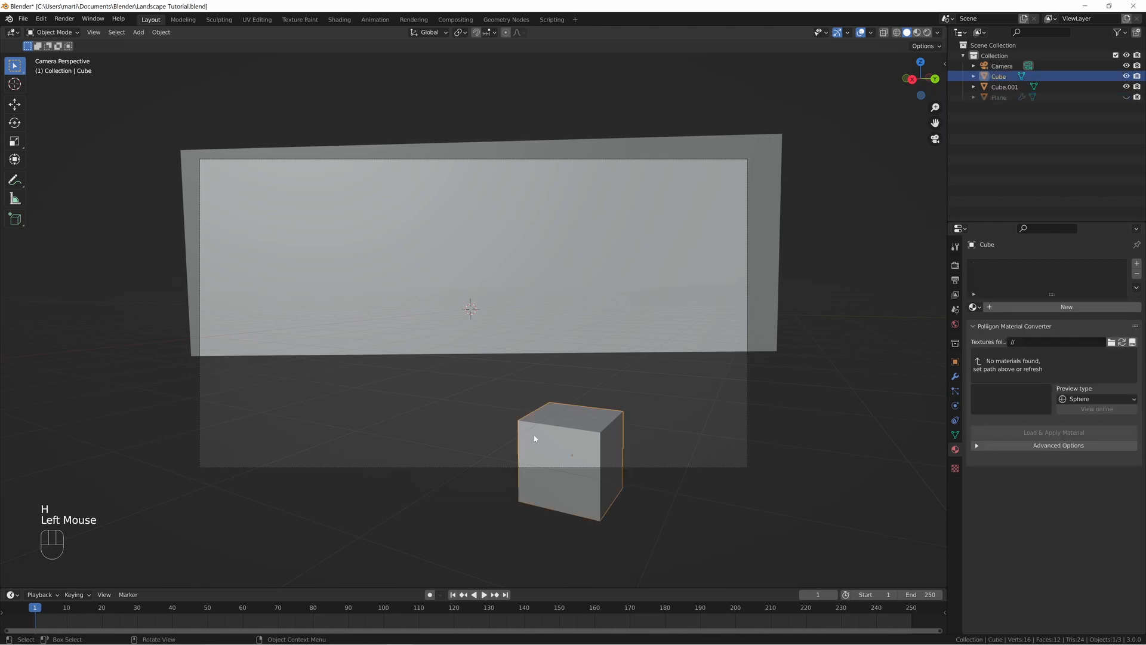
key("h")
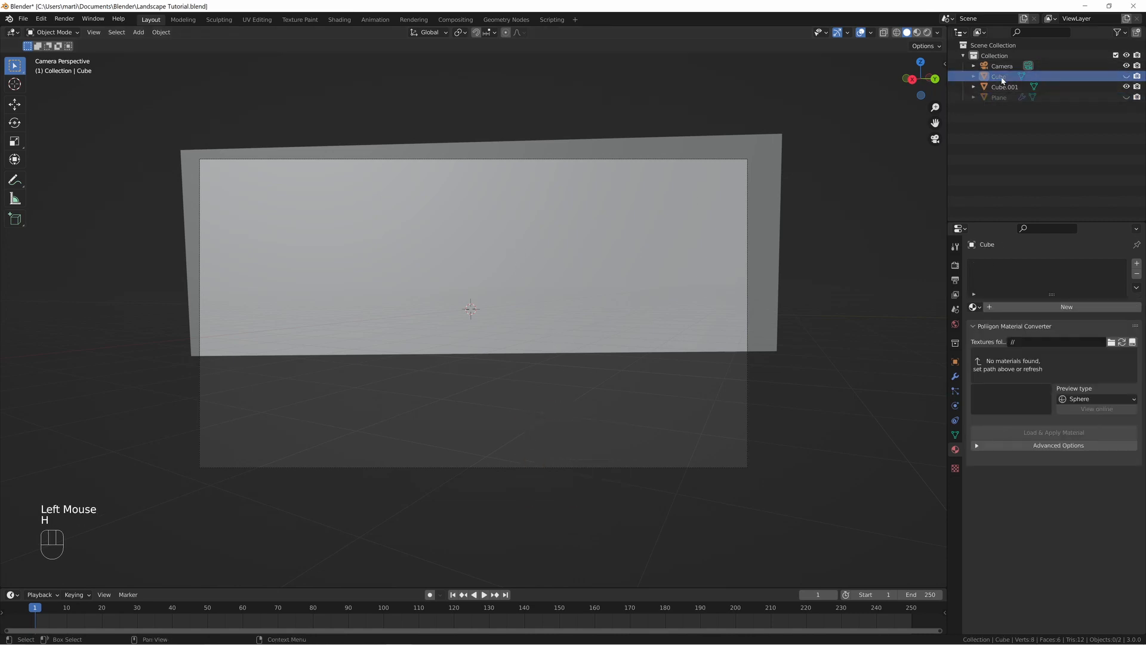
double_click(998, 77)
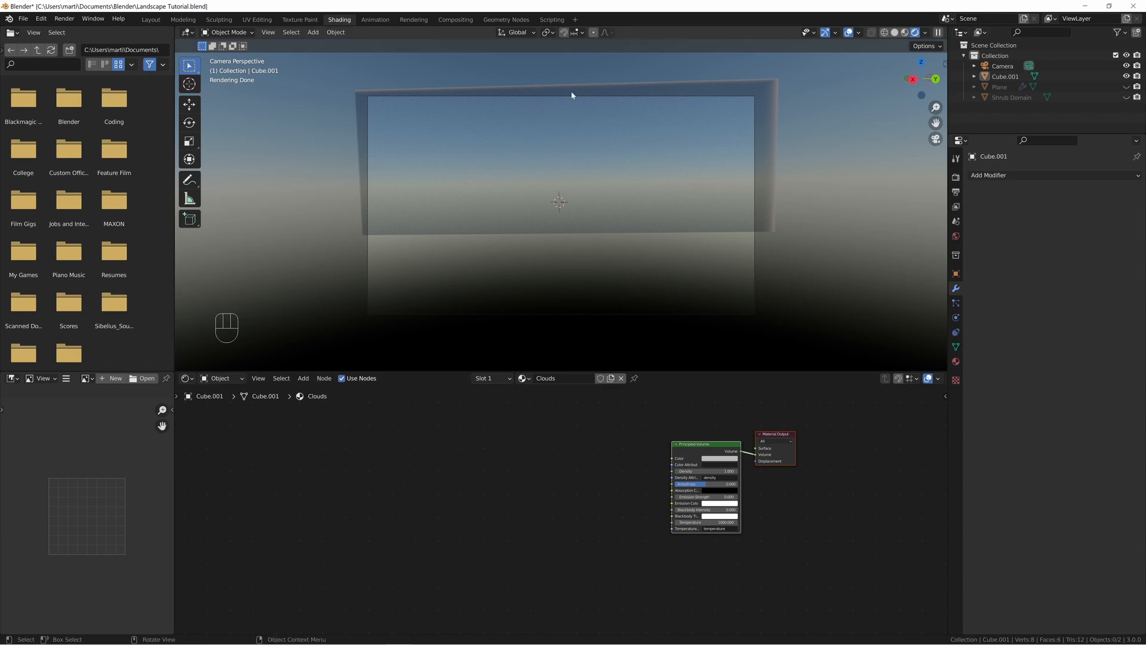
- Add a Noise Texture with Mapping and Texture Coordinate nodes to the Clouds material and preview its Fac output
scroll(503, 224, "up", 2)
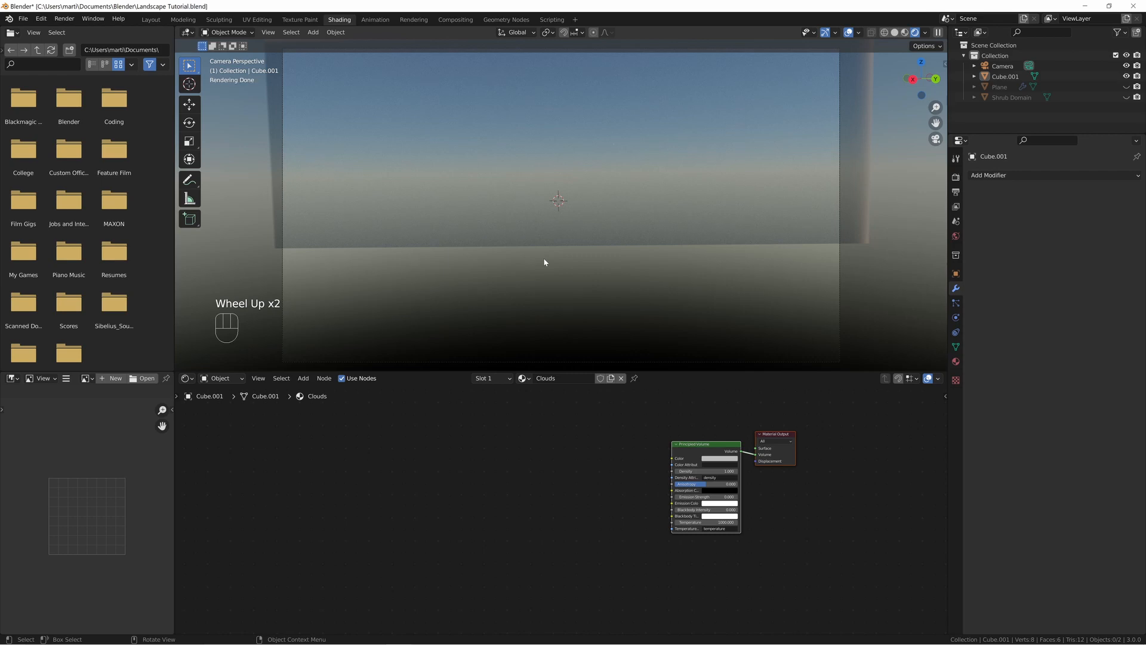
key("shift+a")
type("noise")
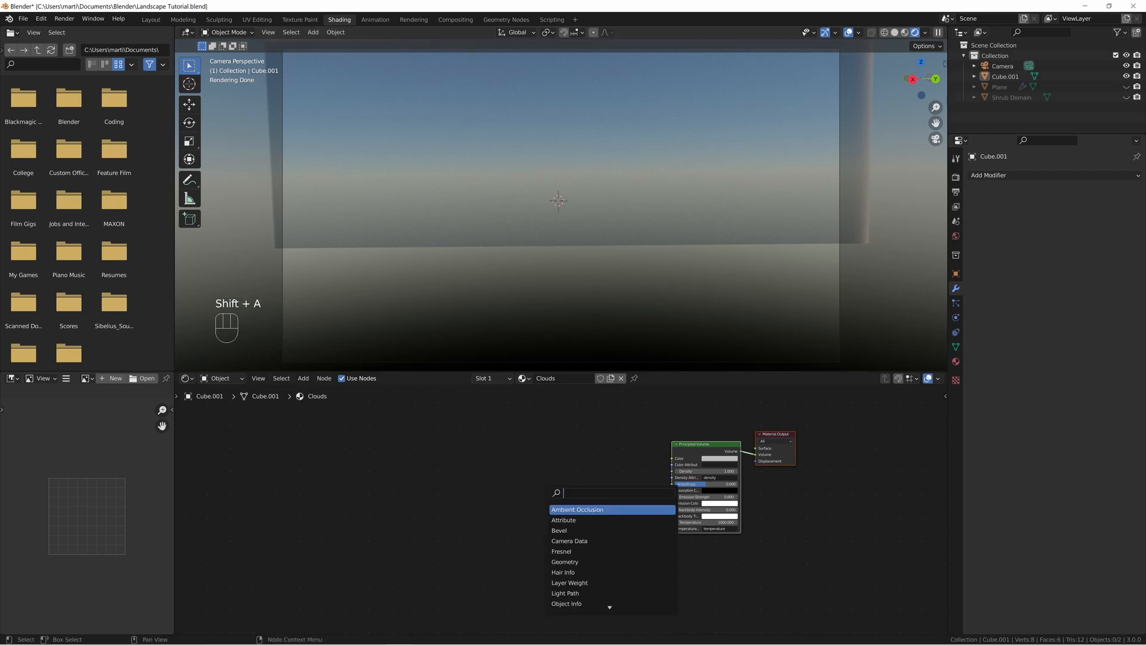
key("Down")
key("Return")
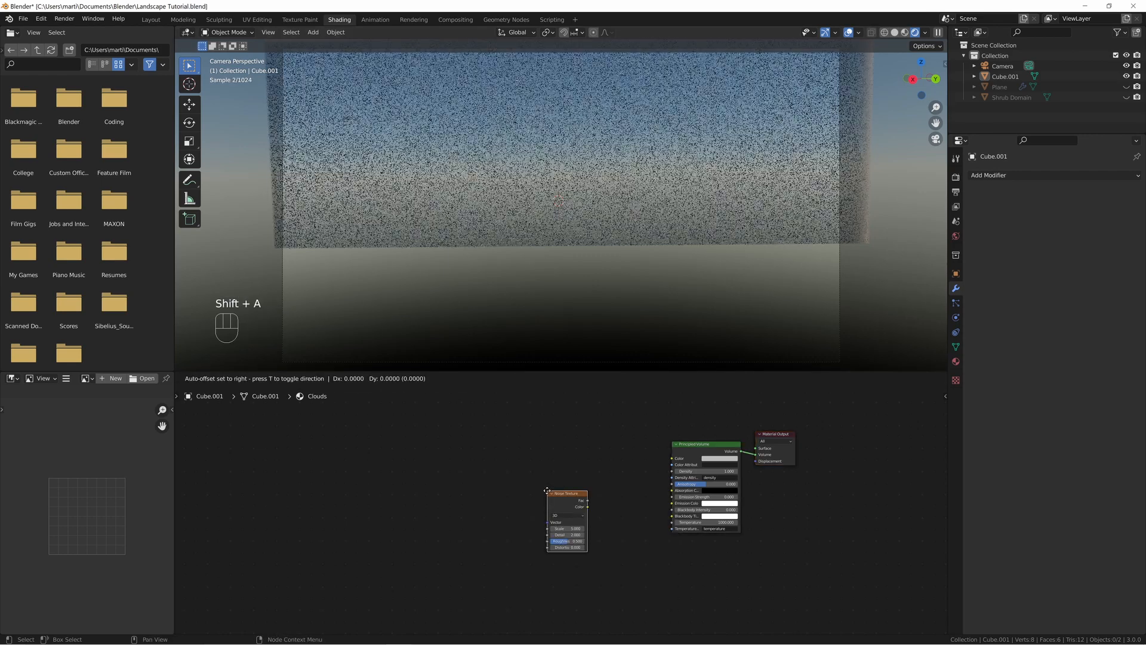
left_click(506, 479)
key("ctrl+t")
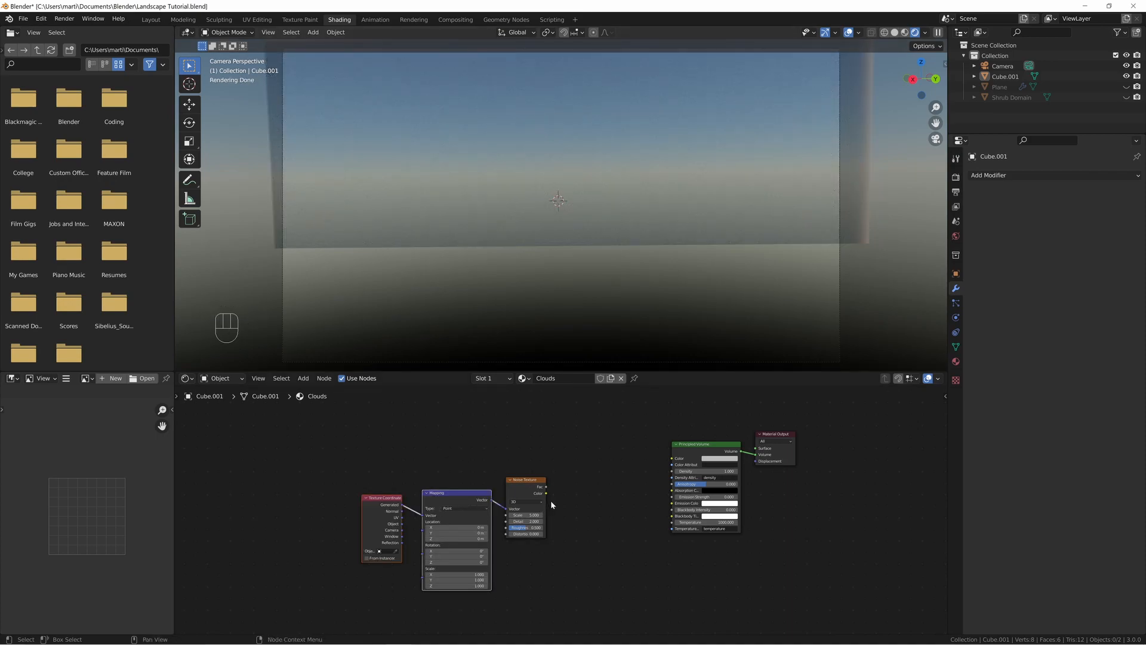
scroll(551, 504, "up", 3)
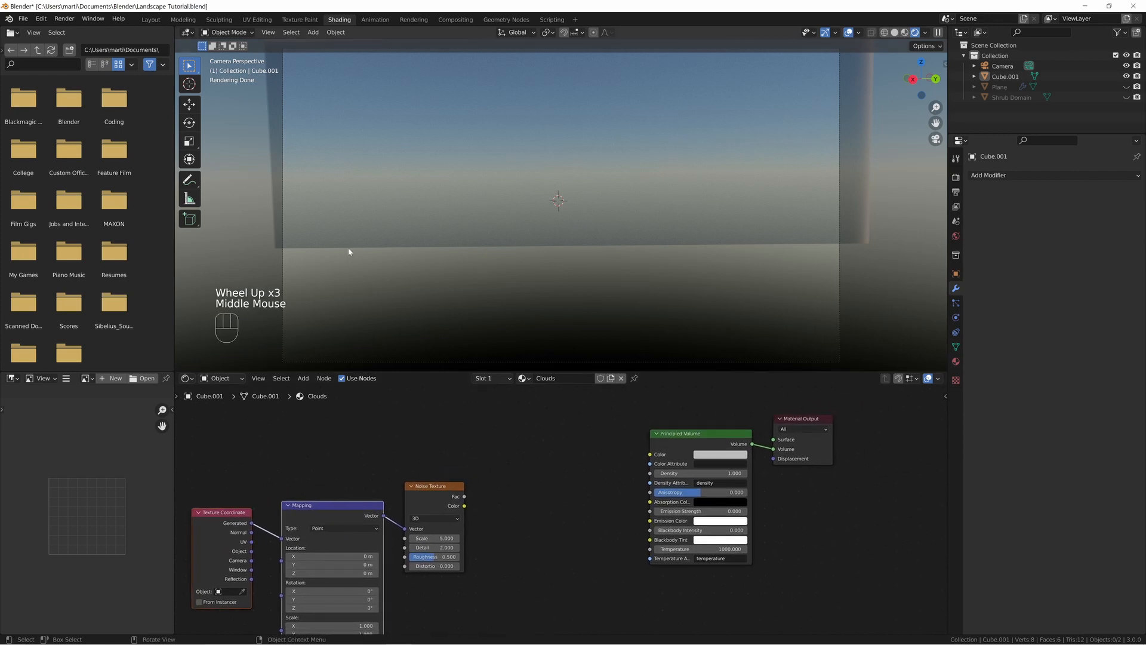
left_click(454, 497, "ctrl+shift")
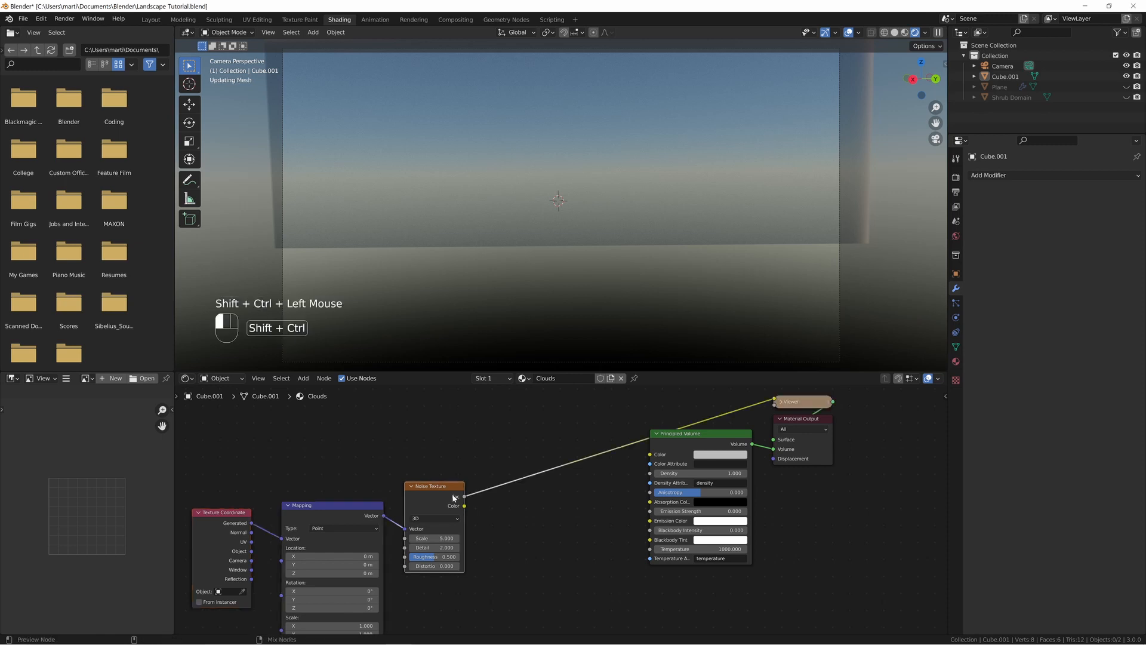
- Add a ColorRamp node after the Noise Texture in the Clouds material
middle_click_drag(476, 248, 478, 239)
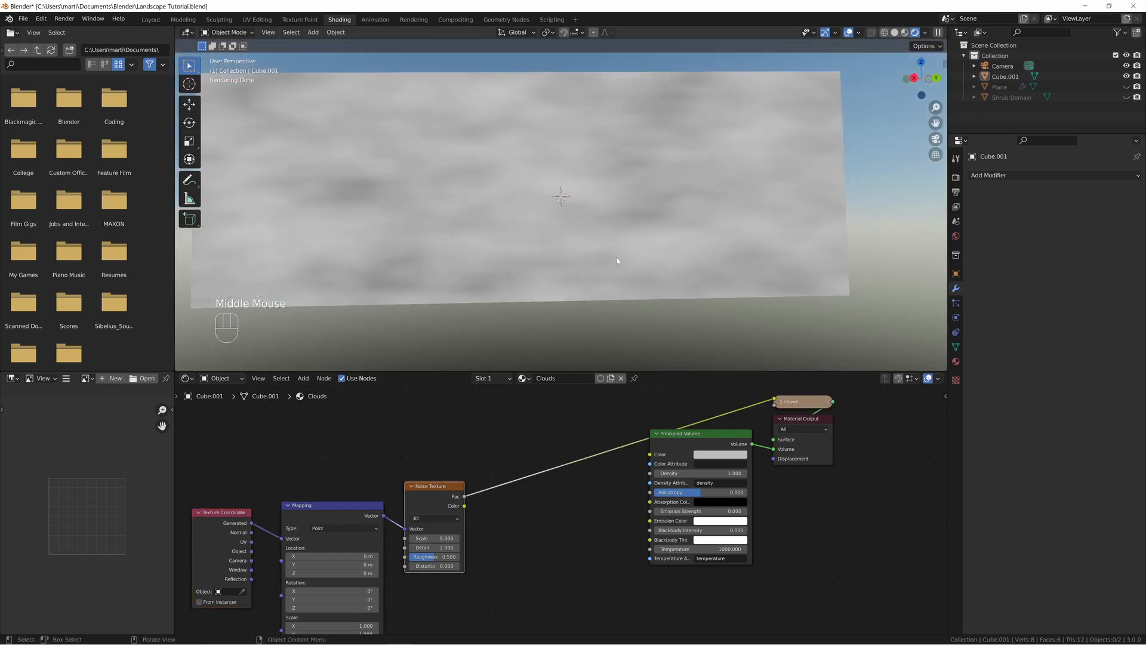
key("shift+a")
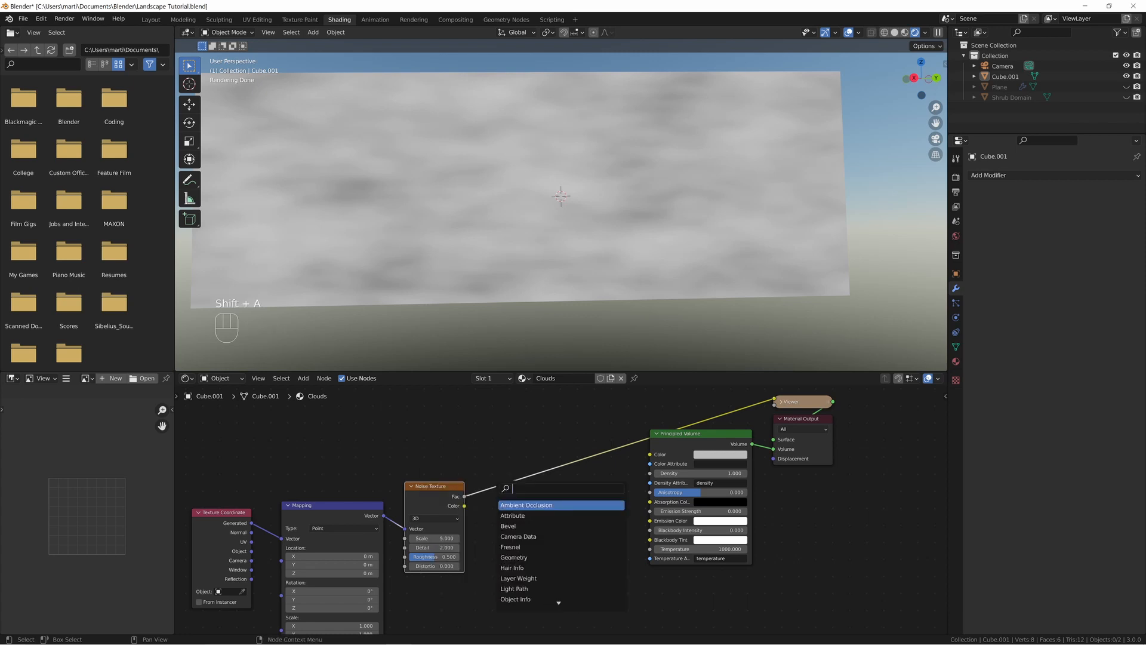
type("c")
key("BackSpace")
type("col")
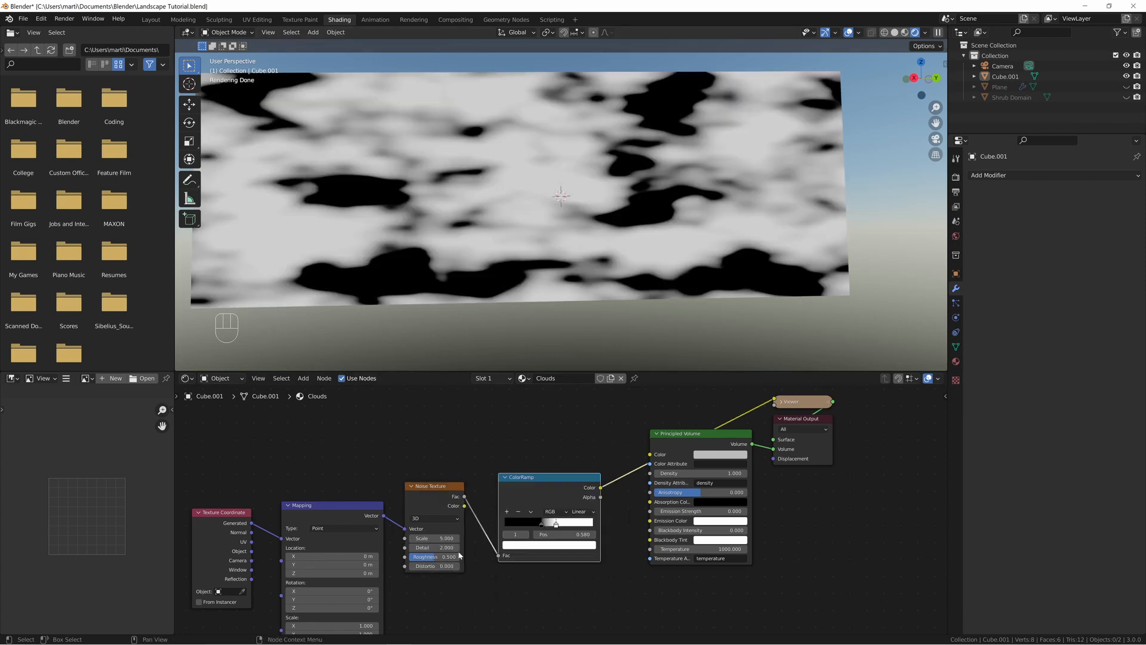
- Set the Noise Texture's Detail to 5.3 and Roughness to 0.652, and the Mapping node's Y scale to 0.71
mouse_move(429, 548)
left_mouse_down()
mouse_move(484, 548)
mouse_move(442, 547)
mouse_move(450, 556)
left_mouse_up()
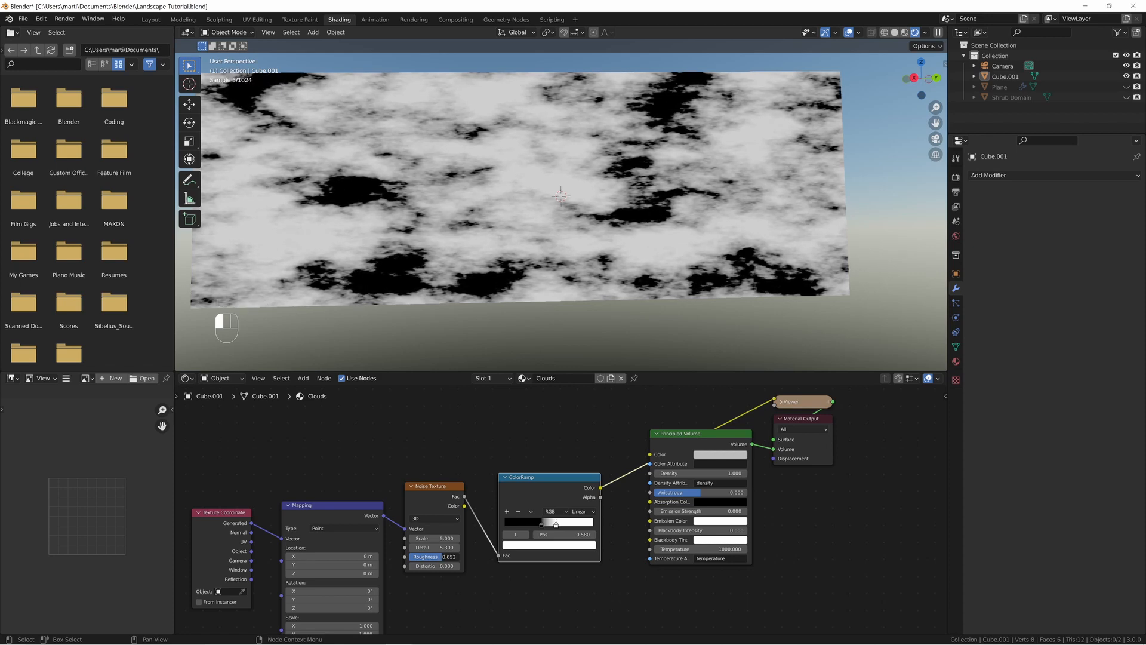
middle_click_drag(325, 453, 345, 392)
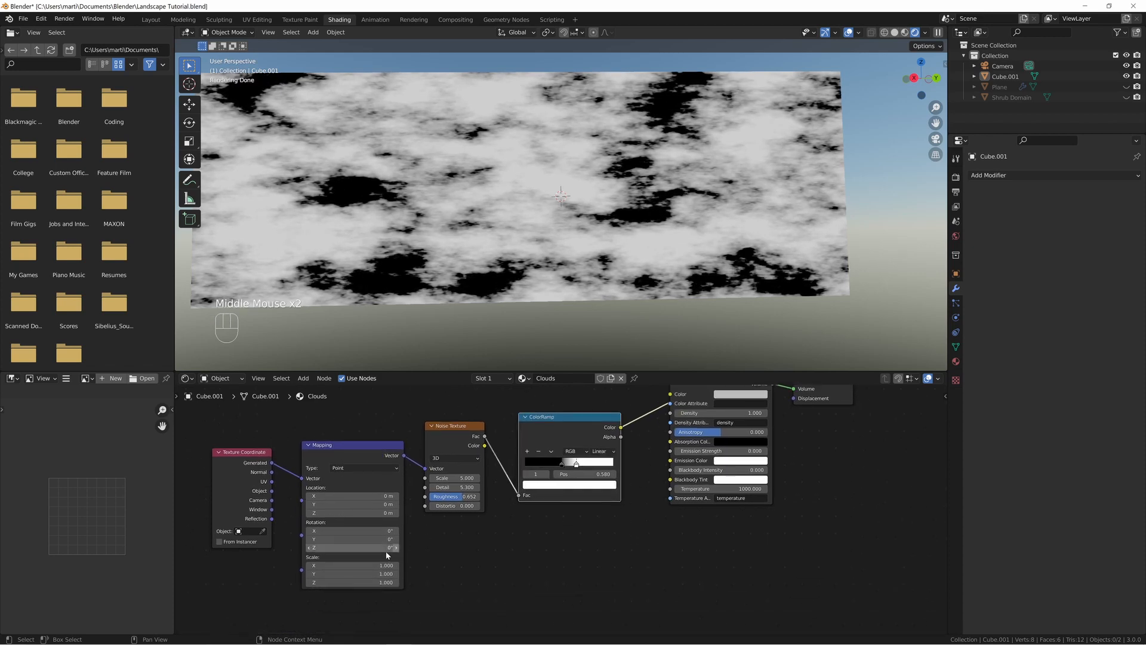
mouse_move(352, 574)
left_mouse_down()
mouse_move(374, 574)
mouse_move(336, 572)
mouse_move(350, 569)
left_mouse_up()
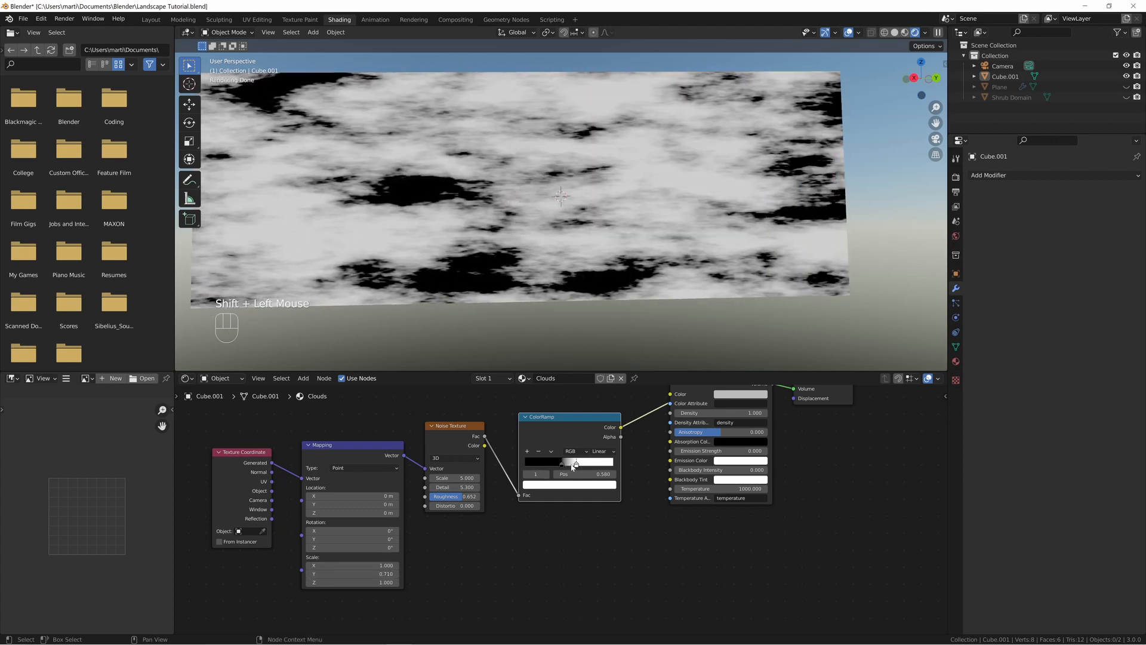
- Adjust the ColorRamp stops, placing the black one at 0.456, and set the Noise Texture's Scale to 5.51
left_click_drag(562, 465, 565, 465)
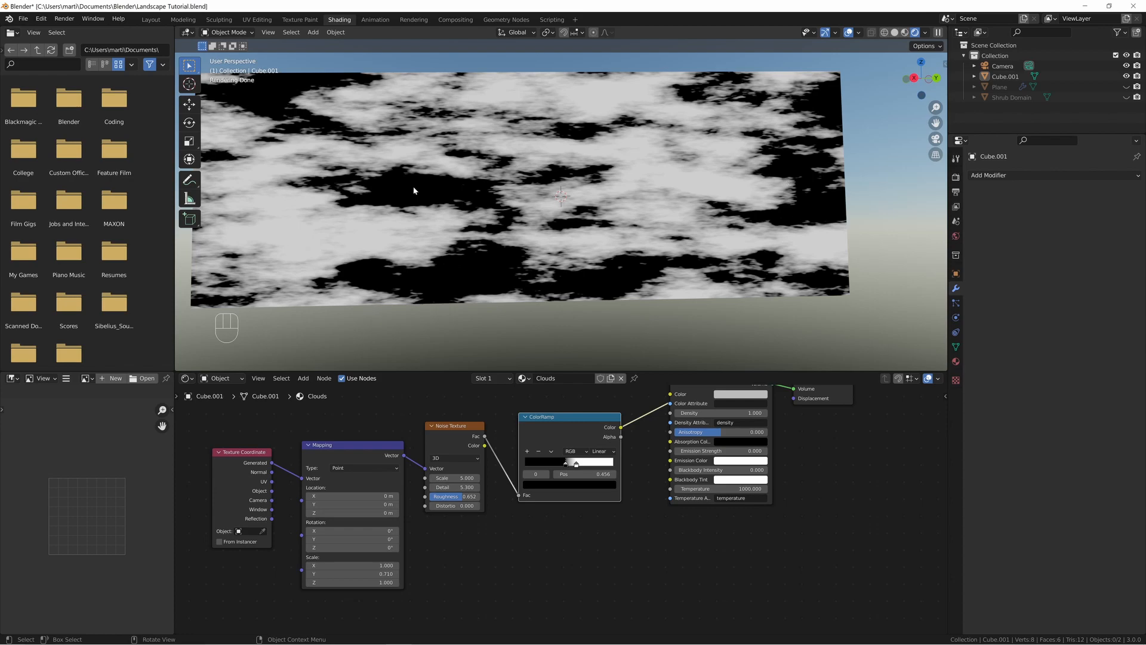
left_click_drag(454, 478, 485, 477, "shift")
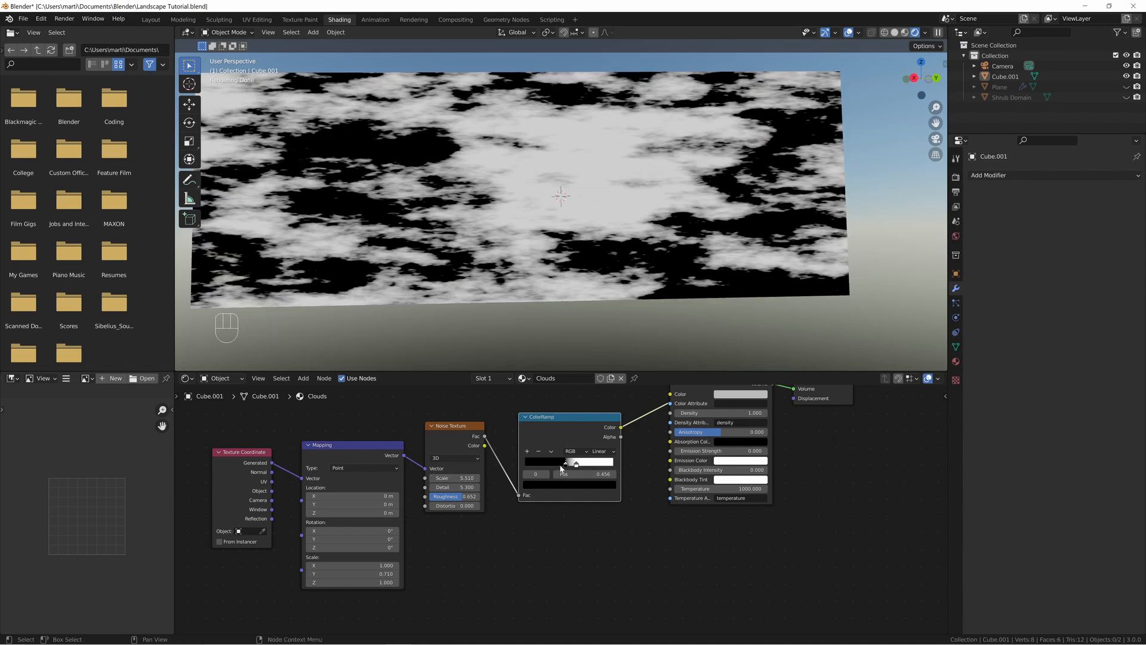
left_click_drag(577, 465, 574, 468)
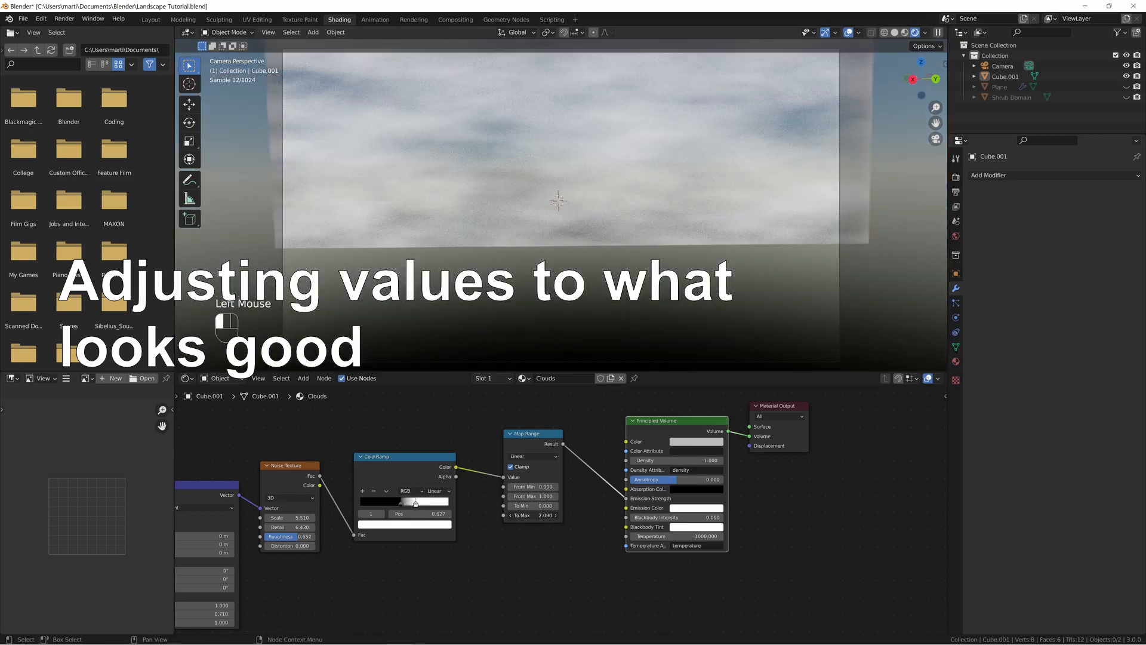
- Refine the clouds with Mapping Y scale 0.6, noise Roughness 0.635, the ramp's black stop at 0.591 and Map Range To Max 3.89
left_click(412, 505)
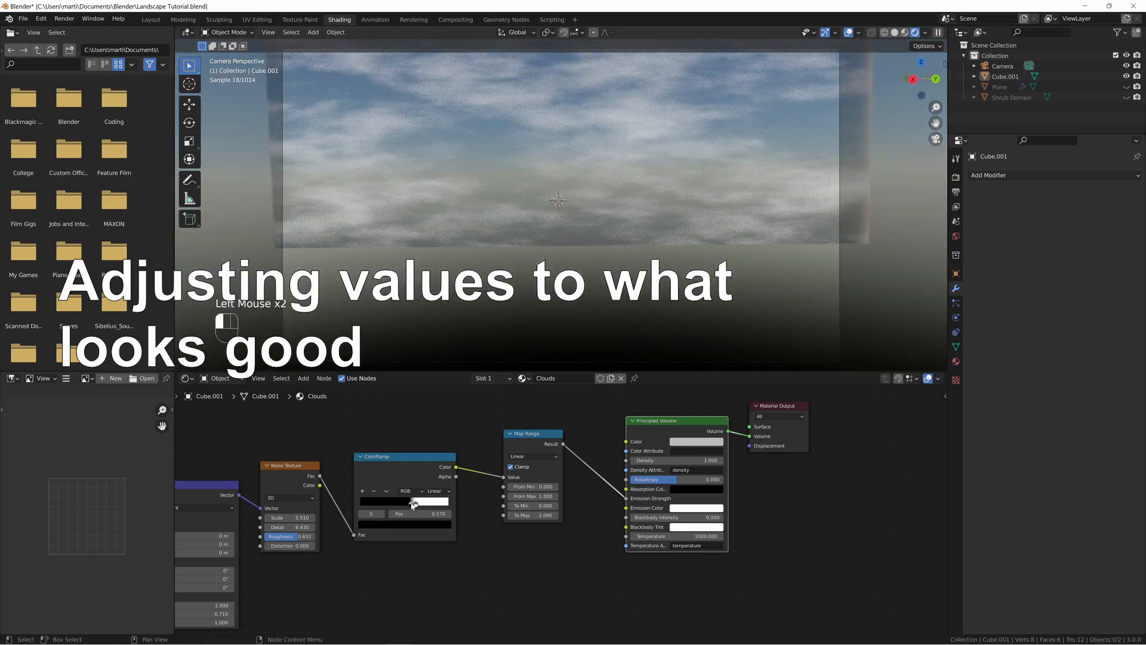
middle_click_drag(412, 505, 501, 465)
left_click_drag(281, 574, 274, 574, "shift")
left_click_drag(396, 497, 388, 496, "shift")
left_click_drag(502, 464, 504, 464)
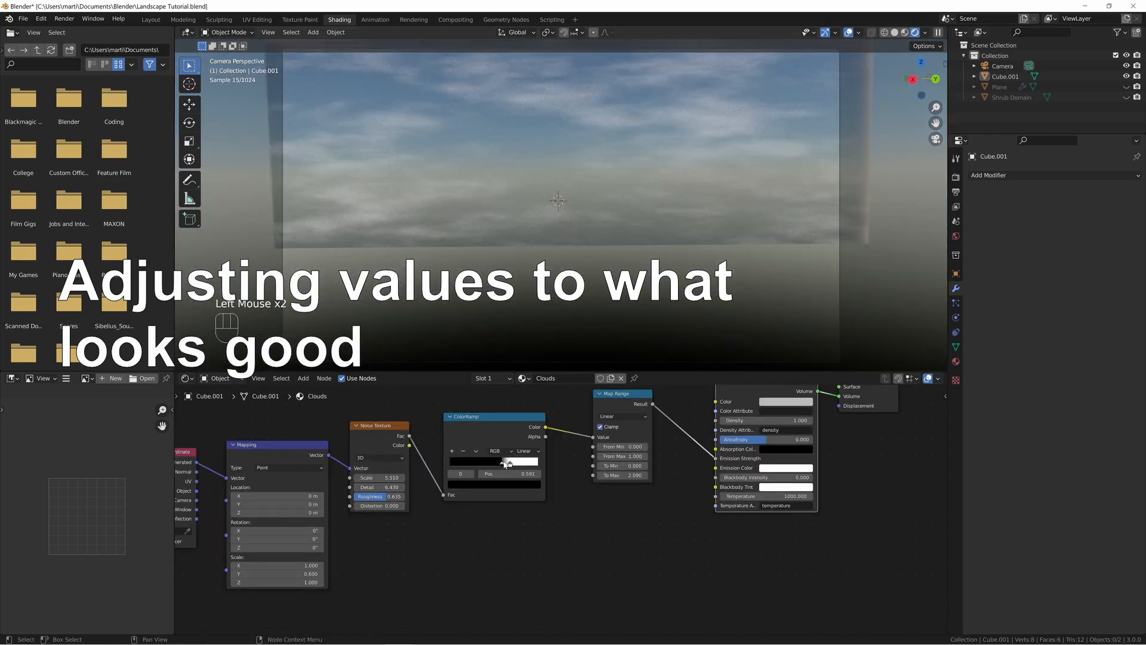
left_click_drag(623, 476, 631, 476)
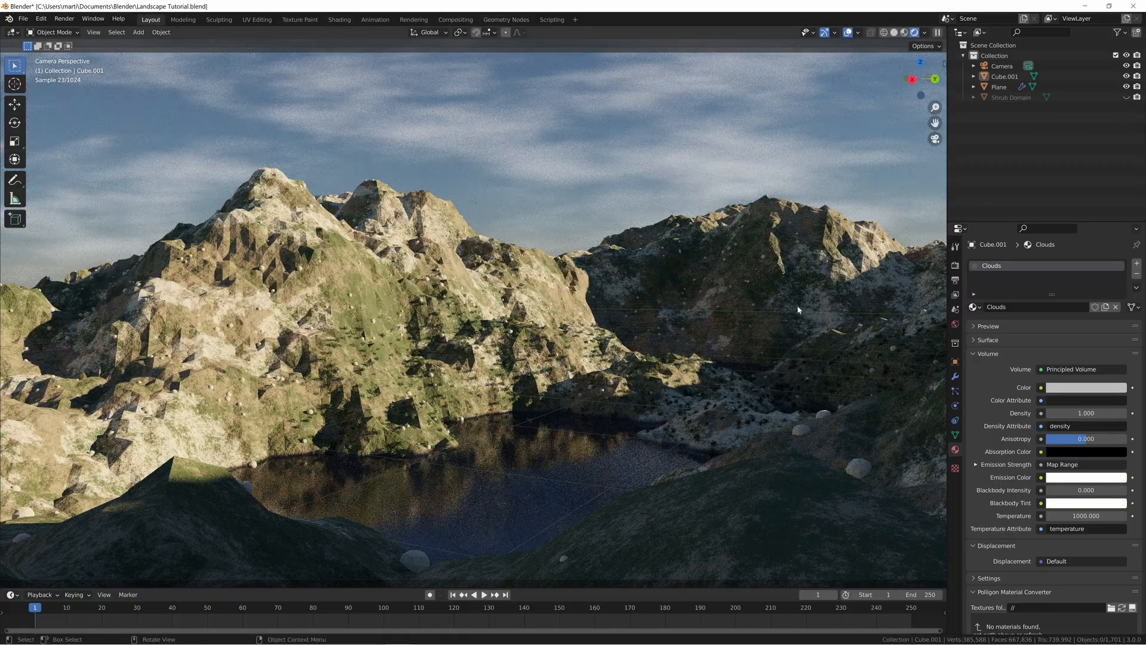
- Set the Density of the Clouds material's Principled Volume to 0
double_click(1075, 414)
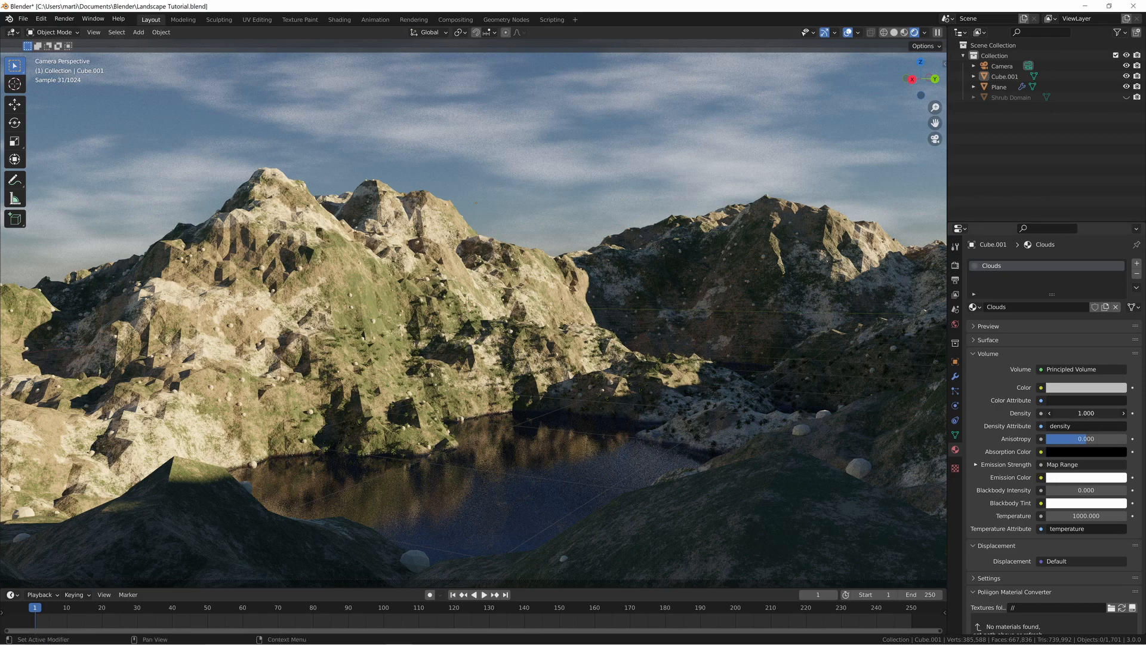
type("0")
key("Return")
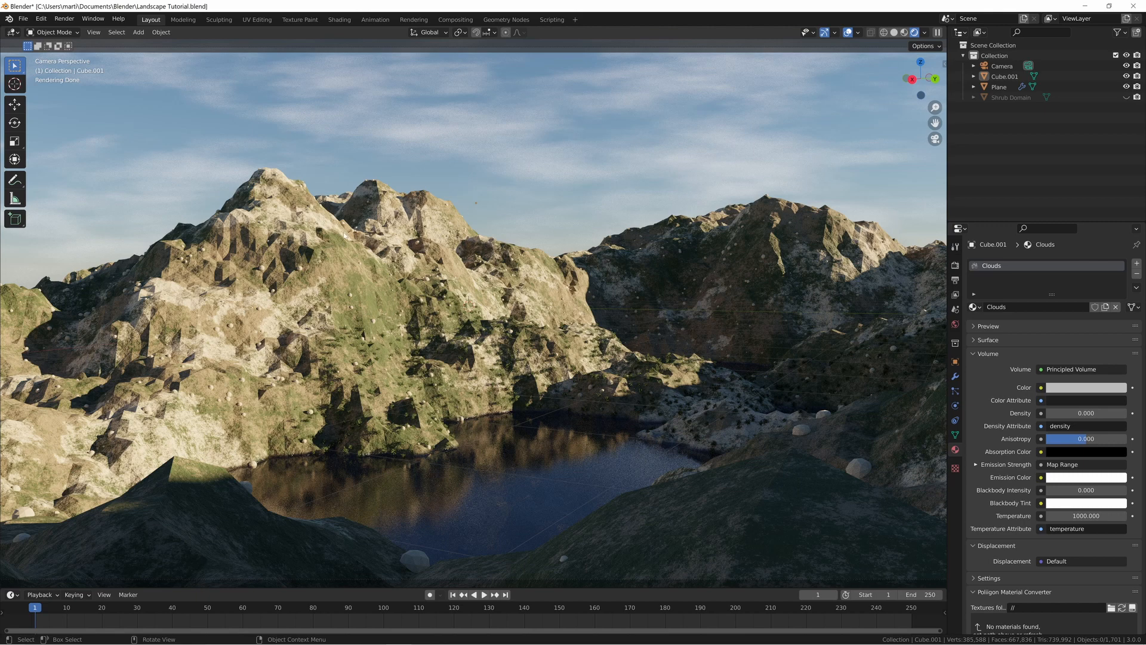
- Duplicate the cloud slab and place the copy horizontally over the terrain
middle_click_drag(430, 263, 440, 276)
scroll(441, 275, "down", 7)
left_click(441, 197)
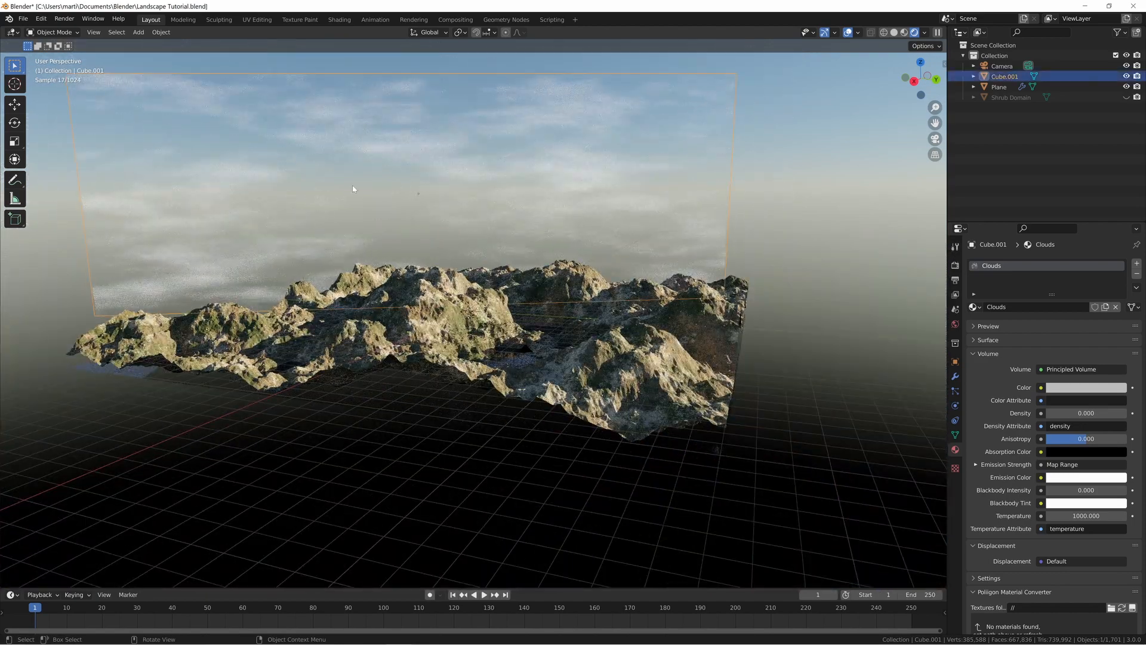
key("shift+d")
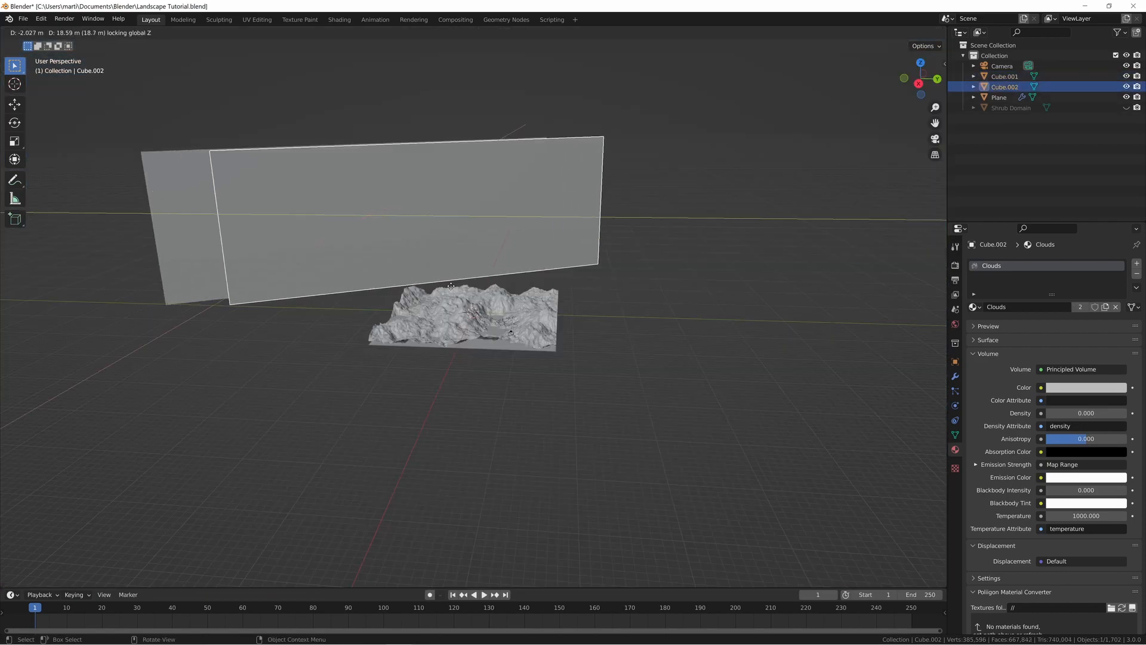
left_click(656, 327)
- From the top view, move the duplicated cloud slab away from the terrain and rotate it to stand on the sun's side
key("KP_7")
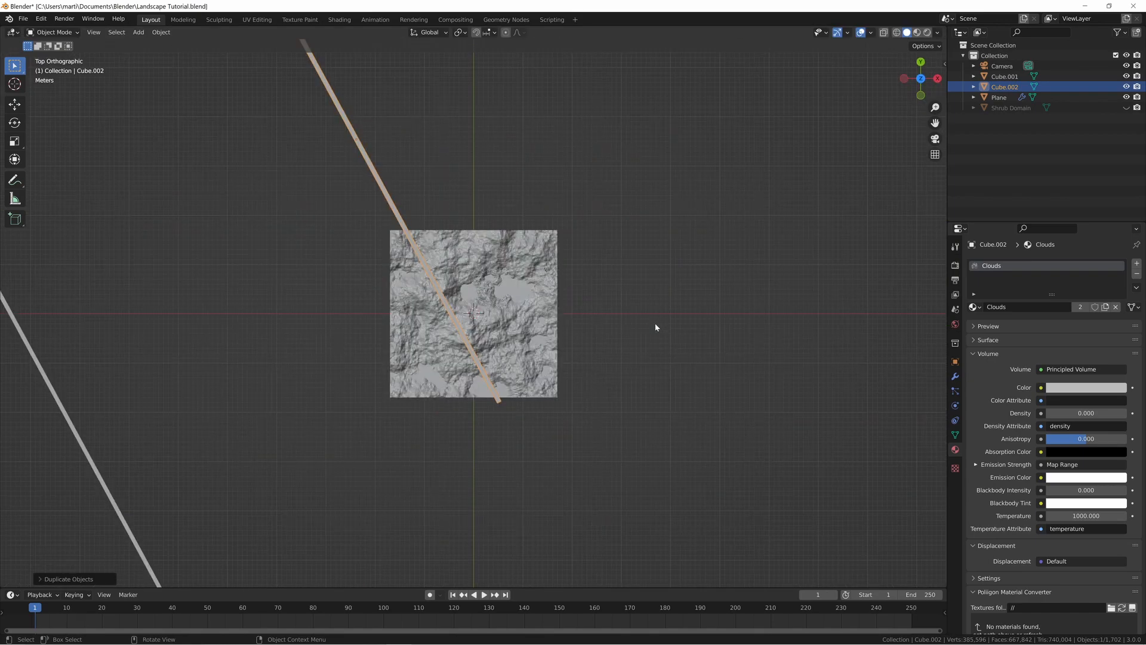
scroll(655, 324, "down", 4)
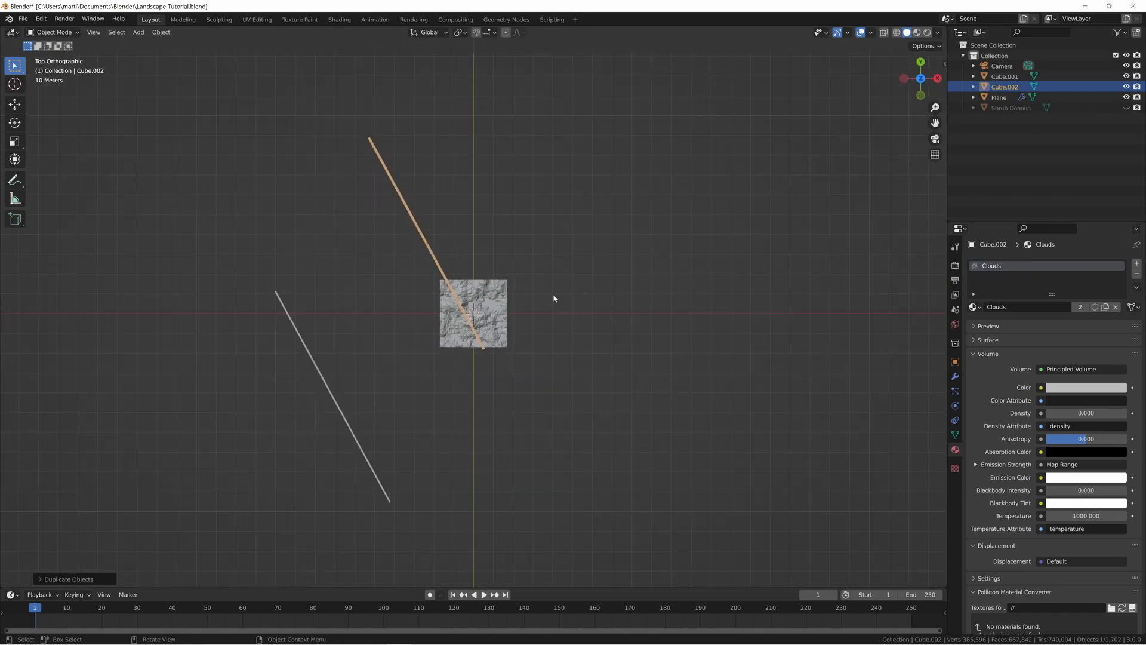
key("g")
left_click(552, 239)
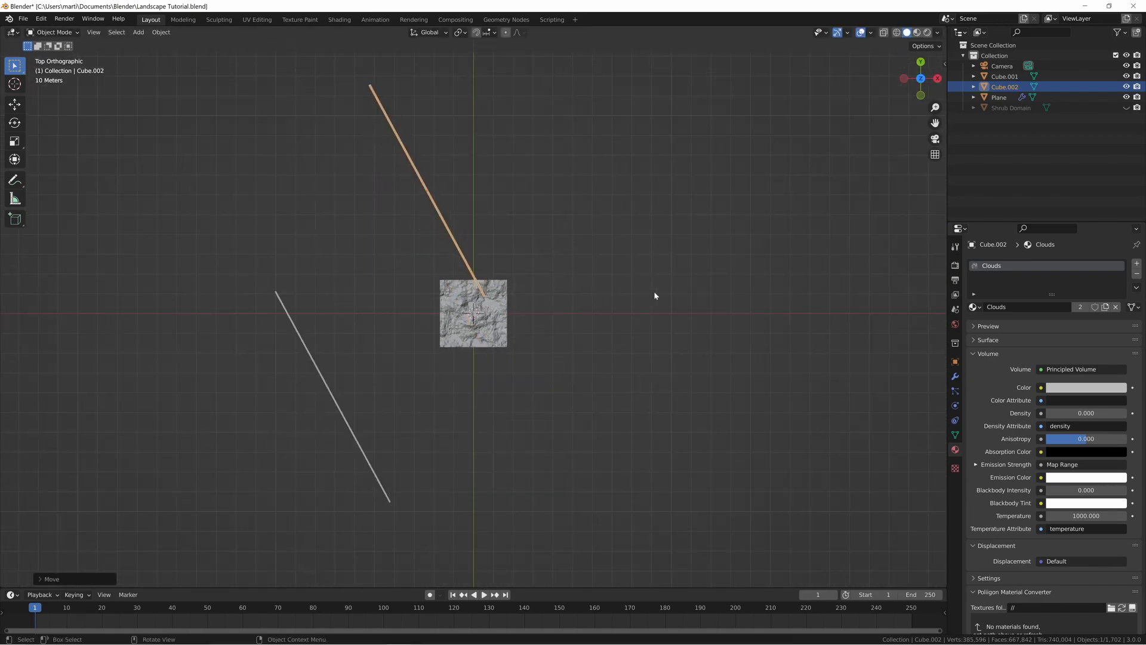
key("r")
left_click(588, 316)
middle_click_drag(586, 325, 556, 266)
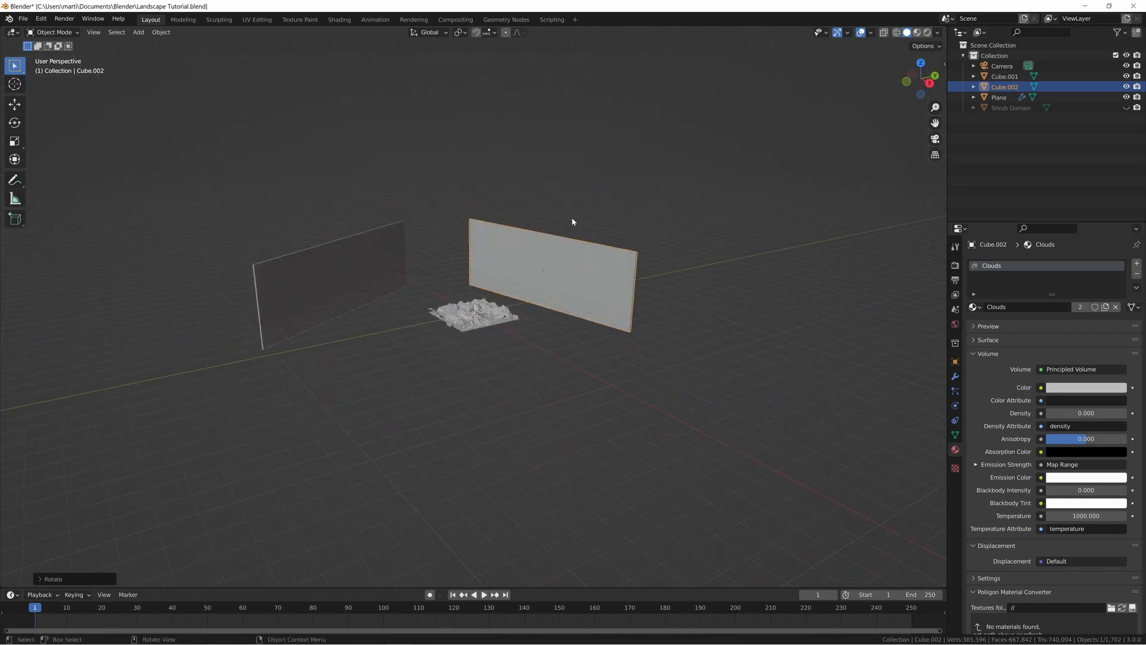
mouse_move(497, 319)
middle_mouse_down()
mouse_move(507, 322)
mouse_move(490, 307)
middle_mouse_up()
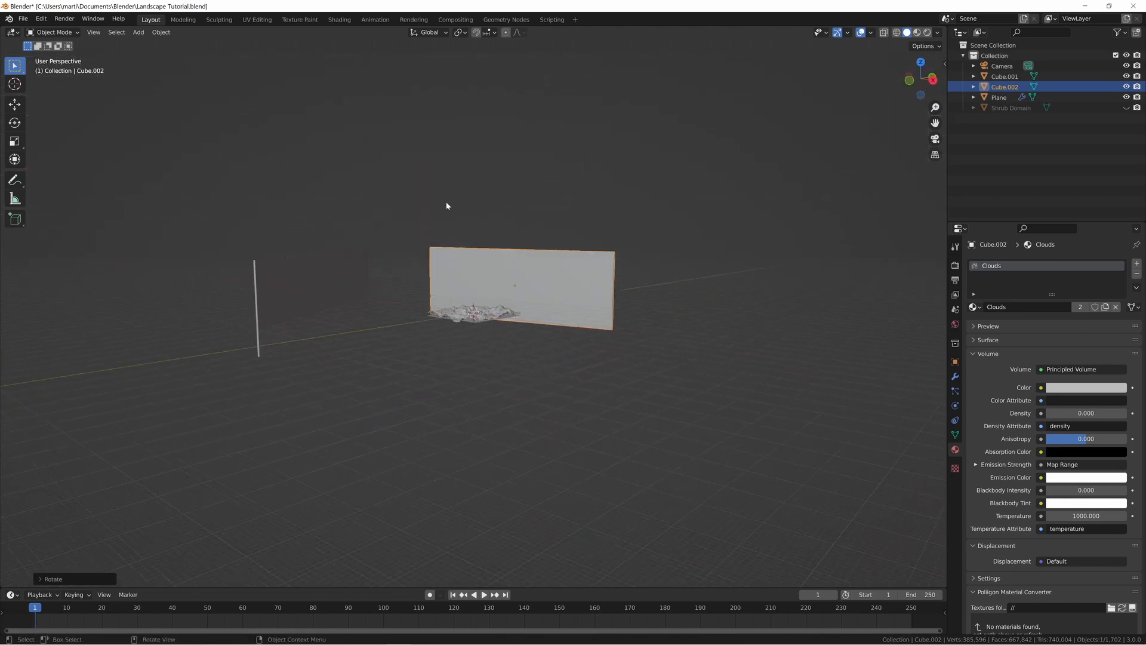
- In rendered view, raise the duplicated cloud slab along Z so its clouds sit in front of the sun
left_click(929, 33)
middle_click_drag(589, 350, 442, 383)
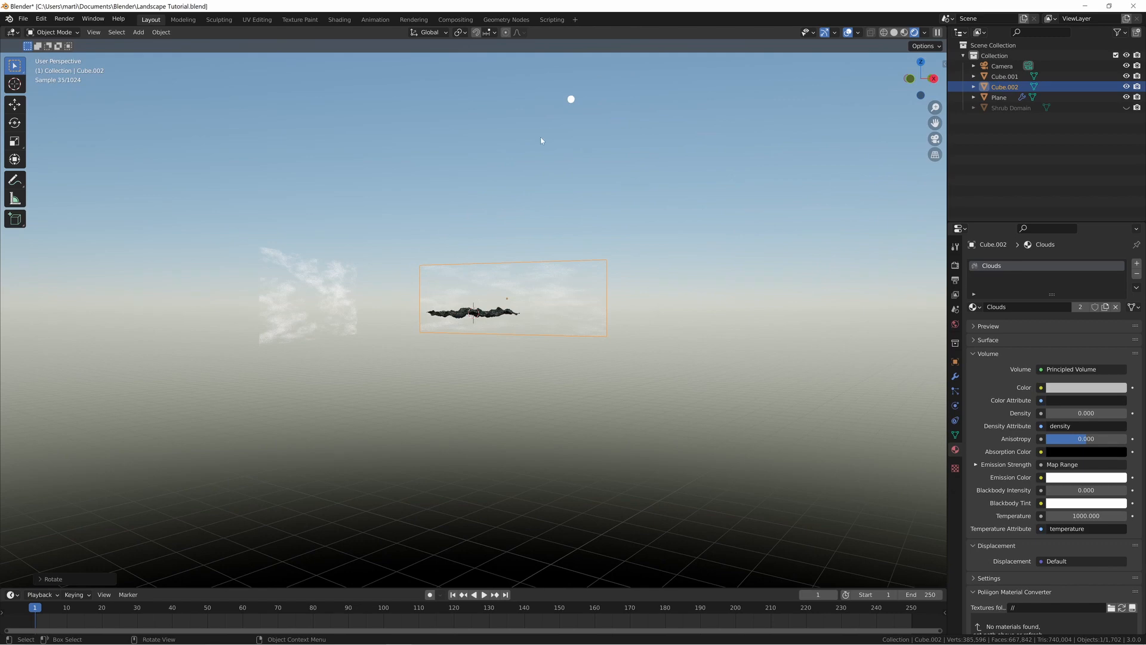
middle_click_drag(541, 140, 807, 265)
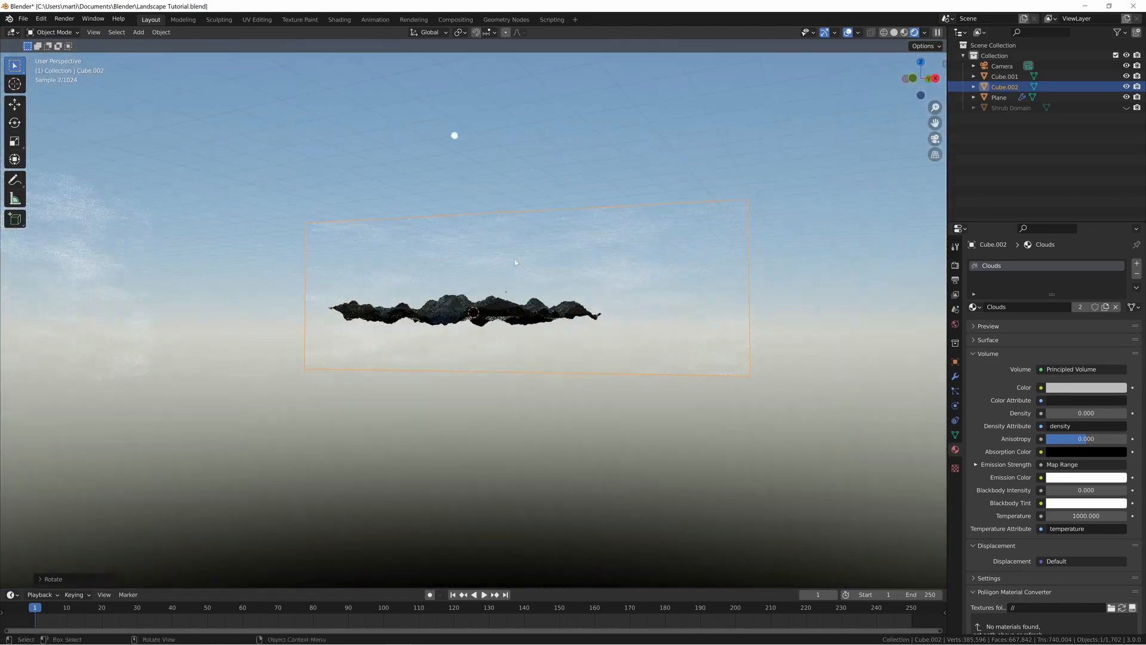
middle_click_drag(515, 306, 507, 307)
scroll(507, 307, "up", 2)
scroll(508, 311, "up", 2)
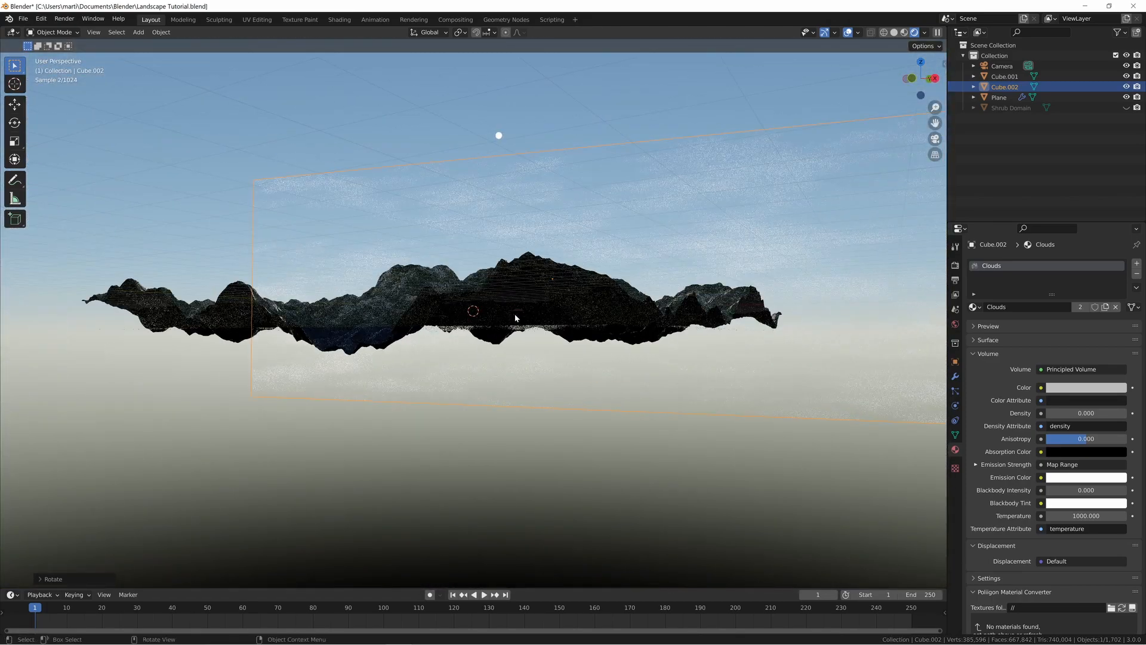
key("g")
key("z")
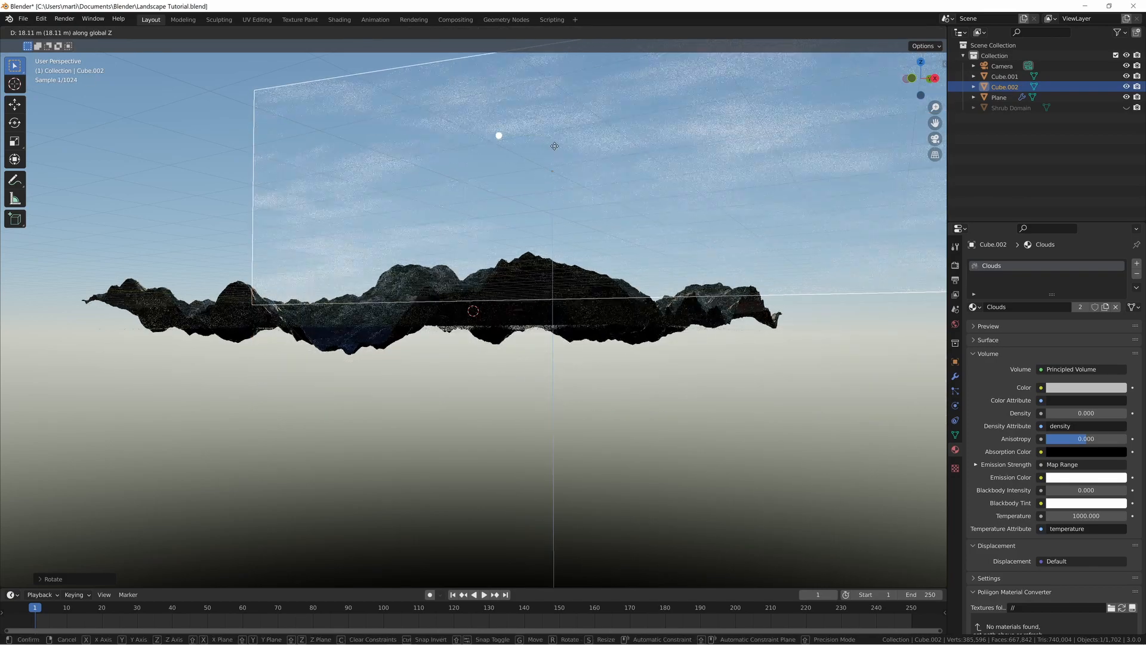
left_click(554, 108)
middle_click_drag(564, 230, 459, 290)
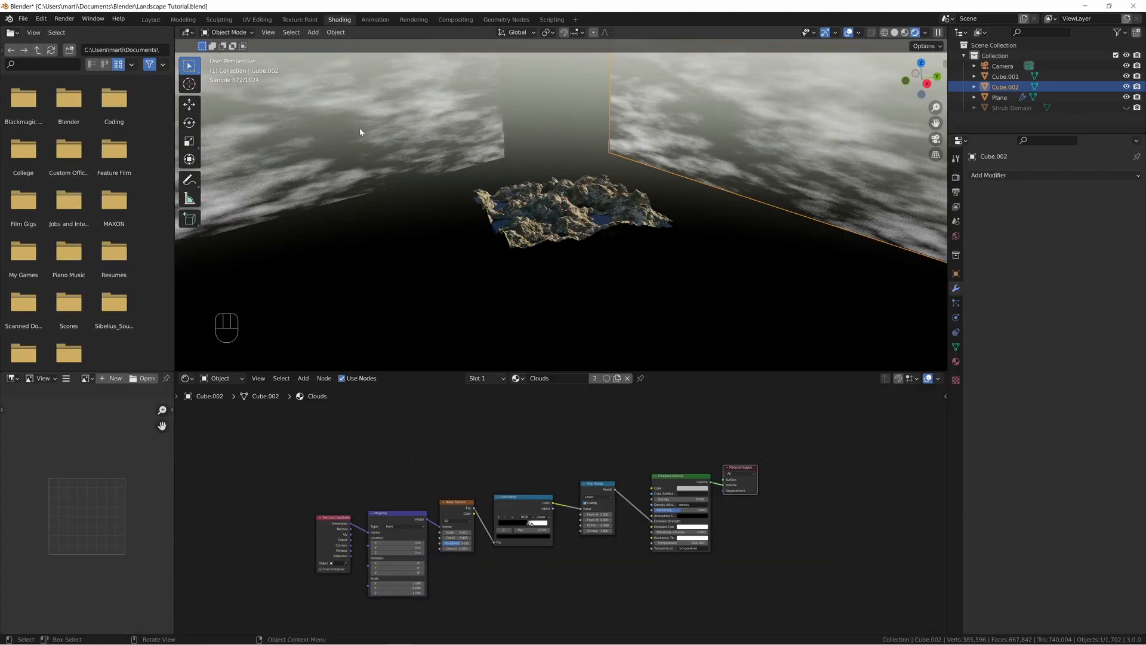
- Give the duplicated cloud slab its own single-user copy of the material and name it Shadow Clouds
left_click(400, 111)
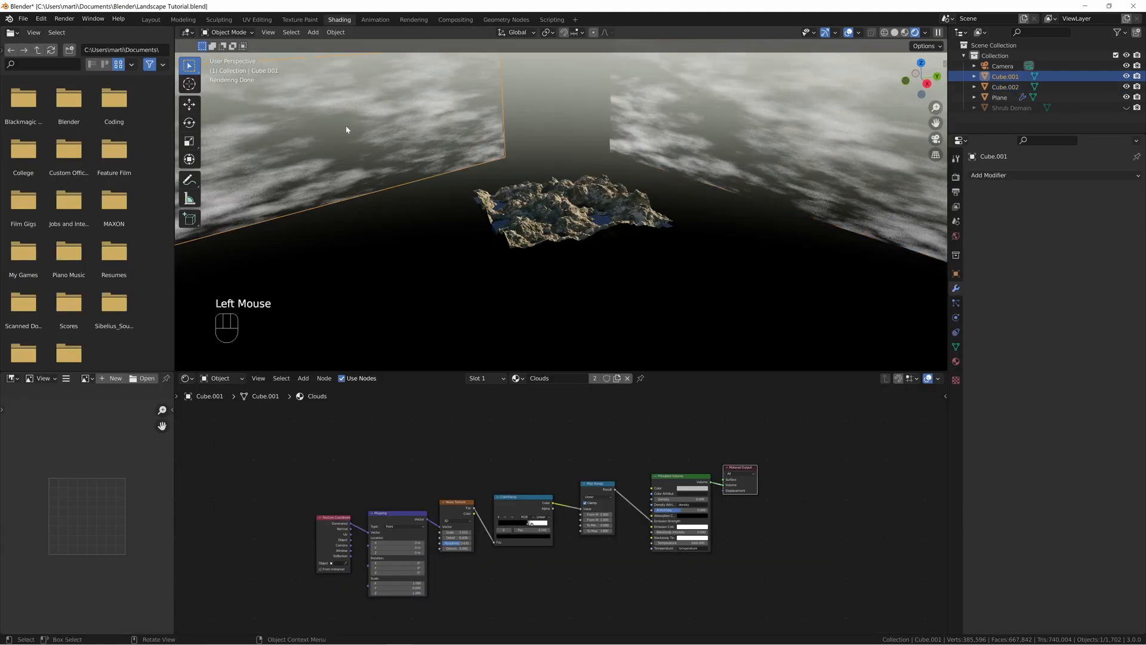
left_click(729, 117)
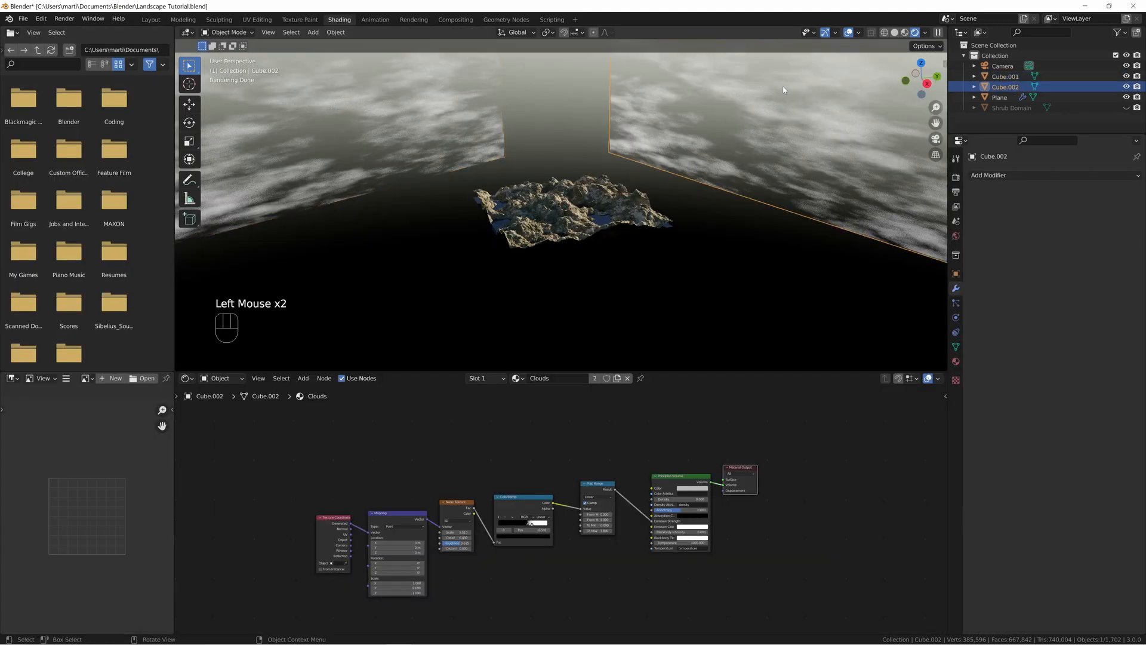
middle_click_drag(782, 92, 807, 144)
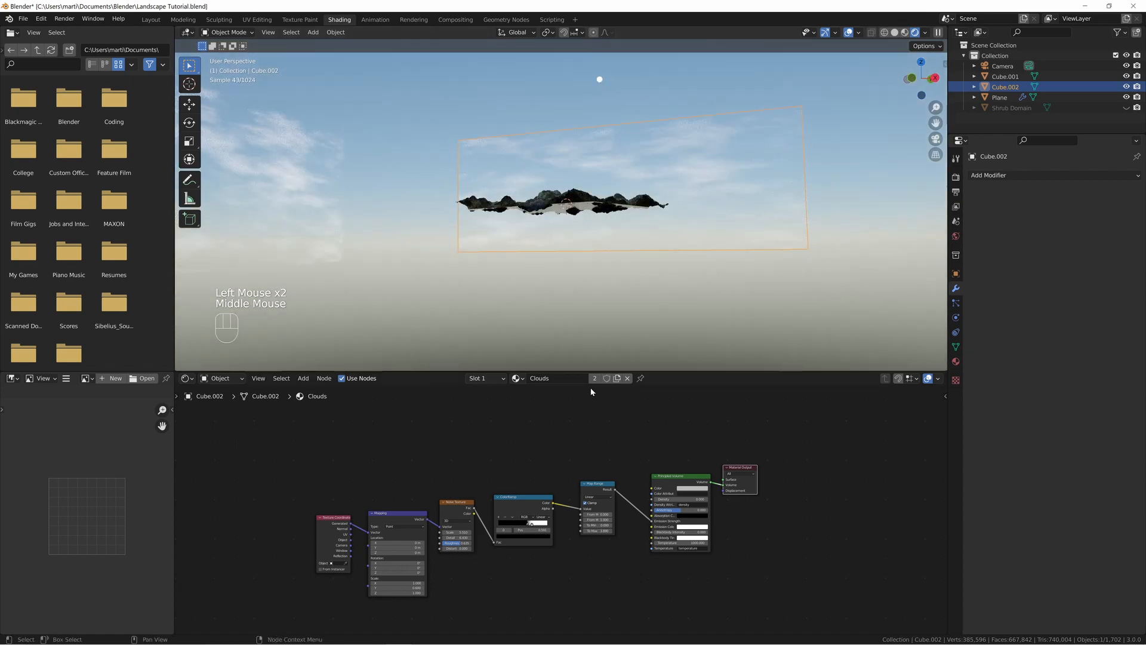
left_click(595, 378)
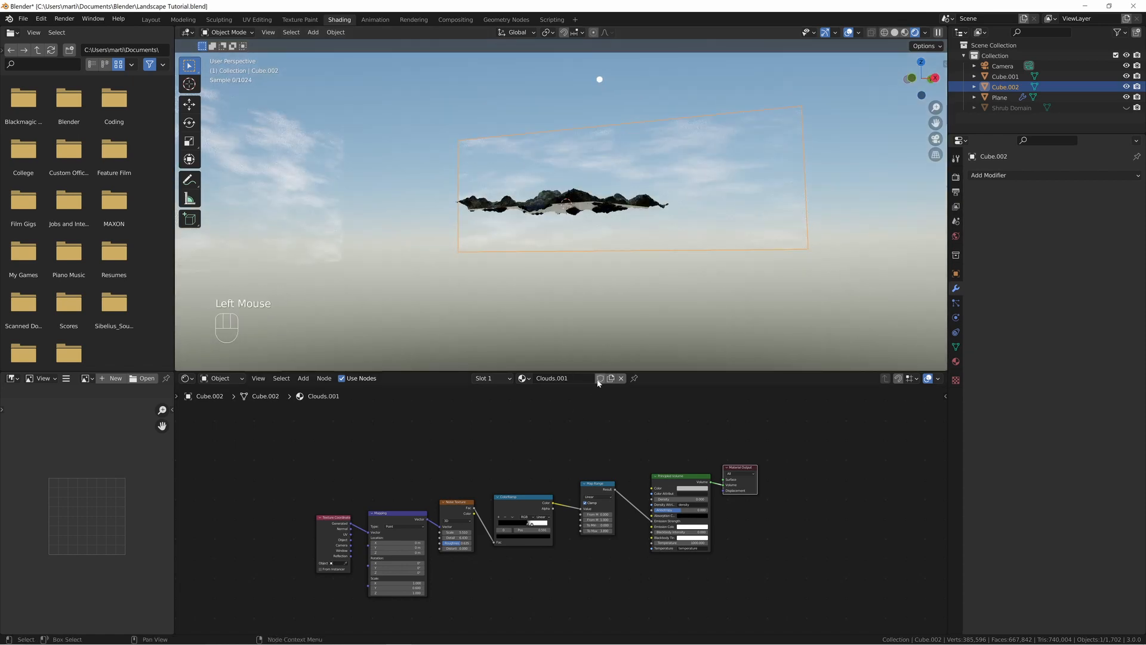
double_click(570, 378)
type("Shadow Clouds")
left_click(572, 388)
- Reconnect the Map Range Result from Emission Strength to the Density input of the Shadow Clouds Principled Volume
scroll(603, 475, "up", 4)
middle_click_drag(626, 482, 500, 481)
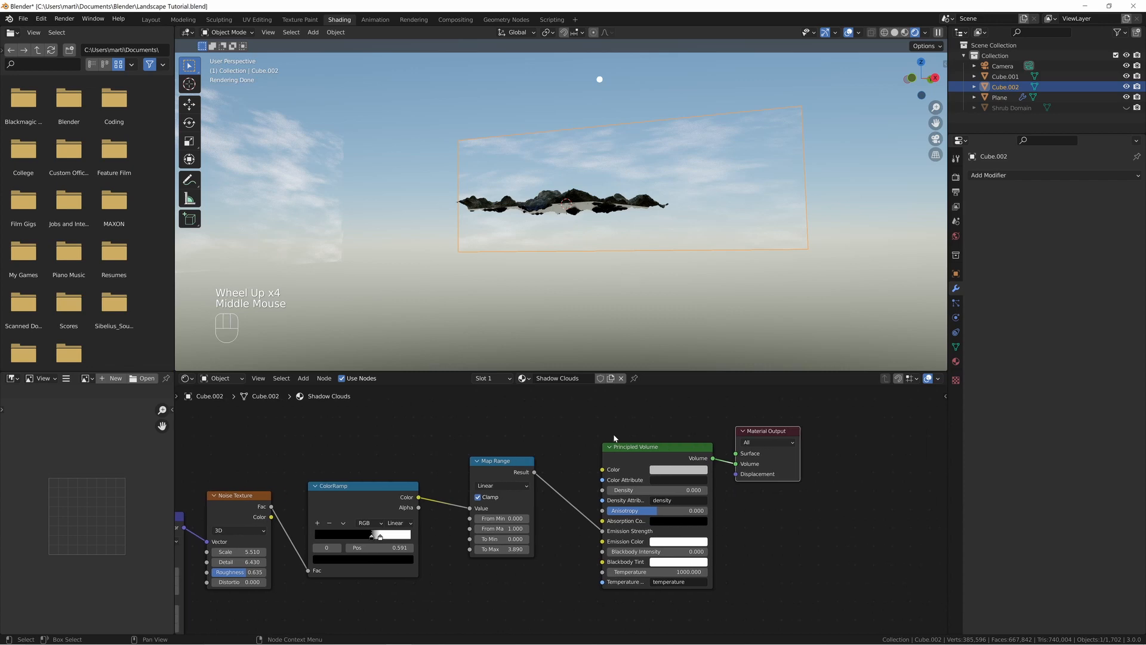
middle_click_drag(641, 139, 536, 206)
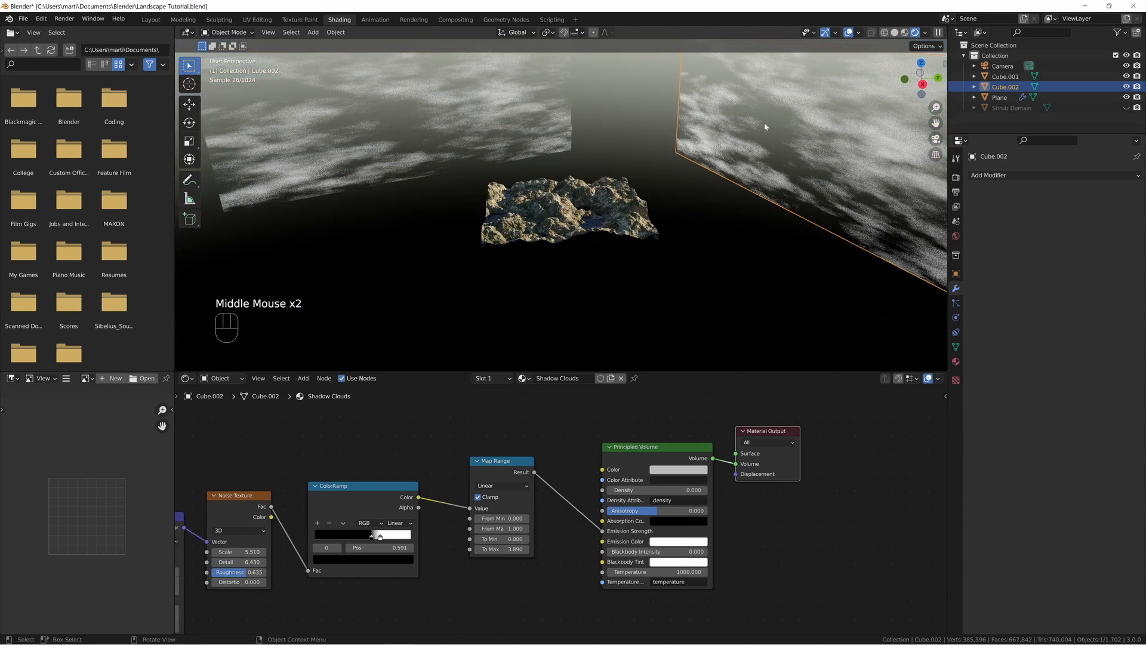
left_click_drag(607, 532, 603, 490)
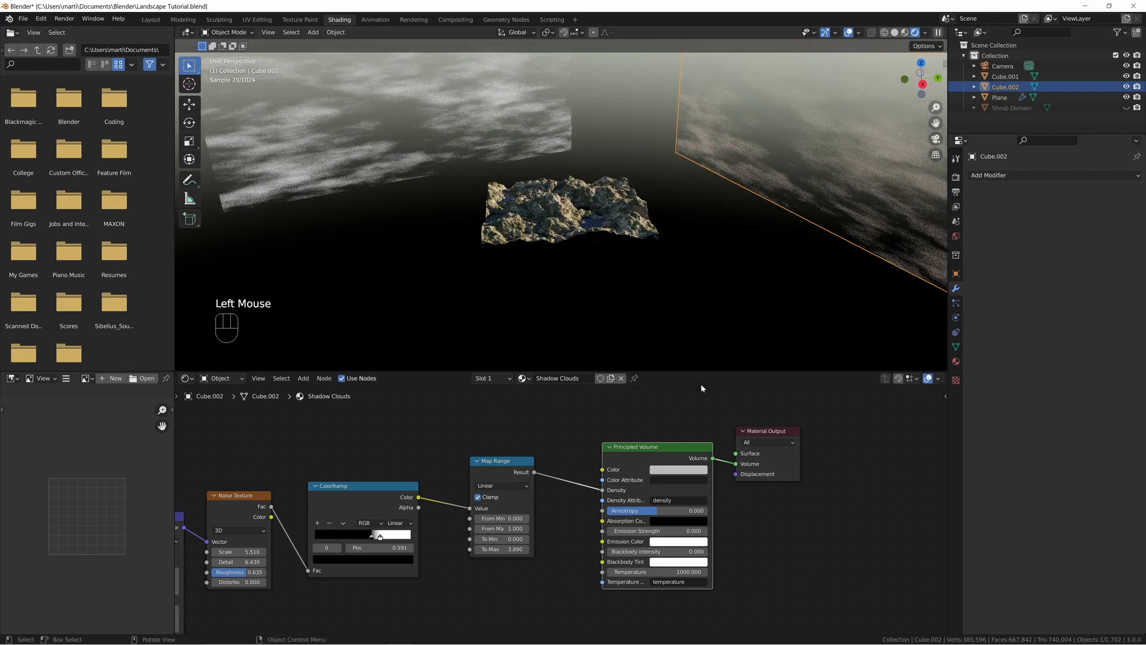
scroll(596, 298, "up", 3)
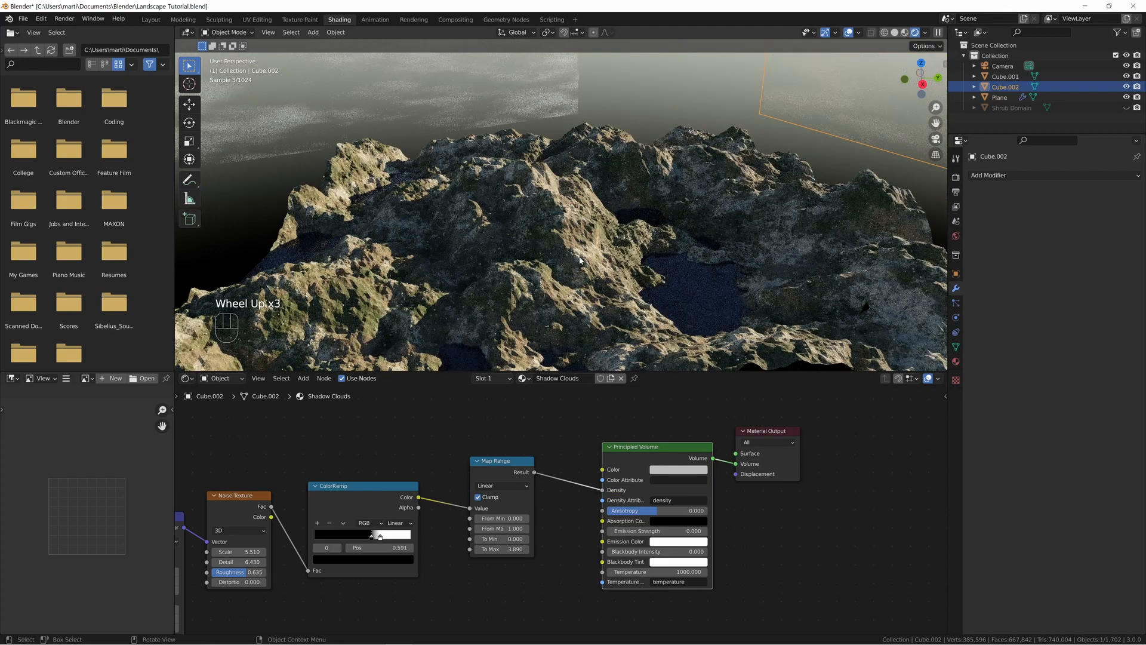
middle_click_drag(596, 299, 571, 209)
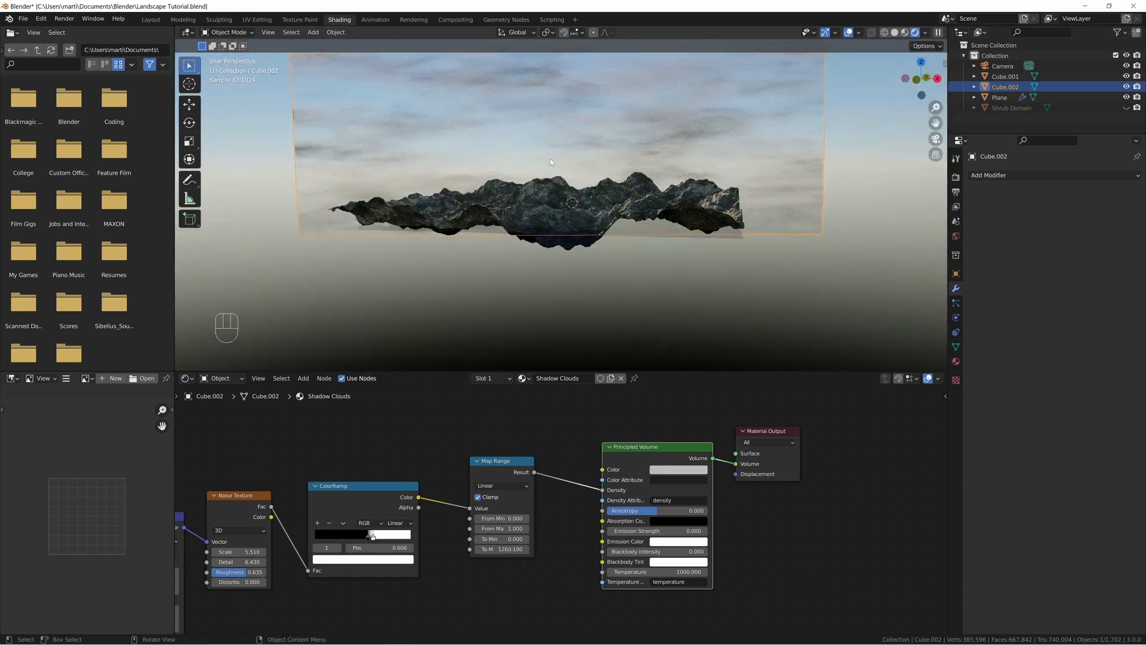
- Move the white ColorRamp stop of the Shadow Clouds material to position 0.513 and check the cloud shadows in camera view
middle_click_drag(531, 244, 547, 221)
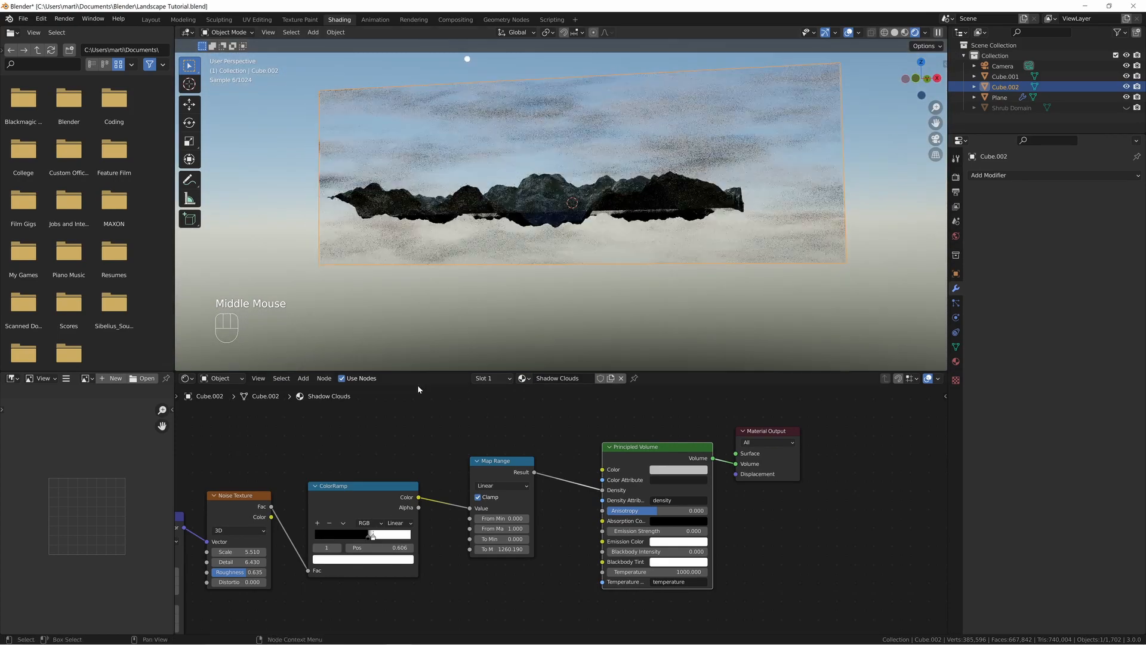
left_click_drag(369, 536, 364, 537)
left_click(372, 538)
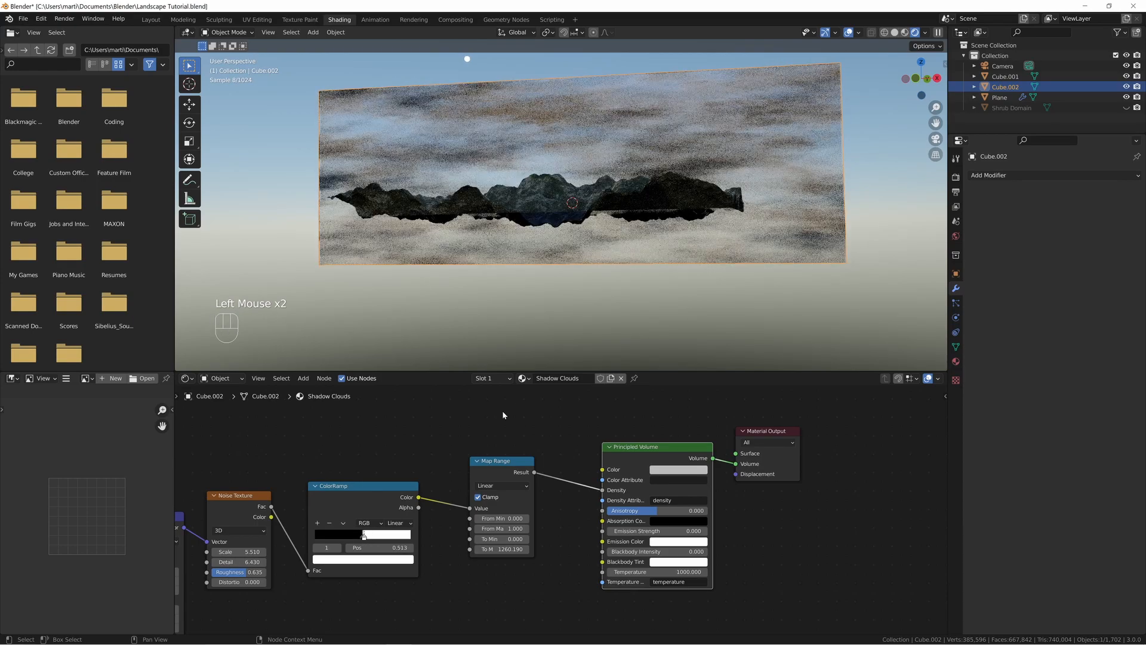
middle_click_drag(520, 340, 472, 271)
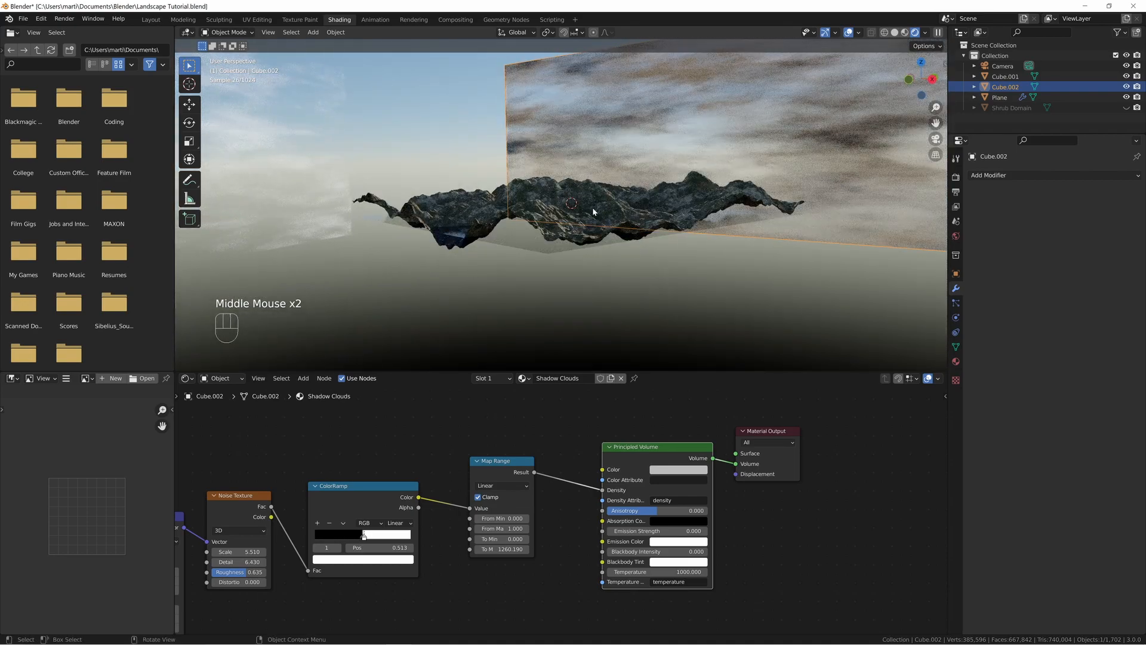
key("KP_0")
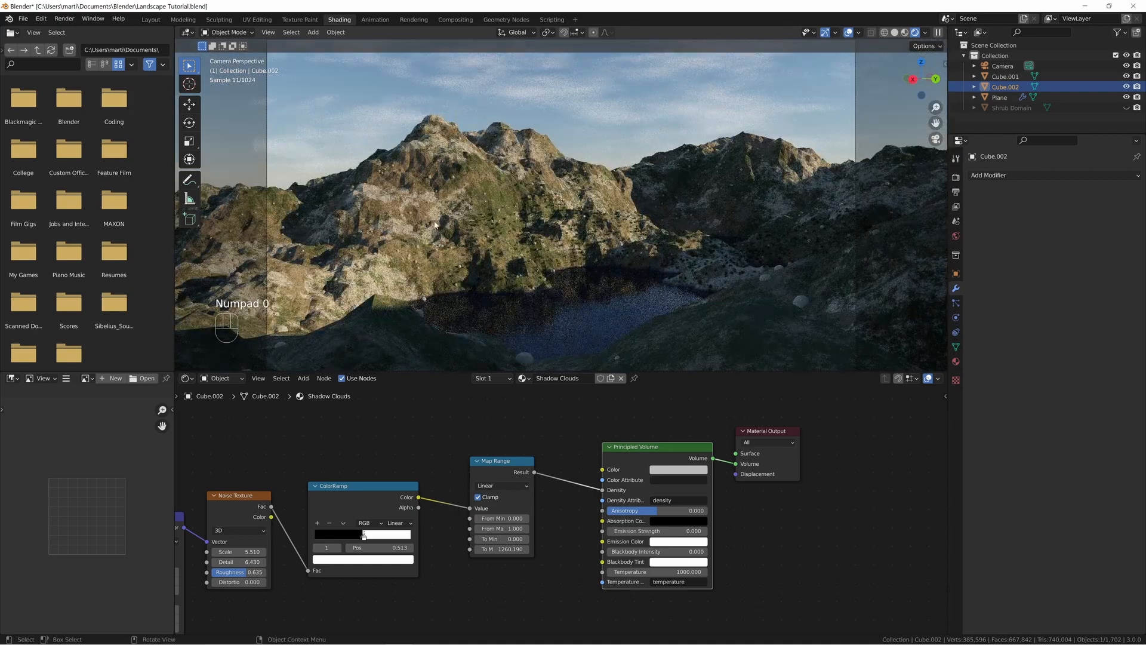
- Raise the Shadow Clouds Noise Texture Scale to about 8.31 and set the ColorRamp stops to position 0.536
middle_click_drag(429, 452, 504, 440)
left_click_drag(346, 534, 403, 533)
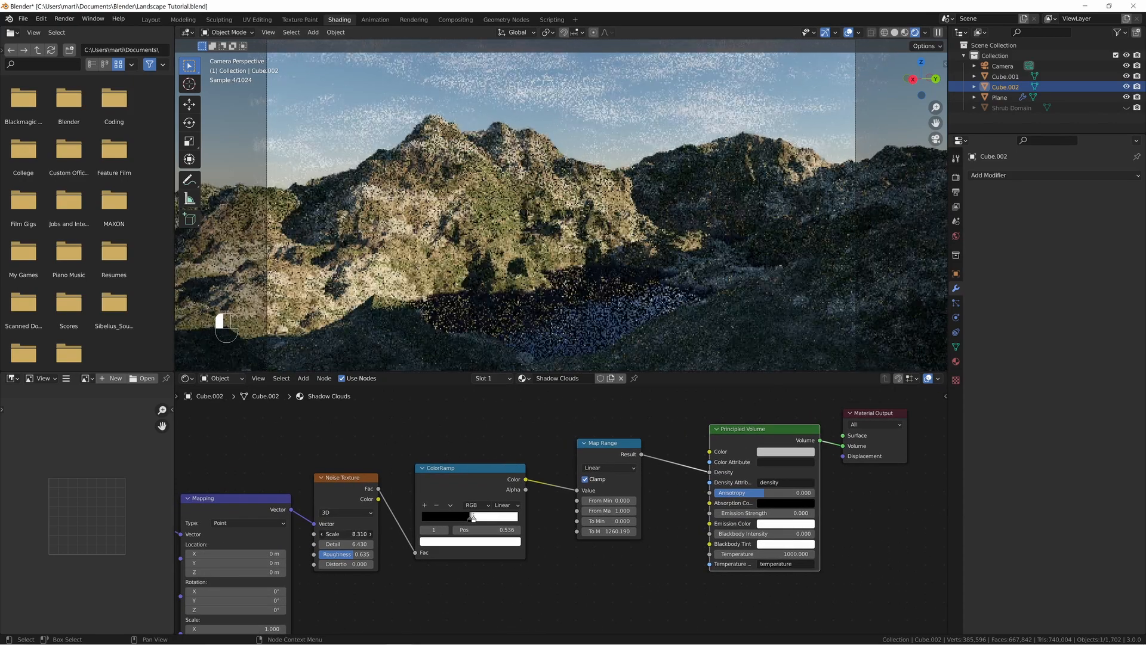
left_click_drag(473, 518, 476, 521)
double_click(476, 521)
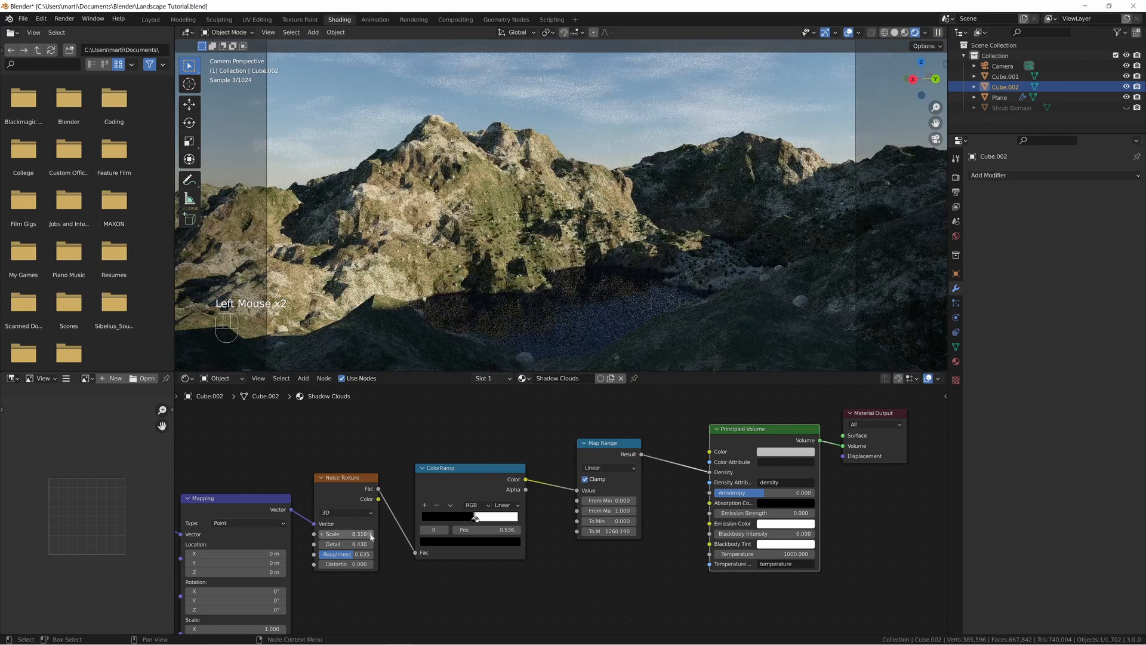
left_click_drag(346, 534, 366, 534)
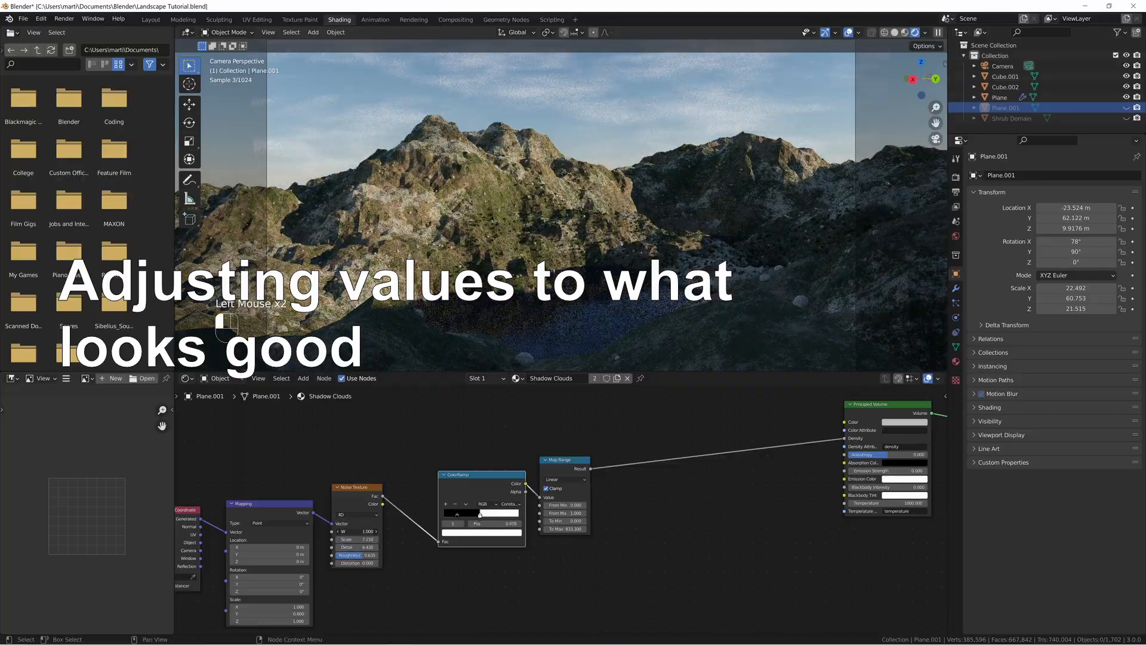
- Set the W value of the 4D Noise Texture in Plane.001's Shadow Clouds material to about 1.27
left_click_drag(357, 531, 365, 532)
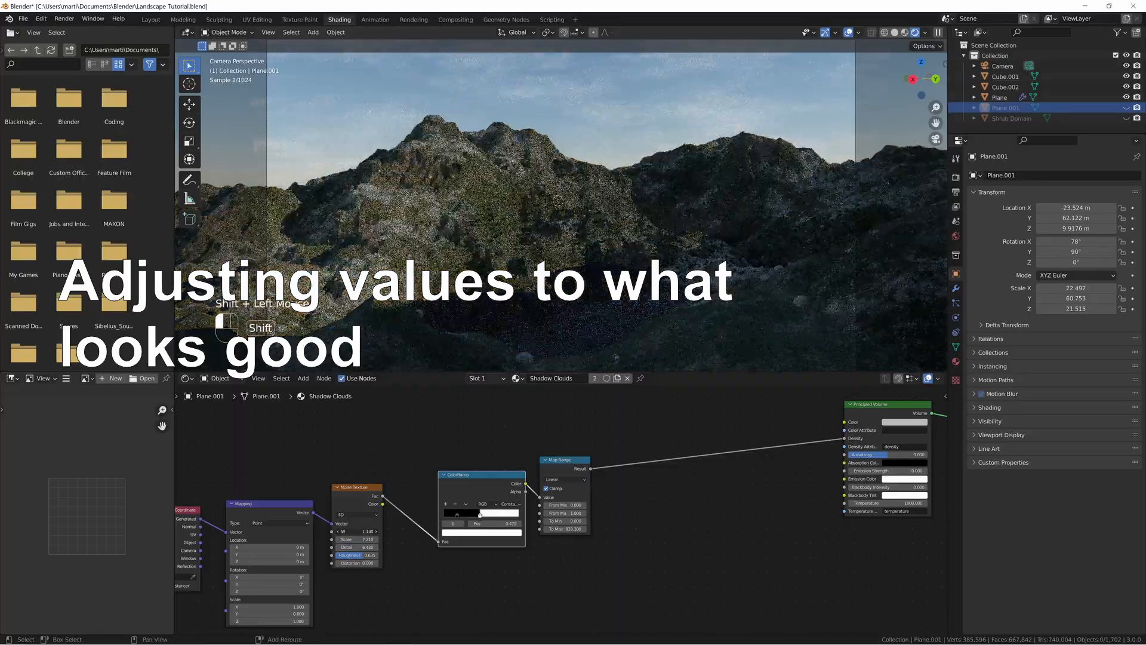
middle_click_drag(882, 325, 717, 268)
scroll(716, 268, "down", 5)
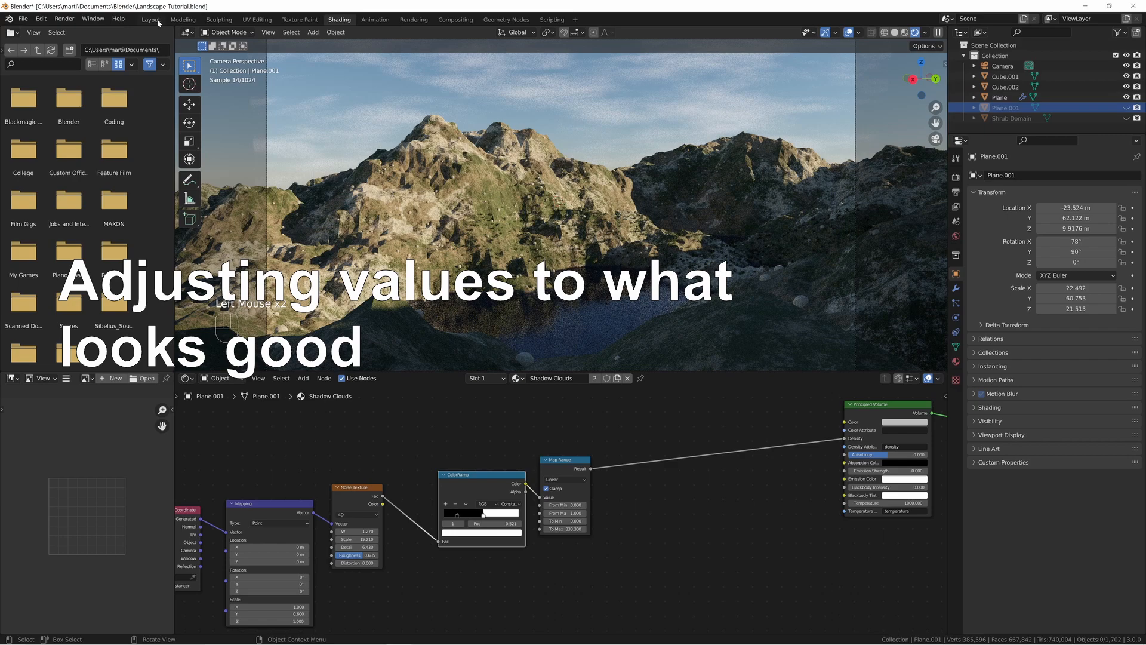
- Switch to the Layout workspace in camera view and select the terrain Plane with its Geometry Nodes modifier settings shown
left_click(151, 20)
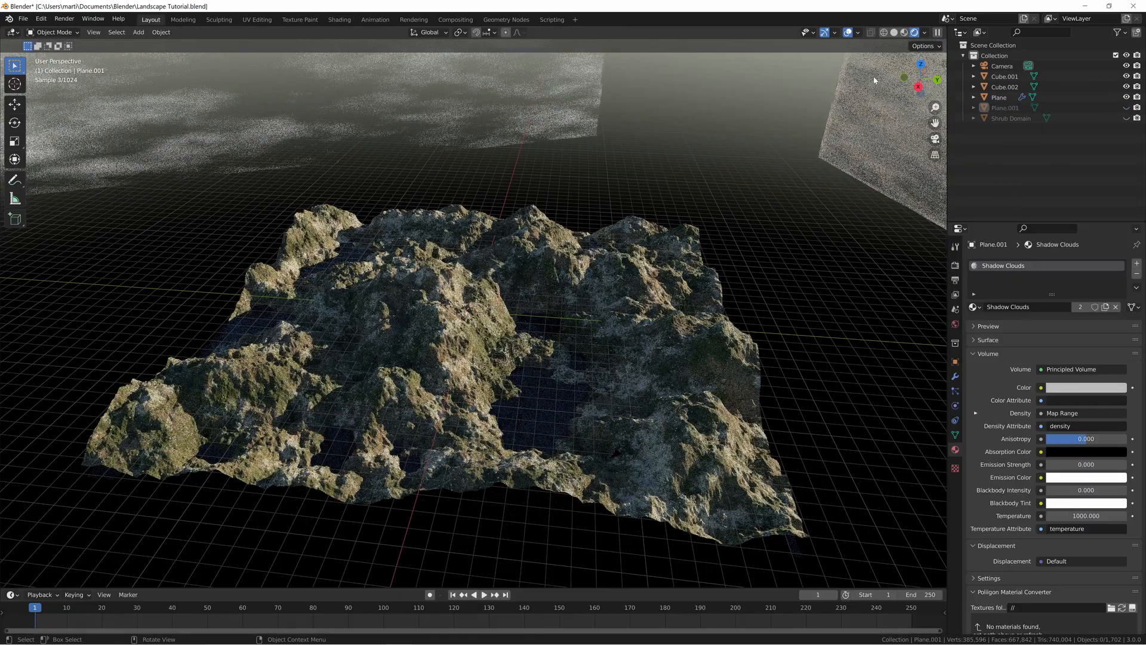
key("KP_0")
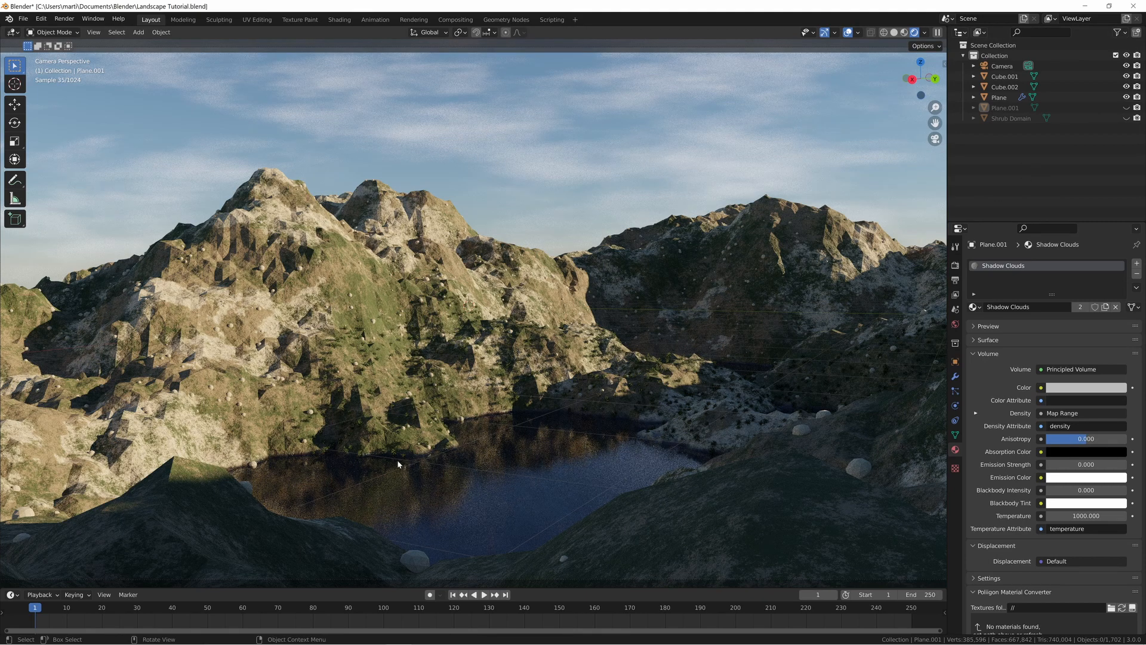
left_click(955, 377)
left_click(449, 325)
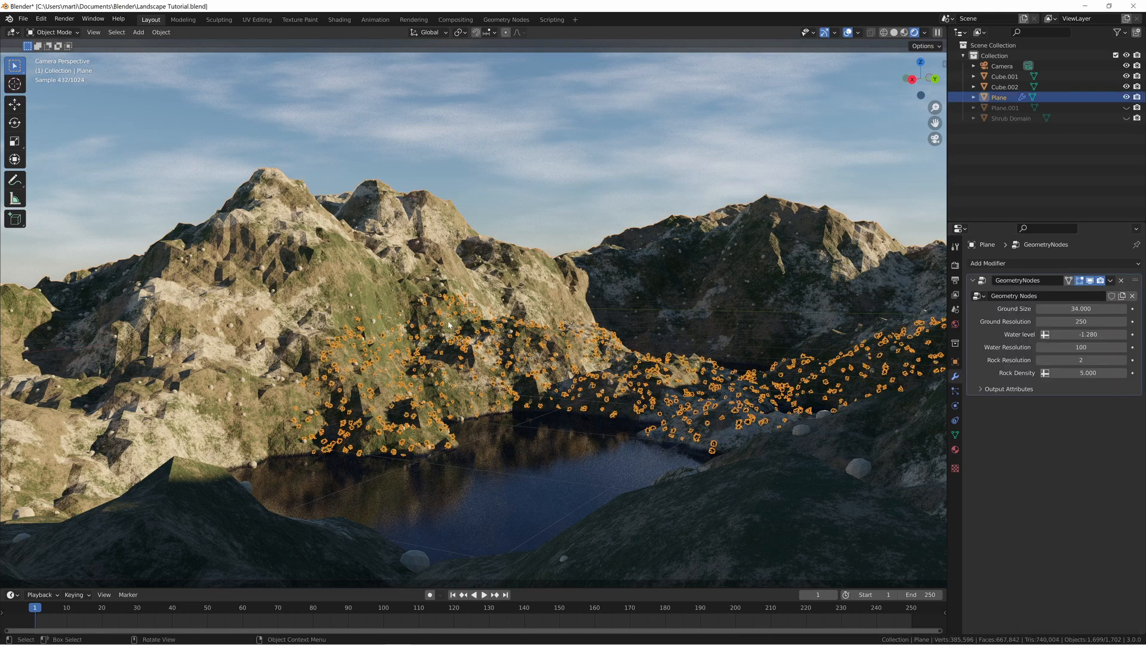
- Switch the viewport to solid shading, deselect the terrain and save the file
left_click(1081, 321)
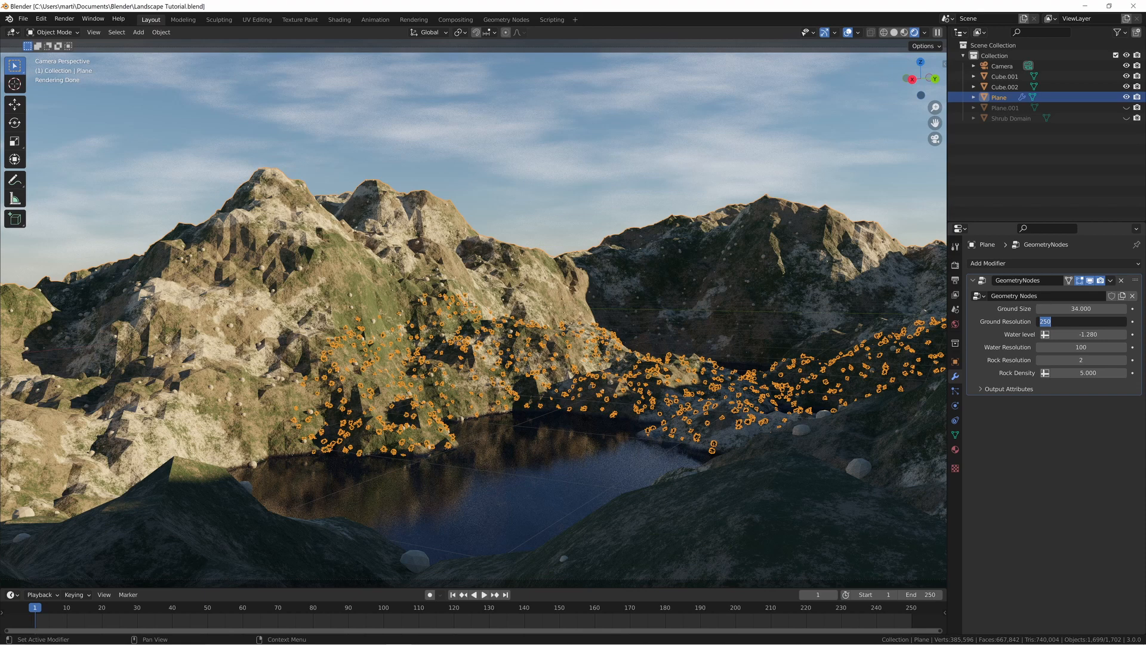
left_click(894, 32)
left_click(894, 33)
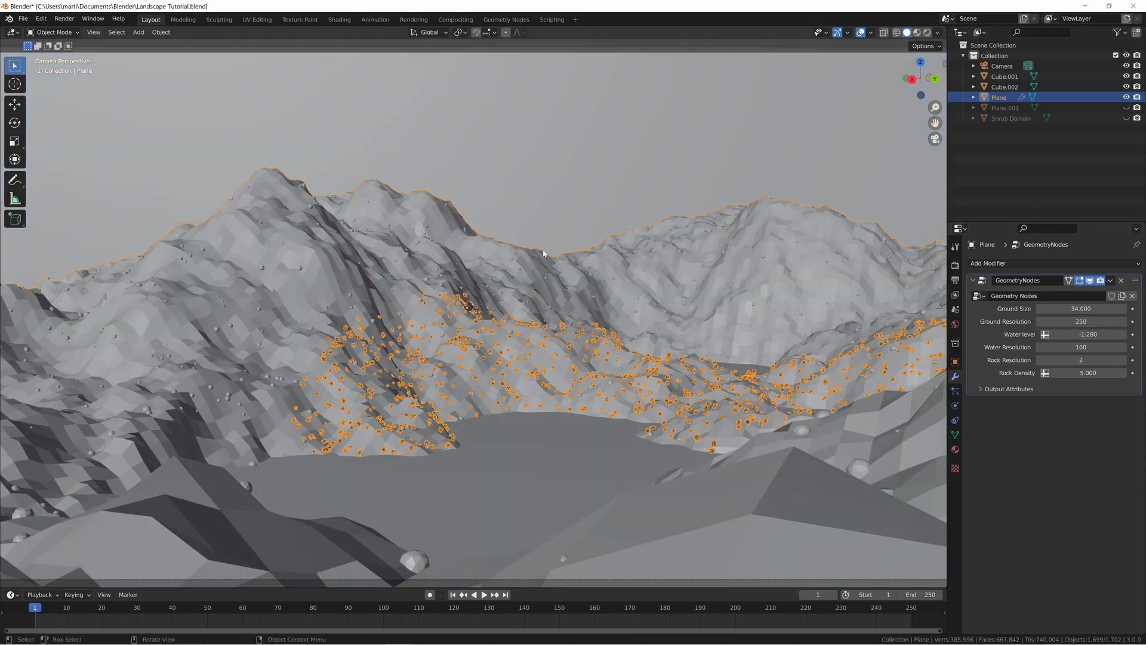
left_click(551, 194)
key("ctrl+s")
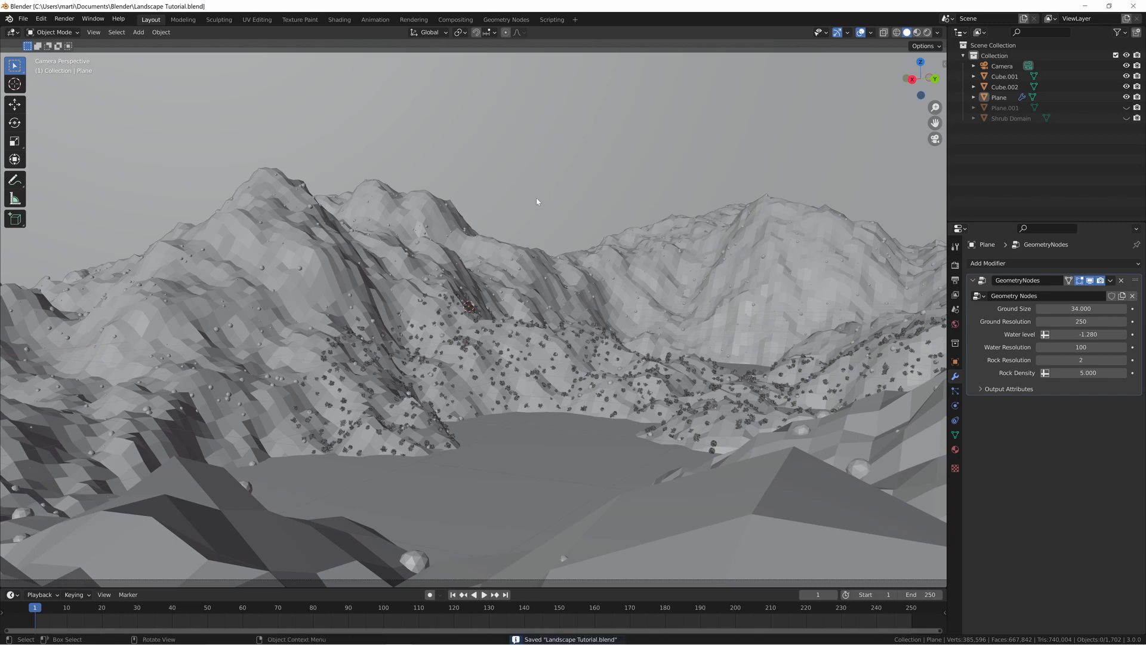
- Set the terrain's Ground Resolution in the Geometry Nodes modifier to 4000
left_click(1082, 321)
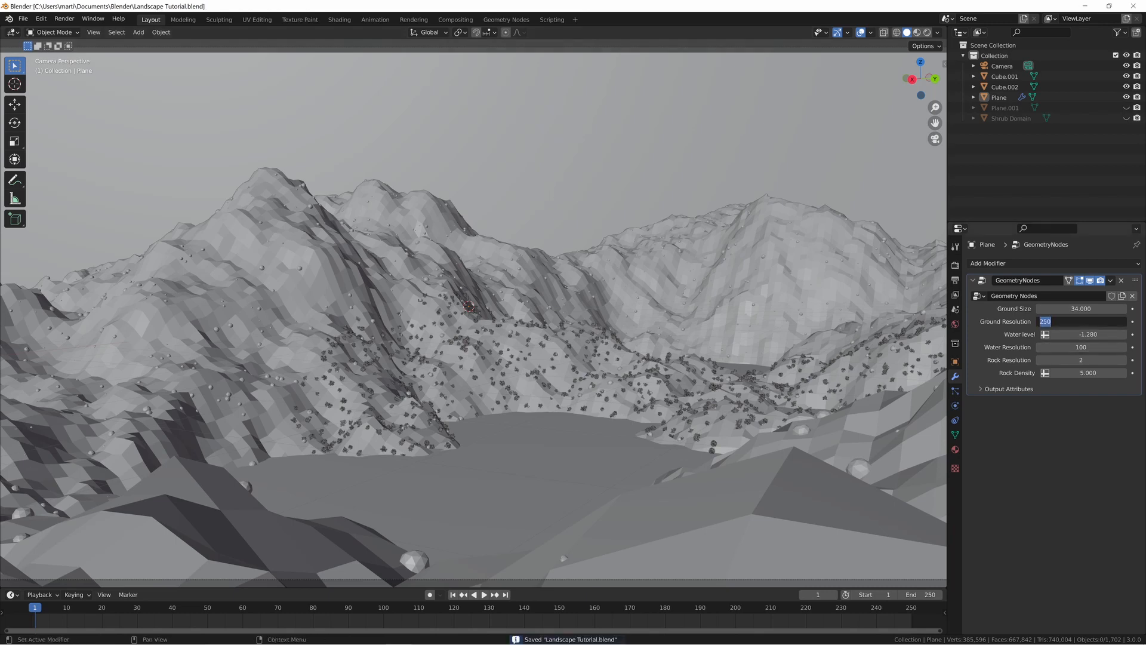
type("4000")
key("Return")
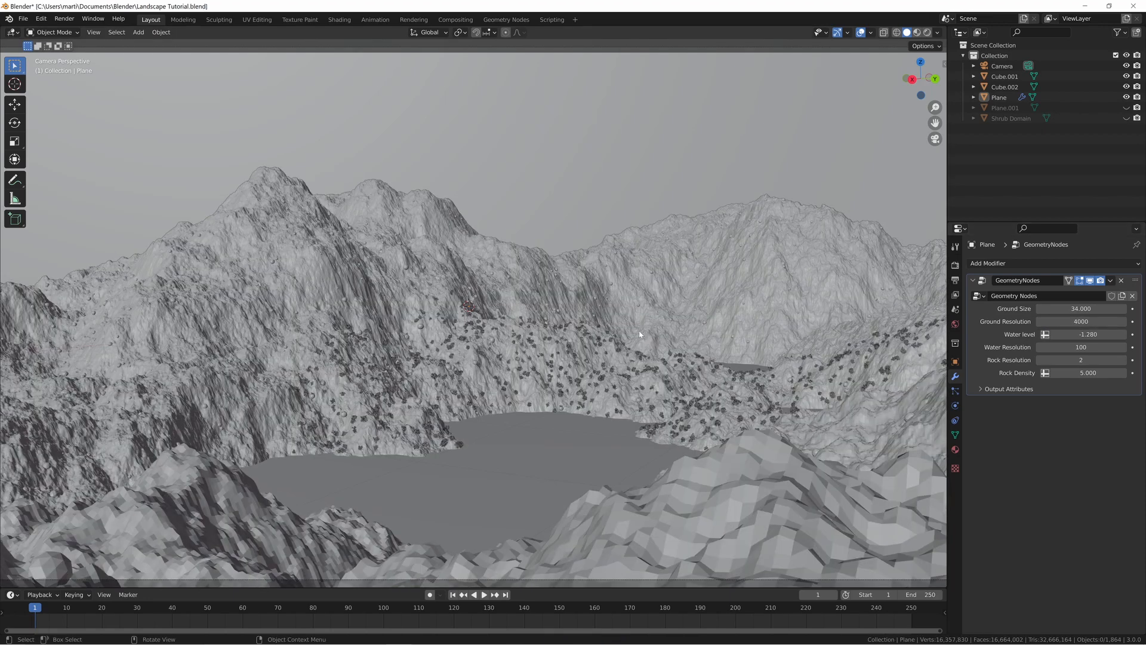